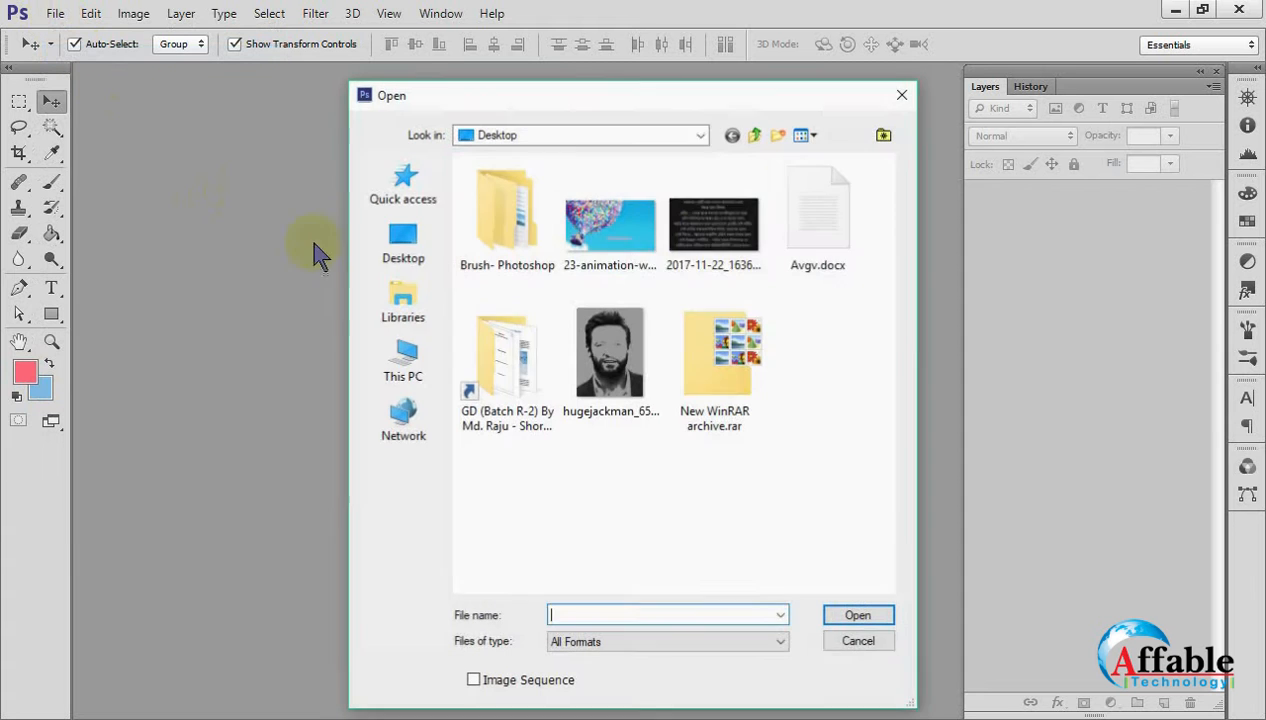
Open 23-animation-wallpaper.preview.jpg from the Desktop, enlarge its document window and magnify the image to 200%.
{"action": "left_click", "coordinate": [618, 272]}
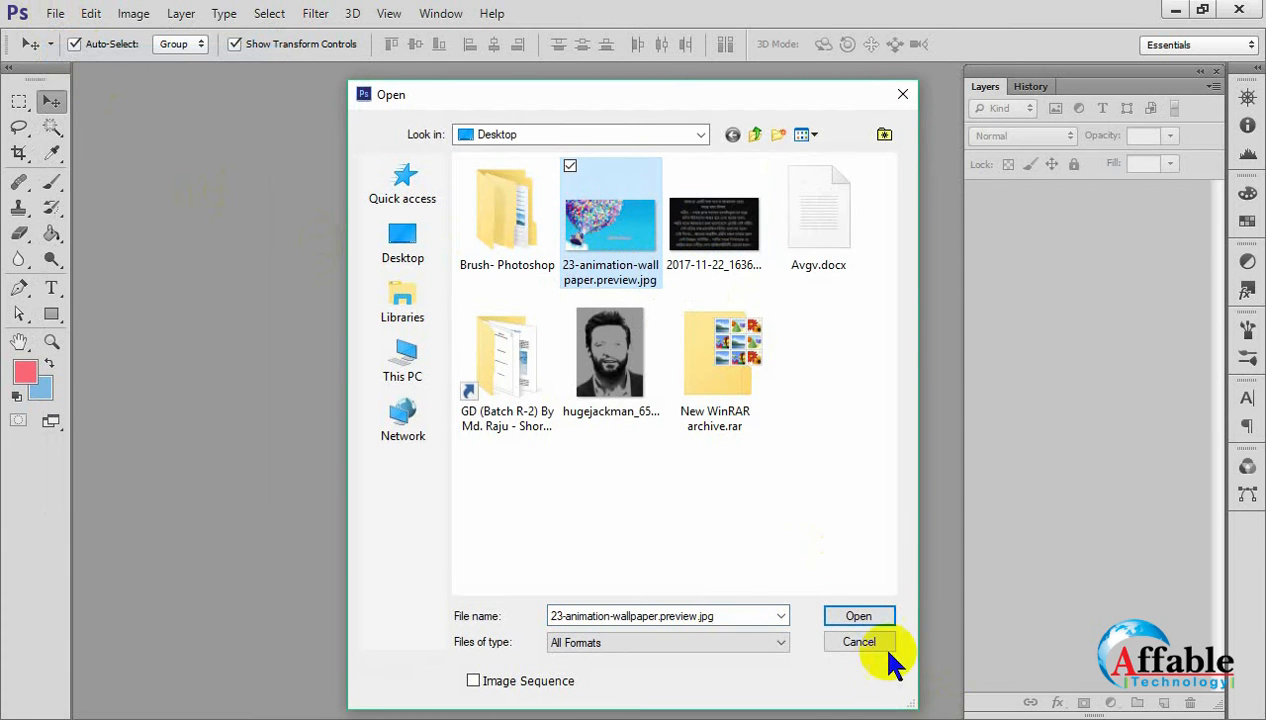
{"action": "left_click", "coordinate": [858, 616]}
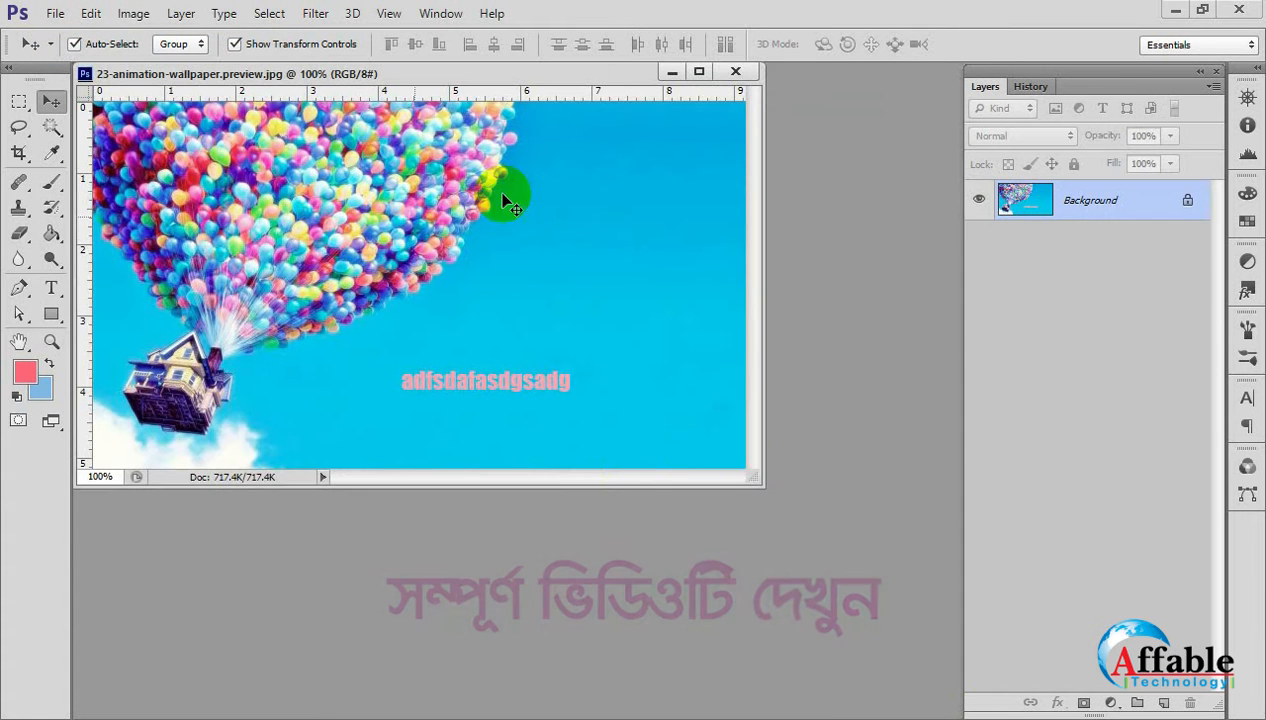
{"action": "left_click_drag", "start_coordinate": [752, 477], "coordinate": [941, 668]}
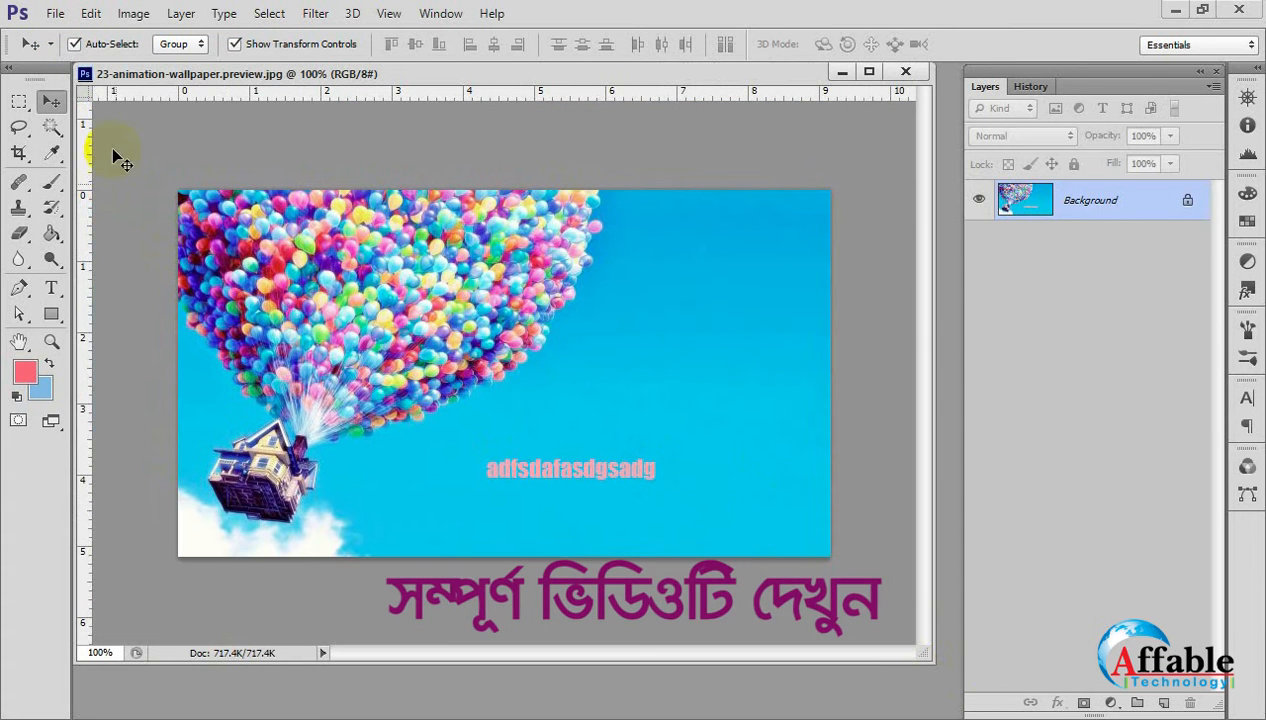
{"action": "left_click", "coordinate": [412, 323]}
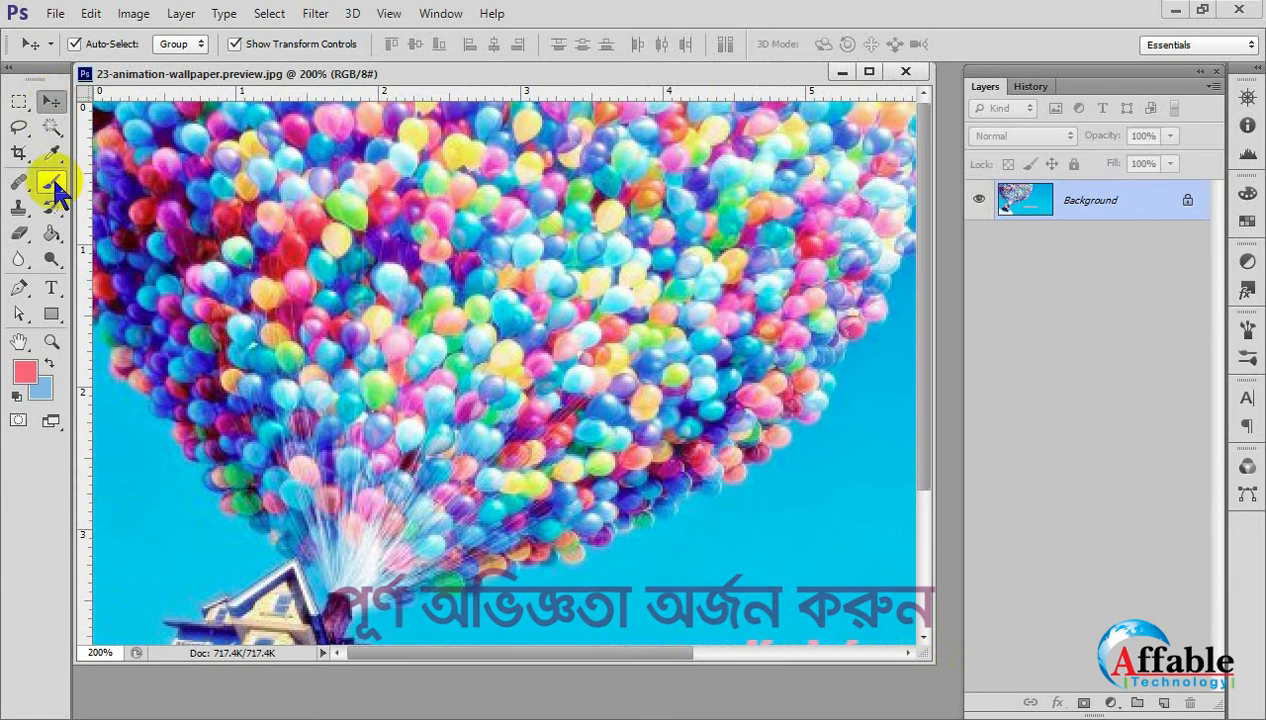
Activate the Brush Tool and choose the first soft round brush tip with 0% hardness.
{"action": "left_click", "coordinate": [51, 182]}
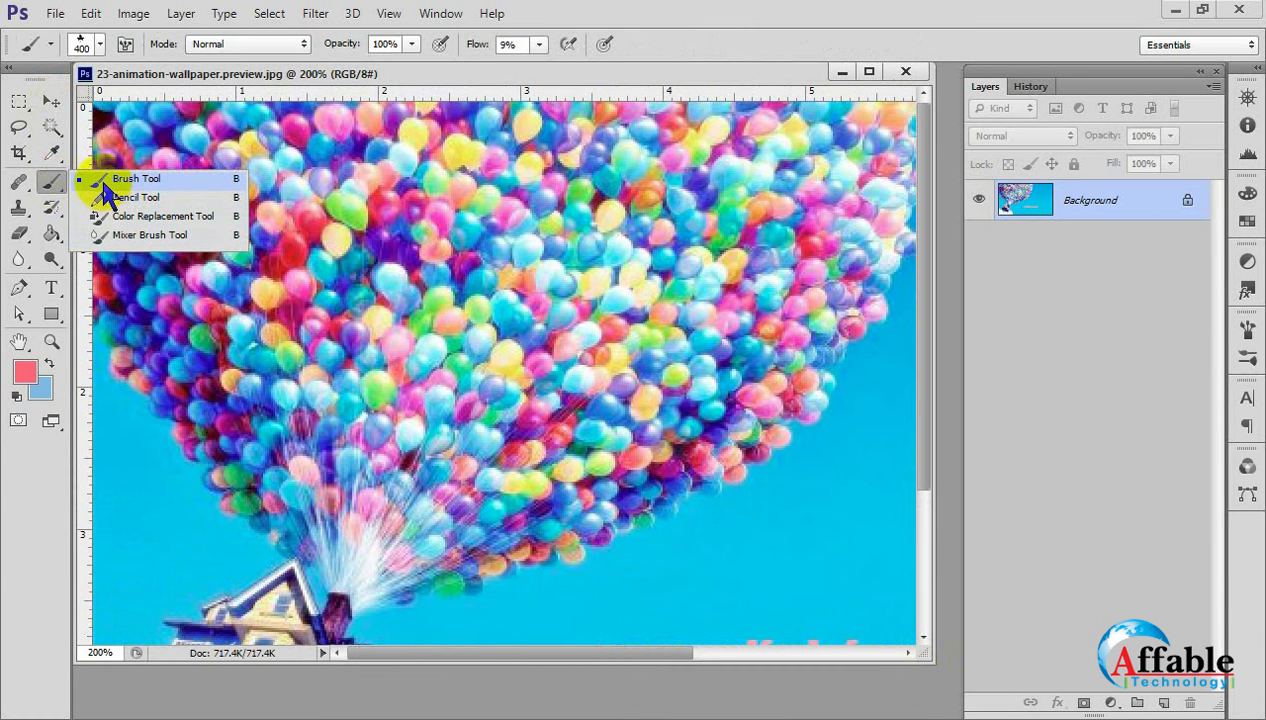
{"action": "left_click", "coordinate": [108, 186]}
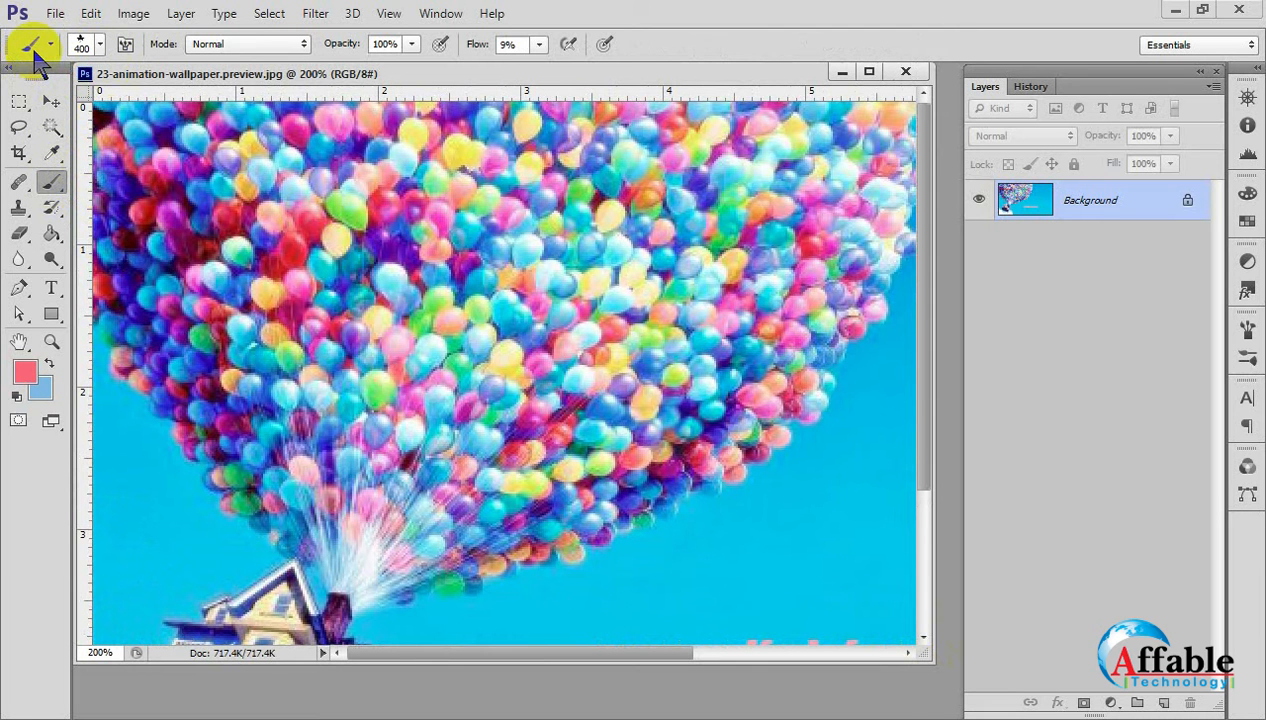
{"action": "left_click", "coordinate": [100, 45]}
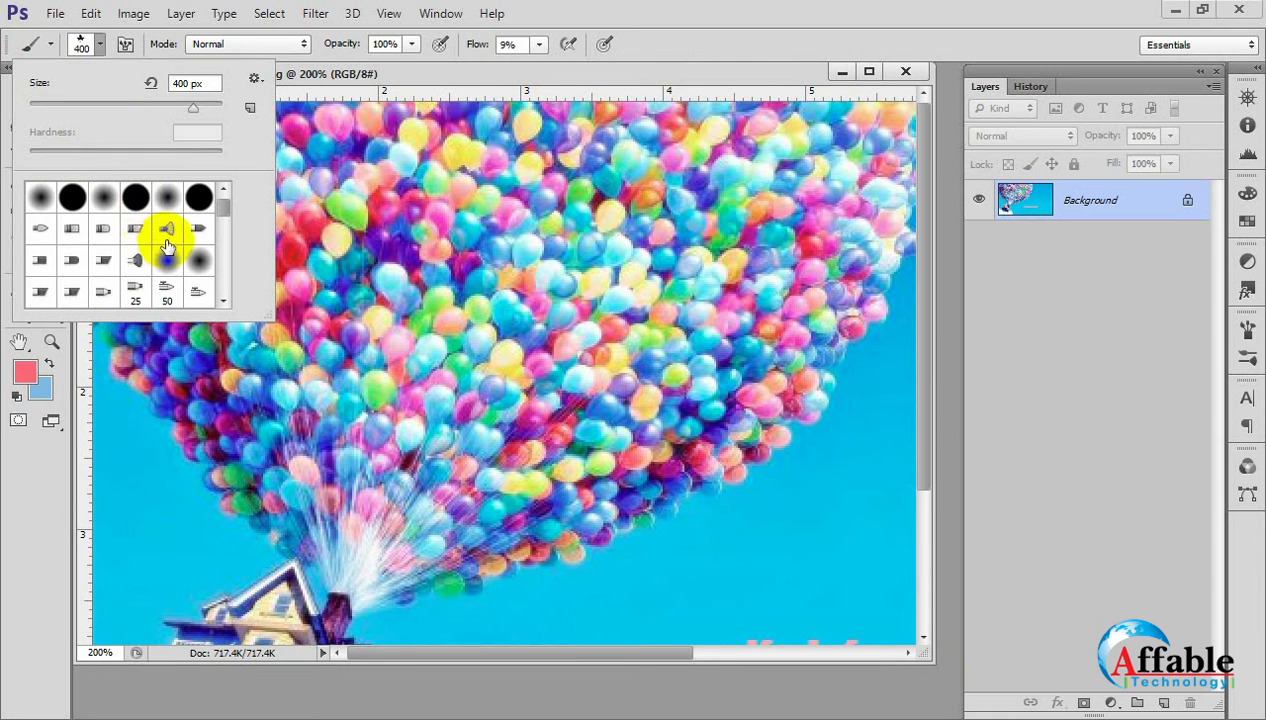
{"action": "scroll", "coordinate": [155, 300], "scroll_direction": "down", "scroll_amount": 3}
{"action": "scroll", "coordinate": [150, 295], "scroll_direction": "up", "scroll_amount": 3}
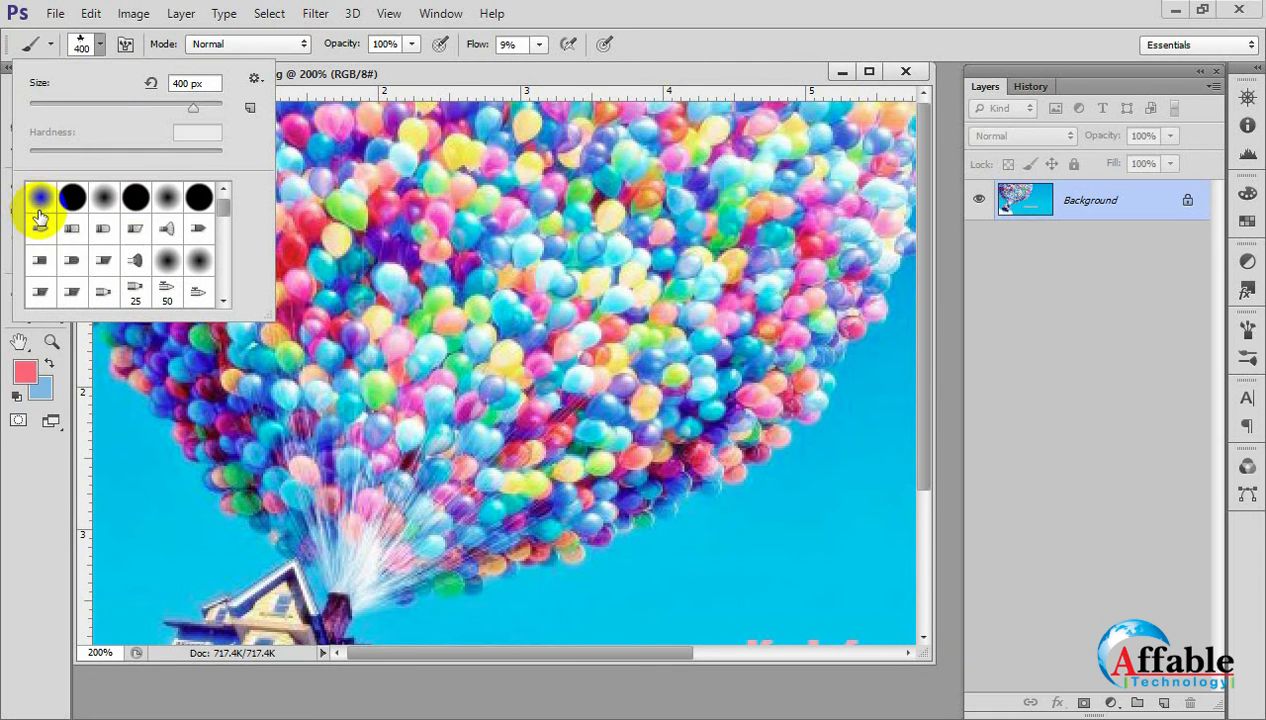
{"action": "left_click", "coordinate": [38, 205]}
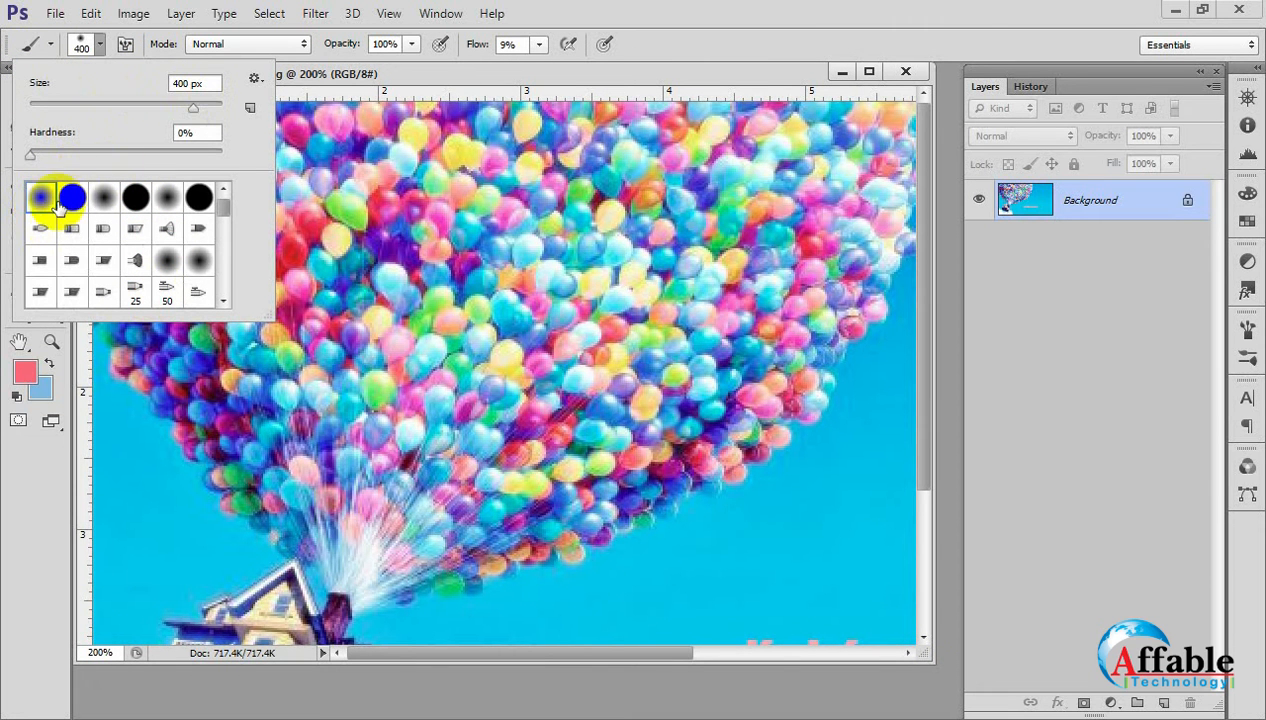
Choose the hard round brush tip with 100% hardness and set the brush size to 49 px.
{"action": "left_click", "coordinate": [71, 200]}
{"action": "left_click", "coordinate": [102, 200]}
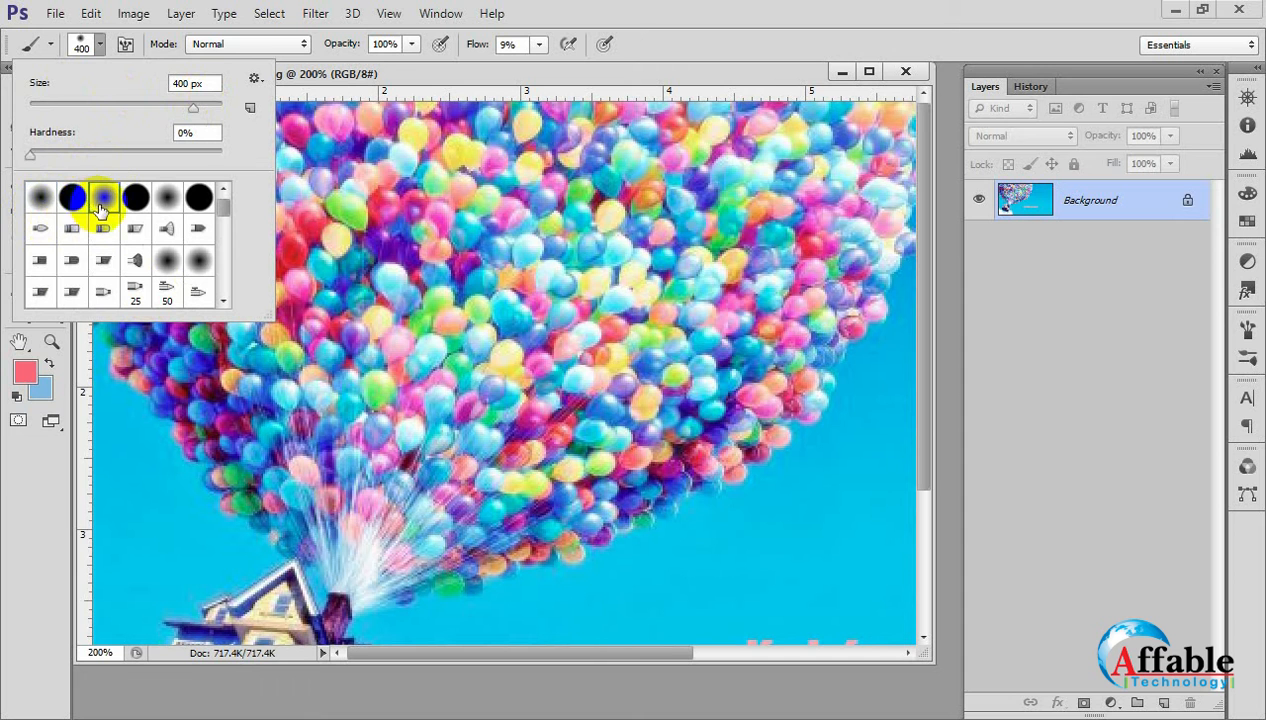
{"action": "left_click", "coordinate": [48, 196]}
{"action": "left_click", "coordinate": [76, 204]}
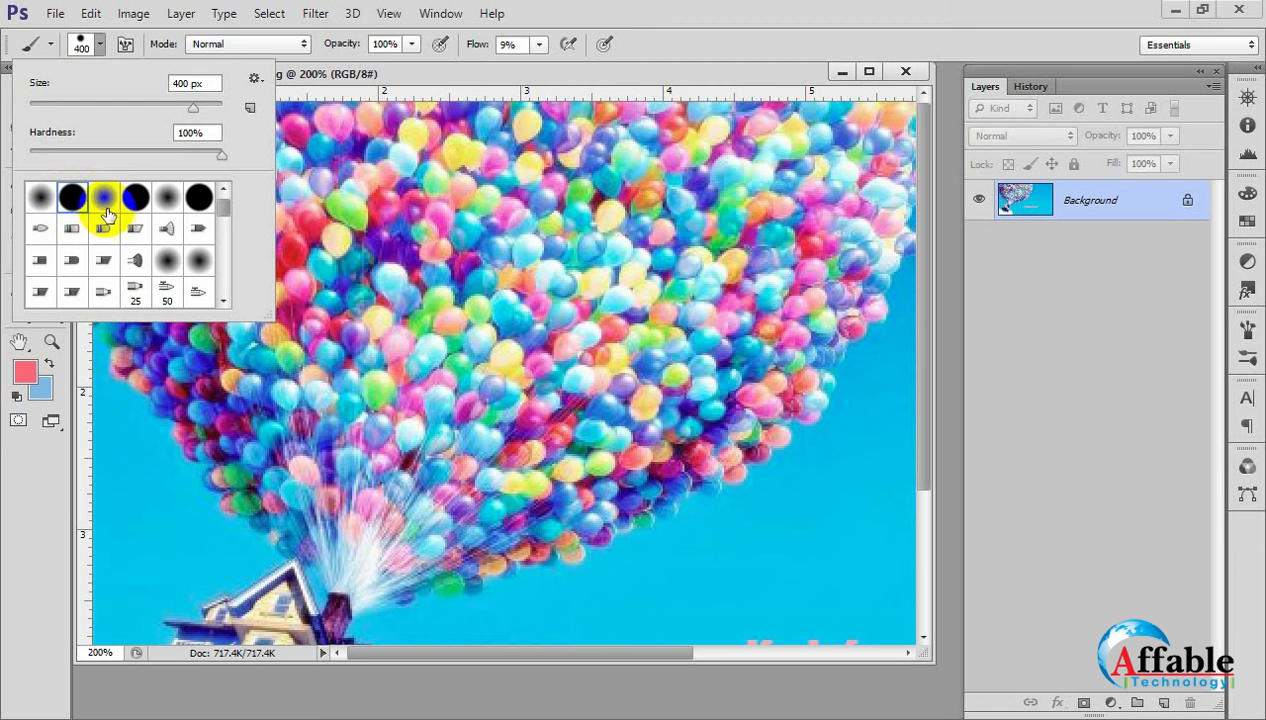
{"action": "left_click", "coordinate": [103, 200]}
{"action": "left_click", "coordinate": [80, 210]}
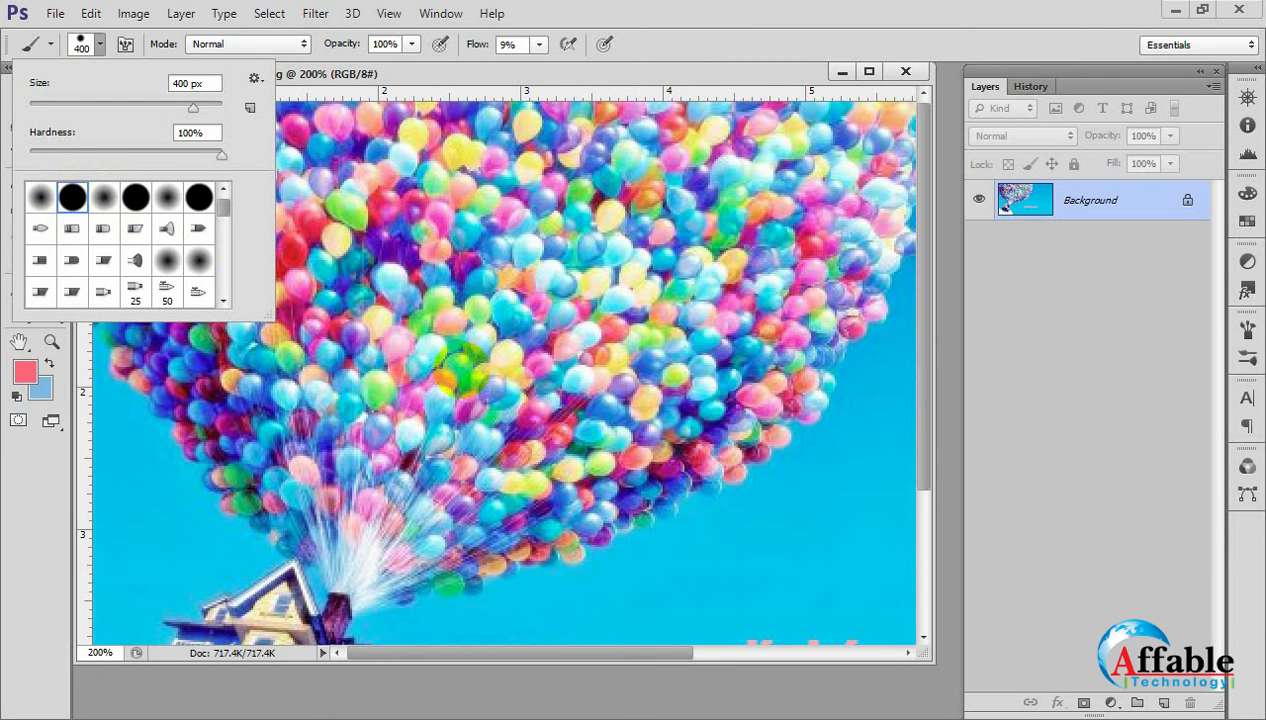
{"action": "left_click_drag", "start_coordinate": [195, 108], "coordinate": [77, 117]}
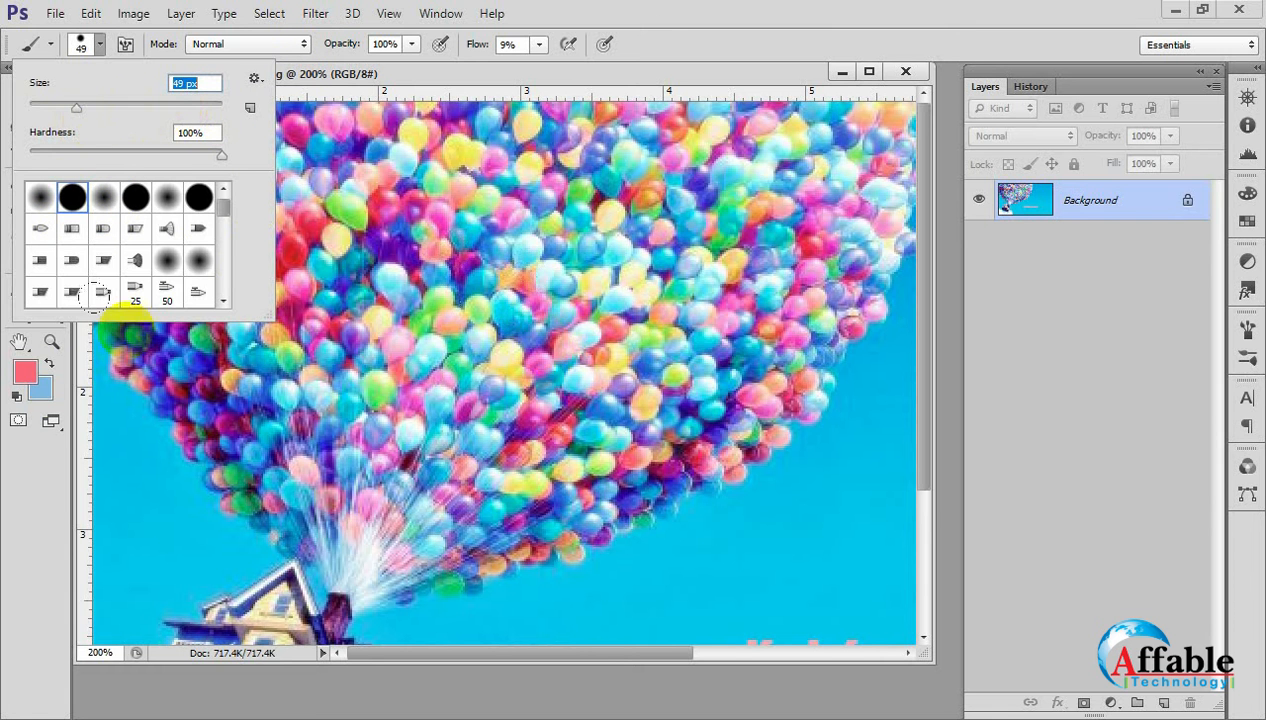
Paint pink test strokes over the middle of the balloon cluster at 9% flow, keeping the current foreground color.
{"action": "left_click", "coordinate": [34, 375]}
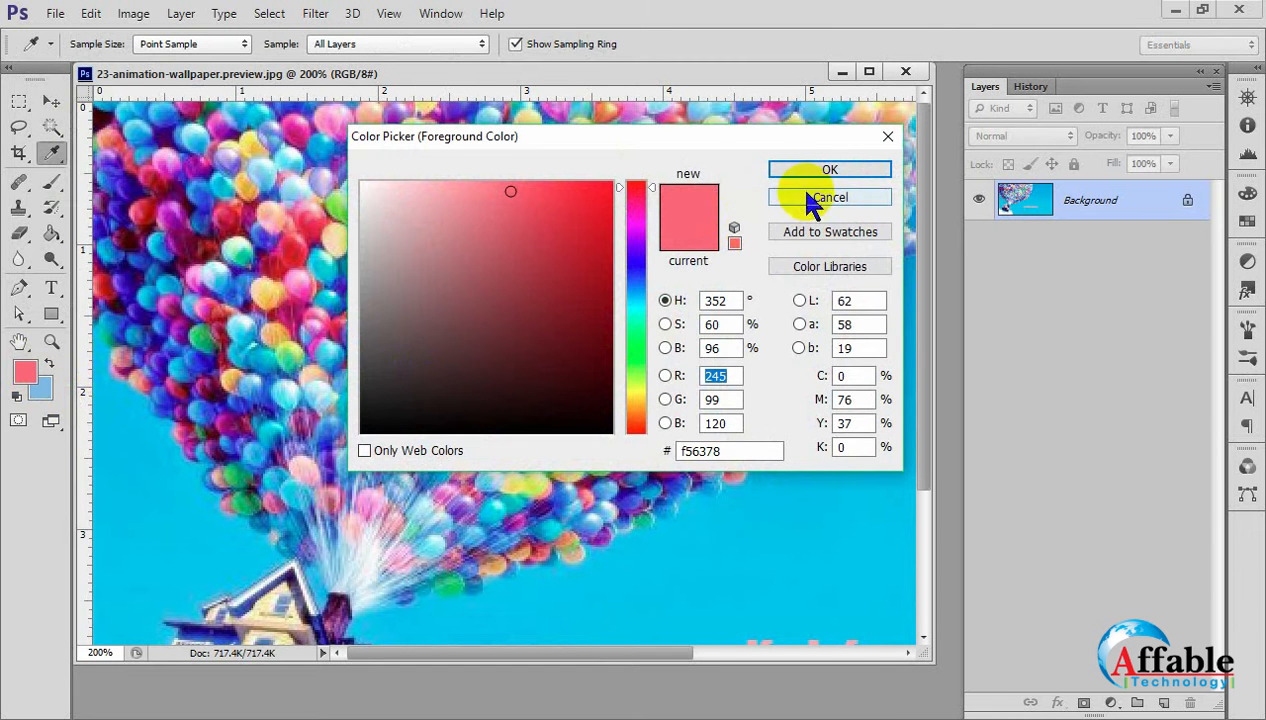
{"action": "left_click", "coordinate": [805, 199]}
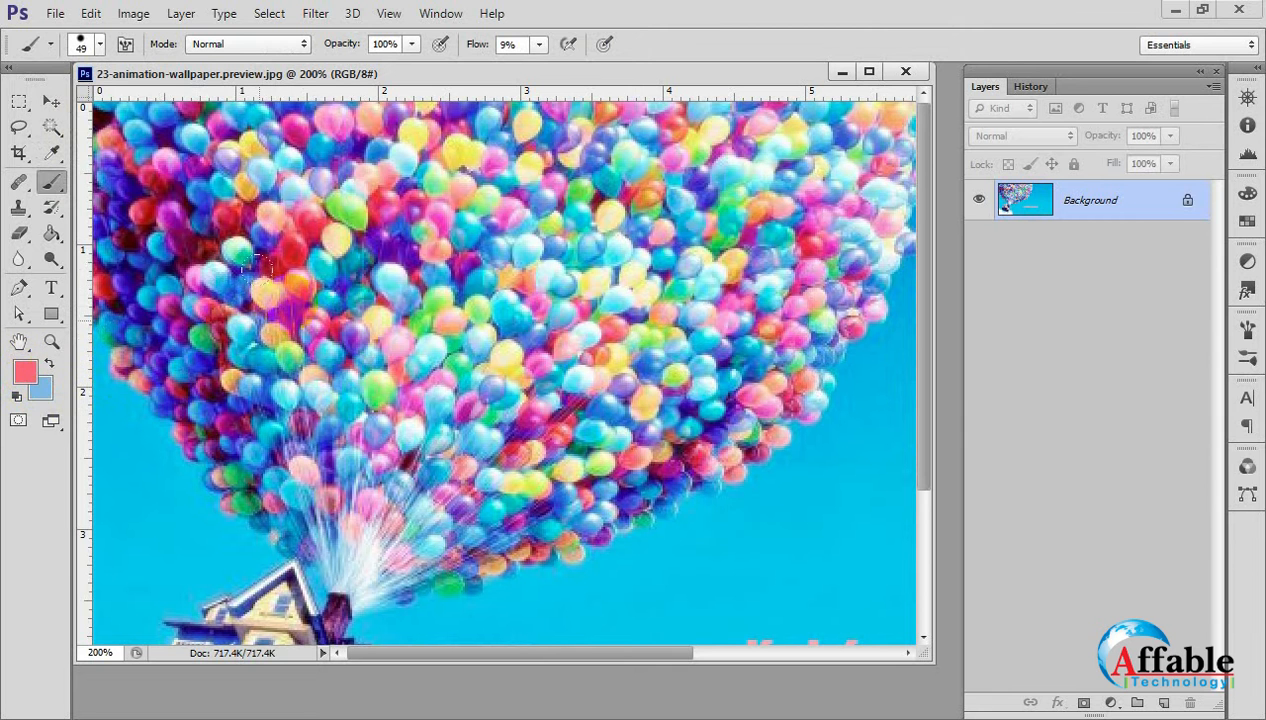
{"action": "mouse_move", "coordinate": [426, 359]}
{"action": "left_mouse_down"}
{"action": "mouse_move", "coordinate": [478, 358]}
{"action": "mouse_move", "coordinate": [433, 410]}
{"action": "left_mouse_up"}
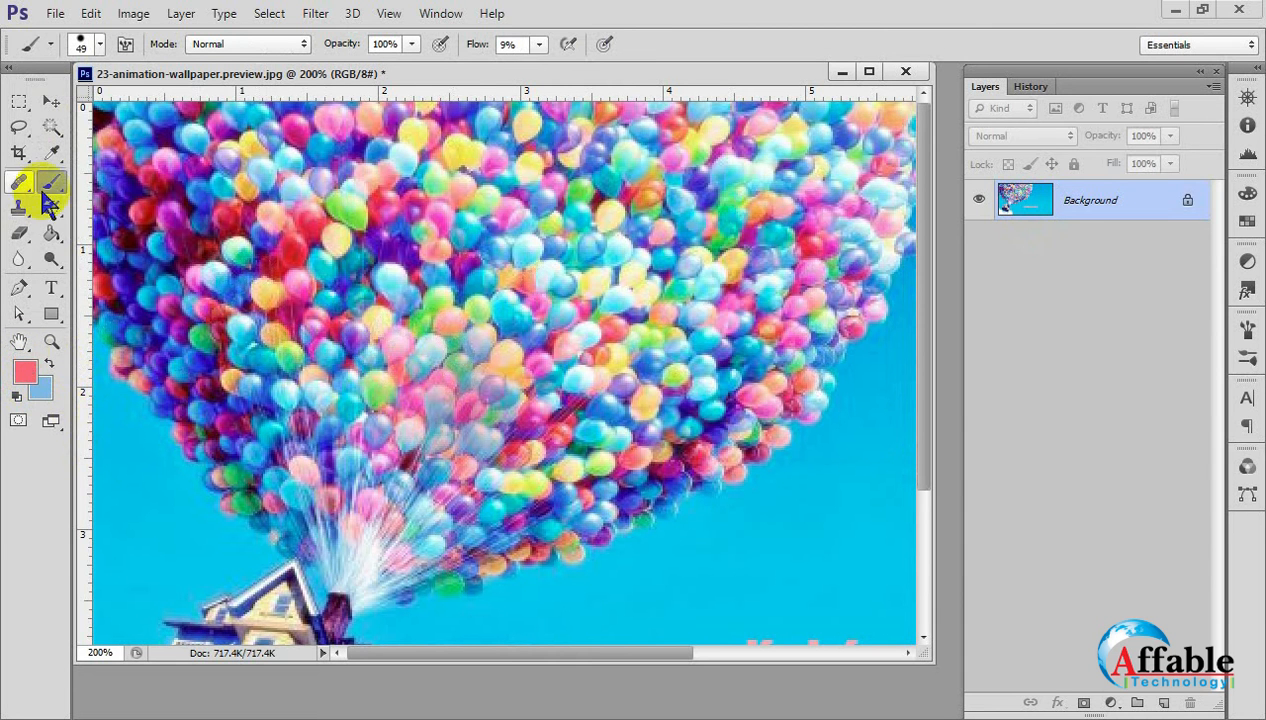
{"action": "mouse_move", "coordinate": [345, 325]}
{"action": "left_mouse_down"}
{"action": "mouse_move", "coordinate": [338, 385]}
{"action": "mouse_move", "coordinate": [399, 310]}
{"action": "mouse_move", "coordinate": [296, 341]}
{"action": "mouse_move", "coordinate": [590, 285]}
{"action": "mouse_move", "coordinate": [400, 345]}
{"action": "left_mouse_up"}
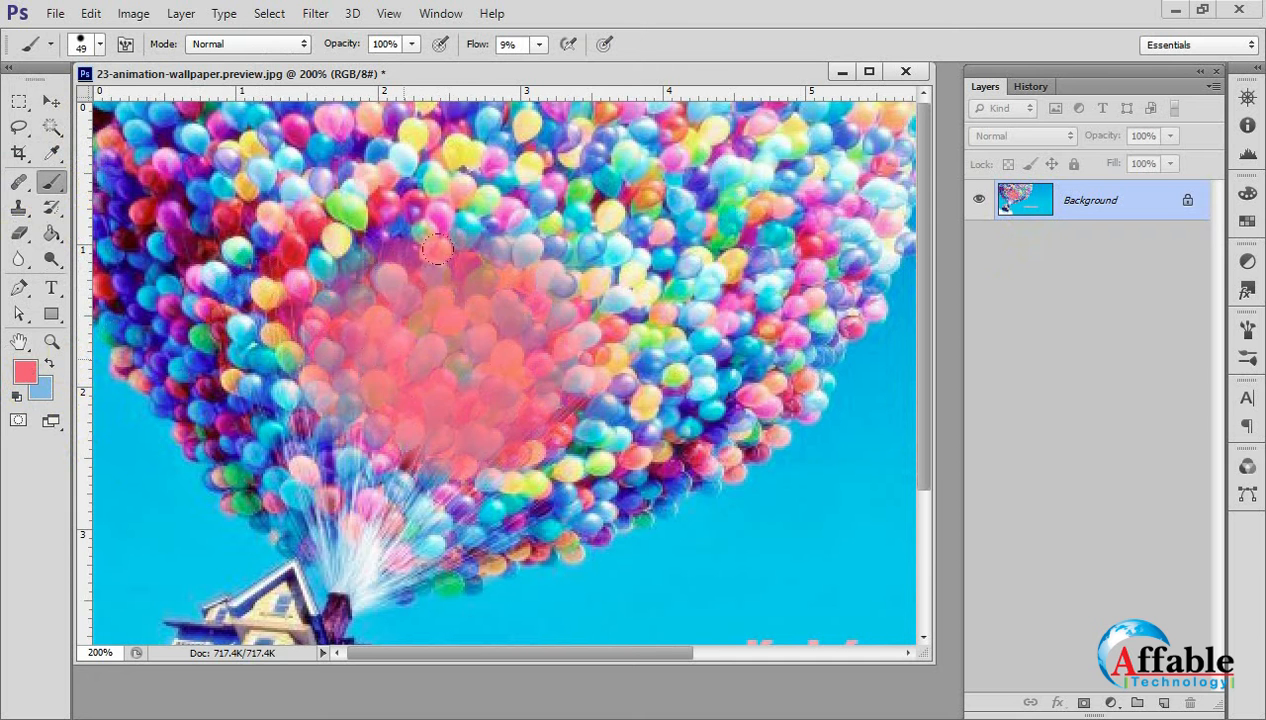
{"action": "mouse_move", "coordinate": [403, 255]}
{"action": "left_mouse_down"}
{"action": "mouse_move", "coordinate": [495, 480]}
{"action": "mouse_move", "coordinate": [696, 346]}
{"action": "mouse_move", "coordinate": [730, 430]}
{"action": "mouse_move", "coordinate": [605, 405]}
{"action": "mouse_move", "coordinate": [652, 472]}
{"action": "left_mouse_up"}
{"action": "left_click_drag", "start_coordinate": [275, 271], "coordinate": [251, 344]}
Revert the balloon image to its original snapshot in the history, leaving the brush flow at 9%.
{"action": "left_click", "coordinate": [1028, 88]}
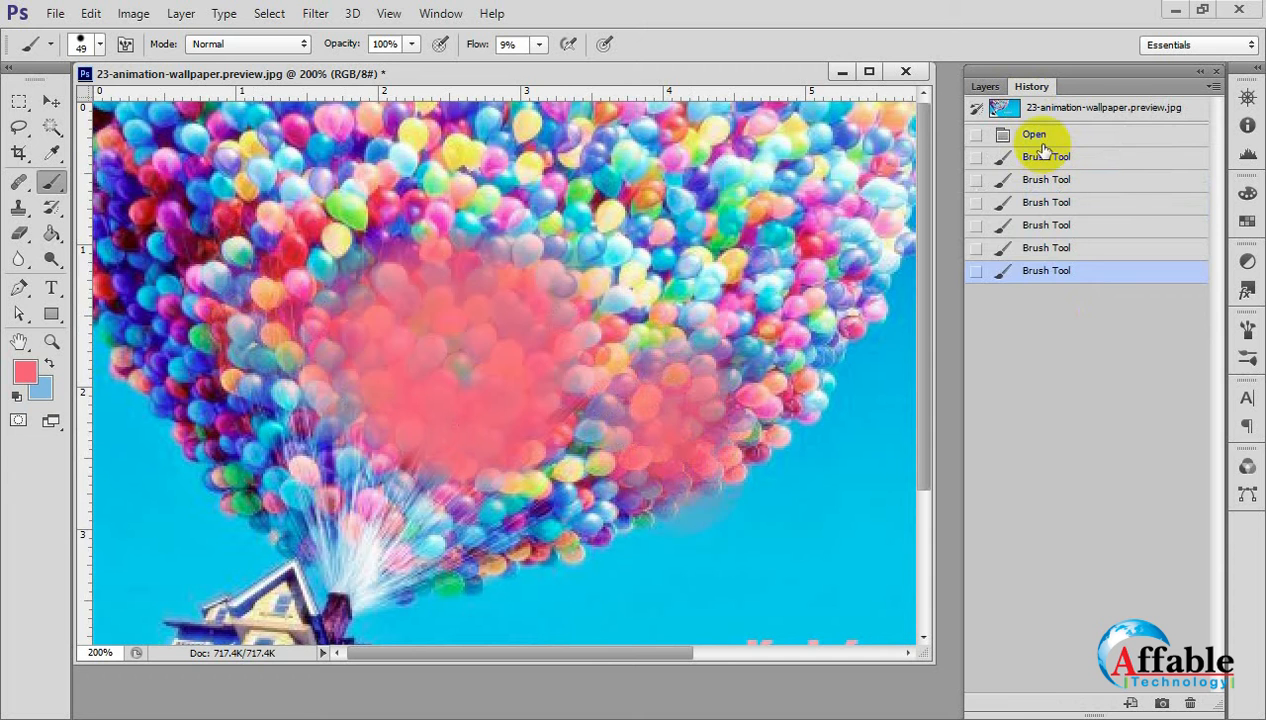
{"action": "left_click", "coordinate": [1008, 108]}
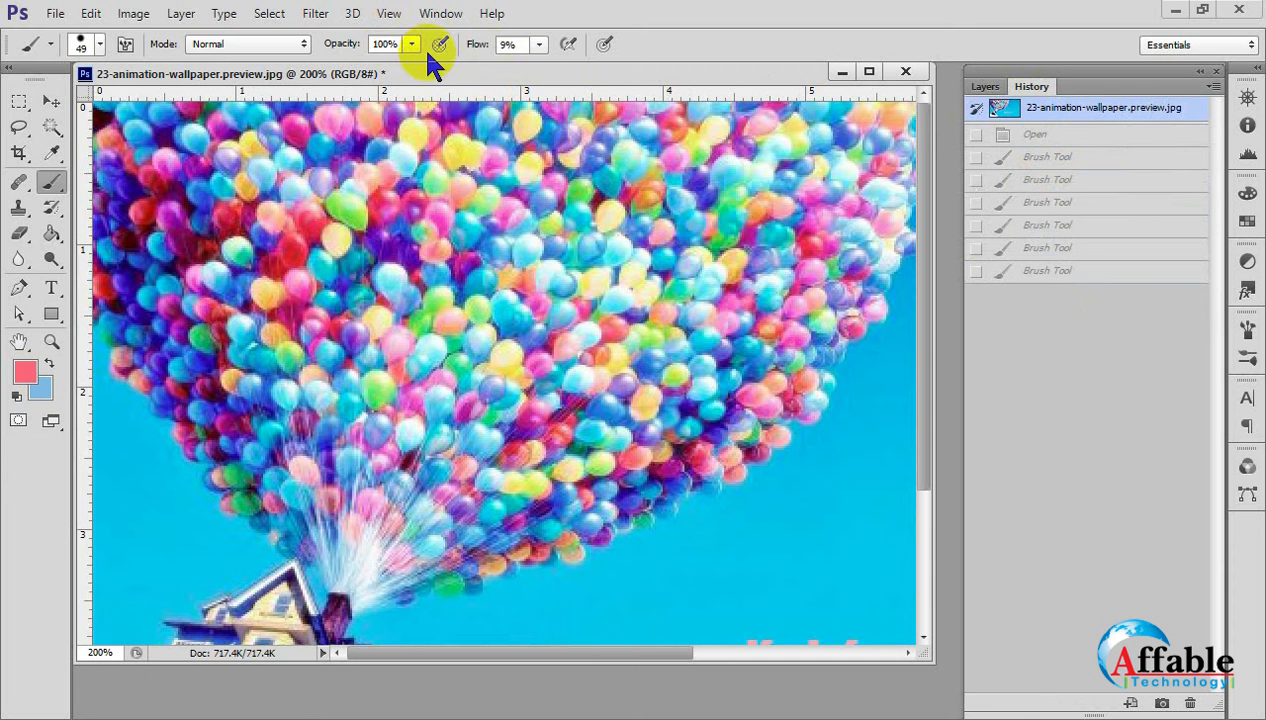
{"action": "left_click", "coordinate": [539, 44]}
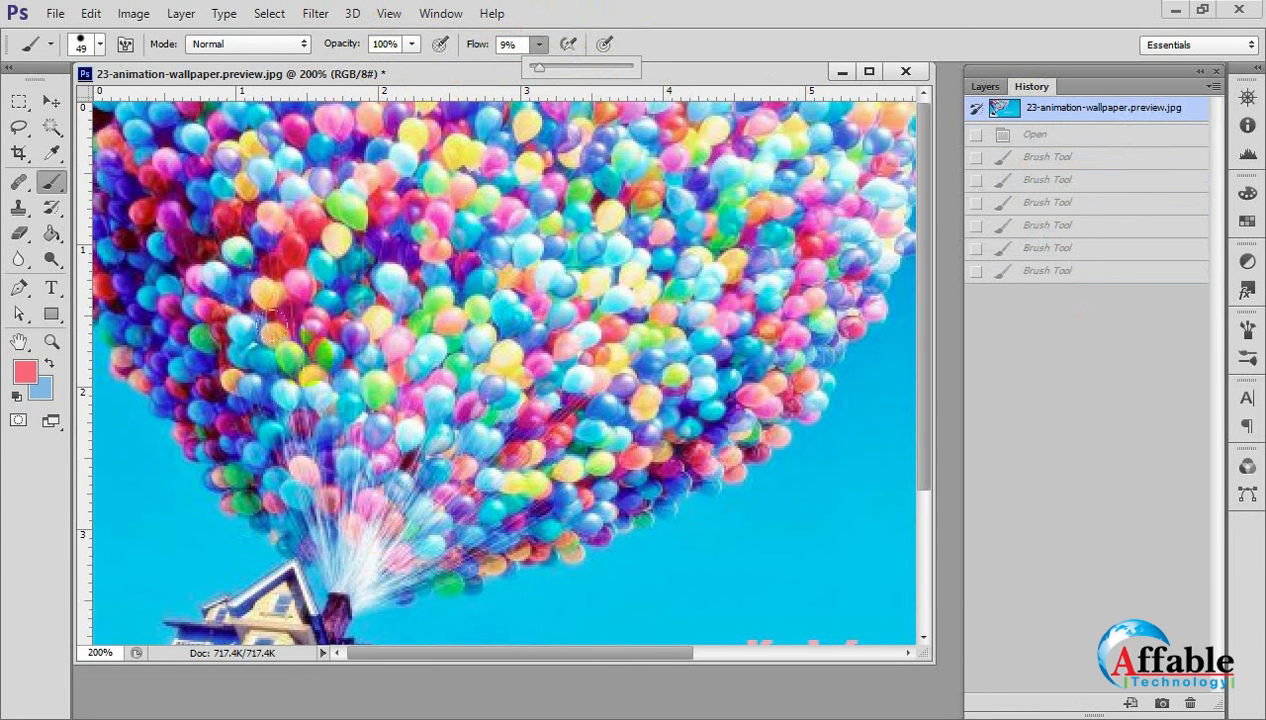
{"action": "left_click", "coordinate": [364, 400]}
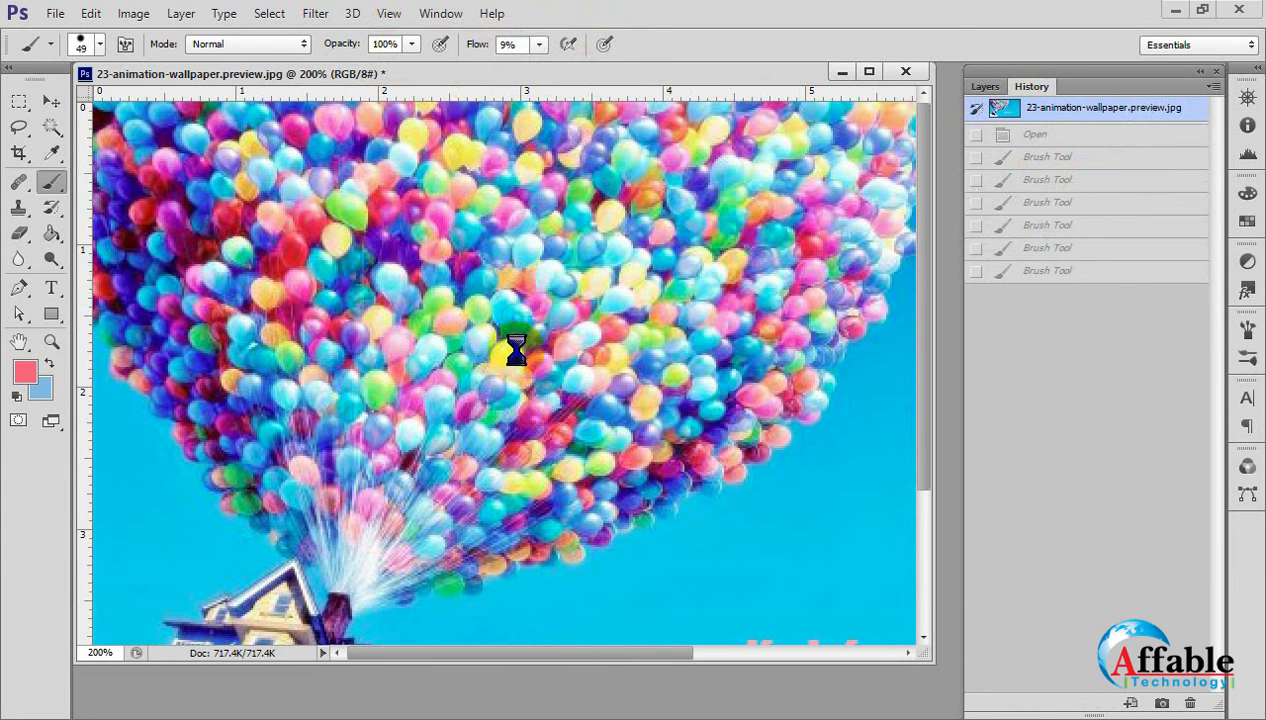
Create a new blank white document 10 inches wide and 10 inches high.
{"action": "key", "text": "ctrl+n"}
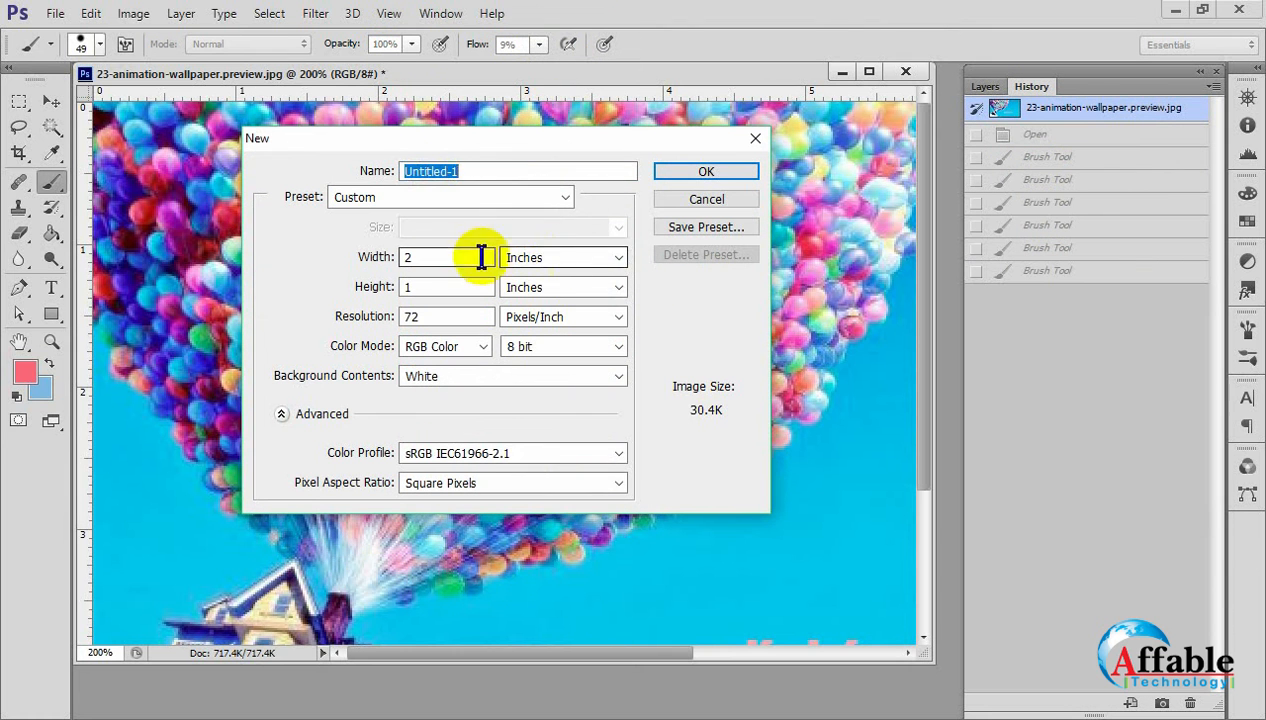
{"action": "left_click", "coordinate": [483, 257]}
{"action": "left_click_drag", "start_coordinate": [155, 255], "coordinate": [152, 255]}
{"action": "type", "text": "10"}
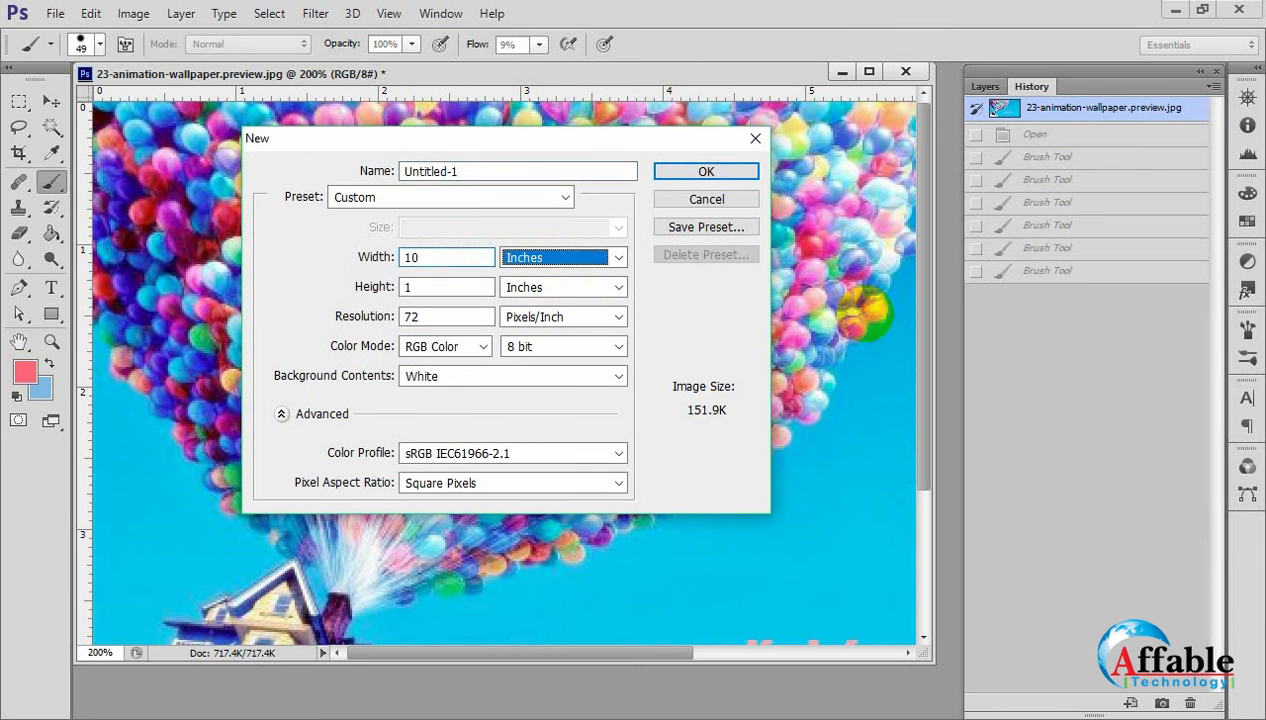
{"action": "key", "text": "Tab"}
{"action": "type", "text": "10"}
{"action": "key", "text": "Return"}
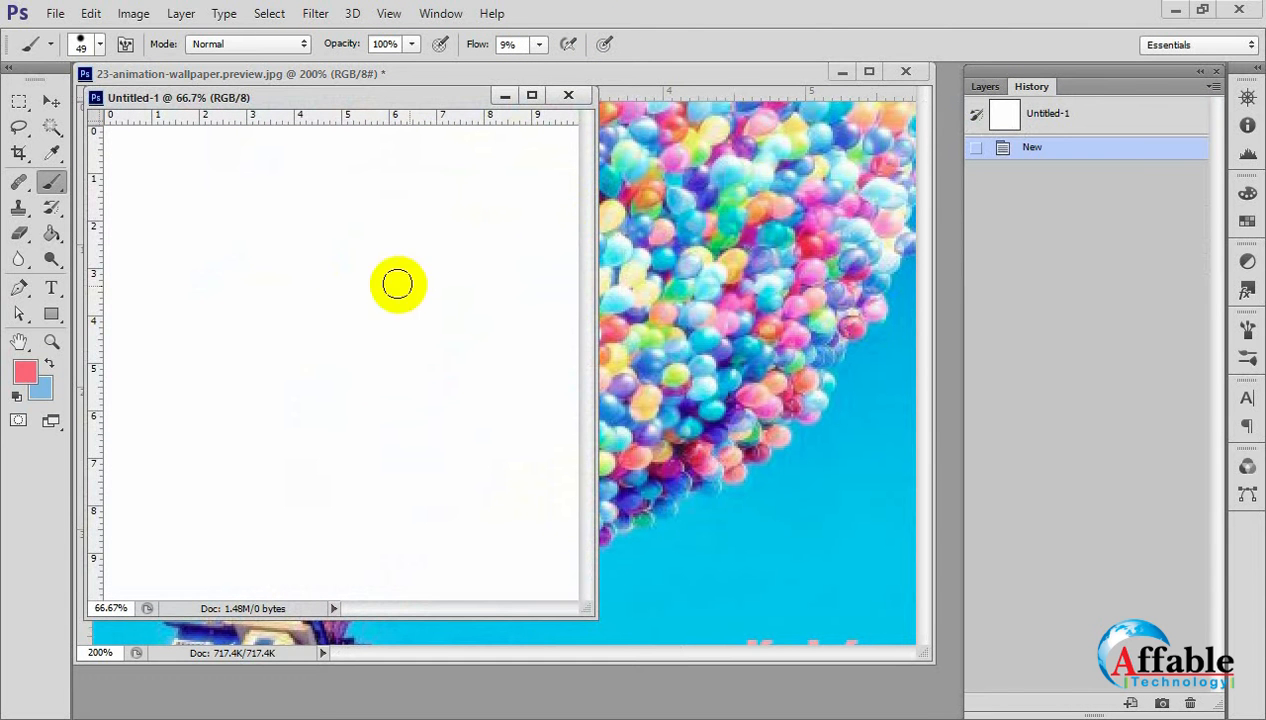
Stamp a single dab of the 49 px brush at 9% flow on the blank canvas and inspect it up close.
{"action": "mouse_move", "coordinate": [274, 328]}
{"action": "left_mouse_down"}
{"action": "mouse_move", "coordinate": [304, 326]}
{"action": "mouse_move", "coordinate": [302, 314]}
{"action": "left_mouse_up"}
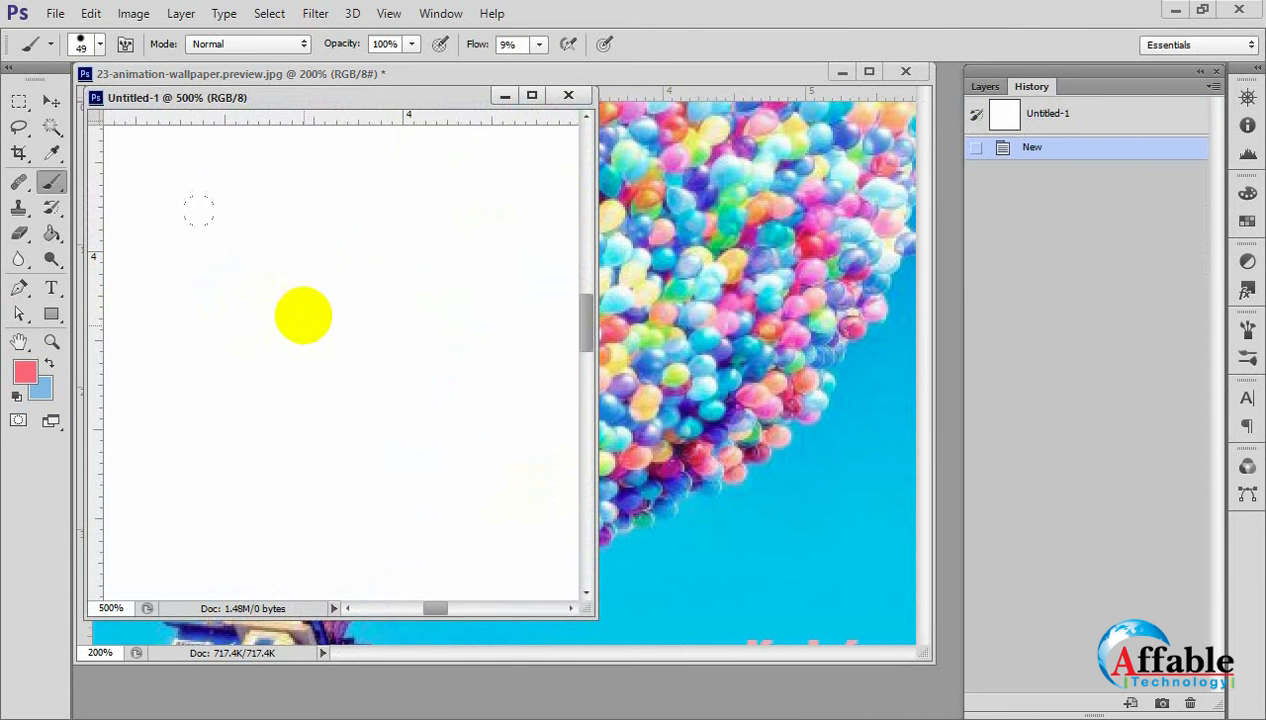
{"action": "left_click", "coordinate": [302, 328]}
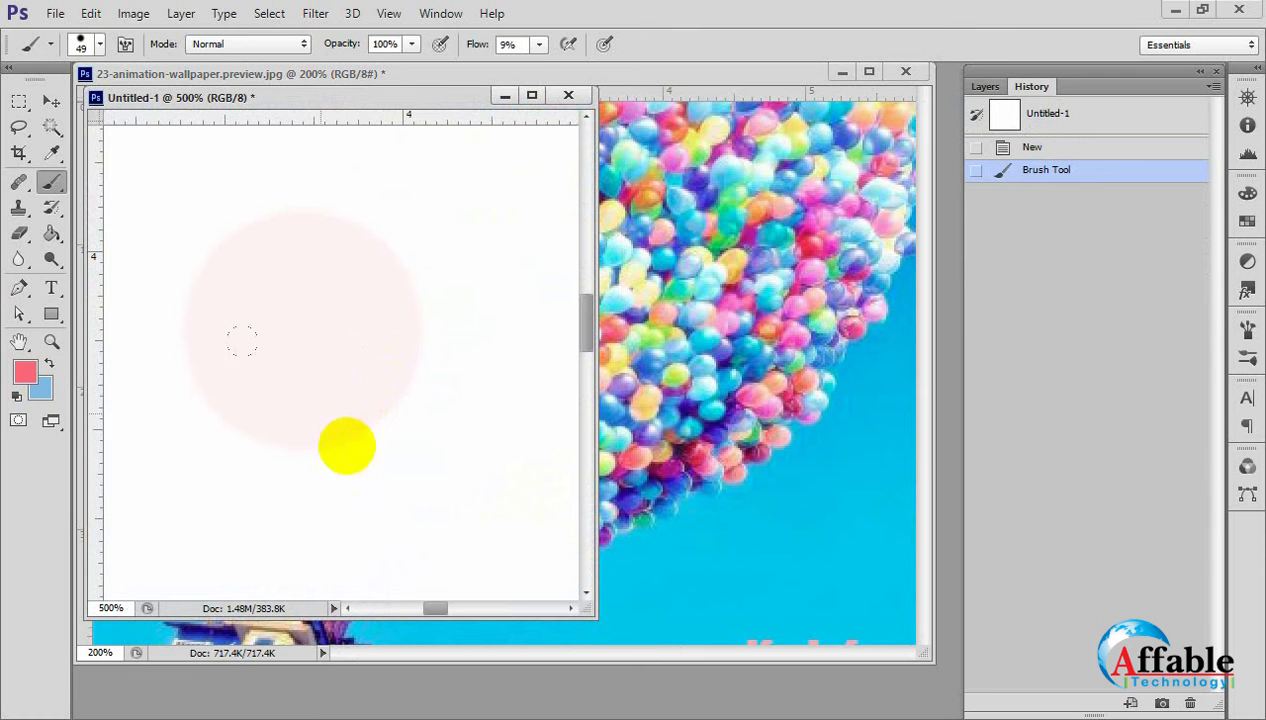
{"action": "left_click", "coordinate": [333, 293]}
{"action": "left_click", "coordinate": [333, 293]}
{"action": "left_click_drag", "start_coordinate": [262, 366], "coordinate": [318, 394]}
{"action": "left_click", "coordinate": [312, 396]}
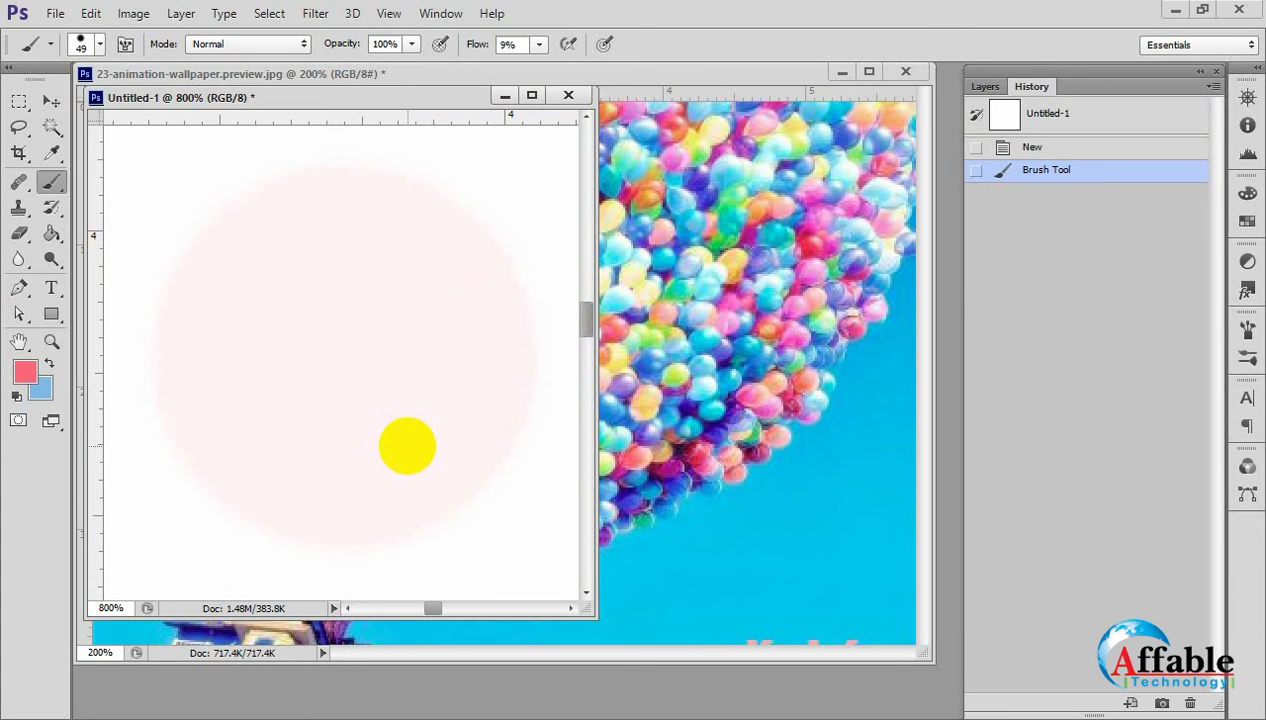
{"action": "scroll", "coordinate": [404, 415], "scroll_direction": "down", "scroll_amount": 1}
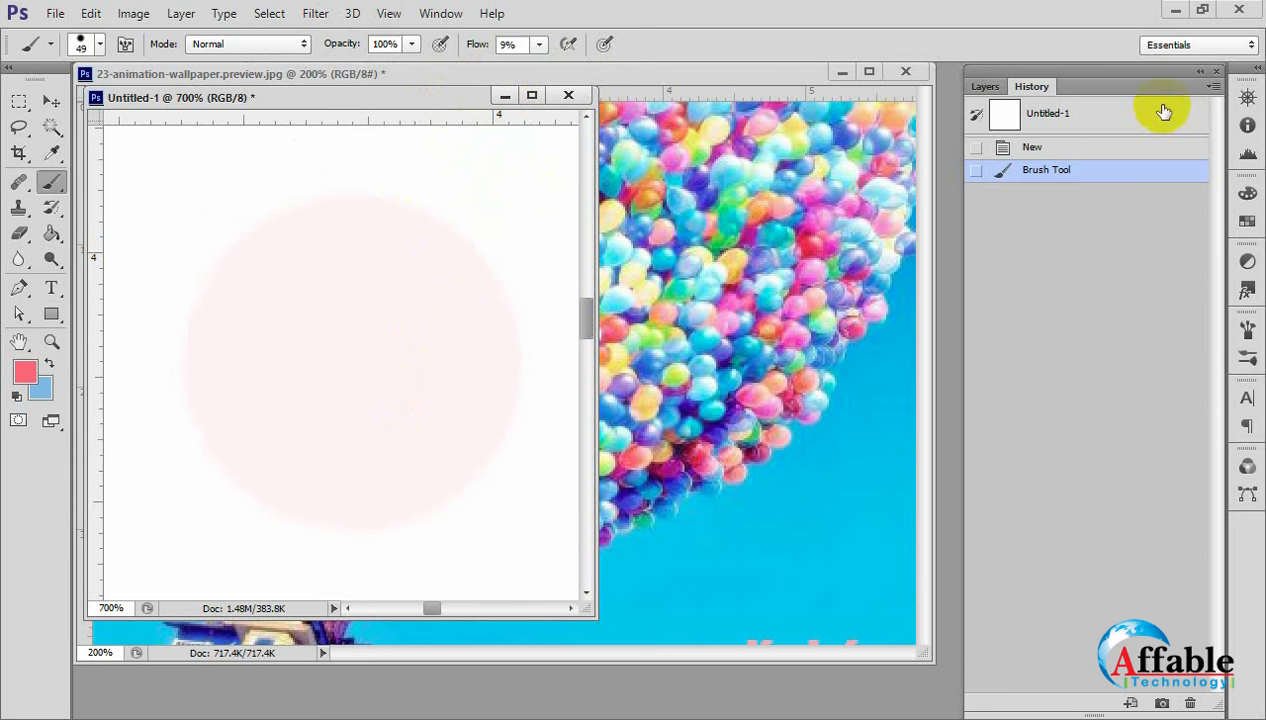
Revert the new document to its initial snapshot, and add another 9% flow test dab and undo it.
{"action": "left_click", "coordinate": [1040, 148]}
{"action": "left_click", "coordinate": [1044, 113]}
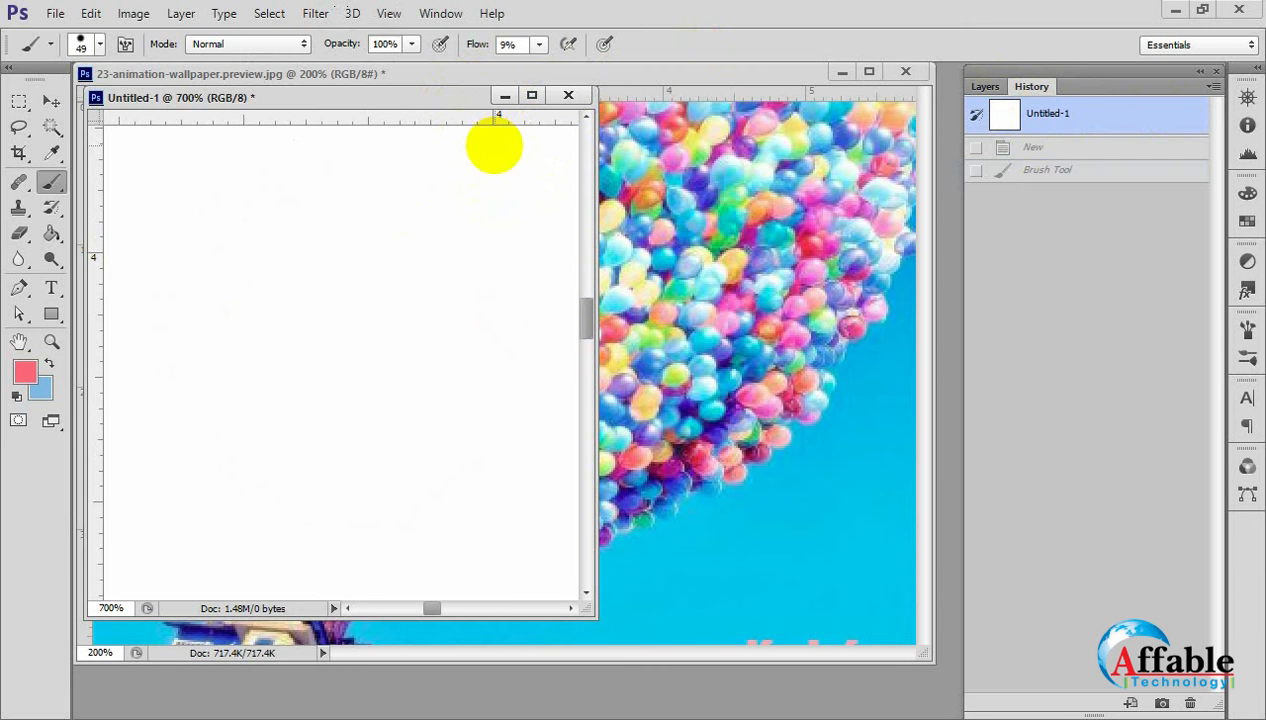
{"action": "left_click", "coordinate": [287, 340]}
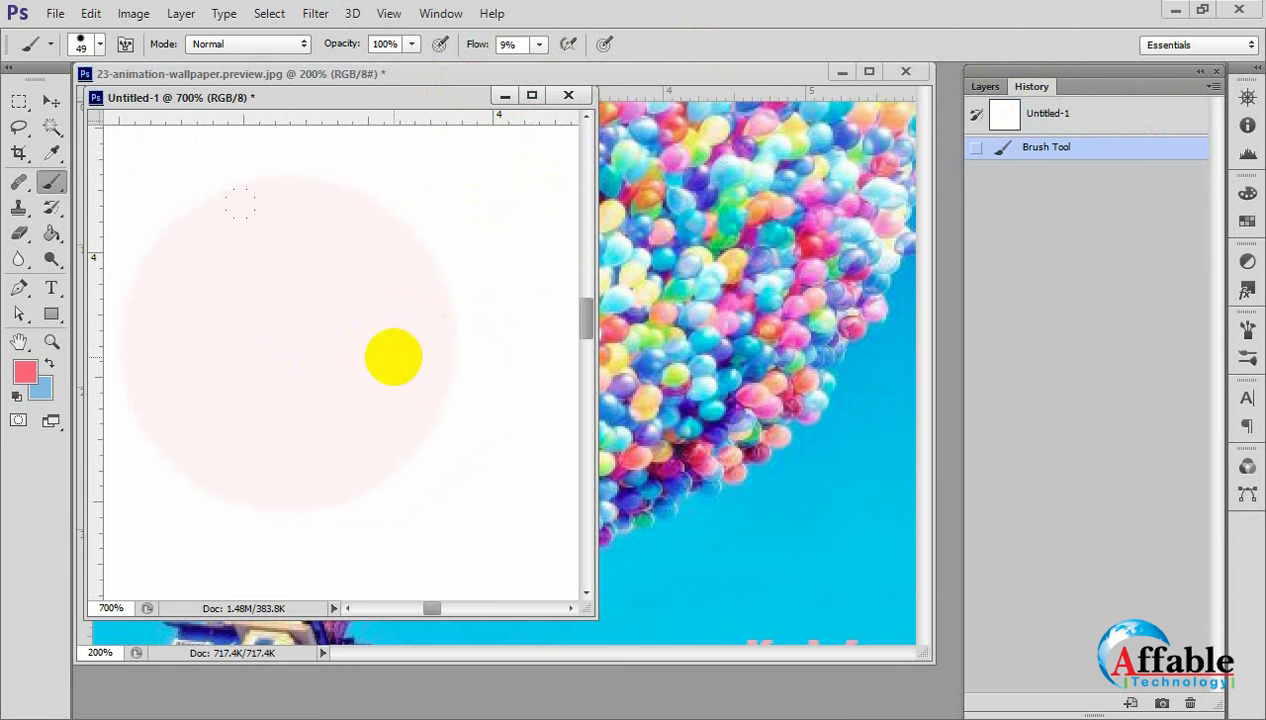
{"action": "key", "text": "ctrl+z"}
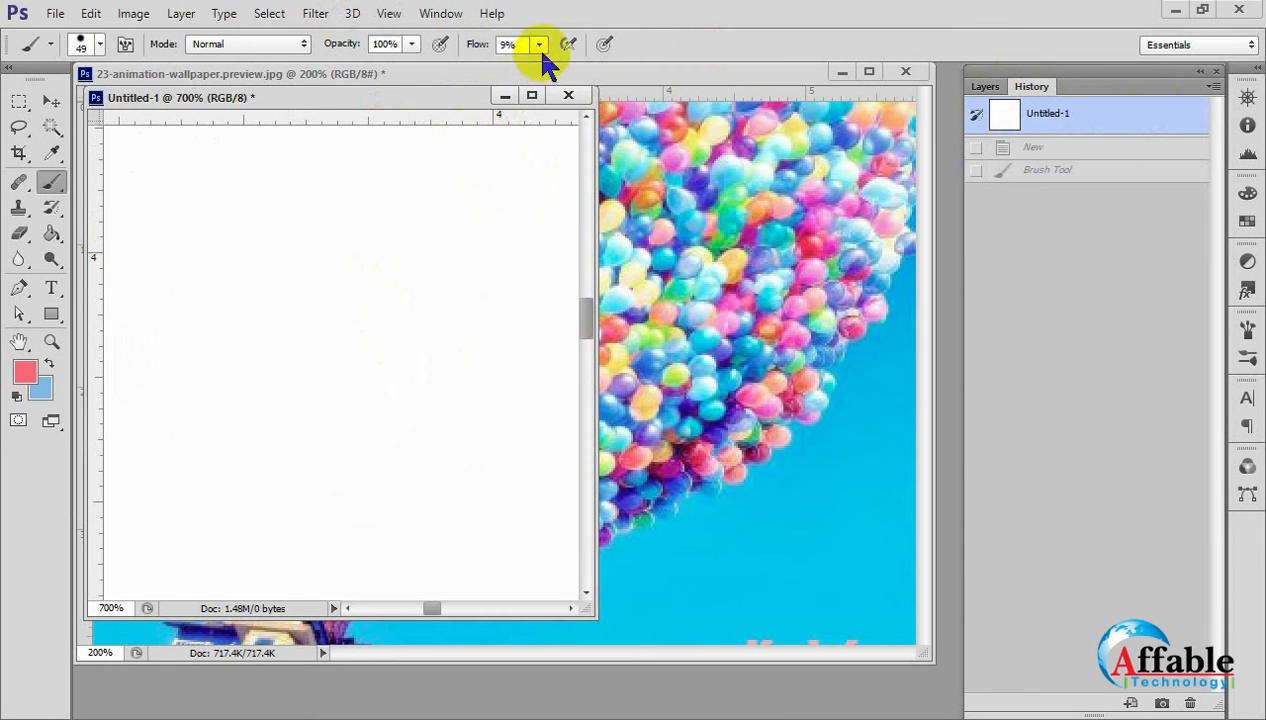
Set the brush flow to 100% and test it with a single dab on the canvas, undoing the dab.
{"action": "mouse_move", "coordinate": [541, 48]}
{"action": "left_mouse_down"}
{"action": "mouse_move", "coordinate": [548, 76]}
{"action": "mouse_move", "coordinate": [726, 79]}
{"action": "left_mouse_up"}
{"action": "left_click", "coordinate": [345, 342]}
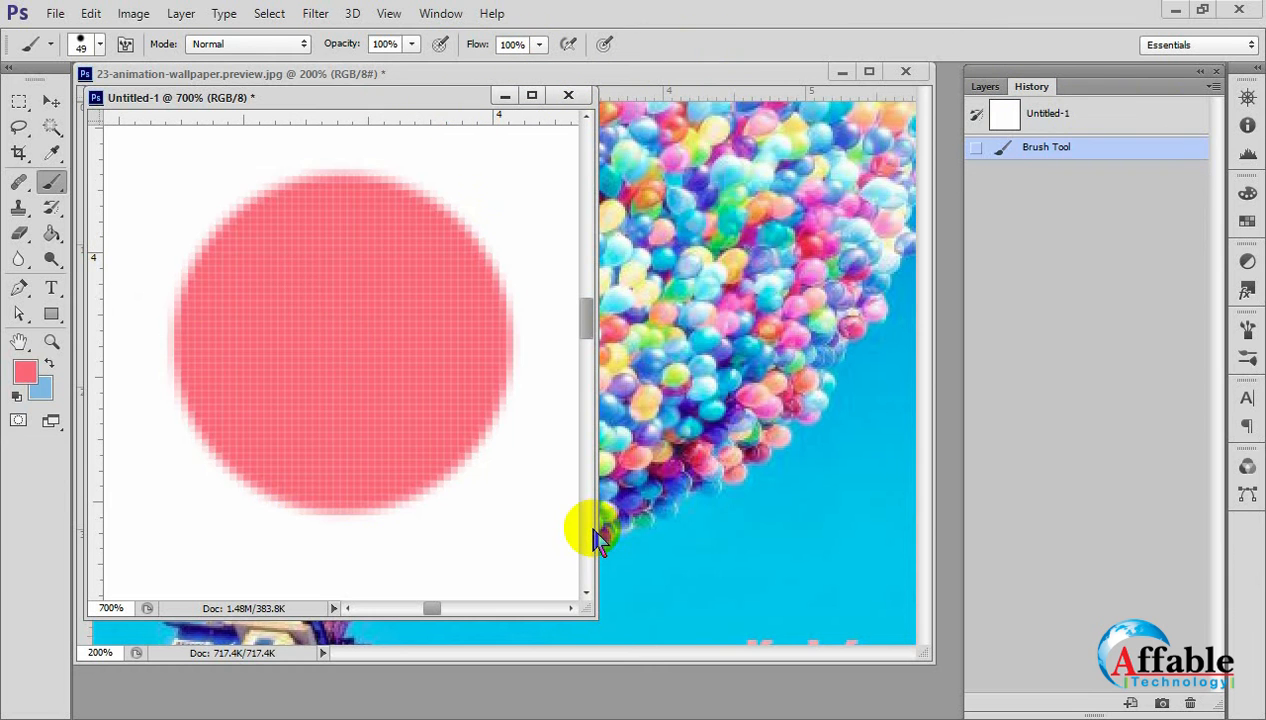
{"action": "key", "text": "ctrl+z"}
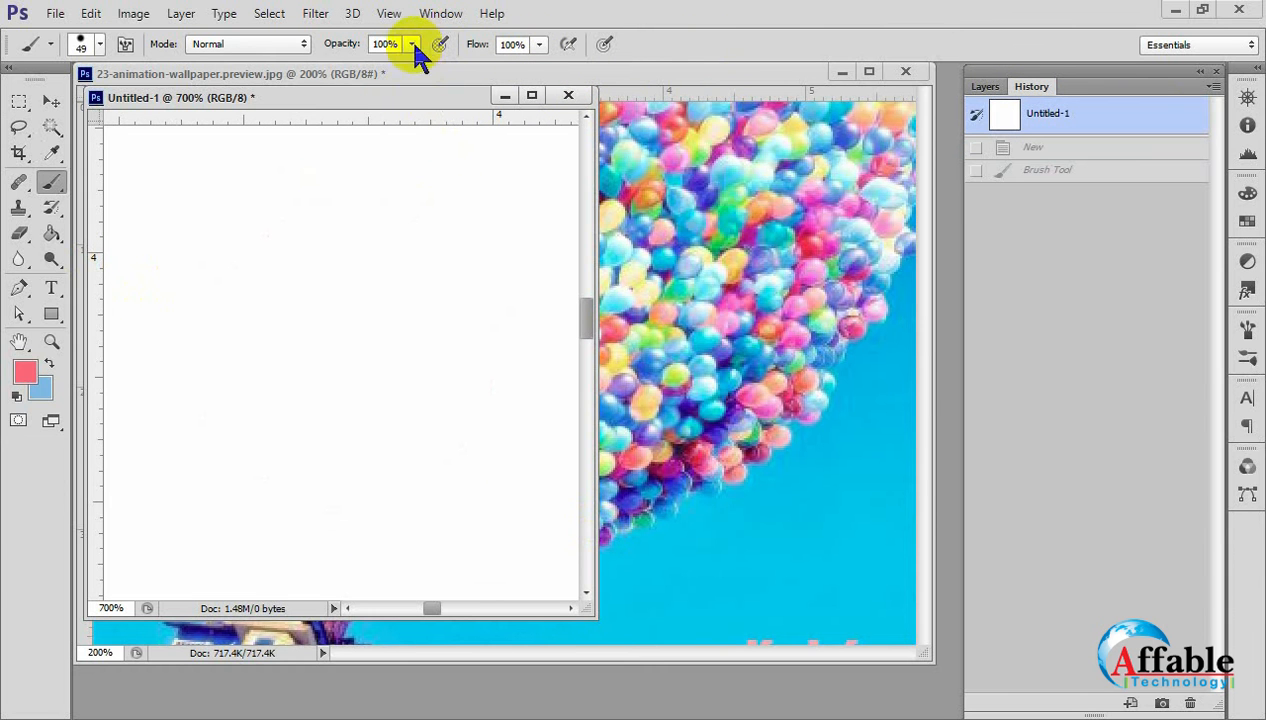
Set the brush opacity to 5% and test it with a single dab on the canvas, undoing the dab.
{"action": "left_click", "coordinate": [413, 45]}
{"action": "left_click_drag", "start_coordinate": [418, 71], "coordinate": [318, 70]}
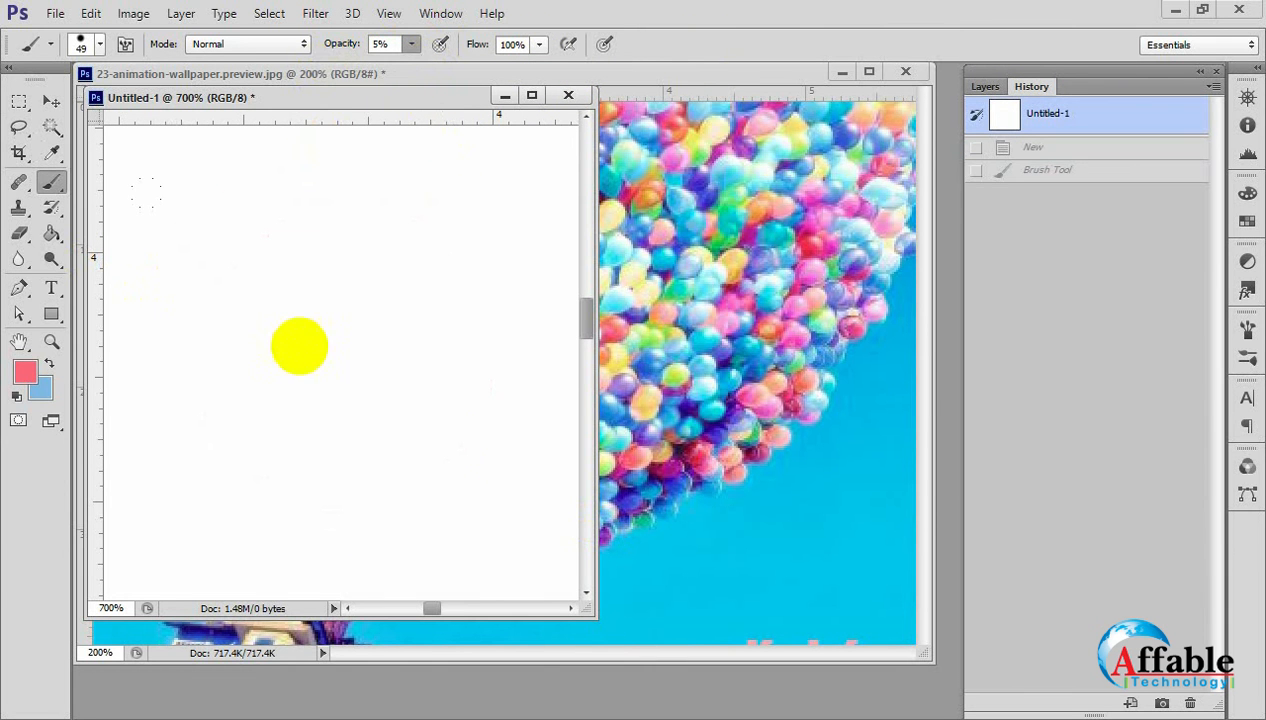
{"action": "left_click", "coordinate": [299, 346]}
{"action": "key", "text": "ctrl+z"}
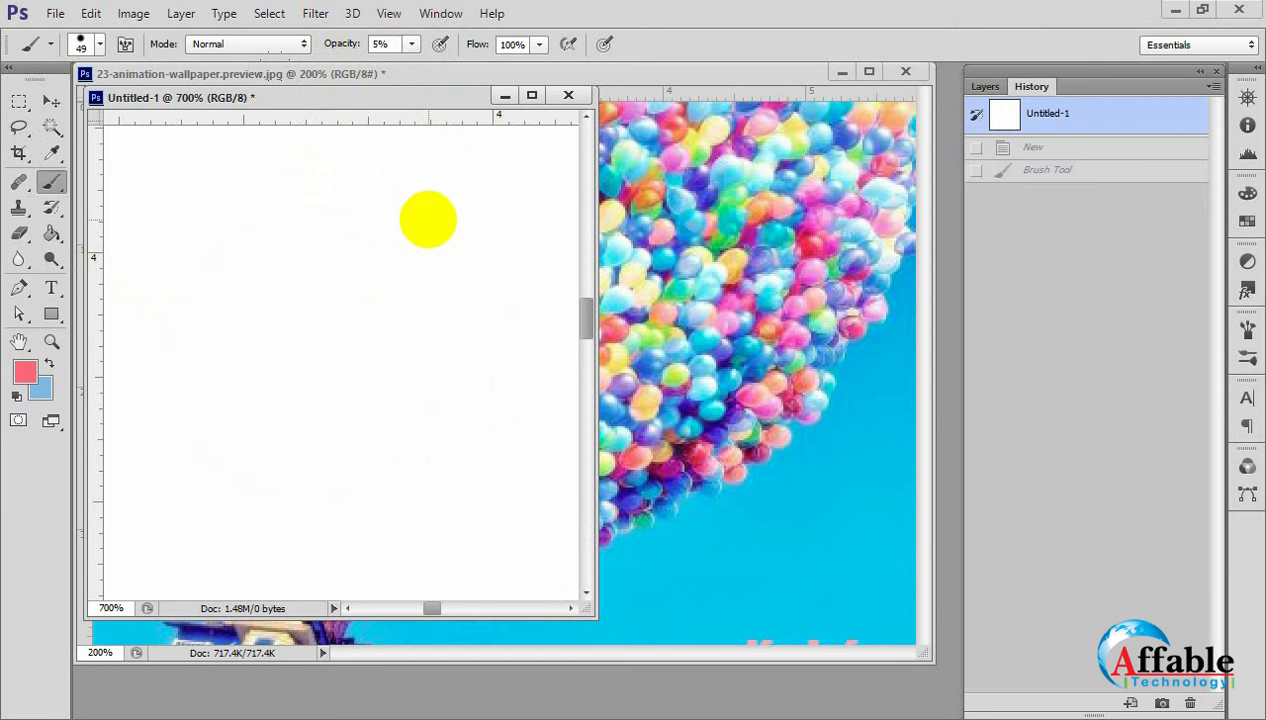
Set the brush opacity to 100% and paint a solid pink blob over the balloons in the 23-animation-wallpaper image.
{"action": "left_click", "coordinate": [411, 44]}
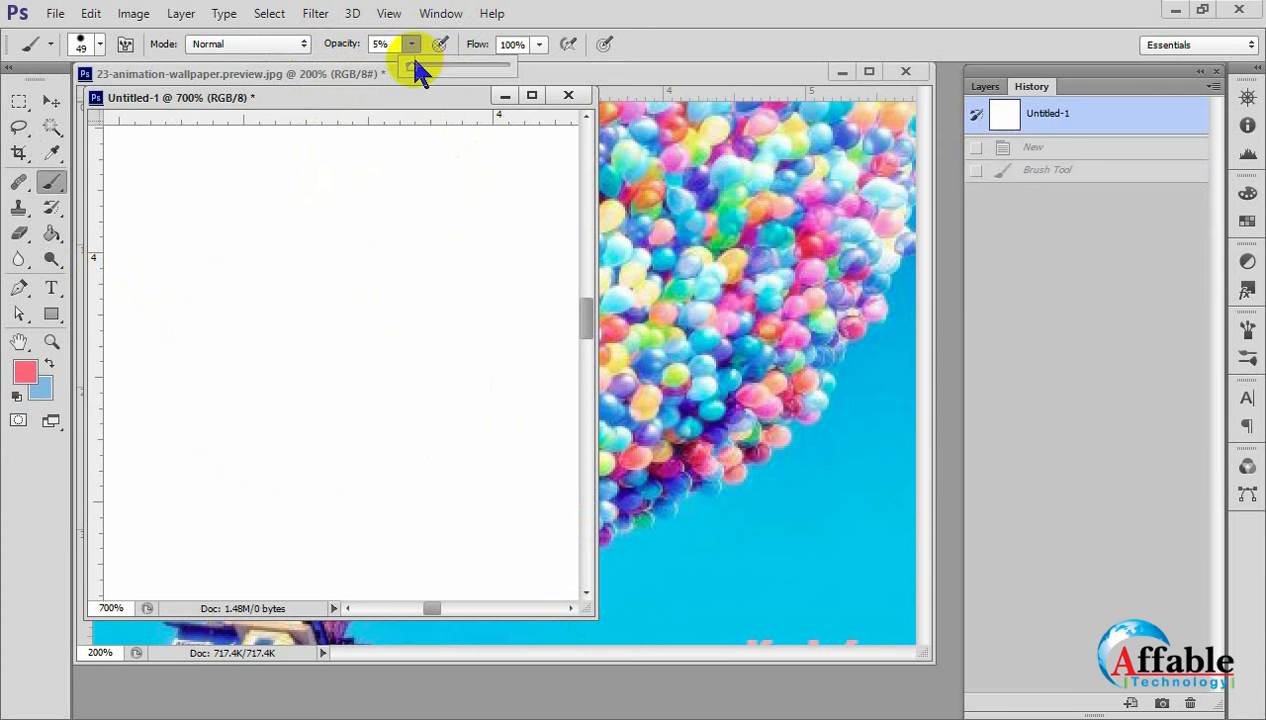
{"action": "left_click_drag", "start_coordinate": [415, 70], "coordinate": [480, 85]}
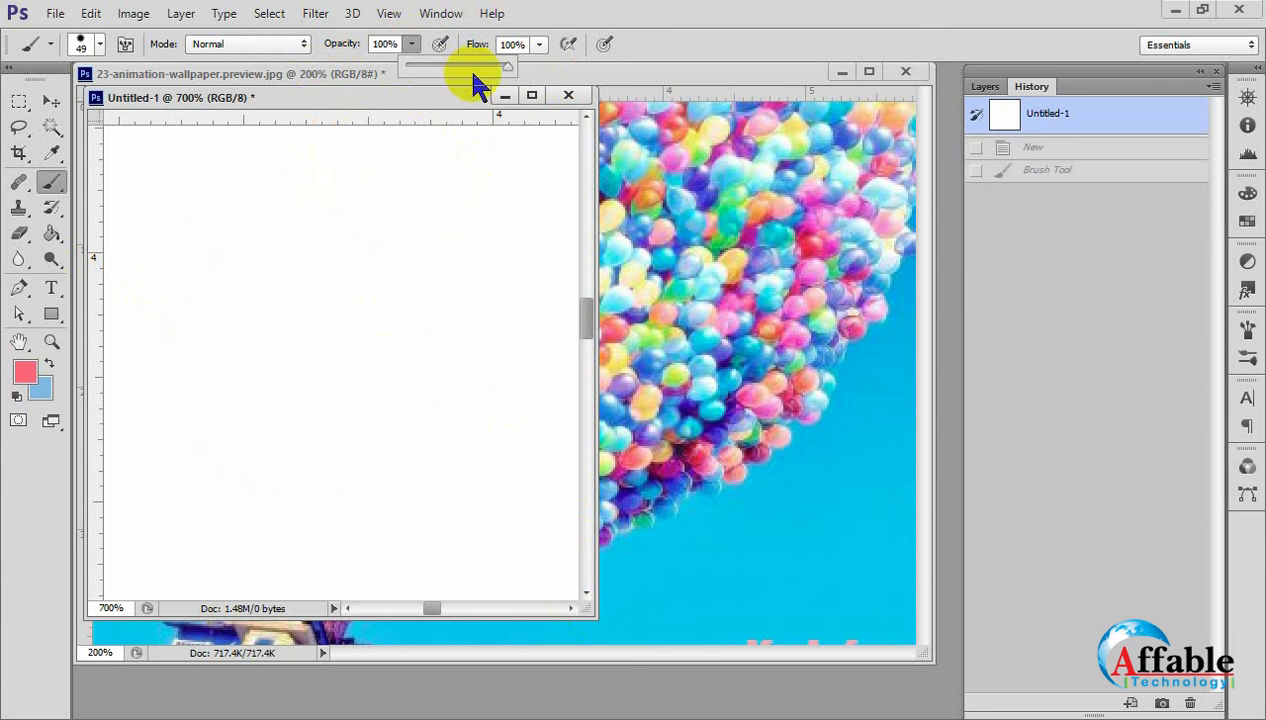
{"action": "left_click", "coordinate": [688, 236]}
{"action": "mouse_move", "coordinate": [385, 300]}
{"action": "left_mouse_down"}
{"action": "mouse_move", "coordinate": [480, 390]}
{"action": "mouse_move", "coordinate": [494, 268]}
{"action": "left_mouse_up"}
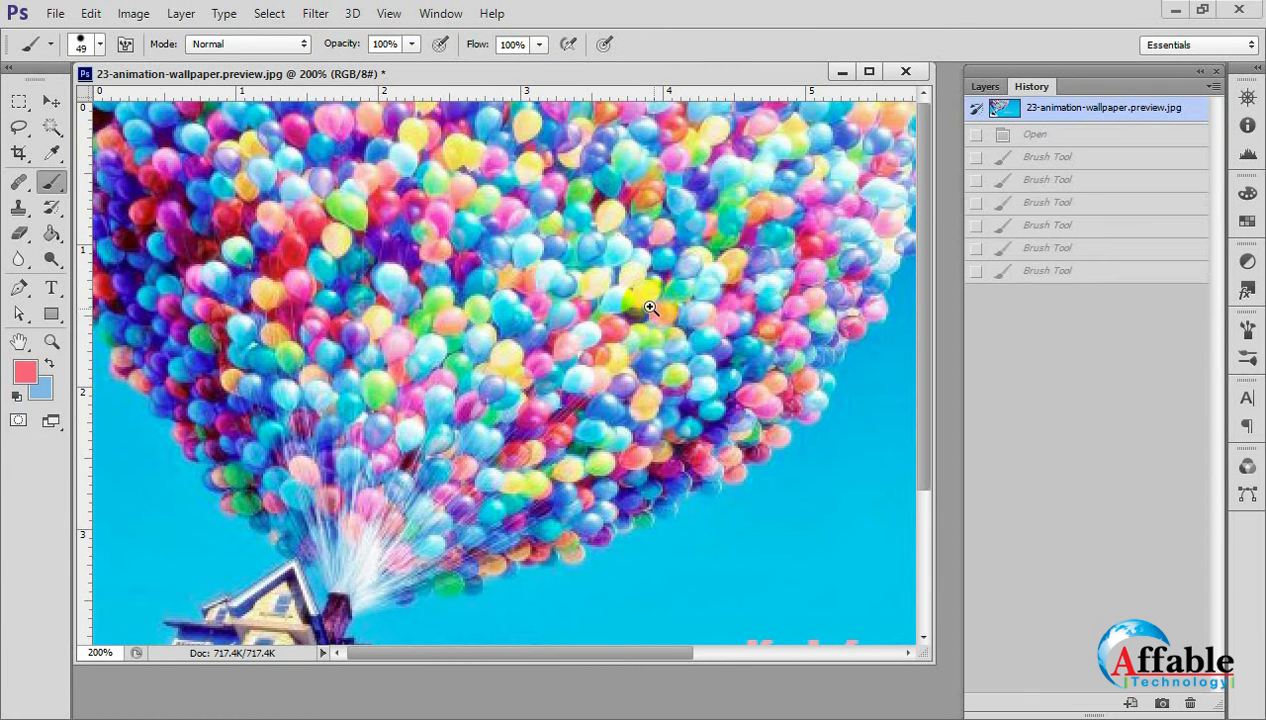
Enlarge the brush to 400 px and set the foreground colour to white.
{"action": "scroll", "coordinate": [650, 302], "scroll_direction": "down", "scroll_amount": 3}
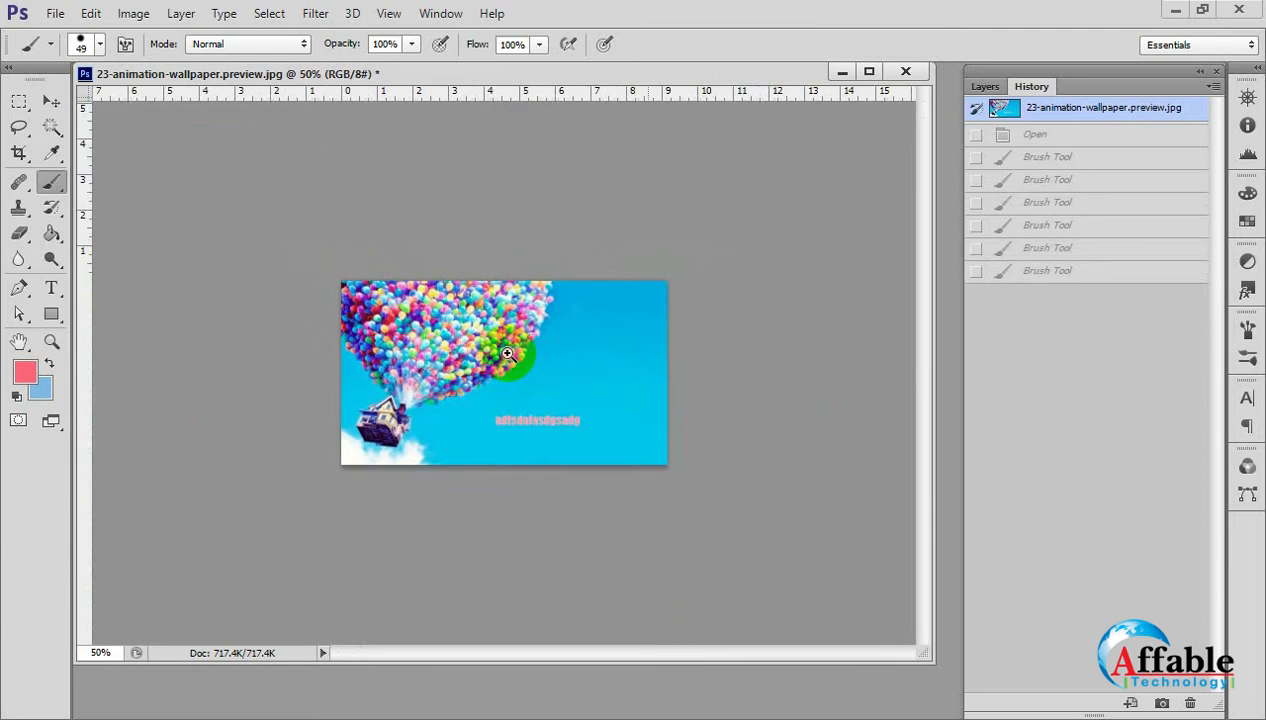
{"action": "scroll", "coordinate": [505, 353], "scroll_direction": "up", "scroll_amount": 1}
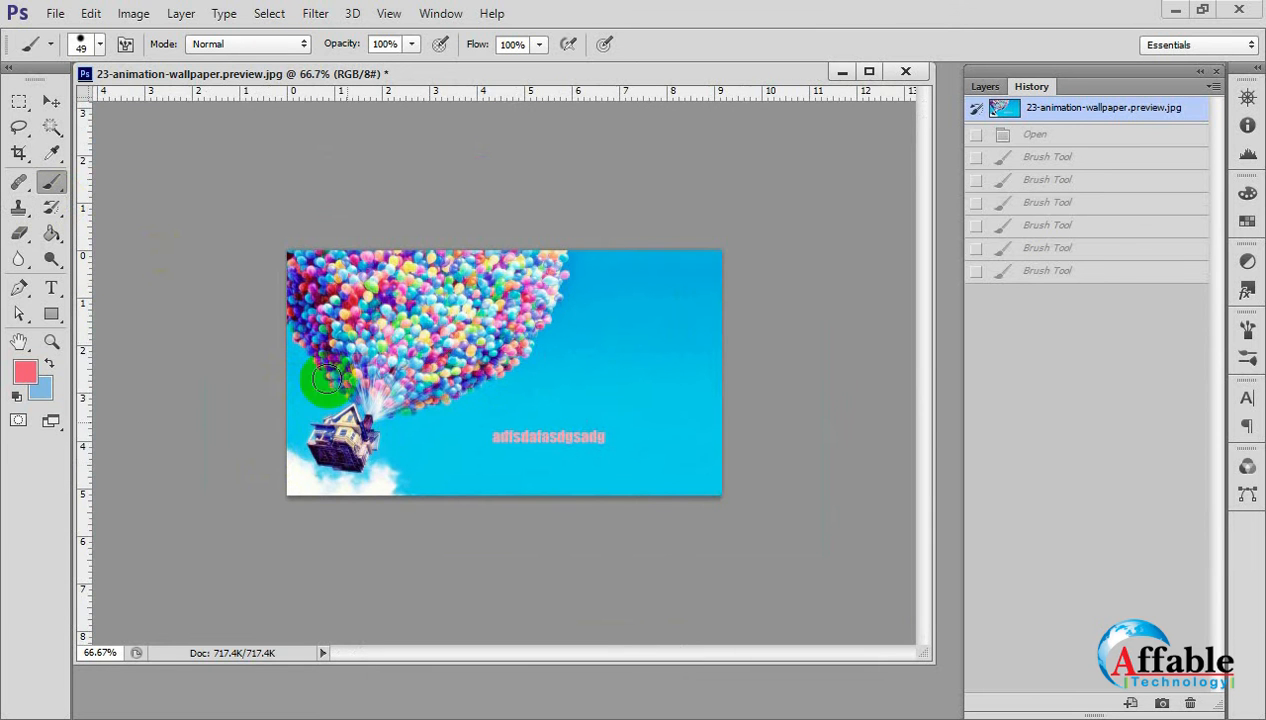
{"action": "key", "text": "bracketright"}
{"action": "key", "text": "bracketright"}
{"action": "key", "text": "bracketright"}
{"action": "key", "text": "bracketright"}
{"action": "key", "text": "bracketright"}
{"action": "key", "text": "bracketright"}
{"action": "key", "text": "bracketright"}
{"action": "key", "text": "bracketright"}
{"action": "key", "text": "bracketright"}
{"action": "key", "text": "bracketright"}
{"action": "key", "text": "bracketright"}
{"action": "key", "text": "bracketright"}
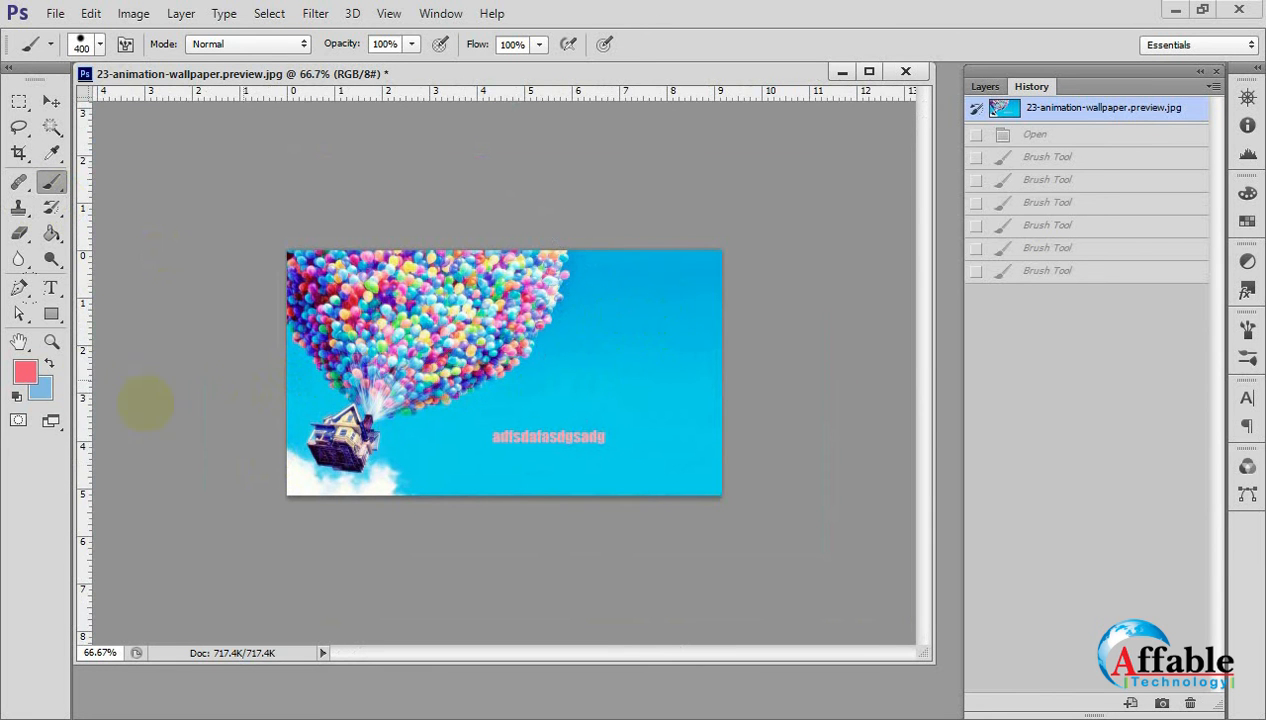
{"action": "left_click", "coordinate": [25, 372]}
{"action": "left_click_drag", "start_coordinate": [509, 192], "coordinate": [247, 142]}
{"action": "left_click", "coordinate": [805, 170]}
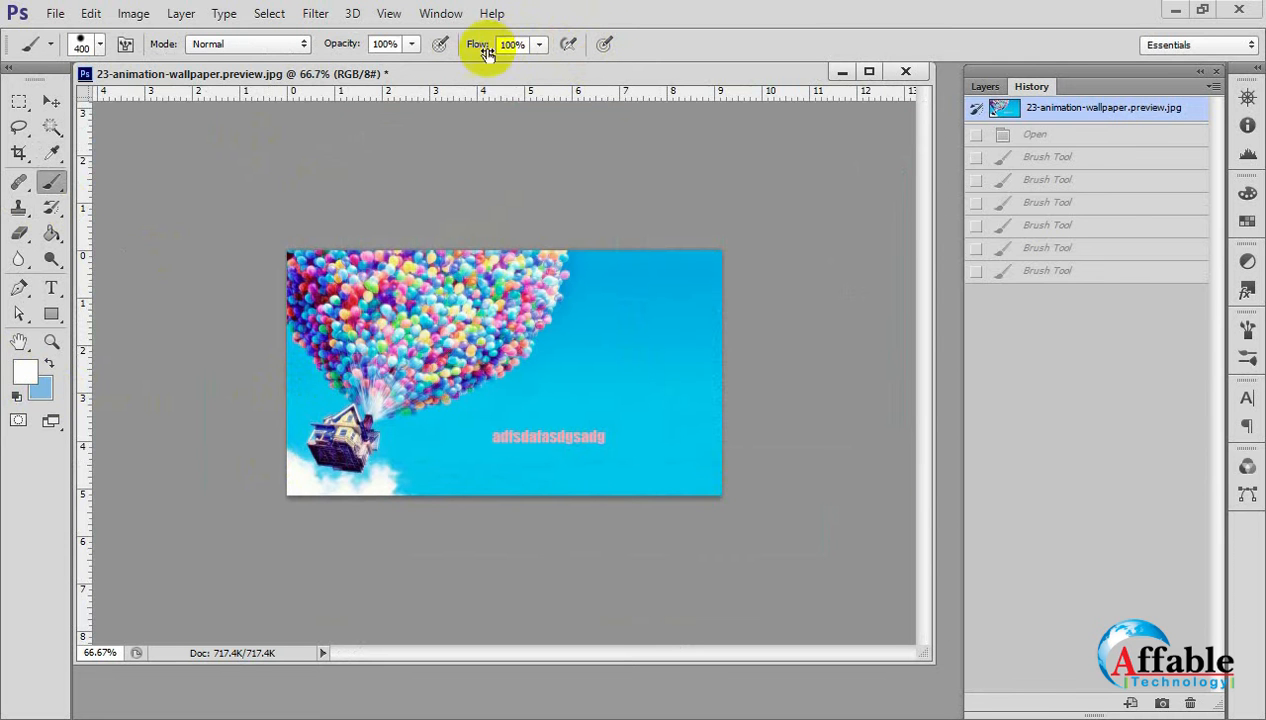
Set the brush opacity to 50% and stamp a single white dab on the sky beside the balloons.
{"action": "left_click", "coordinate": [411, 44]}
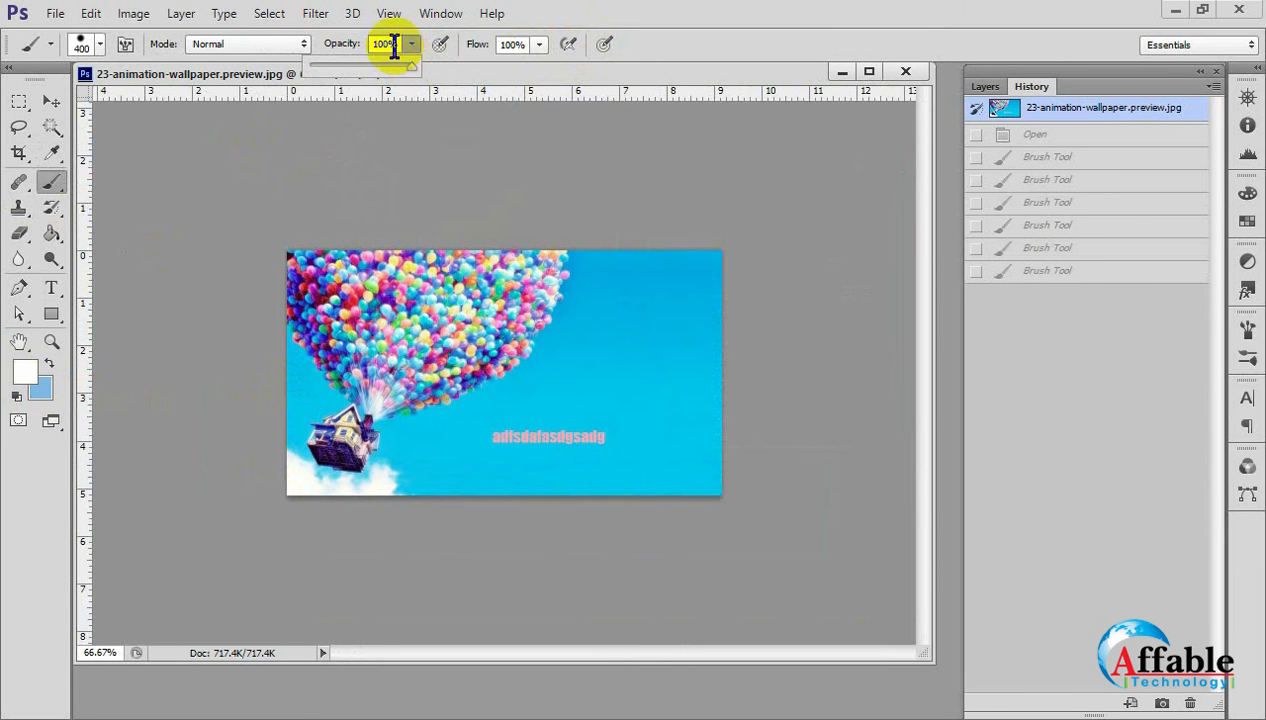
{"action": "left_click", "coordinate": [403, 52]}
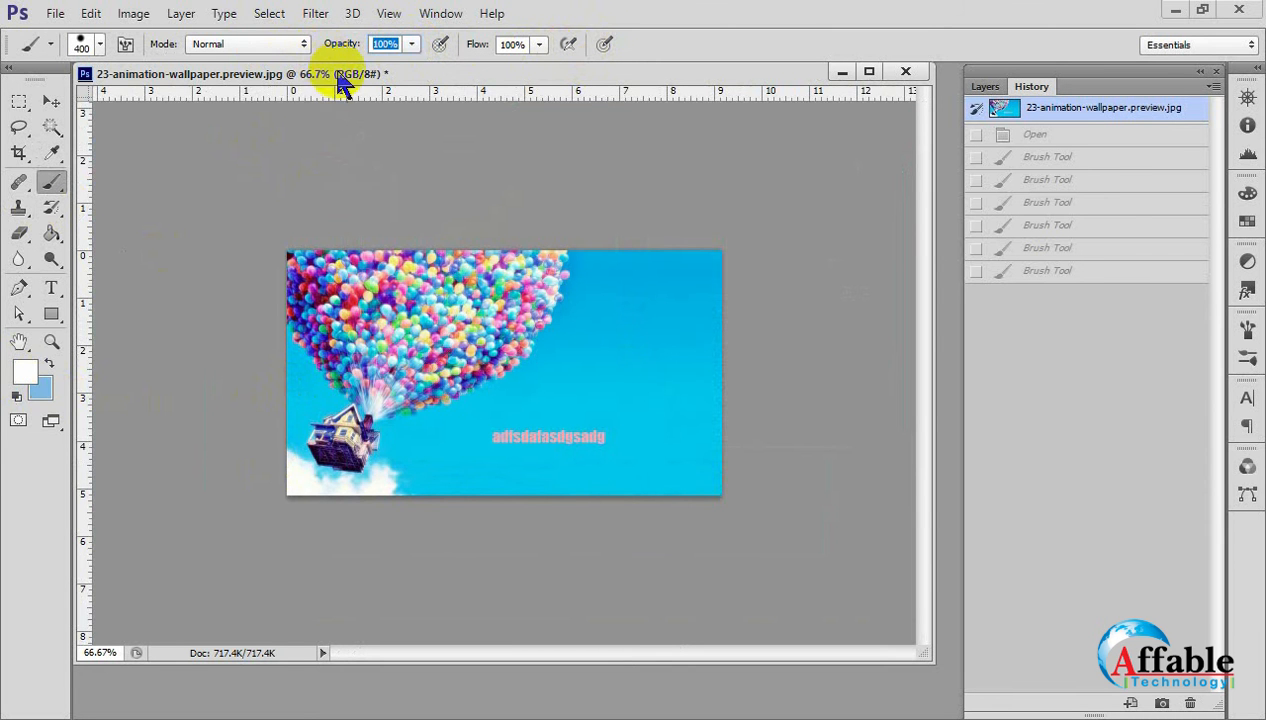
{"action": "type", "text": "50"}
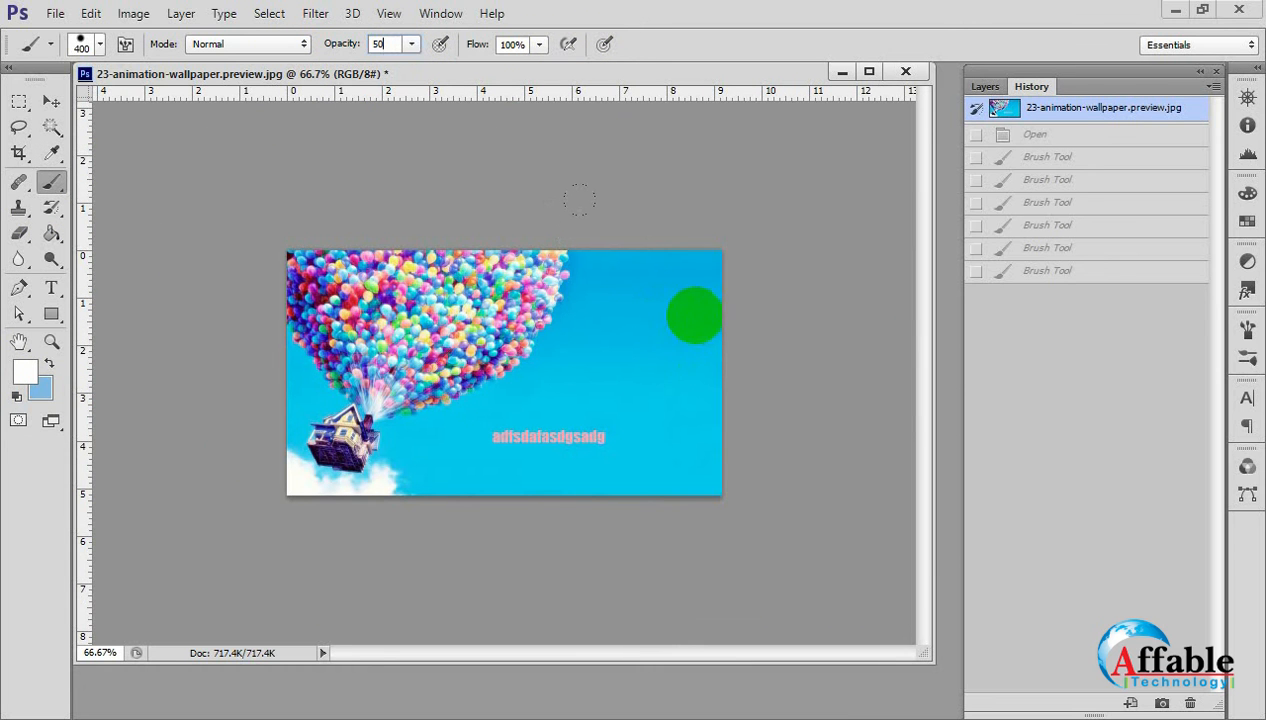
{"action": "left_click", "coordinate": [695, 315]}
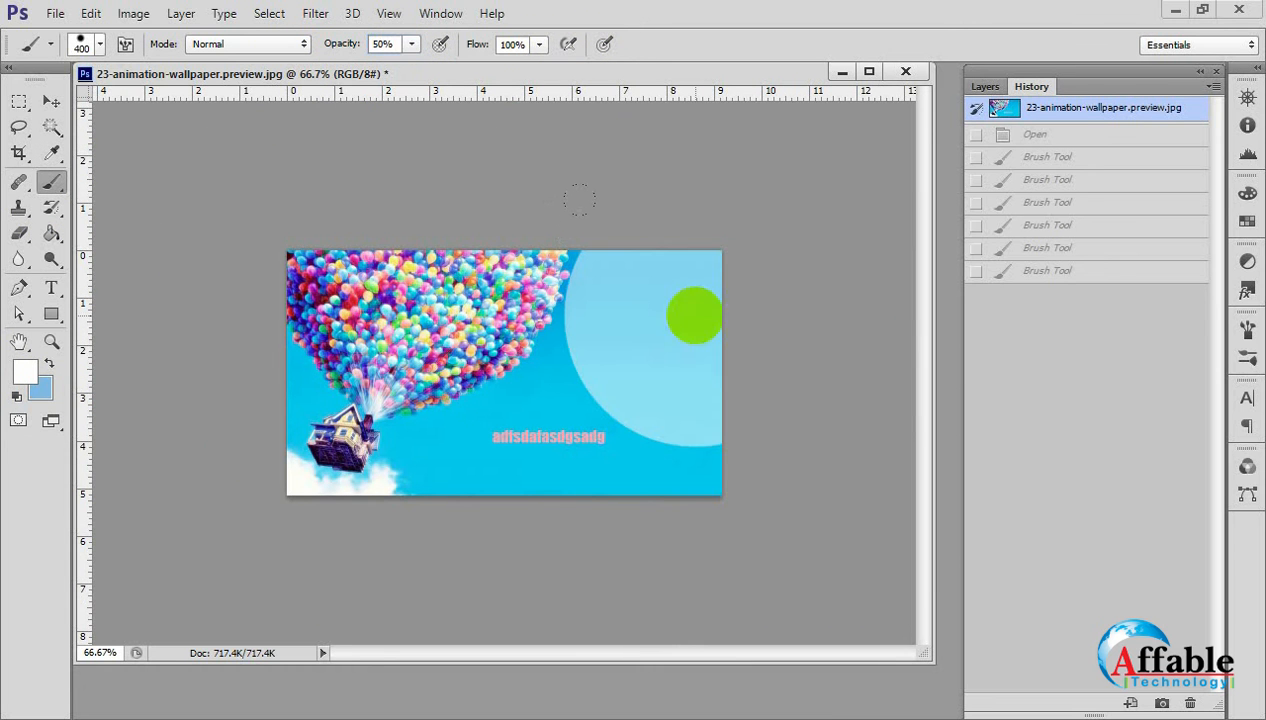
Inspect the translucent dab and its layer with the Move tool active, and revert the image to its initial snapshot.
{"action": "left_click", "coordinate": [52, 103]}
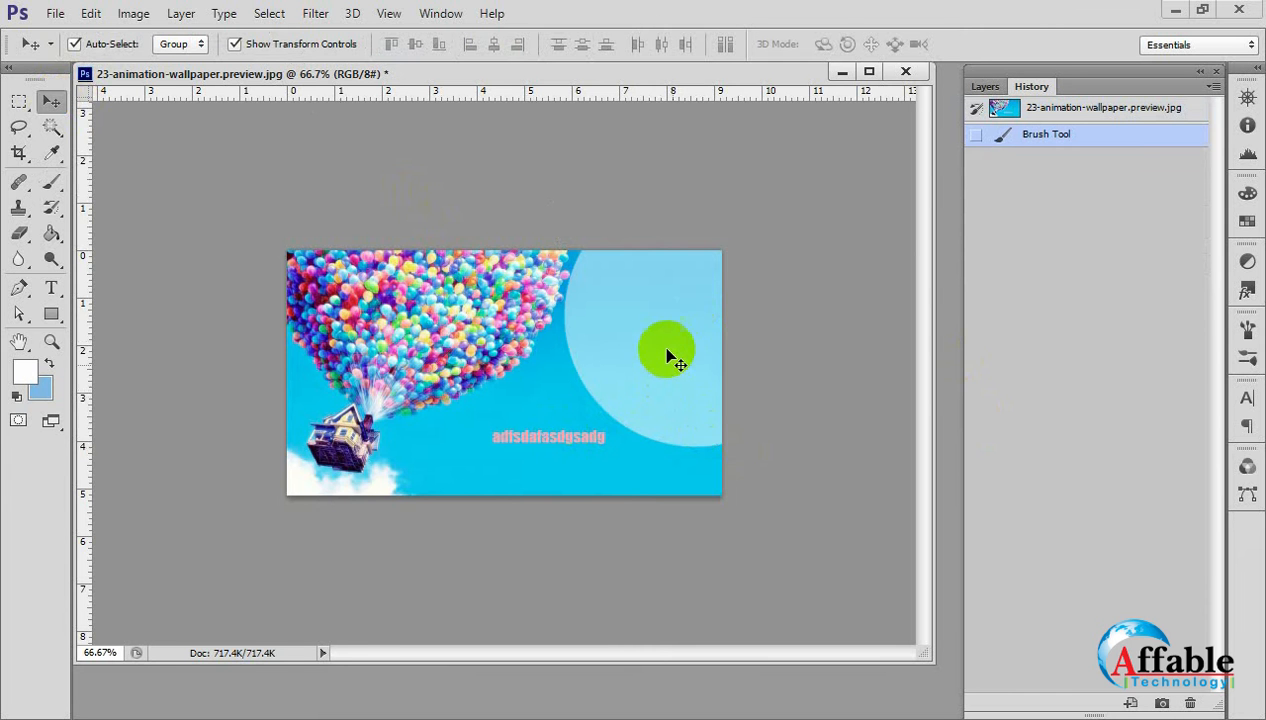
{"action": "scroll", "coordinate": [661, 345], "scroll_direction": "up", "scroll_amount": 2}
{"action": "scroll", "coordinate": [661, 345], "scroll_direction": "down", "scroll_amount": 2}
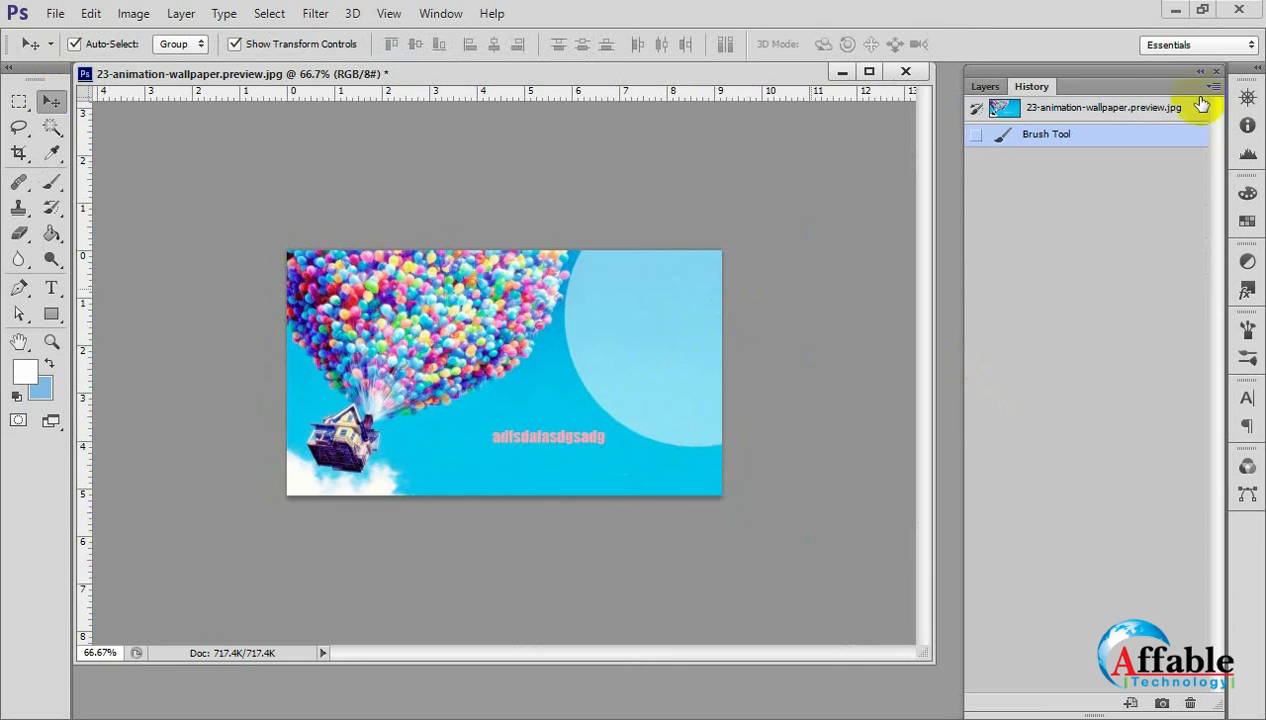
{"action": "left_click", "coordinate": [985, 87]}
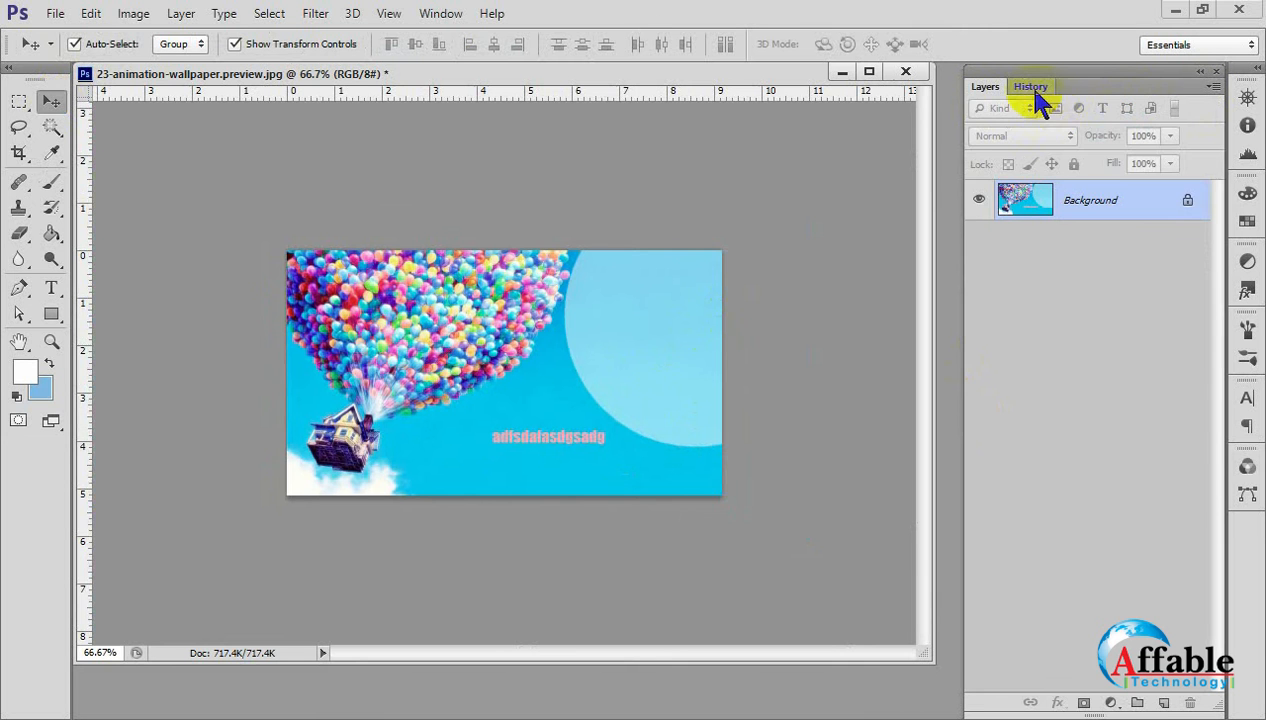
{"action": "left_click", "coordinate": [1031, 87]}
{"action": "left_click", "coordinate": [1072, 108]}
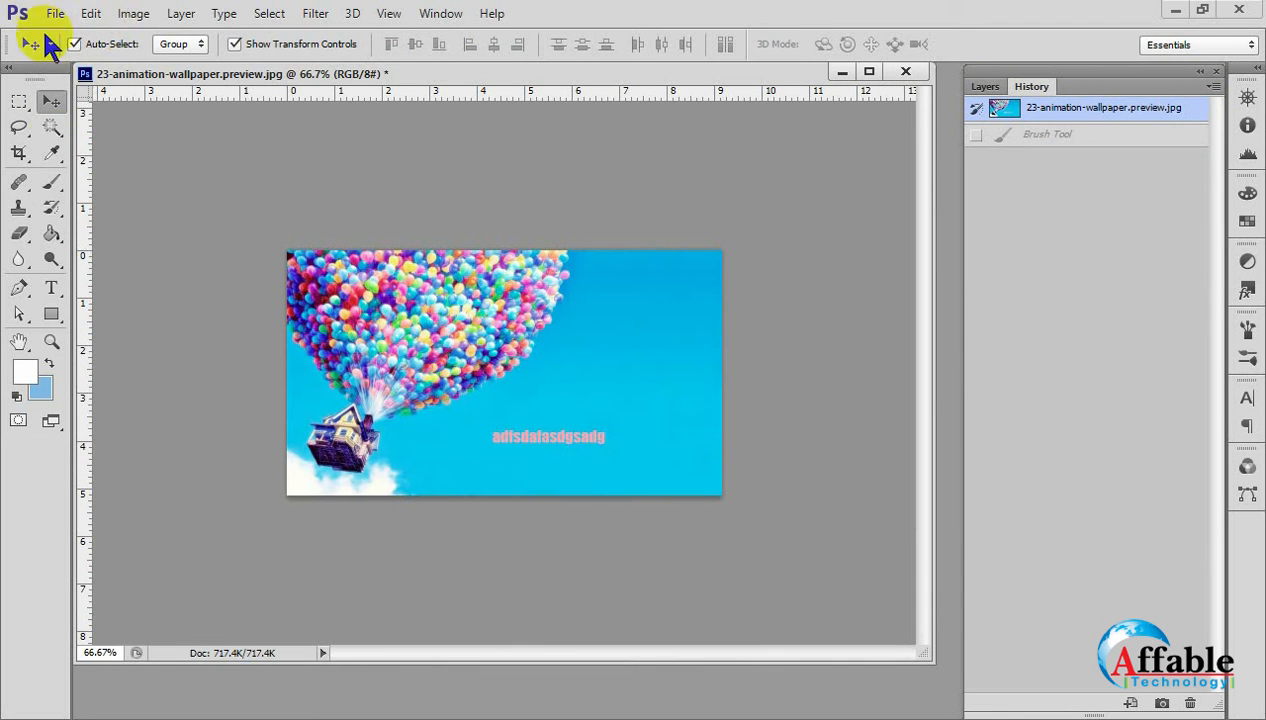
Give the Brush tool the 300 px fan-shaped bristle tip and test it on the sky.
{"action": "left_click", "coordinate": [50, 183]}
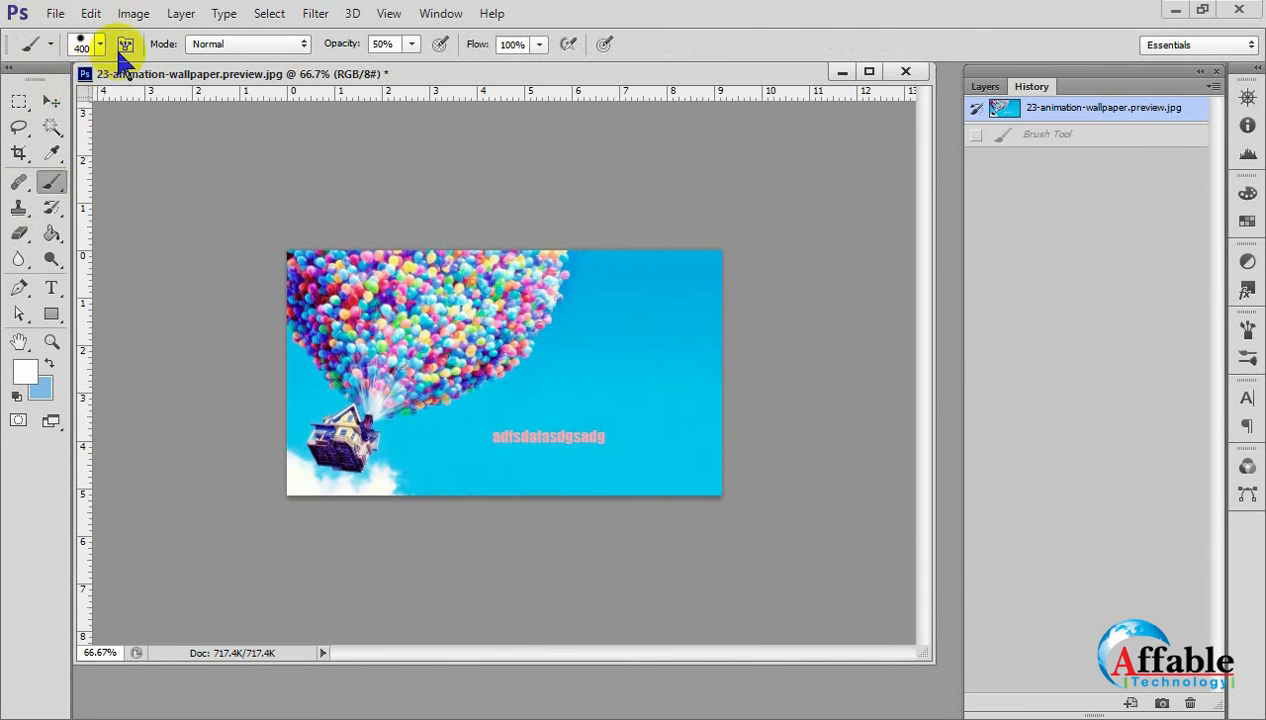
{"action": "left_click", "coordinate": [100, 45]}
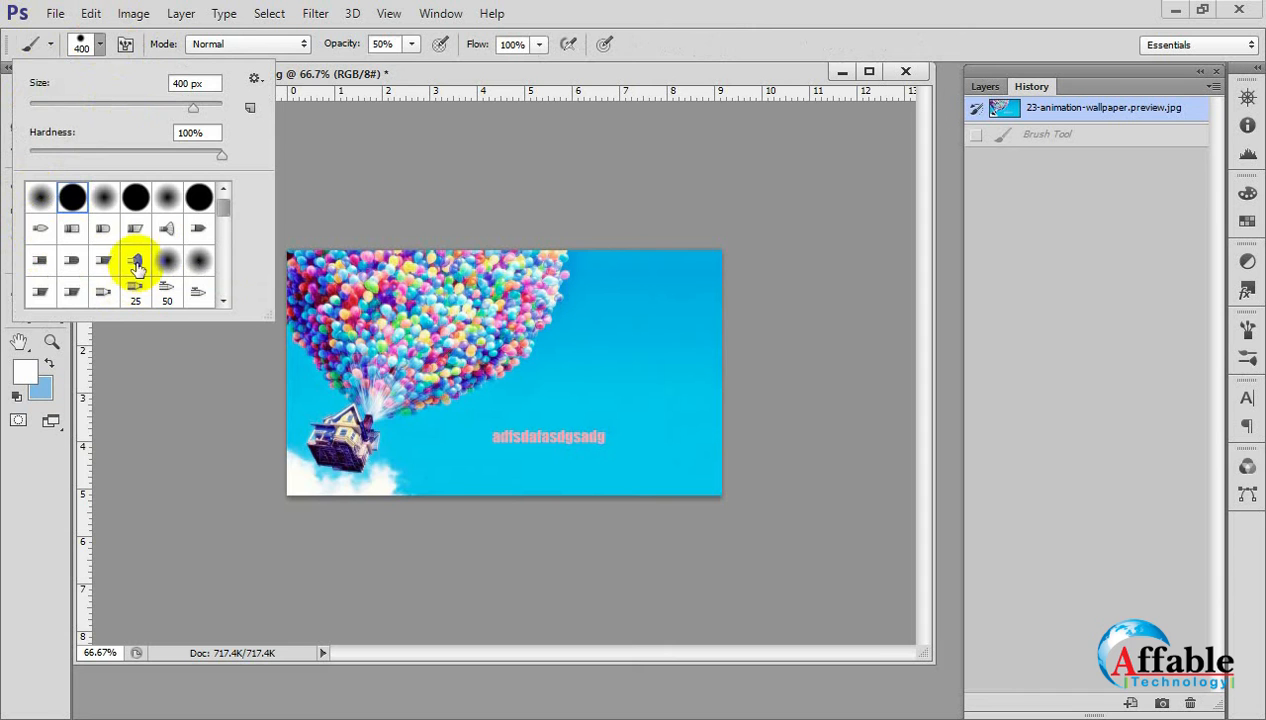
{"action": "left_click", "coordinate": [136, 262]}
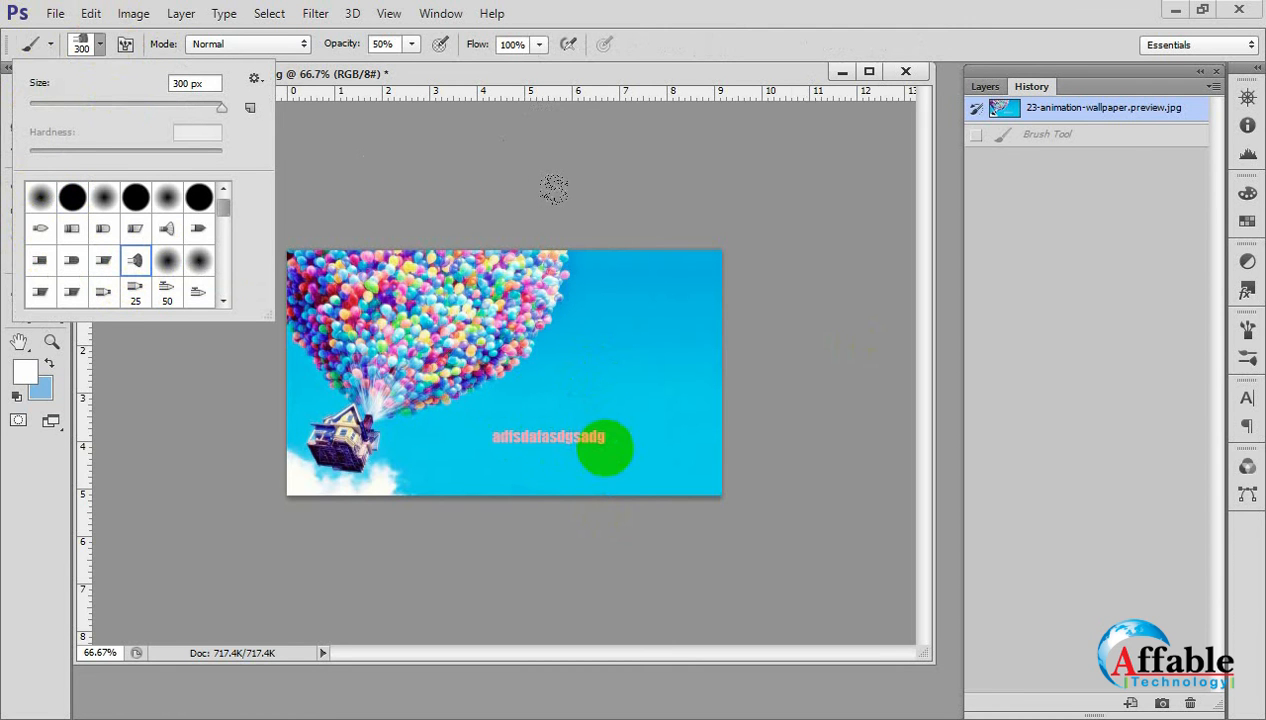
{"action": "key", "text": "ctrl+z"}
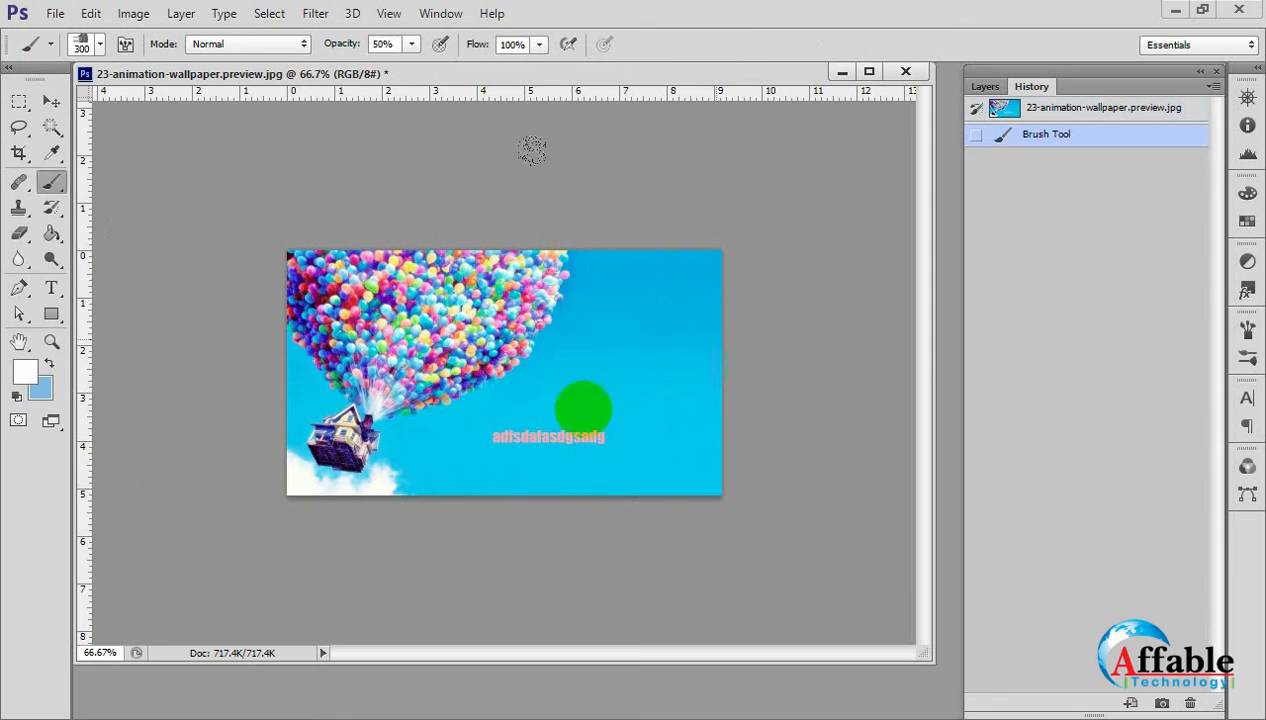
Set the fan bristle brush's size to 35 px for a close-up test on the empty sky.
{"action": "key", "text": "p"}
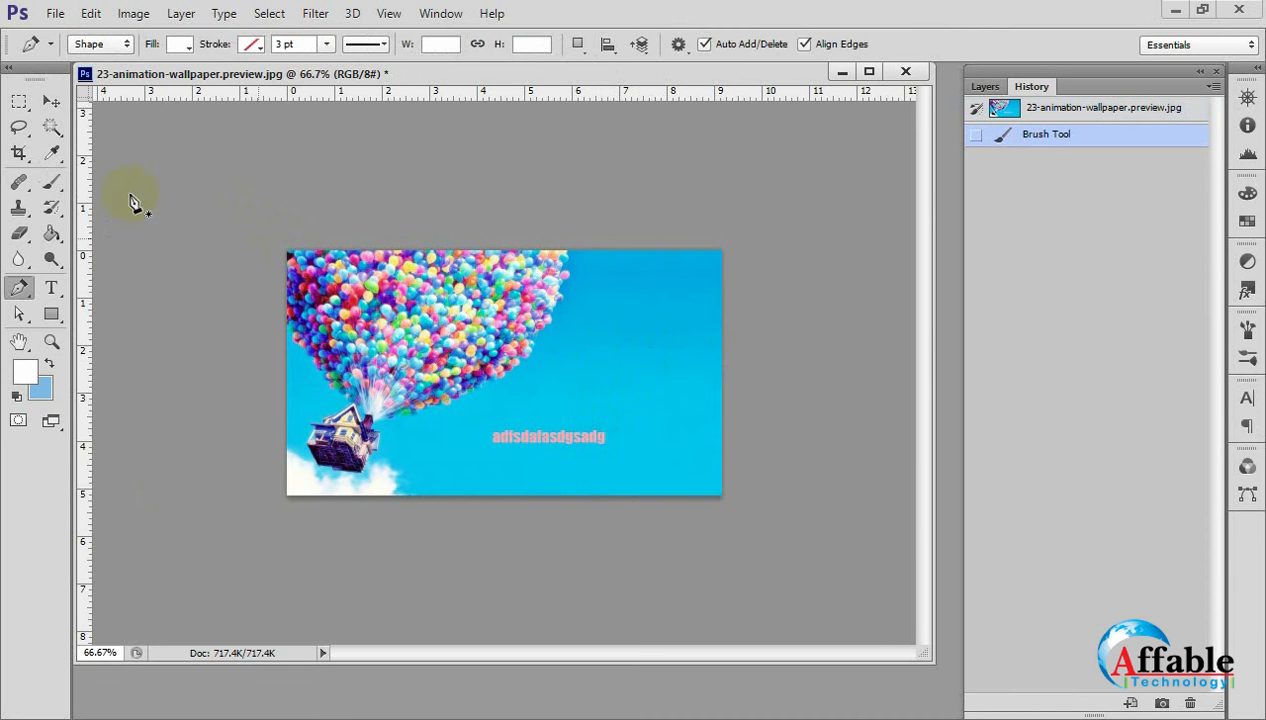
{"action": "left_click", "coordinate": [47, 102]}
{"action": "key", "text": "ctrl+plus"}
{"action": "left_click", "coordinate": [689, 343], "text": "ctrl"}
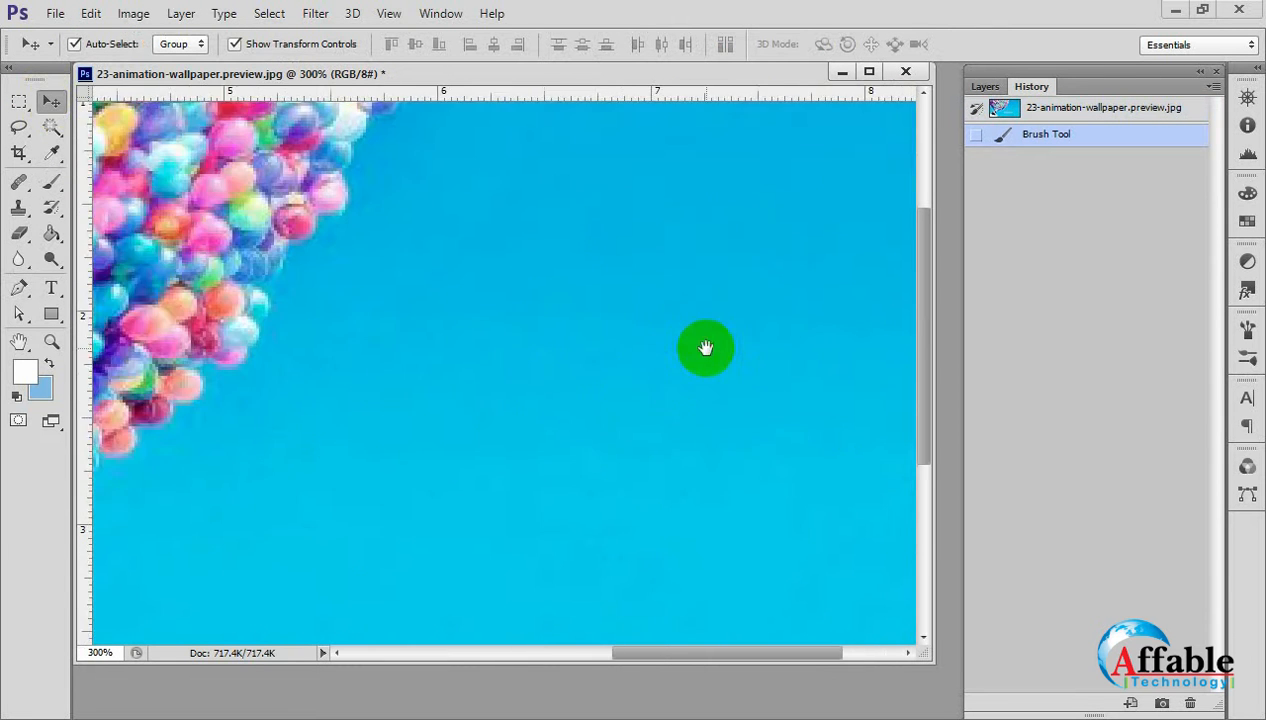
{"action": "left_click_drag", "start_coordinate": [706, 348], "coordinate": [407, 325]}
{"action": "left_click", "coordinate": [52, 183]}
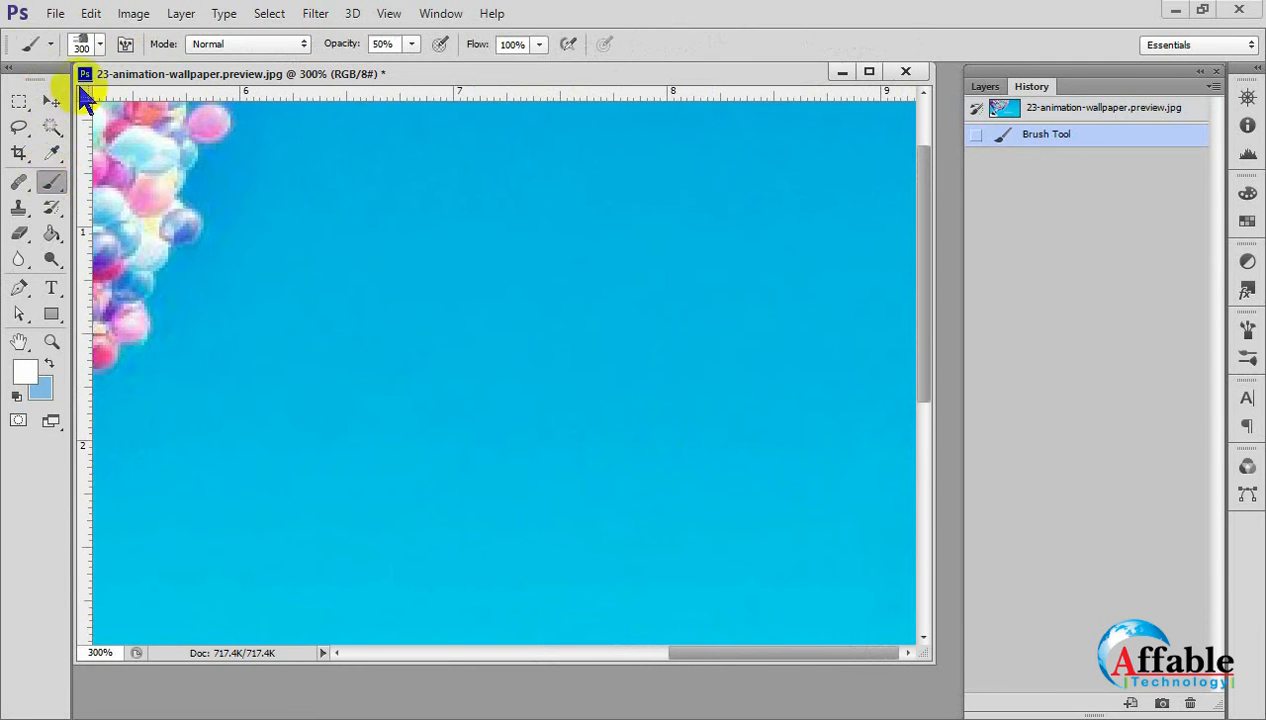
{"action": "left_click", "coordinate": [84, 45]}
{"action": "left_click", "coordinate": [84, 45]}
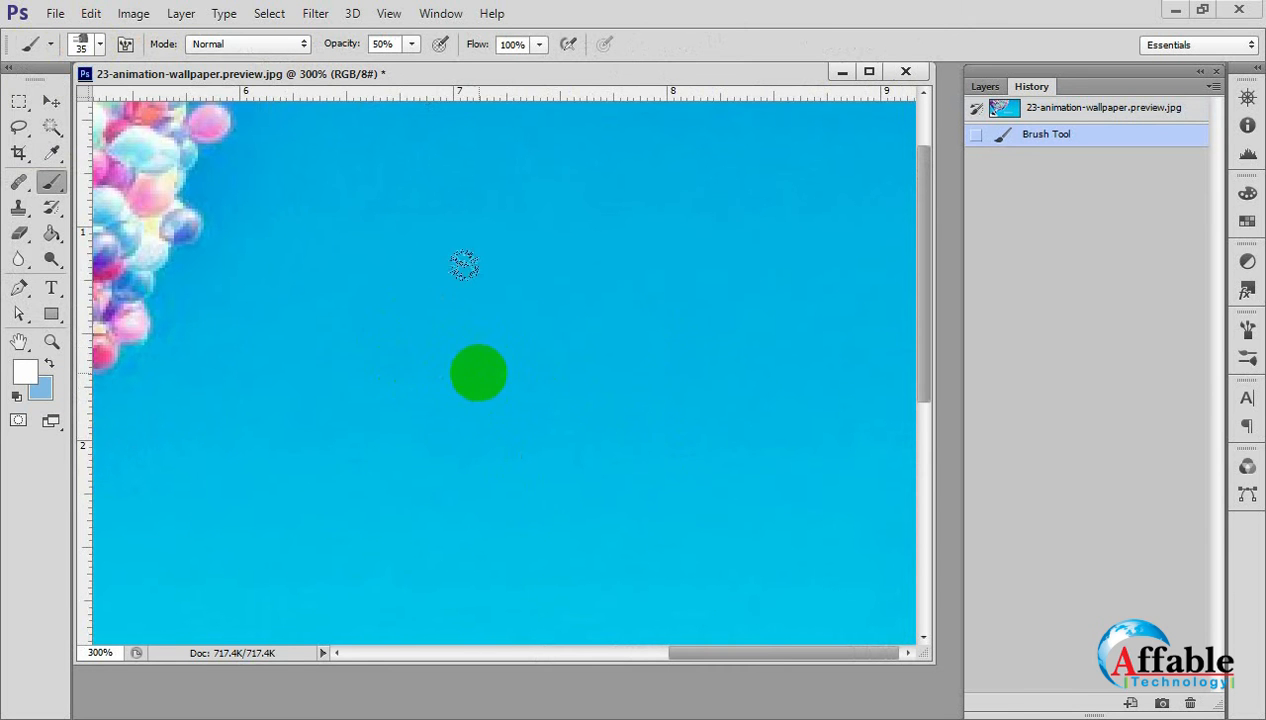
Stamp two dabs of the 35 px bristle brush side by side on the sky, and revert the image to its snapshot.
{"action": "left_click_drag", "start_coordinate": [382, 241], "coordinate": [385, 495]}
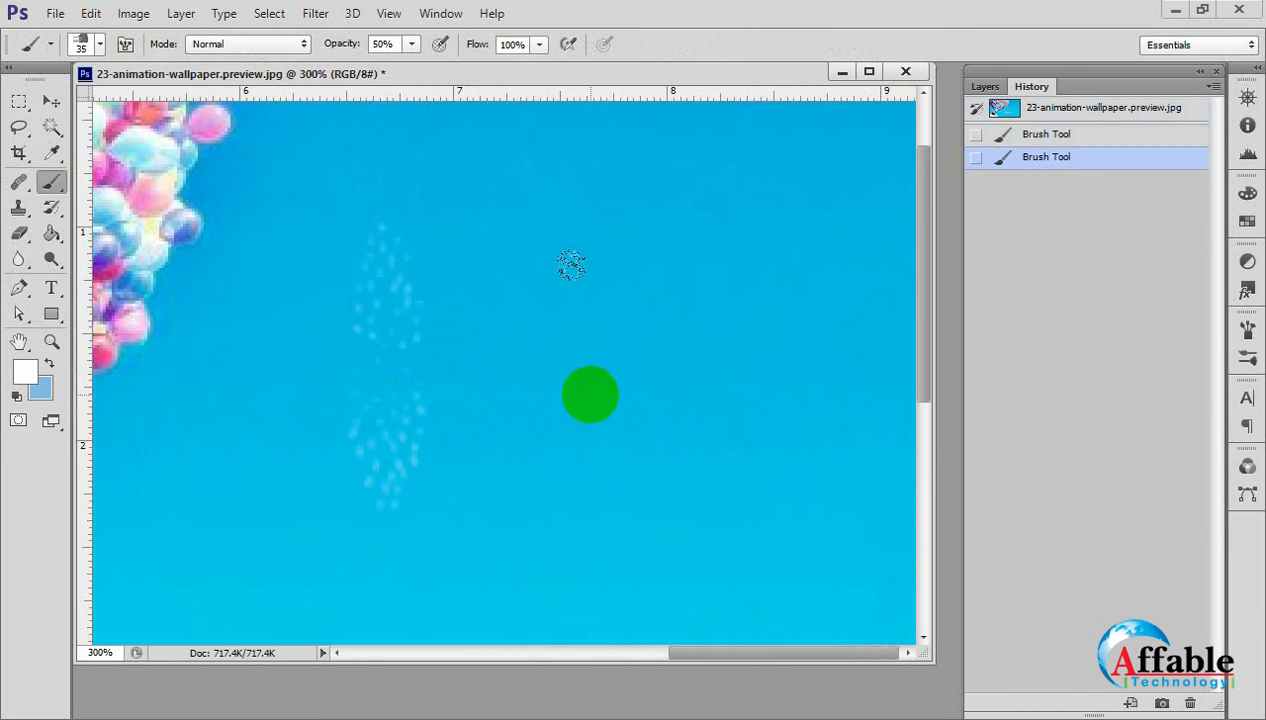
{"action": "left_click_drag", "start_coordinate": [580, 262], "coordinate": [590, 512]}
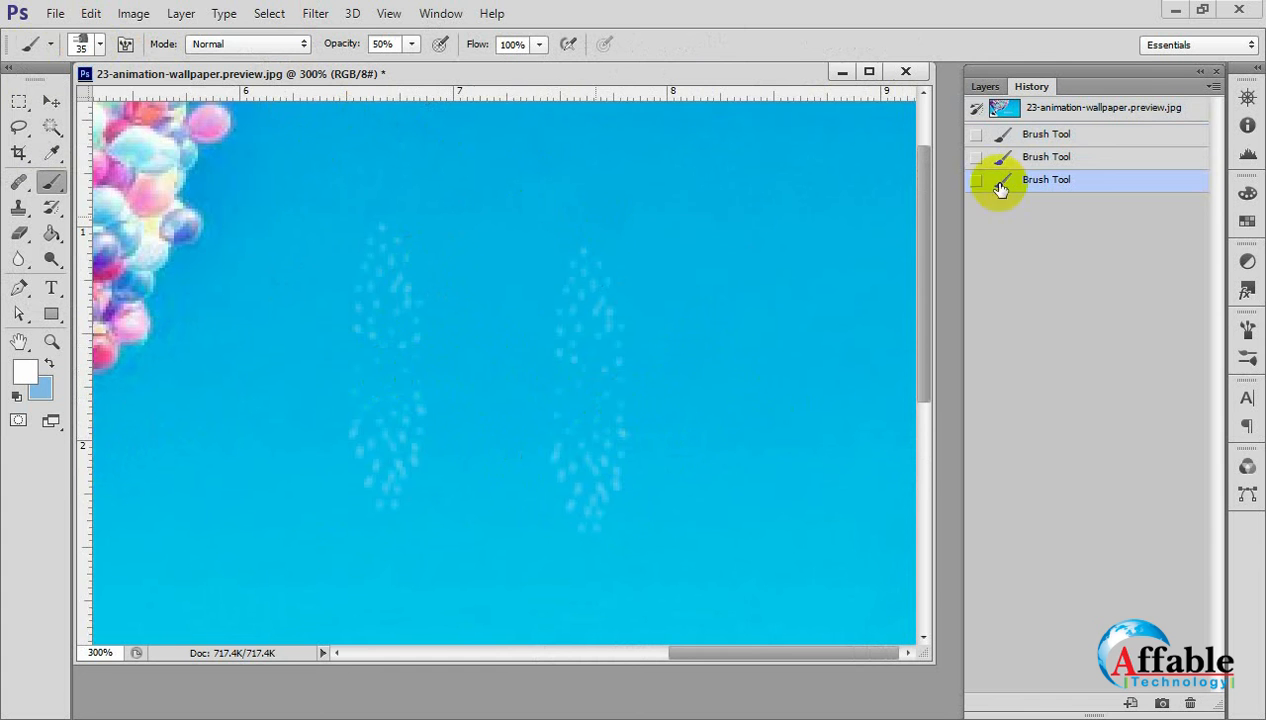
{"action": "left_click", "coordinate": [1045, 108]}
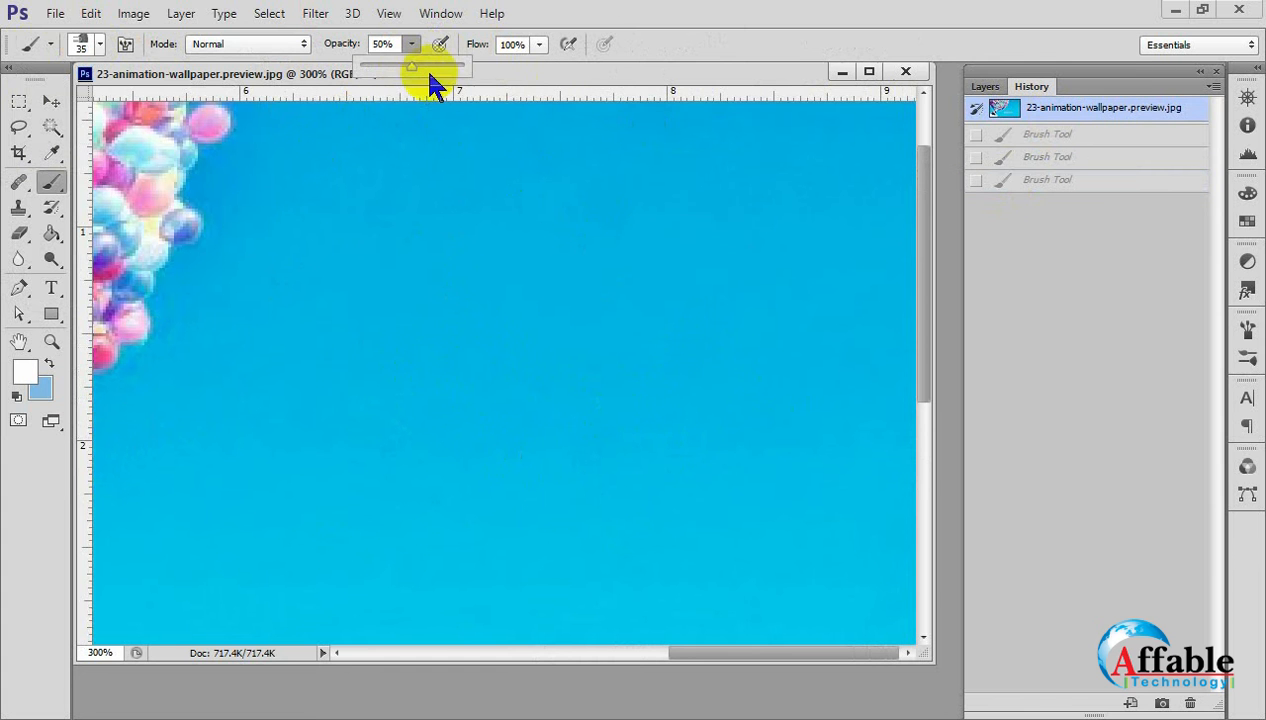
Set the brush opacity to 100% and test it with two bristle dabs and a dense white stroke on the sky.
{"action": "left_click_drag", "start_coordinate": [416, 70], "coordinate": [611, 112]}
{"action": "left_click", "coordinate": [285, 345]}
{"action": "left_click", "coordinate": [285, 345]}
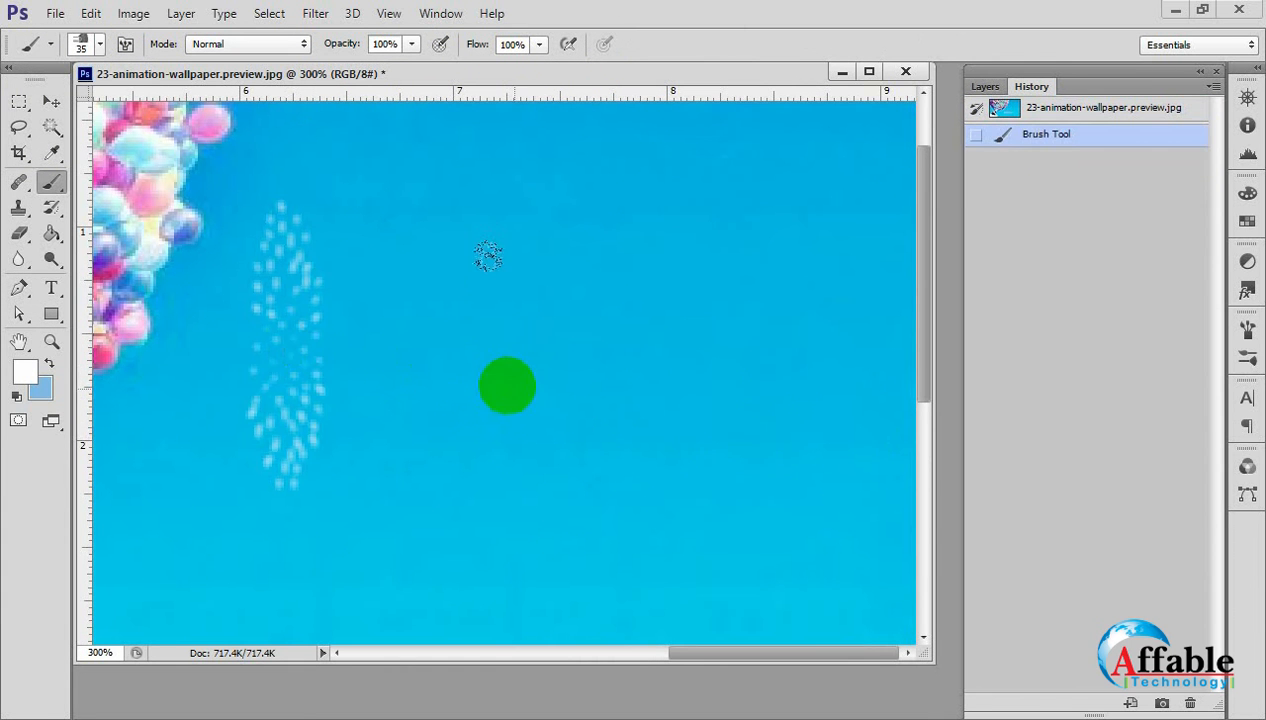
{"action": "left_click", "coordinate": [503, 381]}
{"action": "mouse_move", "coordinate": [723, 305]}
{"action": "left_mouse_down"}
{"action": "mouse_move", "coordinate": [627, 182]}
{"action": "mouse_move", "coordinate": [718, 277]}
{"action": "mouse_move", "coordinate": [673, 387]}
{"action": "left_mouse_up"}
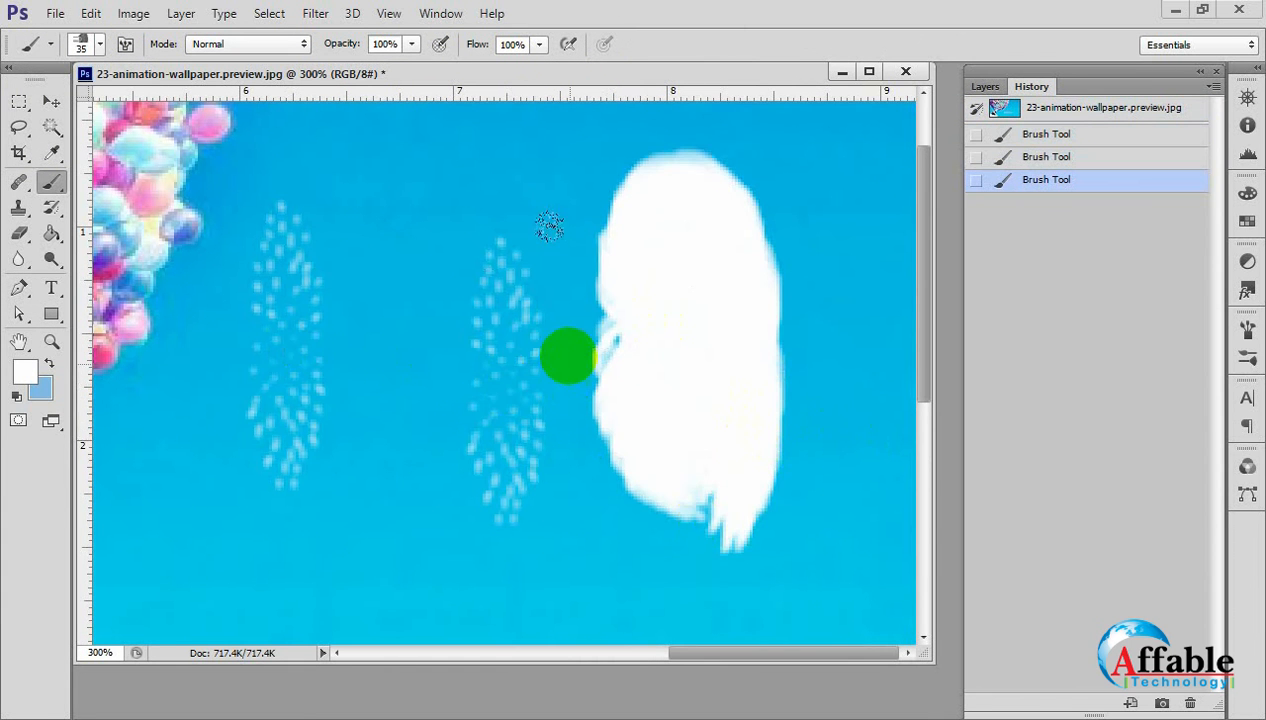
Paint a broad white area over the sky and the pink text, and revert the image to its initial snapshot.
{"action": "left_click", "coordinate": [569, 356], "text": "alt"}
{"action": "left_click", "coordinate": [569, 356], "text": "alt"}
{"action": "left_click", "coordinate": [715, 450]}
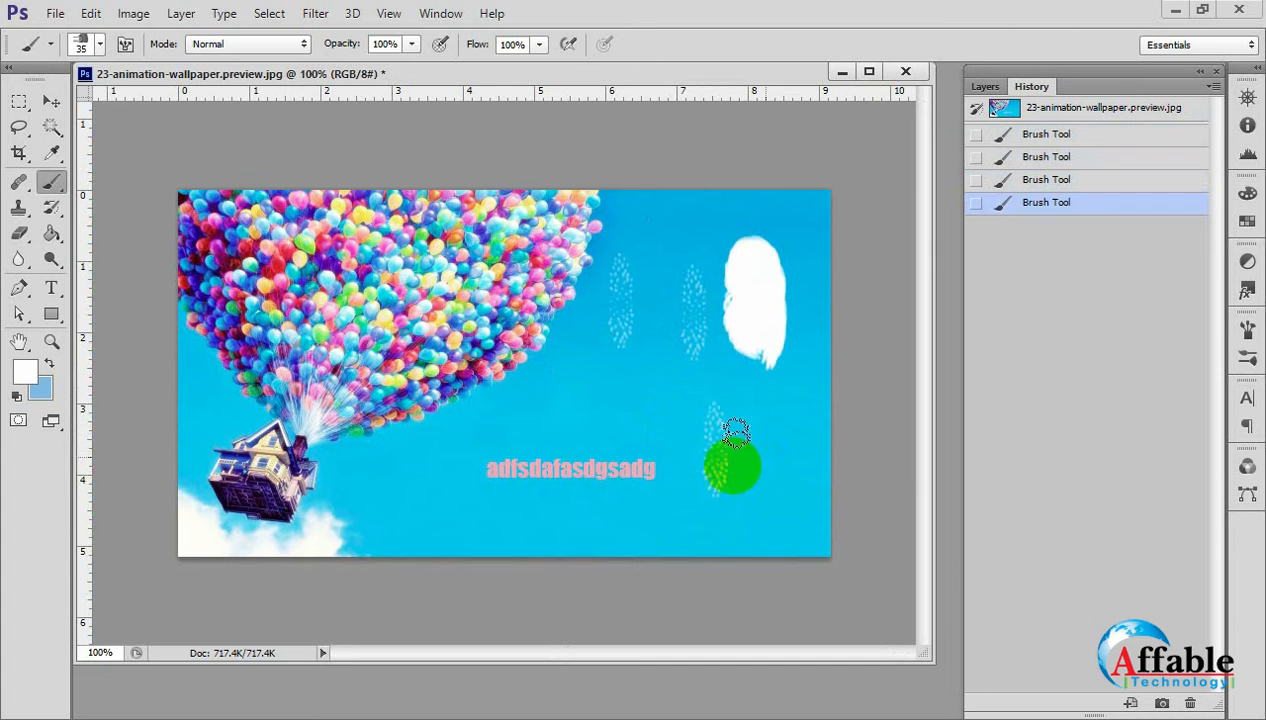
{"action": "mouse_move", "coordinate": [656, 484]}
{"action": "left_mouse_down"}
{"action": "mouse_move", "coordinate": [486, 444]}
{"action": "mouse_move", "coordinate": [509, 452]}
{"action": "mouse_move", "coordinate": [735, 285]}
{"action": "mouse_move", "coordinate": [648, 418]}
{"action": "left_mouse_up"}
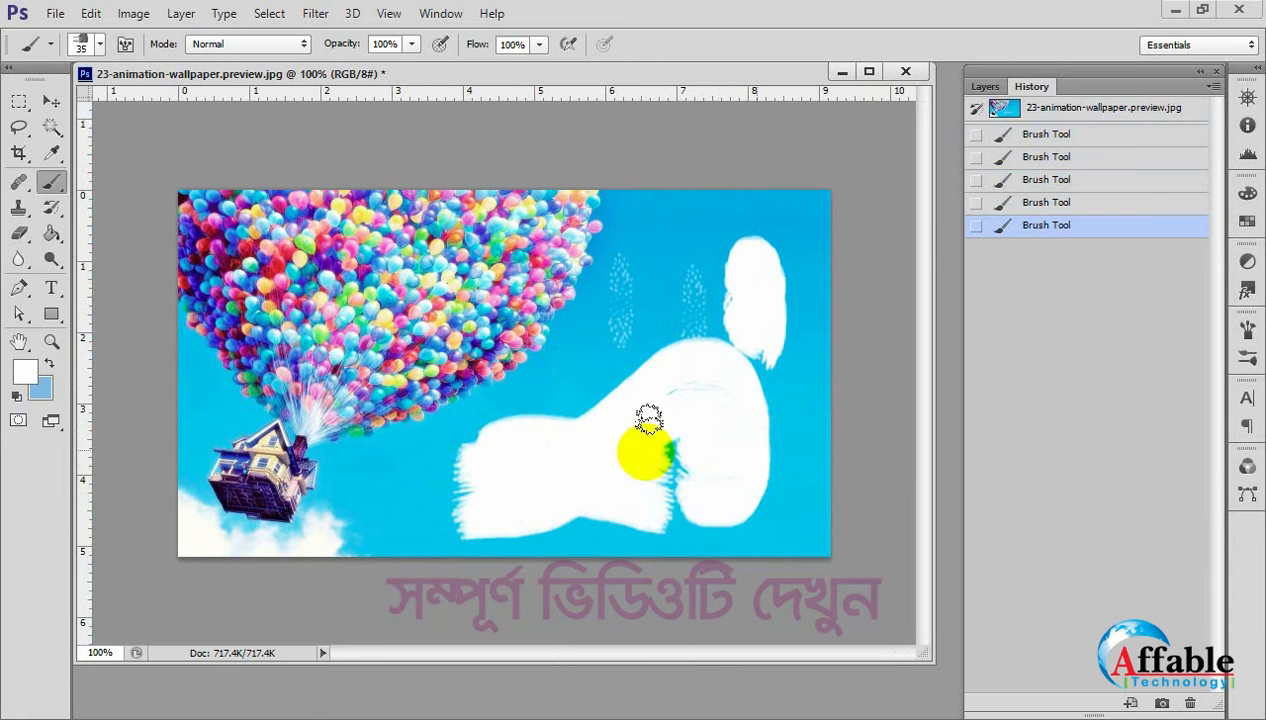
{"action": "left_click", "coordinate": [1085, 108]}
Paint a wavy white bristle stroke across the sky, inspect its edges, and revert the image to its snapshot.
{"action": "mouse_move", "coordinate": [574, 333]}
{"action": "left_mouse_down"}
{"action": "mouse_move", "coordinate": [622, 330]}
{"action": "mouse_move", "coordinate": [770, 263]}
{"action": "mouse_move", "coordinate": [800, 320]}
{"action": "mouse_move", "coordinate": [797, 368]}
{"action": "left_mouse_up"}
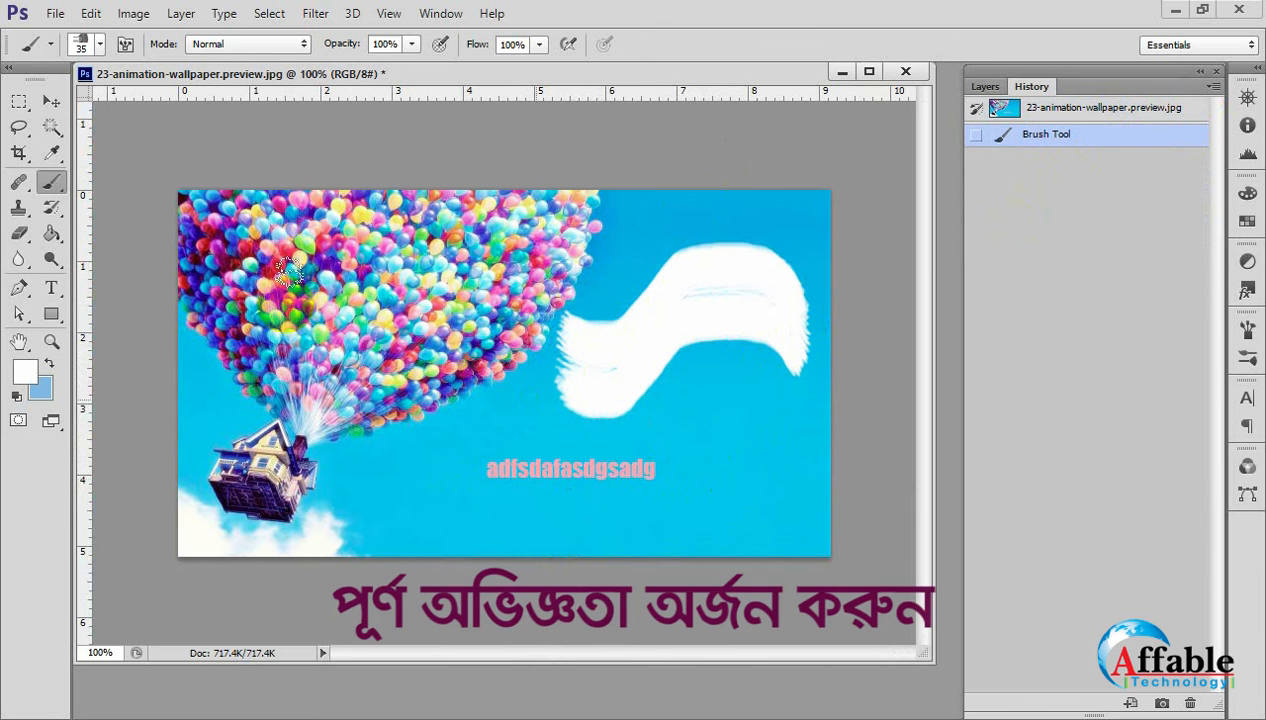
{"action": "left_click", "coordinate": [50, 101]}
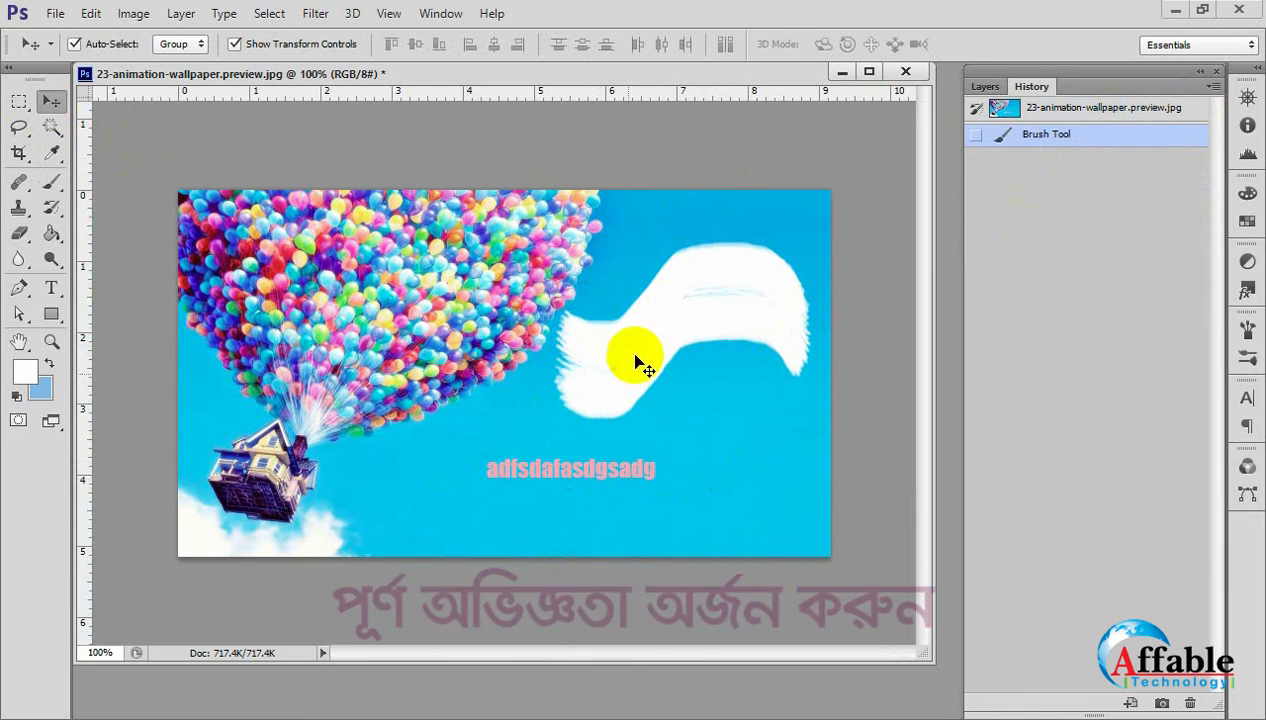
{"action": "left_click", "coordinate": [672, 382]}
{"action": "left_click", "coordinate": [626, 293]}
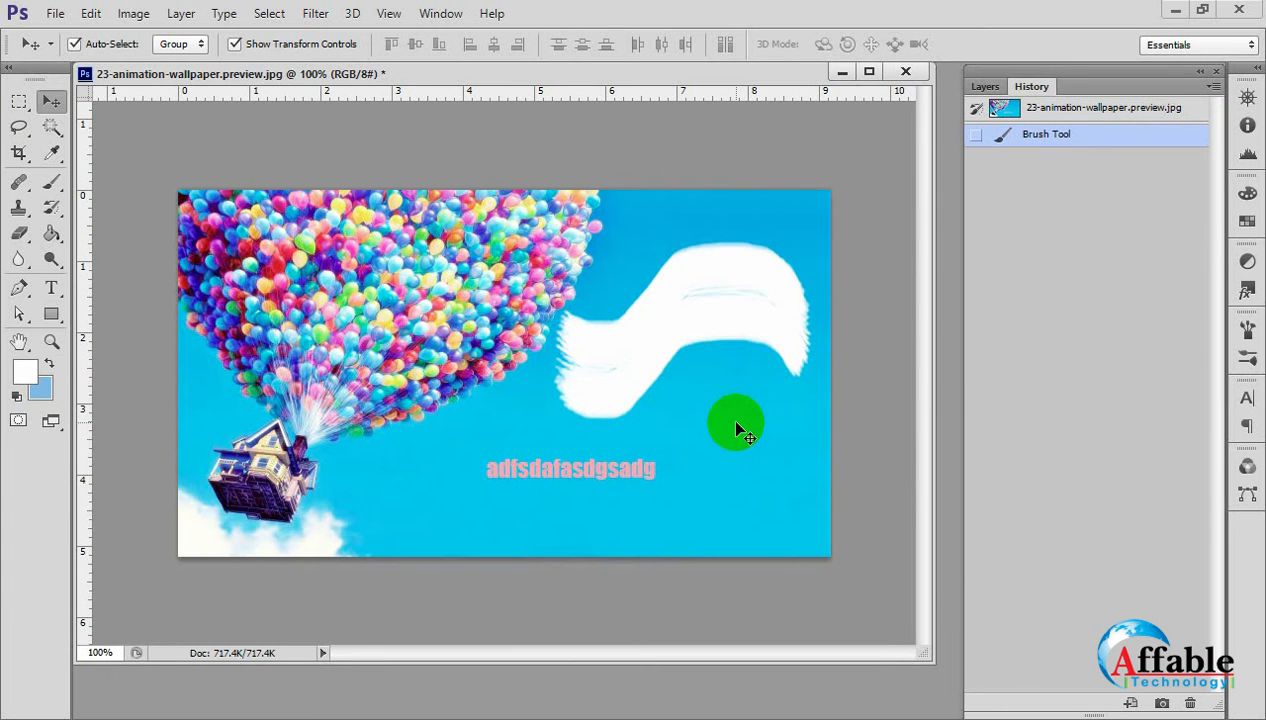
{"action": "left_click", "coordinate": [1040, 108]}
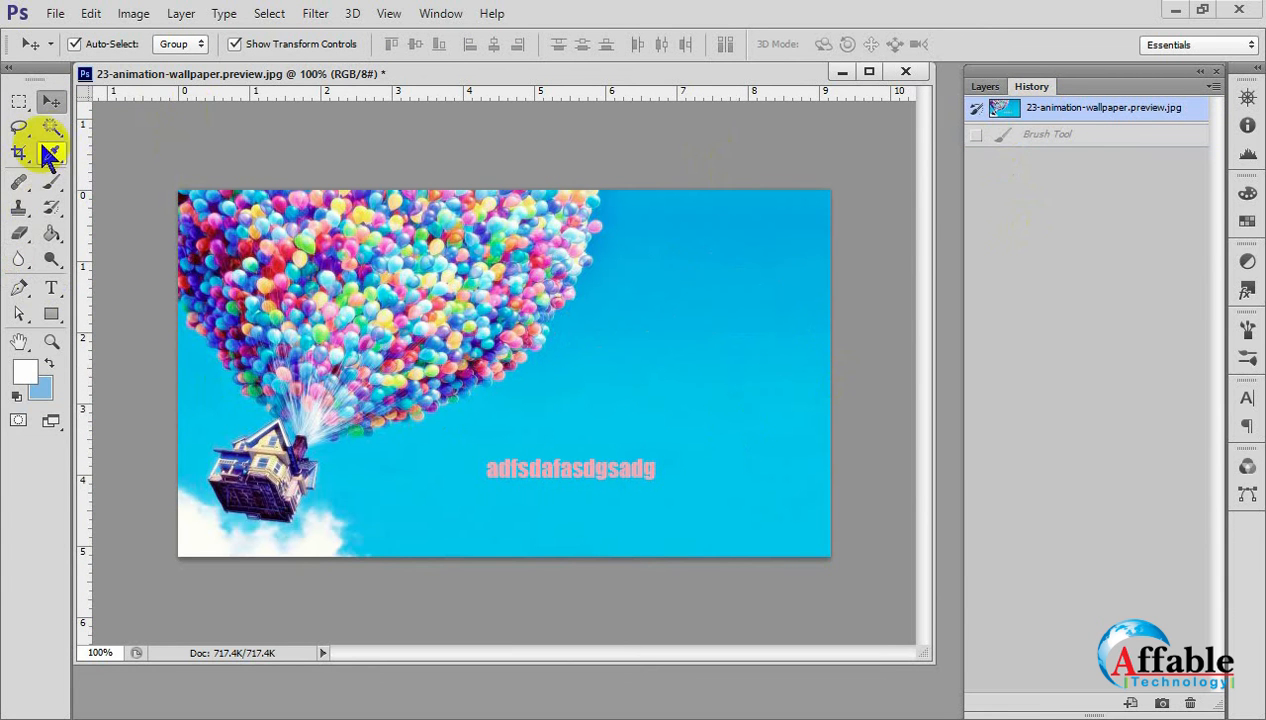
Paint a white zigzag bristle stroke on the sky and a straight horizontal band across the balloons.
{"action": "left_click", "coordinate": [51, 186]}
{"action": "mouse_move", "coordinate": [645, 338]}
{"action": "left_mouse_down"}
{"action": "mouse_move", "coordinate": [625, 316]}
{"action": "mouse_move", "coordinate": [636, 353]}
{"action": "mouse_move", "coordinate": [700, 275]}
{"action": "mouse_move", "coordinate": [728, 325]}
{"action": "mouse_move", "coordinate": [845, 320]}
{"action": "left_mouse_up"}
{"action": "left_click_drag", "start_coordinate": [605, 362], "coordinate": [118, 362]}
{"action": "left_click", "coordinate": [50, 104]}
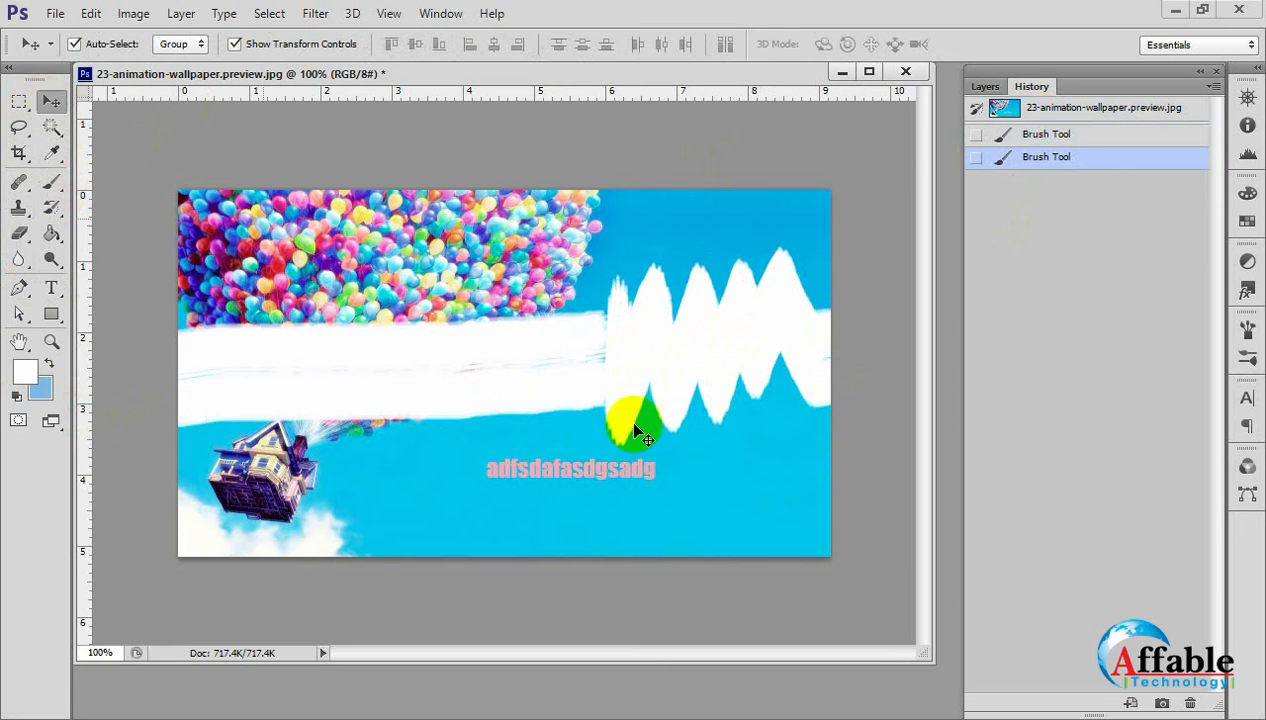
Revert the image to its snapshot and choose the 74 px maple leaf tip for the Brush Tool.
{"action": "left_click", "coordinate": [1005, 108]}
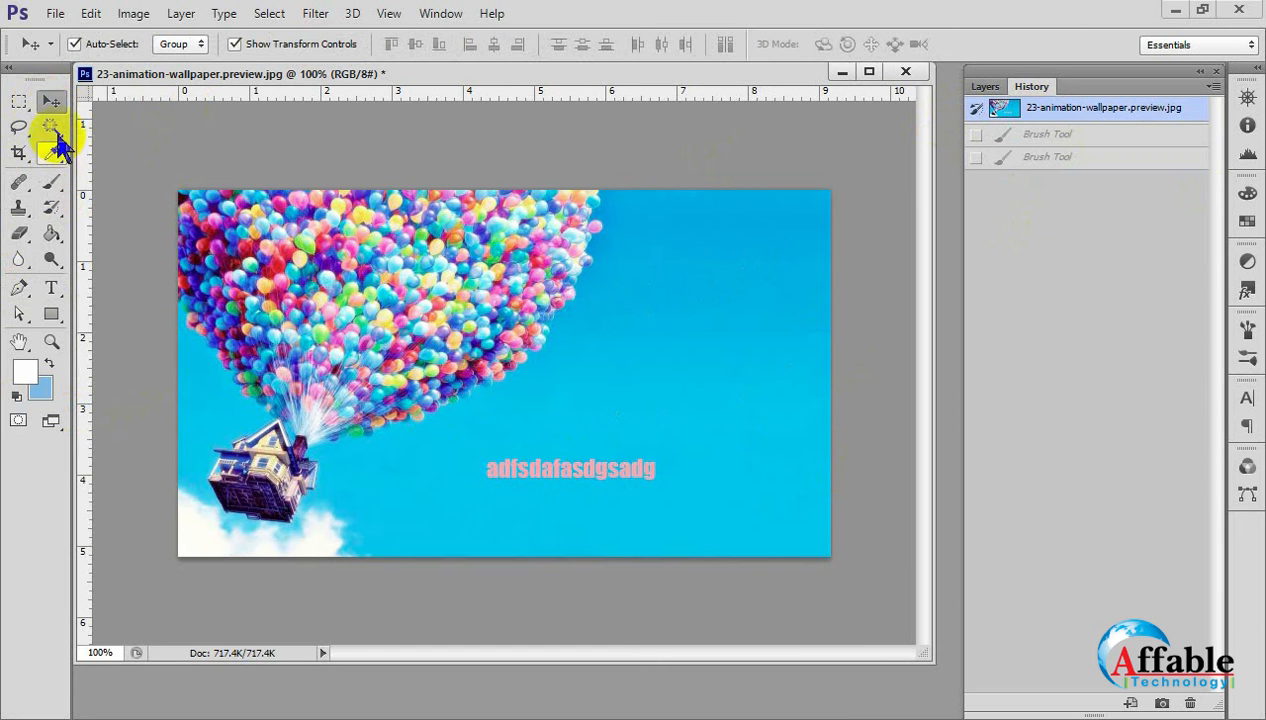
{"action": "left_click", "coordinate": [52, 182]}
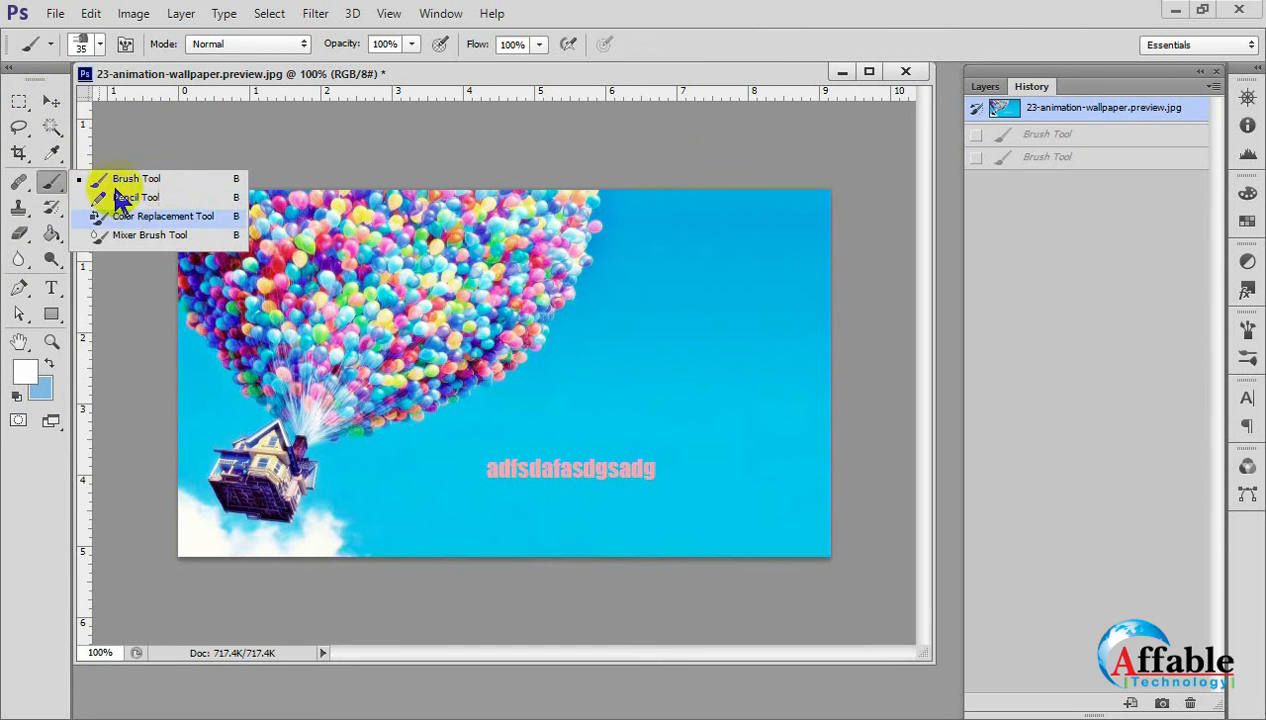
{"action": "left_click", "coordinate": [100, 44]}
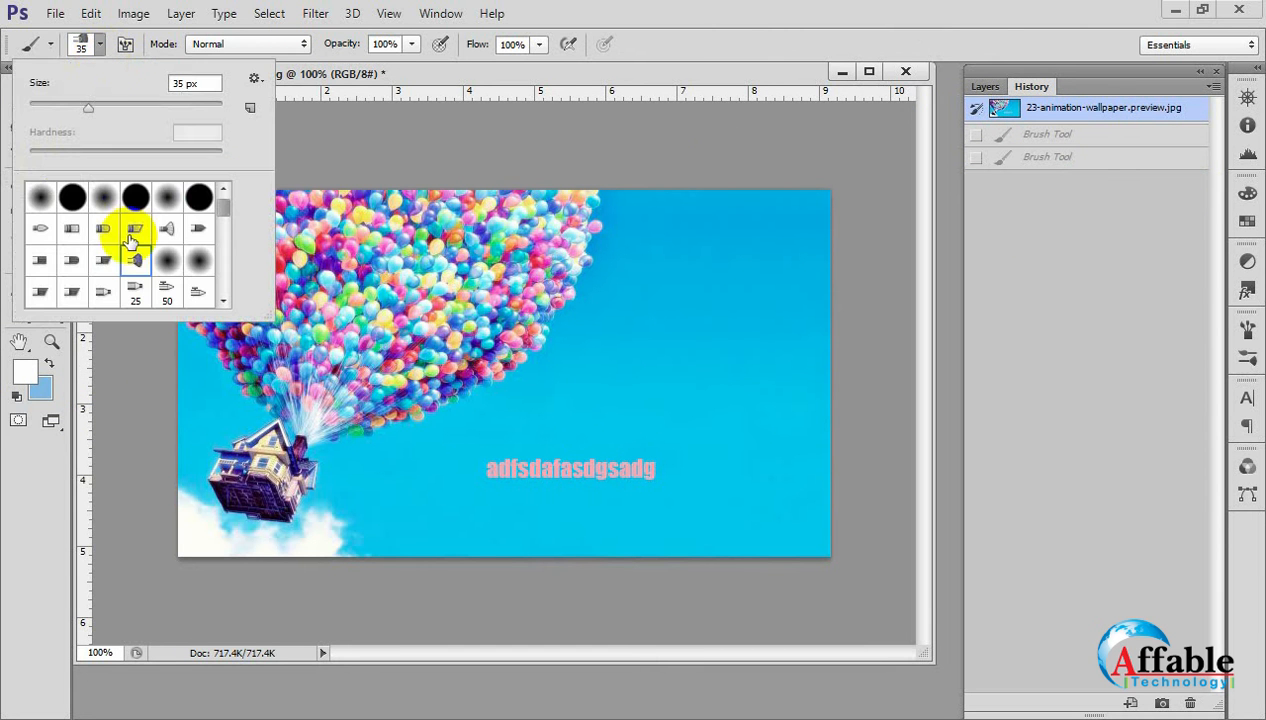
{"action": "scroll", "coordinate": [133, 265], "scroll_direction": "down", "scroll_amount": 3}
{"action": "scroll", "coordinate": [150, 285], "scroll_direction": "down", "scroll_amount": 3}
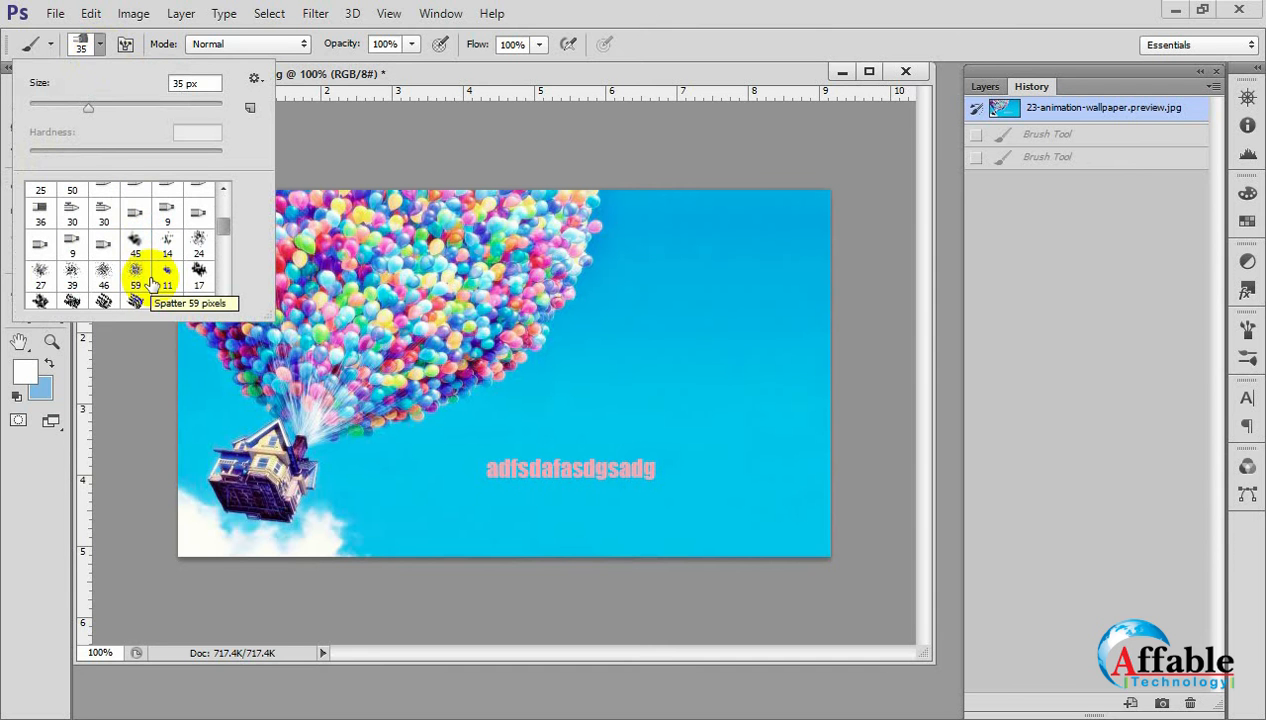
{"action": "scroll", "coordinate": [105, 265], "scroll_direction": "down", "scroll_amount": 2}
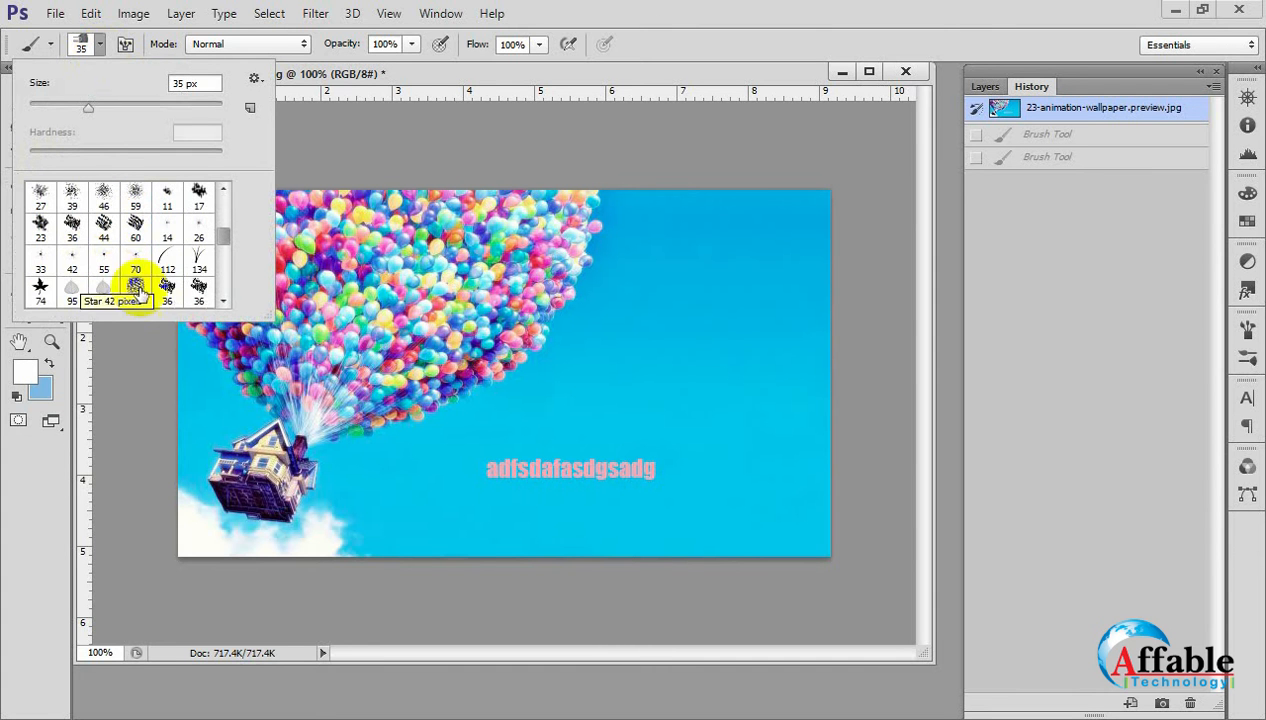
{"action": "left_click", "coordinate": [38, 293]}
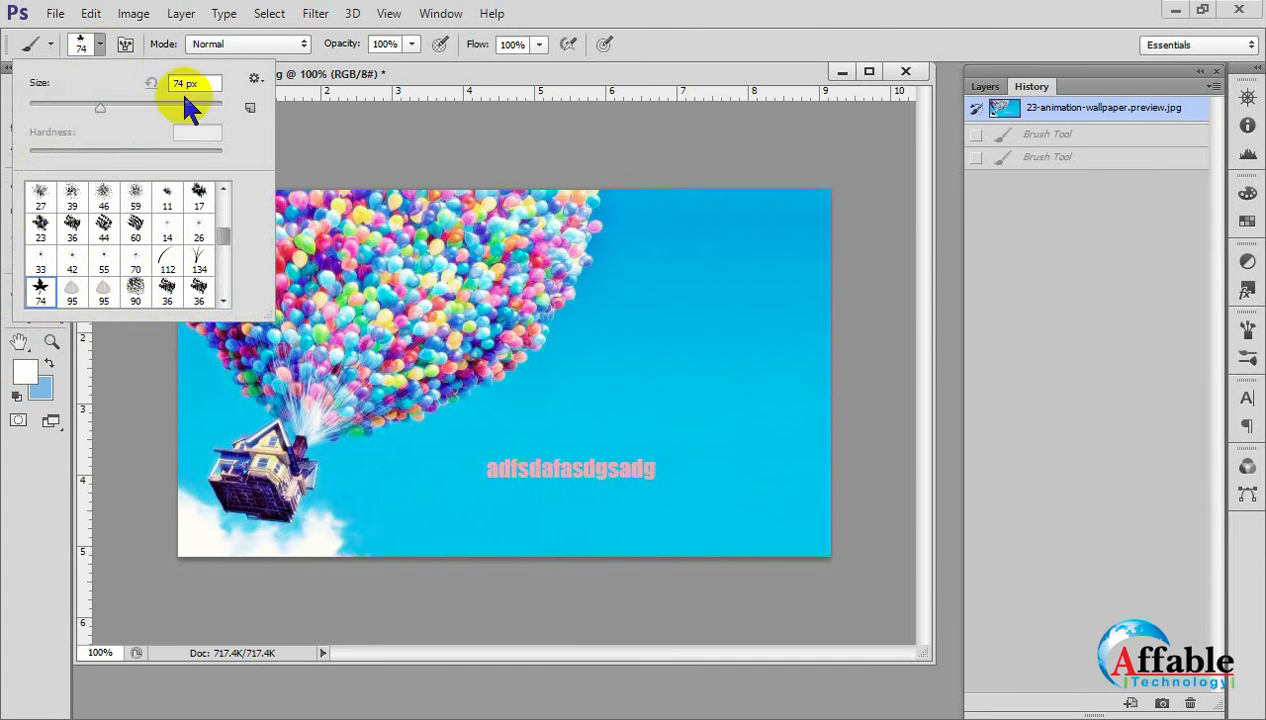
{"action": "left_click", "coordinate": [88, 42]}
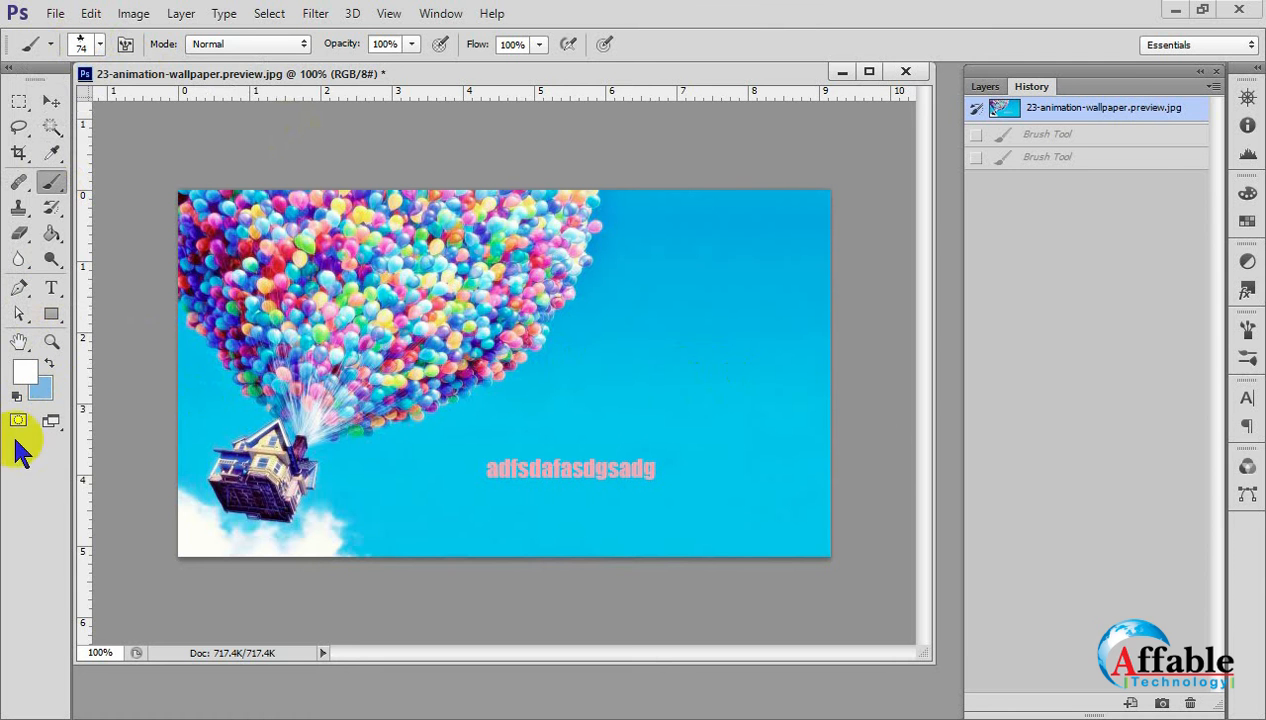
Set the foreground colour to a bright, saturated red.
{"action": "left_click", "coordinate": [28, 375]}
{"action": "left_click_drag", "start_coordinate": [555, 215], "coordinate": [608, 180]}
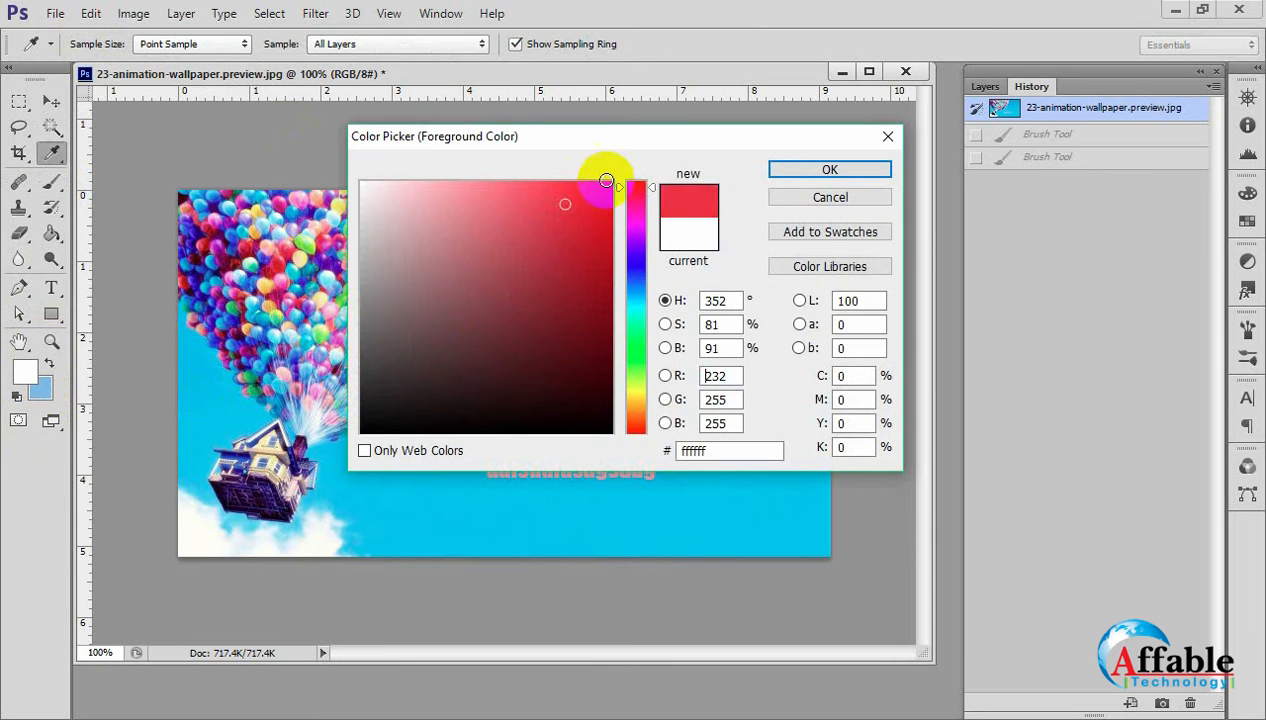
{"action": "left_click", "coordinate": [829, 170]}
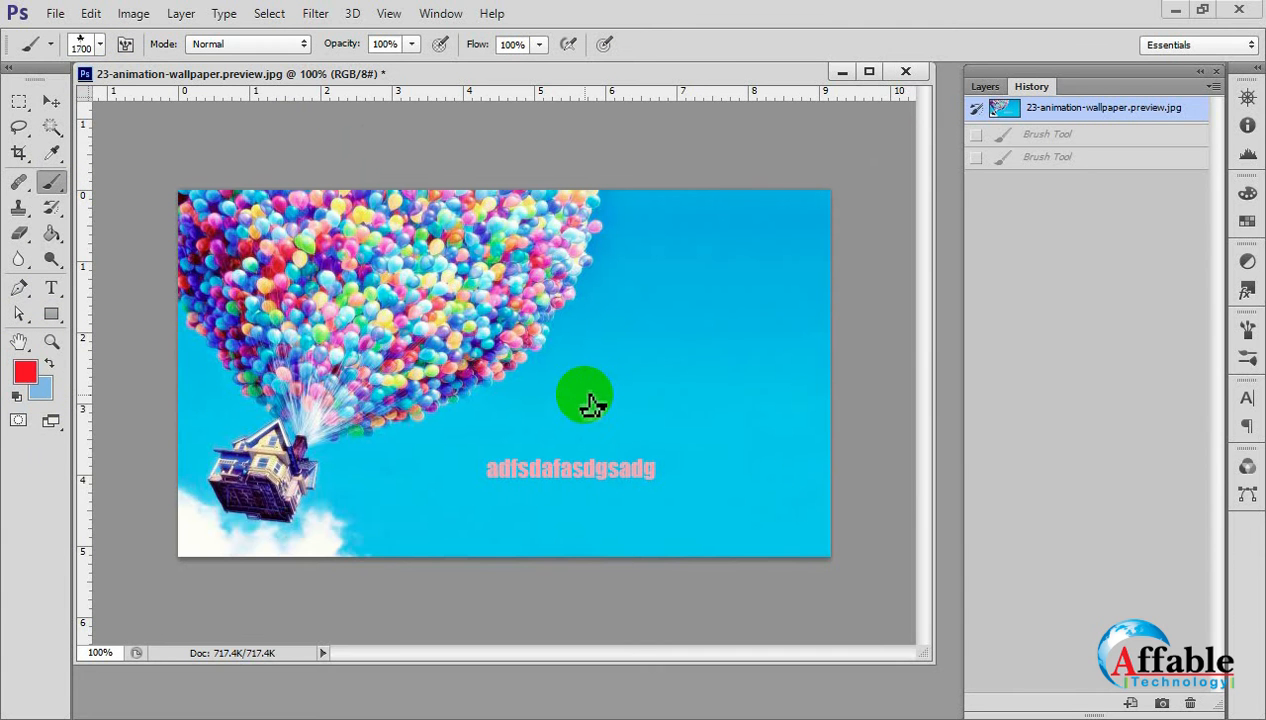
Resize the leaf brush to 1800 px and dismiss the background colour choice without changing it.
{"action": "key", "text": "bracketleft"}
{"action": "key", "text": "bracketleft"}
{"action": "key", "text": "bracketleft"}
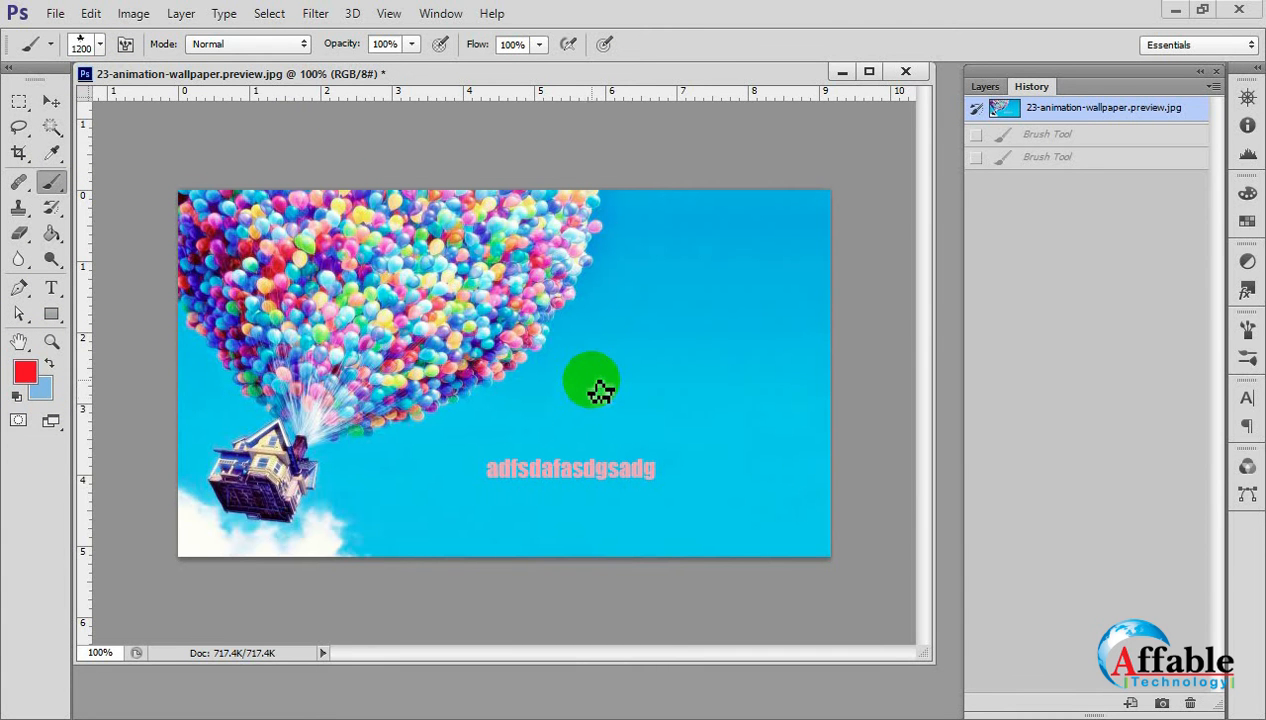
{"action": "left_click", "coordinate": [592, 380]}
{"action": "left_click", "coordinate": [592, 380]}
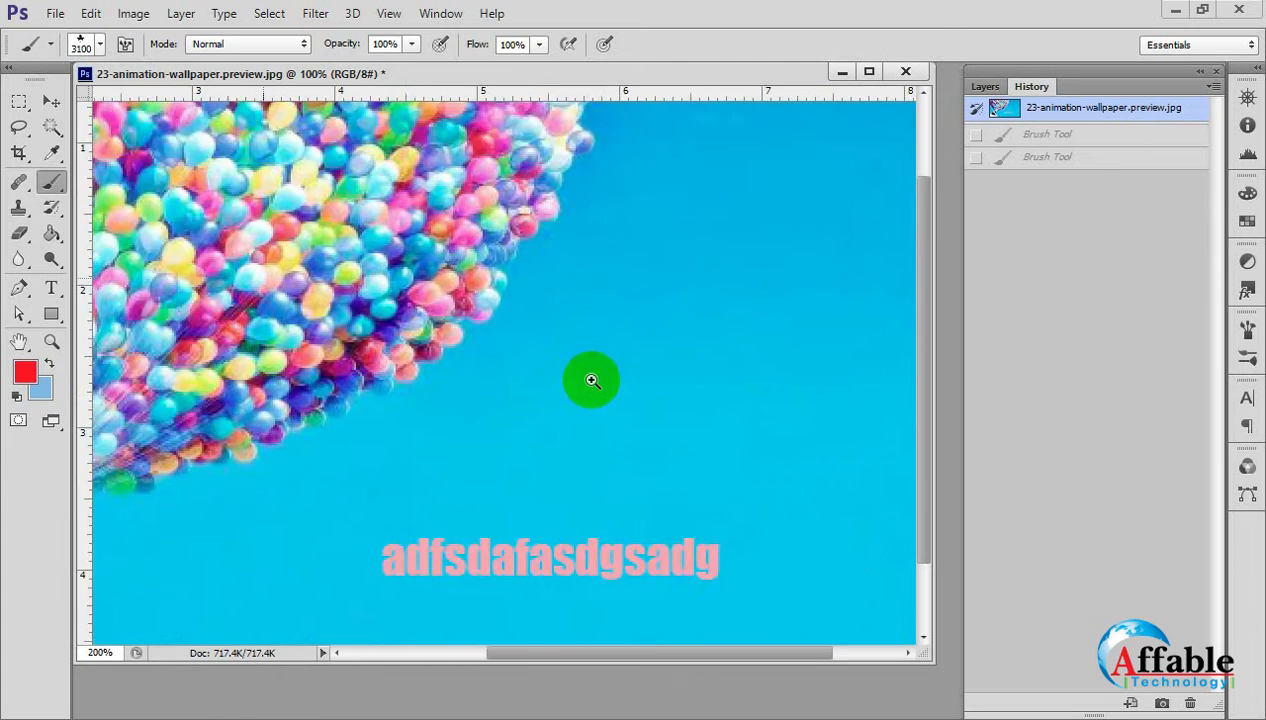
{"action": "key", "text": "bracketleft"}
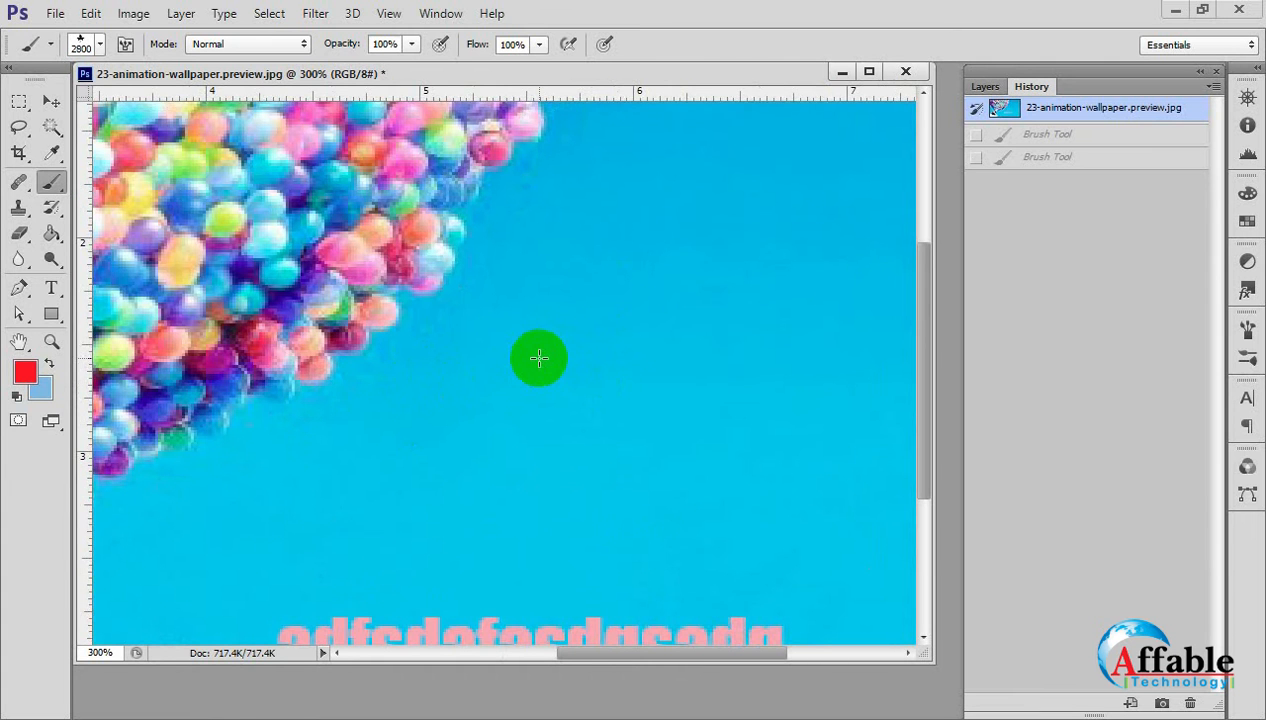
{"action": "key", "text": "bracketleft"}
{"action": "key", "text": "bracketleft"}
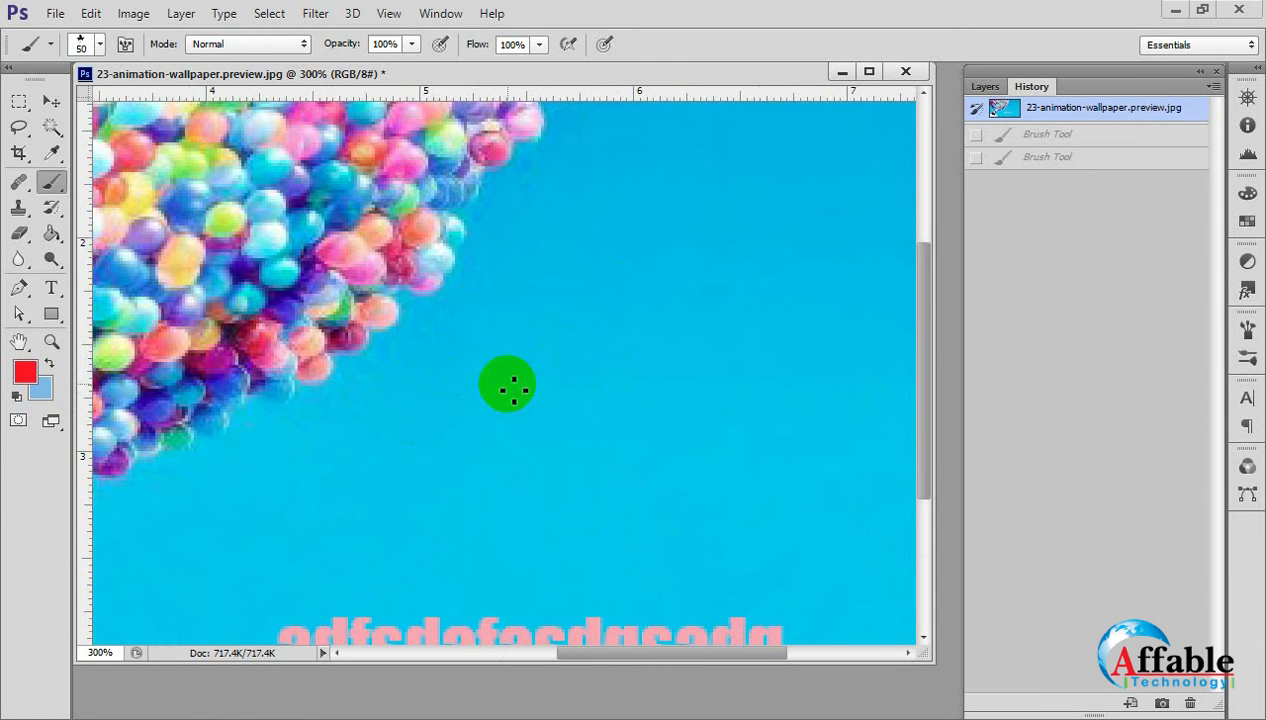
{"action": "left_click", "coordinate": [42, 392]}
{"action": "left_click", "coordinate": [828, 199]}
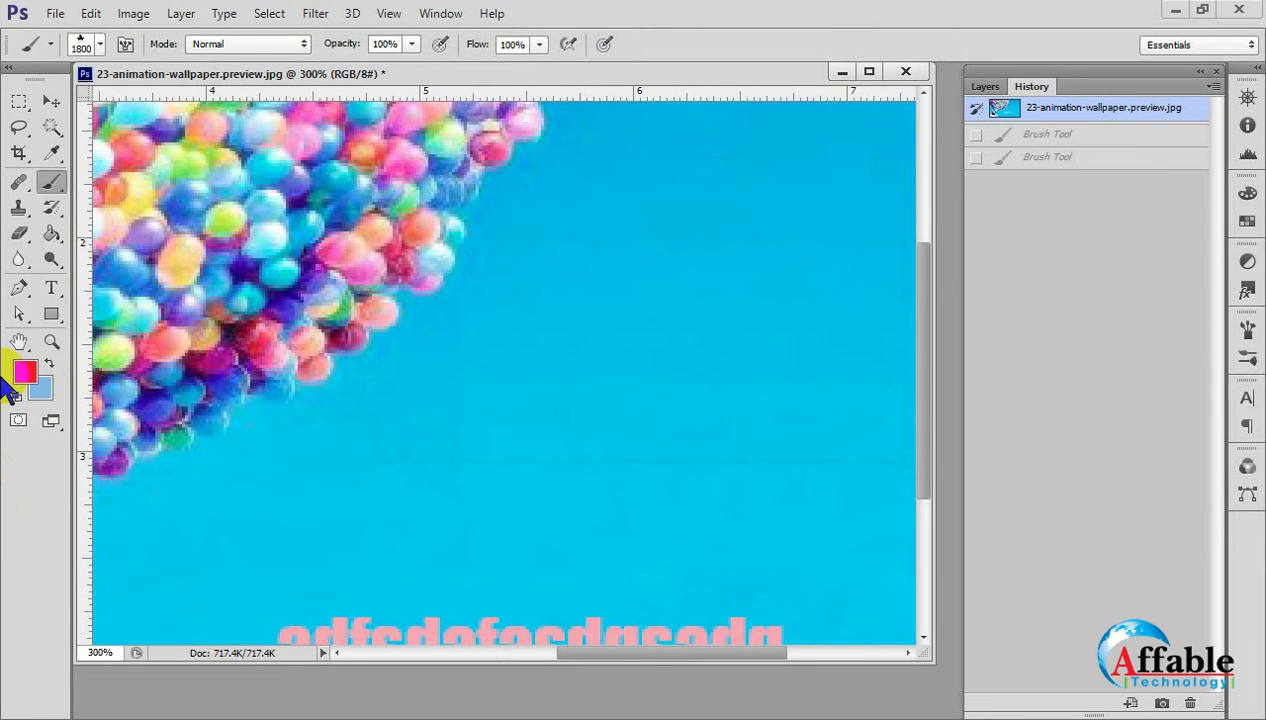
Test the red leaf brush on the sky, undo the paint, and reduce the brush size to 250 px.
{"action": "left_click", "coordinate": [603, 395]}
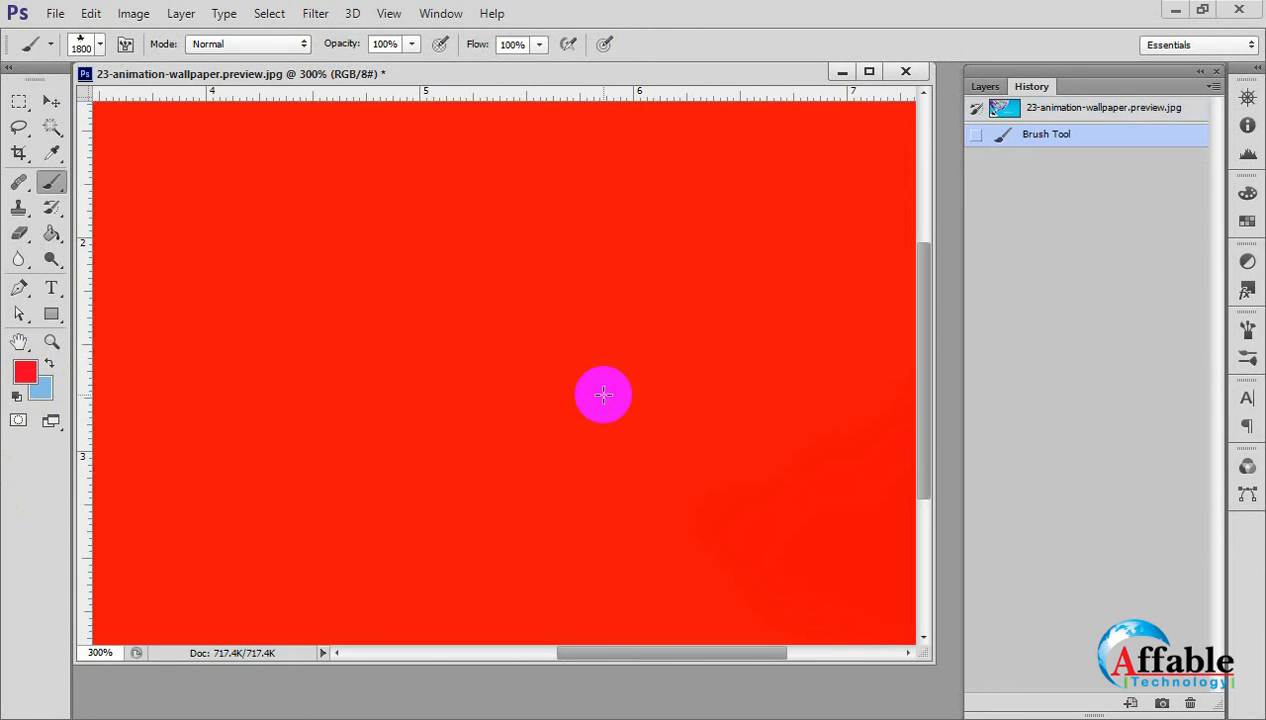
{"action": "left_click", "coordinate": [603, 395]}
{"action": "key", "text": "ctrl+alt+z"}
{"action": "key", "text": "ctrl+alt+z"}
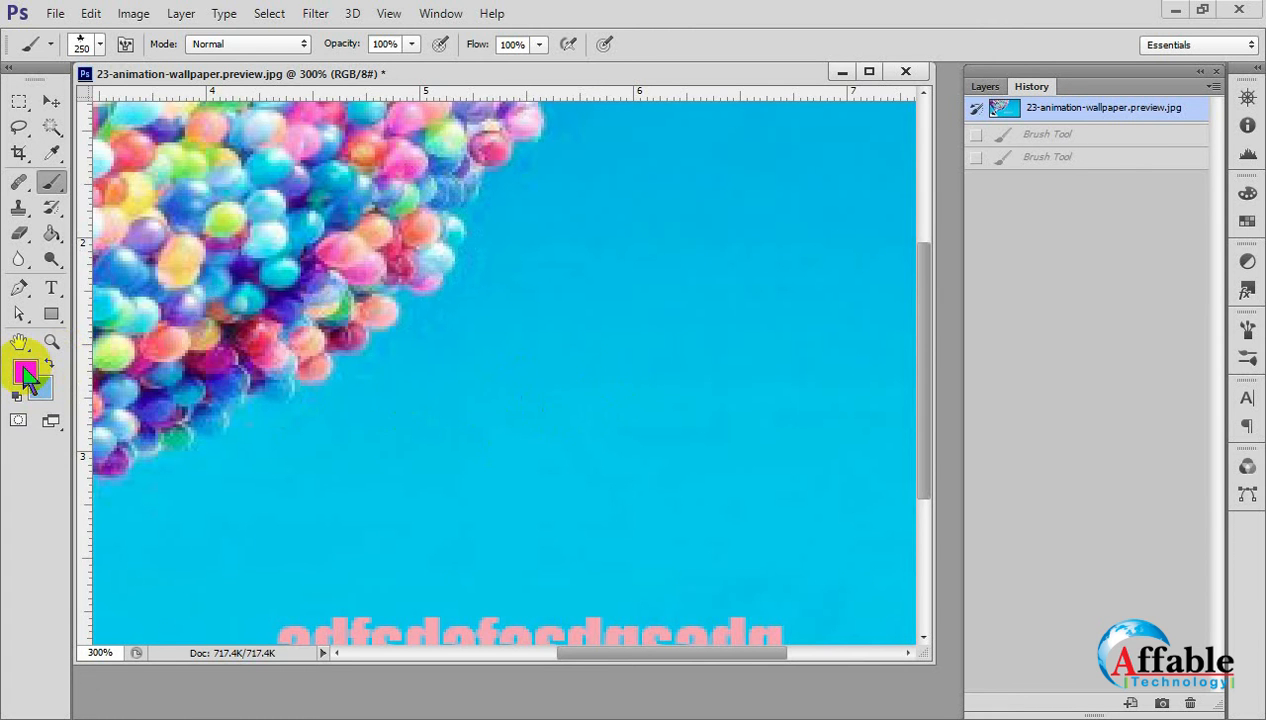
Set the foreground colour to a bright green.
{"action": "left_click", "coordinate": [26, 374]}
{"action": "left_click", "coordinate": [636, 332]}
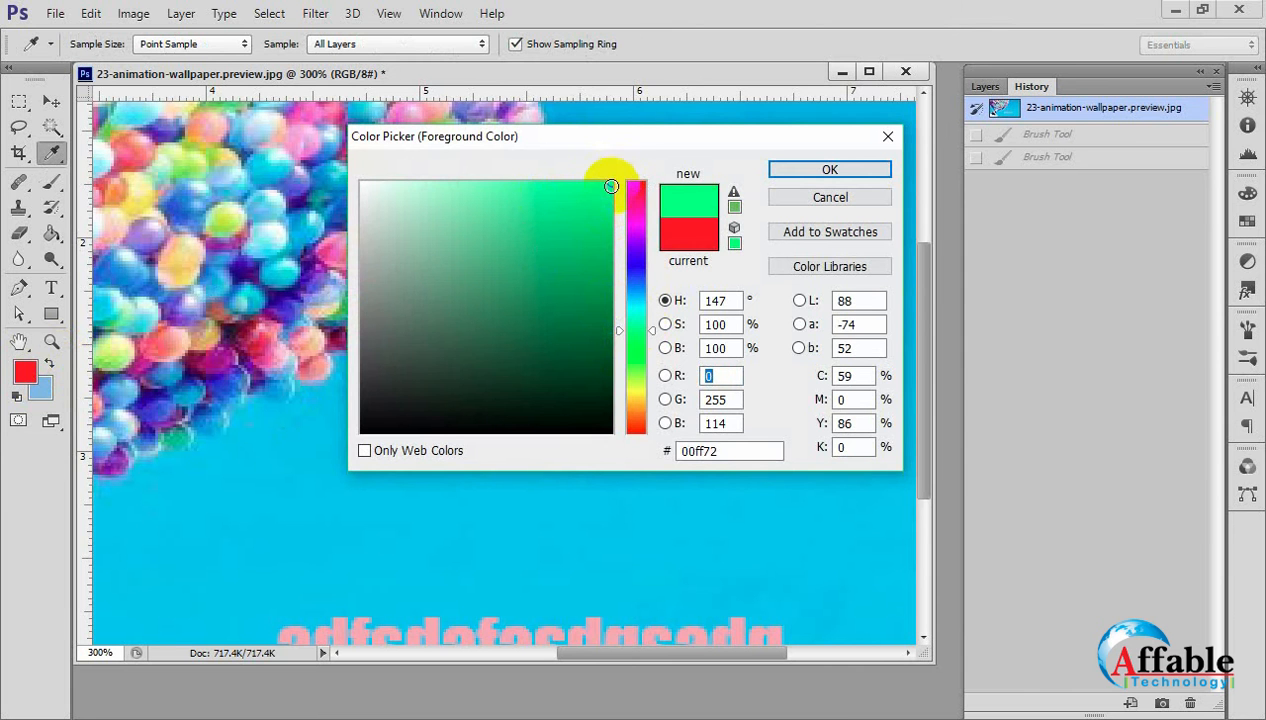
{"action": "left_click", "coordinate": [606, 204]}
{"action": "left_click", "coordinate": [830, 169]}
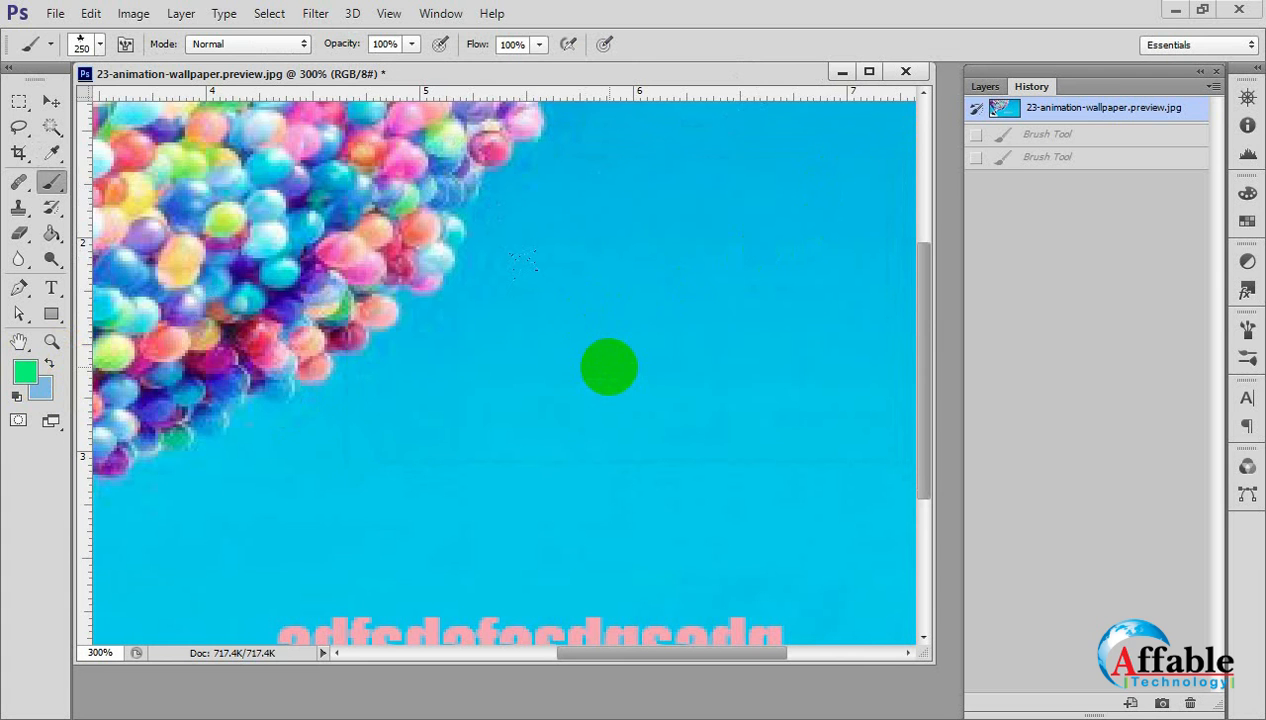
Test green leaf dabs on the sky beside the balloons and undo them.
{"action": "left_click", "coordinate": [546, 372]}
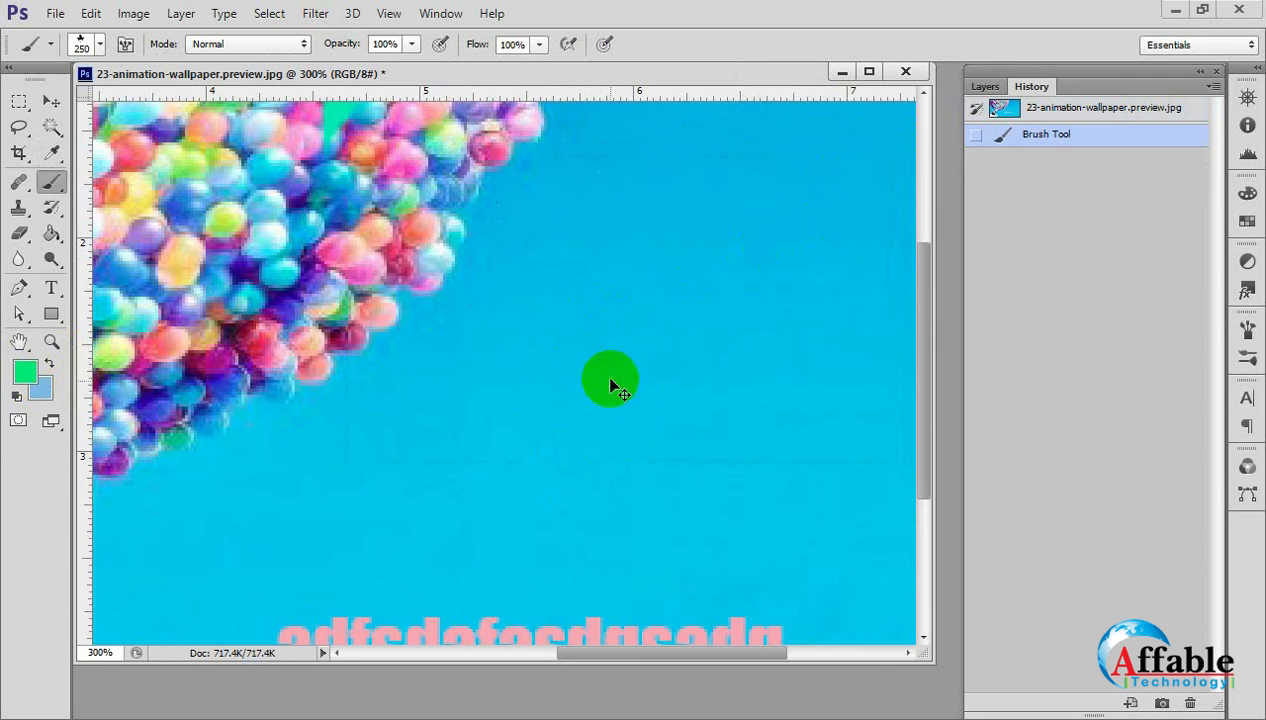
{"action": "left_click", "coordinate": [610, 380], "text": "ctrl+alt"}
{"action": "left_click", "coordinate": [610, 380], "text": "ctrl+alt"}
{"action": "left_click", "coordinate": [610, 380], "text": "ctrl+alt"}
{"action": "left_click", "coordinate": [610, 380], "text": "ctrl+alt"}
{"action": "left_click", "coordinate": [595, 347], "text": "ctrl"}
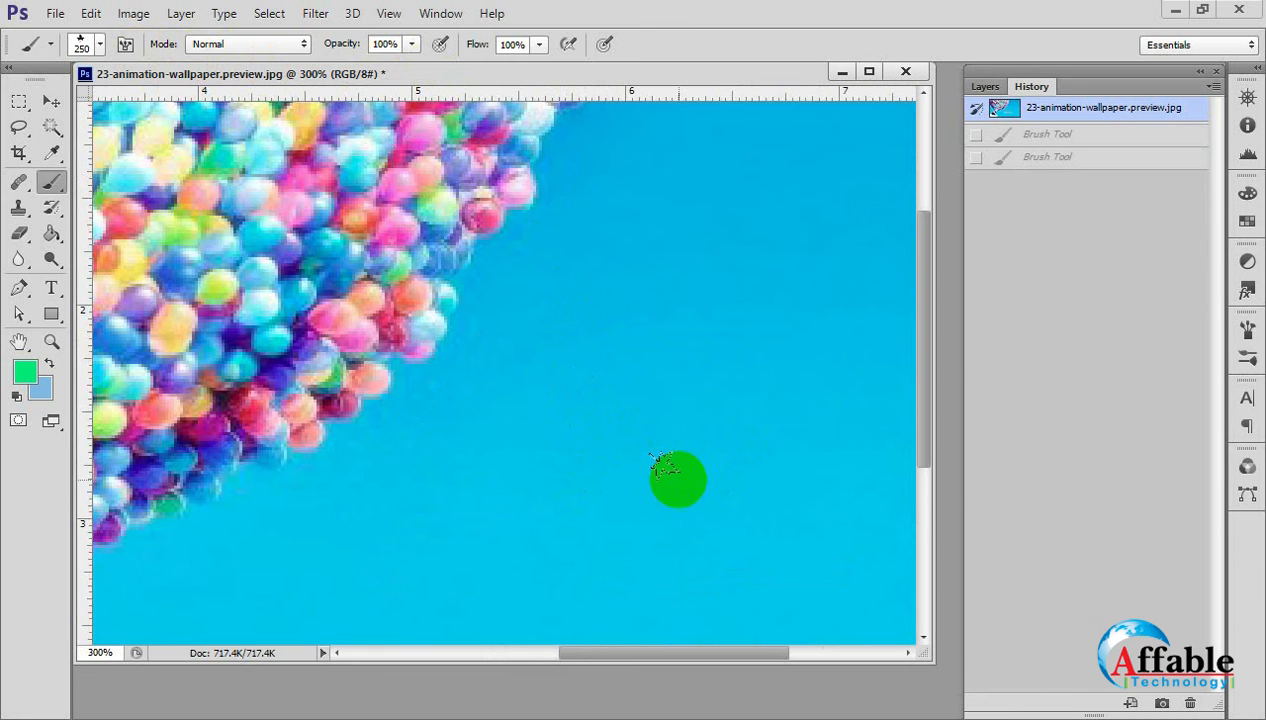
Scatter green leaves over the sky and the pink text, and revert the image to its snapshot.
{"action": "left_click", "coordinate": [670, 425], "text": "ctrl+alt"}
{"action": "left_click", "coordinate": [670, 425], "text": "ctrl+alt"}
{"action": "left_click", "coordinate": [670, 425], "text": "ctrl+alt"}
{"action": "mouse_move", "coordinate": [638, 391]}
{"action": "left_mouse_down"}
{"action": "mouse_move", "coordinate": [671, 401]}
{"action": "mouse_move", "coordinate": [598, 407]}
{"action": "left_mouse_up"}
{"action": "left_click", "coordinate": [531, 432]}
{"action": "key", "text": "ctrl+z"}
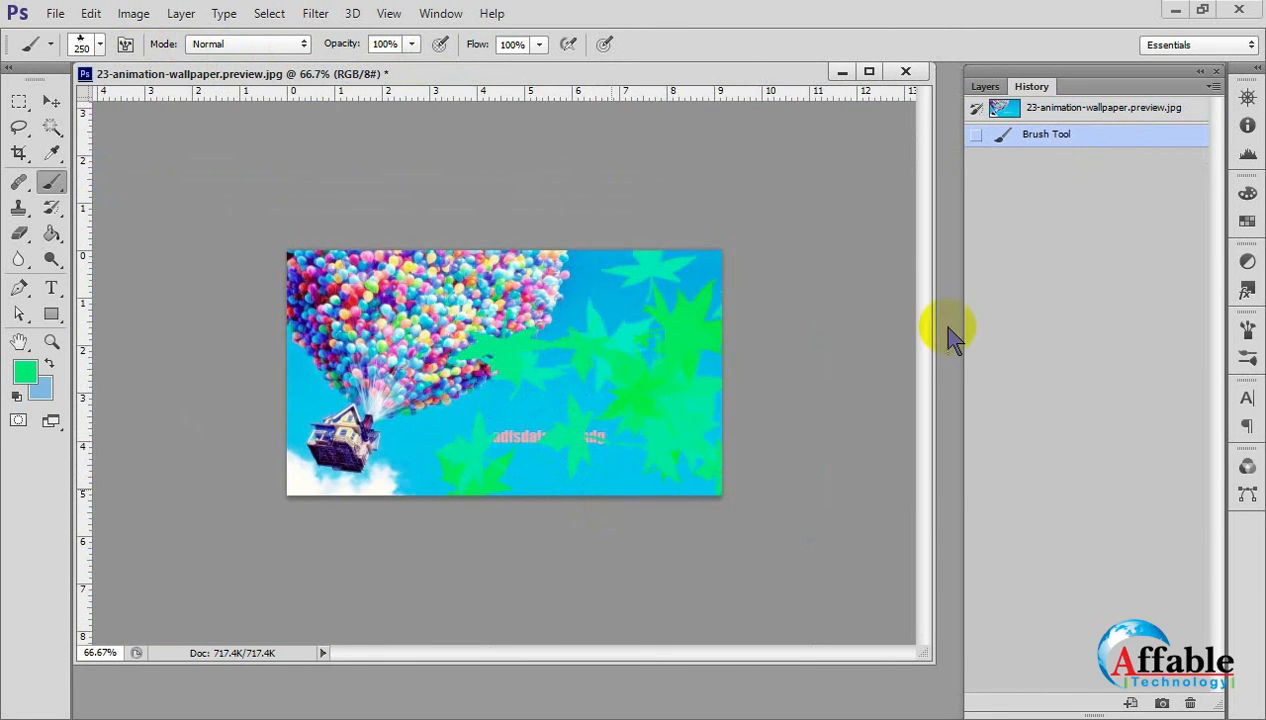
{"action": "left_click", "coordinate": [1070, 110]}
Paint further green leaves across the balloons and sky in several strokes, and restore the original image snapshot.
{"action": "mouse_move", "coordinate": [652, 395]}
{"action": "left_mouse_down"}
{"action": "mouse_move", "coordinate": [544, 375]}
{"action": "mouse_move", "coordinate": [610, 340]}
{"action": "mouse_move", "coordinate": [604, 352]}
{"action": "left_mouse_up"}
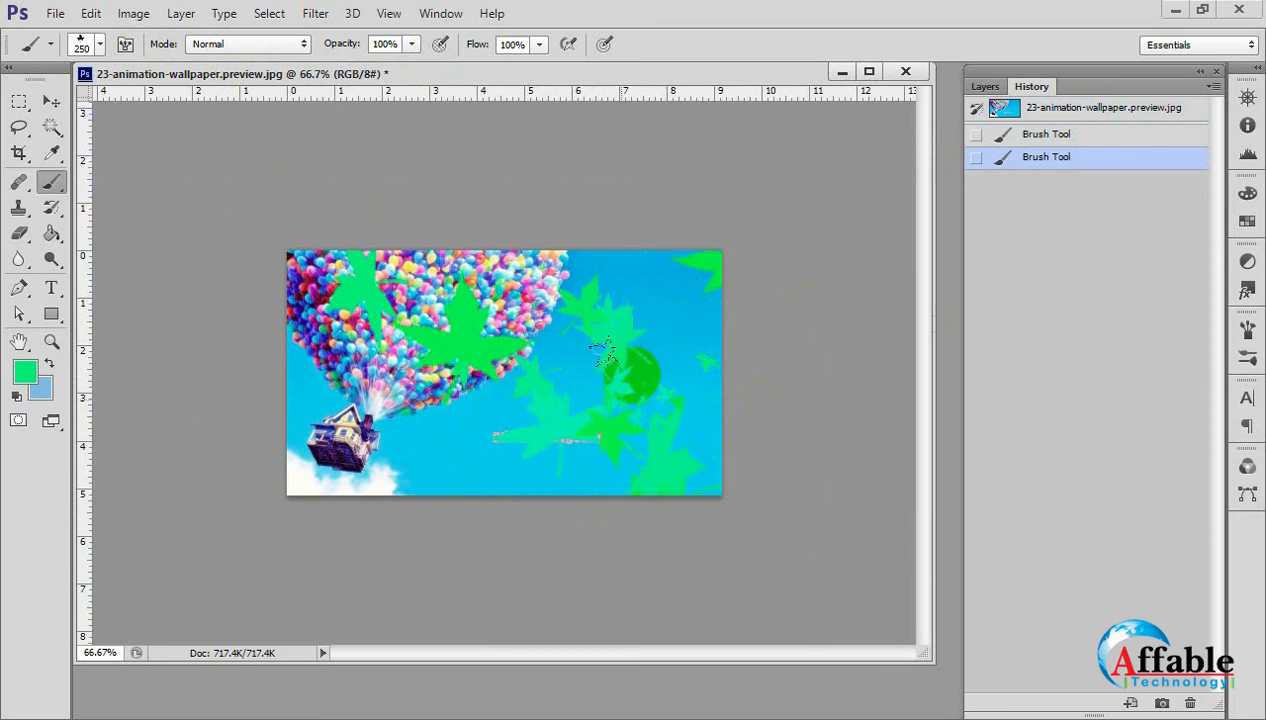
{"action": "left_click", "coordinate": [630, 373]}
{"action": "left_click", "coordinate": [691, 334]}
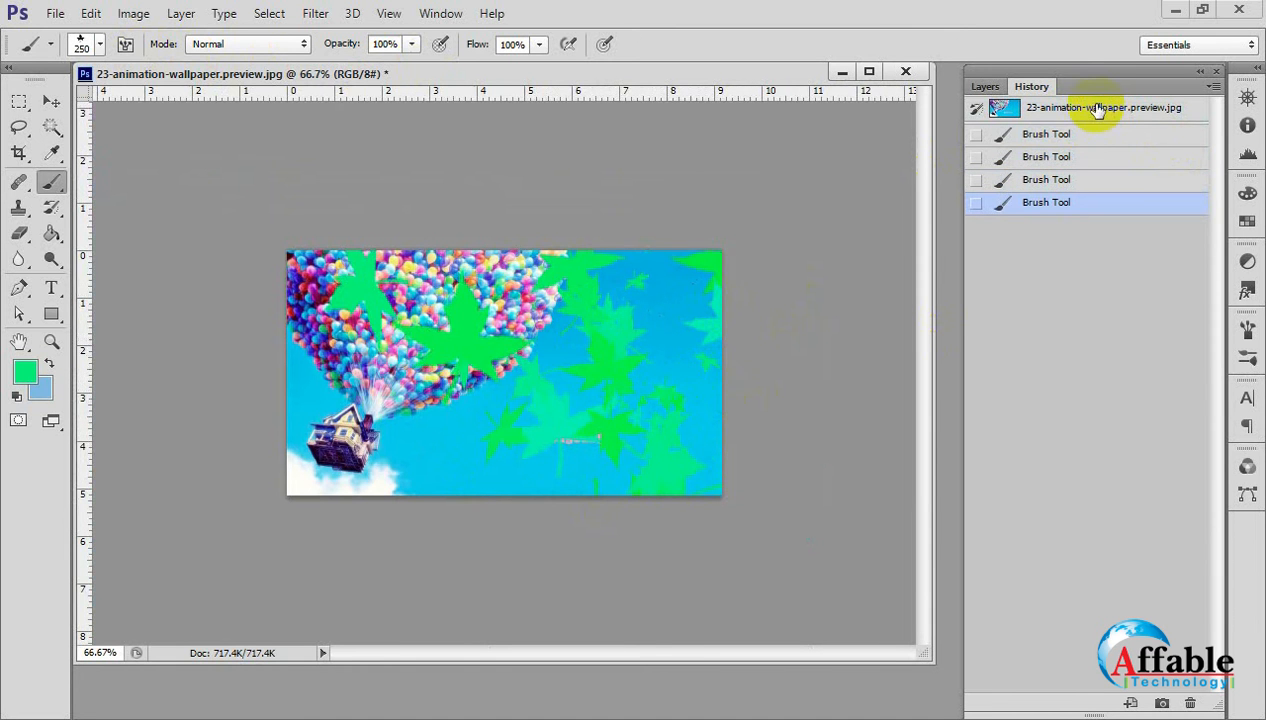
{"action": "left_click", "coordinate": [1090, 110]}
Choose the 134 px grass tip for the brush.
{"action": "left_click", "coordinate": [95, 44]}
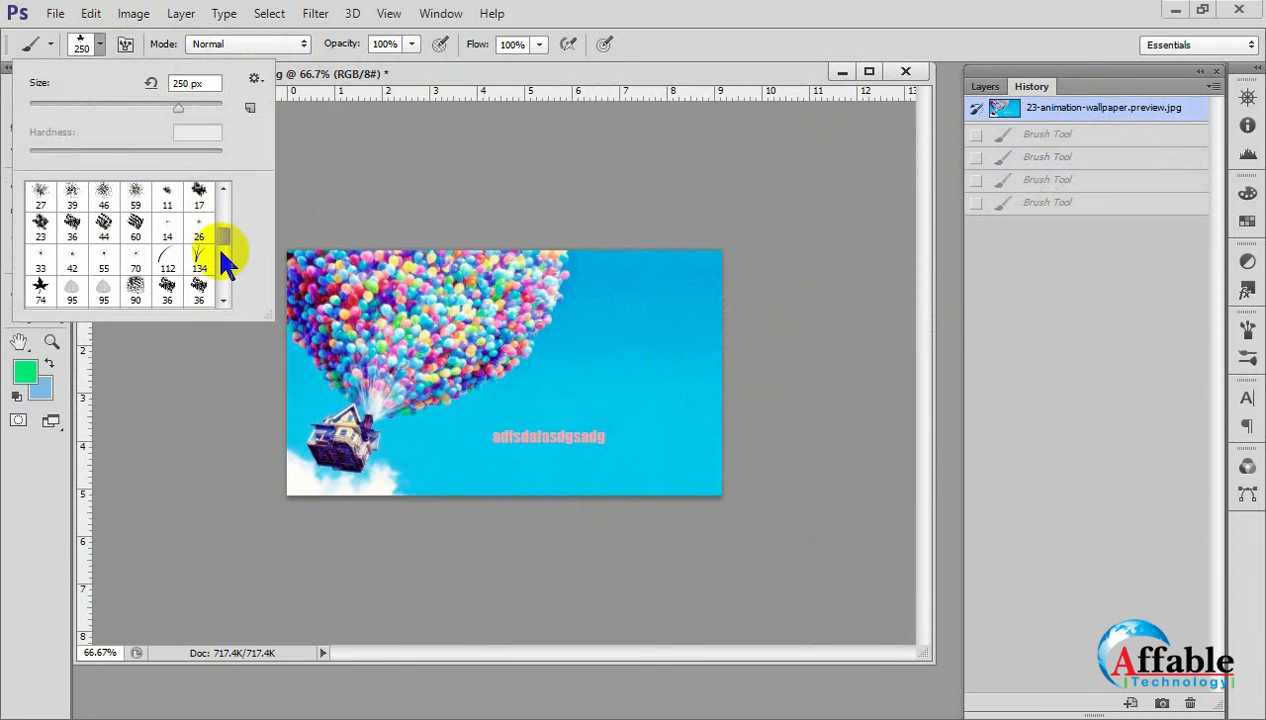
{"action": "scroll", "coordinate": [222, 247], "scroll_direction": "down", "scroll_amount": 3}
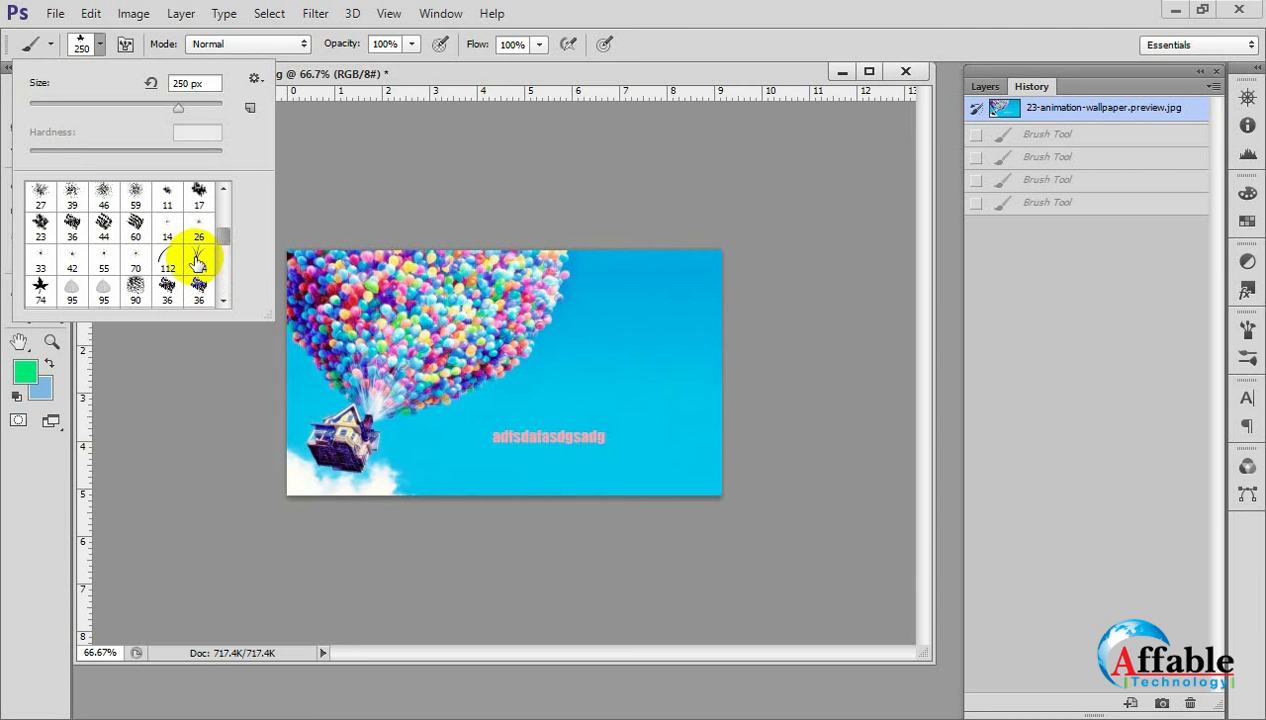
{"action": "left_click", "coordinate": [197, 262]}
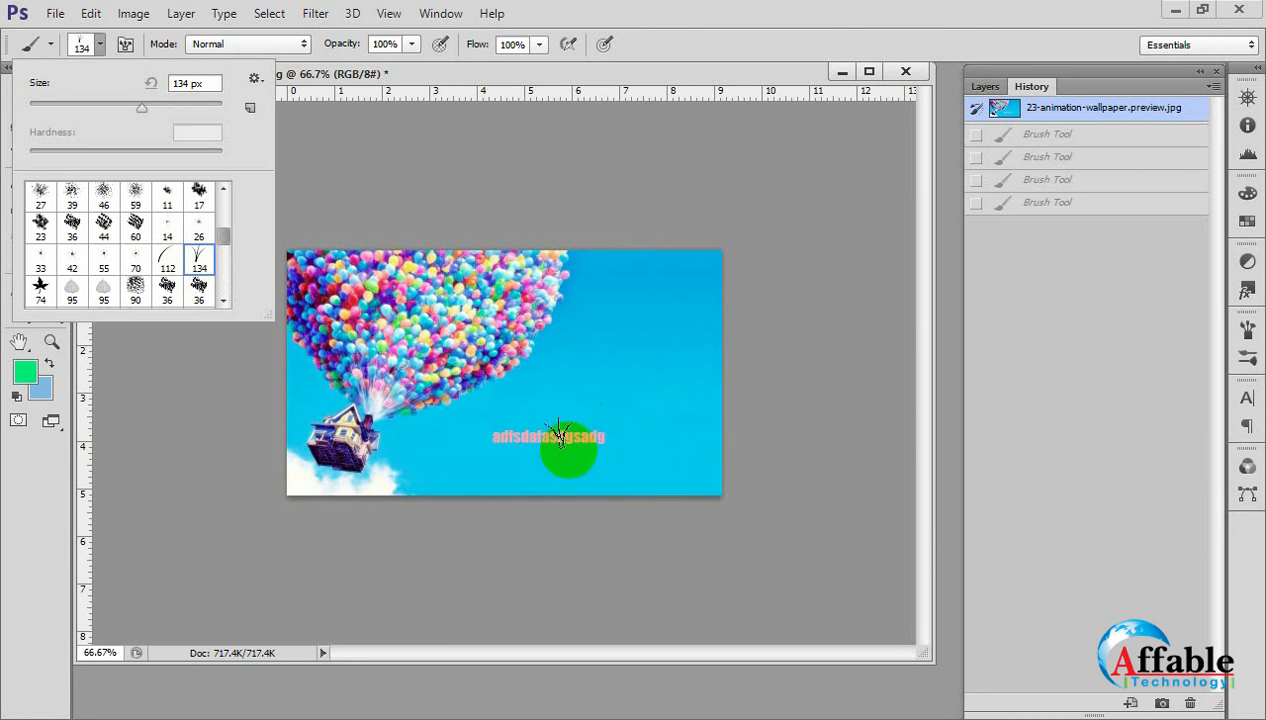
Paint a dense strip of green grass along the image's bottom edge, inspect it up close, and revert to the snapshot.
{"action": "key", "text": "ctrl+plus"}
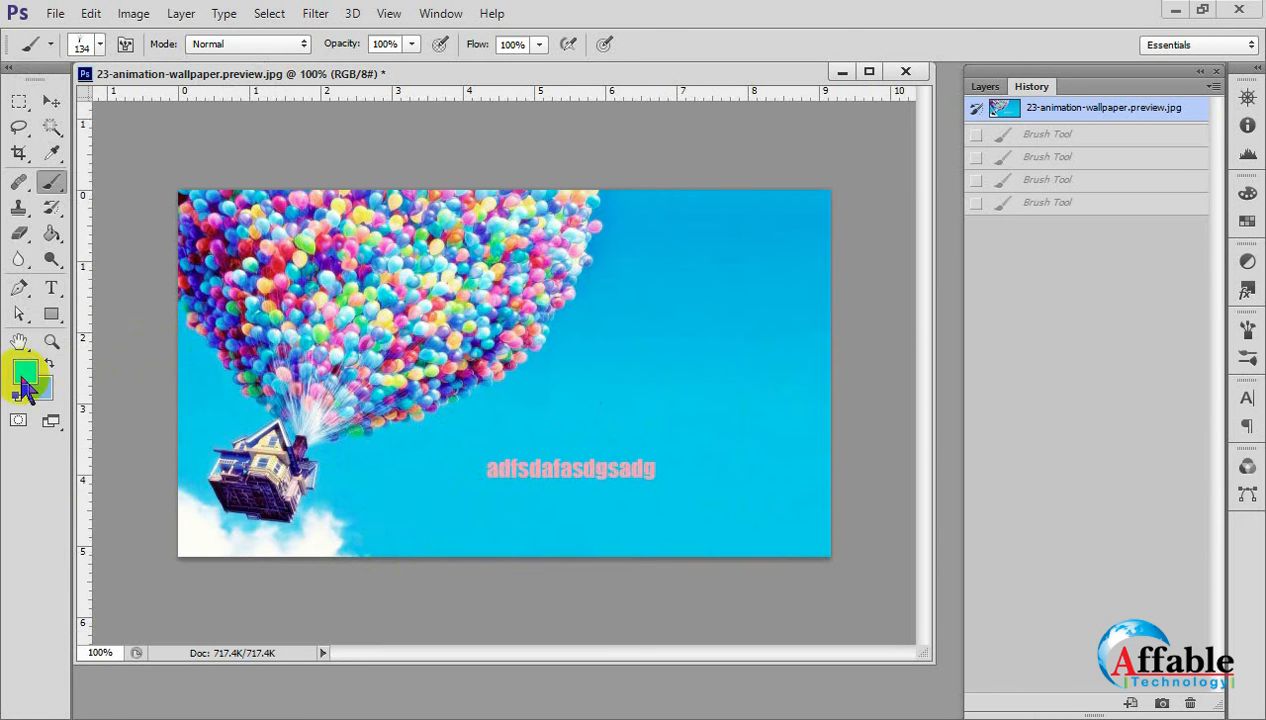
{"action": "left_click", "coordinate": [702, 490]}
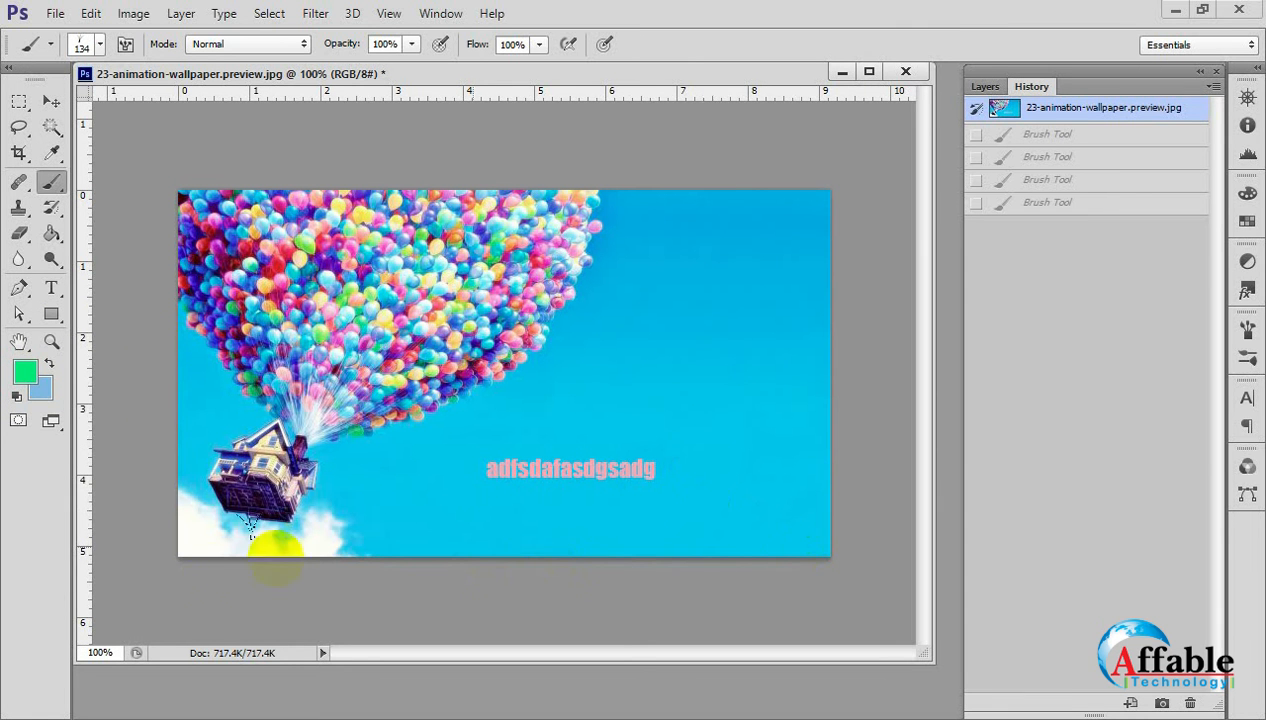
{"action": "mouse_move", "coordinate": [145, 520]}
{"action": "left_mouse_down"}
{"action": "mouse_move", "coordinate": [752, 528]}
{"action": "mouse_move", "coordinate": [752, 506]}
{"action": "left_mouse_up"}
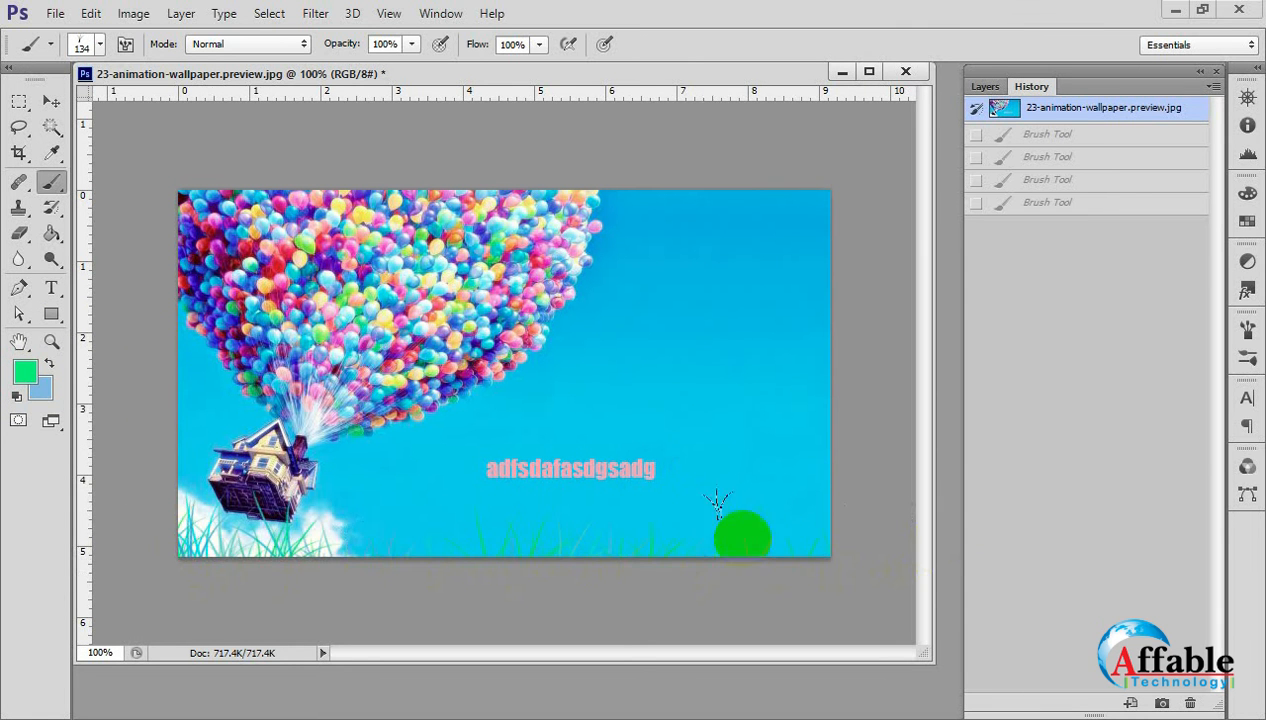
{"action": "mouse_move", "coordinate": [800, 545]}
{"action": "left_mouse_down"}
{"action": "mouse_move", "coordinate": [467, 502]}
{"action": "mouse_move", "coordinate": [108, 525]}
{"action": "mouse_move", "coordinate": [791, 536]}
{"action": "mouse_move", "coordinate": [772, 481]}
{"action": "mouse_move", "coordinate": [128, 516]}
{"action": "mouse_move", "coordinate": [799, 510]}
{"action": "mouse_move", "coordinate": [130, 505]}
{"action": "mouse_move", "coordinate": [153, 566]}
{"action": "mouse_move", "coordinate": [565, 599]}
{"action": "mouse_move", "coordinate": [510, 590]}
{"action": "left_mouse_up"}
{"action": "left_click", "coordinate": [488, 547]}
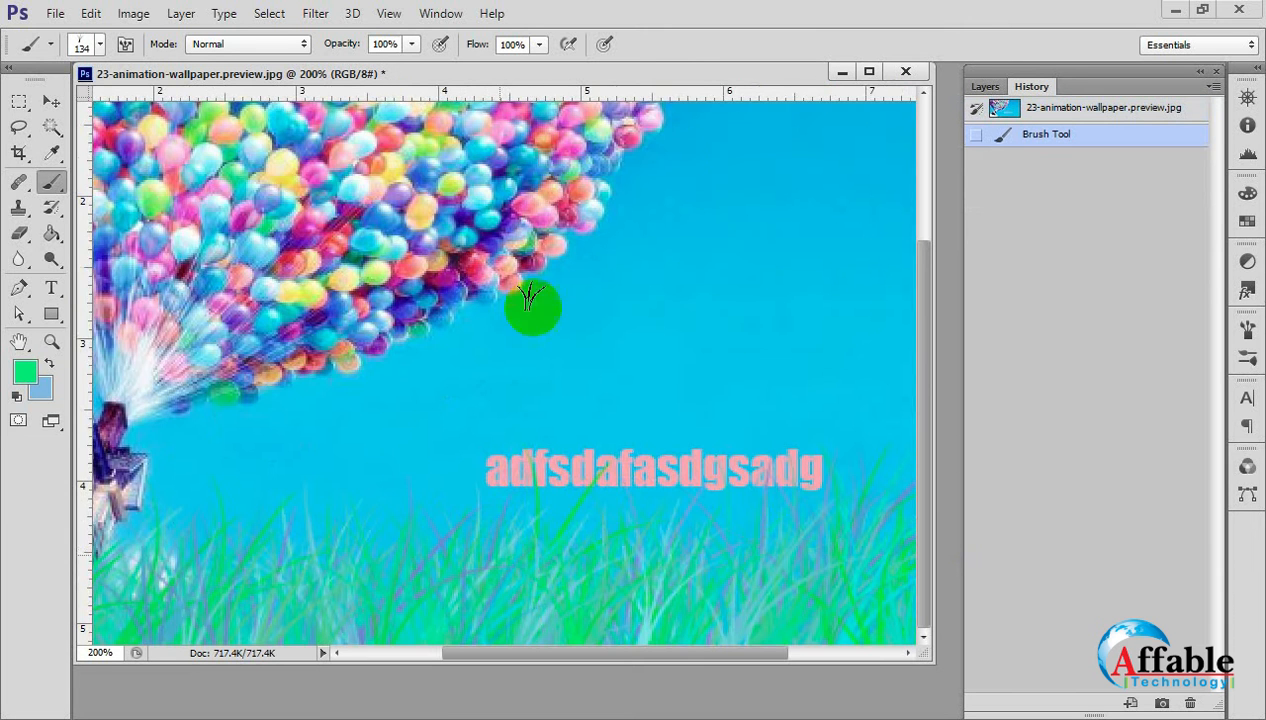
{"action": "left_click", "coordinate": [515, 553], "text": "alt"}
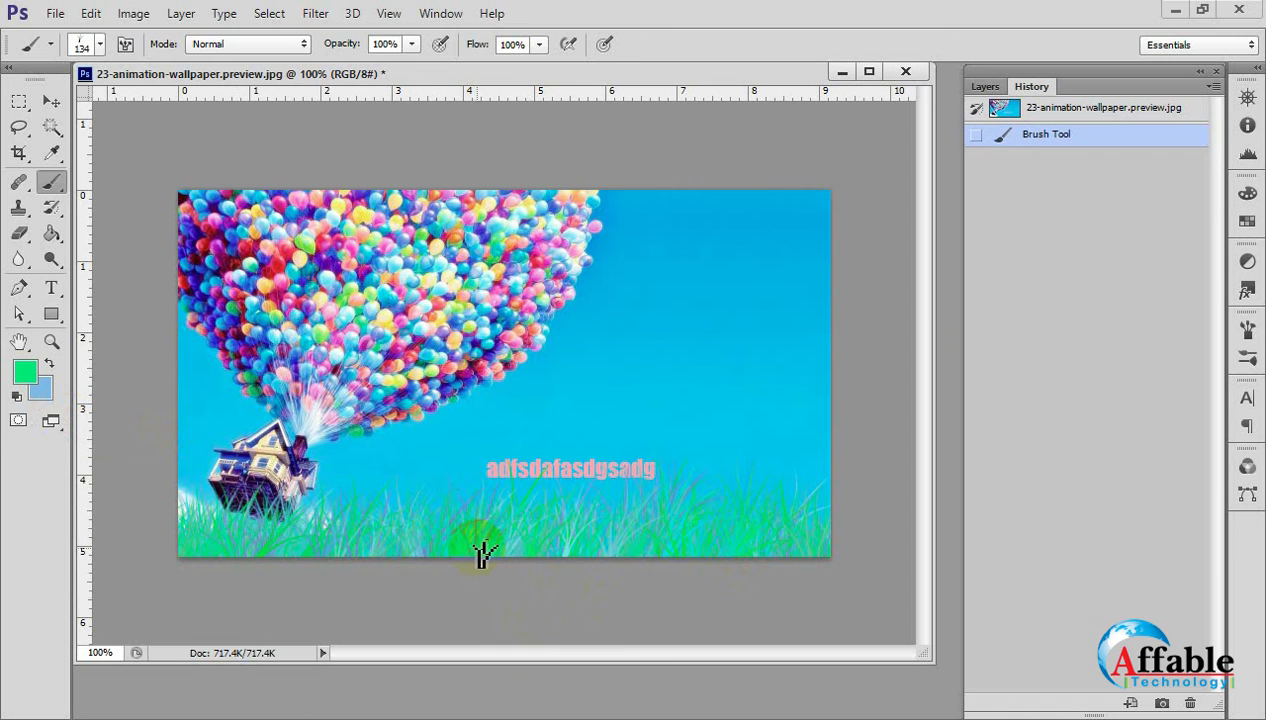
{"action": "left_click", "coordinate": [1045, 108]}
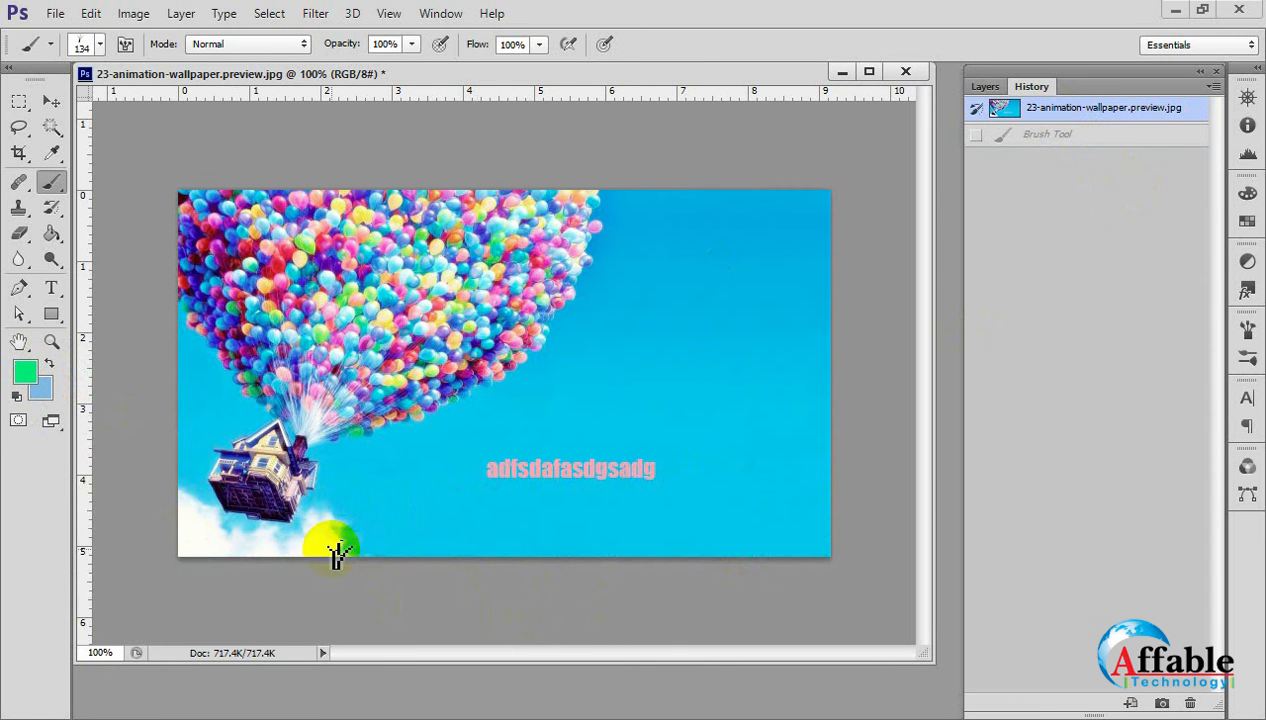
Swap the foreground and background colours, and set the new foreground colour to the darker green #01b70a.
{"action": "left_click", "coordinate": [49, 363]}
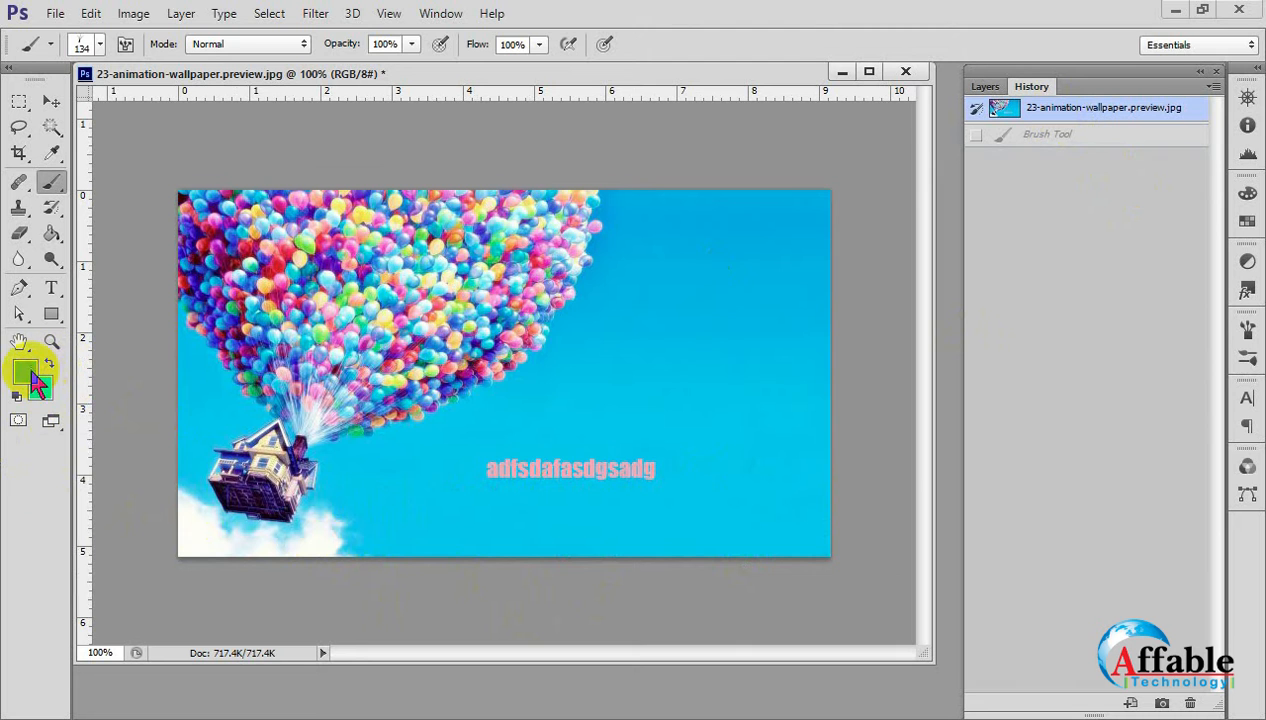
{"action": "left_click", "coordinate": [28, 372]}
{"action": "left_click", "coordinate": [552, 316]}
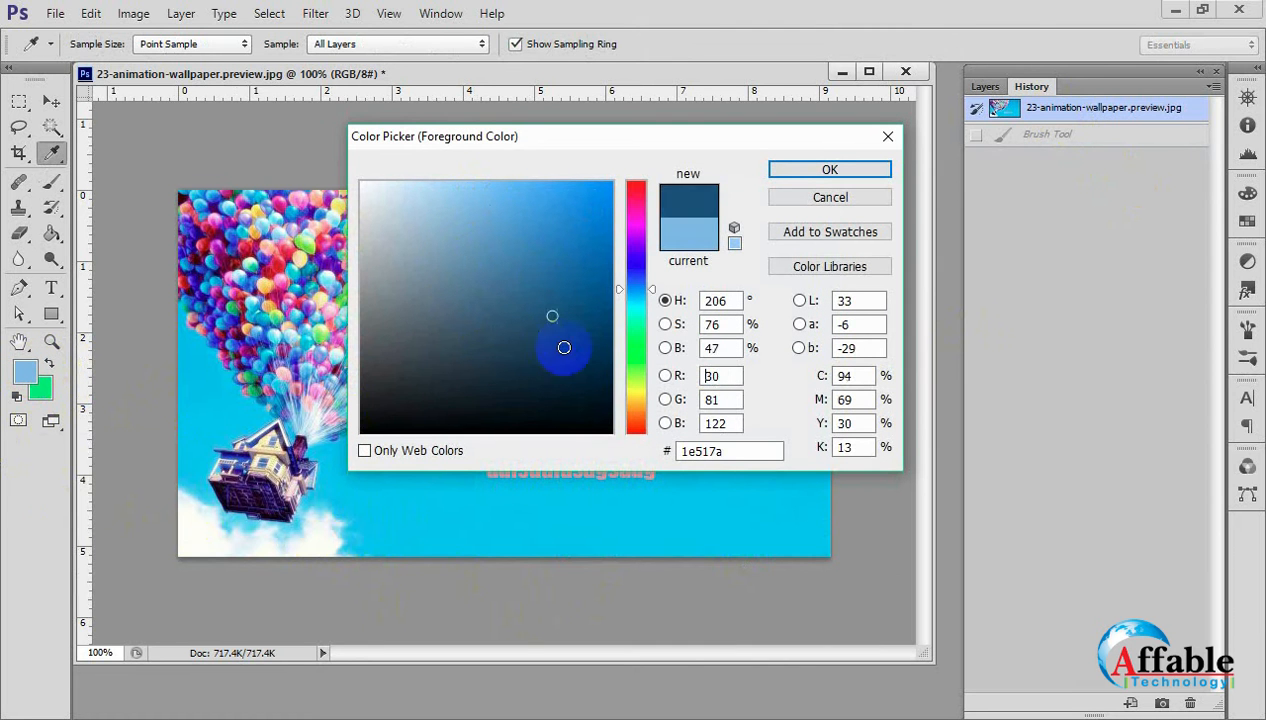
{"action": "mouse_move", "coordinate": [564, 347]}
{"action": "left_mouse_down"}
{"action": "mouse_move", "coordinate": [605, 389]}
{"action": "mouse_move", "coordinate": [603, 204]}
{"action": "mouse_move", "coordinate": [610, 252]}
{"action": "left_mouse_up"}
{"action": "left_click", "coordinate": [635, 347]}
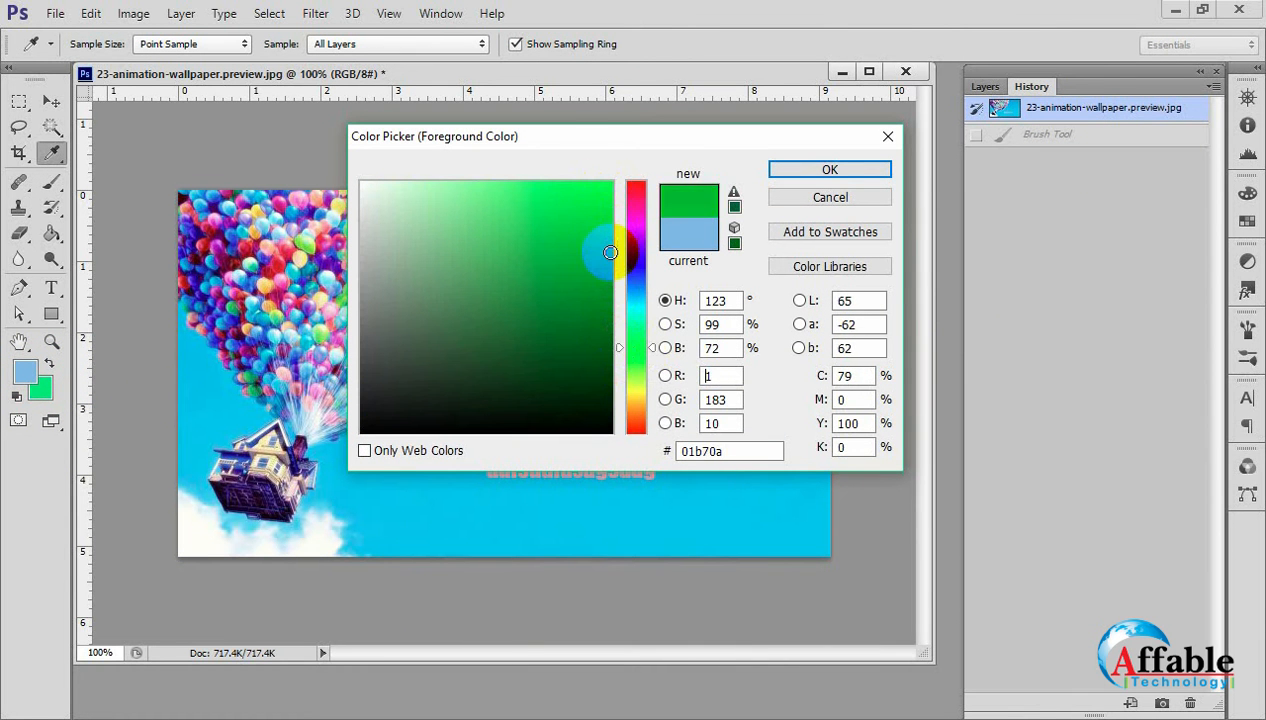
{"action": "left_click", "coordinate": [830, 171]}
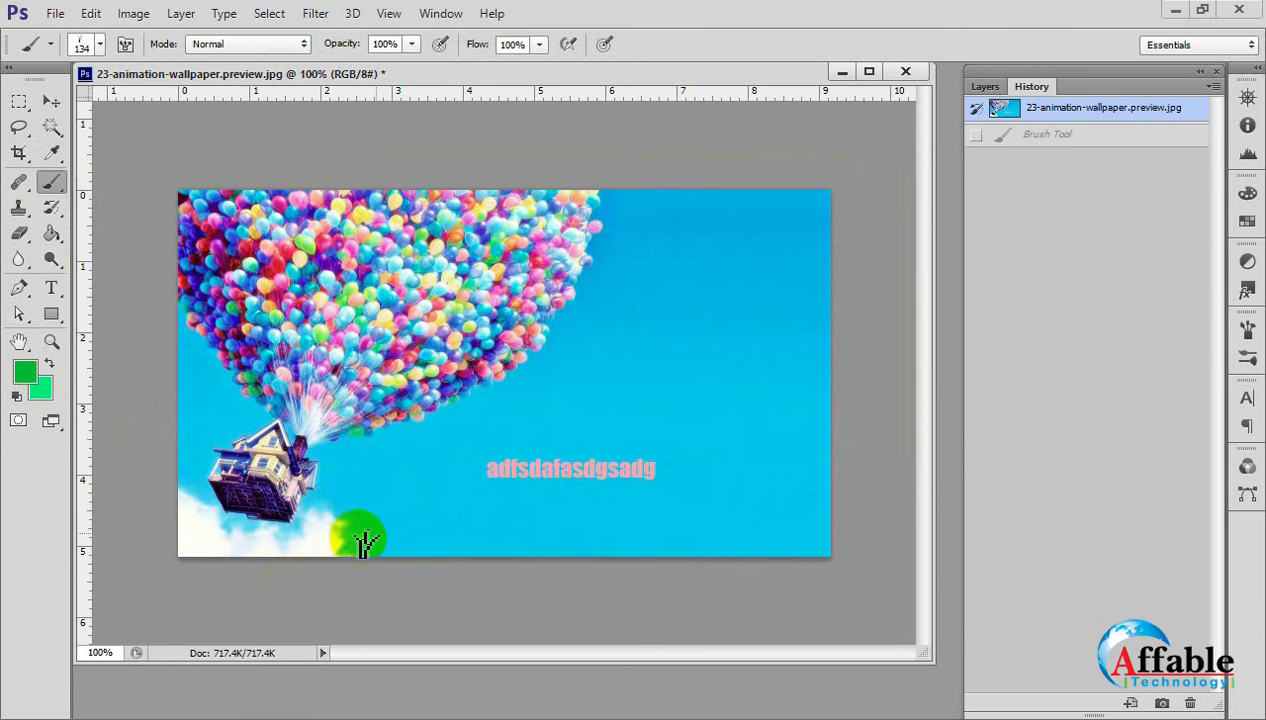
Paint very tall grass across the image with the tip at 500 px, and revert the image to its snapshot.
{"action": "key", "text": "bracketright"}
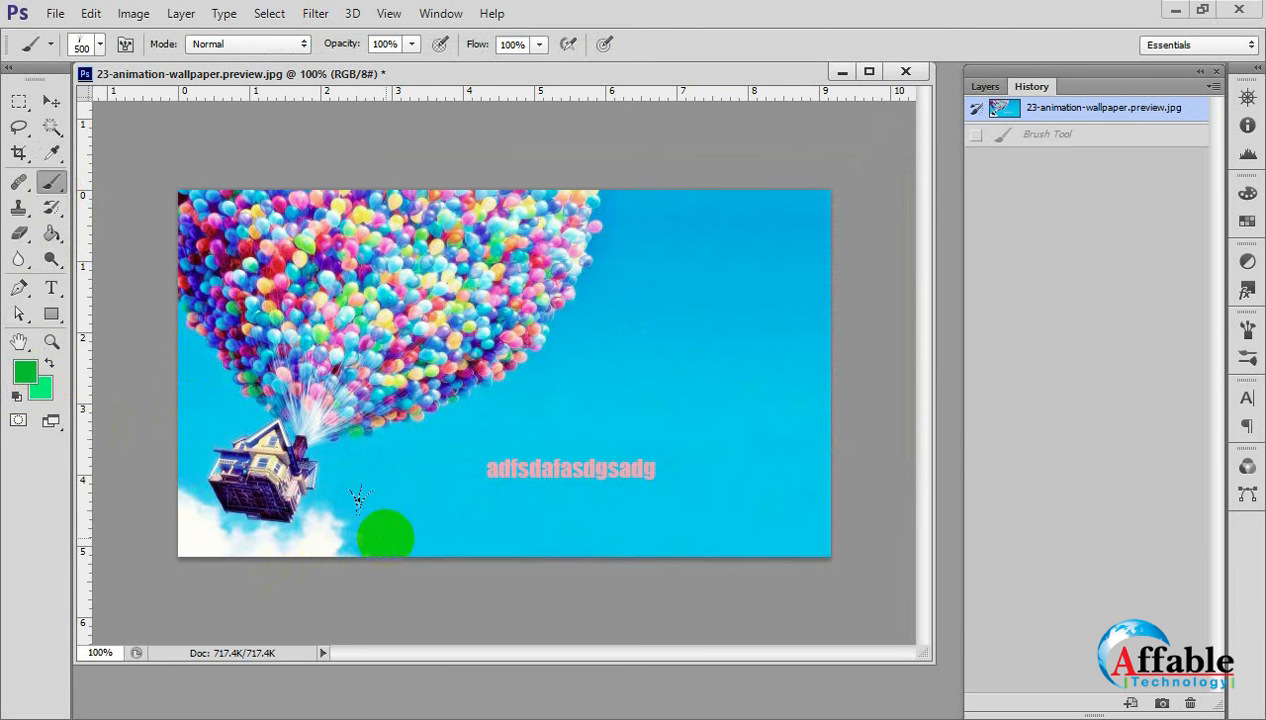
{"action": "mouse_move", "coordinate": [359, 497]}
{"action": "left_mouse_down"}
{"action": "mouse_move", "coordinate": [779, 486]}
{"action": "mouse_move", "coordinate": [290, 491]}
{"action": "mouse_move", "coordinate": [303, 527]}
{"action": "mouse_move", "coordinate": [876, 528]}
{"action": "mouse_move", "coordinate": [560, 540]}
{"action": "mouse_move", "coordinate": [600, 500]}
{"action": "left_mouse_up"}
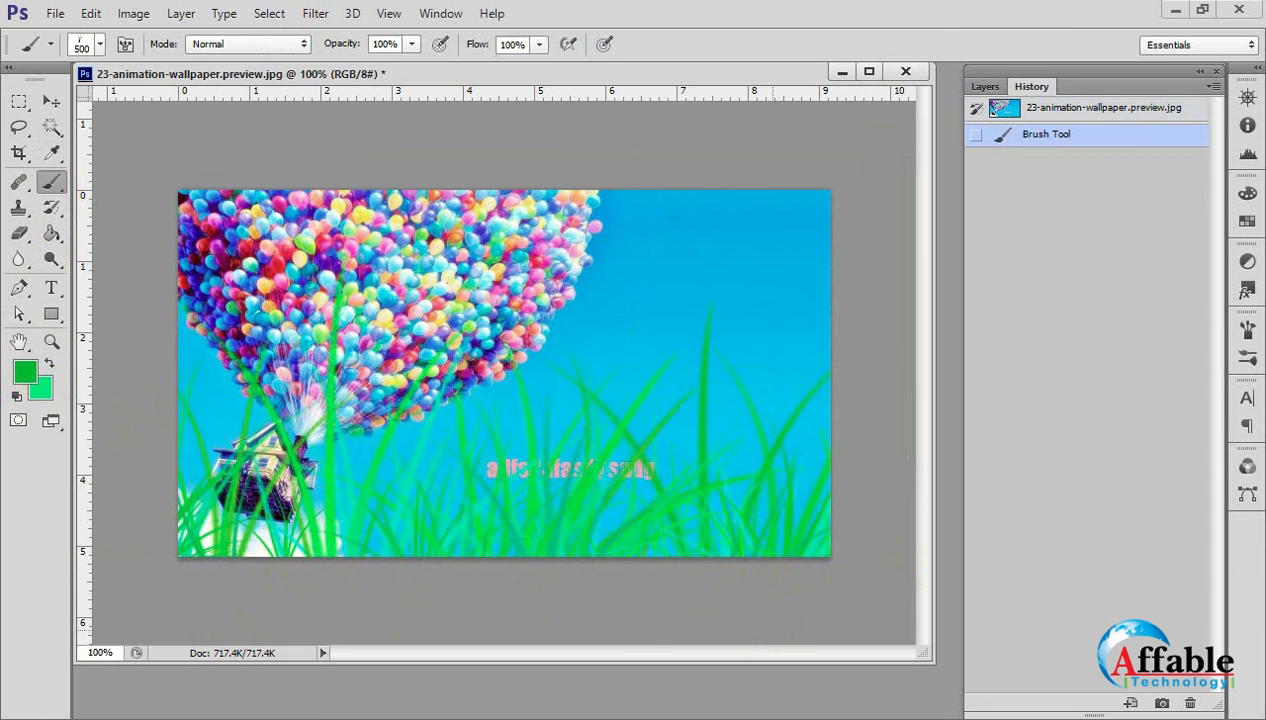
{"action": "left_click", "coordinate": [1030, 107]}
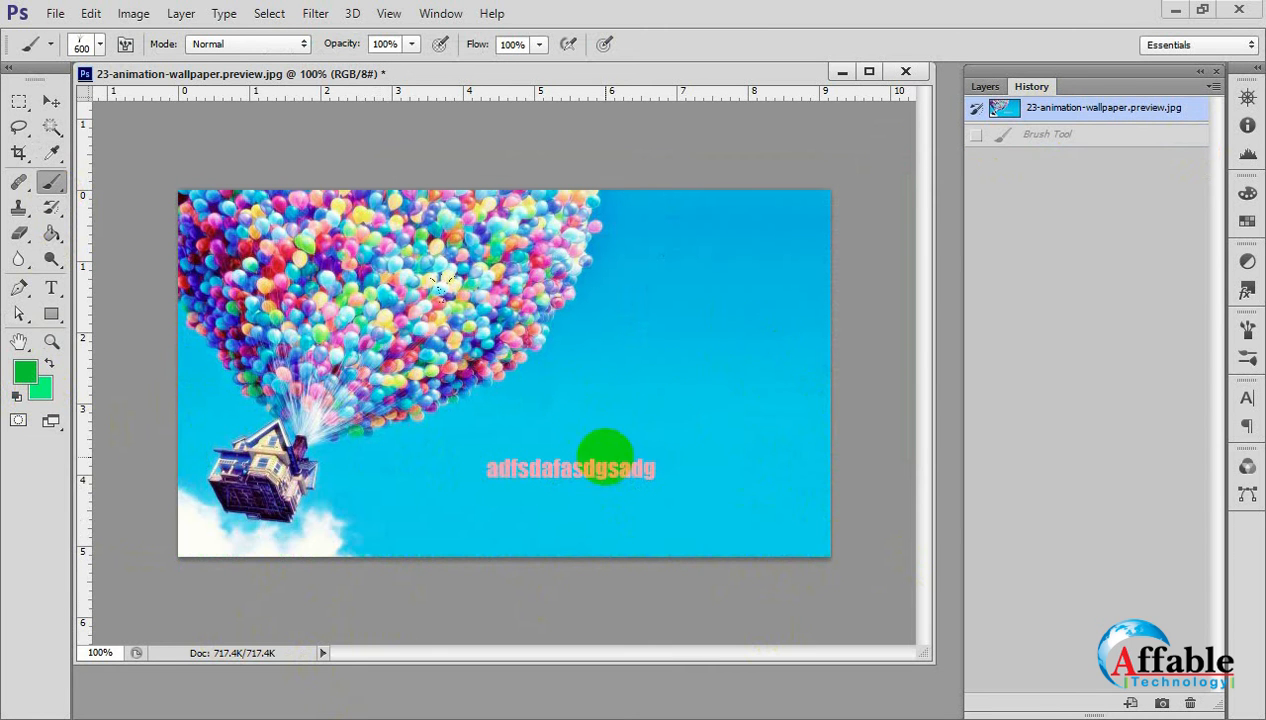
Paint a strip of grass along the image's whole bottom edge with the tip at 200 px, and inspect the blades up close.
{"action": "key", "text": "bracketleft"}
{"action": "key", "text": "bracketleft"}
{"action": "key", "text": "bracketleft"}
{"action": "left_click_drag", "start_coordinate": [480, 520], "coordinate": [865, 523]}
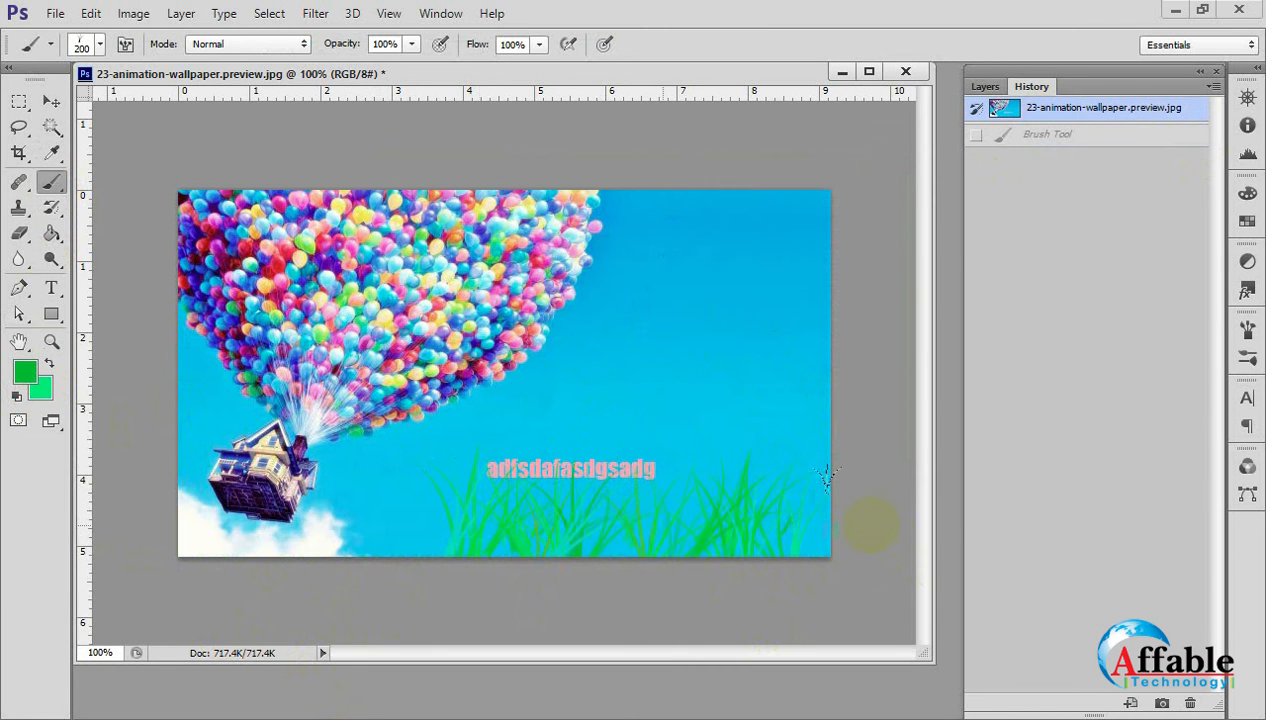
{"action": "mouse_move", "coordinate": [360, 527]}
{"action": "left_mouse_down"}
{"action": "mouse_move", "coordinate": [136, 551]}
{"action": "mouse_move", "coordinate": [924, 545]}
{"action": "mouse_move", "coordinate": [729, 584]}
{"action": "left_mouse_up"}
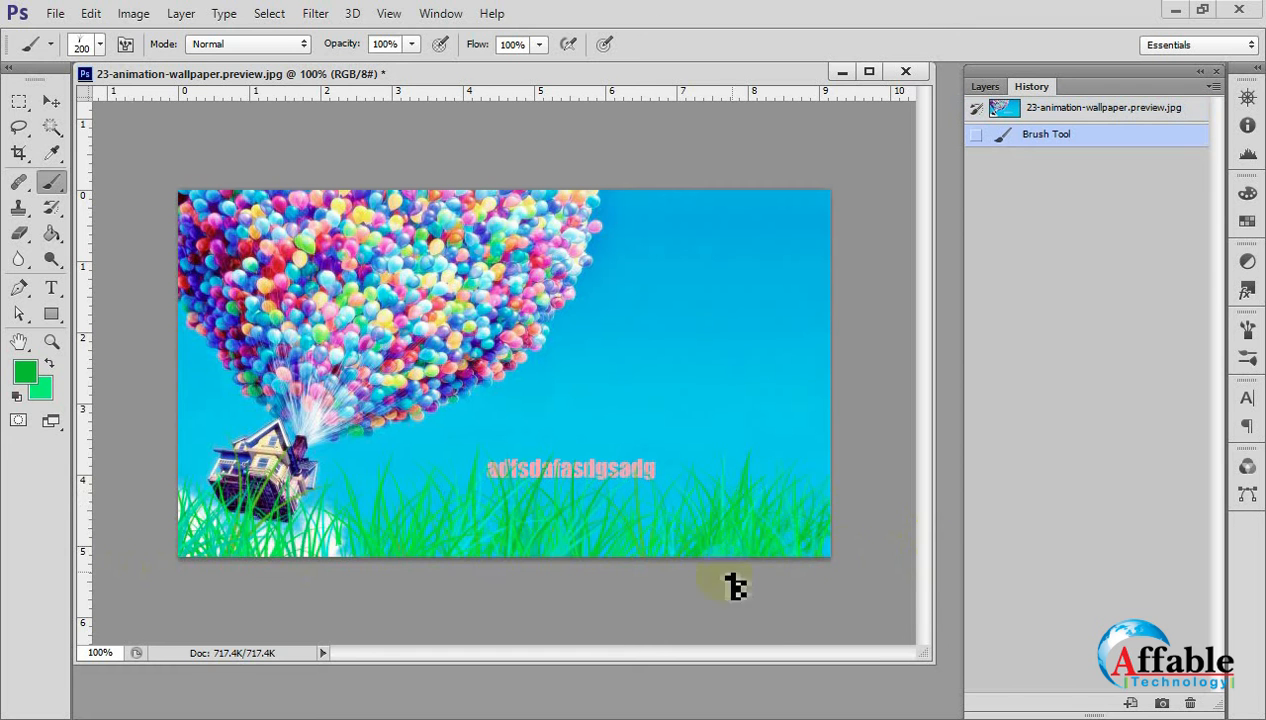
{"action": "scroll", "coordinate": [483, 506], "scroll_direction": "up", "scroll_amount": 3}
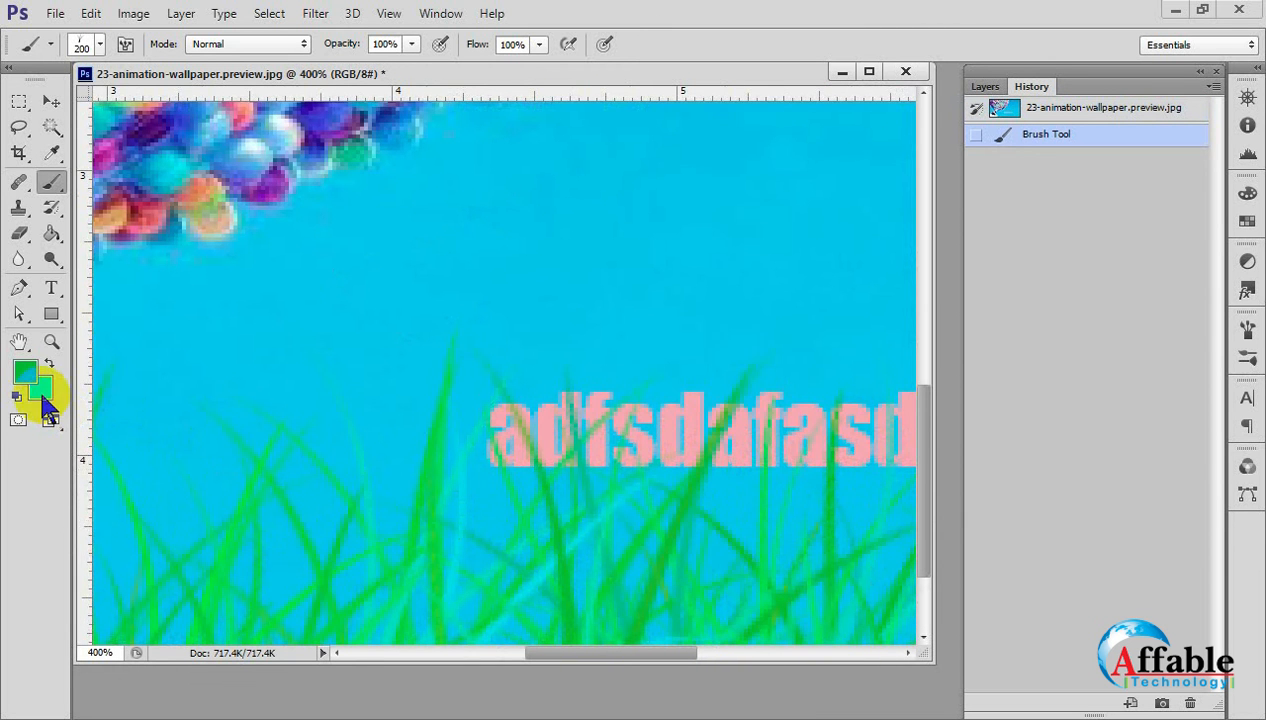
{"action": "left_click_drag", "start_coordinate": [398, 552], "coordinate": [526, 398]}
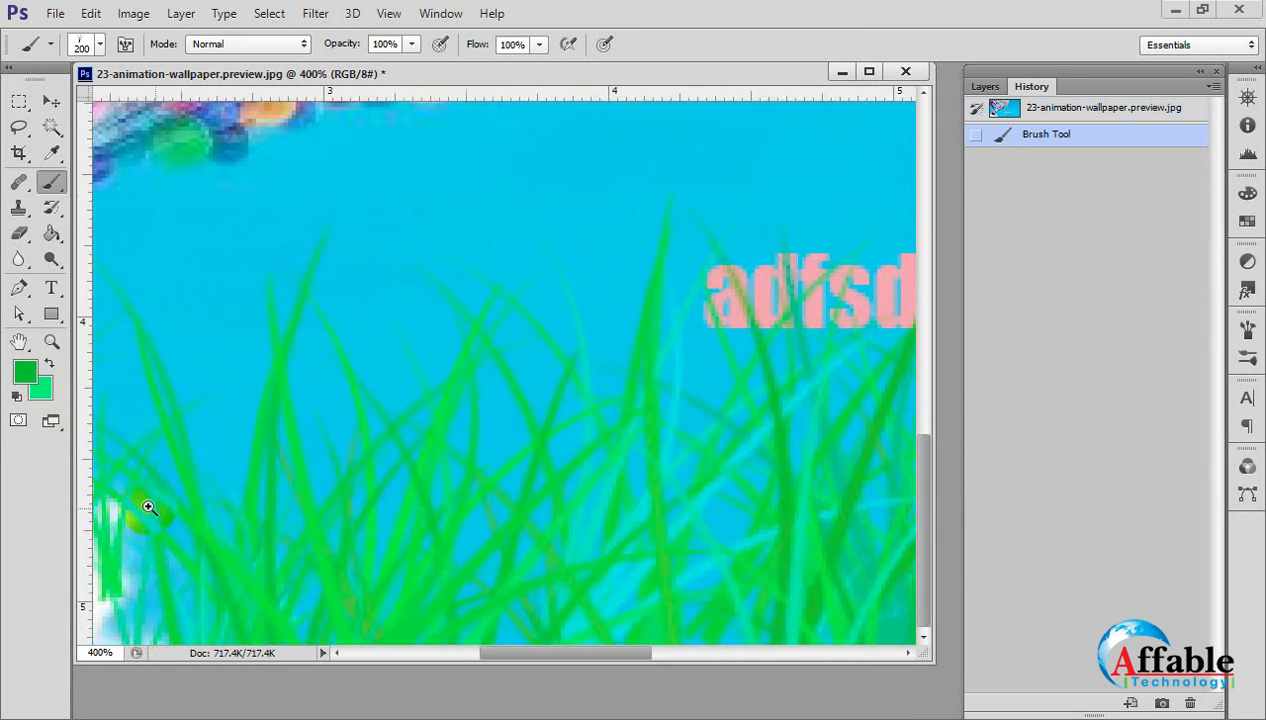
{"action": "left_click_drag", "start_coordinate": [147, 509], "coordinate": [293, 493]}
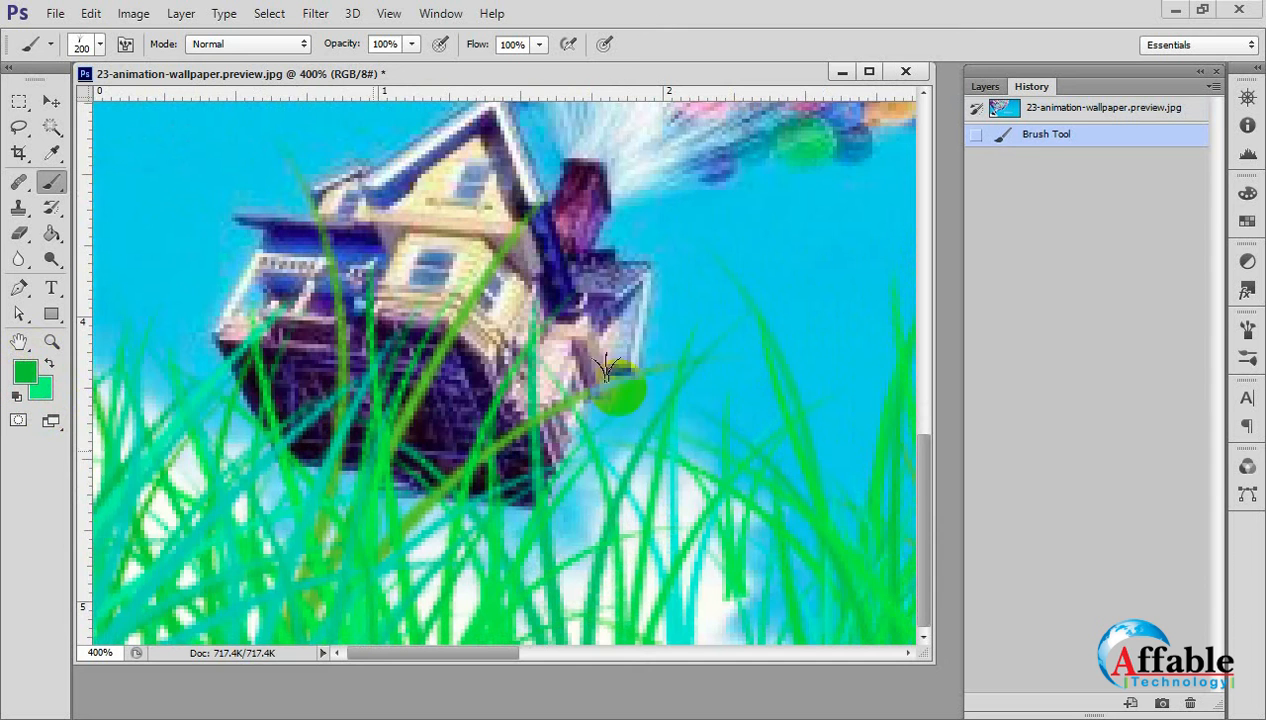
{"action": "left_click", "coordinate": [718, 416], "text": "alt"}
{"action": "left_click", "coordinate": [716, 420], "text": "alt"}
{"action": "left_click", "coordinate": [680, 476], "text": "alt"}
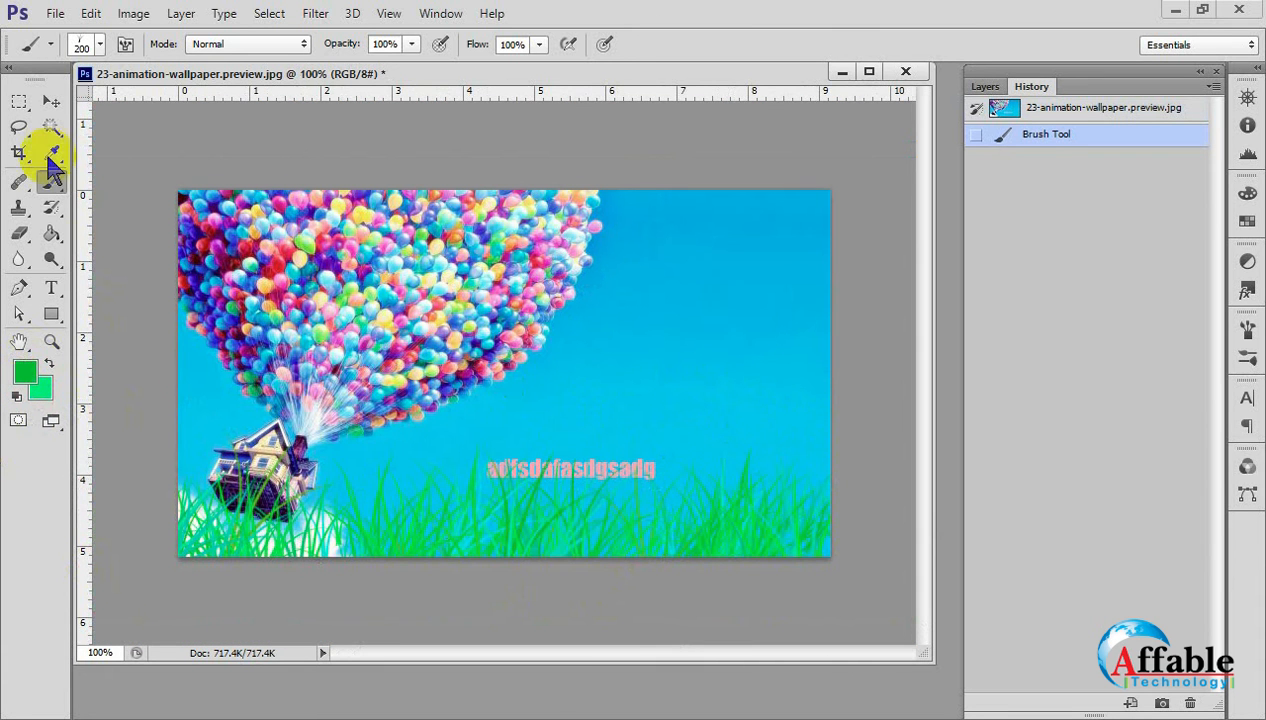
Activate the Move tool and revert the image to its original snapshot.
{"action": "left_click", "coordinate": [52, 103]}
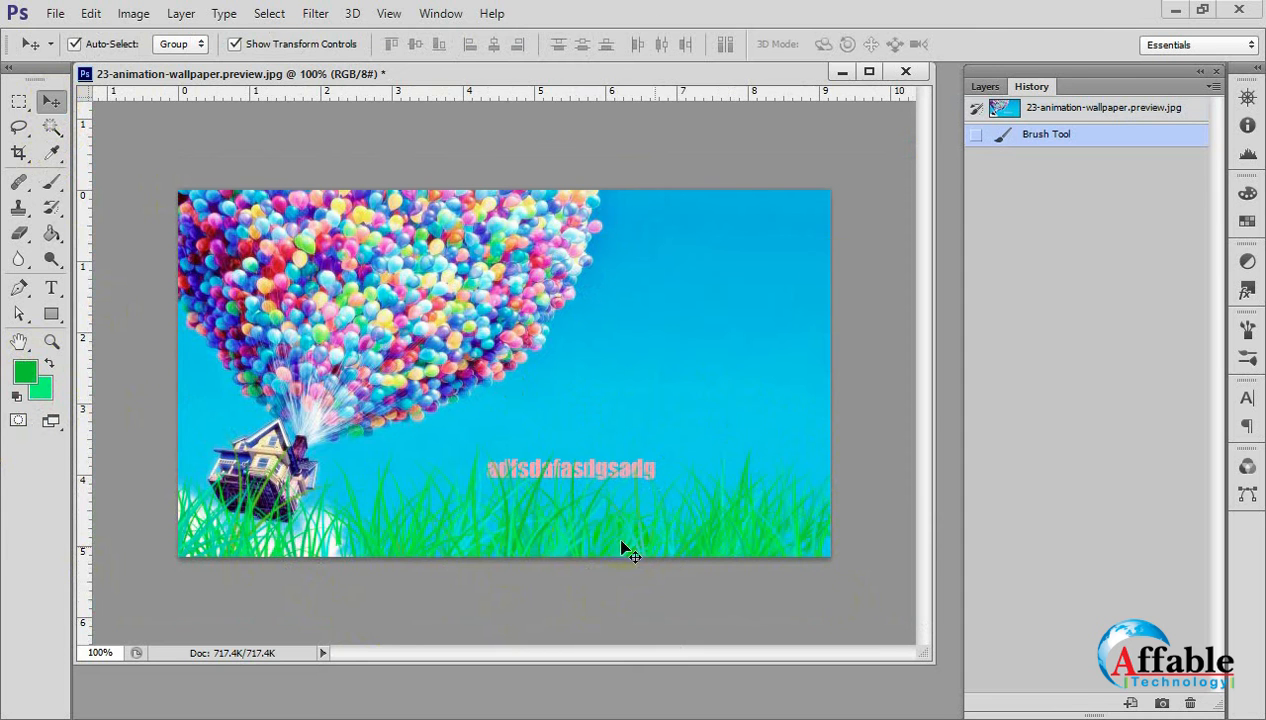
{"action": "left_click", "coordinate": [985, 86]}
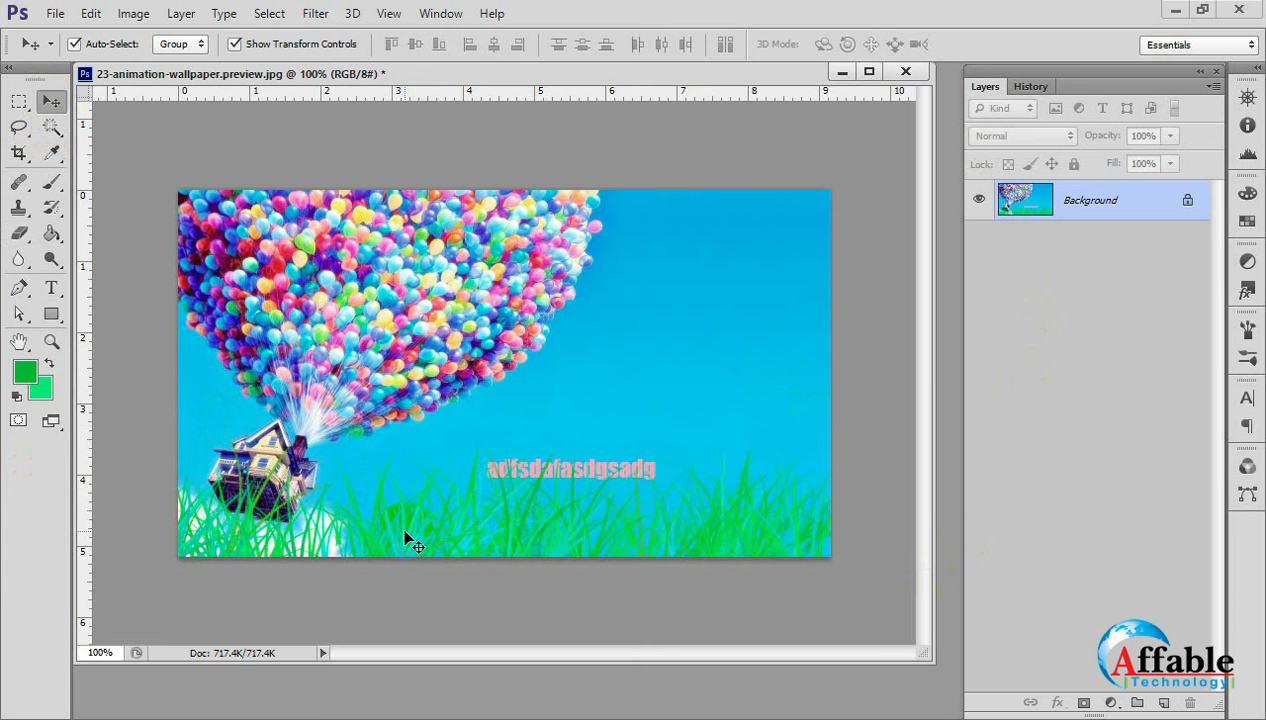
{"action": "left_click", "coordinate": [1031, 86]}
{"action": "left_click", "coordinate": [1043, 112]}
{"action": "left_click", "coordinate": [985, 87]}
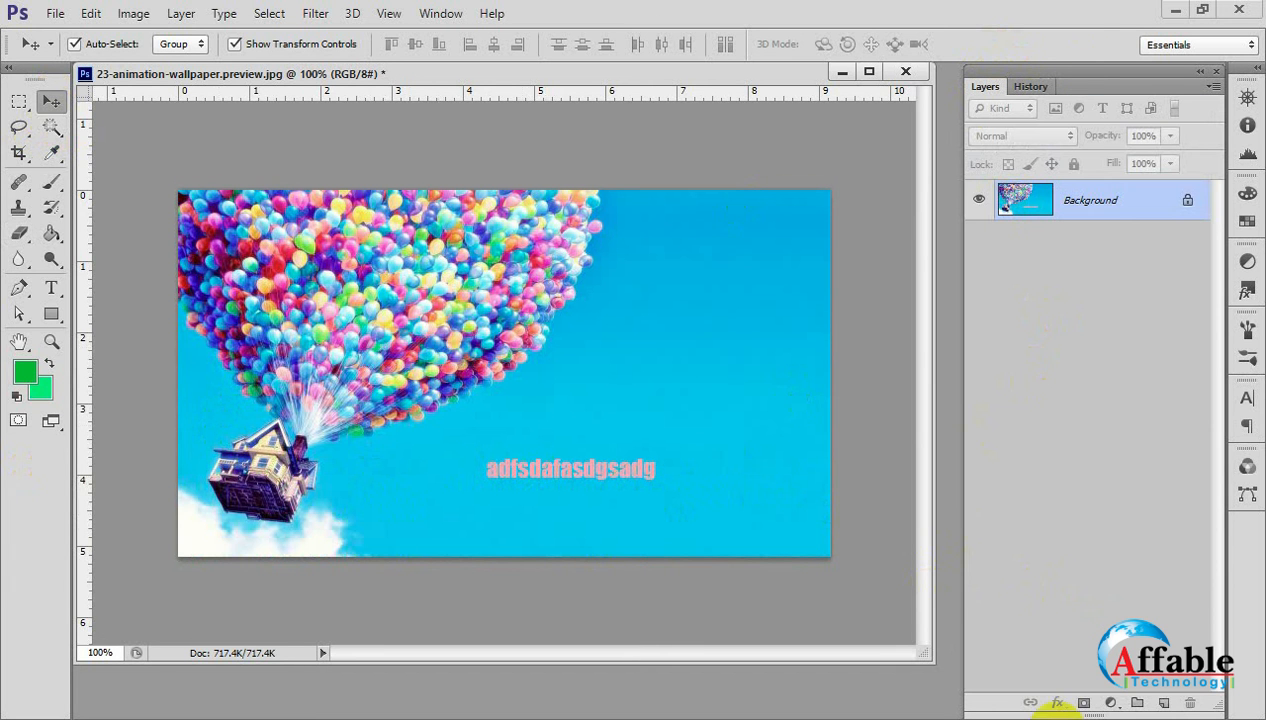
Convert the locked Background into a regular layer named Layer 0.
{"action": "double_click", "coordinate": [1081, 198]}
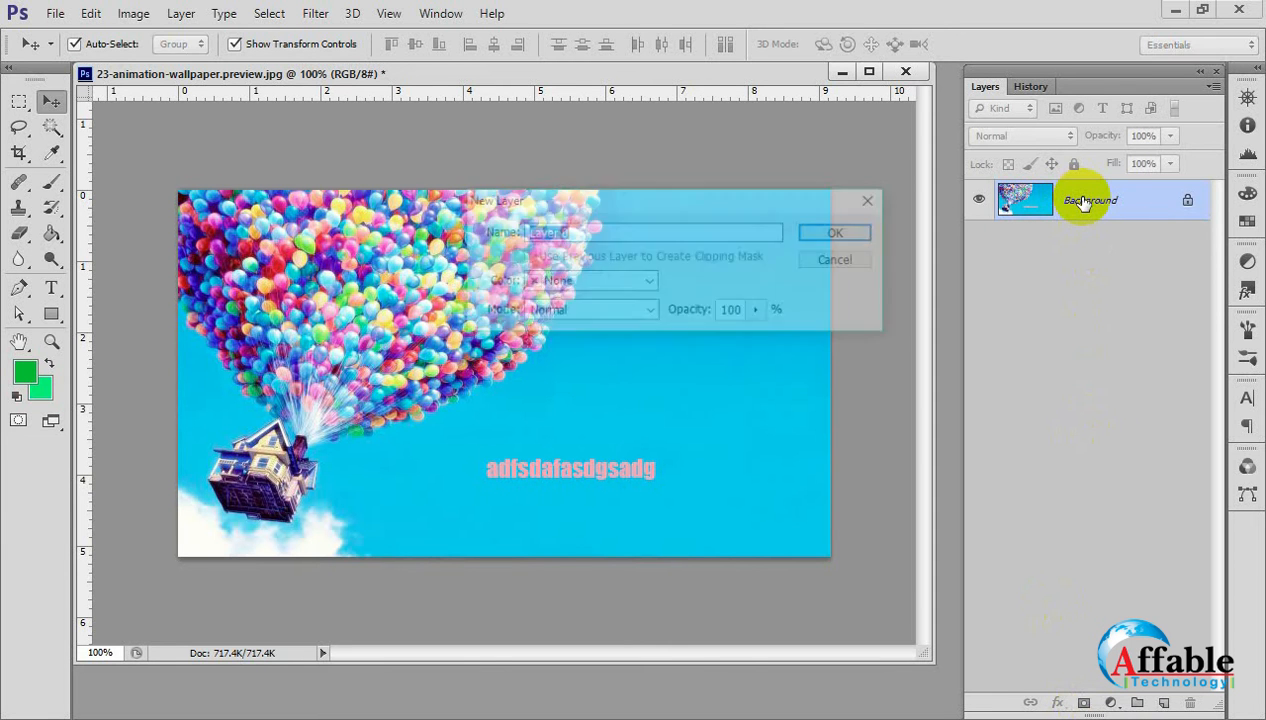
{"action": "left_click", "coordinate": [851, 232]}
{"action": "left_click", "coordinate": [1076, 212]}
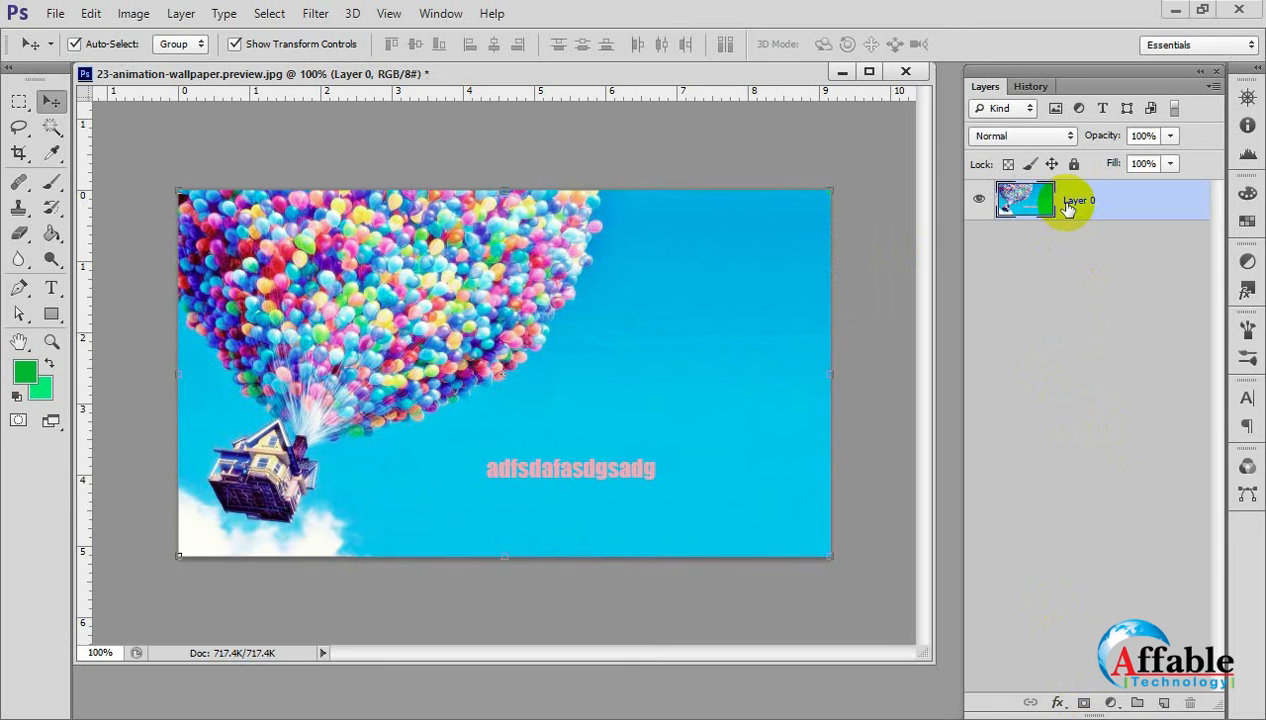
Add a white layer mask to Layer 0 and make the mask the active painting target.
{"action": "left_click", "coordinate": [1083, 704]}
{"action": "left_click", "coordinate": [1050, 272]}
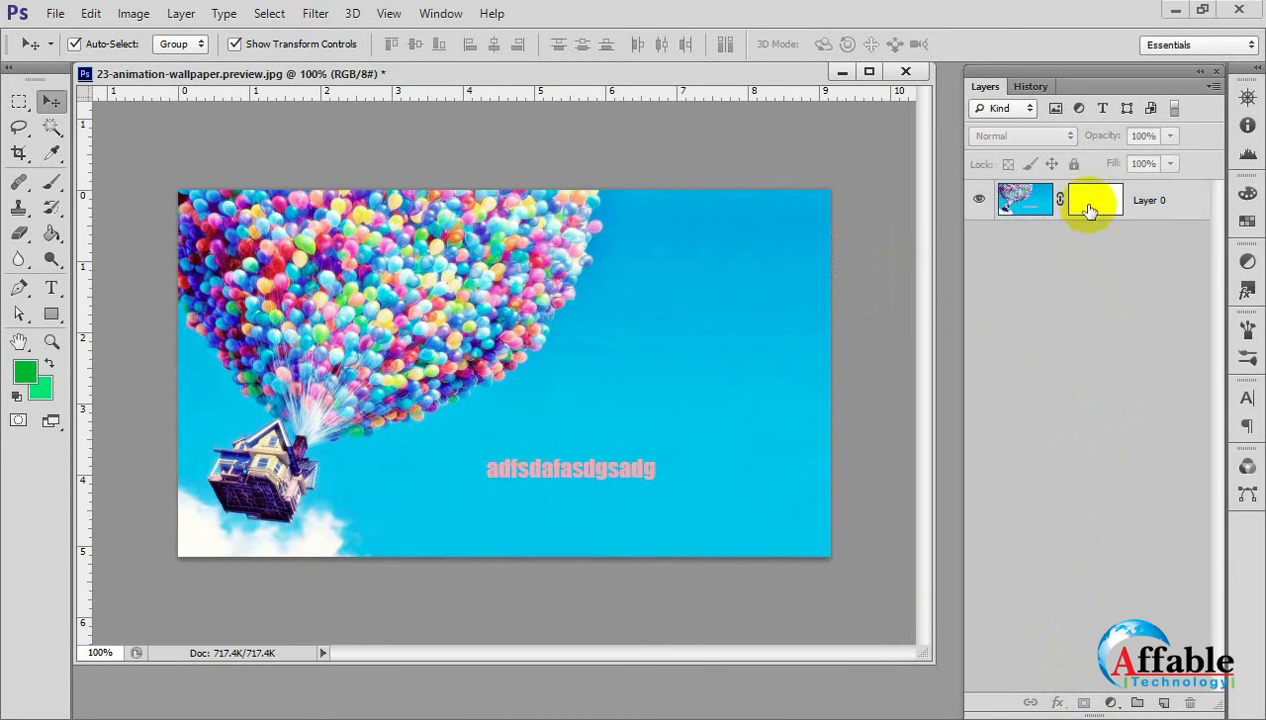
{"action": "left_click", "coordinate": [478, 370]}
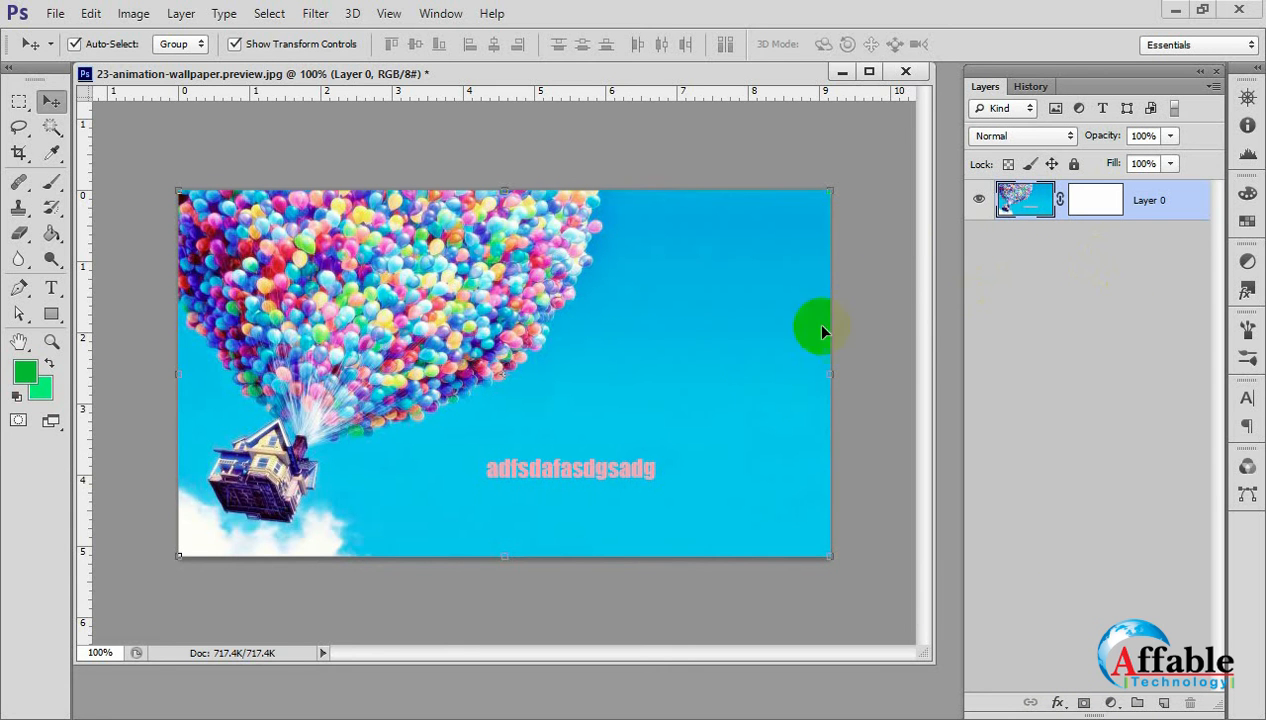
{"action": "left_click", "coordinate": [1099, 200]}
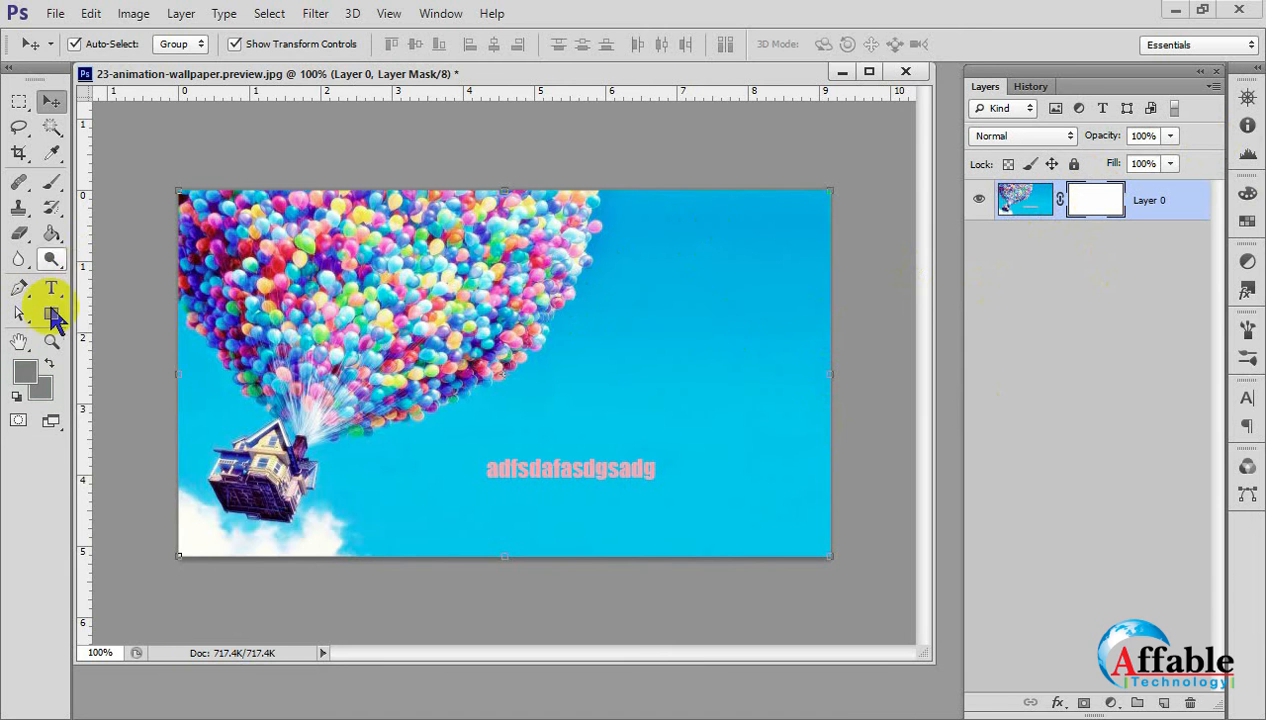
Enlarge the Brush tool's grass tip to 700 px and pick the bright green #2aff00 as the foreground colour for the mask.
{"action": "left_click", "coordinate": [53, 186]}
{"action": "left_click", "coordinate": [53, 183]}
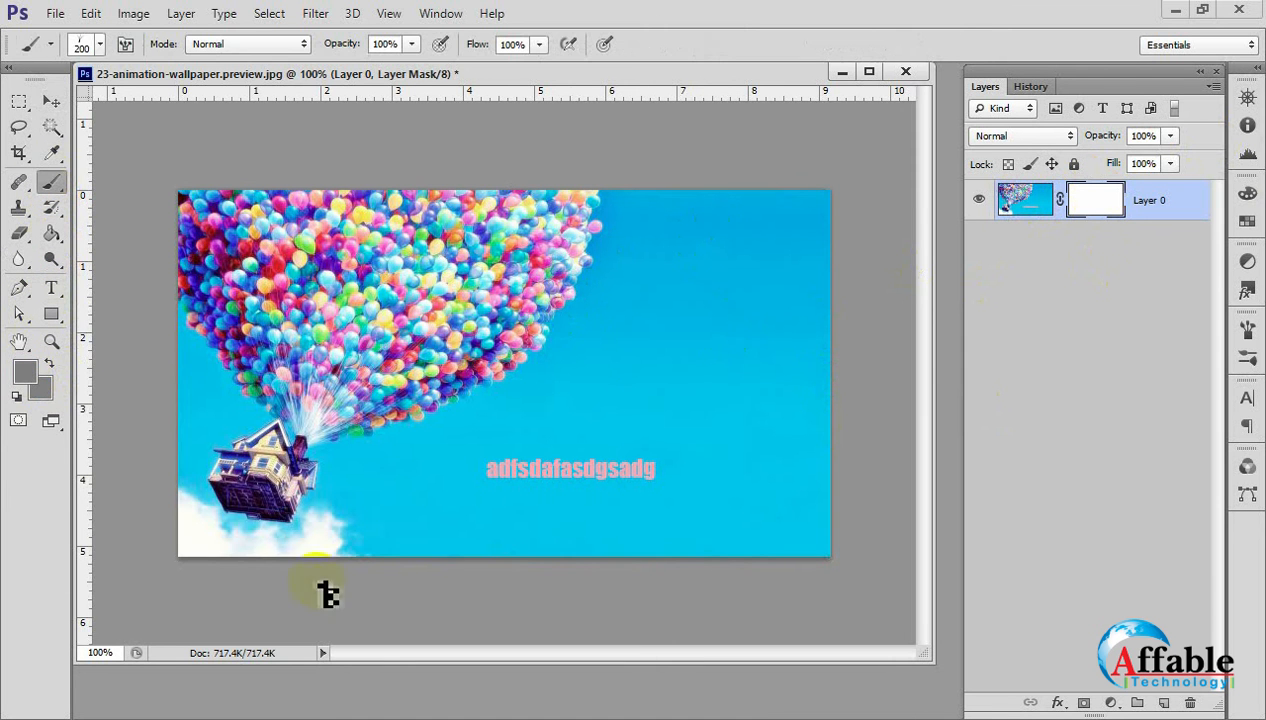
{"action": "key", "text": "bracketright"}
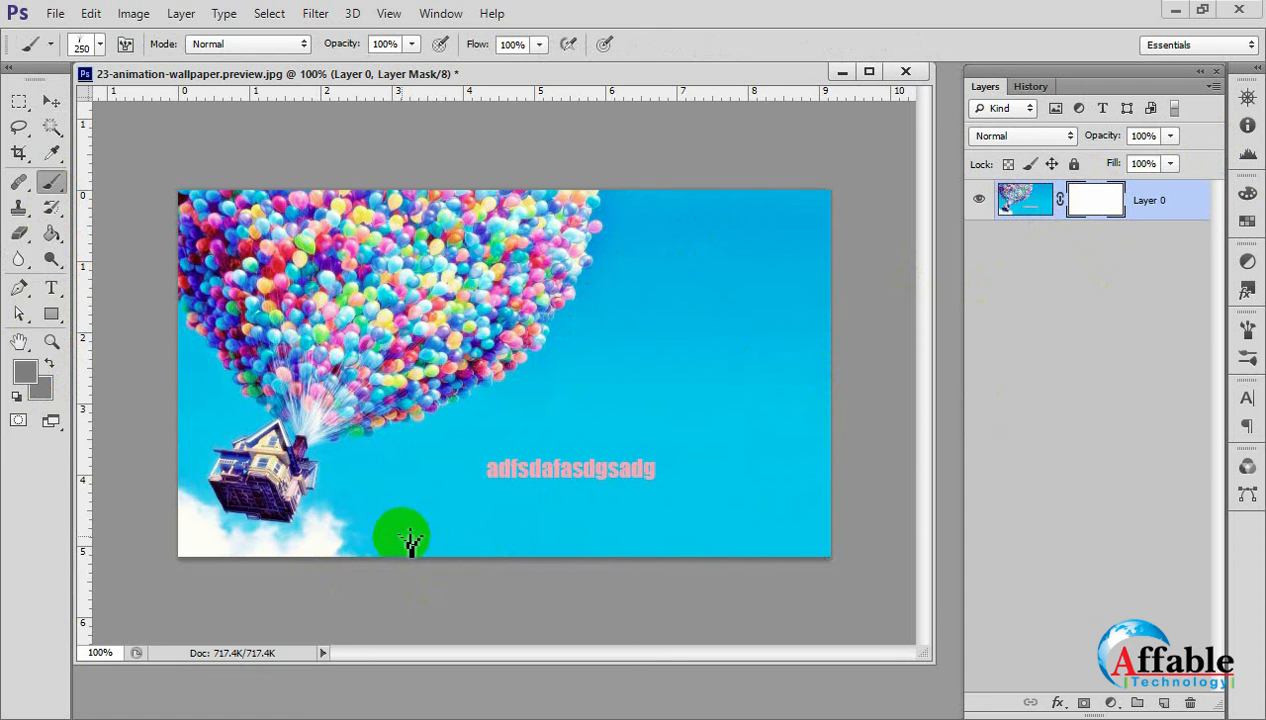
{"action": "left_click", "coordinate": [25, 370]}
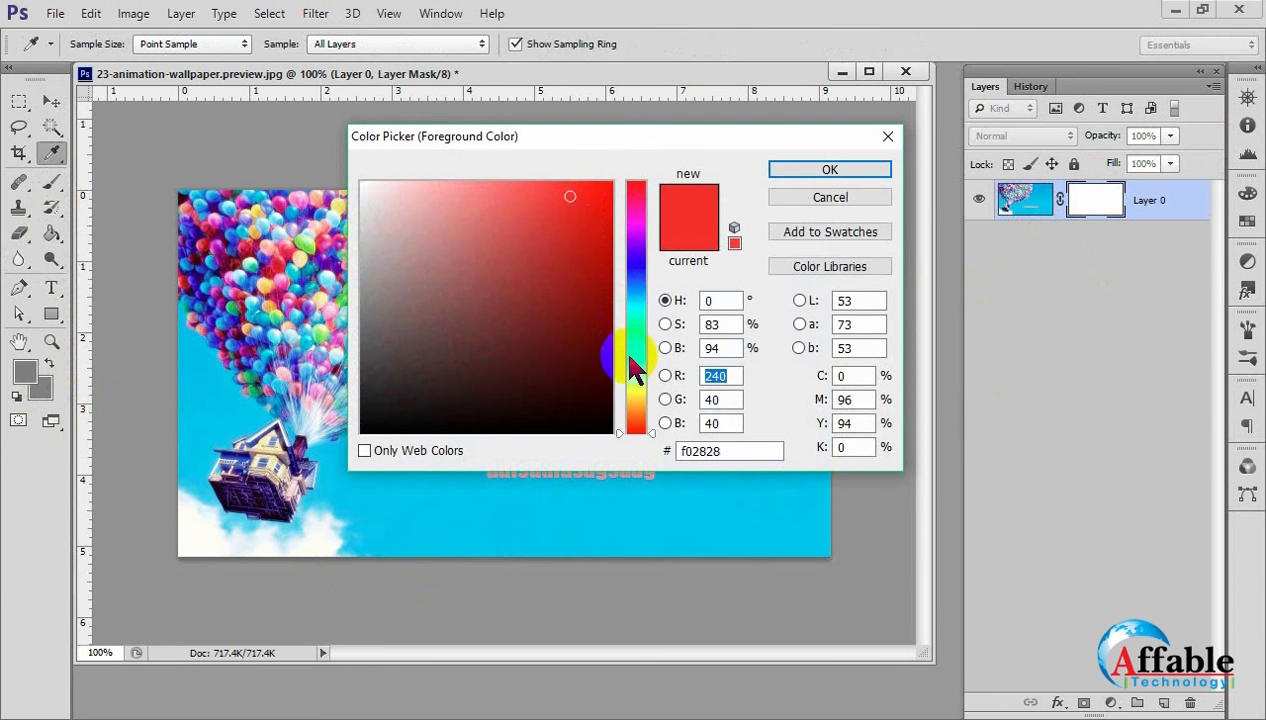
{"action": "left_click", "coordinate": [627, 357]}
{"action": "left_click_drag", "start_coordinate": [566, 194], "coordinate": [613, 181]}
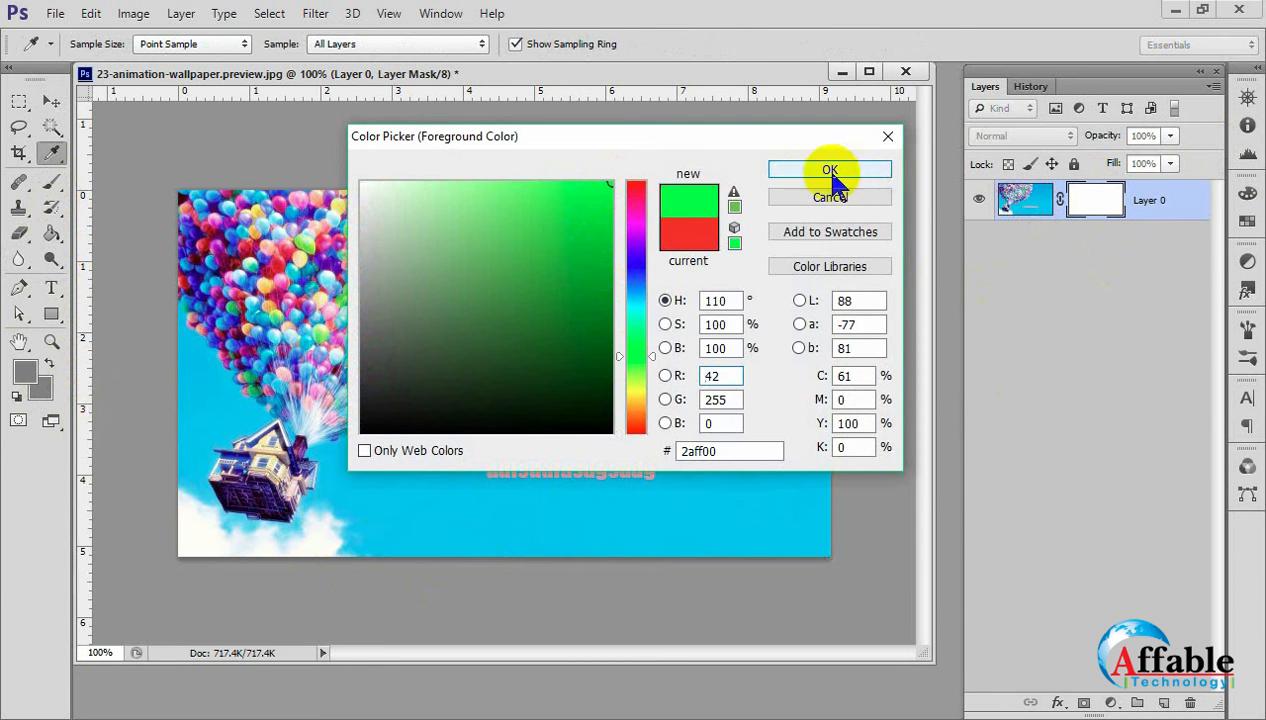
{"action": "left_click", "coordinate": [832, 172]}
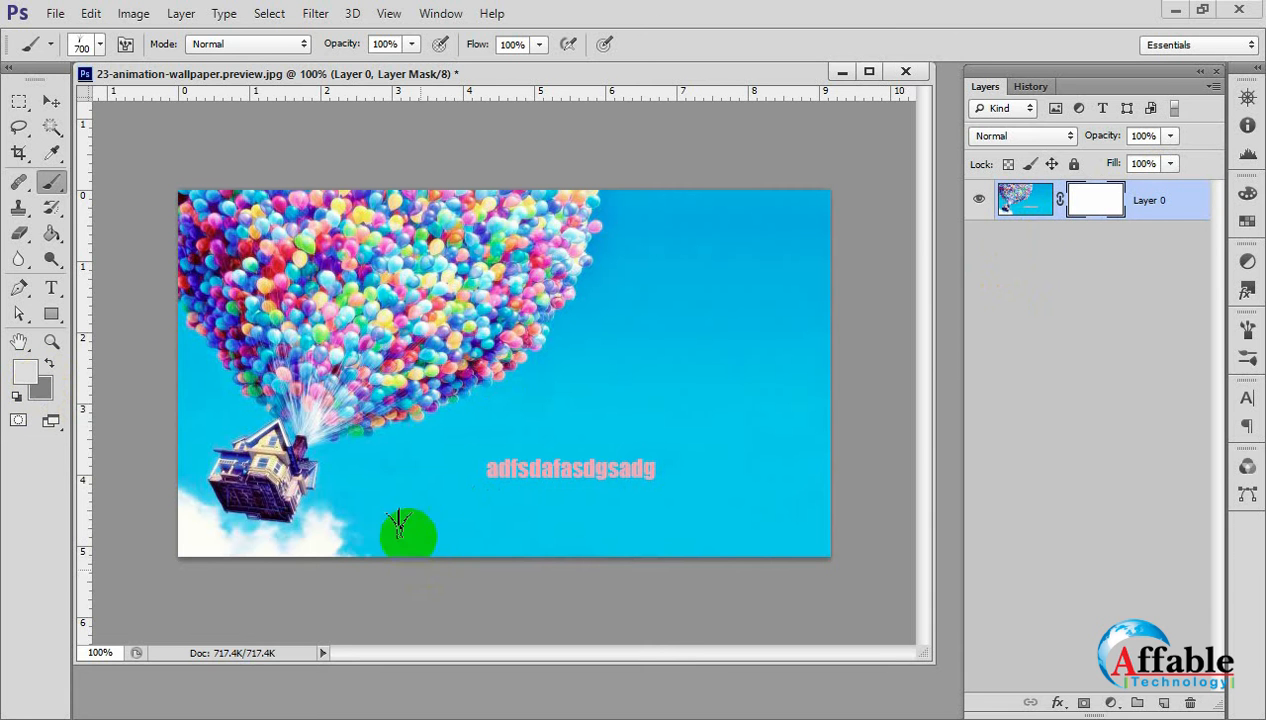
Paint large grass blades across the lower part of the layer mask, and undo the stroke.
{"action": "left_click_drag", "start_coordinate": [345, 527], "coordinate": [870, 517]}
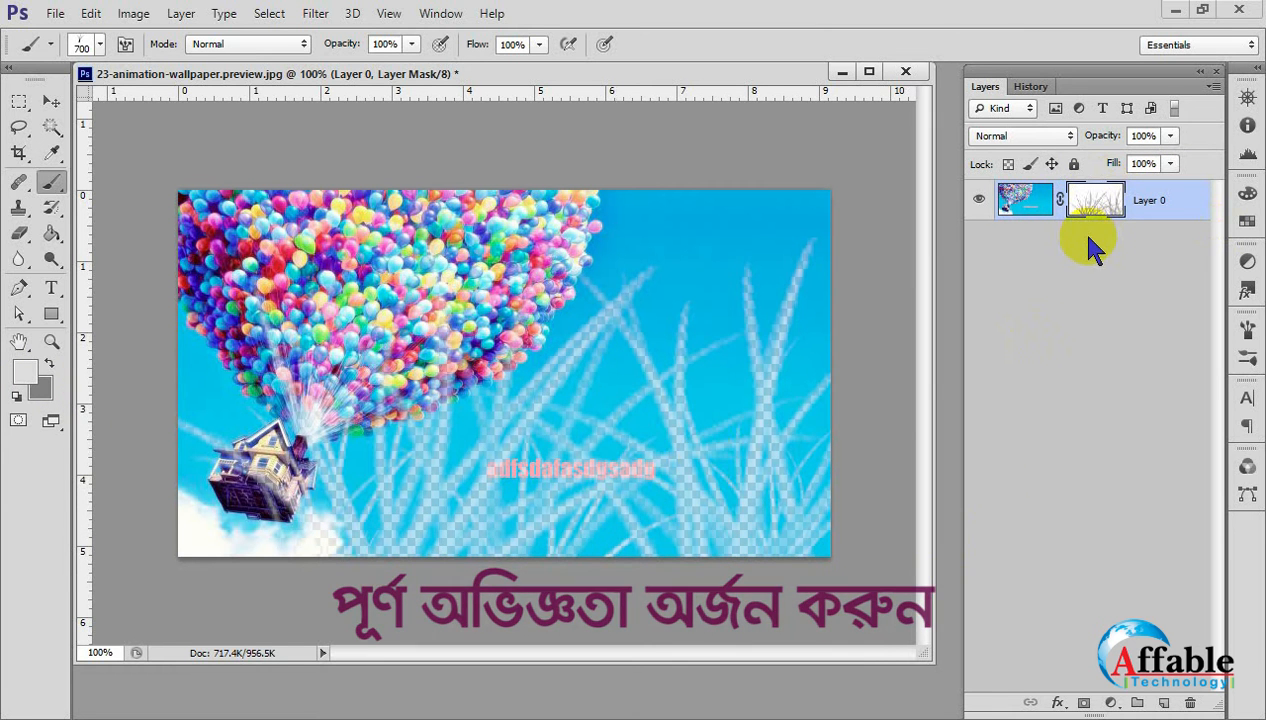
{"action": "key", "text": "ctrl+z"}
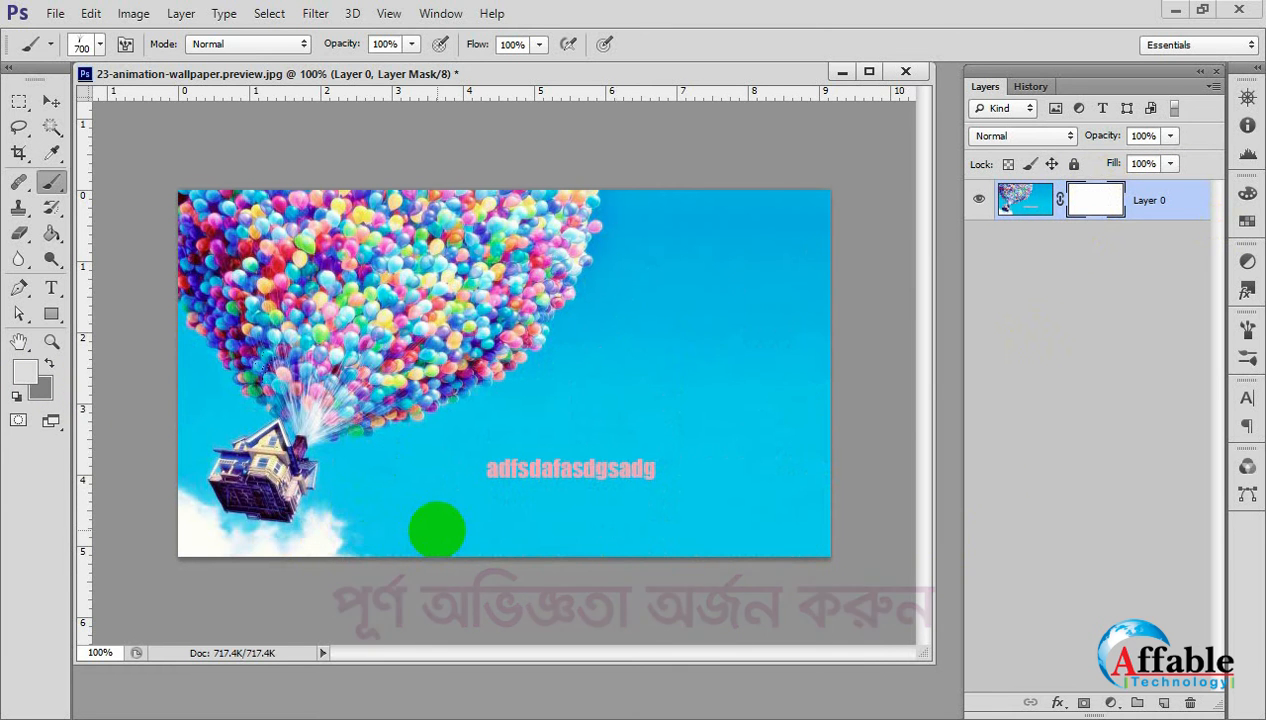
Reduce the brush to 250 px, target Layer 0's image instead of its mask, and paint green grass along the bottom edge.
{"action": "key", "text": "bracketleft"}
{"action": "key", "text": "bracketleft"}
{"action": "key", "text": "bracketleft"}
{"action": "key", "text": "bracketleft"}
{"action": "key", "text": "bracketleft"}
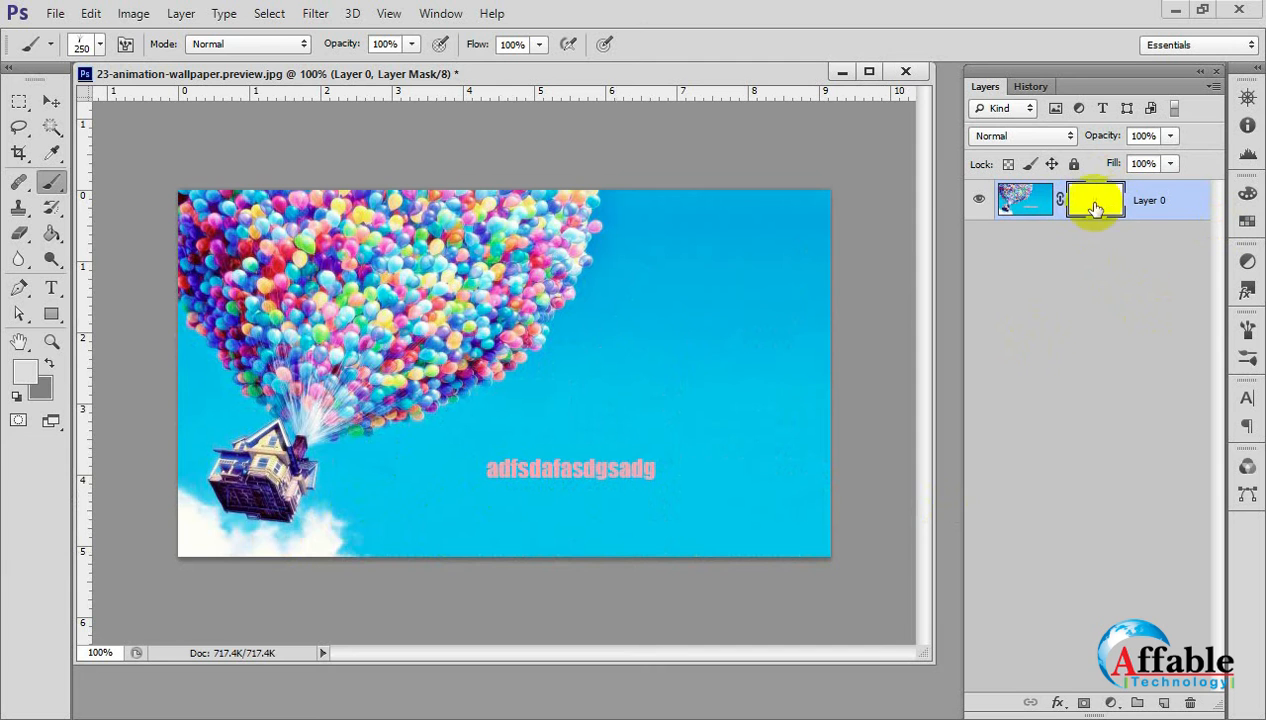
{"action": "left_click", "coordinate": [1021, 208]}
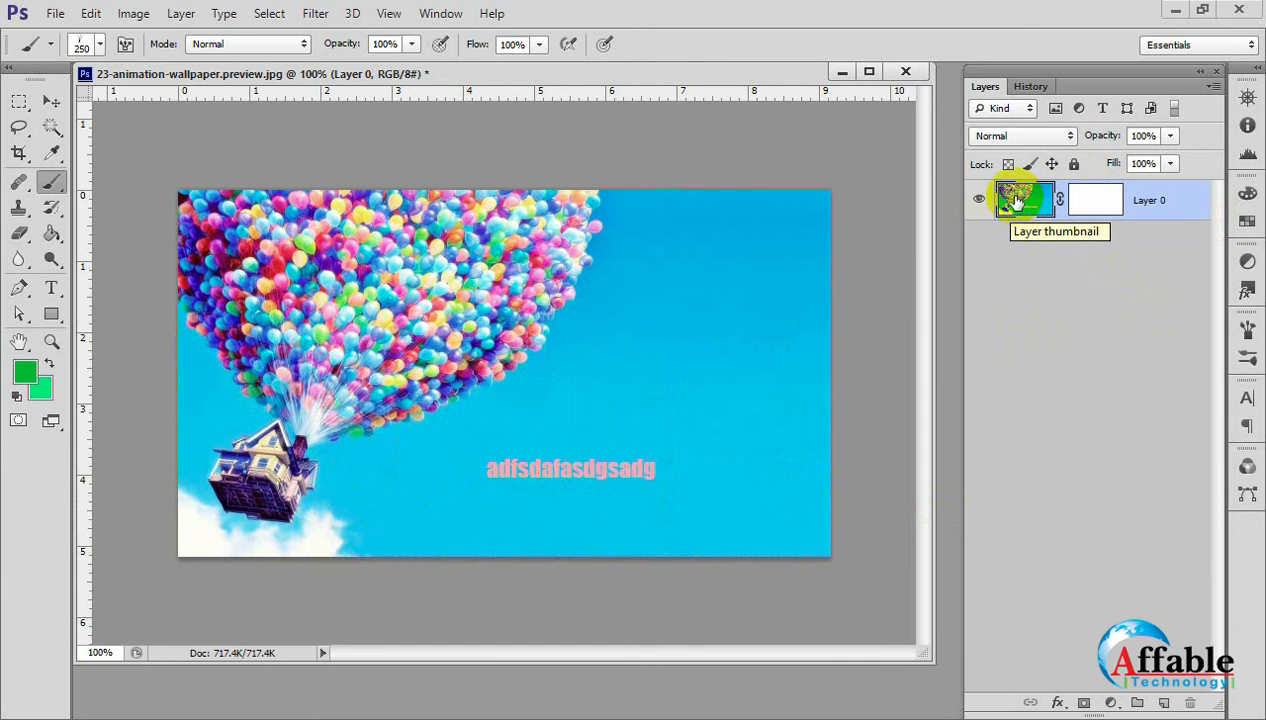
{"action": "left_click", "coordinate": [1090, 210]}
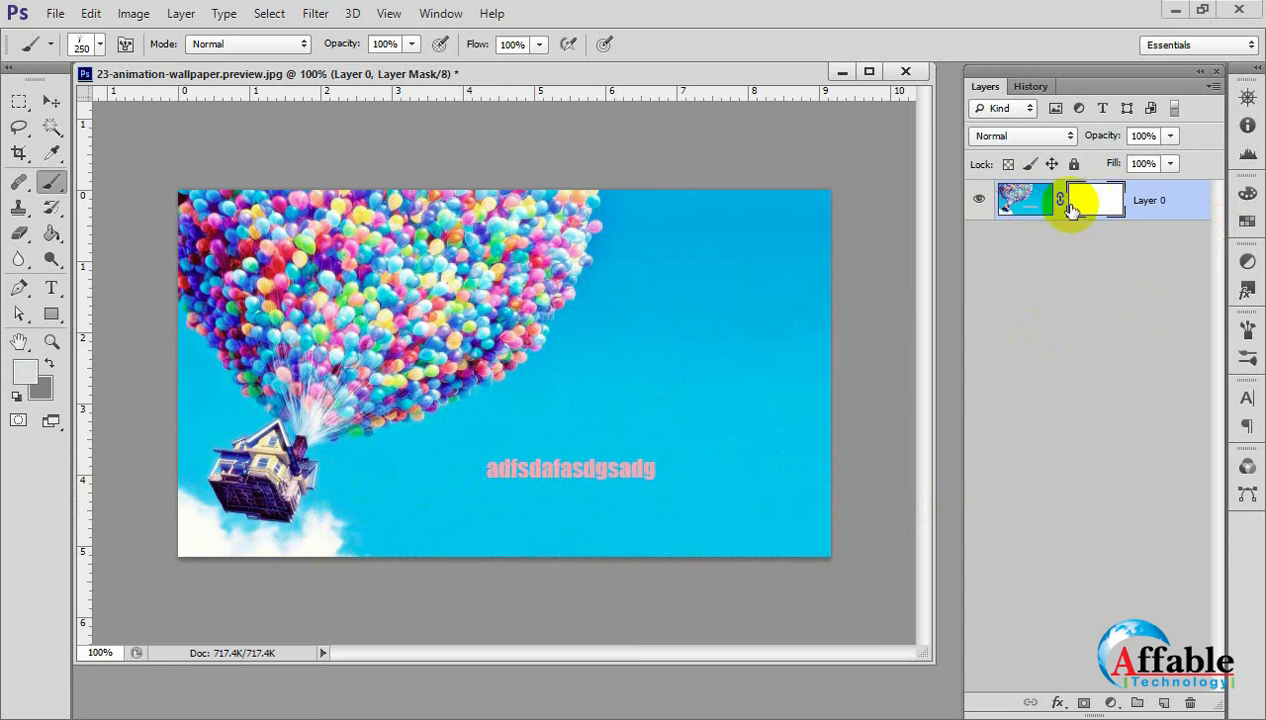
{"action": "left_click", "coordinate": [1035, 208]}
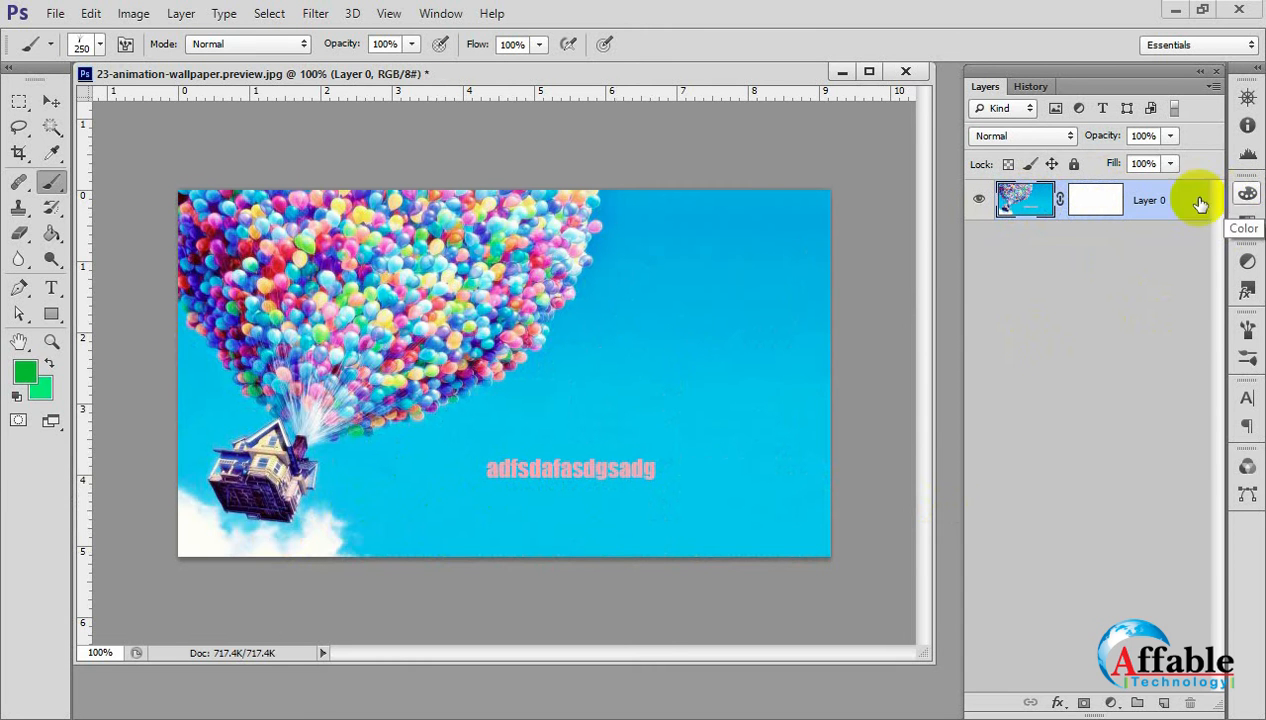
{"action": "left_click", "coordinate": [1100, 200]}
{"action": "left_click", "coordinate": [1010, 200]}
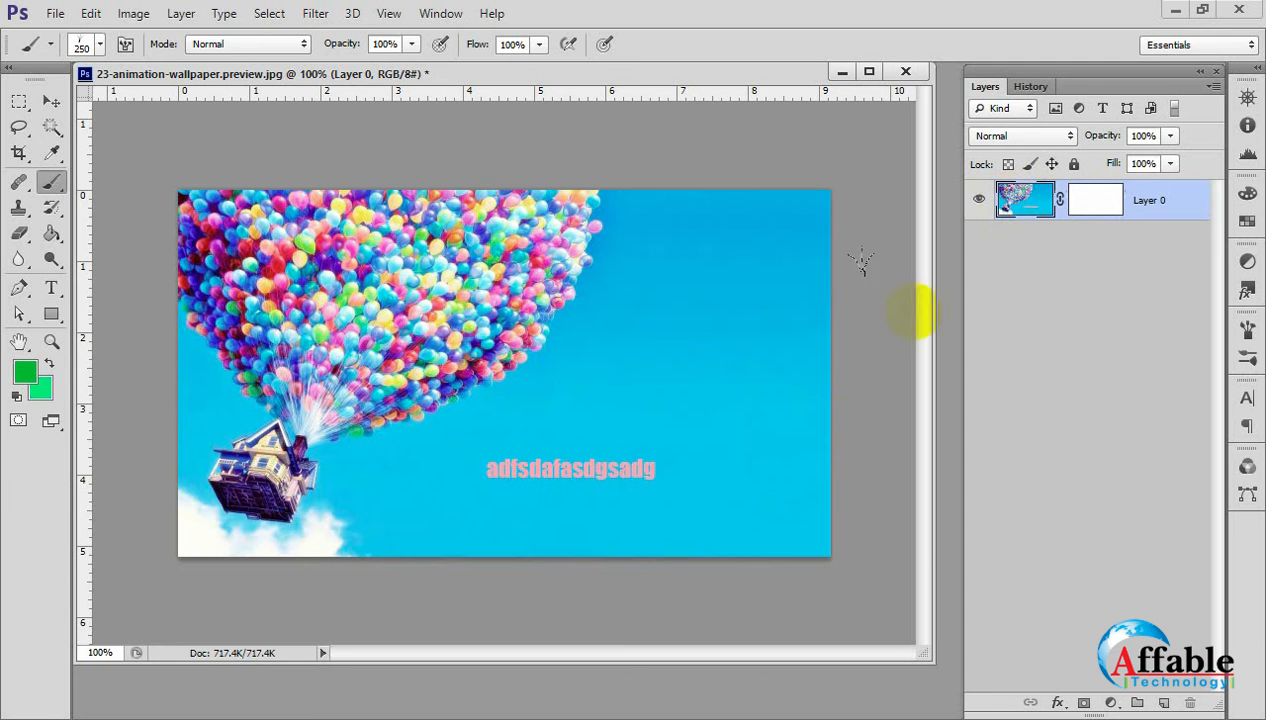
{"action": "left_click", "coordinate": [1036, 211]}
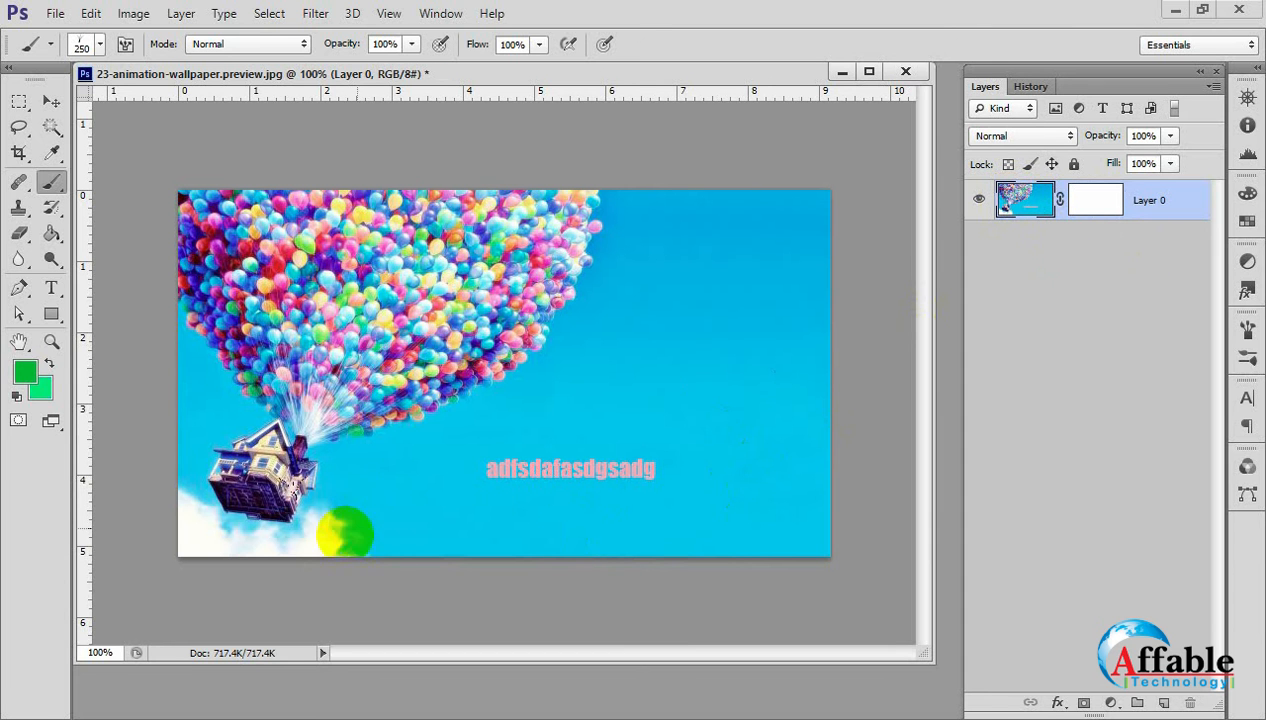
{"action": "mouse_move", "coordinate": [345, 531]}
{"action": "left_mouse_down"}
{"action": "mouse_move", "coordinate": [820, 523]}
{"action": "mouse_move", "coordinate": [240, 537]}
{"action": "left_mouse_up"}
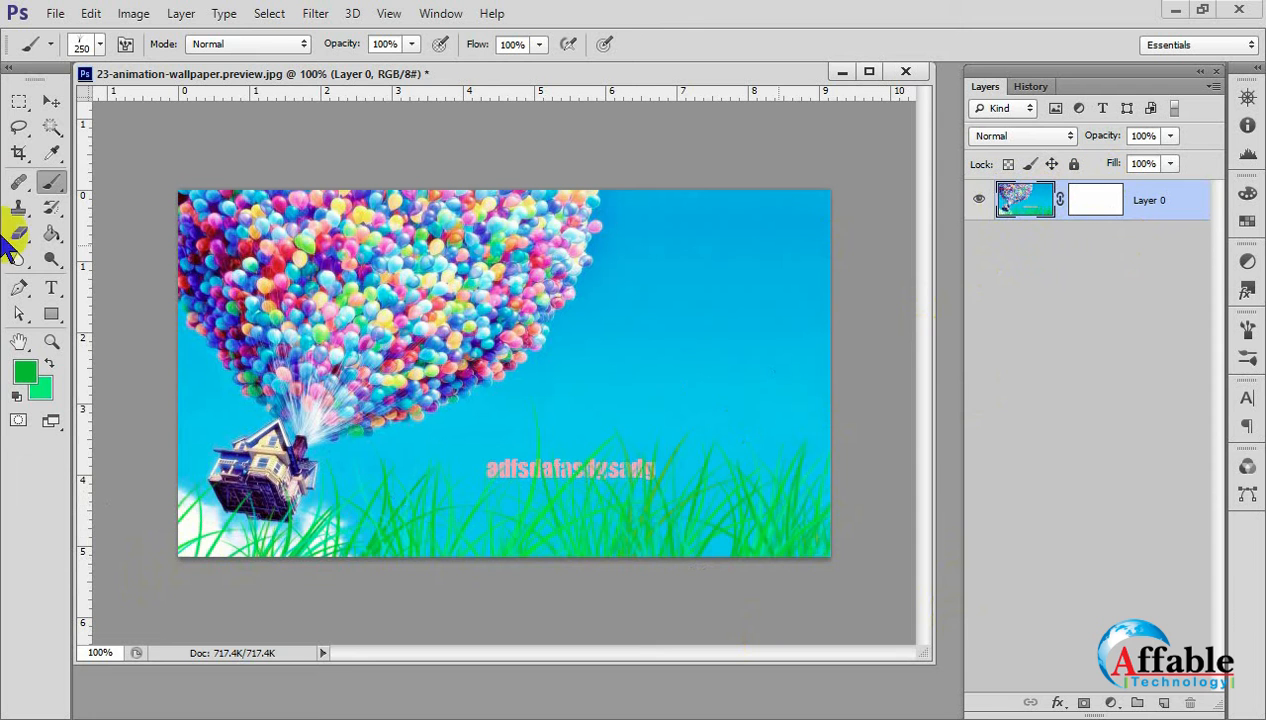
Switch to the Move tool and revert the document to the Add Layer Mask history state, removing the green grass.
{"action": "left_click", "coordinate": [51, 101]}
{"action": "left_click", "coordinate": [613, 353]}
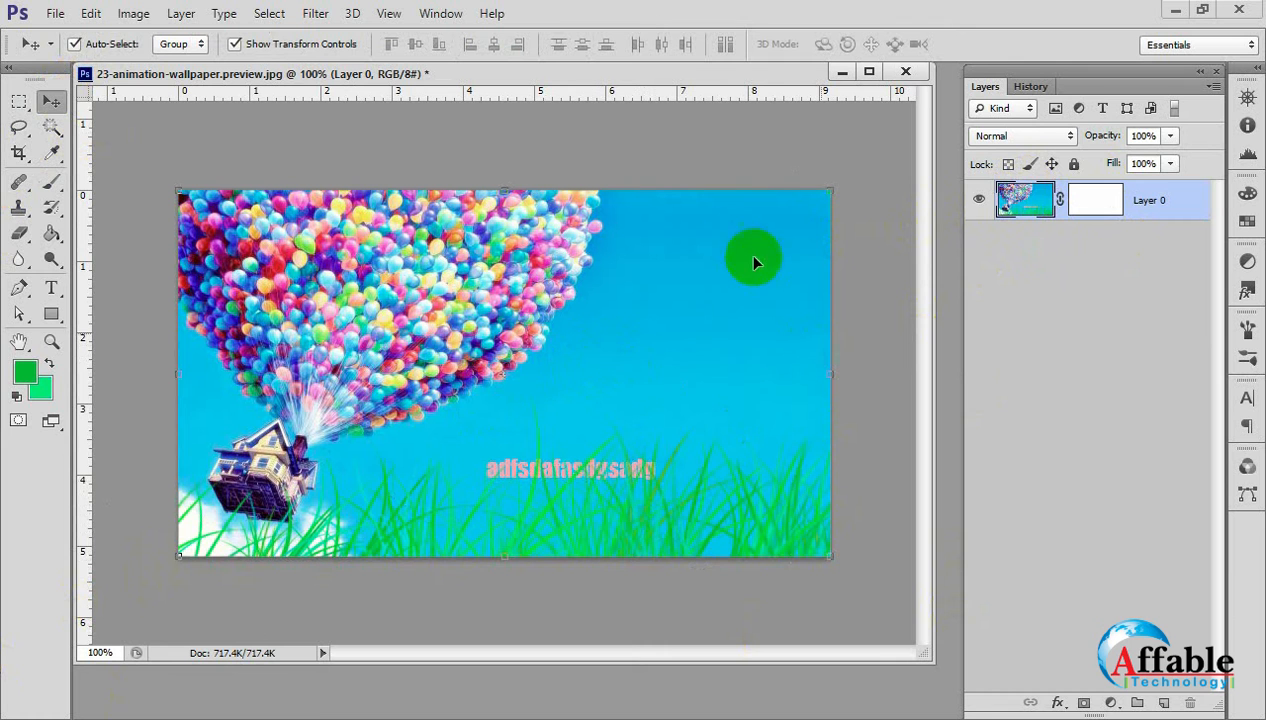
{"action": "left_click", "coordinate": [1031, 87]}
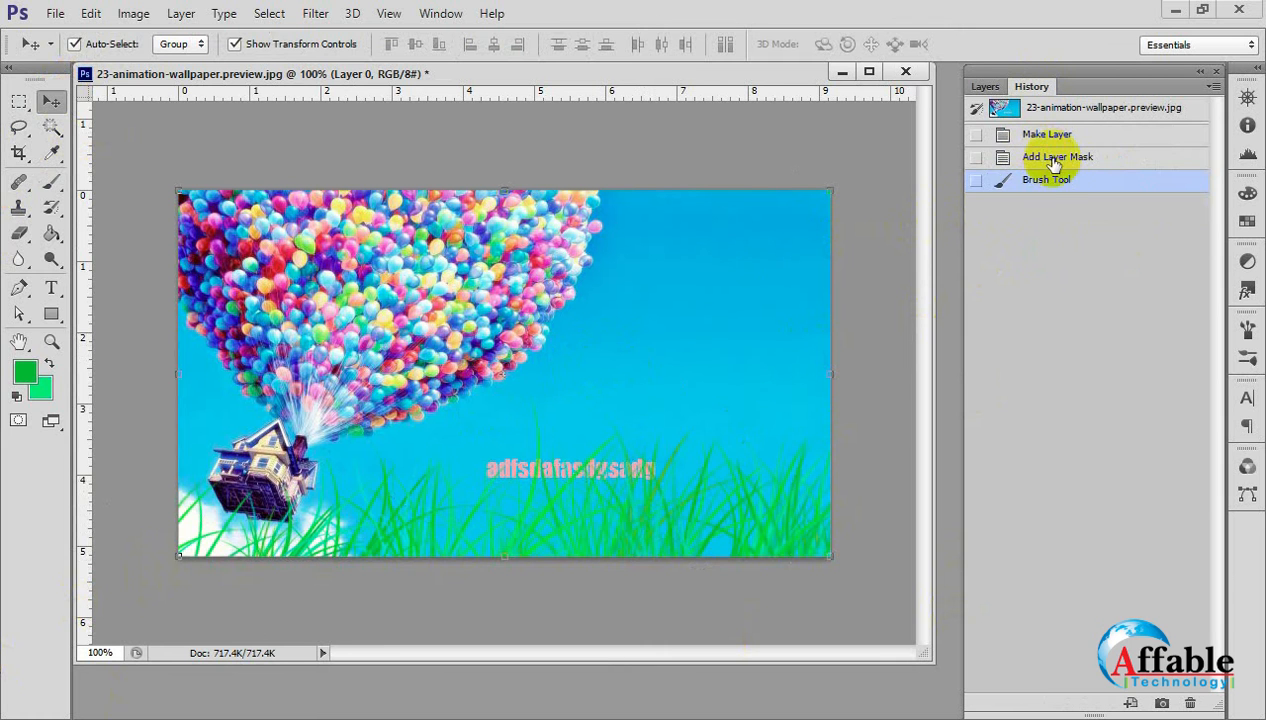
{"action": "left_click", "coordinate": [1040, 158]}
{"action": "left_click", "coordinate": [985, 87]}
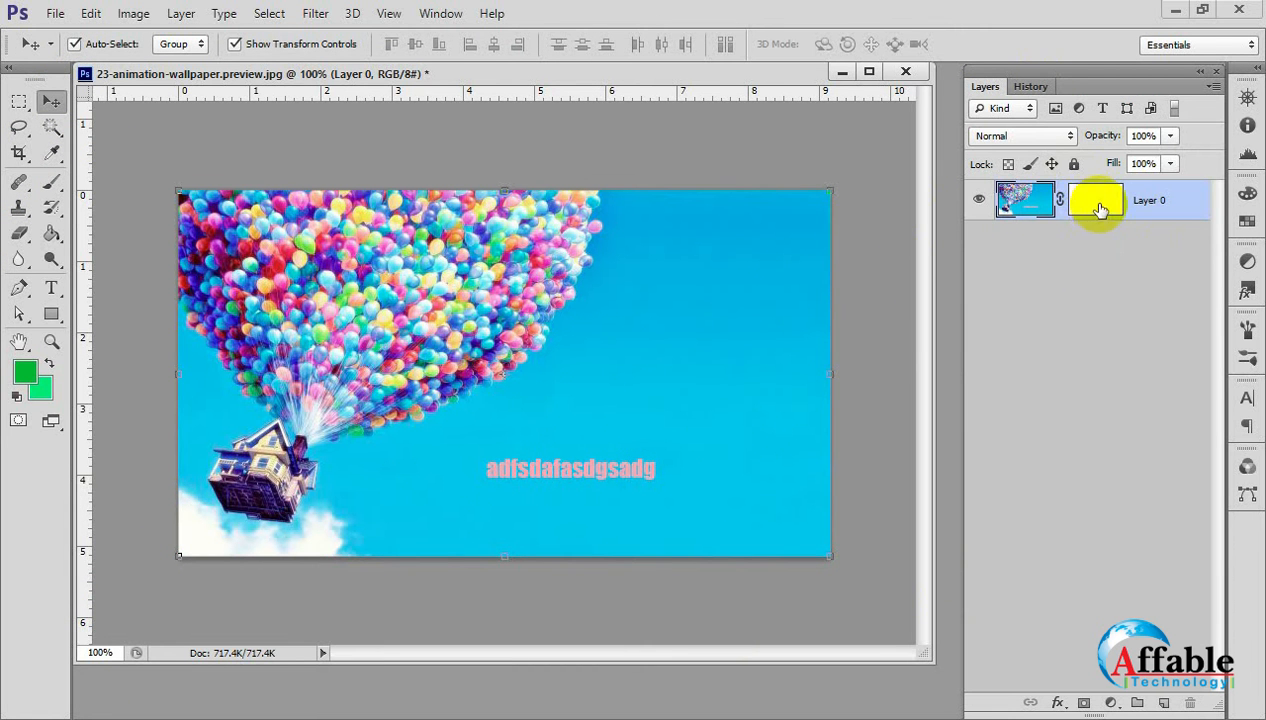
Target Layer 0's mask, paint 250 px grass blades on it along the bottom edge, and switch to the Move tool.
{"action": "left_click", "coordinate": [1100, 208]}
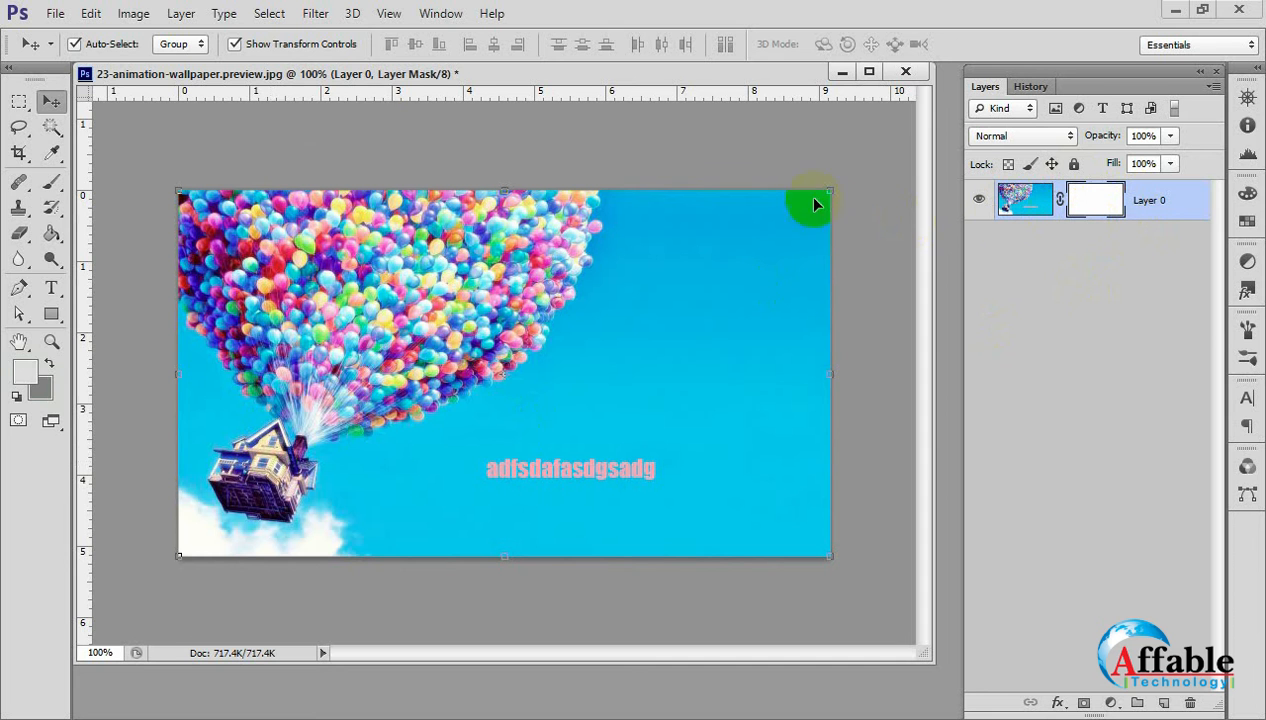
{"action": "left_click", "coordinate": [52, 183]}
{"action": "mouse_move", "coordinate": [200, 535]}
{"action": "left_mouse_down"}
{"action": "mouse_move", "coordinate": [757, 512]}
{"action": "mouse_move", "coordinate": [676, 500]}
{"action": "left_mouse_up"}
{"action": "mouse_move", "coordinate": [252, 557]}
{"action": "left_mouse_down"}
{"action": "mouse_move", "coordinate": [96, 611]}
{"action": "mouse_move", "coordinate": [667, 551]}
{"action": "mouse_move", "coordinate": [967, 577]}
{"action": "left_mouse_up"}
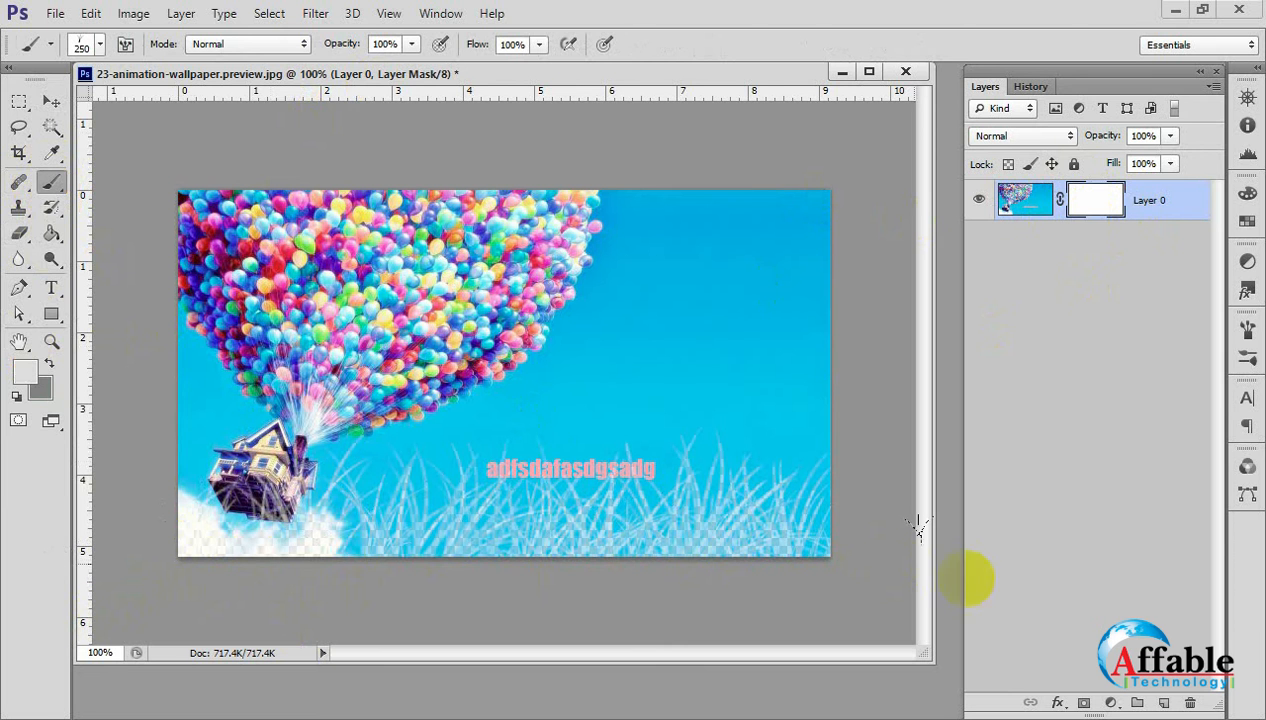
{"action": "left_click", "coordinate": [52, 102]}
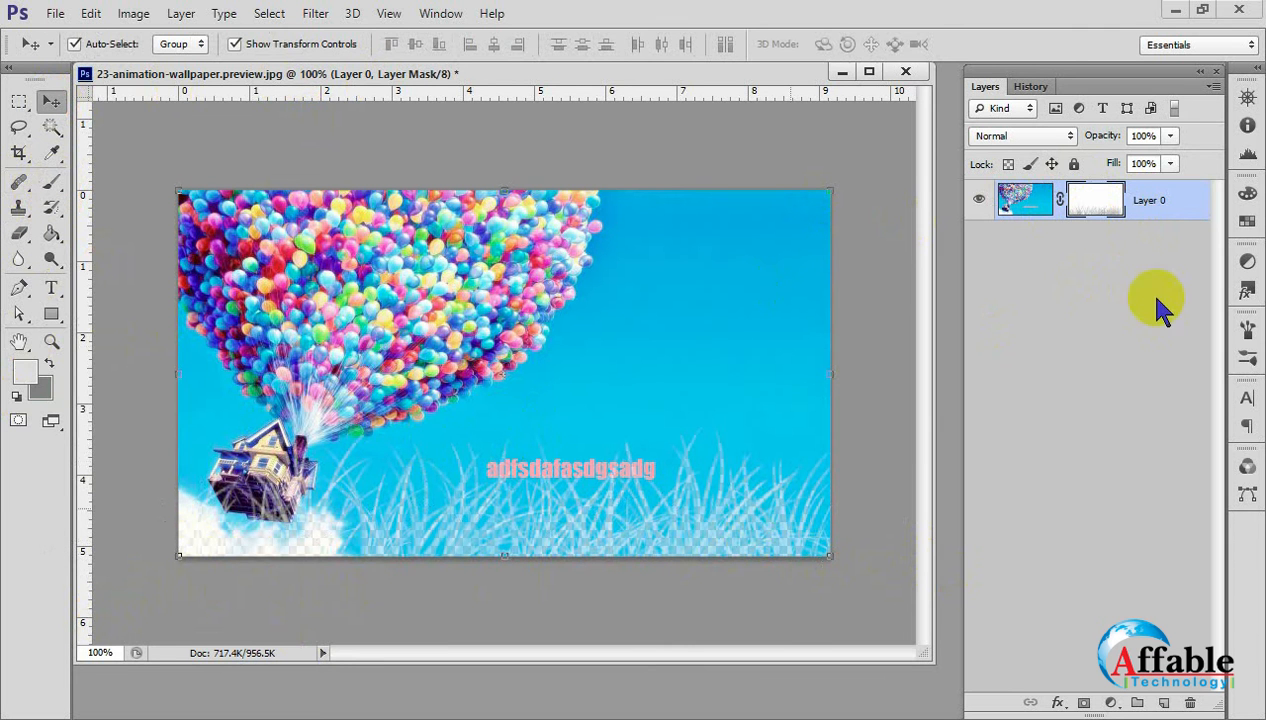
Try to scale Layer 0 and its linked mask together from the upper-left corner, and cancel the transform.
{"action": "left_click", "coordinate": [1028, 200]}
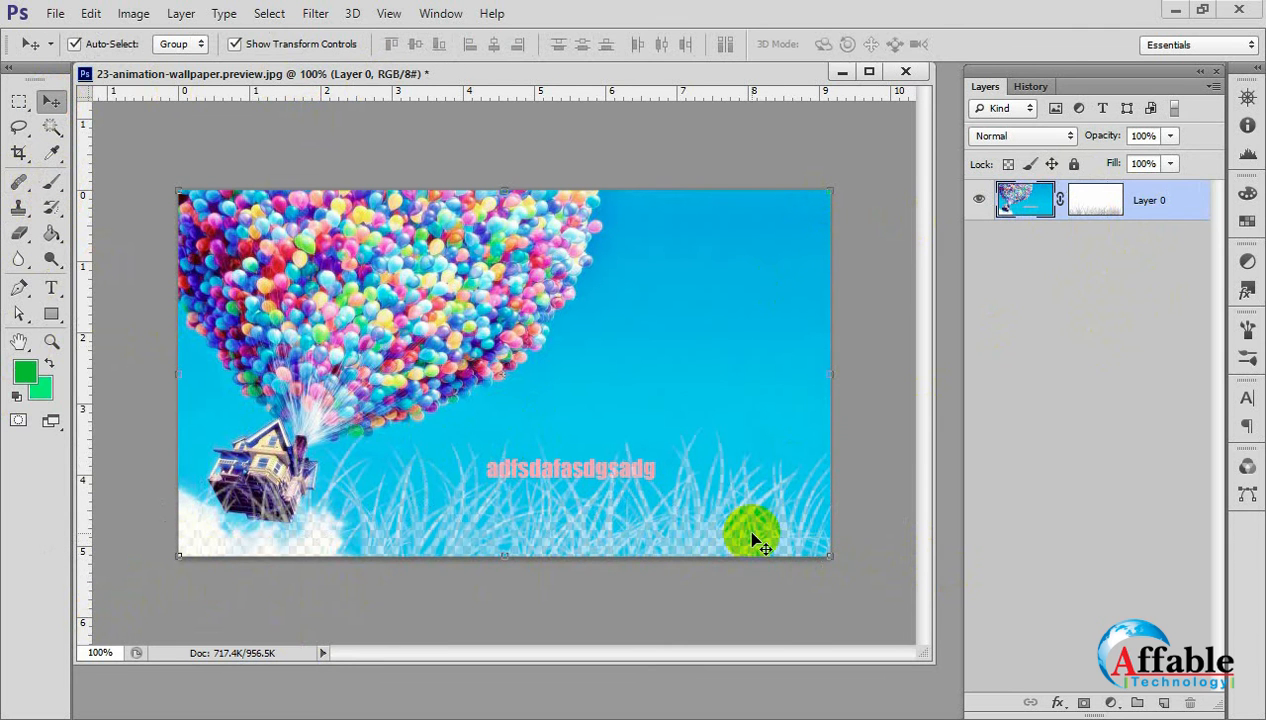
{"action": "left_click", "coordinate": [1093, 200]}
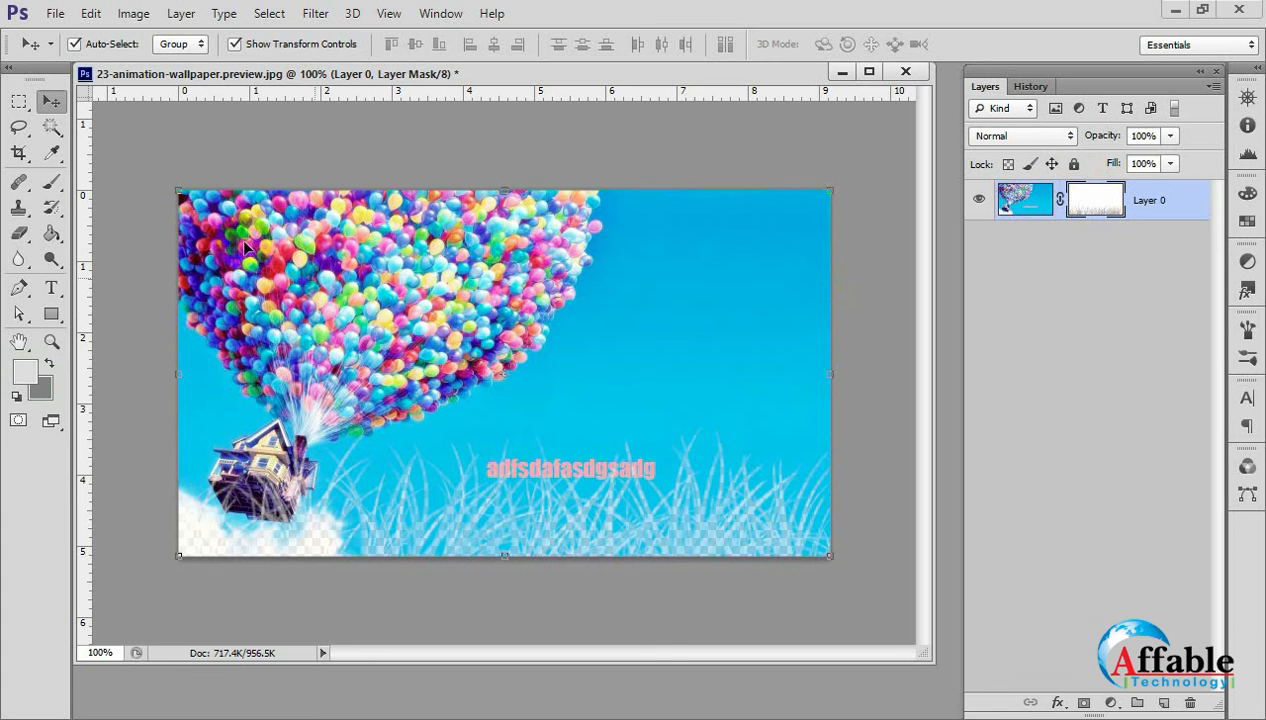
{"action": "left_click_drag", "start_coordinate": [178, 190], "coordinate": [275, 258]}
{"action": "key", "text": "ctrl+z"}
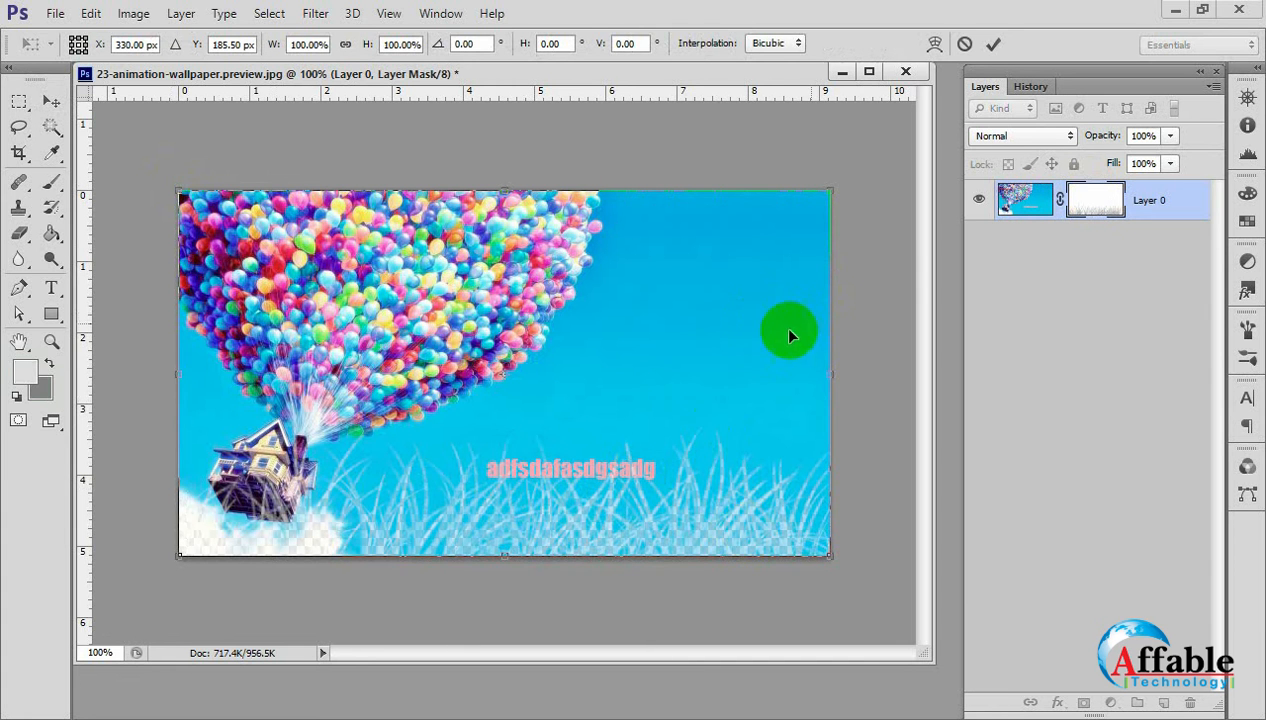
{"action": "key", "text": "Escape"}
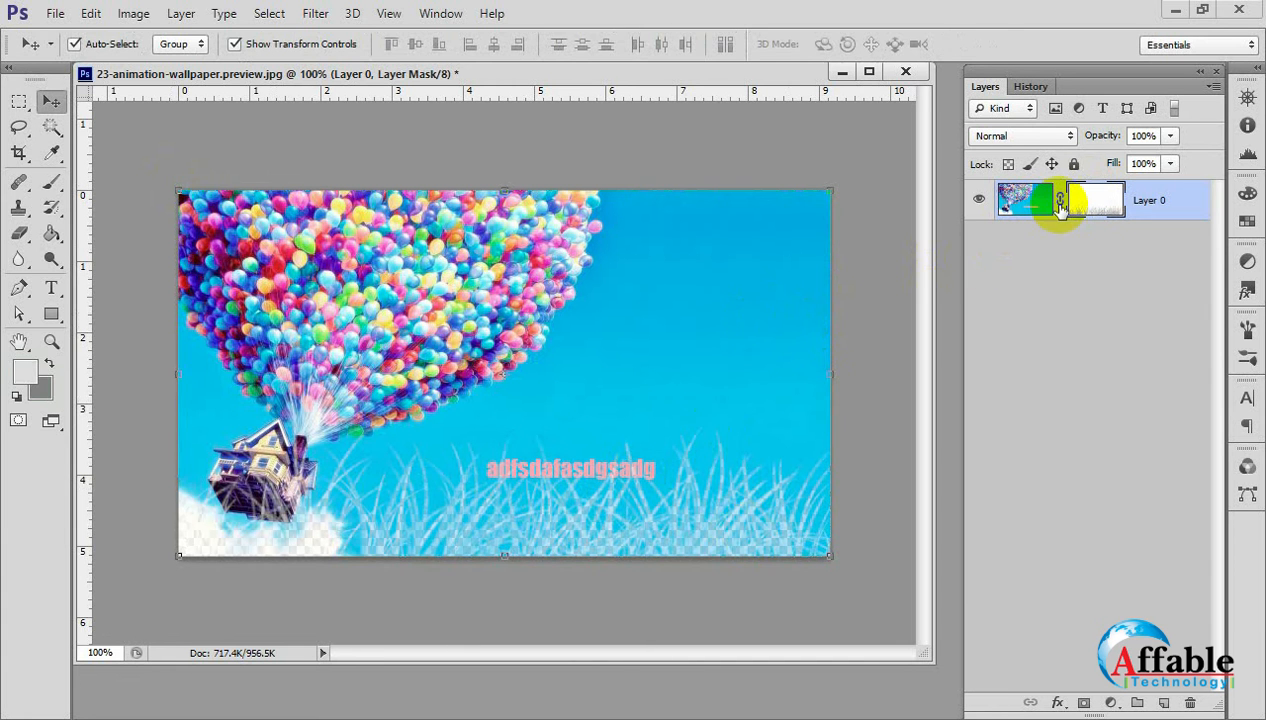
Unlink the mask from Layer 0's image, shorten the mask's grass slightly at full width, and relink the mask.
{"action": "left_click", "coordinate": [1060, 203]}
{"action": "left_click", "coordinate": [1097, 195]}
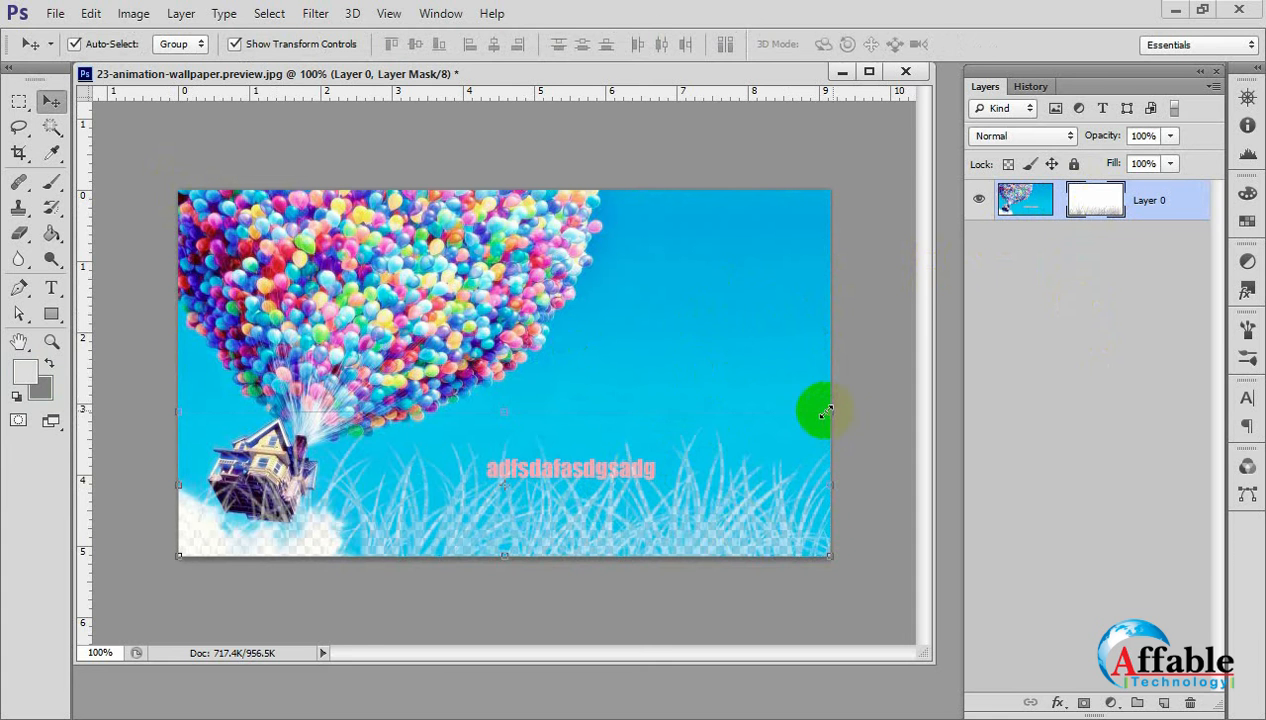
{"action": "mouse_move", "coordinate": [826, 411]}
{"action": "left_mouse_down"}
{"action": "mouse_move", "coordinate": [719, 420]}
{"action": "mouse_move", "coordinate": [828, 428]}
{"action": "left_mouse_up"}
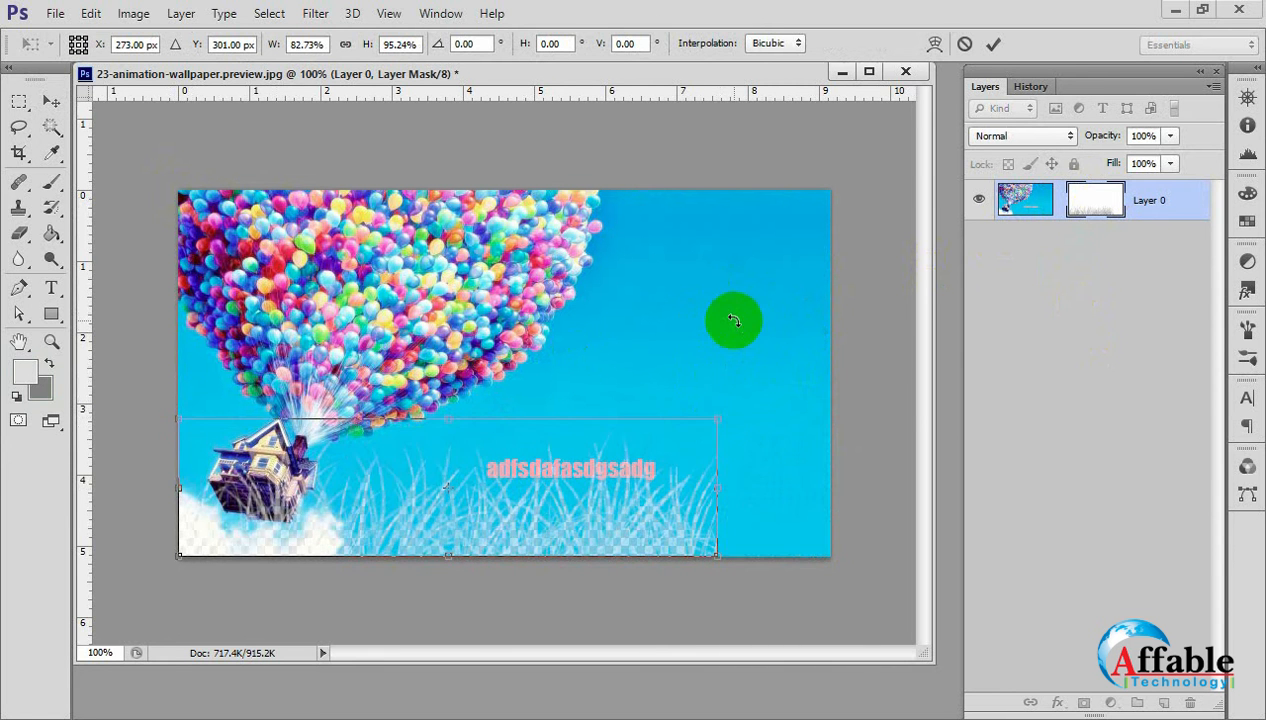
{"action": "key", "text": "Return"}
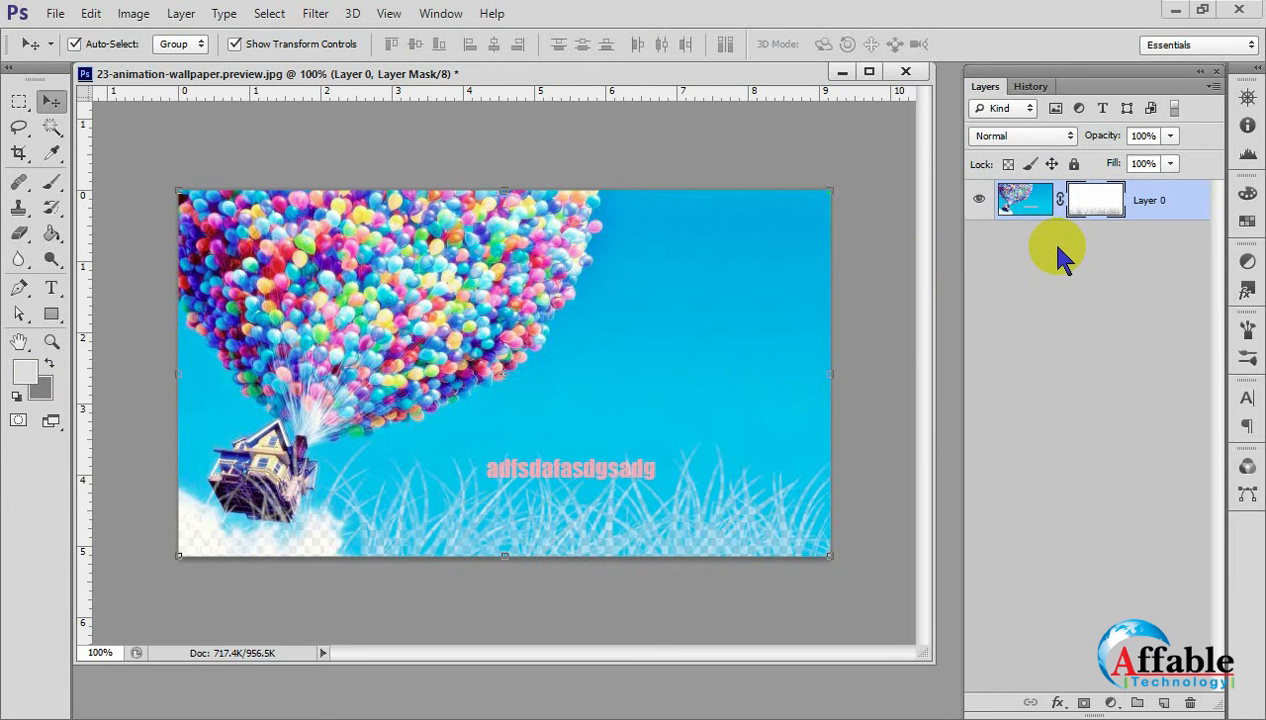
{"action": "left_click", "coordinate": [1058, 248]}
Compare targeting Layer 0's image and its linked mask, and check the image's free transform bounds.
{"action": "left_click", "coordinate": [1101, 199]}
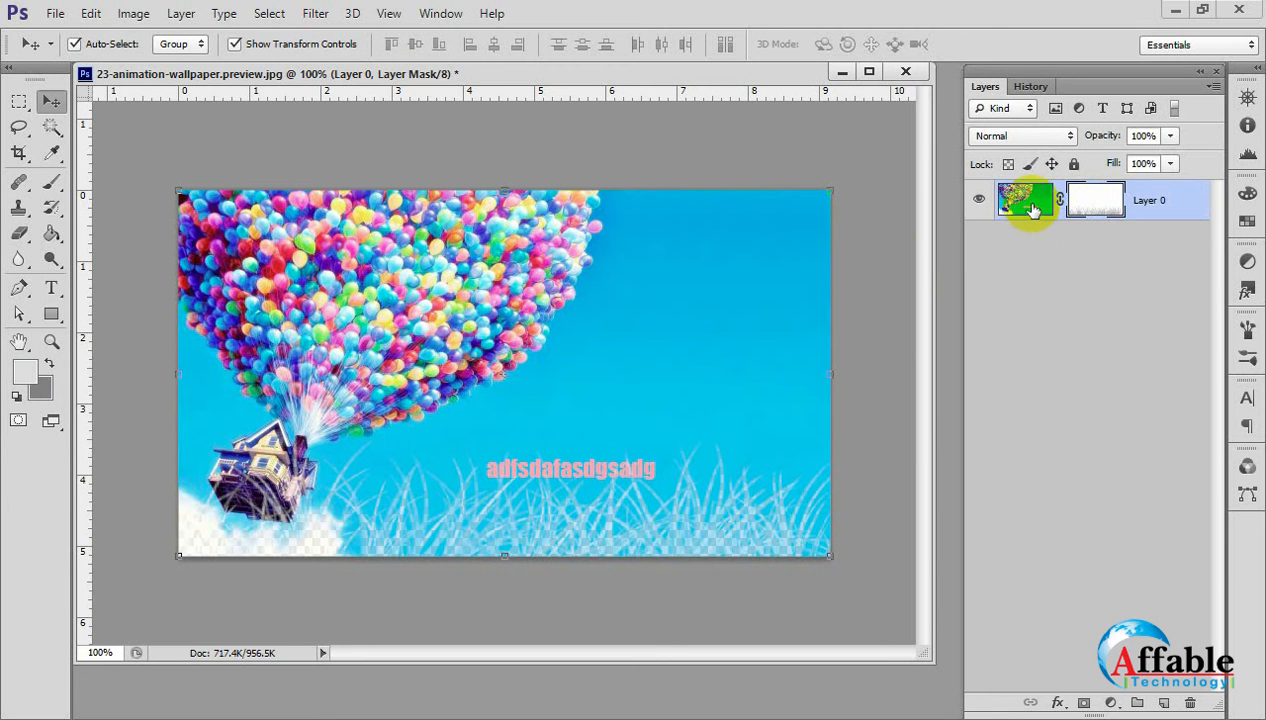
{"action": "left_click", "coordinate": [1033, 208]}
{"action": "left_click", "coordinate": [1095, 200]}
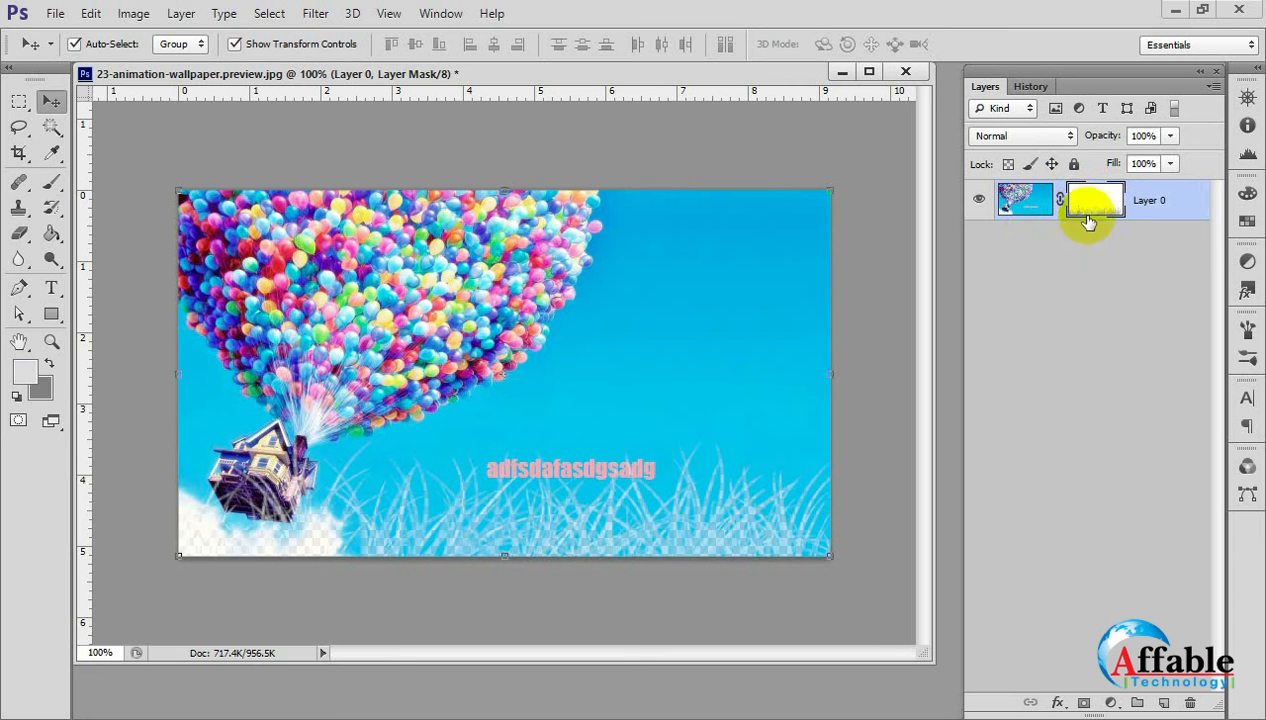
{"action": "left_click", "coordinate": [1146, 180]}
{"action": "left_click", "coordinate": [1052, 208]}
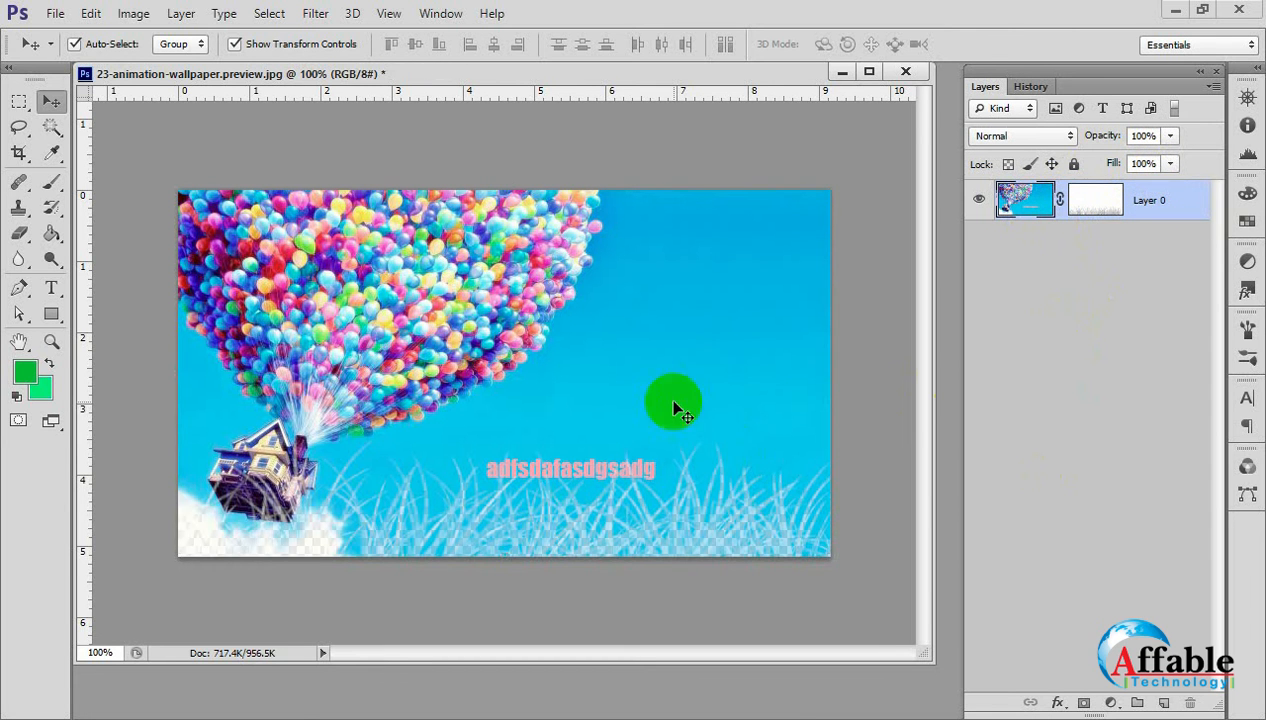
{"action": "key", "text": "ctrl+t"}
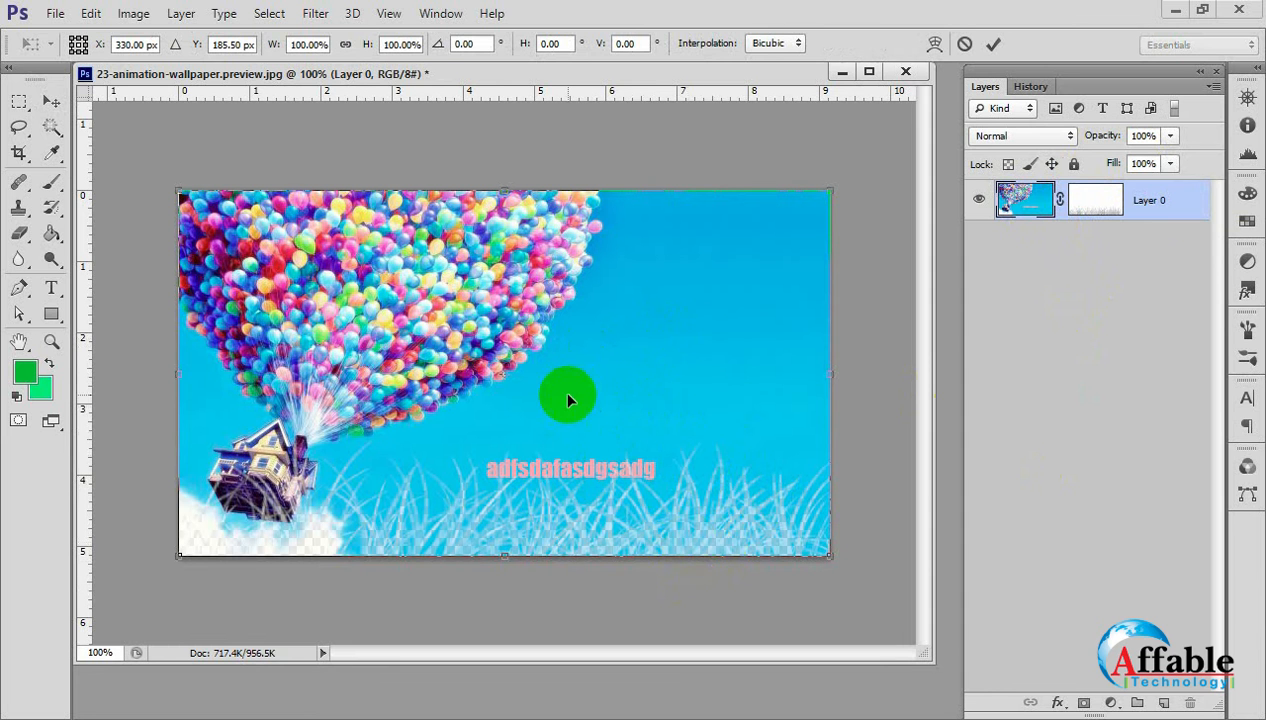
{"action": "double_click", "coordinate": [655, 418]}
{"action": "left_click", "coordinate": [1042, 203]}
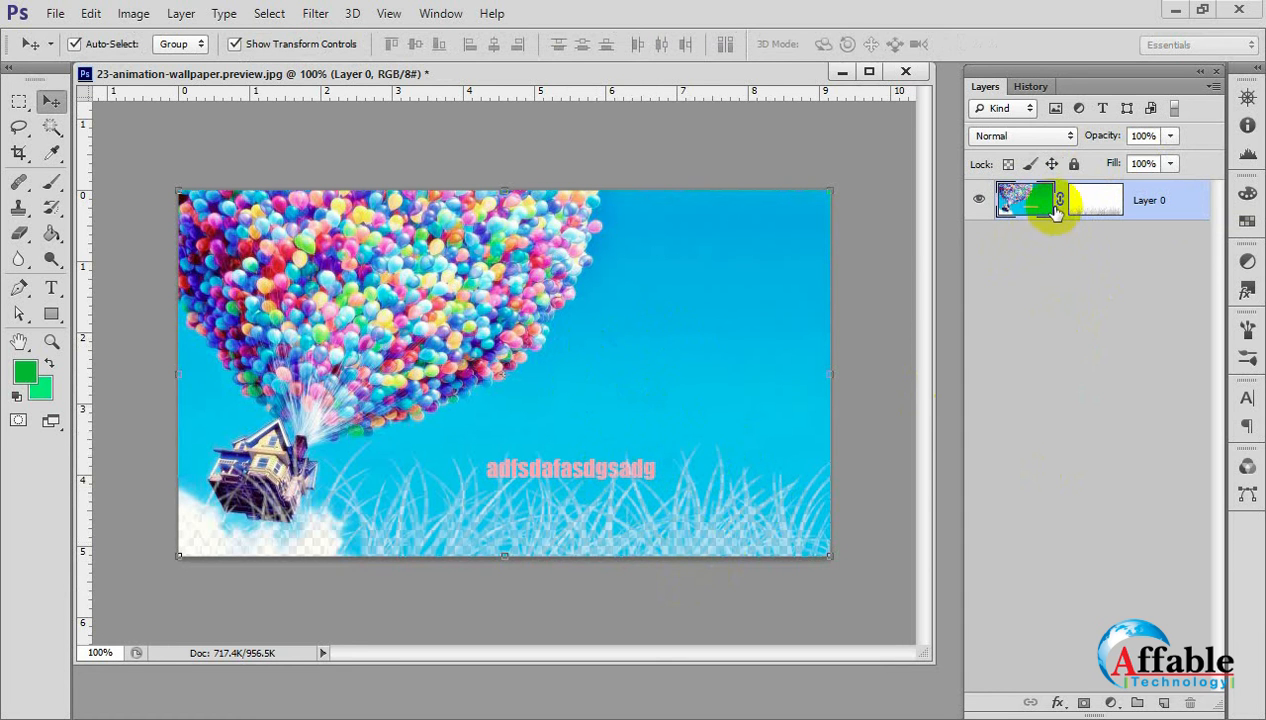
Unlink the mask and transform its grass to about the right 70% of the image width and almost the full height.
{"action": "left_click", "coordinate": [1060, 202]}
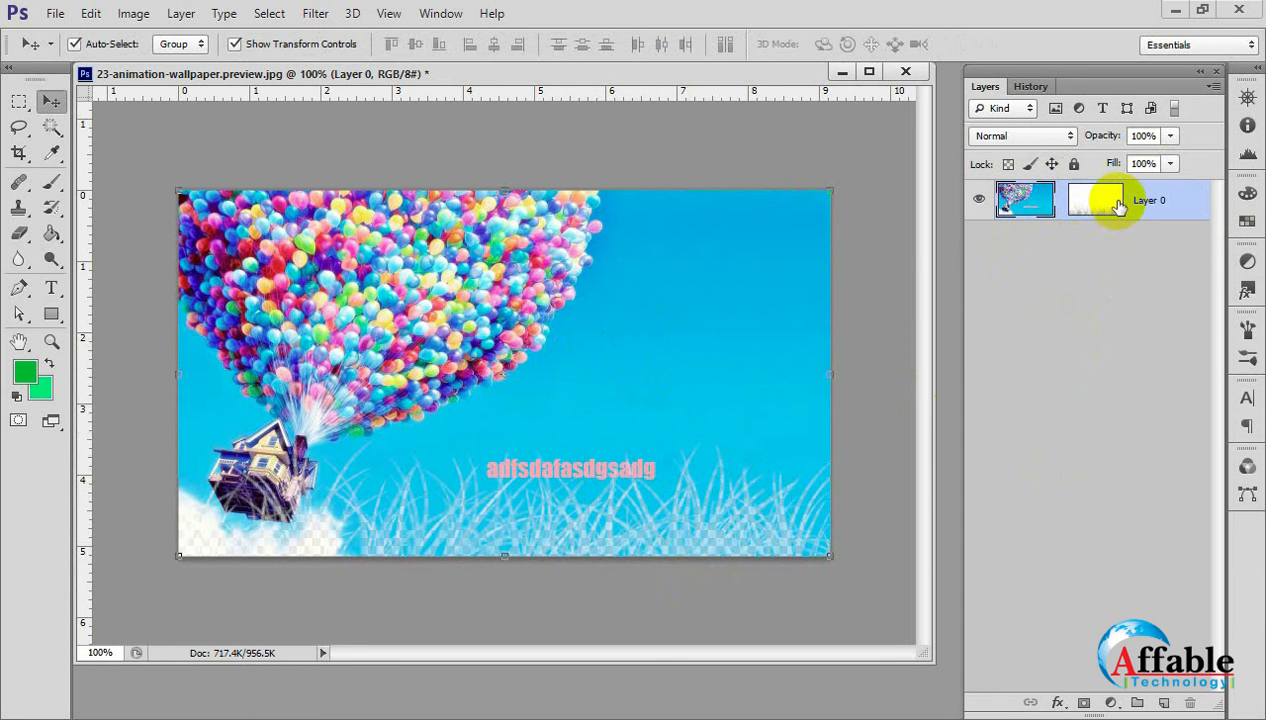
{"action": "left_click", "coordinate": [1112, 203]}
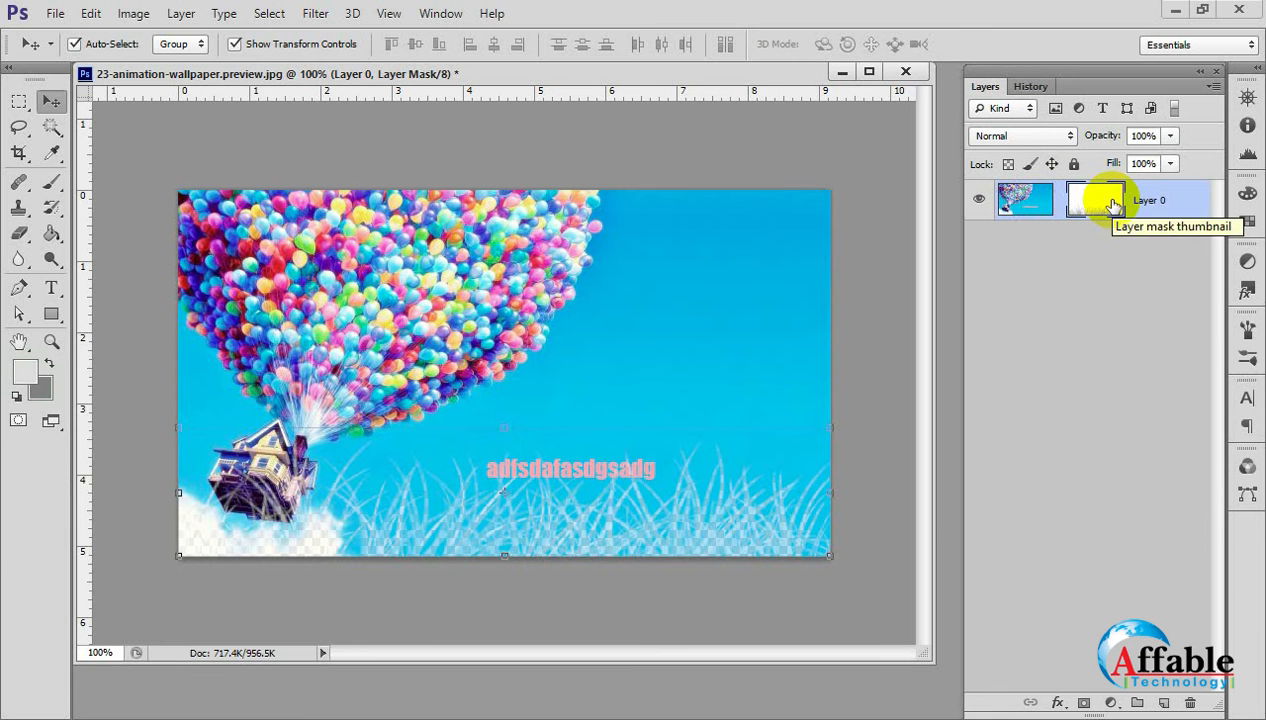
{"action": "scroll", "coordinate": [505, 468], "scroll_direction": "up", "scroll_amount": 2}
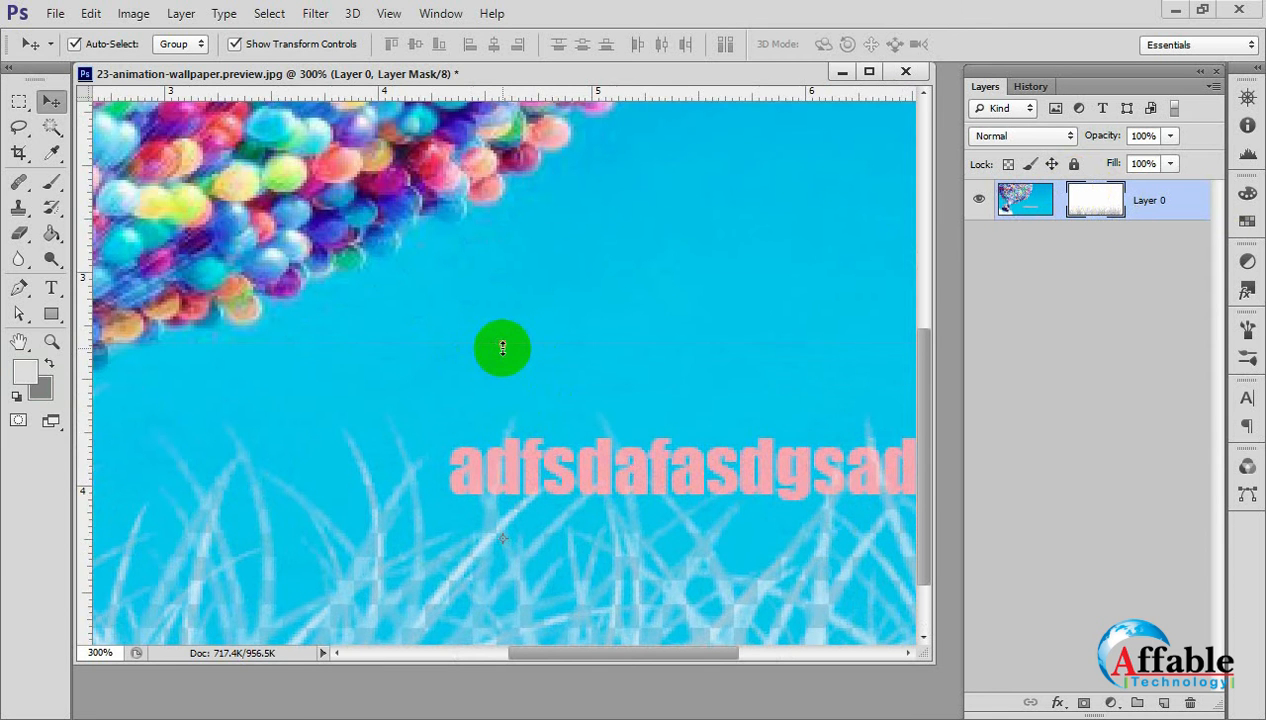
{"action": "scroll", "coordinate": [517, 378], "scroll_direction": "down", "scroll_amount": 3}
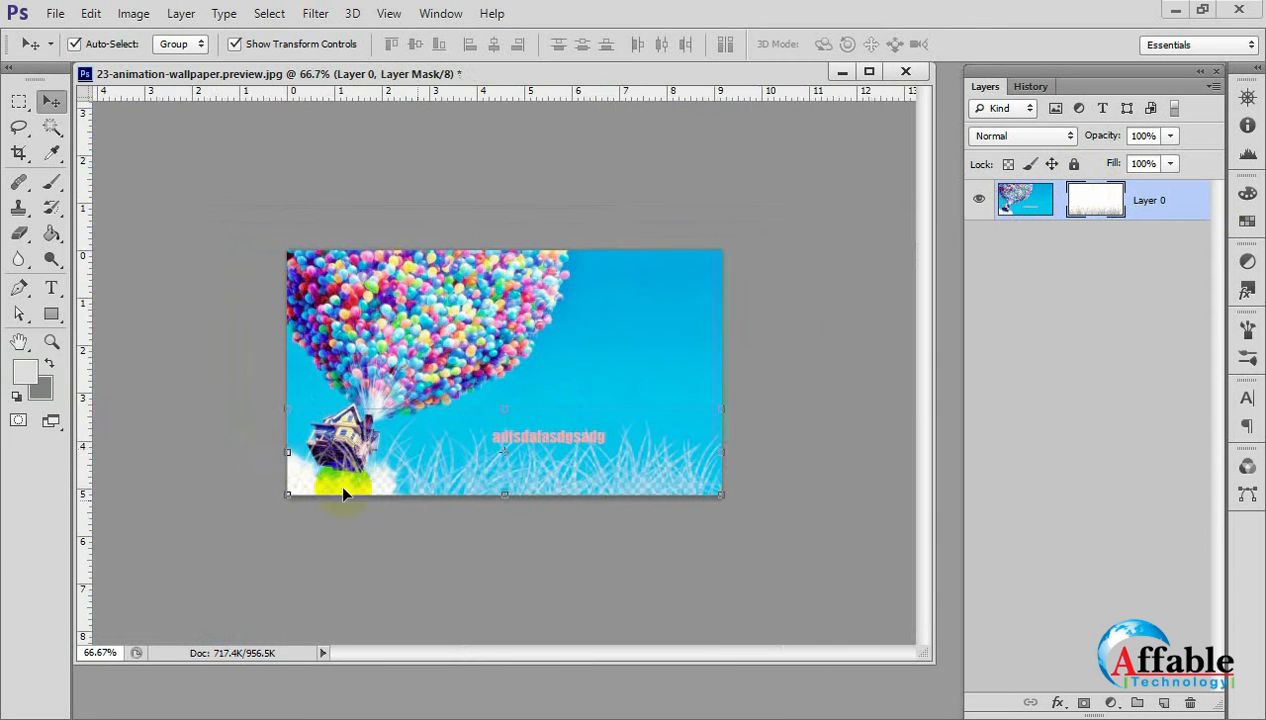
{"action": "left_click_drag", "start_coordinate": [287, 451], "coordinate": [421, 458]}
{"action": "left_click_drag", "start_coordinate": [419, 406], "coordinate": [411, 271]}
{"action": "key", "text": "Return"}
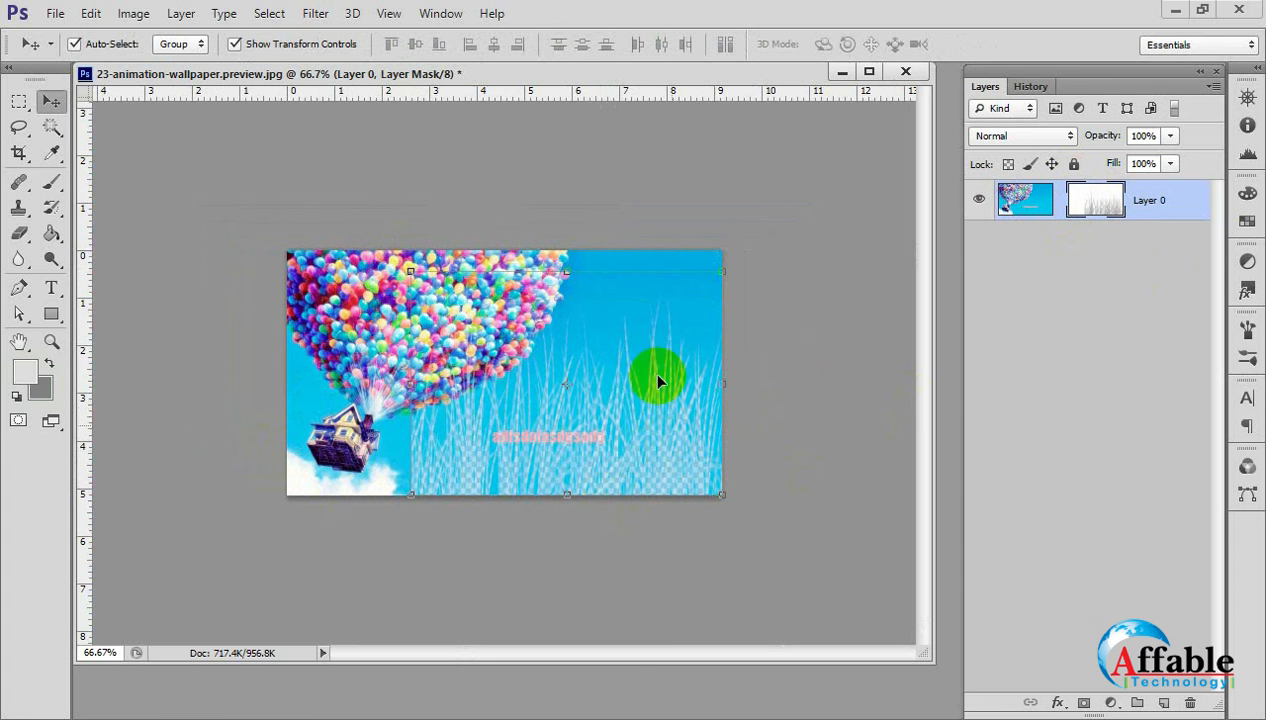
In the layer mask's properties, try 38% density and 44.5 px feather, restoring them to 100% and 0.0 px.
{"action": "double_click", "coordinate": [1103, 205]}
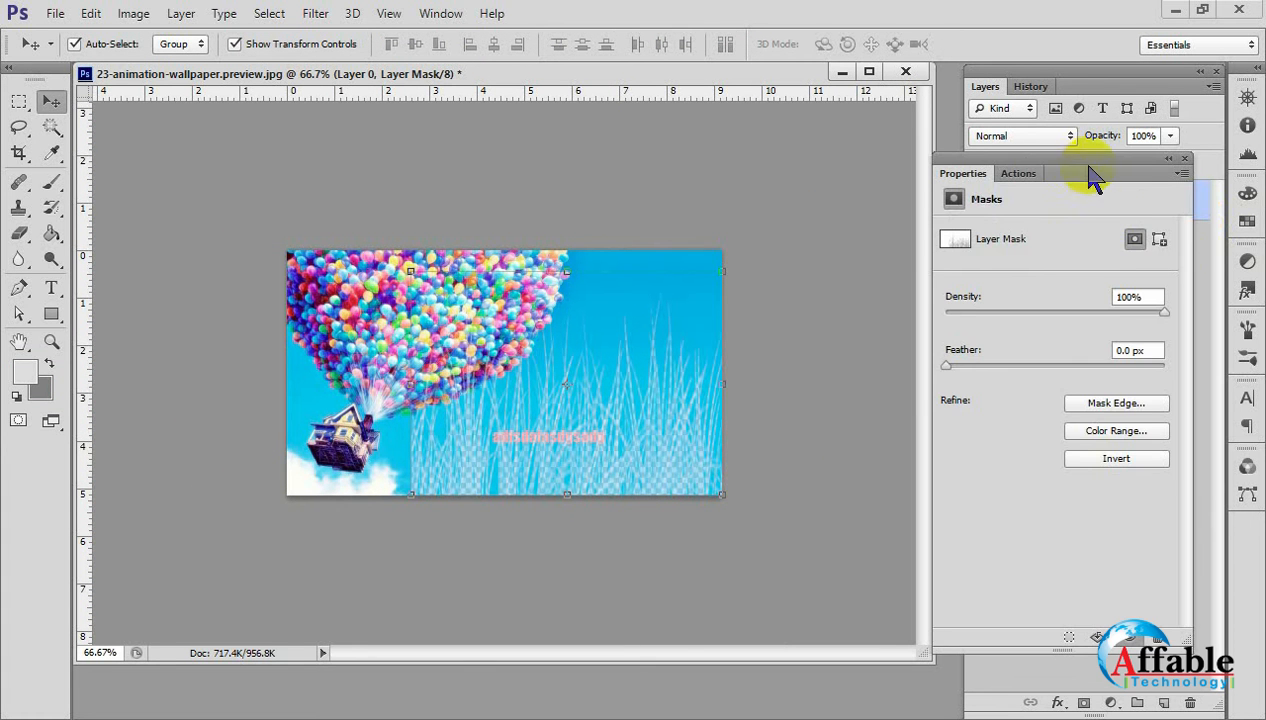
{"action": "left_click_drag", "start_coordinate": [1088, 175], "coordinate": [1025, 209]}
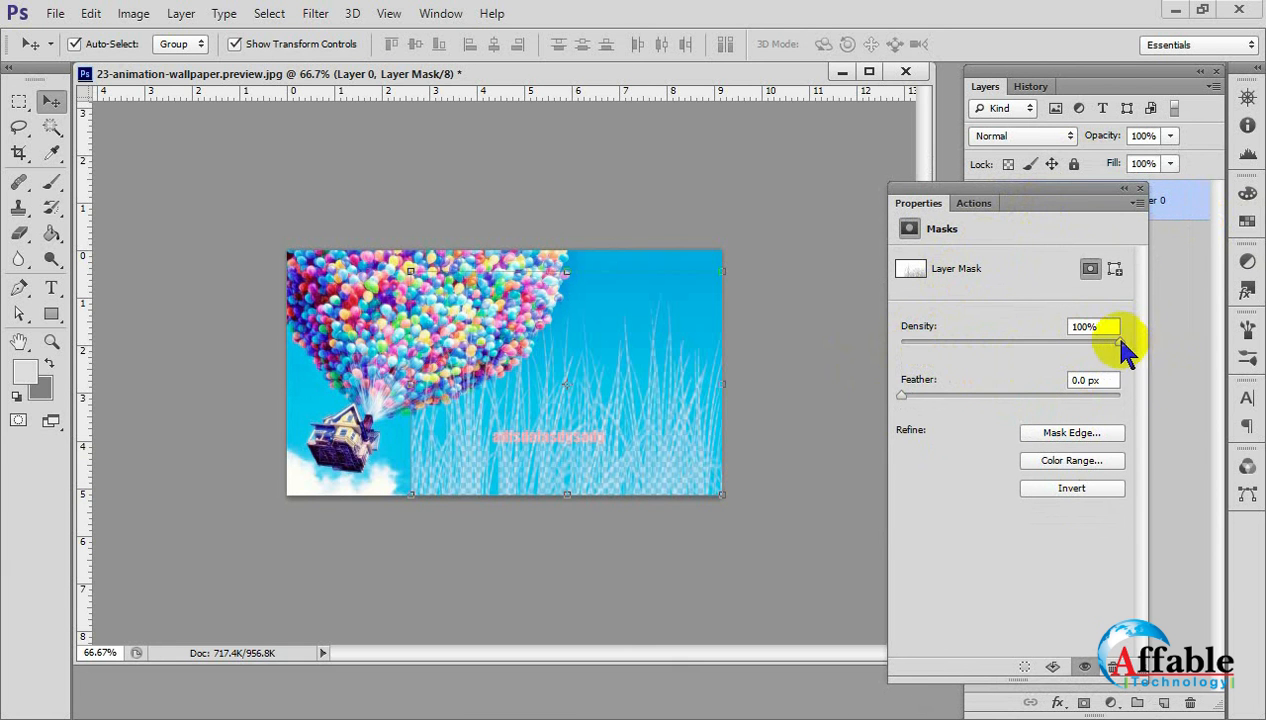
{"action": "left_click_drag", "start_coordinate": [1120, 341], "coordinate": [985, 350]}
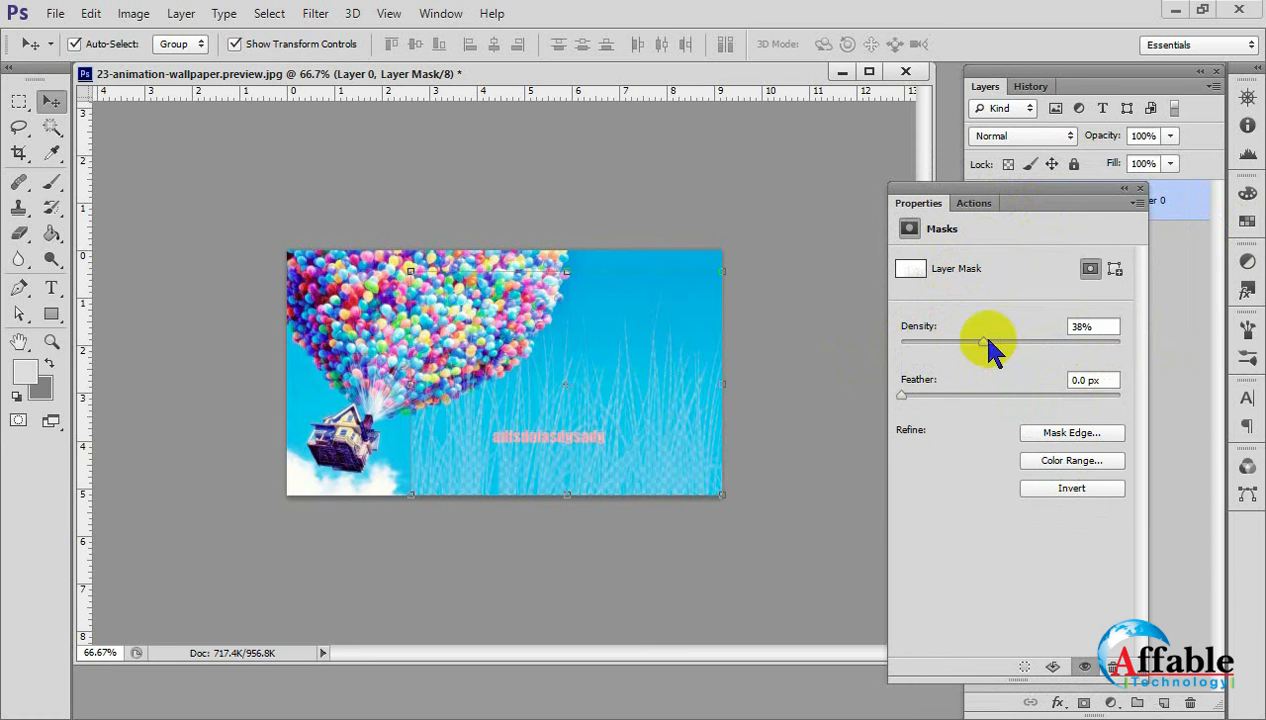
{"action": "left_click_drag", "start_coordinate": [984, 342], "coordinate": [1198, 350]}
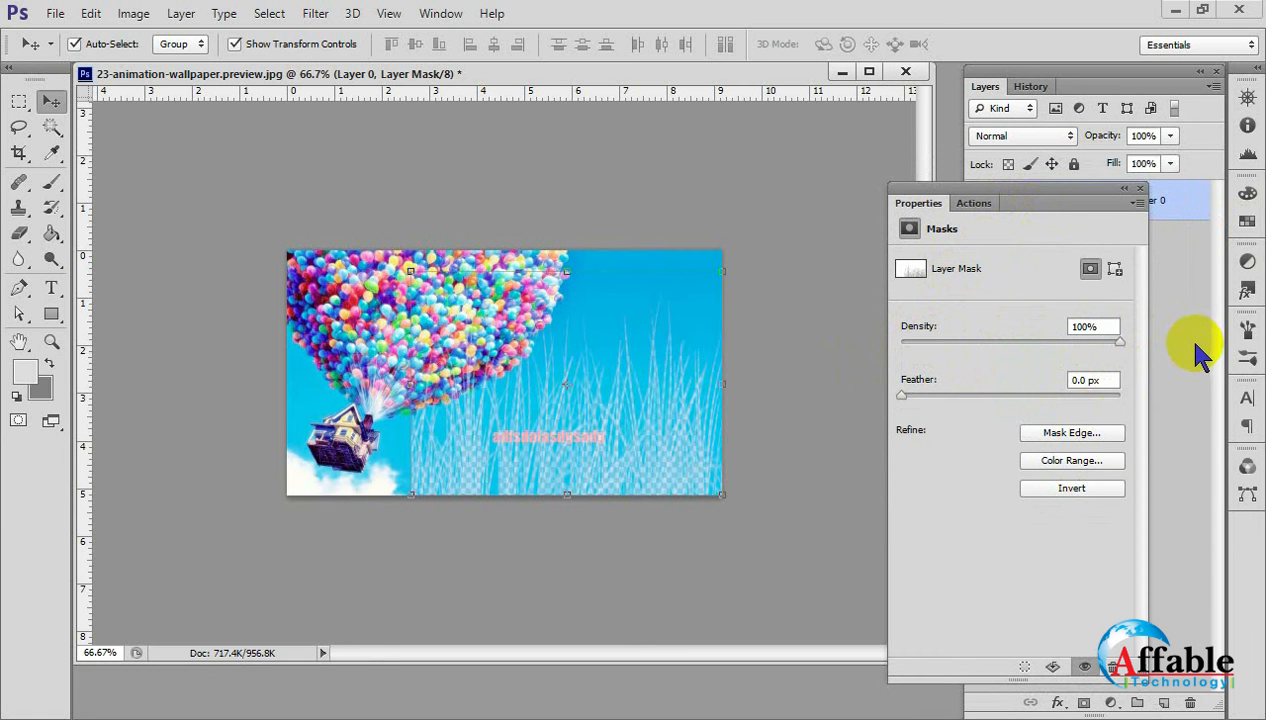
{"action": "left_click_drag", "start_coordinate": [901, 395], "coordinate": [1018, 396]}
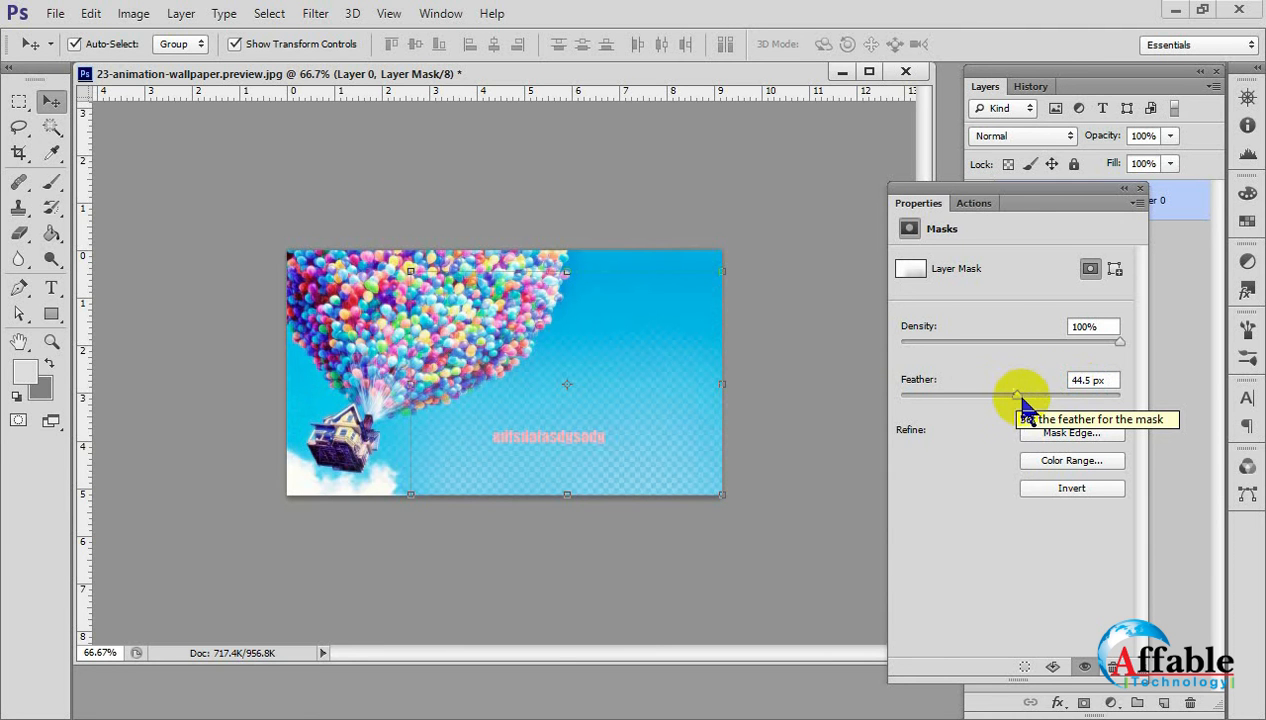
{"action": "left_click_drag", "start_coordinate": [1018, 396], "coordinate": [865, 387]}
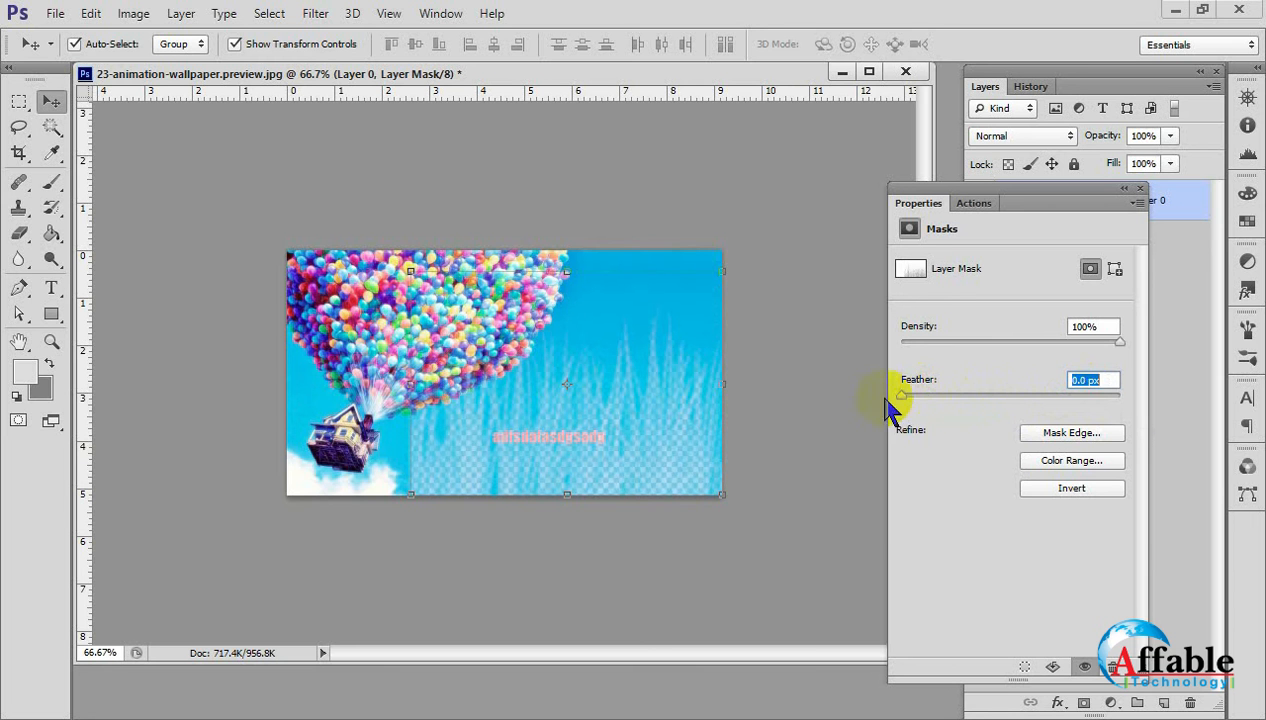
Disable and re-enable the layer mask several times to compare the image with and without it.
{"action": "left_click", "coordinate": [1086, 667]}
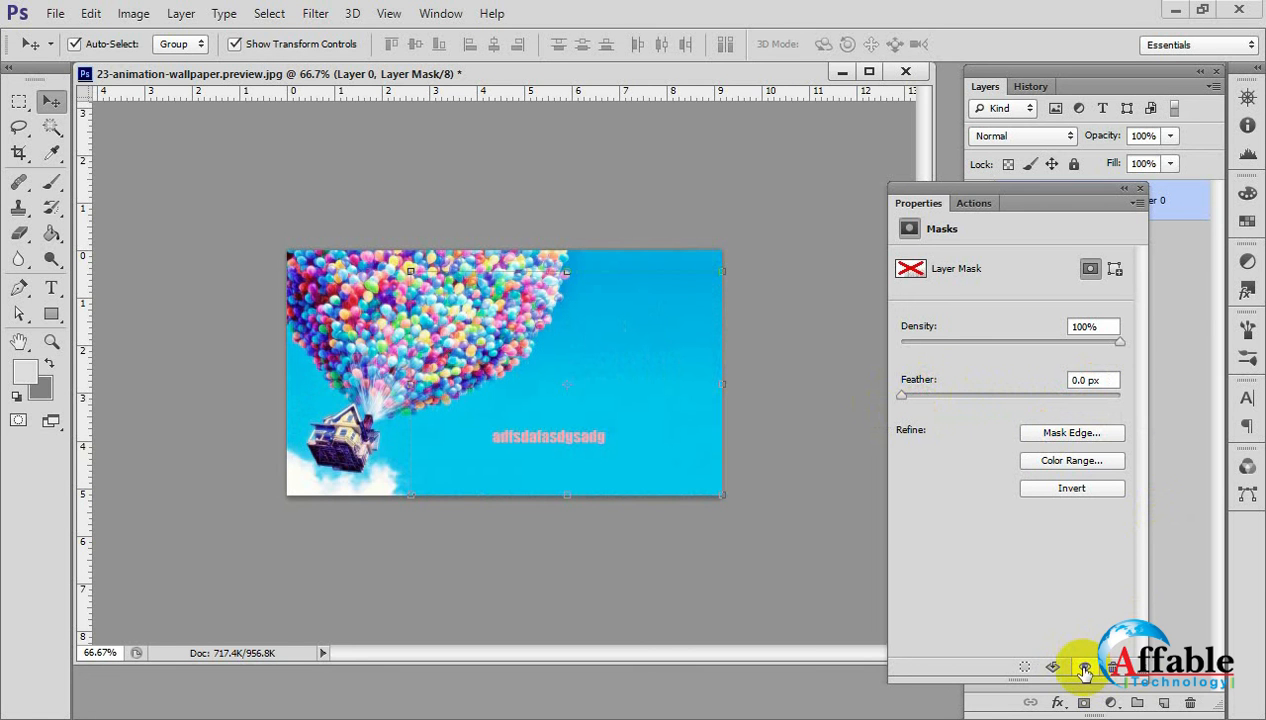
{"action": "left_click", "coordinate": [1086, 667]}
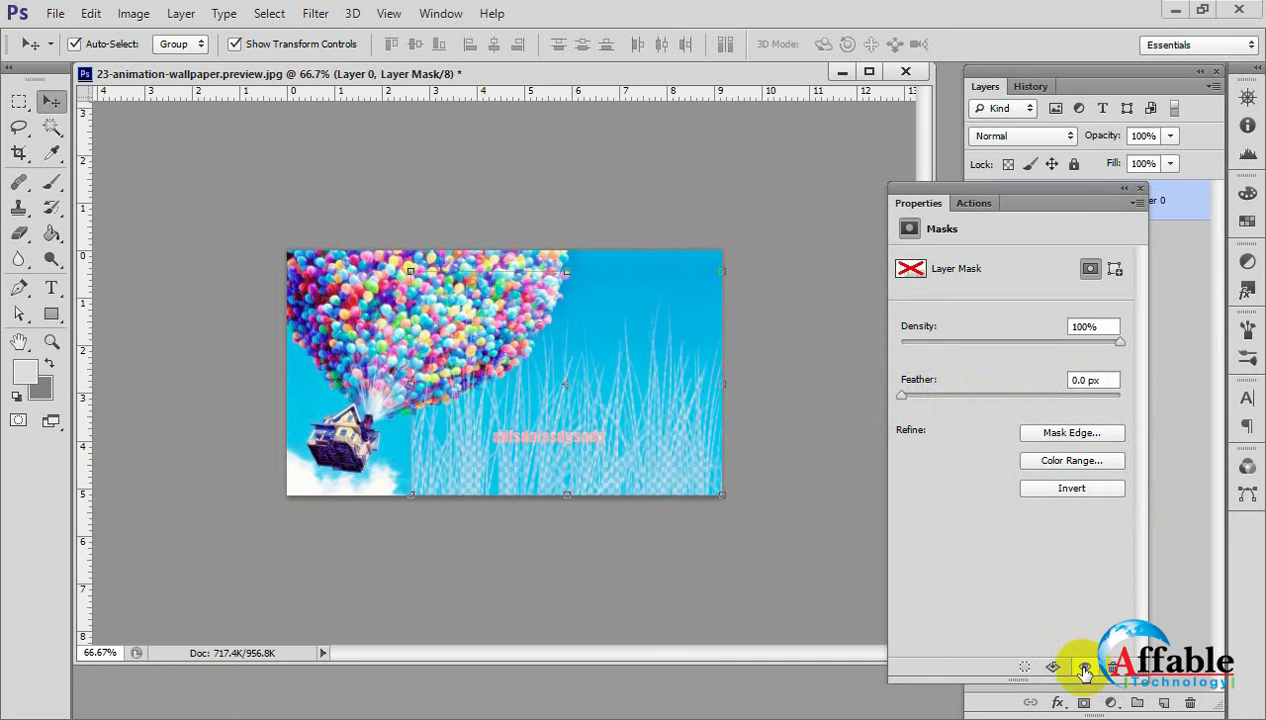
{"action": "left_click", "coordinate": [1086, 667]}
{"action": "left_click", "coordinate": [1086, 667]}
{"action": "left_click", "coordinate": [1086, 667]}
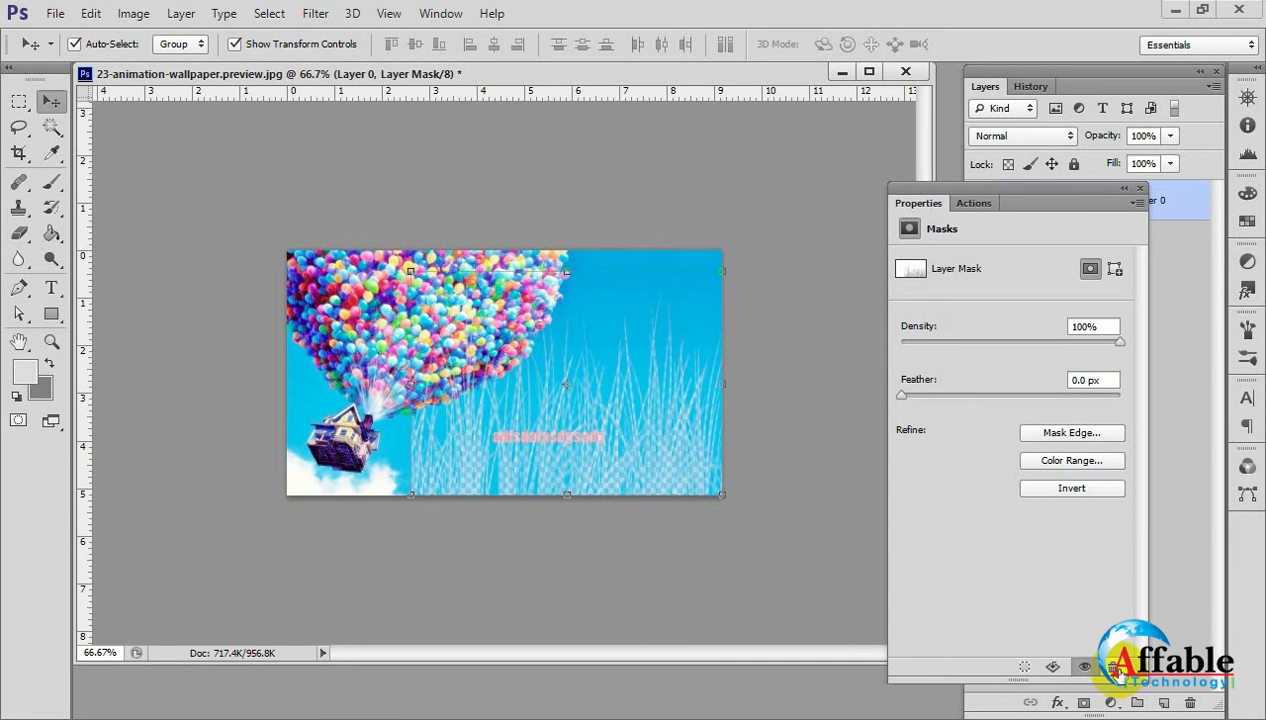
Delete Layer 0's mask, undo the deletion, and close the mask properties.
{"action": "left_click", "coordinate": [1114, 667]}
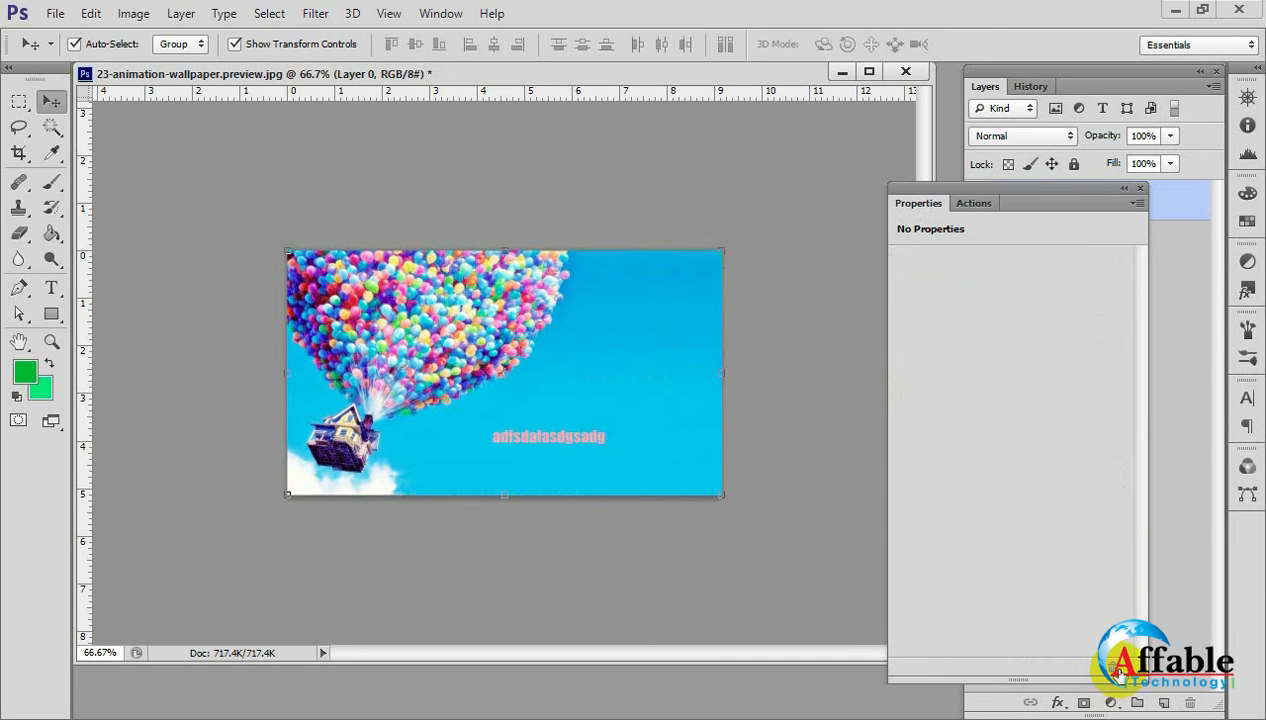
{"action": "key", "text": "ctrl+z"}
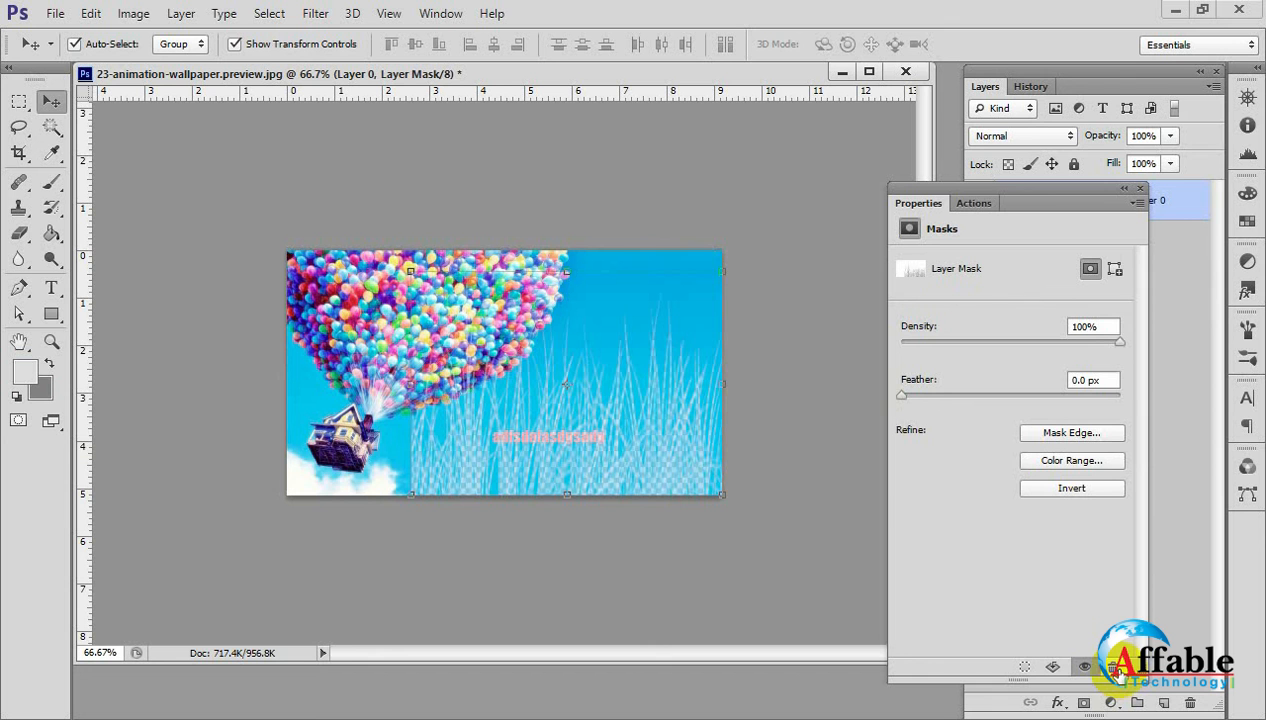
{"action": "left_click", "coordinate": [1139, 188]}
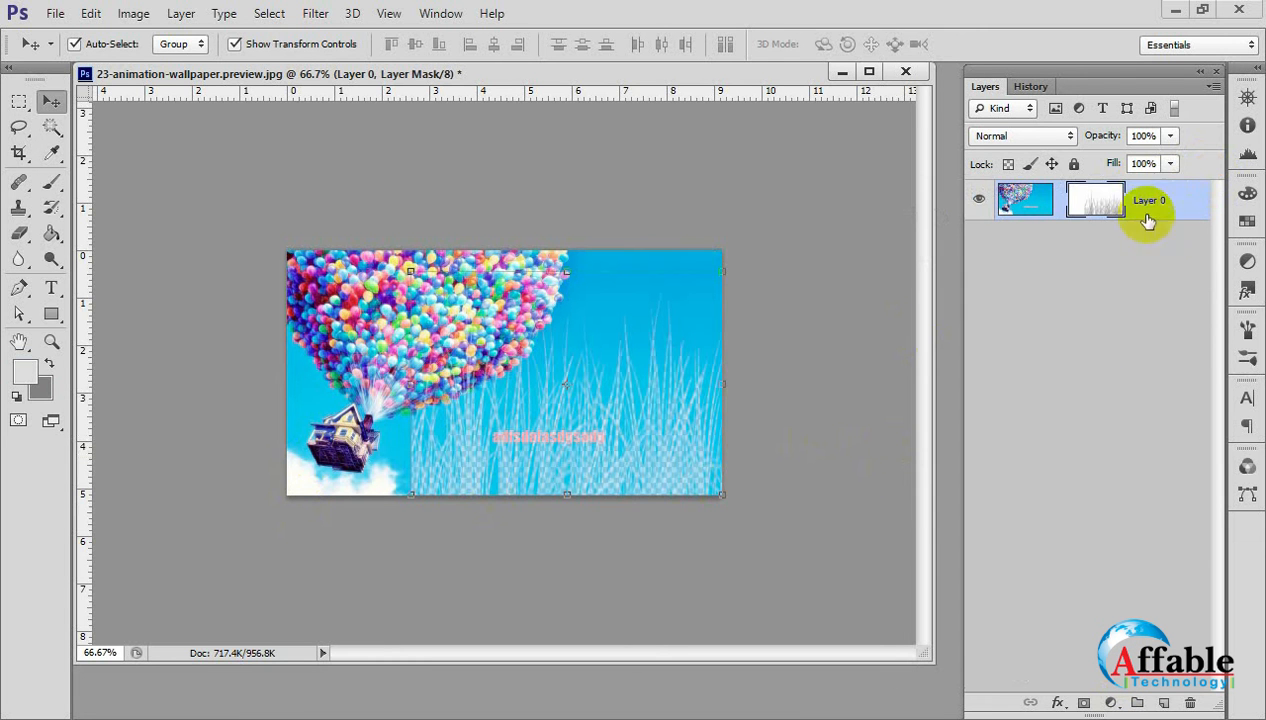
Create a new empty layer and move it below Layer 0.
{"action": "left_click", "coordinate": [1070, 250]}
{"action": "left_click", "coordinate": [663, 309]}
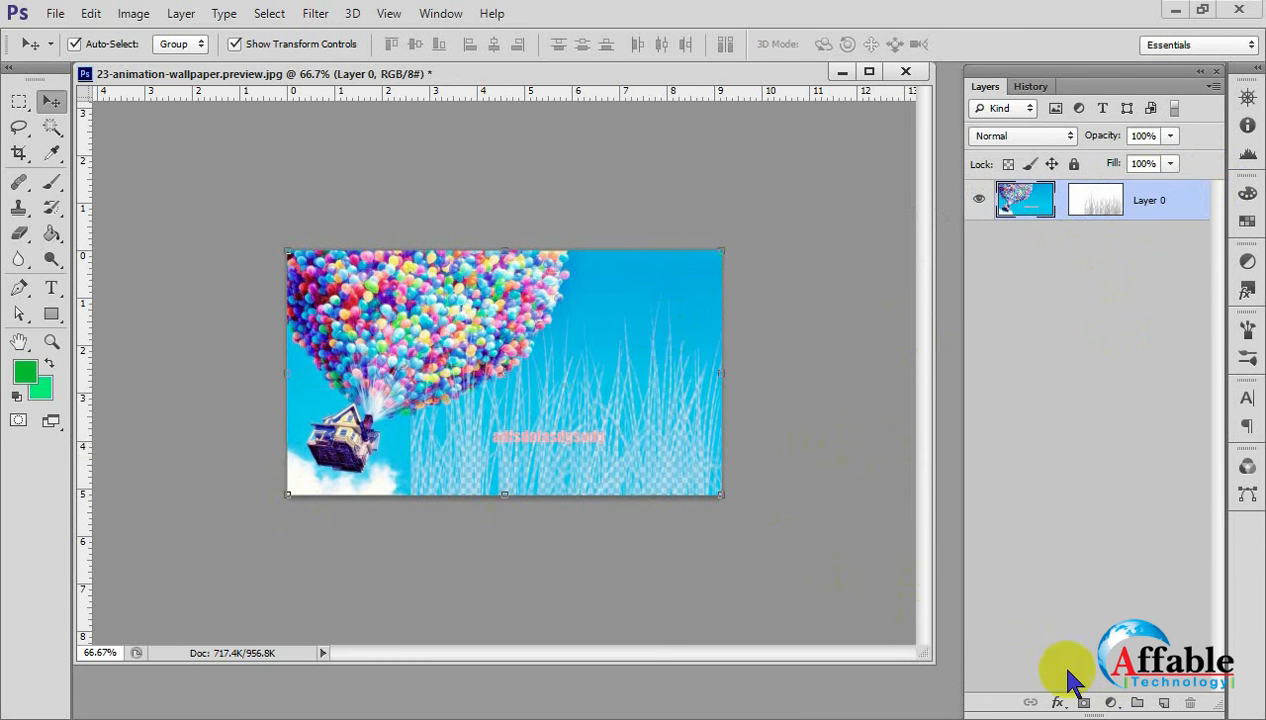
{"action": "left_click", "coordinate": [1163, 703]}
{"action": "left_click", "coordinate": [1064, 290]}
{"action": "left_click_drag", "start_coordinate": [1068, 205], "coordinate": [1082, 306]}
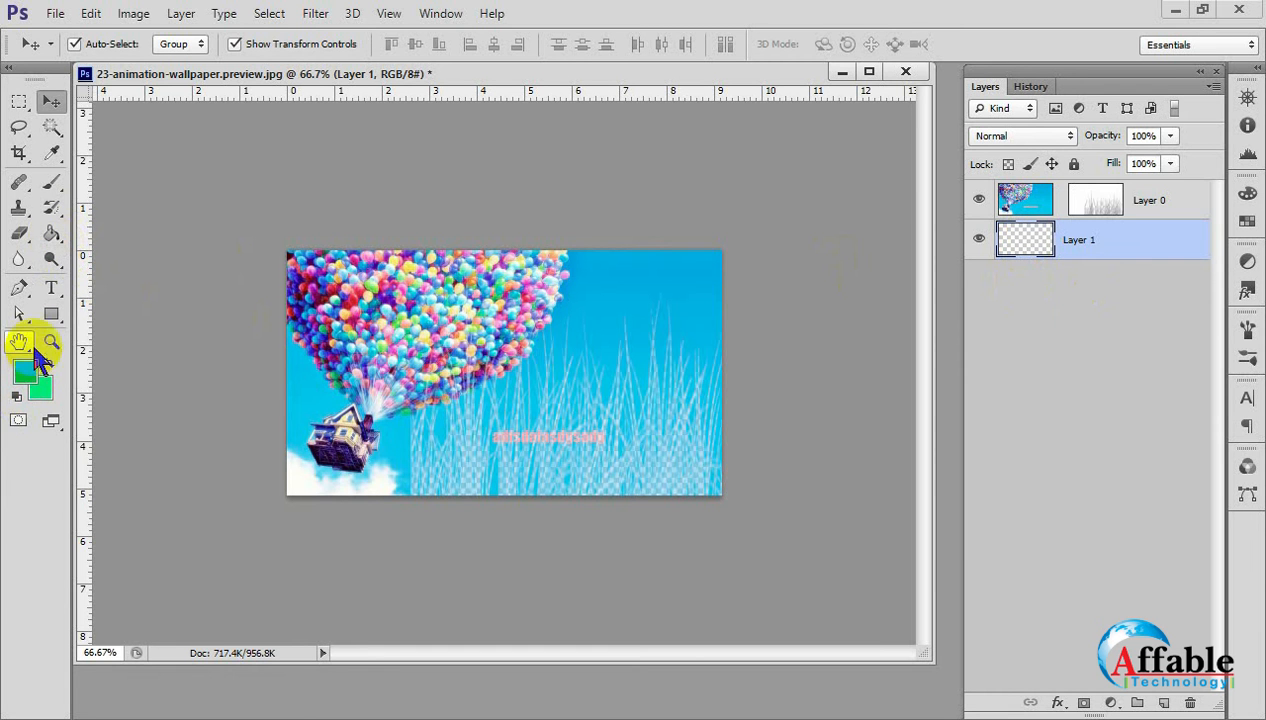
Fill Layer 1 with the green foreground colour using the Paint Bucket so it shows through Layer 0's mask.
{"action": "left_click", "coordinate": [52, 238]}
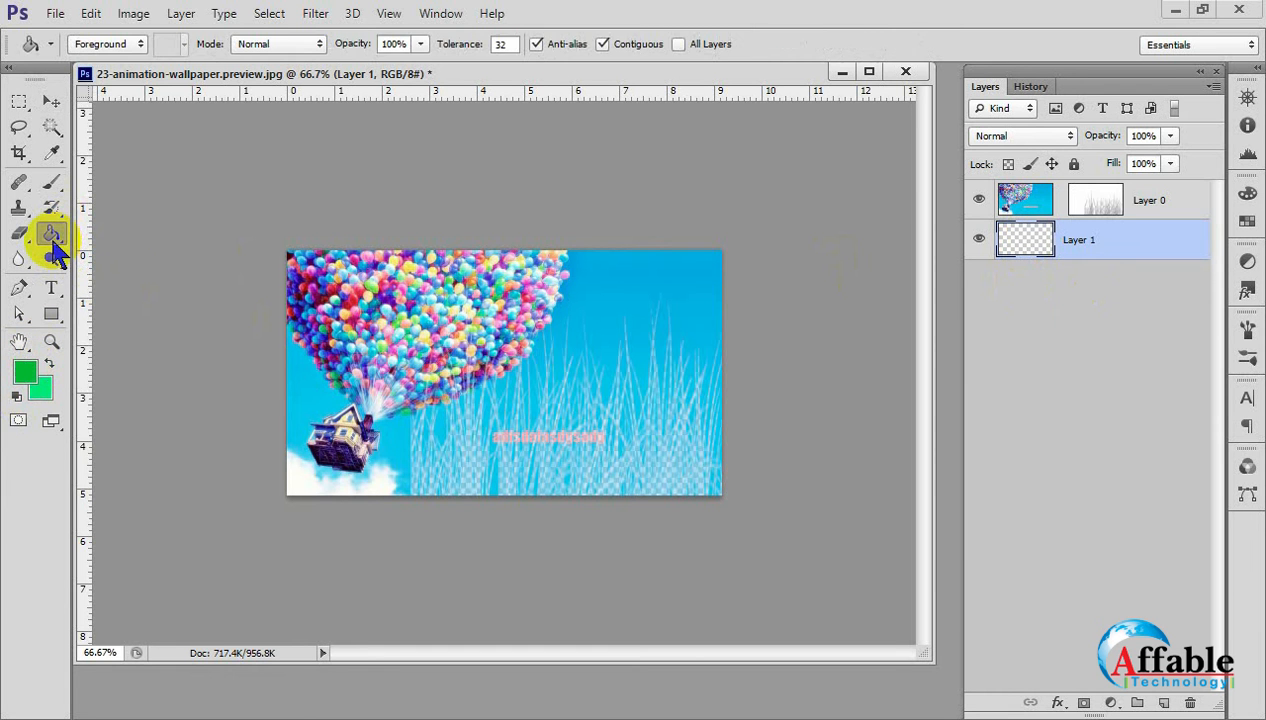
{"action": "left_click", "coordinate": [591, 381]}
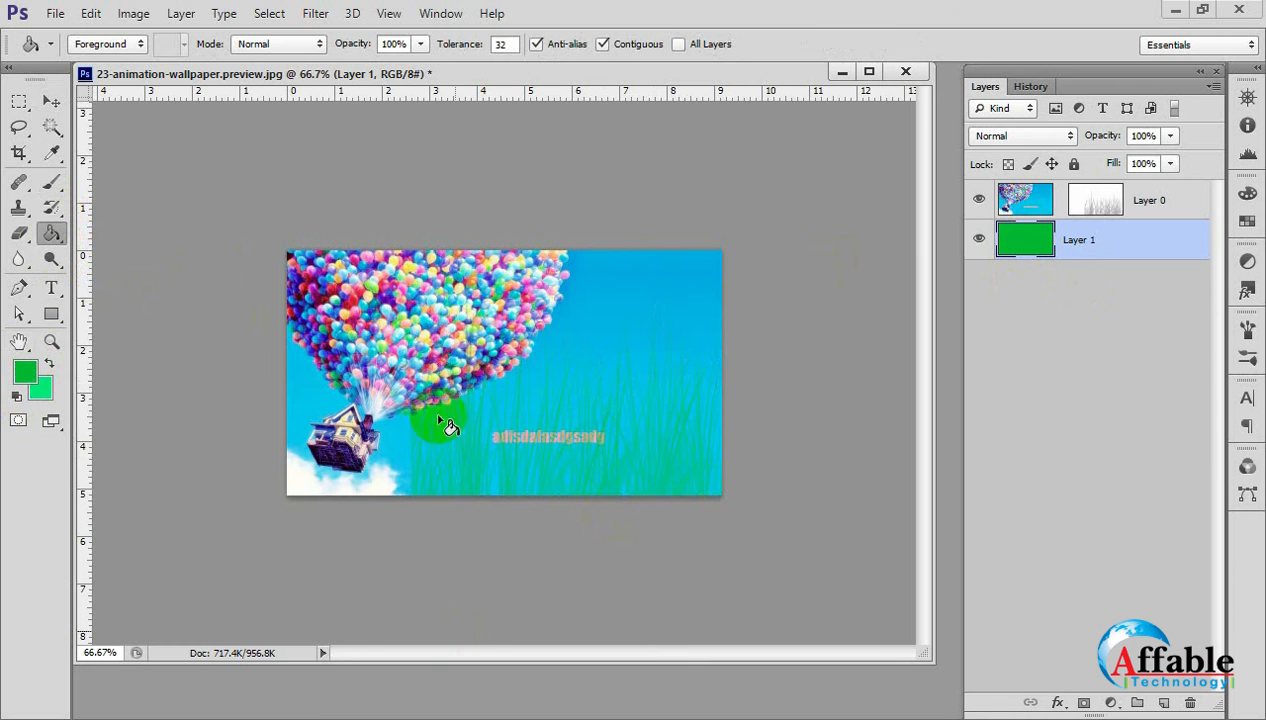
{"action": "left_click", "coordinate": [52, 127]}
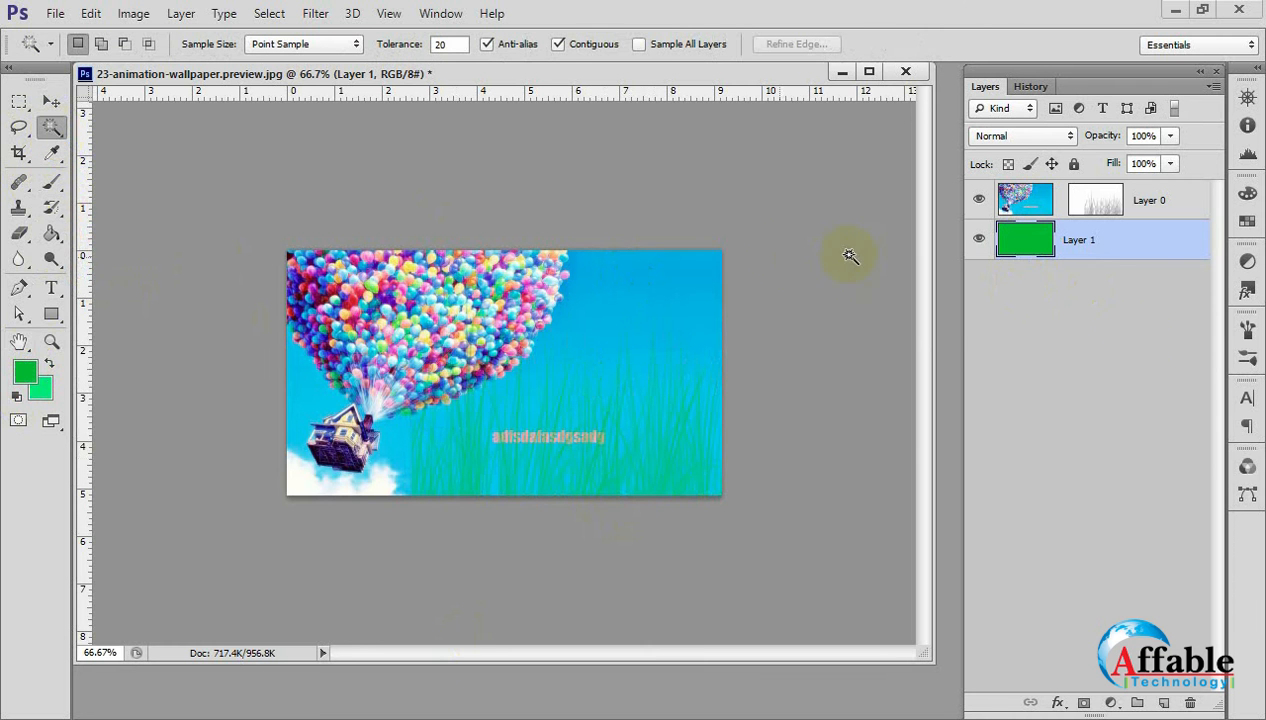
{"action": "left_click", "coordinate": [638, 489], "text": "ctrl"}
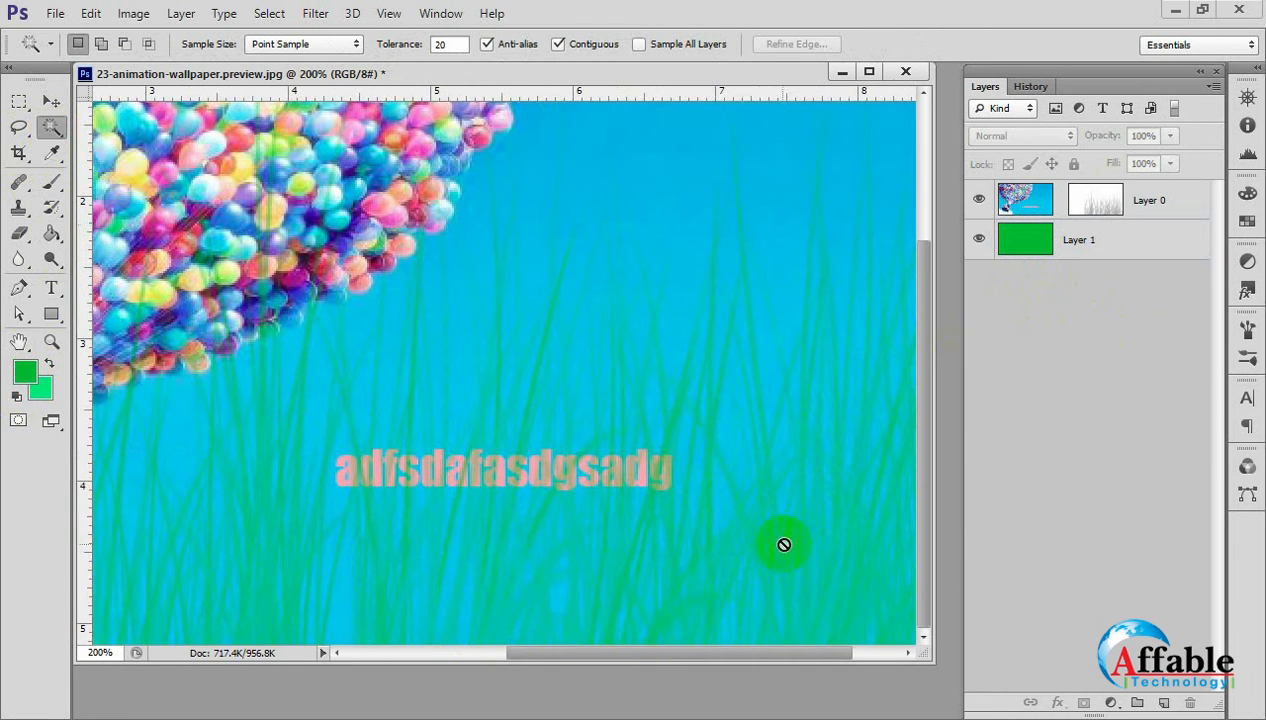
Hide Layer 0 to view the green layer beneath it, and show Layer 0 again.
{"action": "left_click", "coordinate": [52, 101]}
{"action": "left_click", "coordinate": [720, 434]}
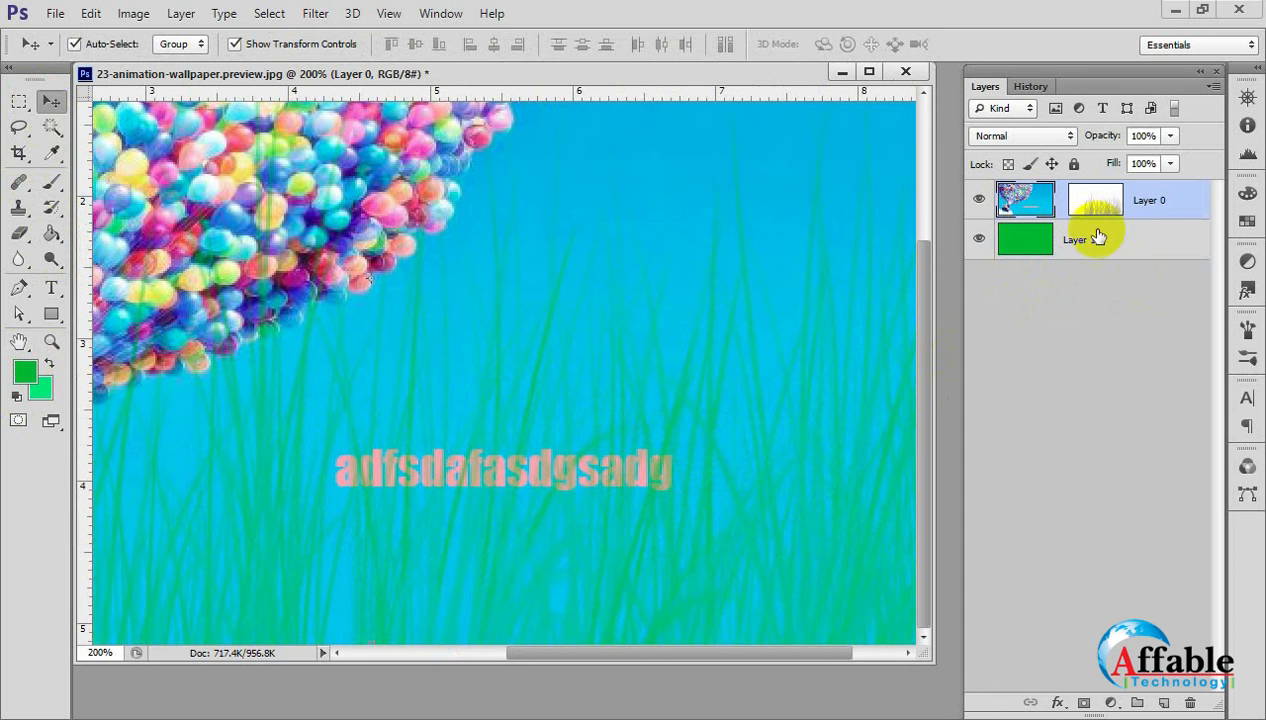
{"action": "left_click", "coordinate": [1113, 200]}
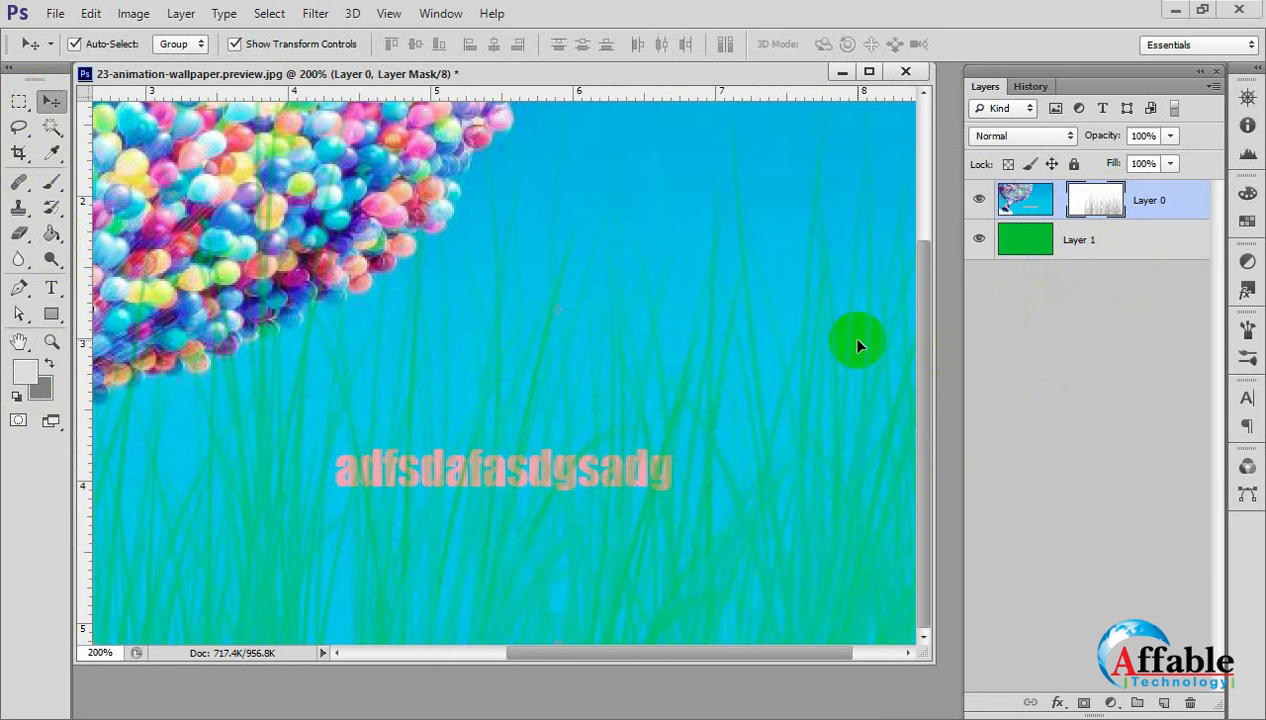
{"action": "left_click", "coordinate": [980, 205]}
{"action": "left_click", "coordinate": [1033, 384]}
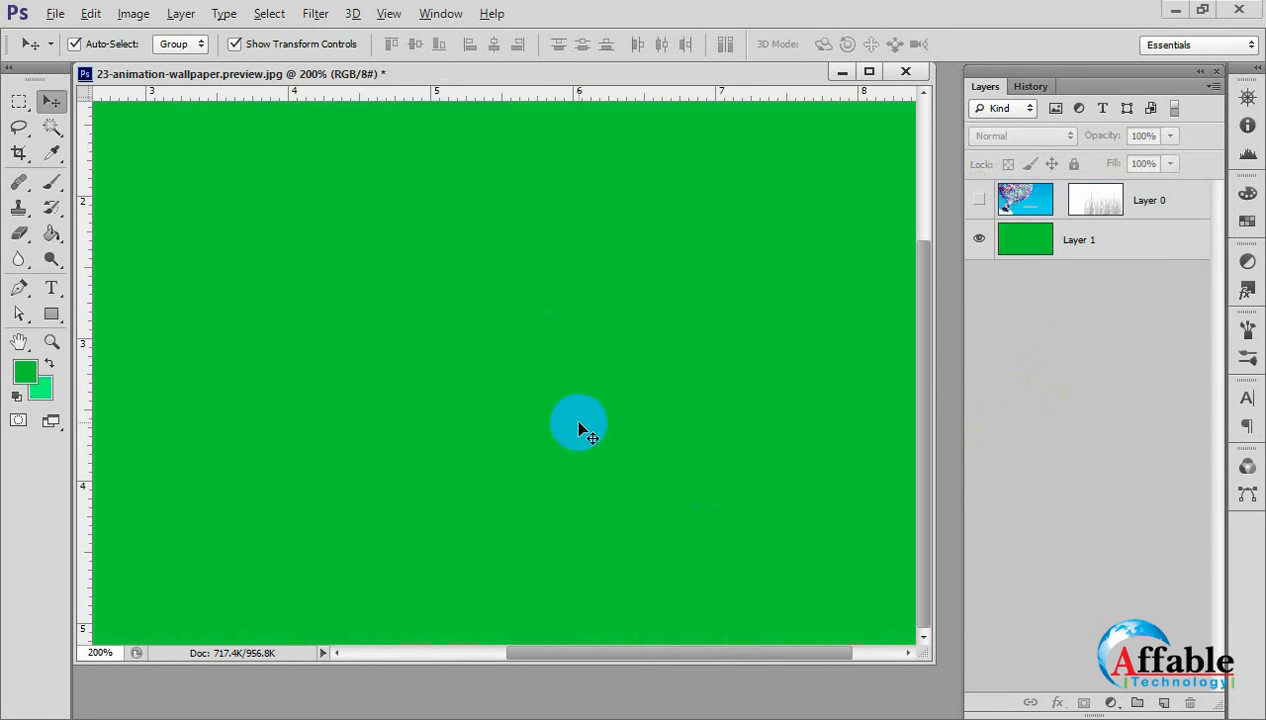
{"action": "left_click", "coordinate": [578, 423], "text": "alt"}
{"action": "left_click", "coordinate": [578, 423], "text": "alt"}
{"action": "left_click", "coordinate": [578, 423], "text": "alt"}
{"action": "left_click", "coordinate": [638, 391], "text": "ctrl"}
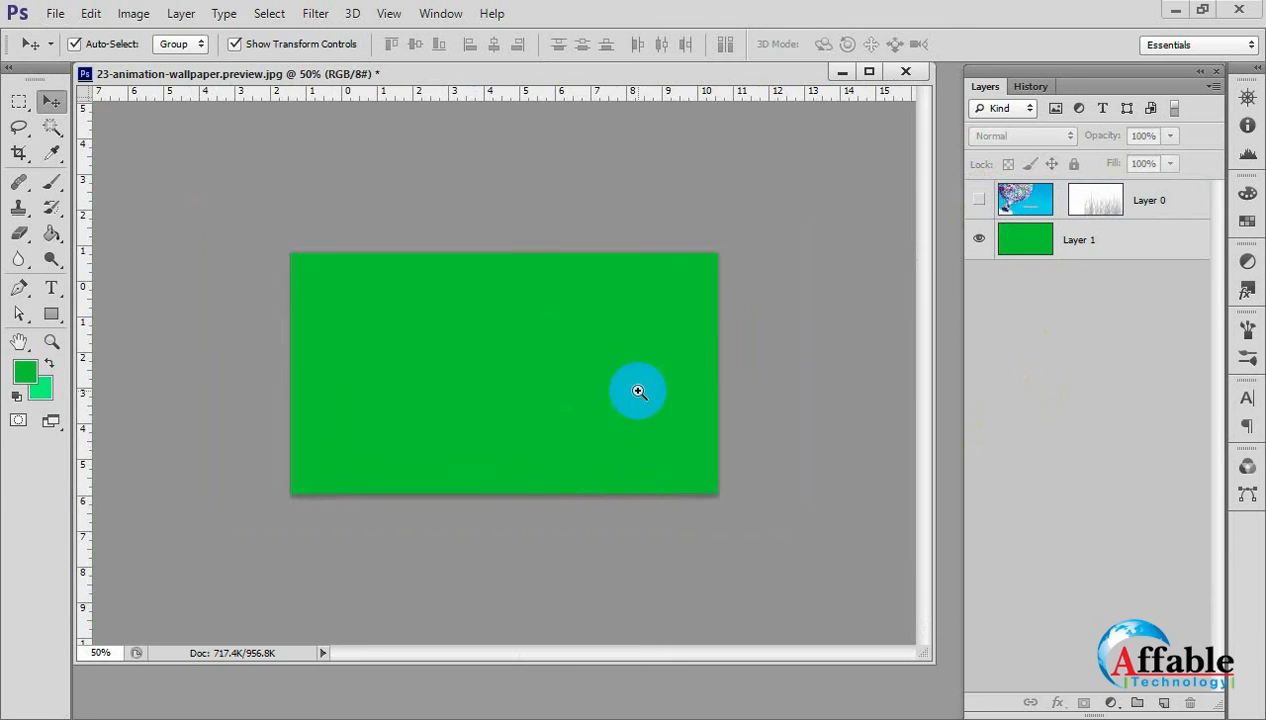
{"action": "left_click", "coordinate": [979, 200]}
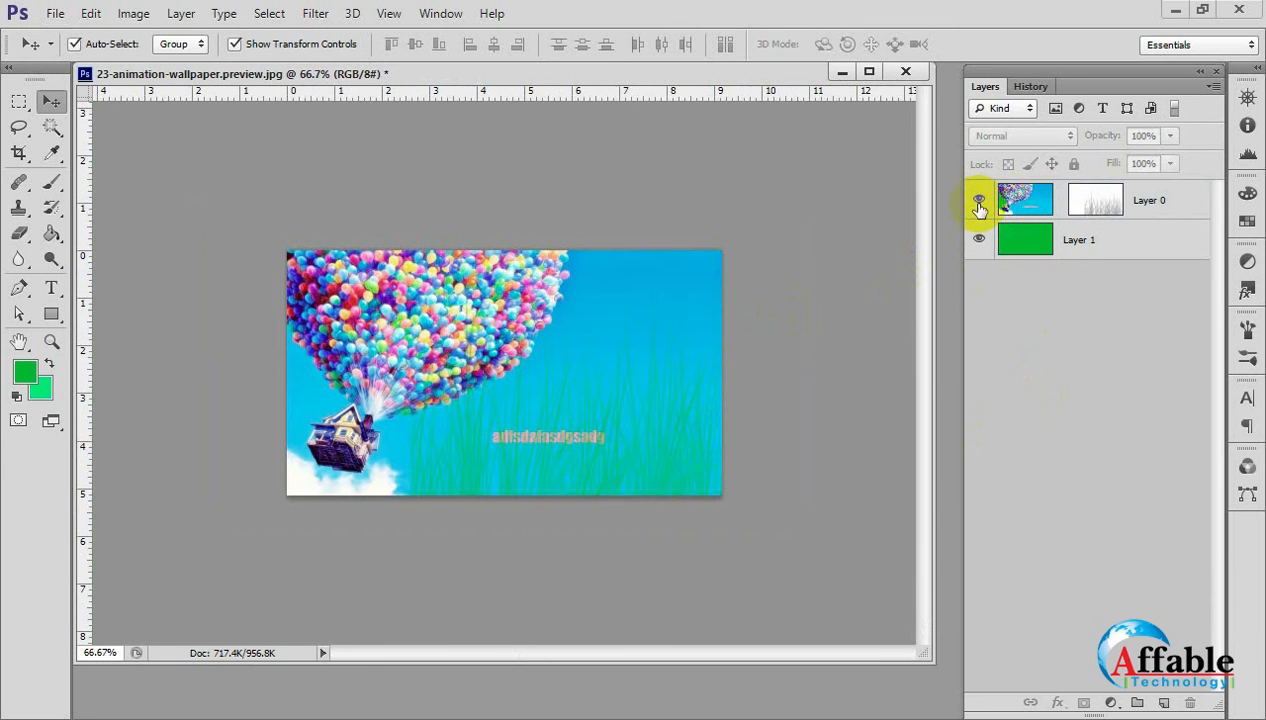
Transform Layer 0's mask to about 53% of its height, stretching the grass along the lower edge across the full image width.
{"action": "left_click", "coordinate": [1096, 200]}
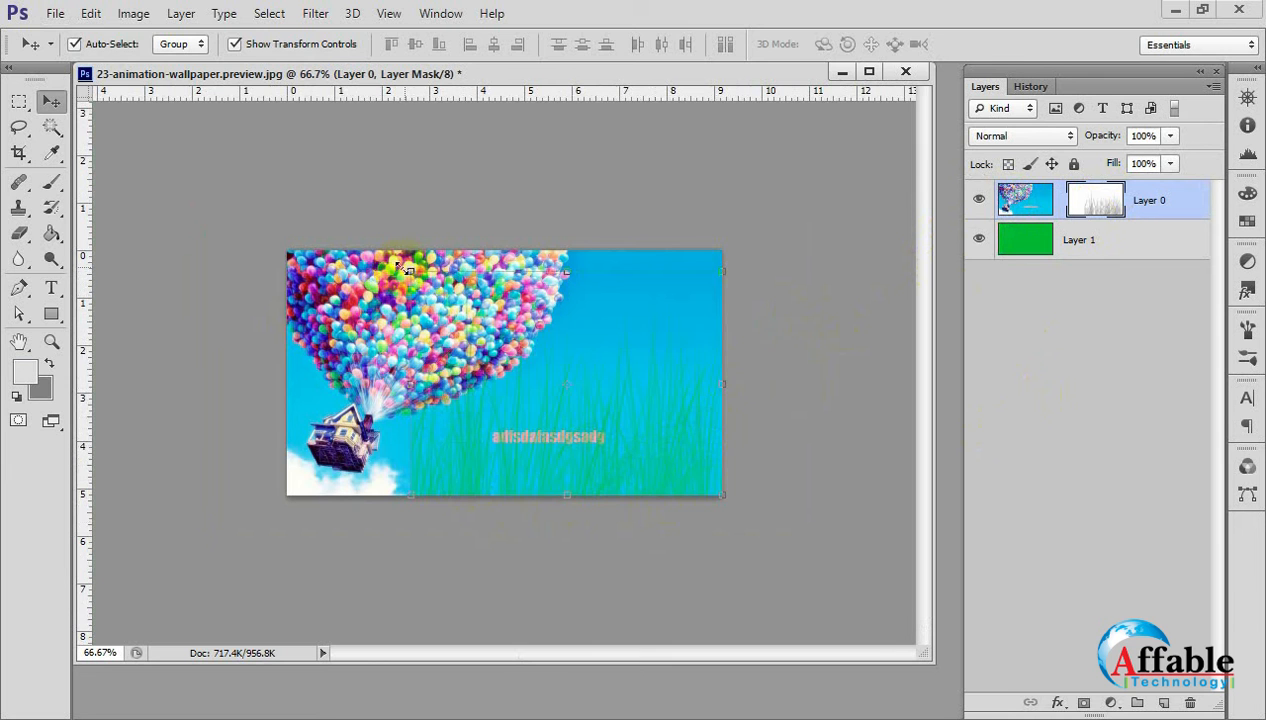
{"action": "left_click_drag", "start_coordinate": [400, 268], "coordinate": [414, 377]}
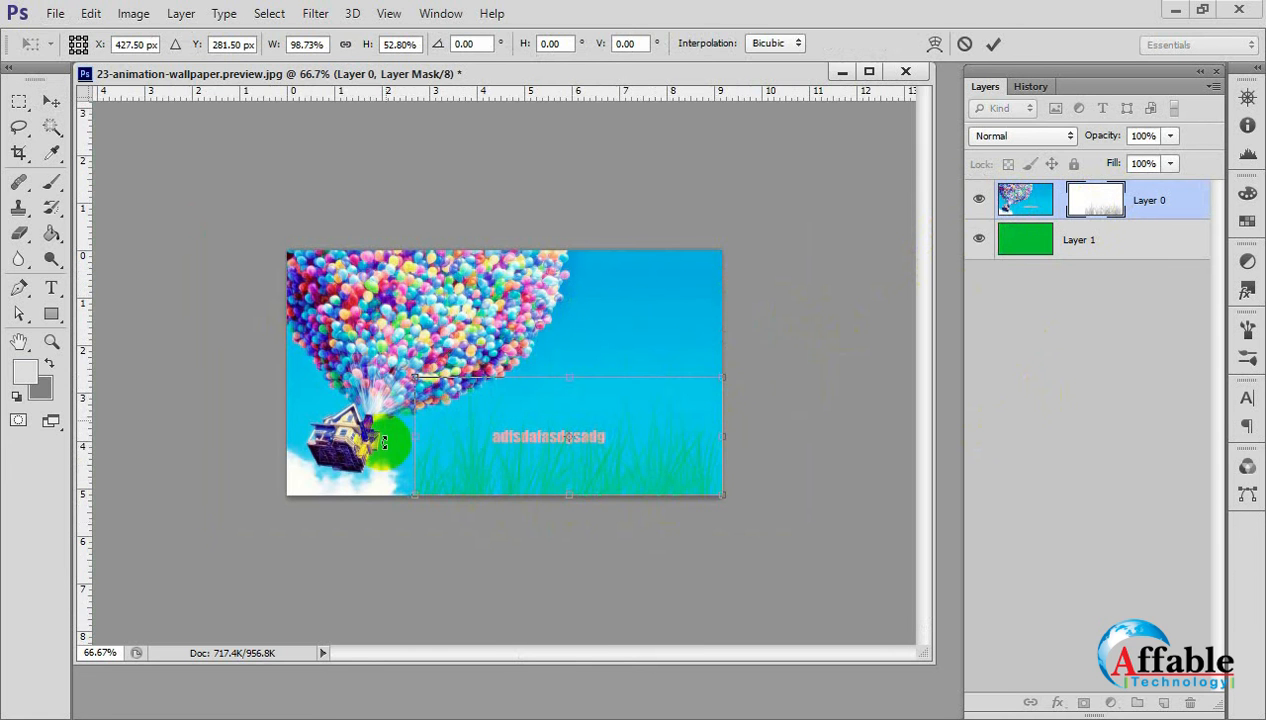
{"action": "left_click_drag", "start_coordinate": [412, 443], "coordinate": [291, 453]}
{"action": "key", "text": "Return"}
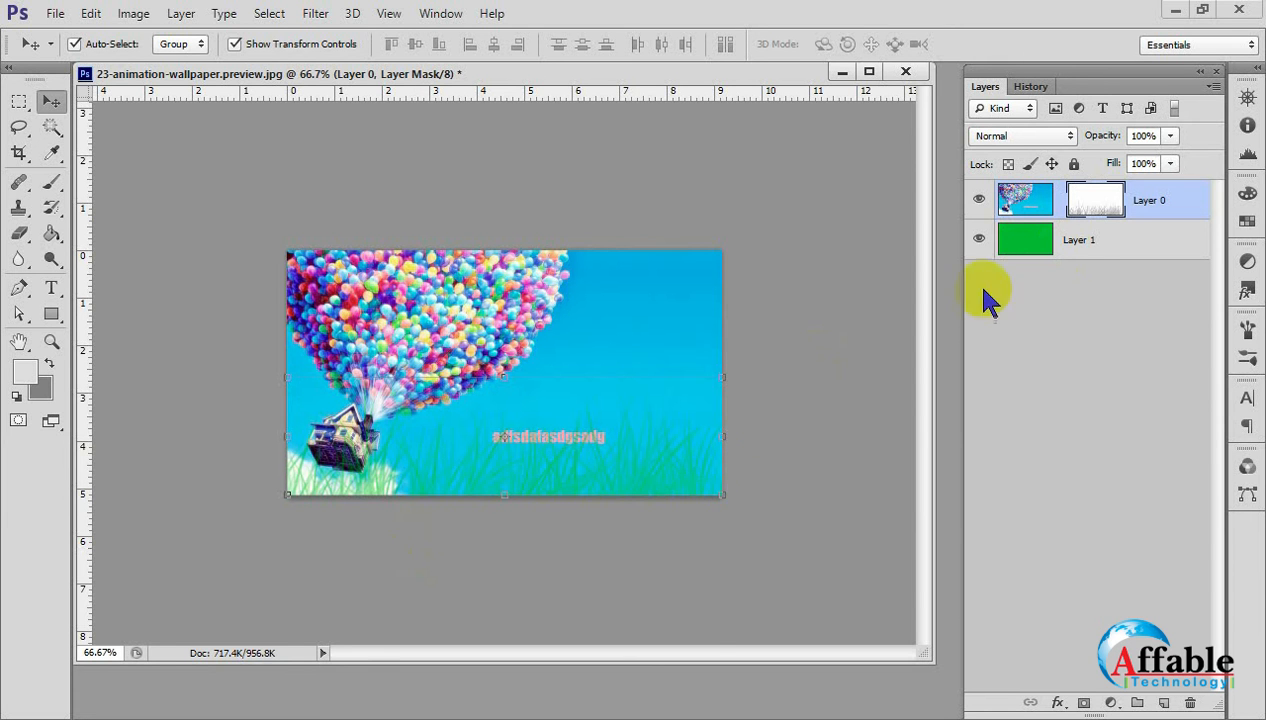
{"action": "key", "text": "ctrl+plus"}
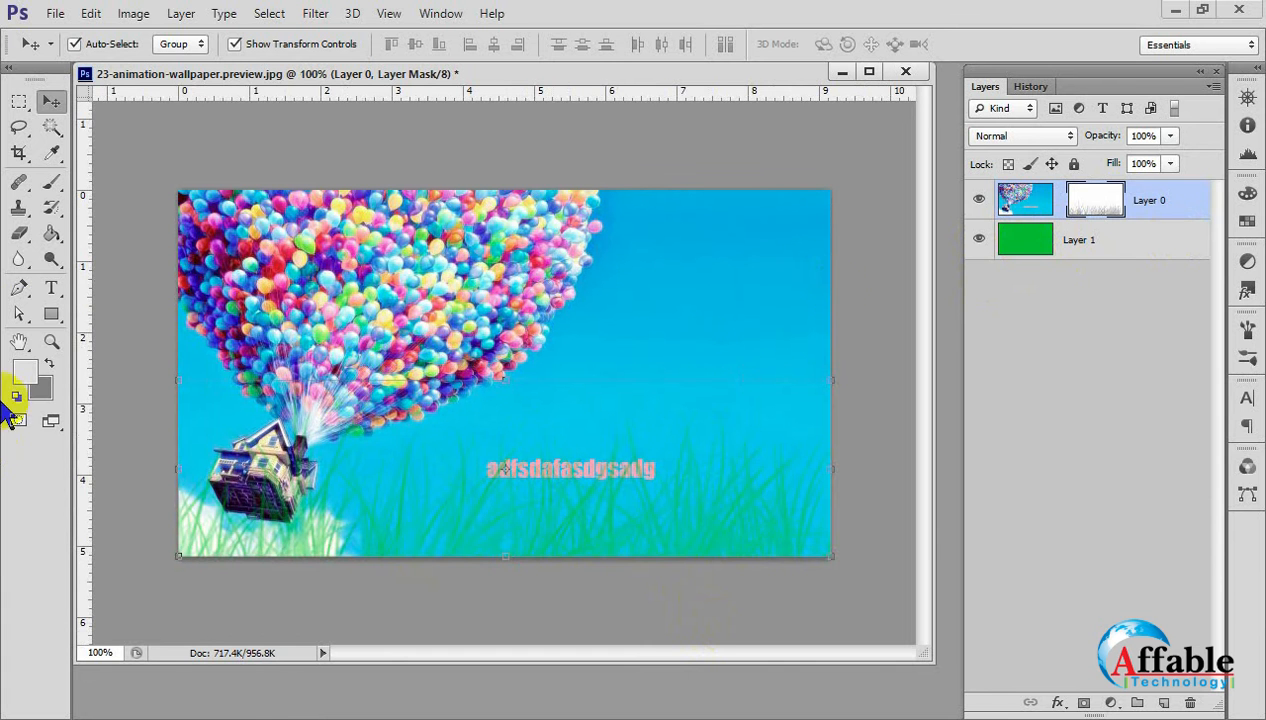
Select Layer 1 and set the foreground colour to white (ffffff).
{"action": "left_click", "coordinate": [1032, 244]}
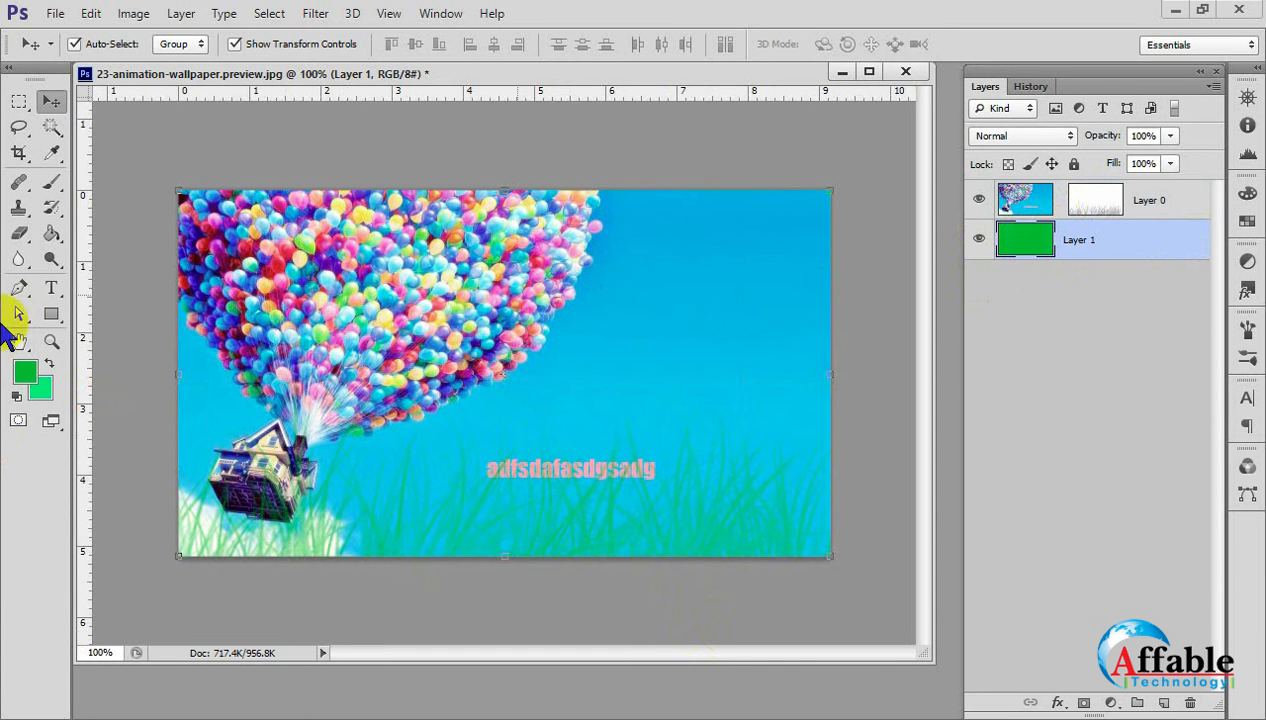
{"action": "left_click", "coordinate": [27, 373]}
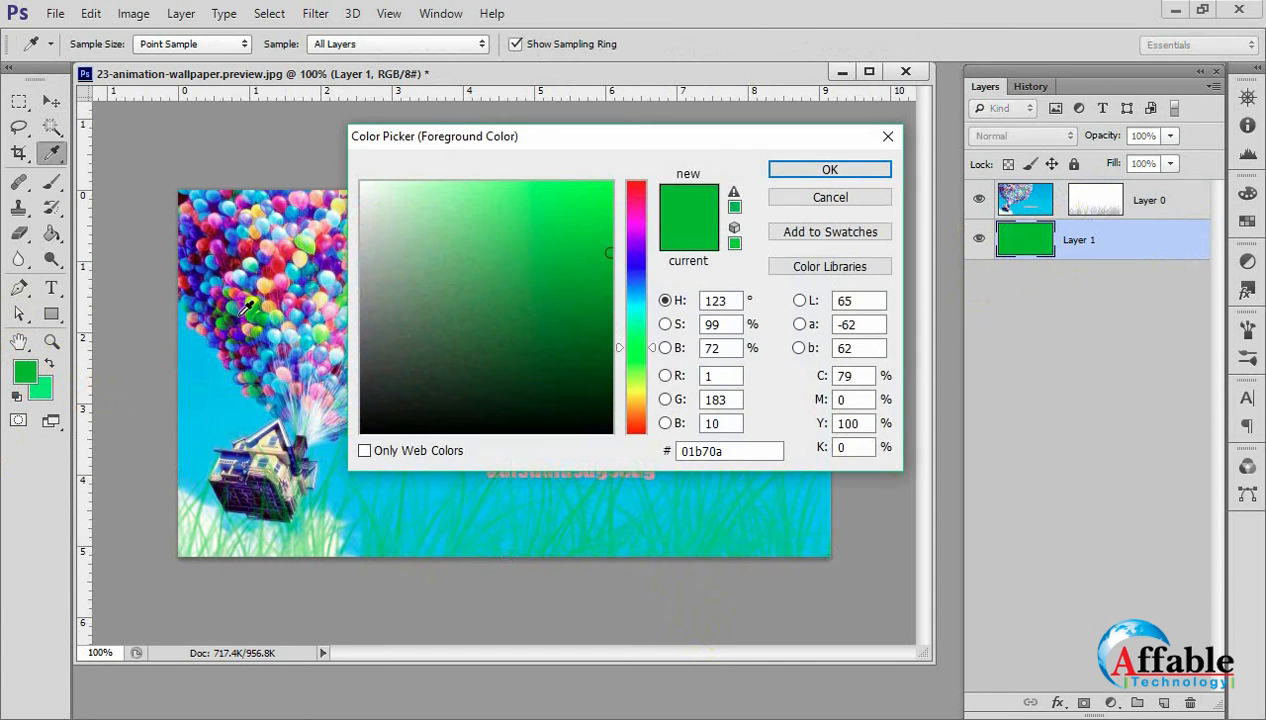
{"action": "left_click", "coordinate": [600, 252]}
{"action": "left_click_drag", "start_coordinate": [603, 252], "coordinate": [305, 141]}
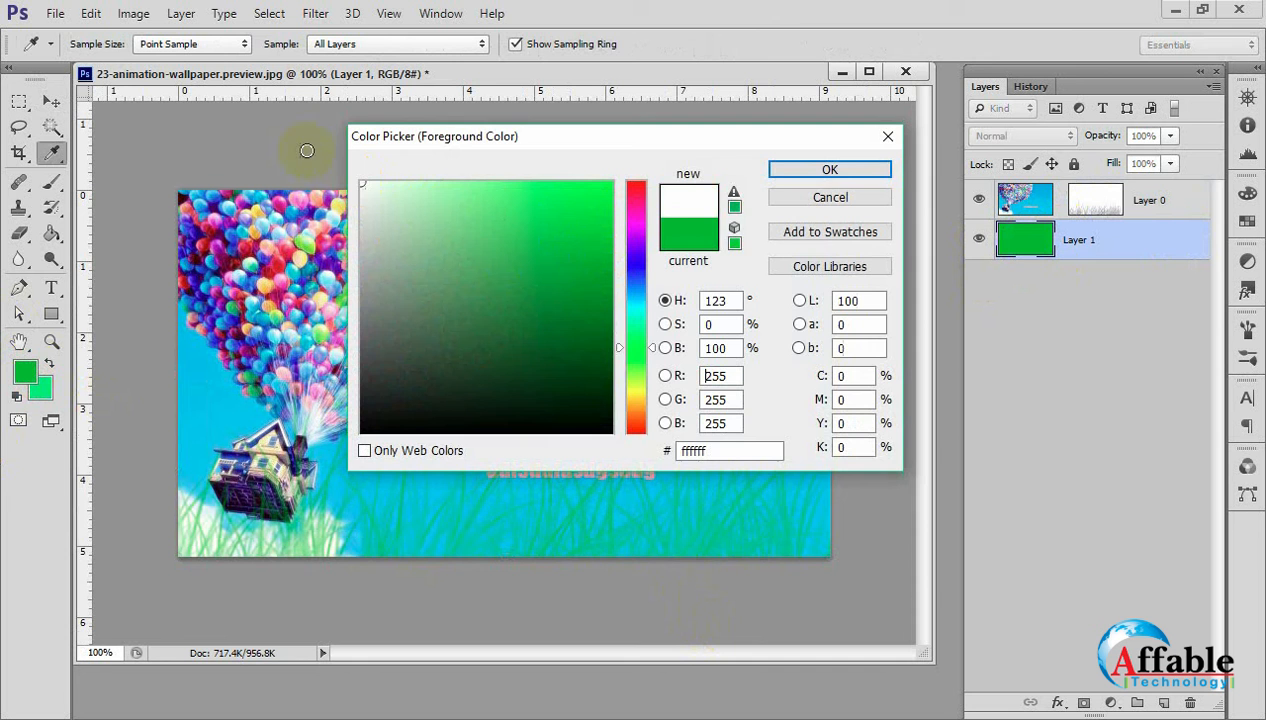
{"action": "left_click", "coordinate": [829, 169]}
{"action": "key", "text": "v"}
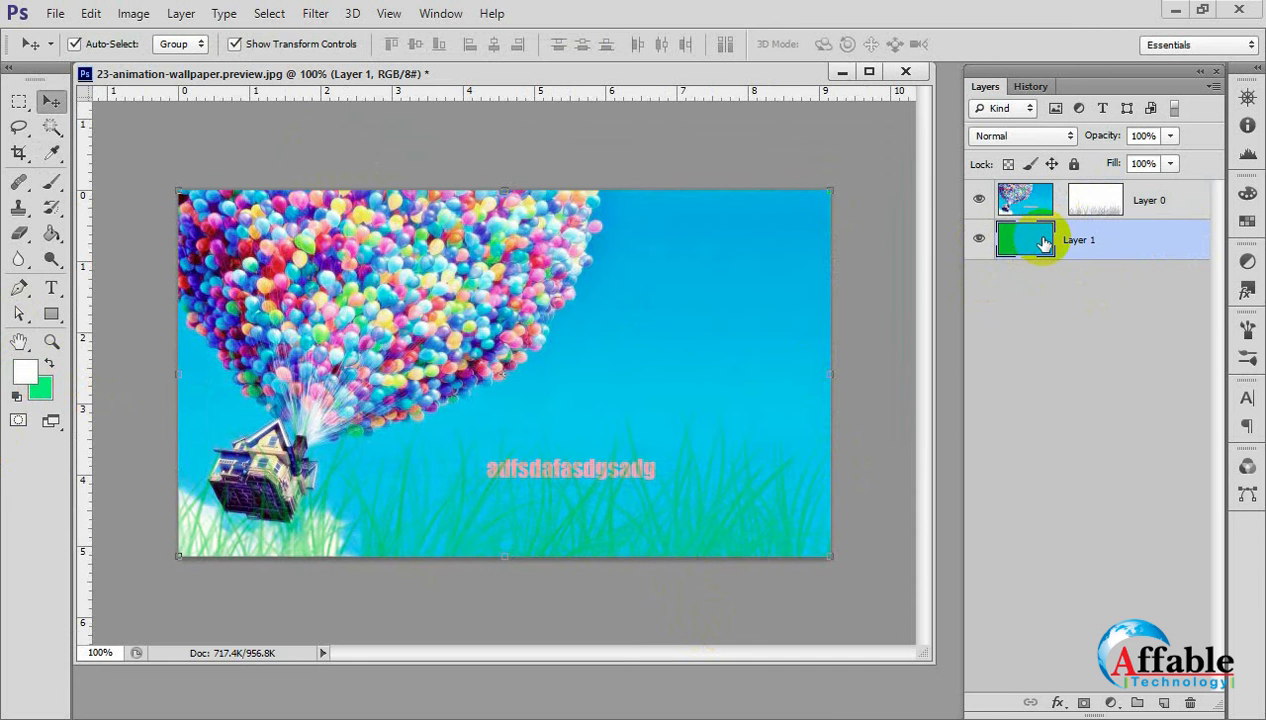
Fill Layer 1 with the white foreground colour using the Paint Bucket.
{"action": "double_click", "coordinate": [1030, 240]}
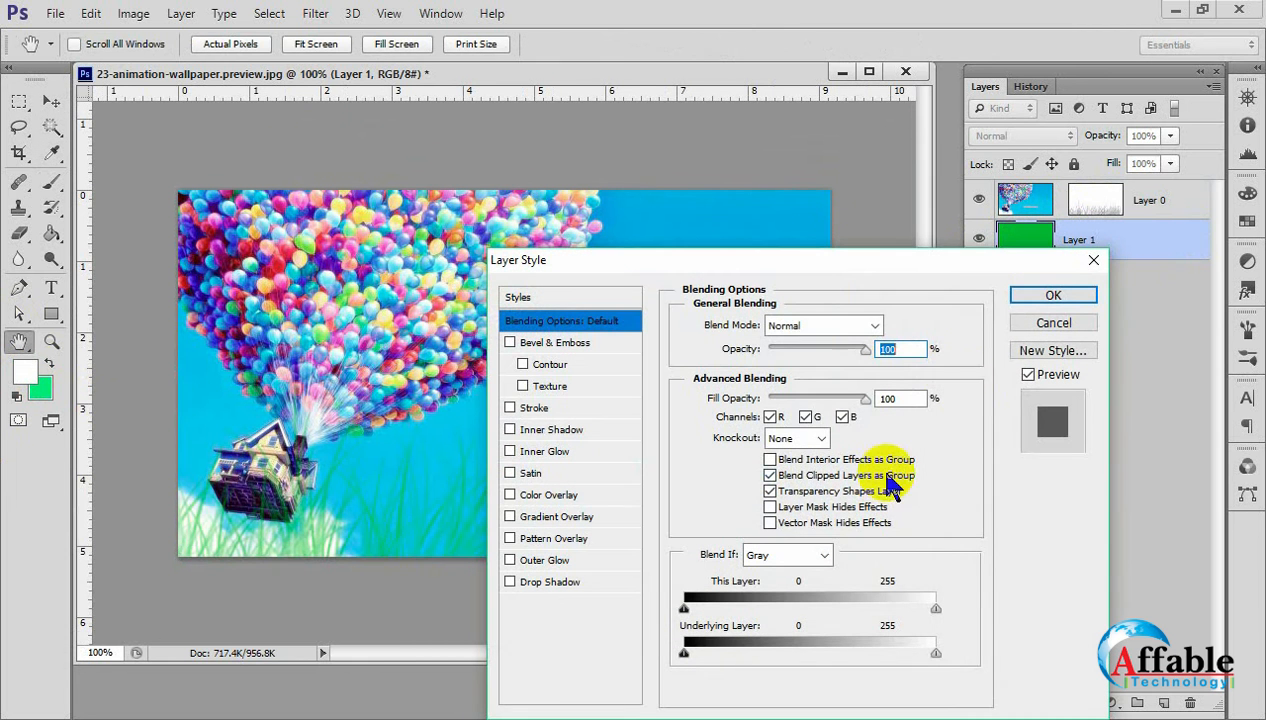
{"action": "left_click", "coordinate": [1058, 322]}
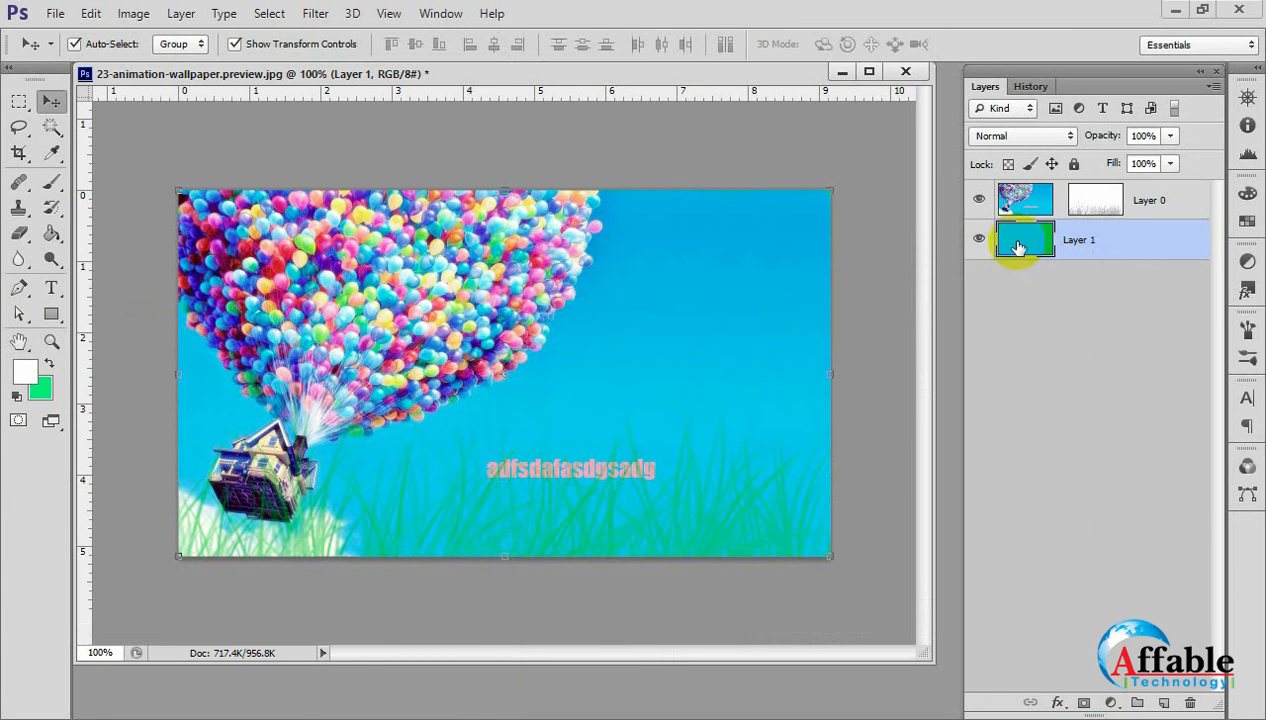
{"action": "left_click", "coordinate": [51, 233]}
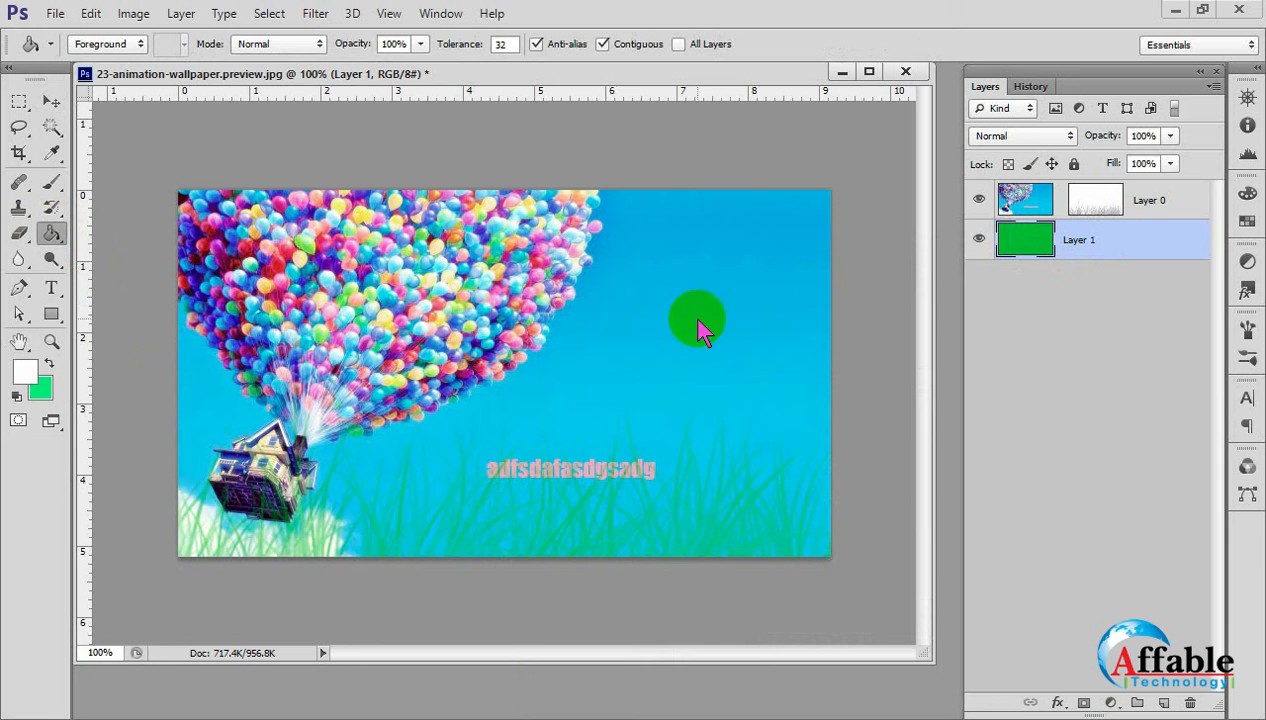
{"action": "left_click", "coordinate": [692, 320]}
Transform Layer 0's mask so its grass covers only about the right 60% of the image's lower part, slightly taller.
{"action": "left_click", "coordinate": [51, 101]}
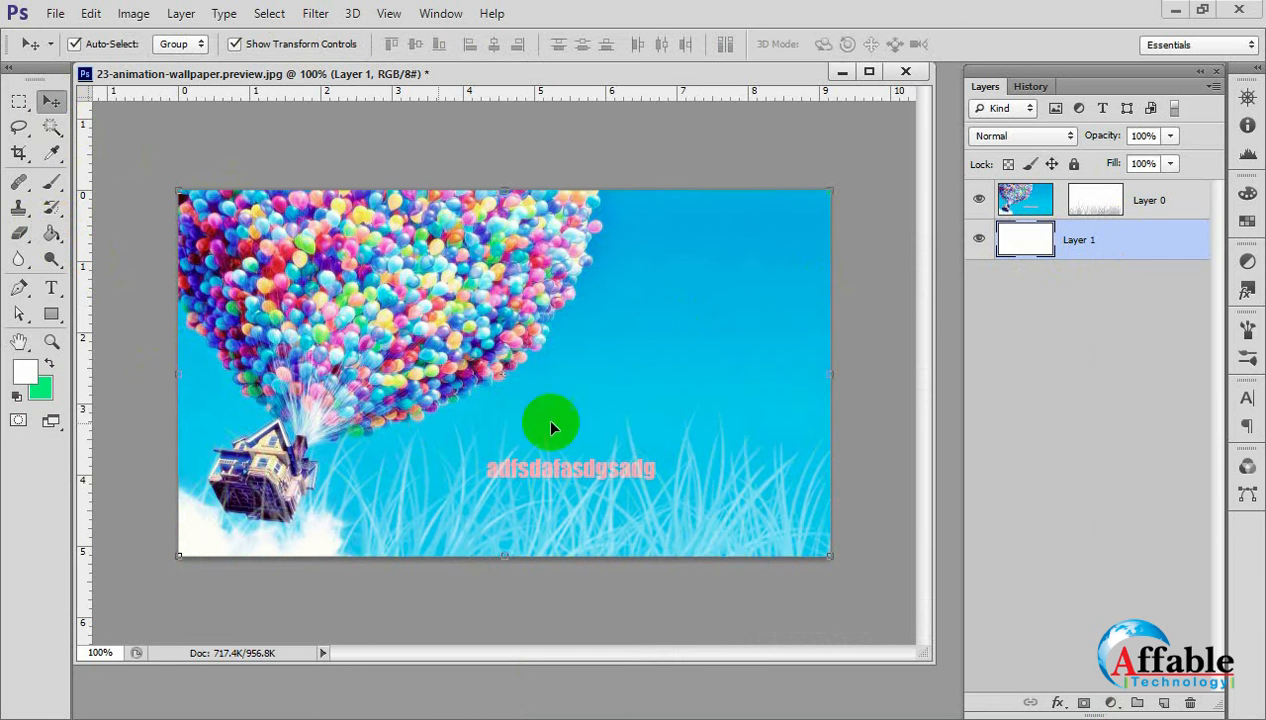
{"action": "left_click", "coordinate": [670, 543]}
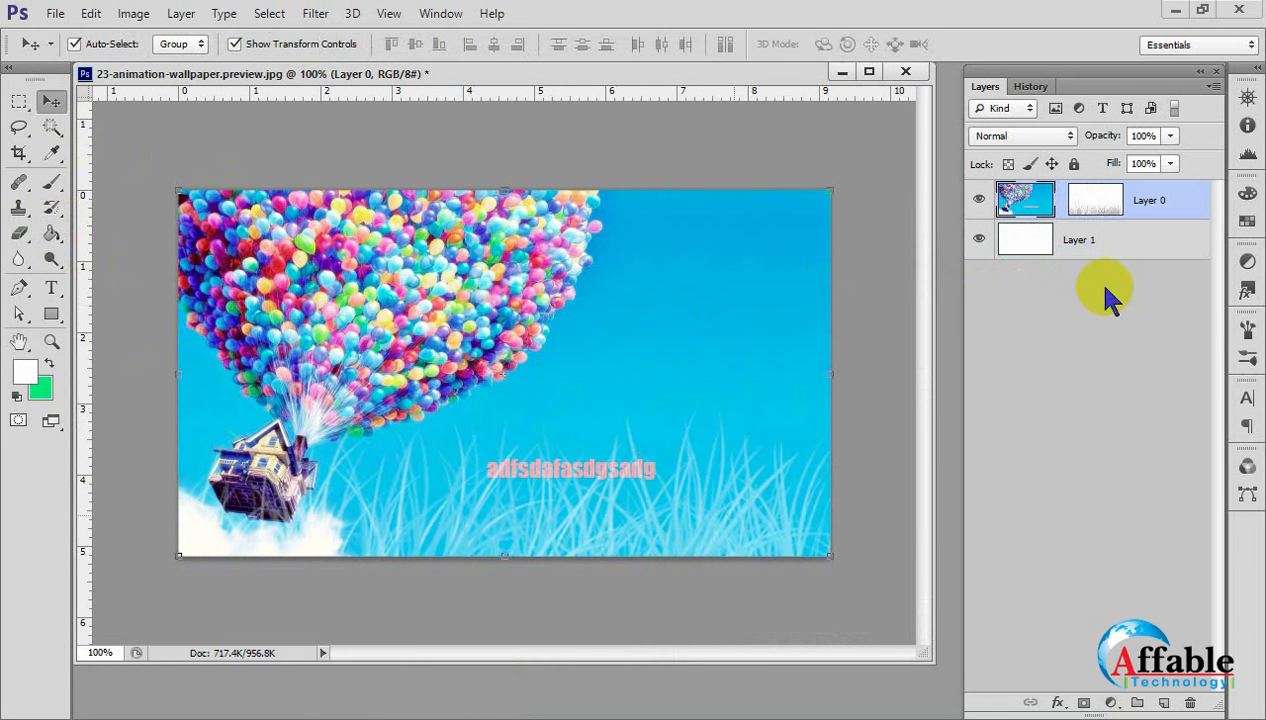
{"action": "left_click", "coordinate": [1092, 201]}
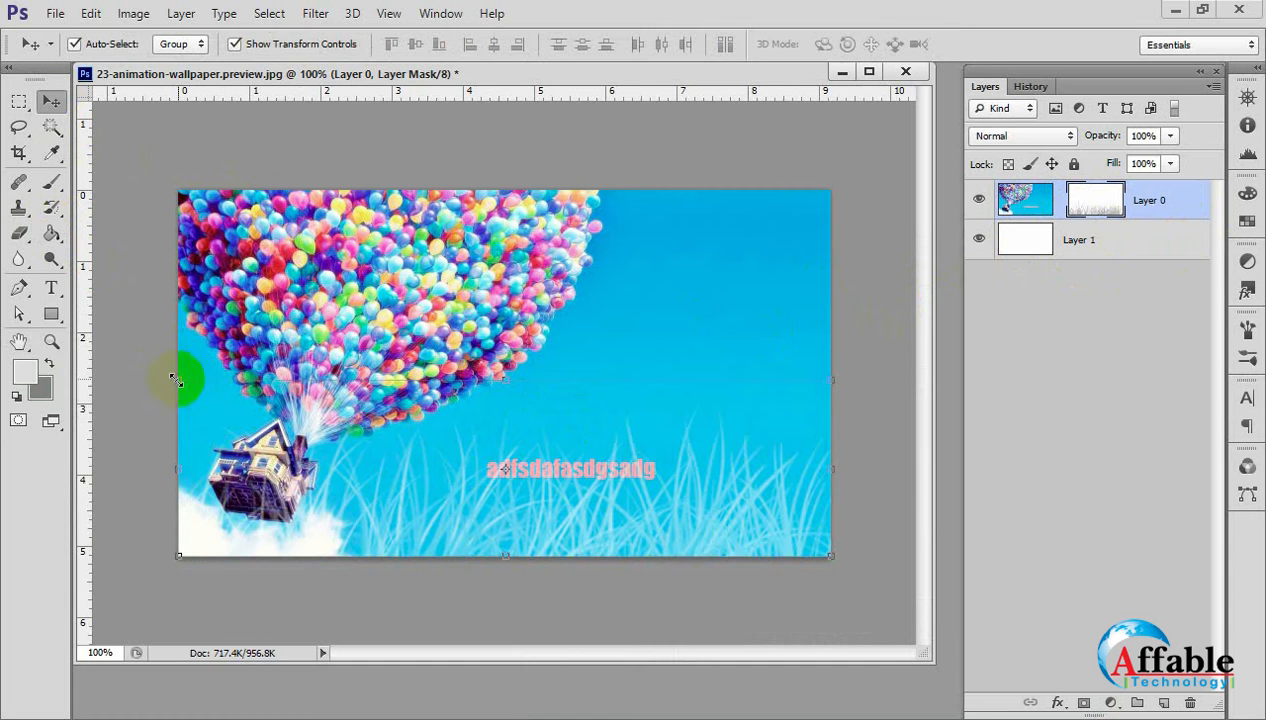
{"action": "left_click_drag", "start_coordinate": [175, 380], "coordinate": [418, 343]}
{"action": "key", "text": "Return"}
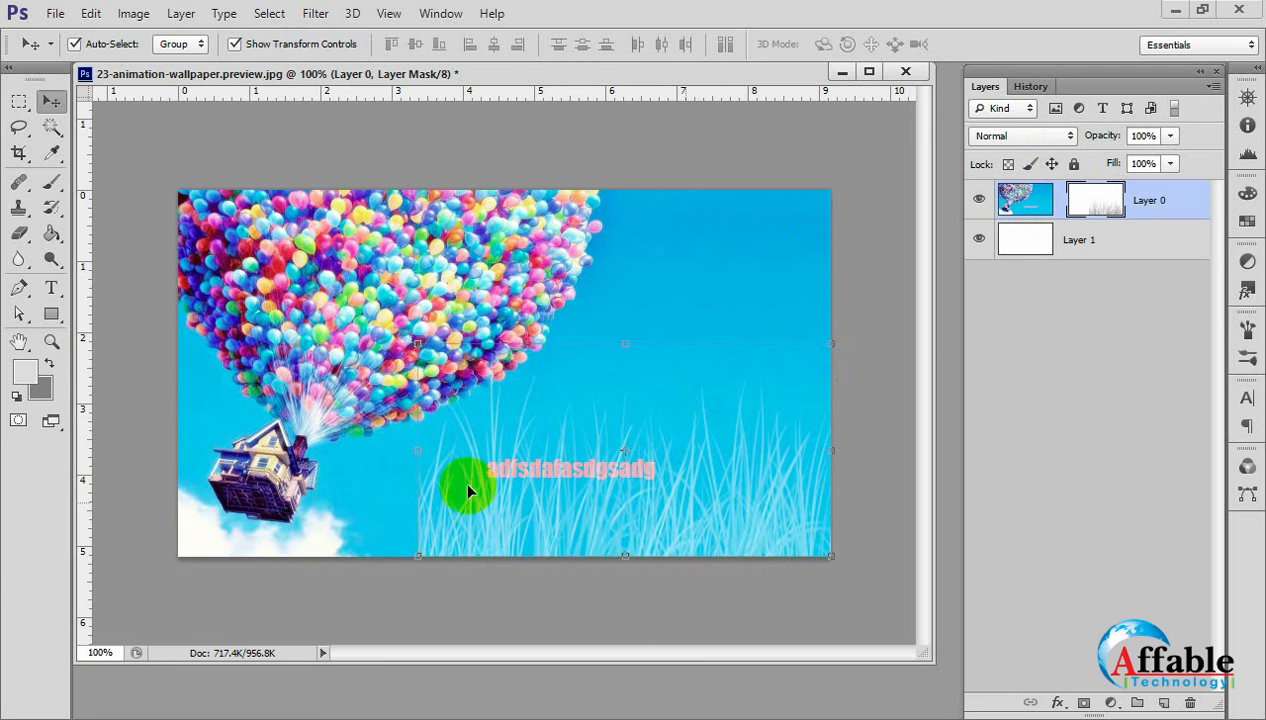
Delete Layer 0's mask from its mask properties and close the properties.
{"action": "double_click", "coordinate": [1095, 205]}
{"action": "left_click", "coordinate": [1112, 667]}
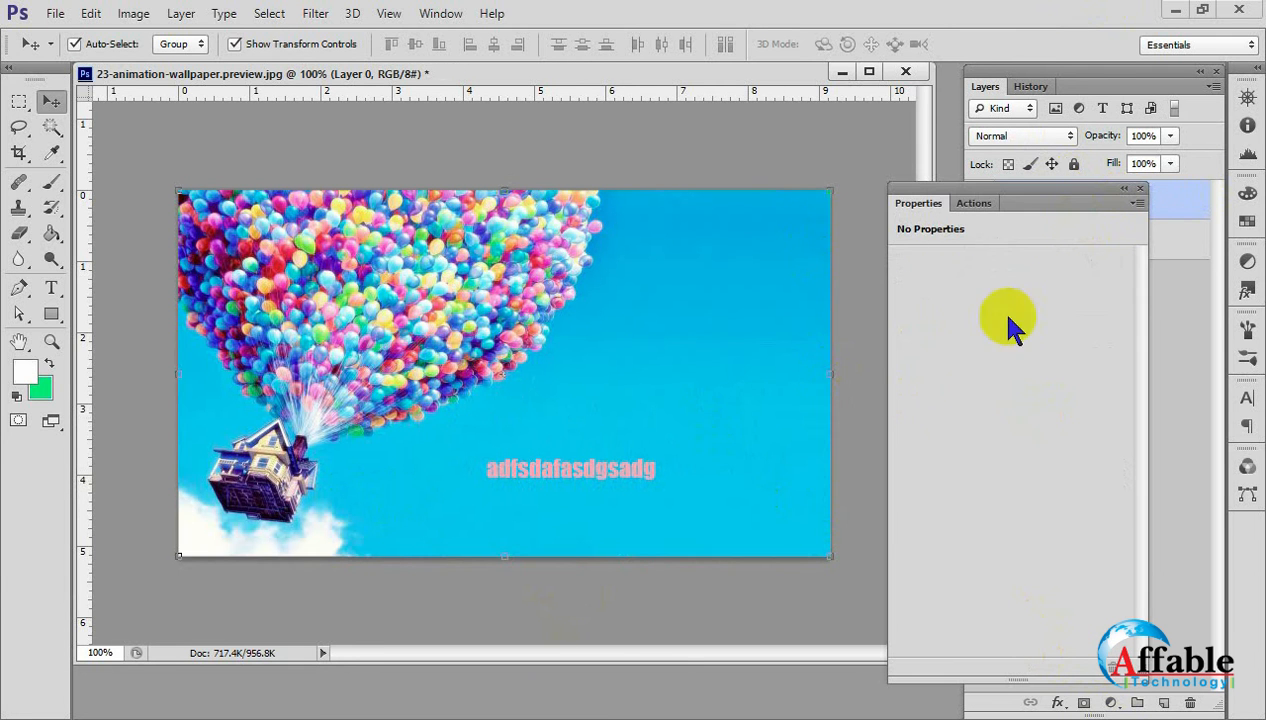
{"action": "left_click", "coordinate": [1140, 189]}
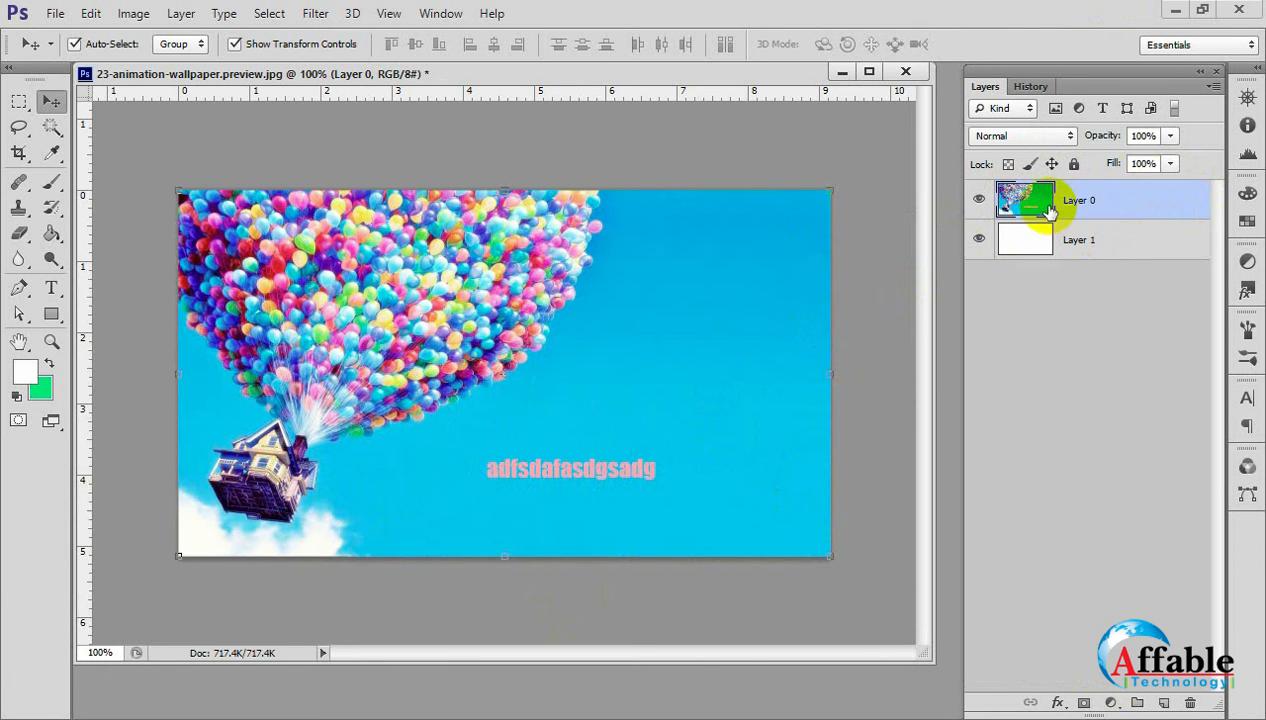
Paint white and green grass directly on Layer 0's image along the lower edge with the 250 px brush, undoing the last stroke.
{"action": "left_click", "coordinate": [52, 181]}
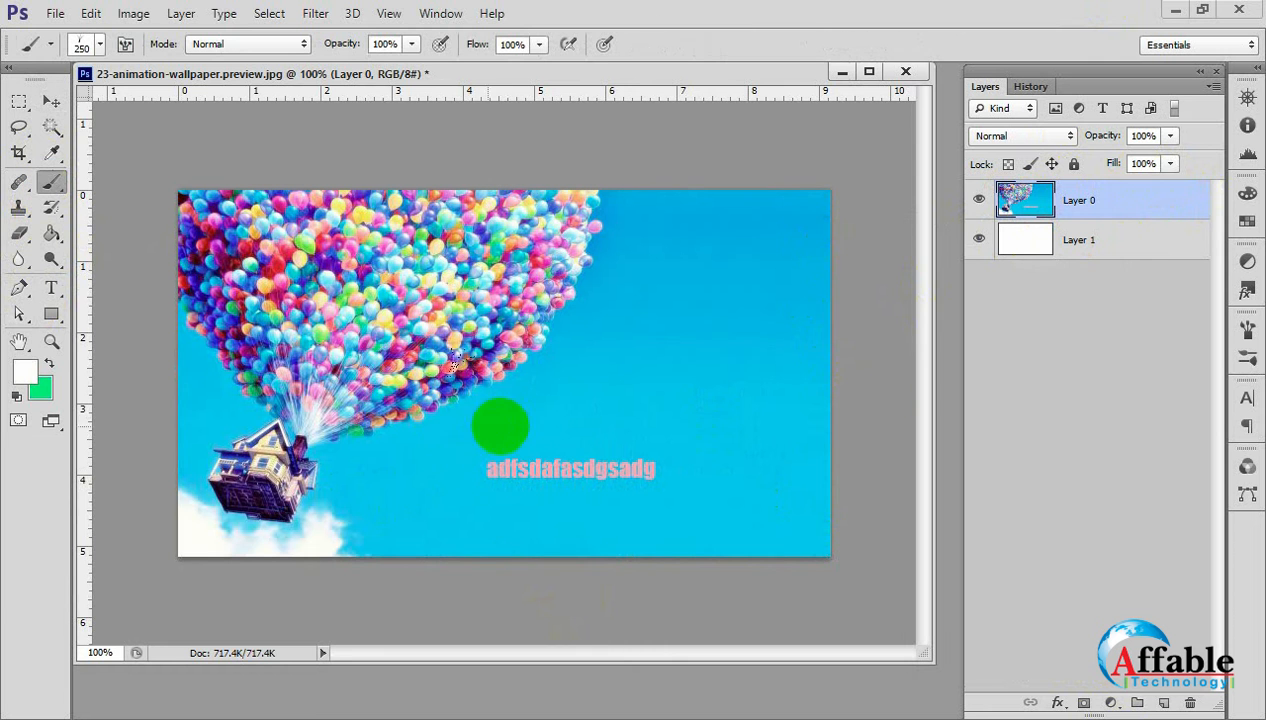
{"action": "mouse_move", "coordinate": [466, 487]}
{"action": "left_mouse_down"}
{"action": "mouse_move", "coordinate": [853, 501]}
{"action": "mouse_move", "coordinate": [456, 524]}
{"action": "mouse_move", "coordinate": [848, 517]}
{"action": "mouse_move", "coordinate": [740, 503]}
{"action": "mouse_move", "coordinate": [579, 514]}
{"action": "mouse_move", "coordinate": [898, 575]}
{"action": "left_mouse_up"}
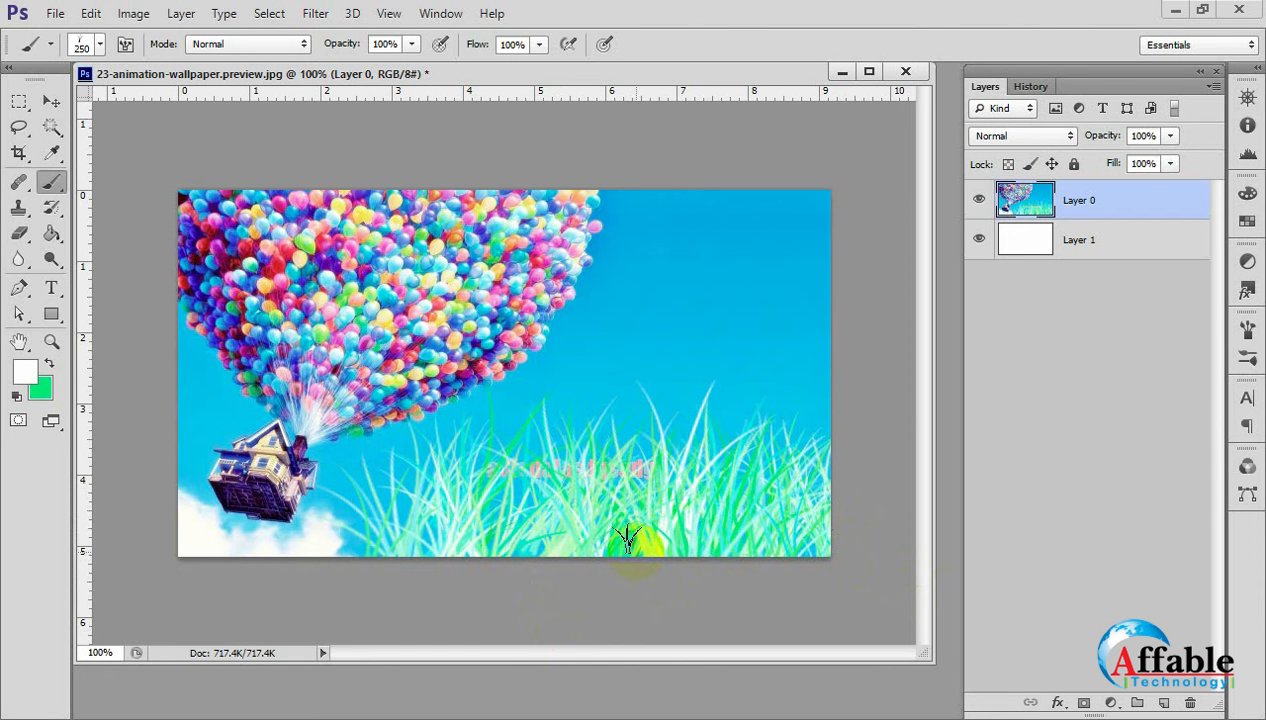
{"action": "key", "text": "ctrl+z"}
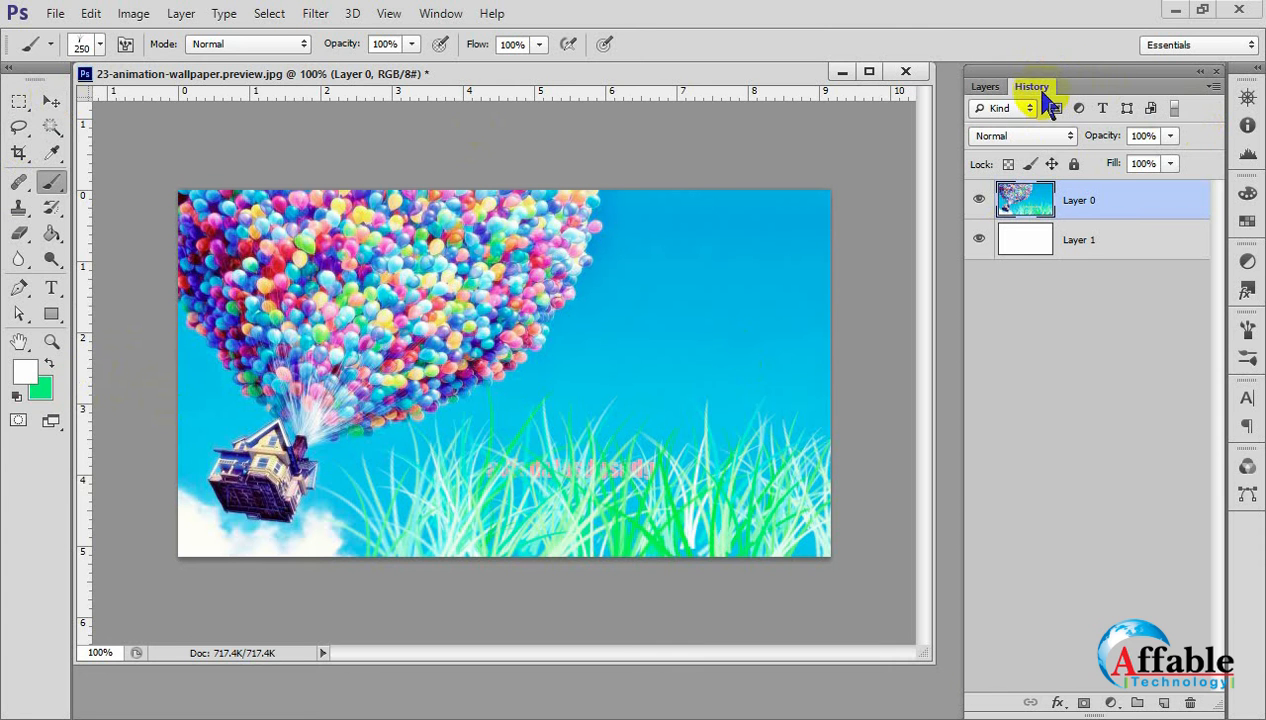
Revert the image to its originally opened state through its history and convert the Background into an unlocked layer named Layer 0.
{"action": "left_click", "coordinate": [1042, 92]}
{"action": "left_click", "coordinate": [1044, 134]}
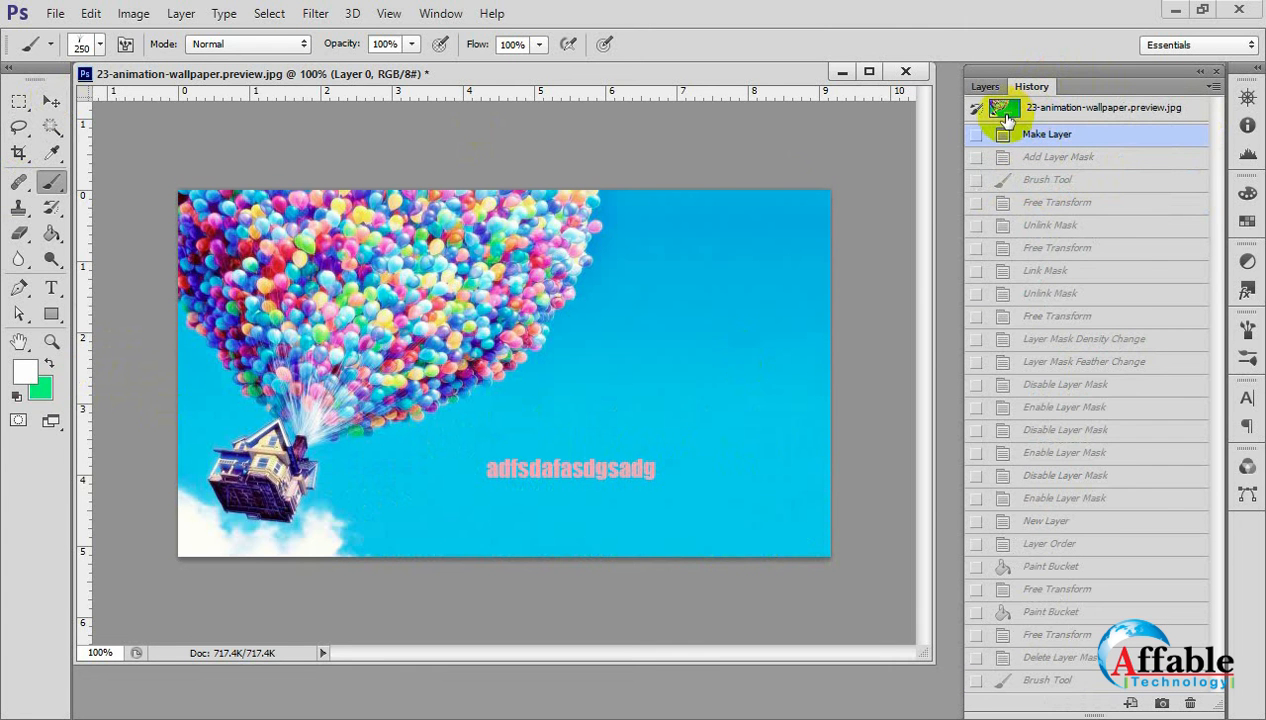
{"action": "left_click", "coordinate": [1005, 112]}
{"action": "left_click", "coordinate": [990, 90]}
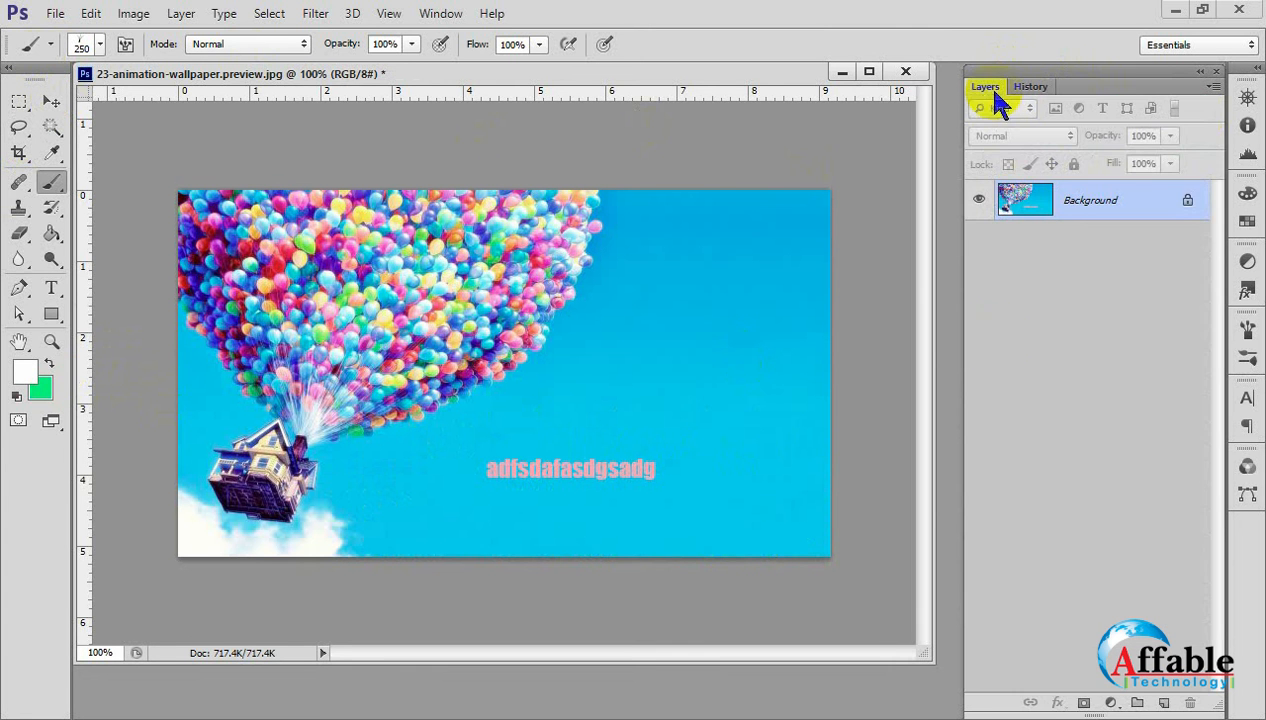
{"action": "double_click", "coordinate": [1080, 218]}
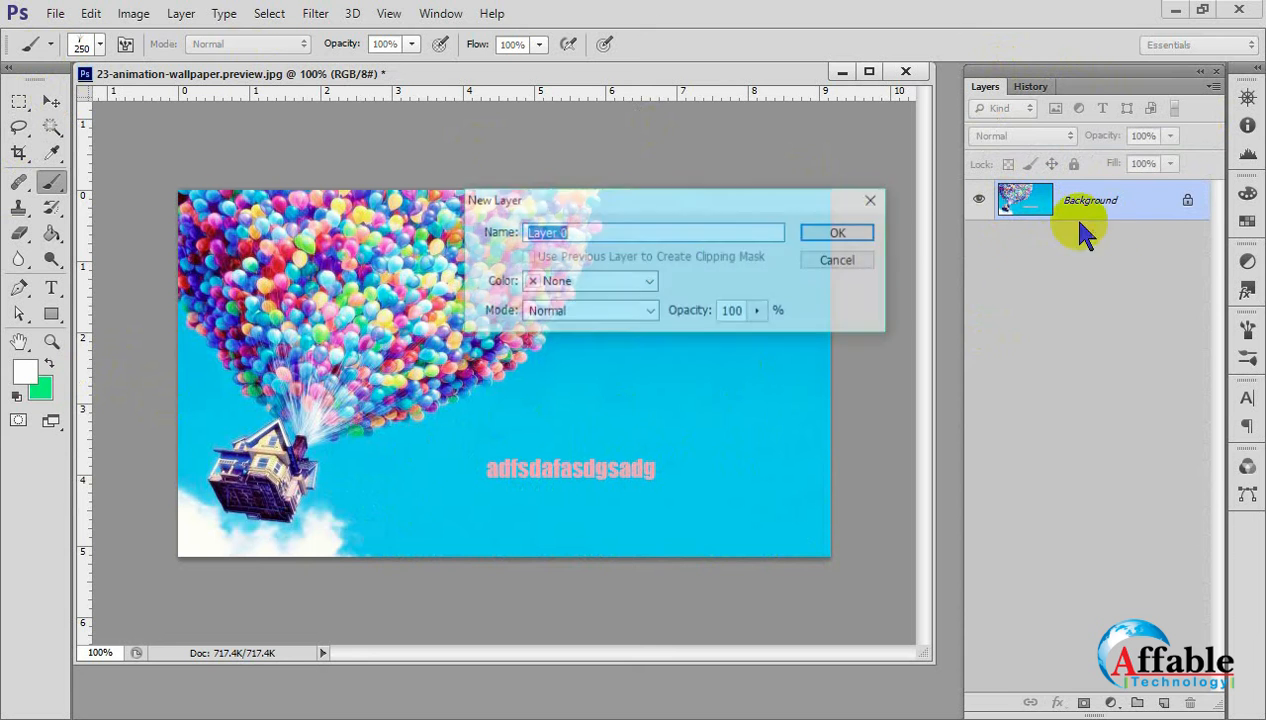
{"action": "left_click", "coordinate": [835, 233]}
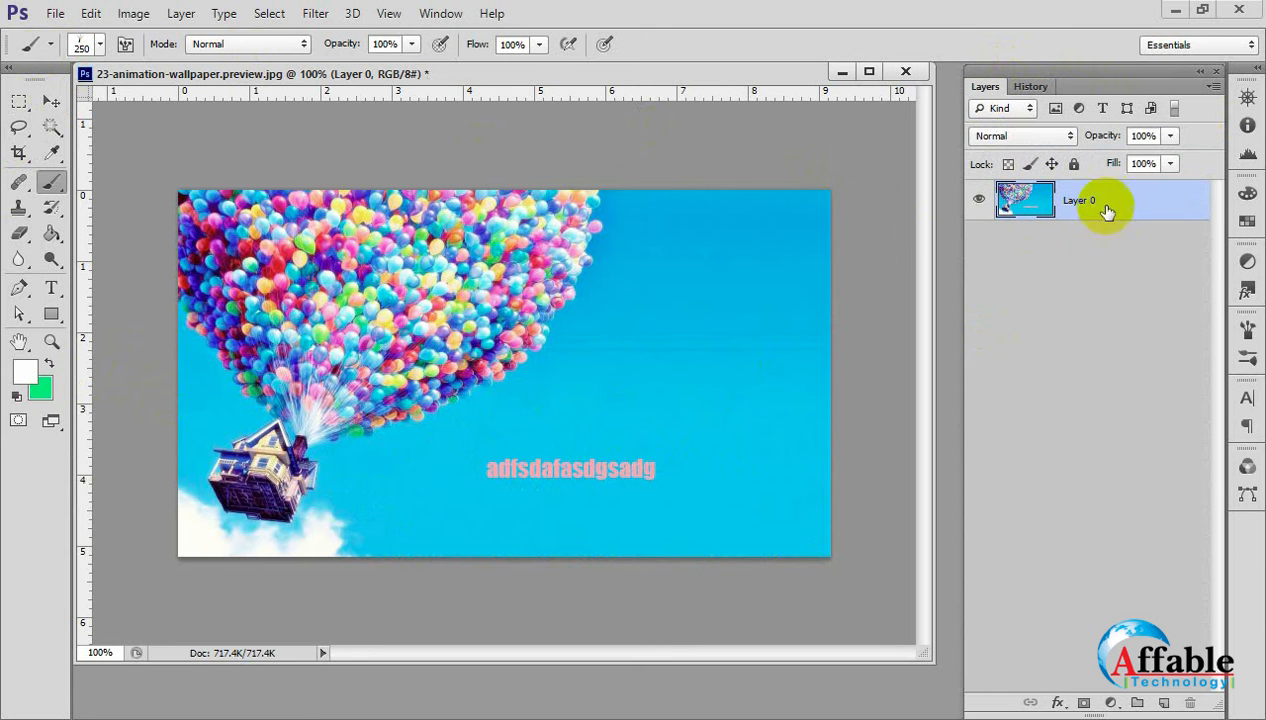
Add a layer mask to Layer 0 and paint grass on it along the image's lower part with the 250 px brush.
{"action": "left_click", "coordinate": [1083, 703]}
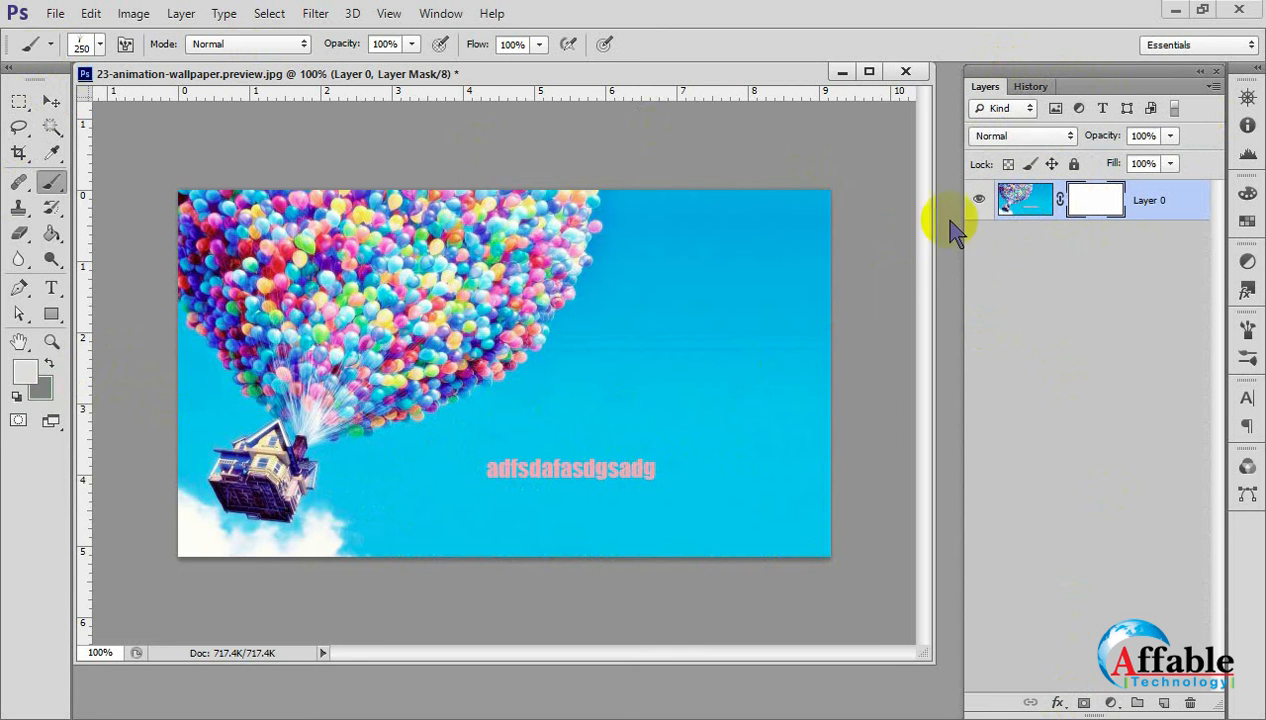
{"action": "mouse_move", "coordinate": [330, 535]}
{"action": "left_mouse_down"}
{"action": "mouse_move", "coordinate": [577, 540]}
{"action": "mouse_move", "coordinate": [749, 523]}
{"action": "mouse_move", "coordinate": [523, 509]}
{"action": "mouse_move", "coordinate": [868, 528]}
{"action": "mouse_move", "coordinate": [372, 462]}
{"action": "left_mouse_up"}
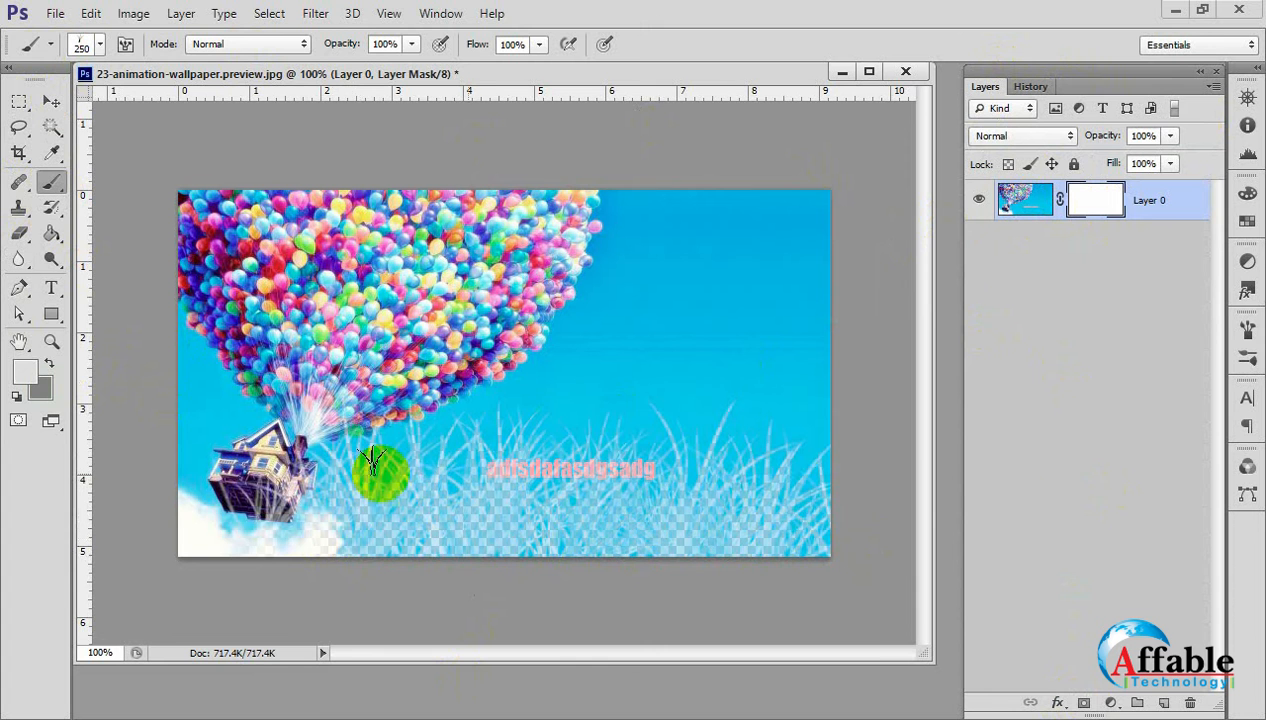
{"action": "left_click", "coordinate": [51, 101]}
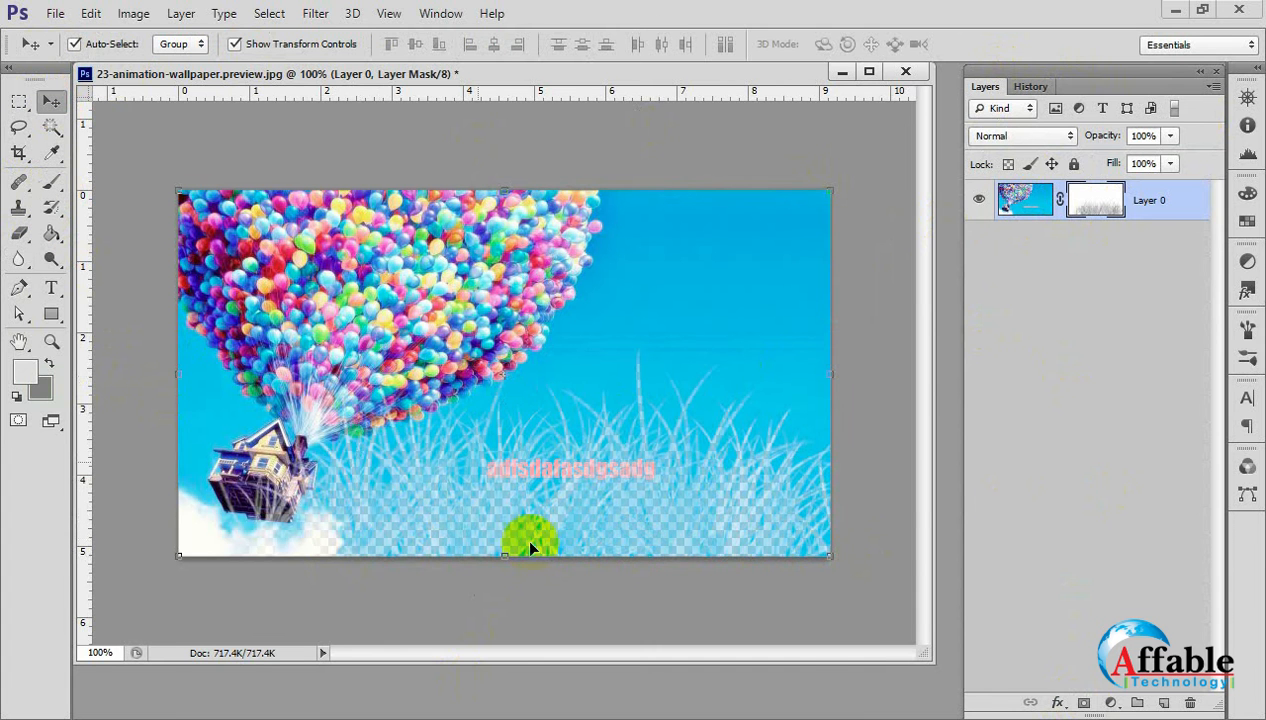
{"action": "scroll", "coordinate": [565, 492], "scroll_direction": "up", "scroll_amount": 2}
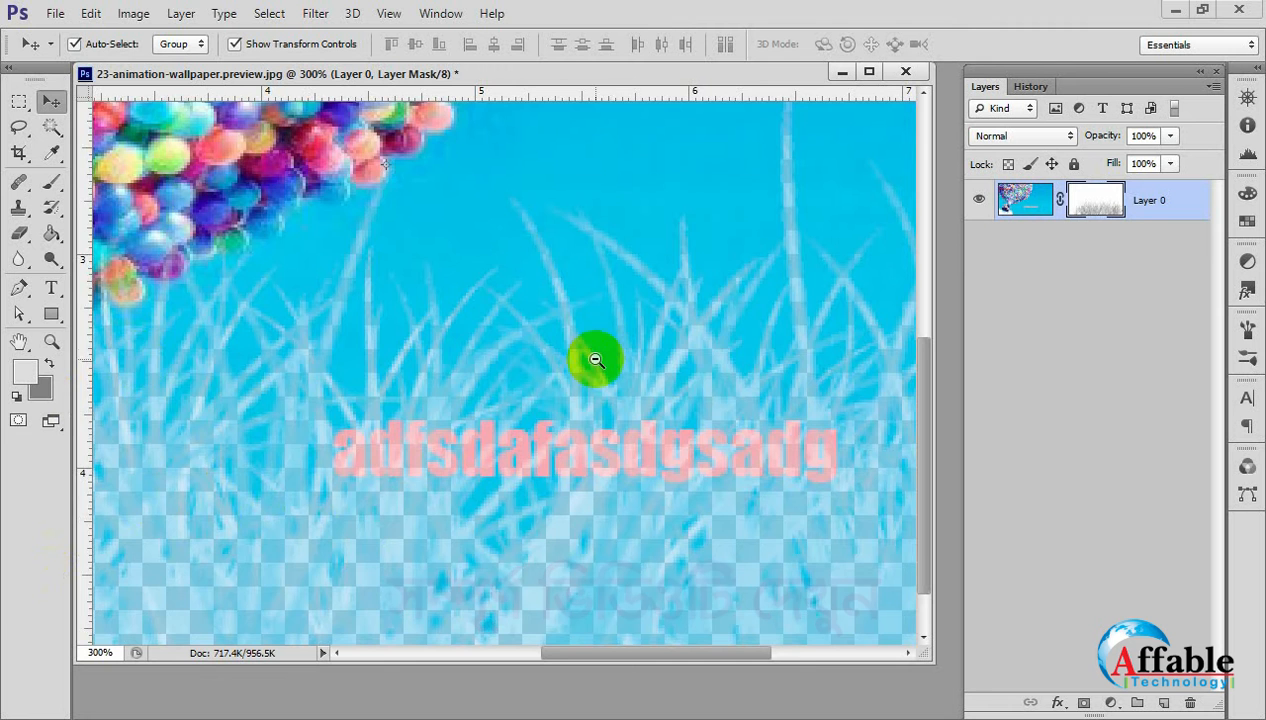
{"action": "scroll", "coordinate": [593, 359], "scroll_direction": "down", "scroll_amount": 3}
{"action": "key", "text": "ctrl+plus"}
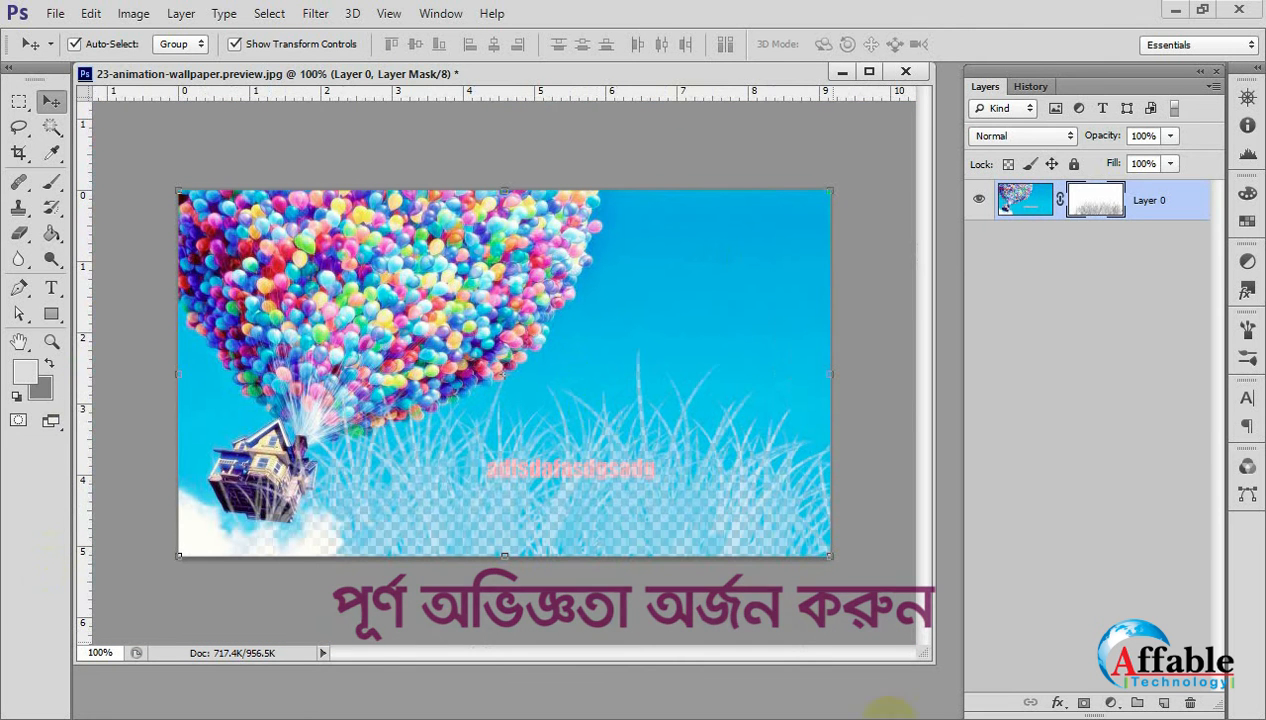
Unlink Layer 0's mask from its image and select the mask.
{"action": "left_click", "coordinate": [1008, 496]}
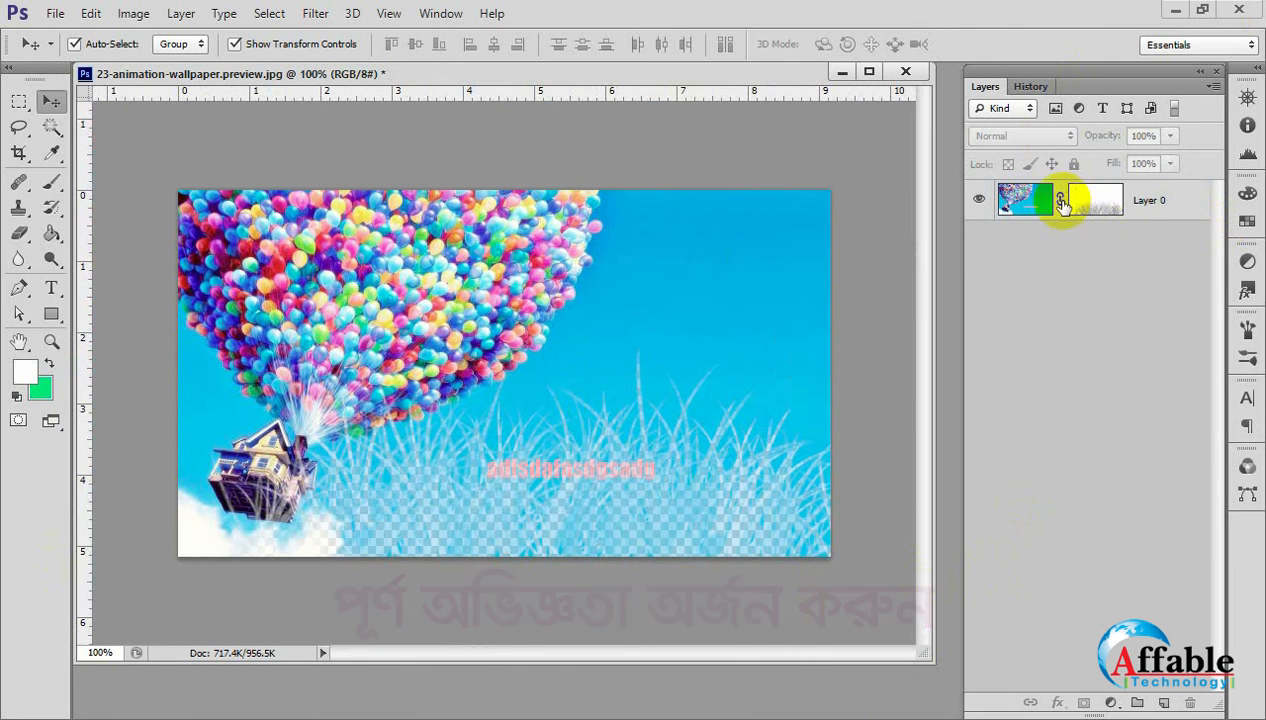
{"action": "left_click", "coordinate": [1100, 213]}
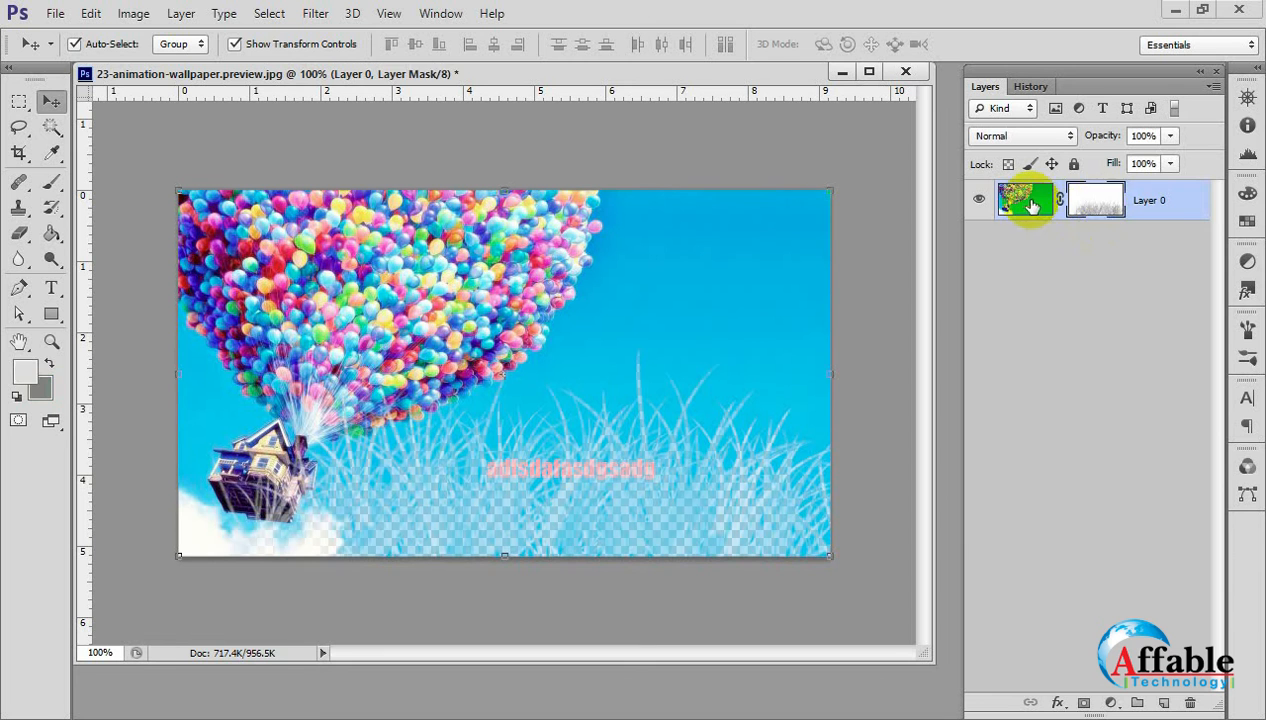
{"action": "left_click", "coordinate": [1025, 202]}
{"action": "left_click", "coordinate": [1095, 215]}
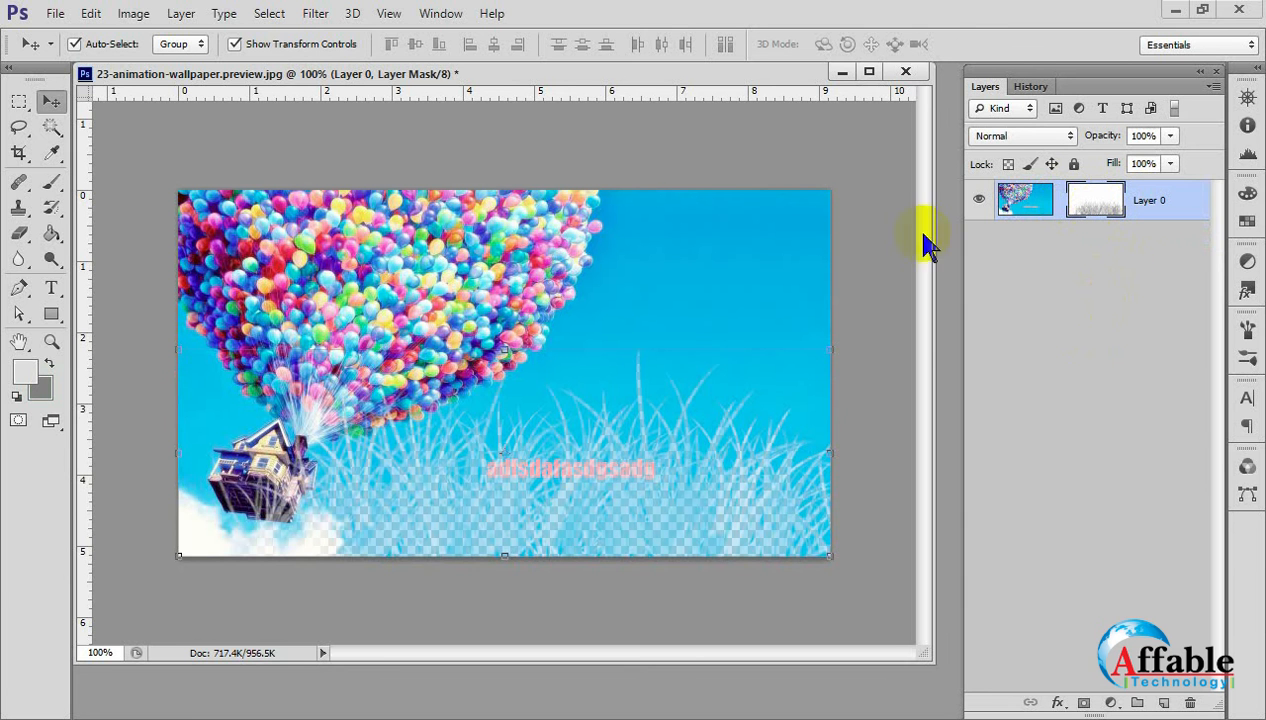
Transform Layer 0's mask to 71.67% width and 74.29% height, centred at X 423.50 px and Y 231 px.
{"action": "left_click_drag", "start_coordinate": [506, 350], "coordinate": [507, 403]}
{"action": "left_click_drag", "start_coordinate": [184, 481], "coordinate": [353, 486]}
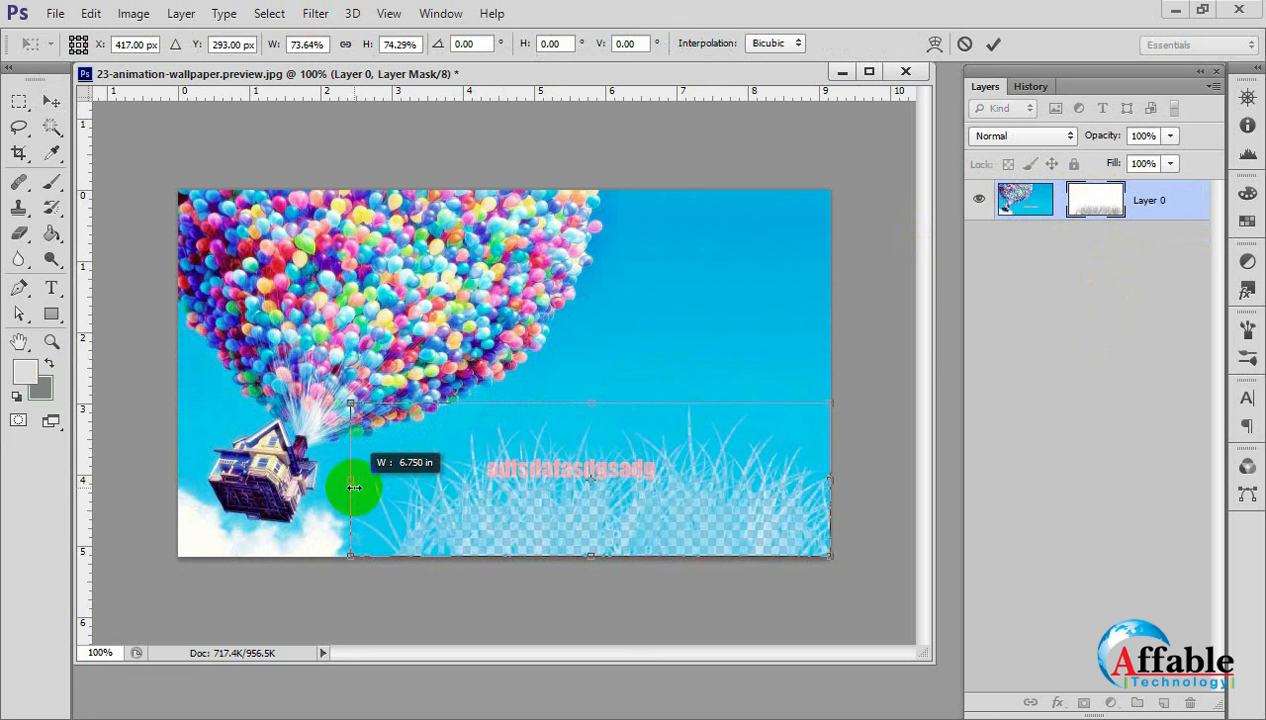
{"action": "left_click_drag", "start_coordinate": [667, 503], "coordinate": [695, 444]}
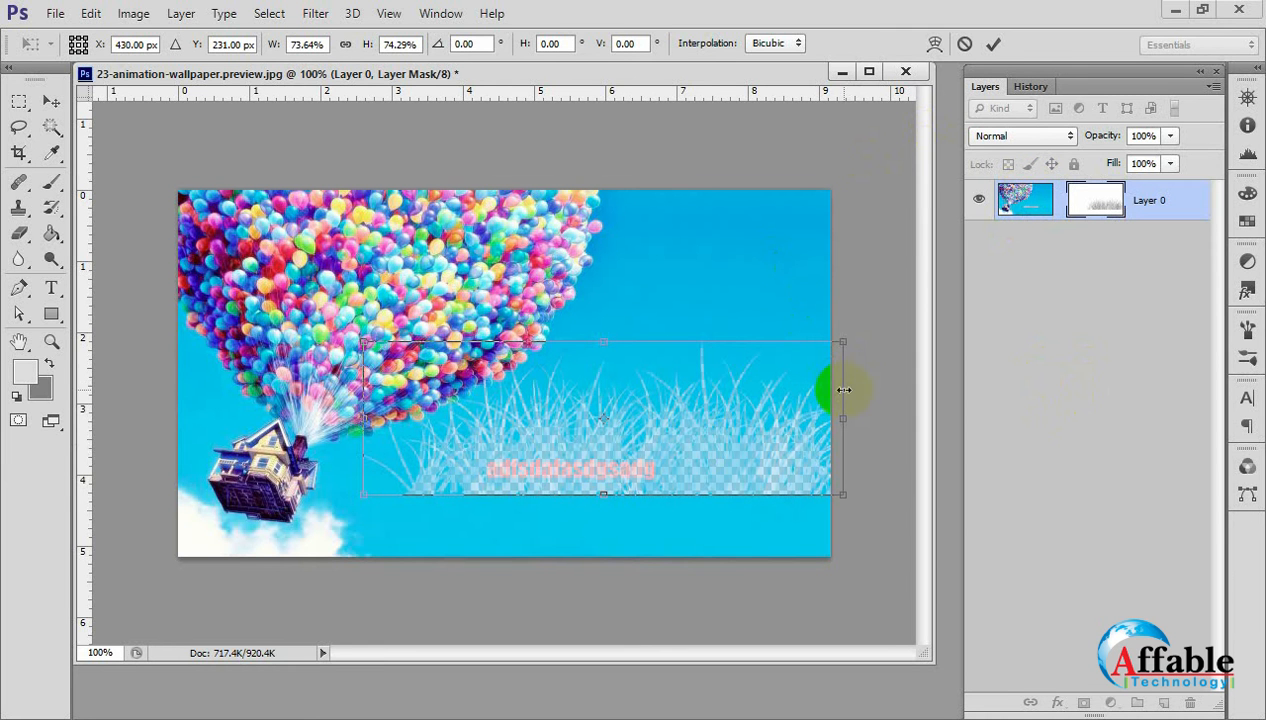
{"action": "left_click_drag", "start_coordinate": [848, 415], "coordinate": [836, 417]}
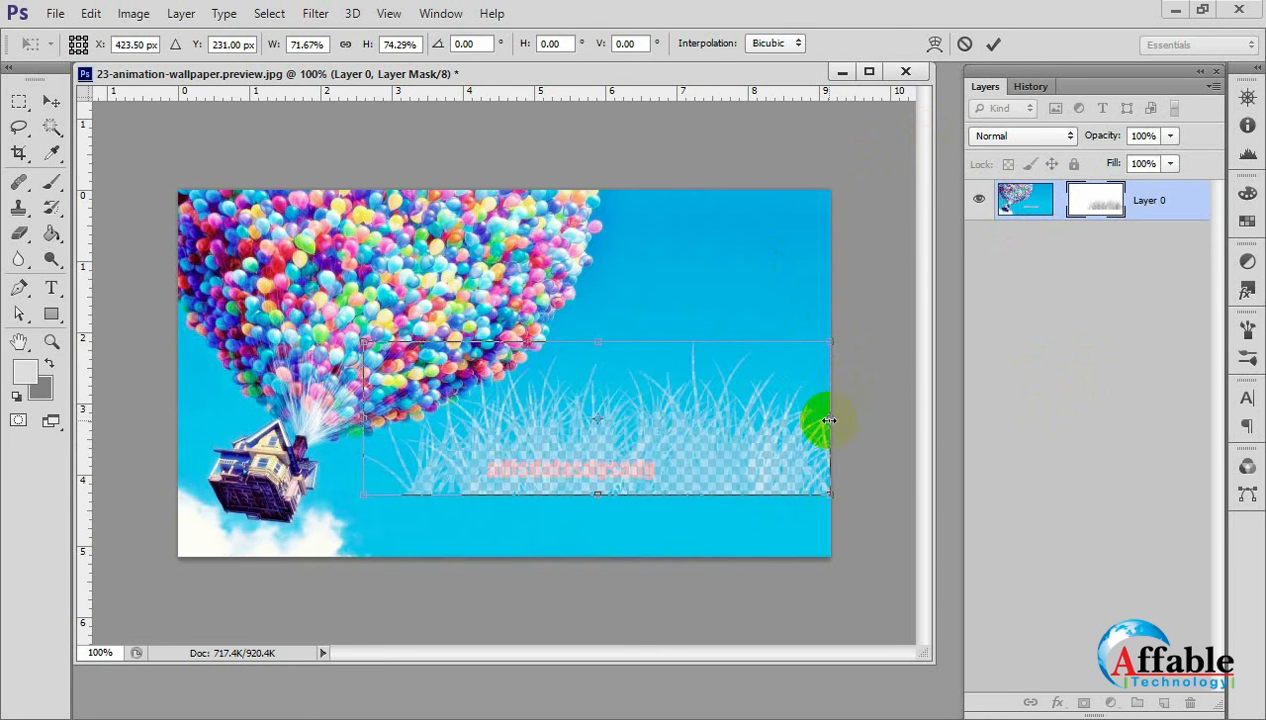
{"action": "key", "text": "Return"}
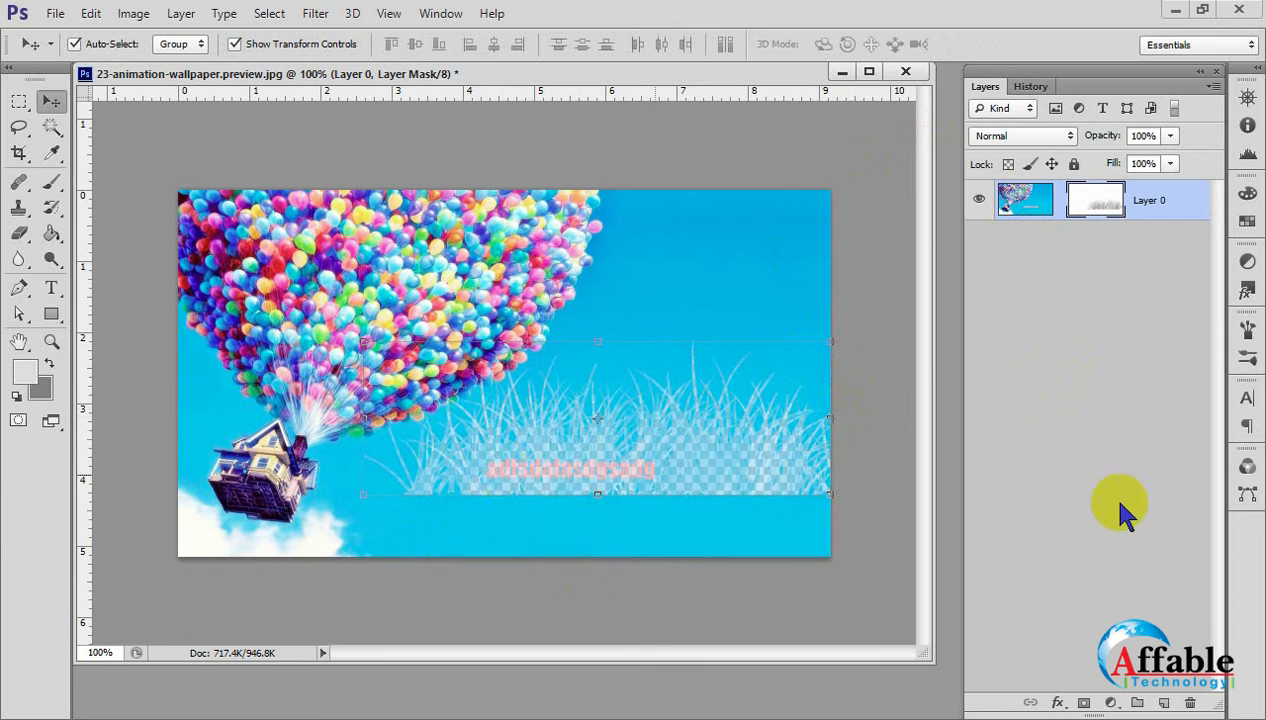
{"action": "left_click", "coordinate": [1118, 497]}
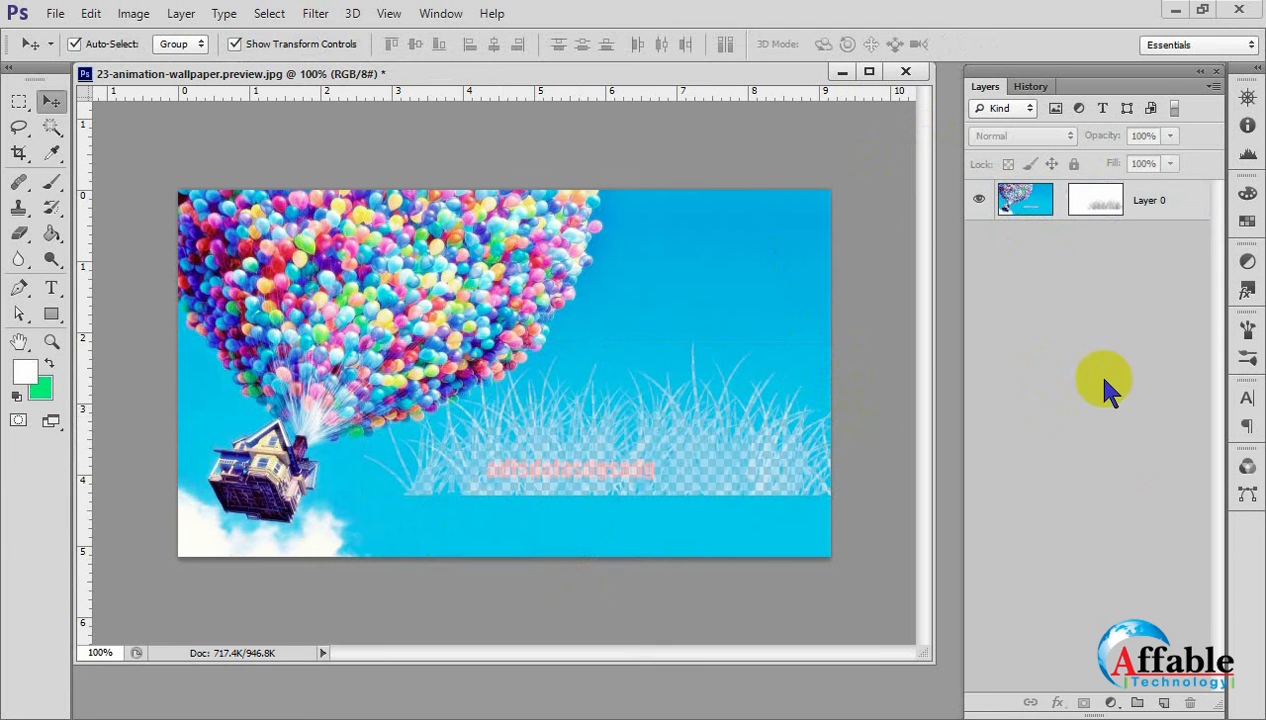
Create a new layer, fill it with white and place it beneath Layer 0.
{"action": "left_click", "coordinate": [1163, 704]}
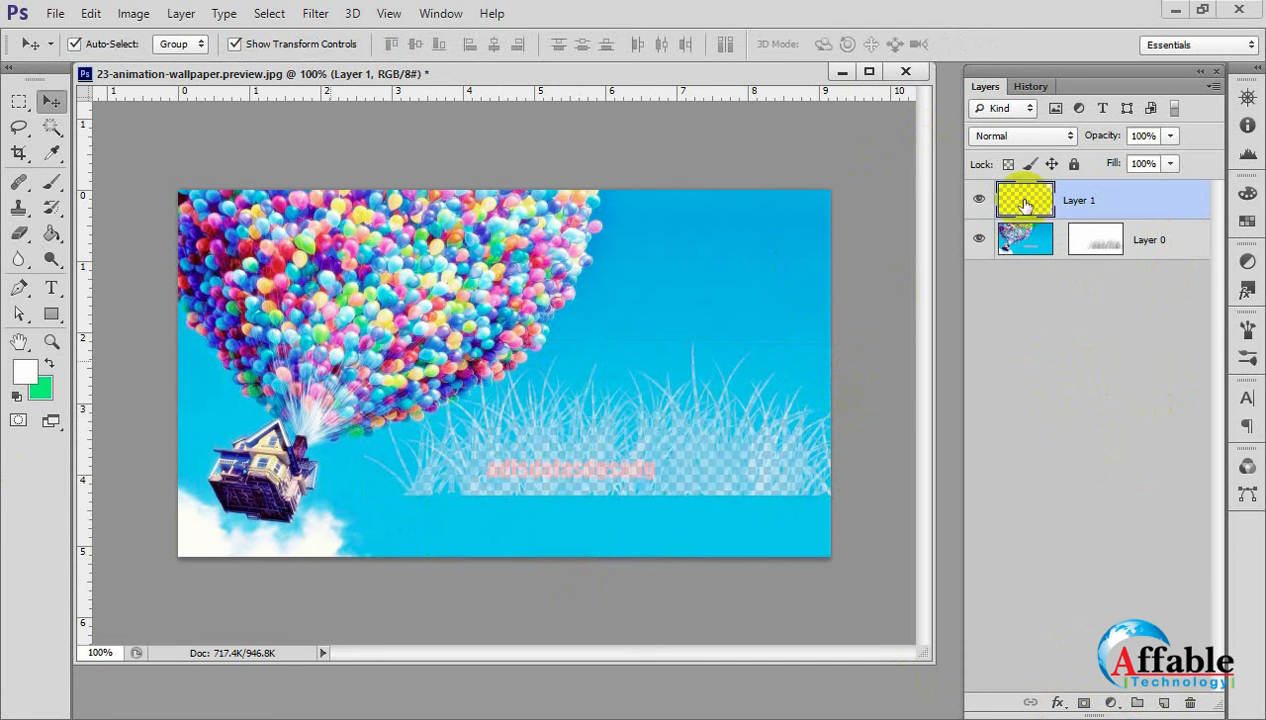
{"action": "left_click", "coordinate": [51, 233]}
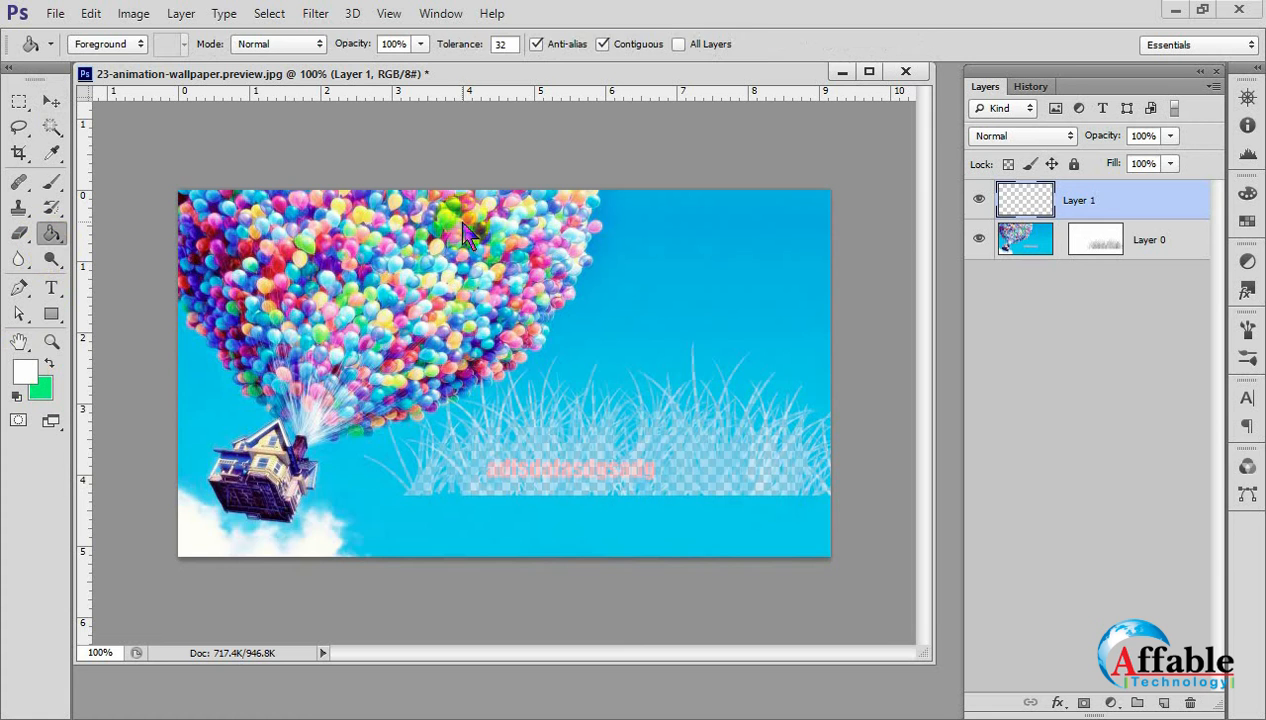
{"action": "left_click", "coordinate": [455, 218]}
{"action": "left_click", "coordinate": [51, 101]}
{"action": "left_click_drag", "start_coordinate": [1099, 195], "coordinate": [1112, 285]}
{"action": "left_click", "coordinate": [1113, 350]}
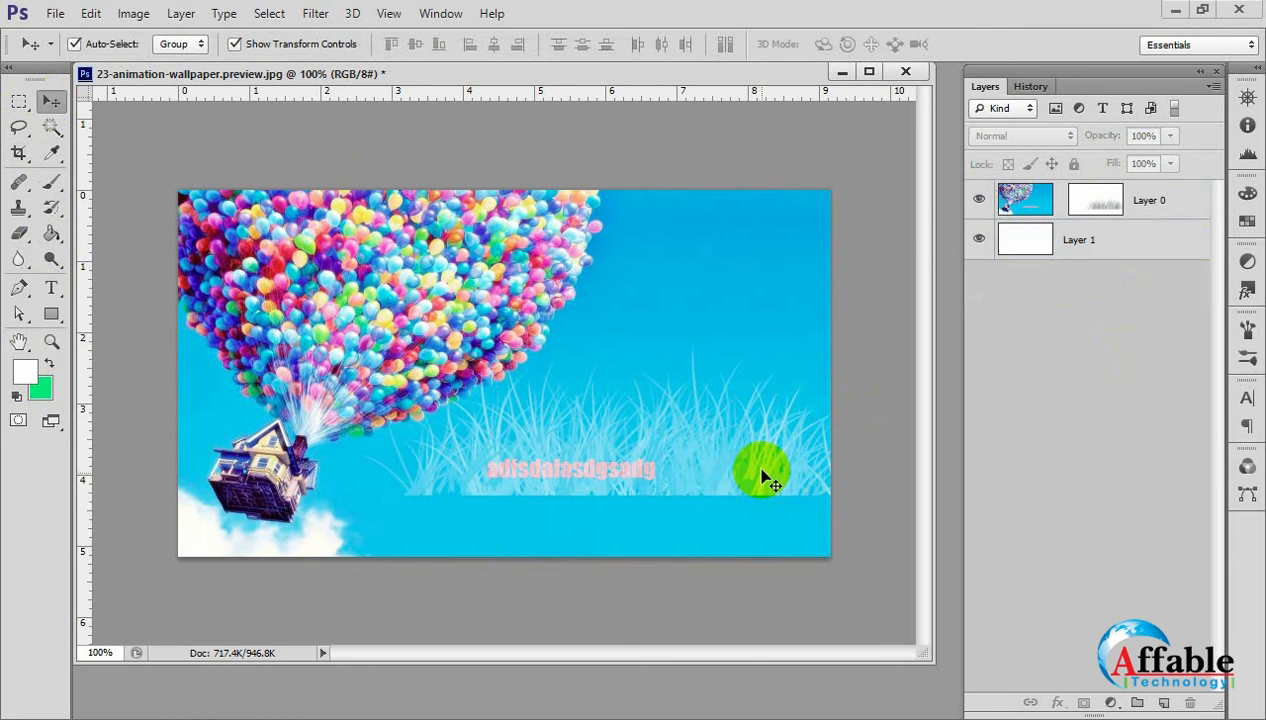
Shift Layer 0's image and undo the shift, then select its mask and move the grass around within the image.
{"action": "left_click_drag", "start_coordinate": [760, 472], "coordinate": [752, 427]}
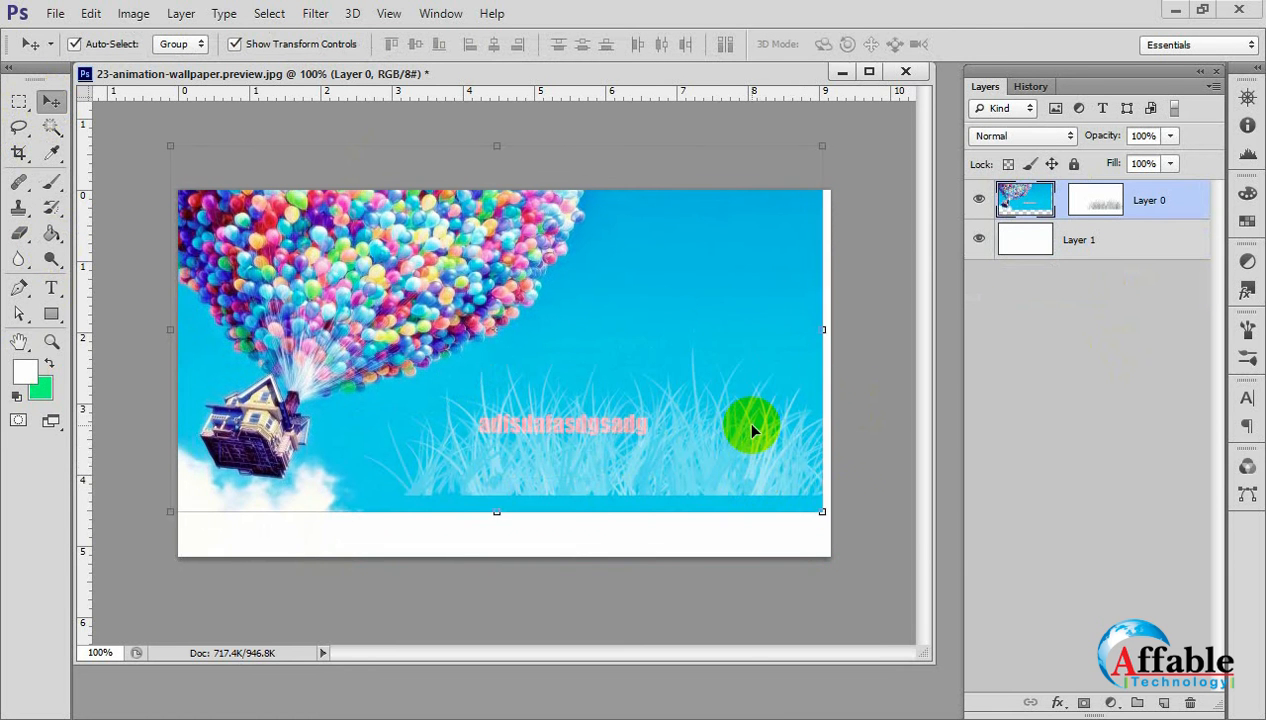
{"action": "key", "text": "ctrl+z"}
{"action": "left_click", "coordinate": [1096, 199]}
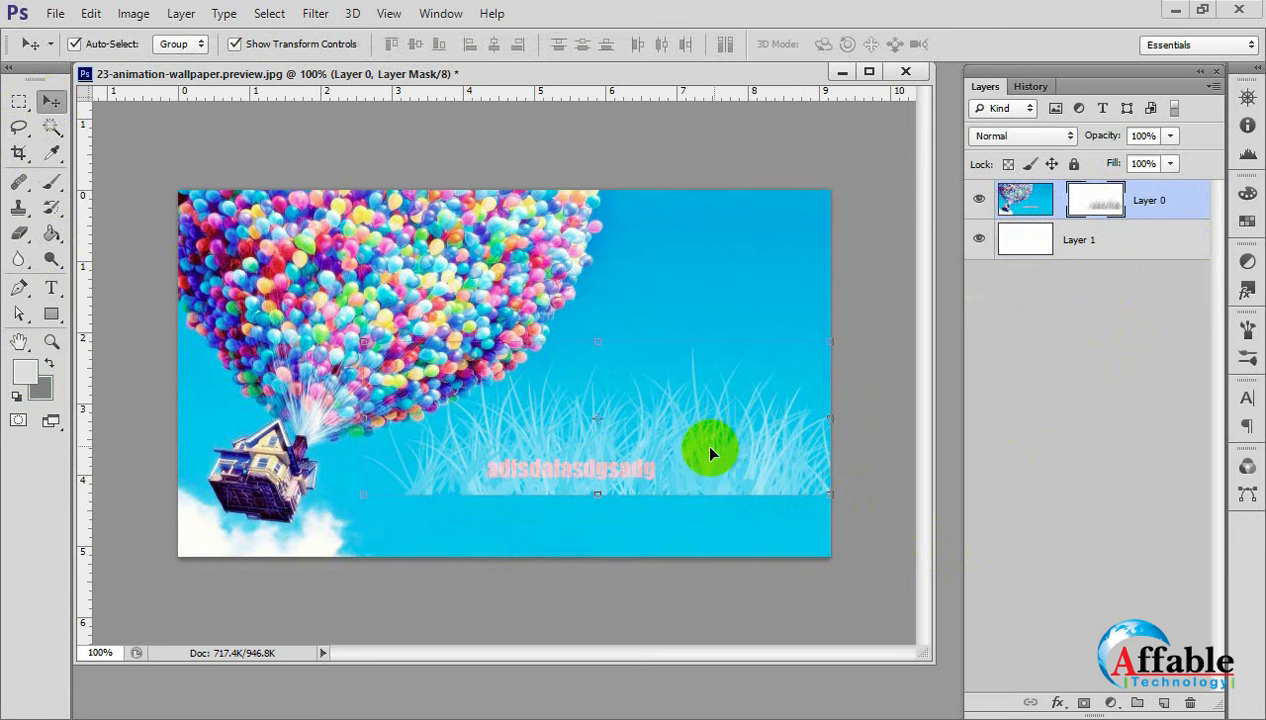
{"action": "left_click_drag", "start_coordinate": [712, 446], "coordinate": [677, 463]}
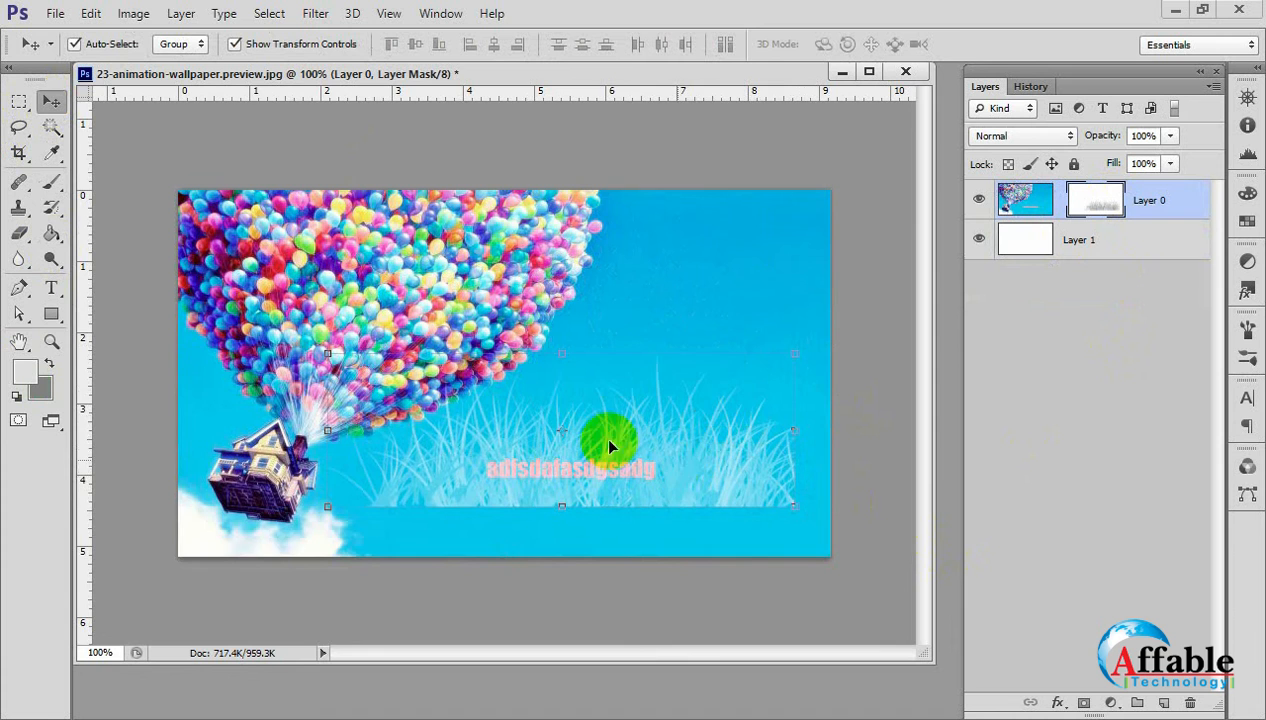
{"action": "left_click_drag", "start_coordinate": [575, 327], "coordinate": [644, 413]}
{"action": "left_click_drag", "start_coordinate": [669, 471], "coordinate": [505, 405]}
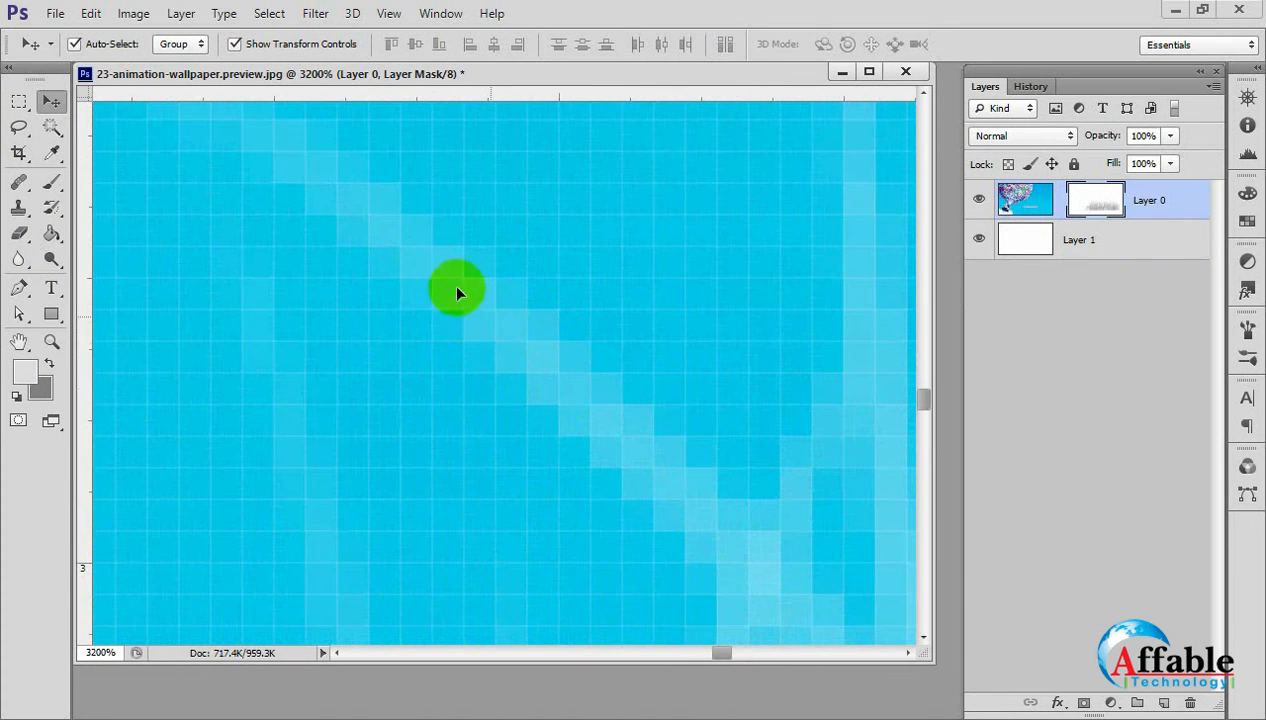
Examine the masked grass up close and move Layer 0's mask up until the grass's lower edge sits near the 3-inch mark.
{"action": "scroll", "coordinate": [623, 364], "scroll_direction": "down", "scroll_amount": 4}
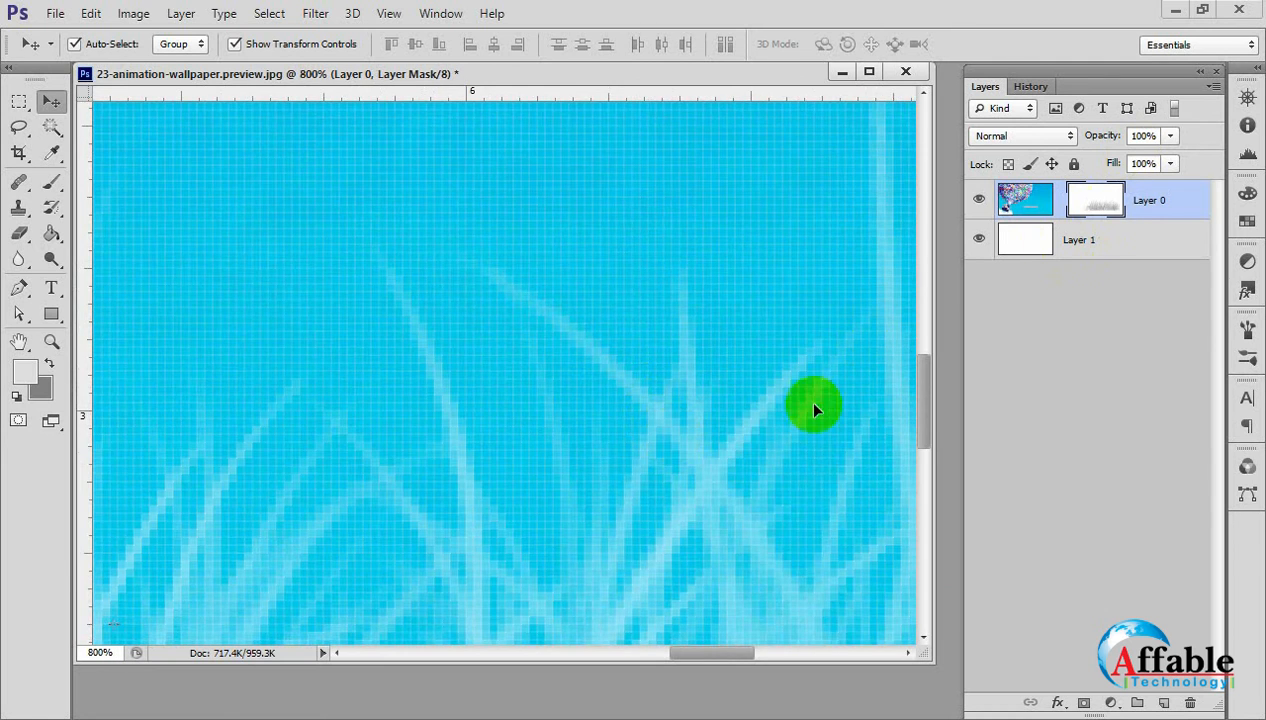
{"action": "left_click_drag", "start_coordinate": [686, 485], "coordinate": [695, 252]}
{"action": "left_click", "coordinate": [331, 381], "text": "alt"}
{"action": "left_click", "coordinate": [331, 381], "text": "alt"}
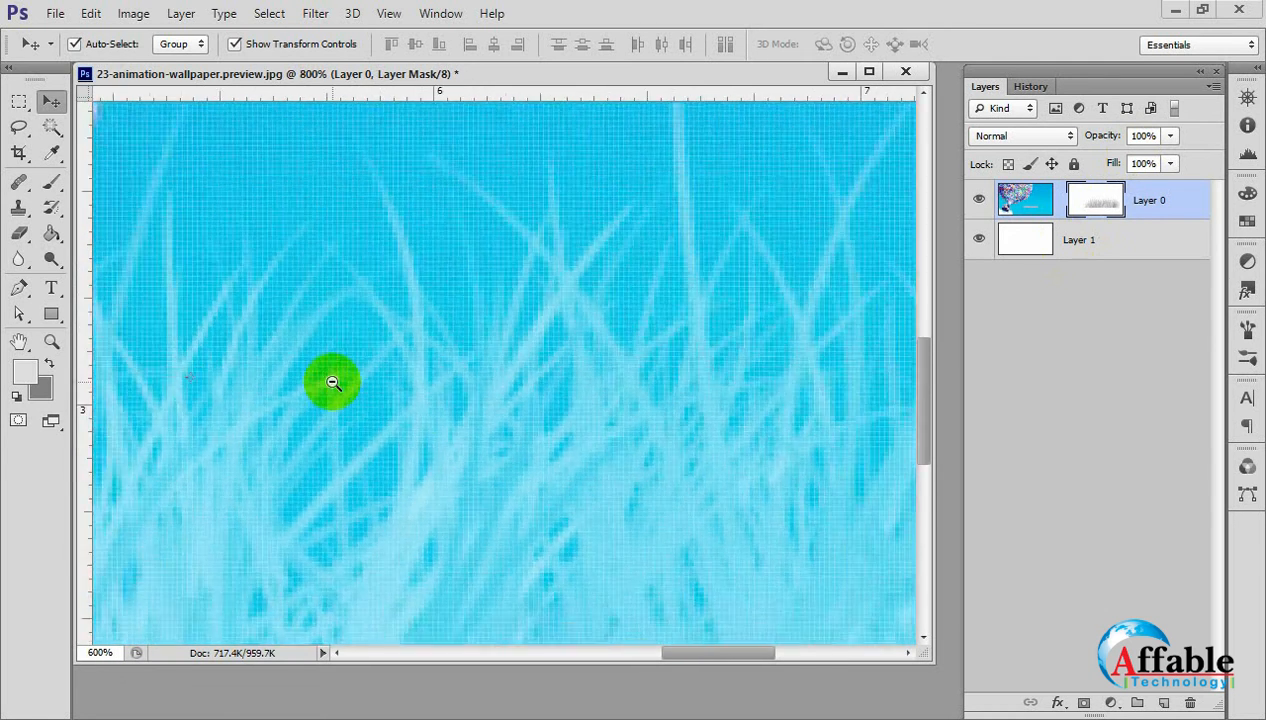
{"action": "left_click", "coordinate": [331, 381], "text": "alt"}
{"action": "left_click", "coordinate": [331, 381], "text": "alt"}
{"action": "left_click", "coordinate": [421, 402], "text": "alt"}
{"action": "left_click_drag", "start_coordinate": [461, 331], "coordinate": [523, 418]}
{"action": "left_click_drag", "start_coordinate": [267, 530], "coordinate": [311, 496]}
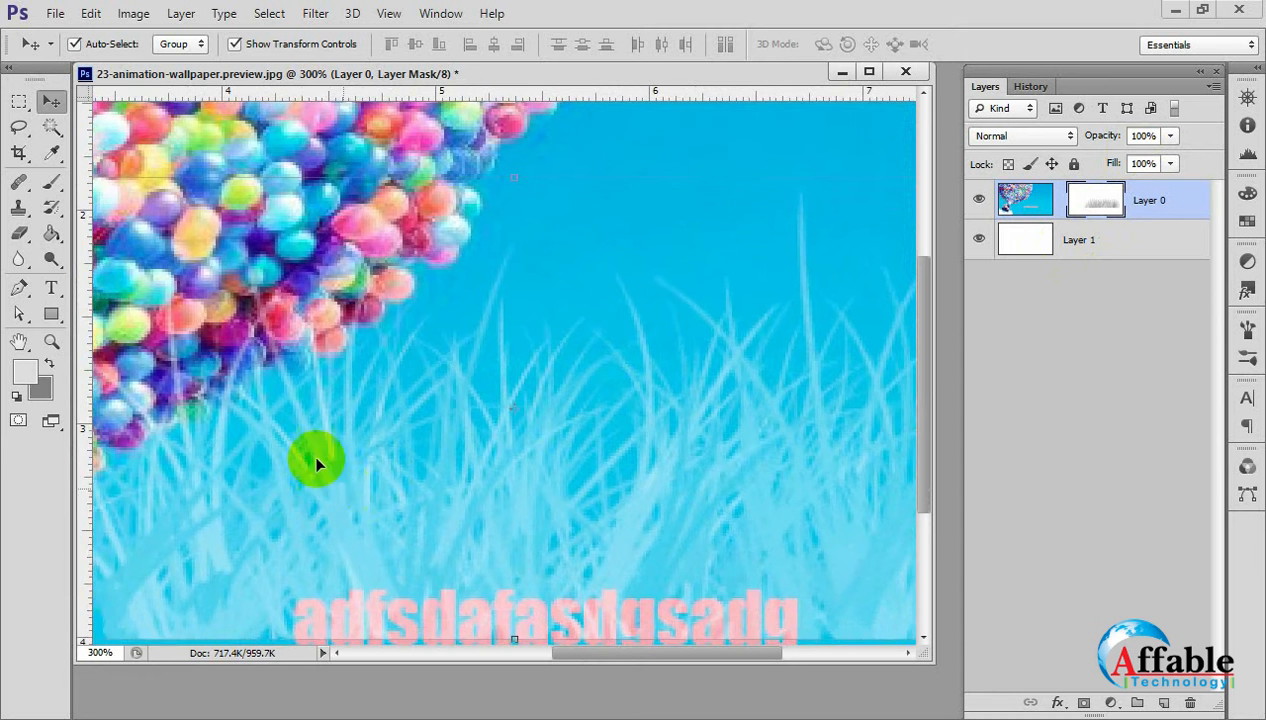
{"action": "key", "text": "ctrl+alt+z"}
{"action": "key", "text": "ctrl+alt+z"}
{"action": "left_click_drag", "start_coordinate": [311, 445], "coordinate": [331, 396]}
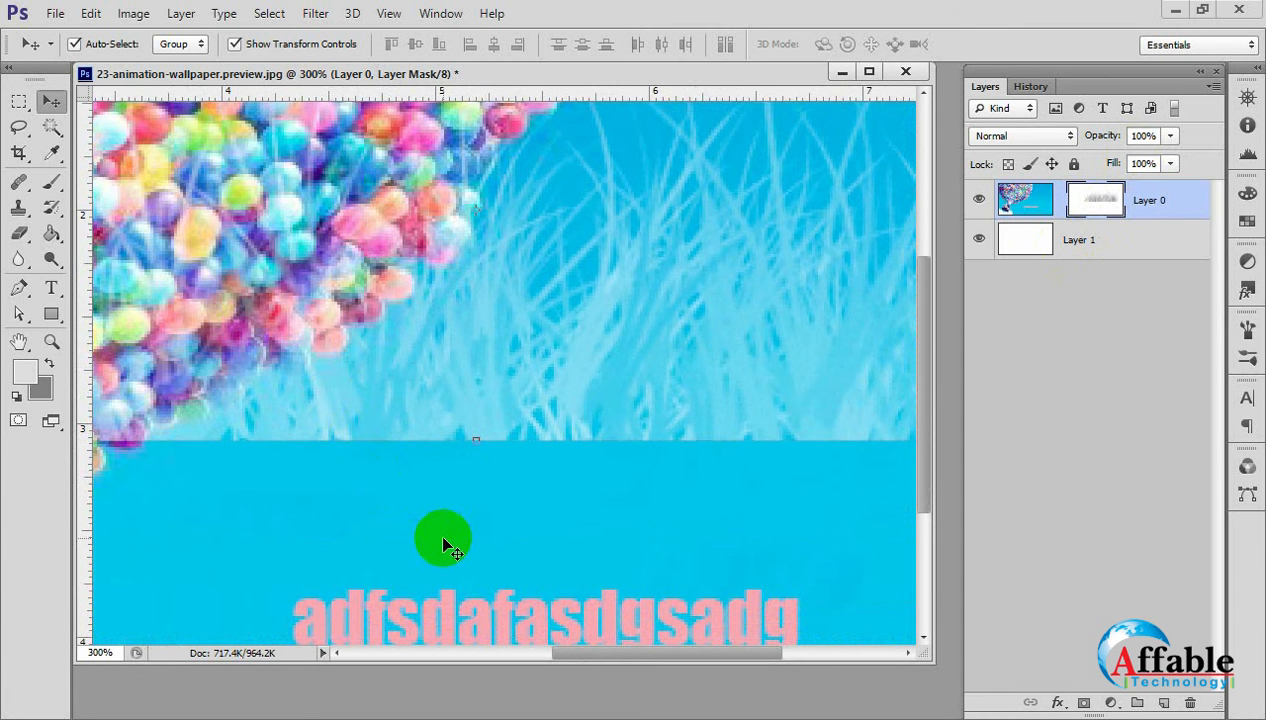
Swap the foreground and background colours and fill Layer 1 with green.
{"action": "left_click", "coordinate": [1028, 242]}
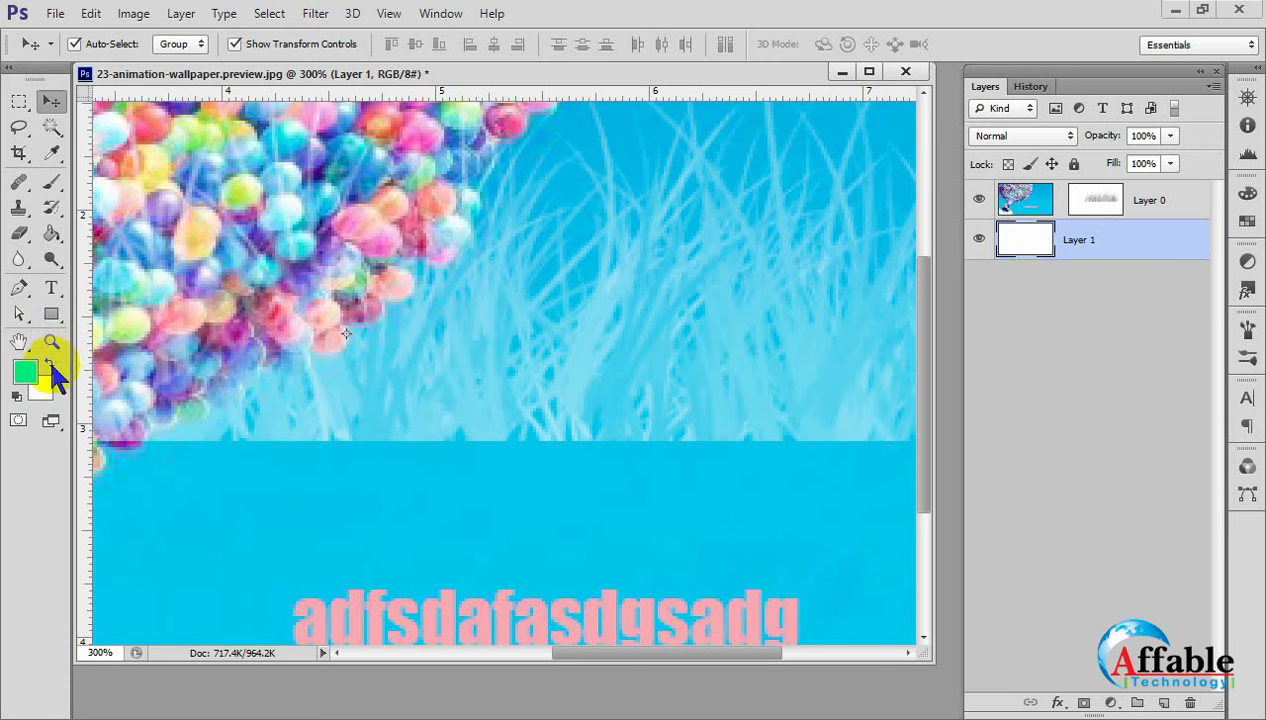
{"action": "left_click", "coordinate": [51, 234]}
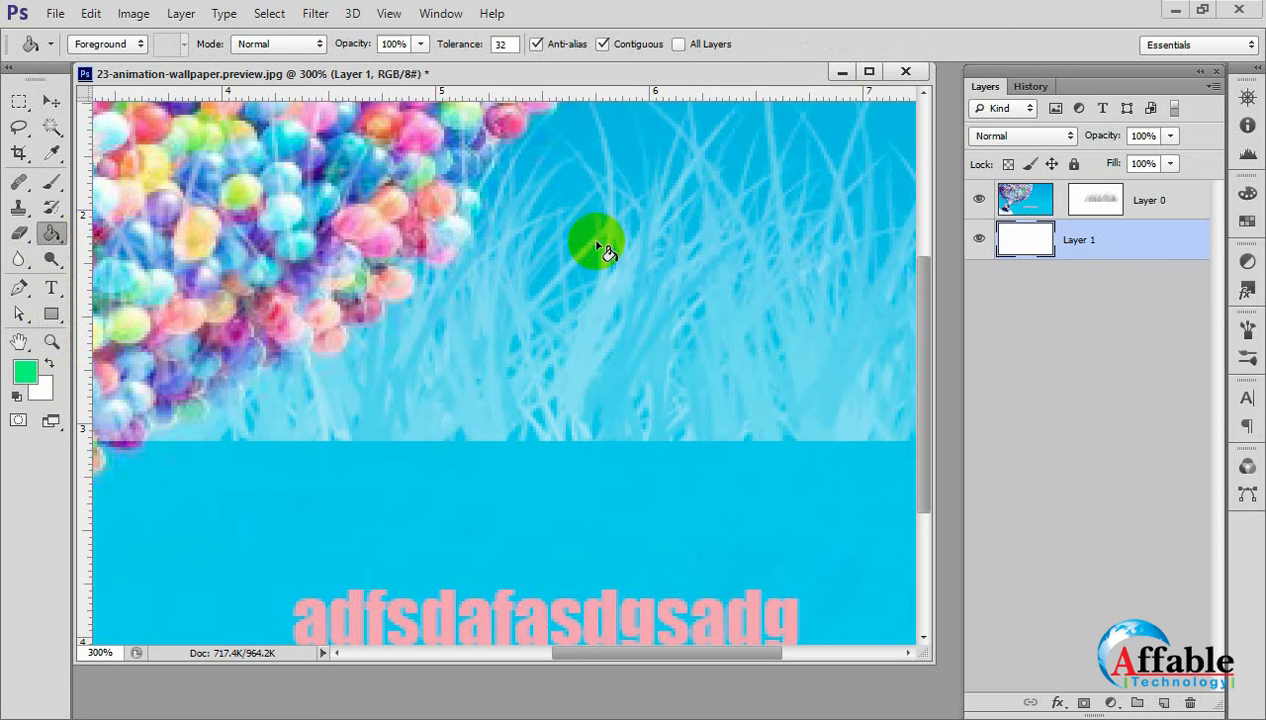
{"action": "left_click", "coordinate": [621, 425]}
{"action": "left_click", "coordinate": [51, 101]}
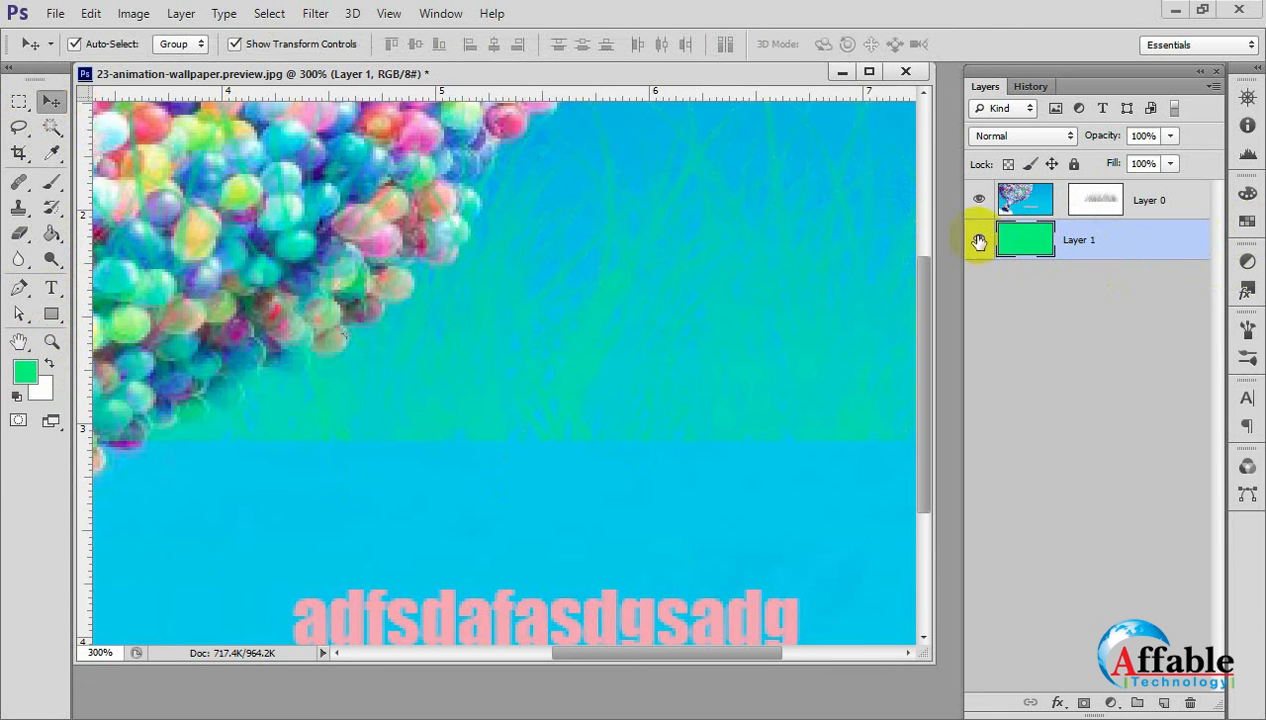
Set the foreground colour to pale yellow #f4fa90 and fill Layer 1 with it.
{"action": "left_click", "coordinate": [24, 372]}
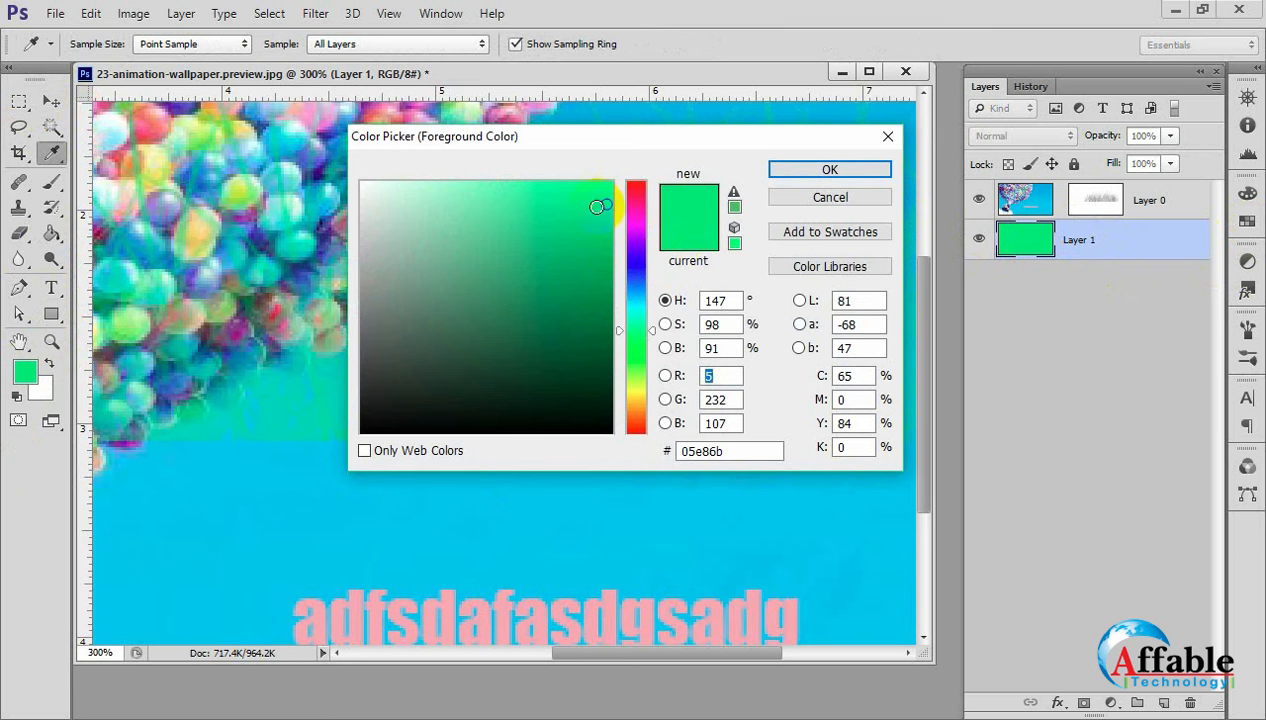
{"action": "left_click_drag", "start_coordinate": [598, 205], "coordinate": [603, 387]}
{"action": "left_click", "coordinate": [634, 377]}
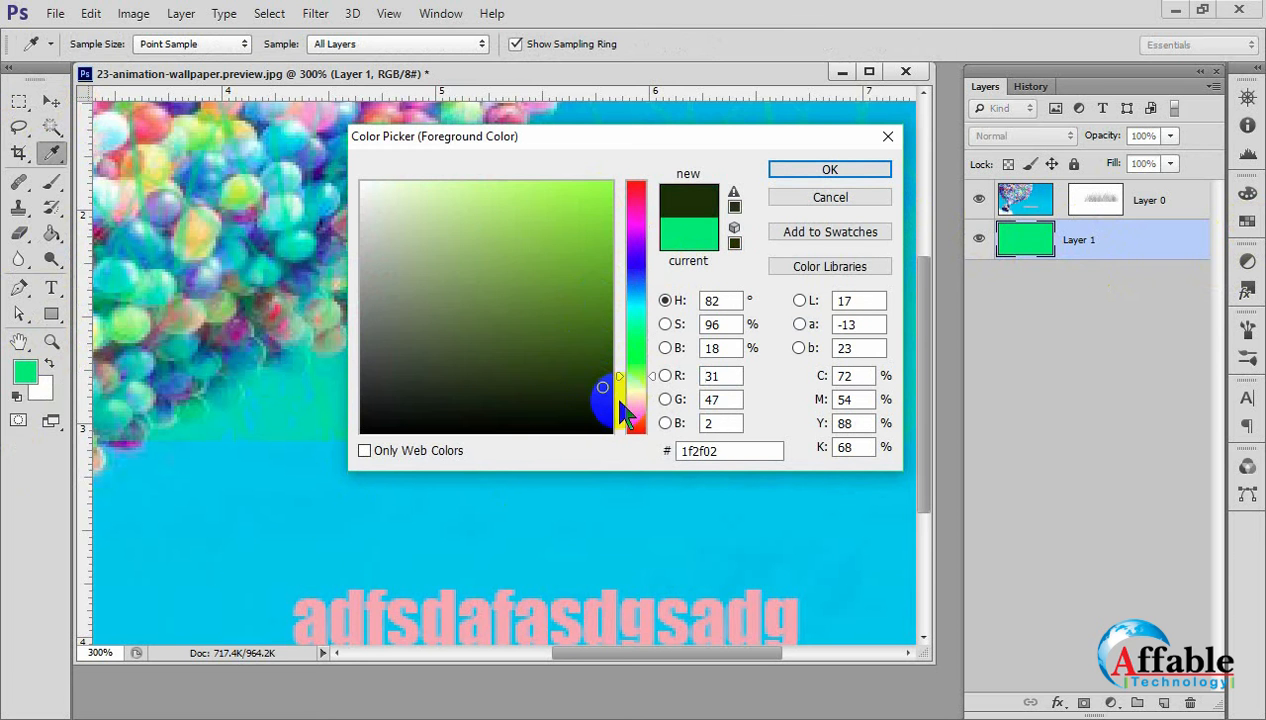
{"action": "left_click", "coordinate": [634, 388]}
{"action": "left_click_drag", "start_coordinate": [604, 388], "coordinate": [469, 189]}
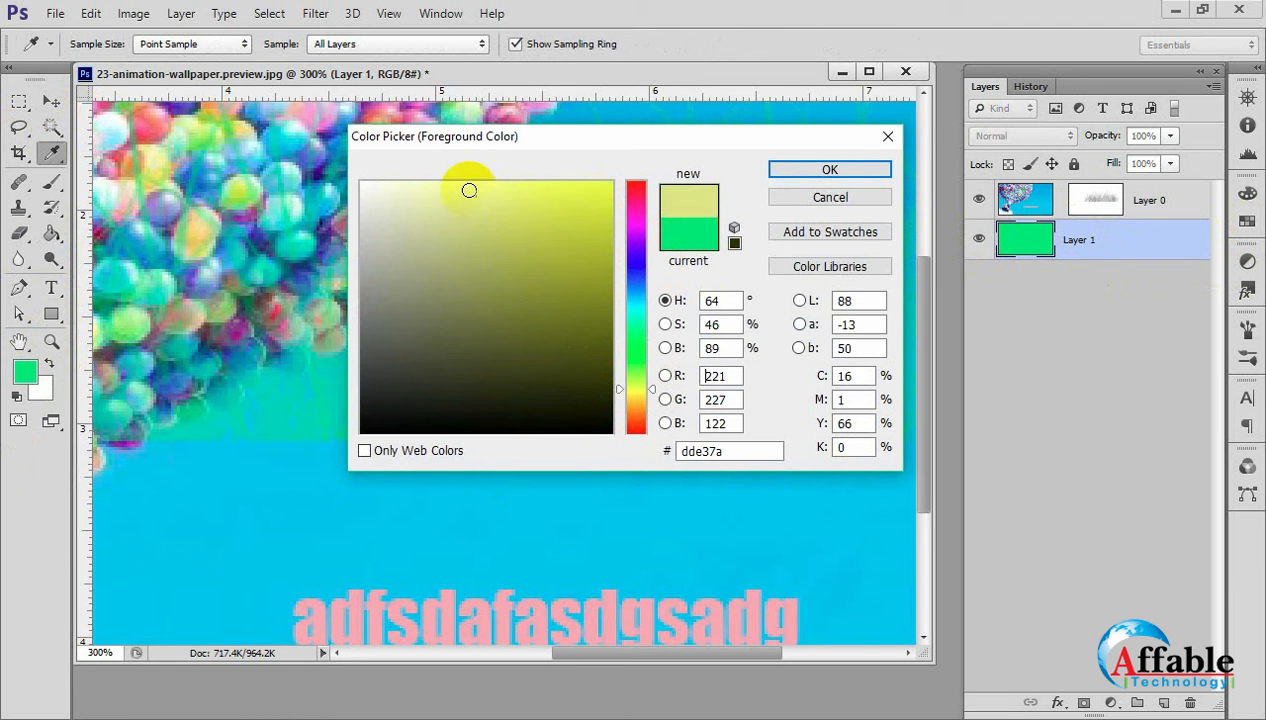
{"action": "left_click", "coordinate": [835, 169]}
{"action": "key", "text": "v"}
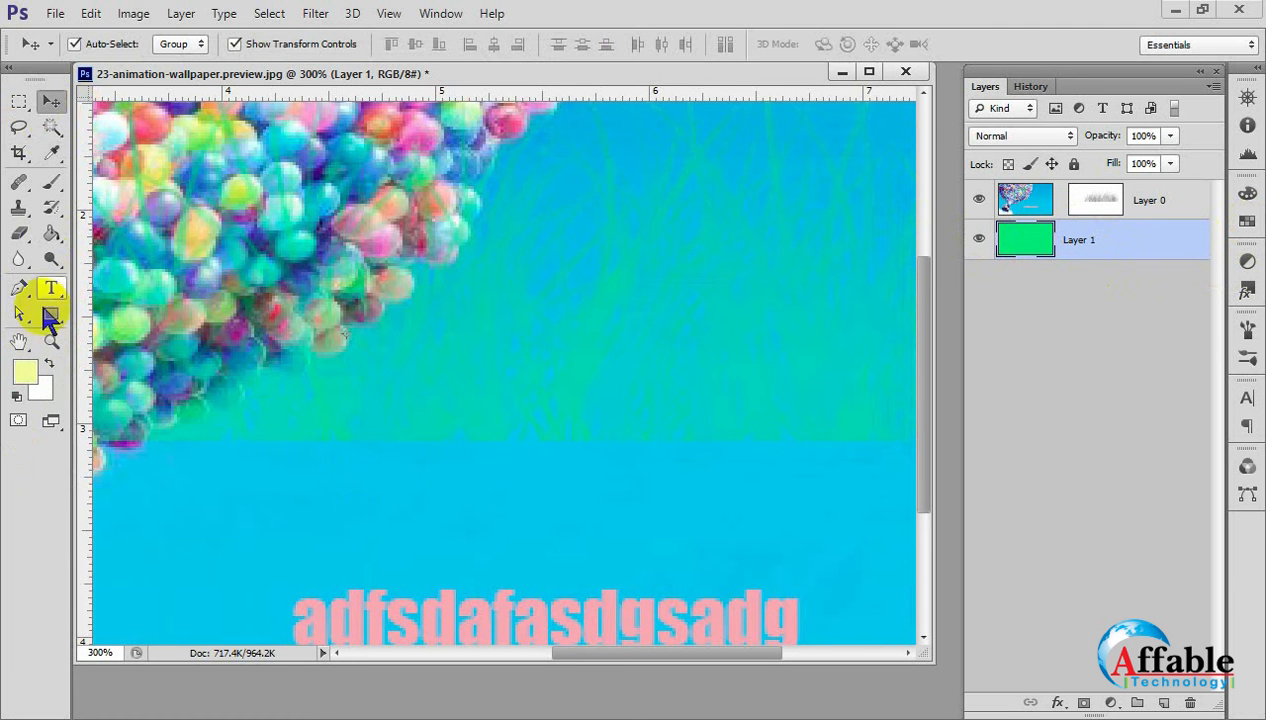
{"action": "left_click", "coordinate": [51, 234]}
{"action": "left_click", "coordinate": [551, 308]}
{"action": "left_click", "coordinate": [282, 475]}
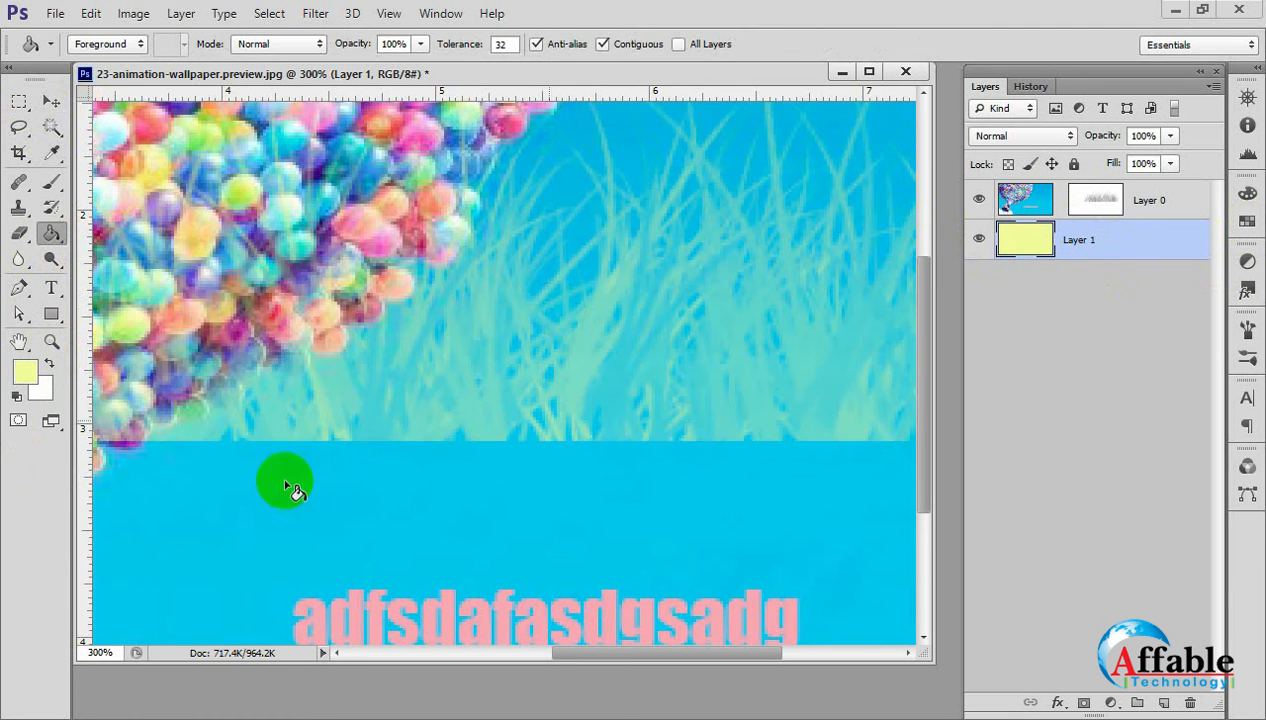
{"action": "left_click", "coordinate": [51, 101]}
Move Layer 0's mask so the grass sits in the image's lower right corner, and make it slightly narrower and taller.
{"action": "left_click", "coordinate": [555, 317]}
{"action": "key", "text": "ctrl+minus"}
{"action": "key", "text": "ctrl+minus"}
{"action": "key", "text": "ctrl+minus"}
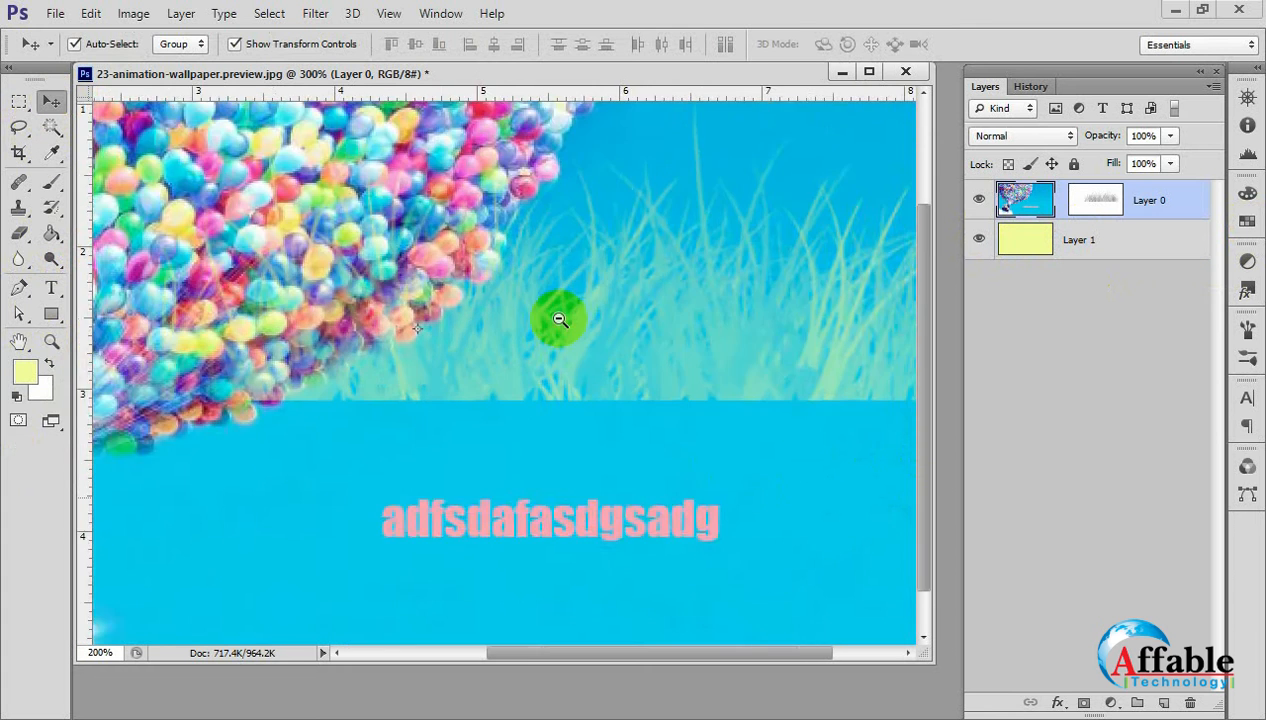
{"action": "left_click_drag", "start_coordinate": [639, 430], "coordinate": [678, 480]}
{"action": "key", "text": "ctrl+z"}
{"action": "left_click", "coordinate": [1102, 200]}
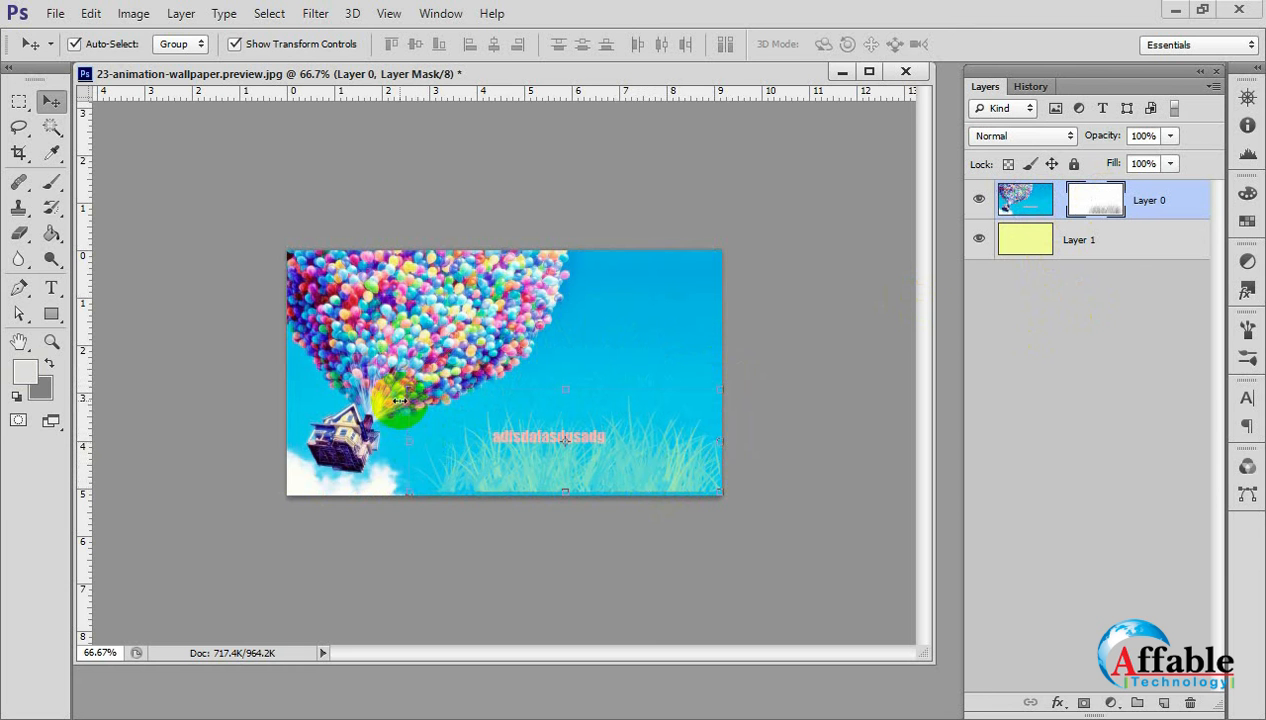
{"action": "mouse_move", "coordinate": [400, 387]}
{"action": "left_mouse_down"}
{"action": "mouse_move", "coordinate": [263, 333]}
{"action": "mouse_move", "coordinate": [411, 381]}
{"action": "left_mouse_up"}
{"action": "key", "text": "Return"}
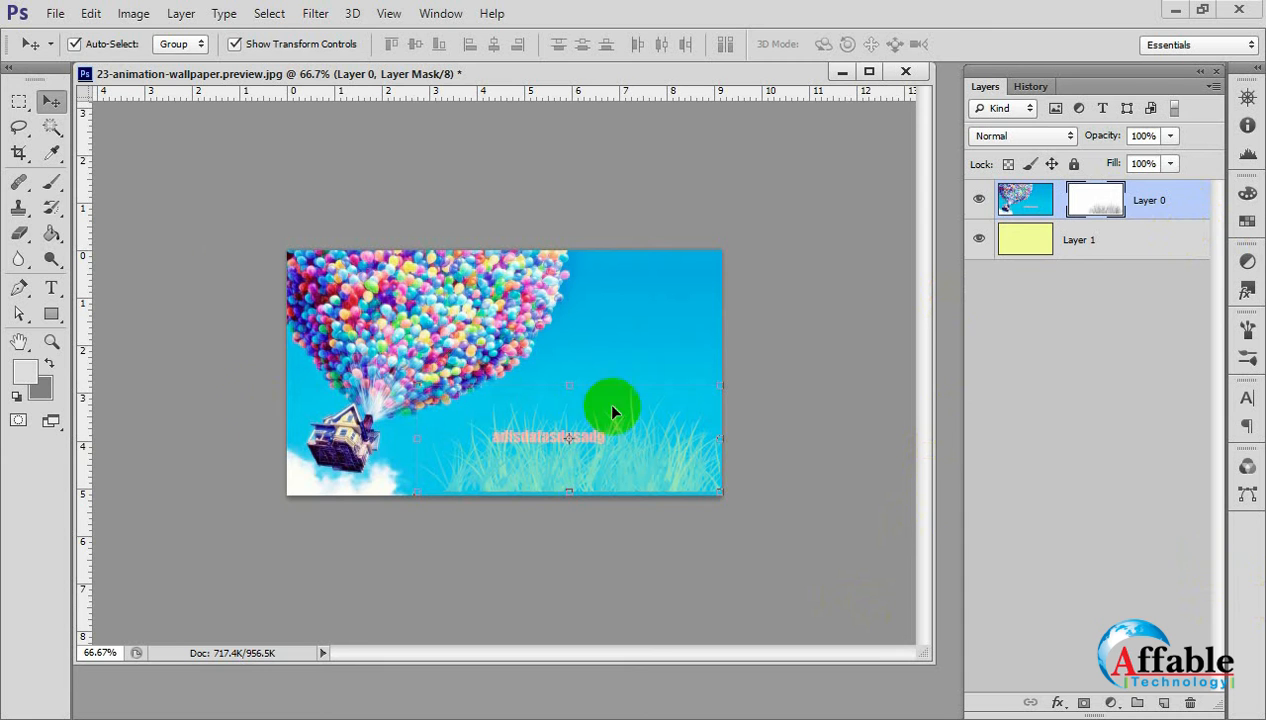
Paint grass with the 250 px brush across the sky on Layer 0's mask, and undo the stroke.
{"action": "left_click", "coordinate": [50, 183]}
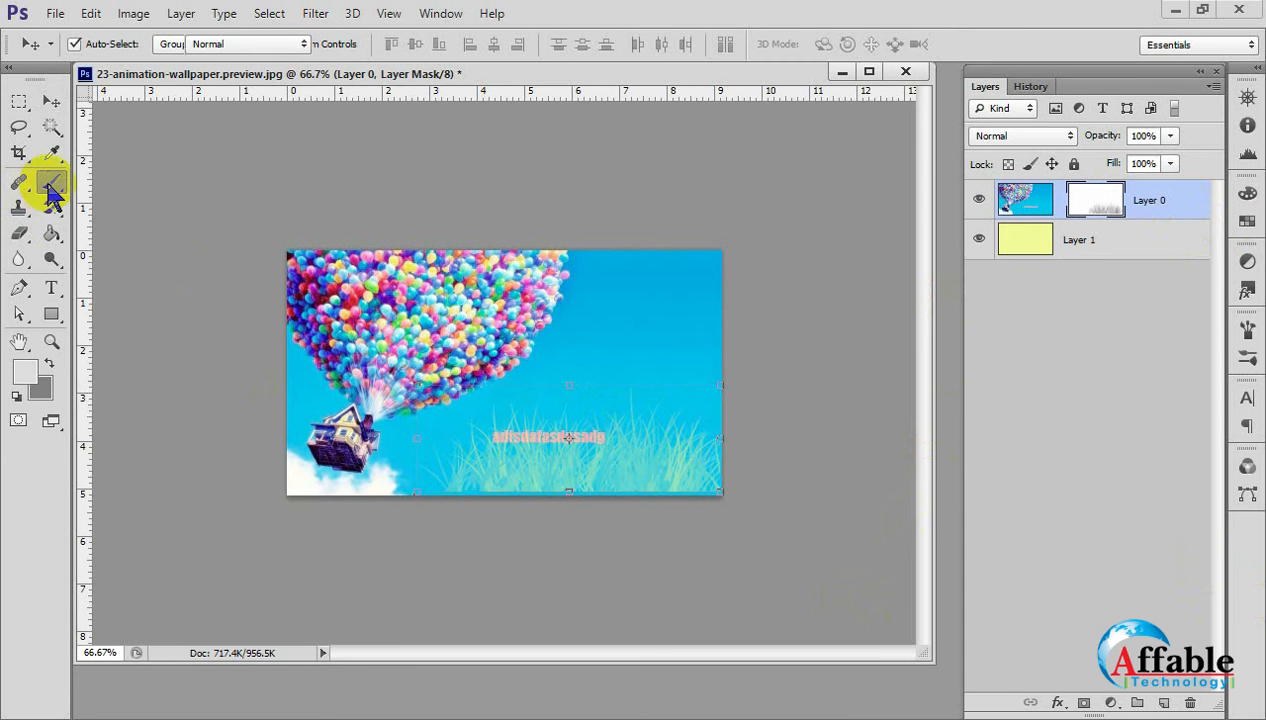
{"action": "mouse_move", "coordinate": [598, 352]}
{"action": "left_mouse_down"}
{"action": "mouse_move", "coordinate": [634, 336]}
{"action": "mouse_move", "coordinate": [593, 292]}
{"action": "mouse_move", "coordinate": [517, 277]}
{"action": "mouse_move", "coordinate": [740, 367]}
{"action": "mouse_move", "coordinate": [503, 409]}
{"action": "mouse_move", "coordinate": [707, 450]}
{"action": "left_mouse_up"}
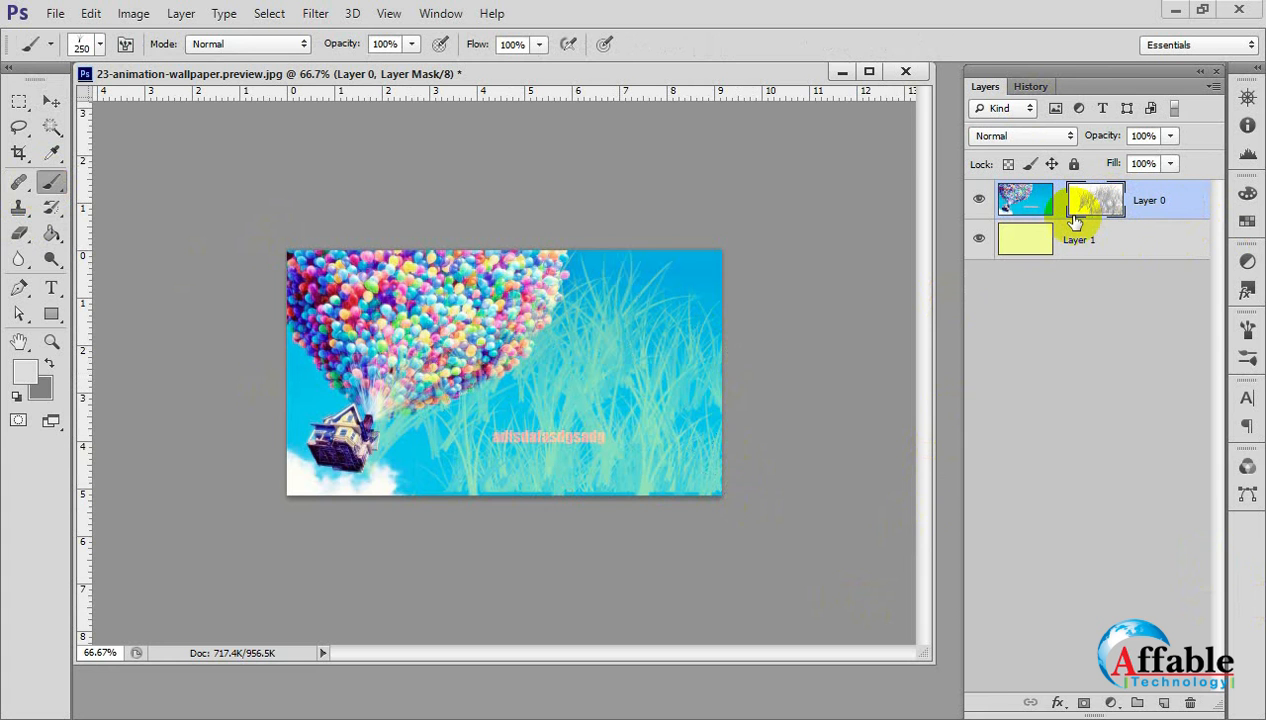
{"action": "key", "text": "ctrl+z"}
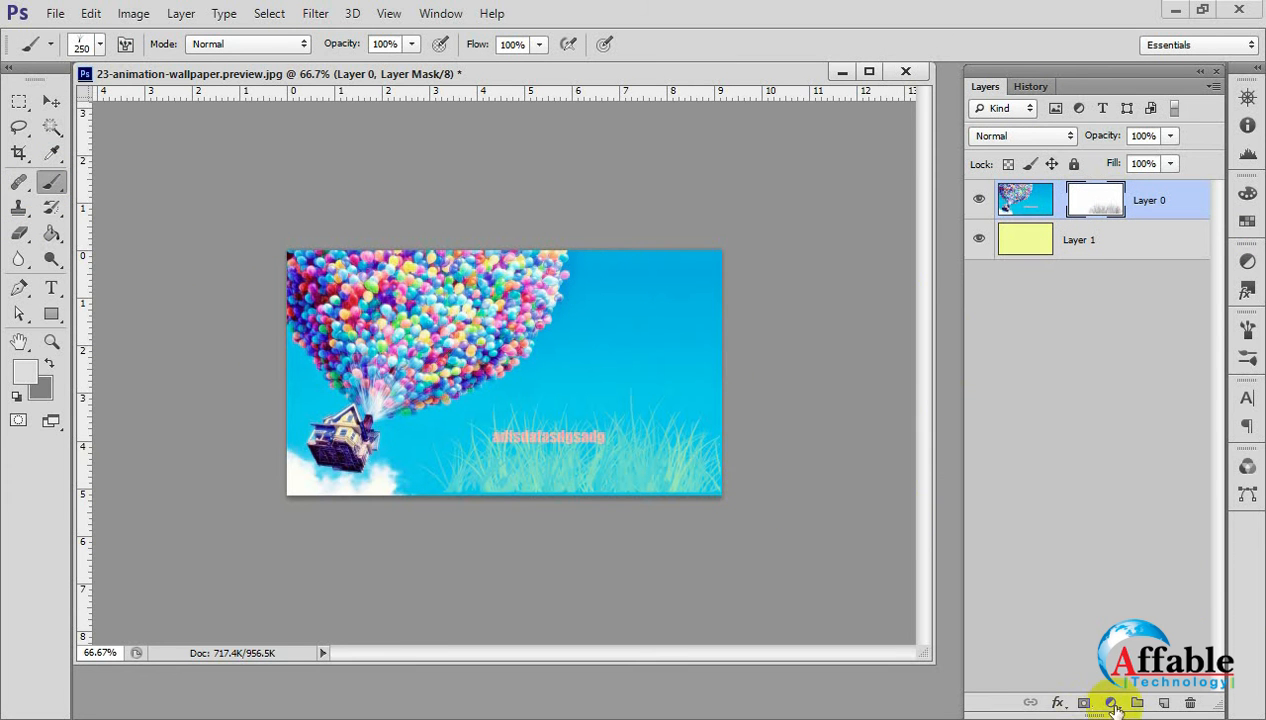
Add a vector mask to Layer 0 and paint 250 px grass over the image's upper-right sky on its layer mask.
{"action": "left_click", "coordinate": [1087, 703]}
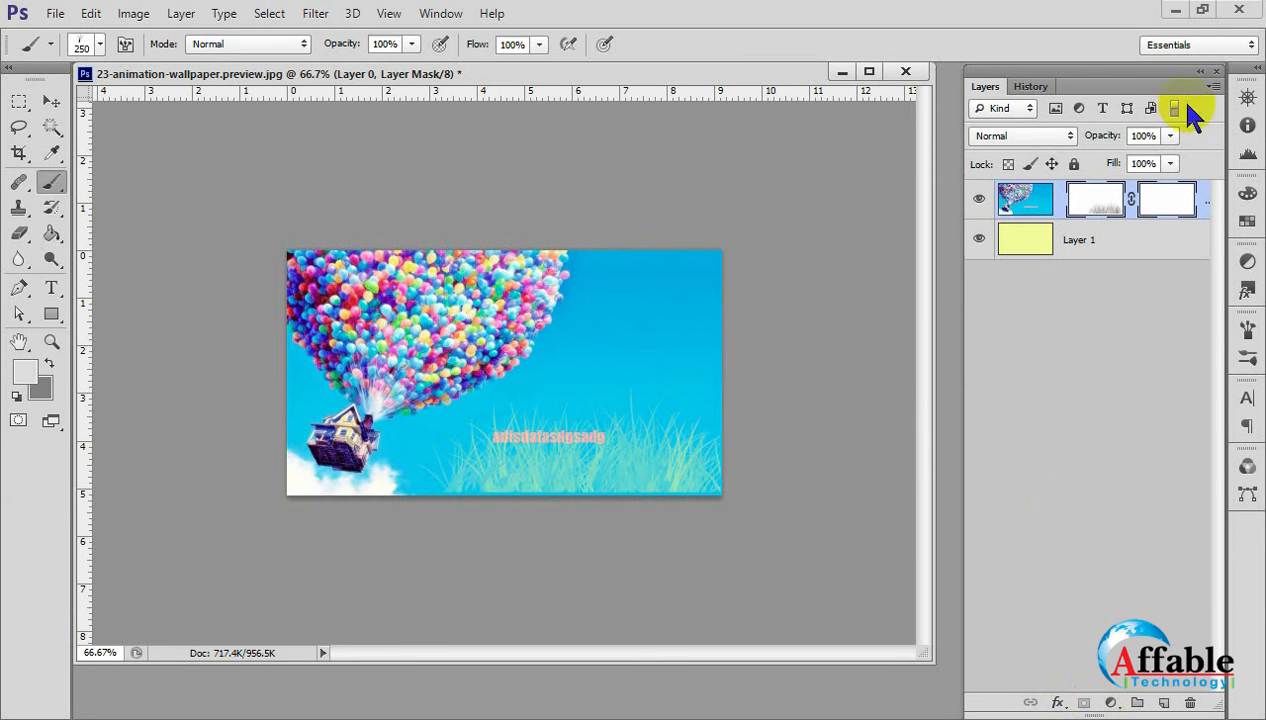
{"action": "left_click", "coordinate": [1156, 208]}
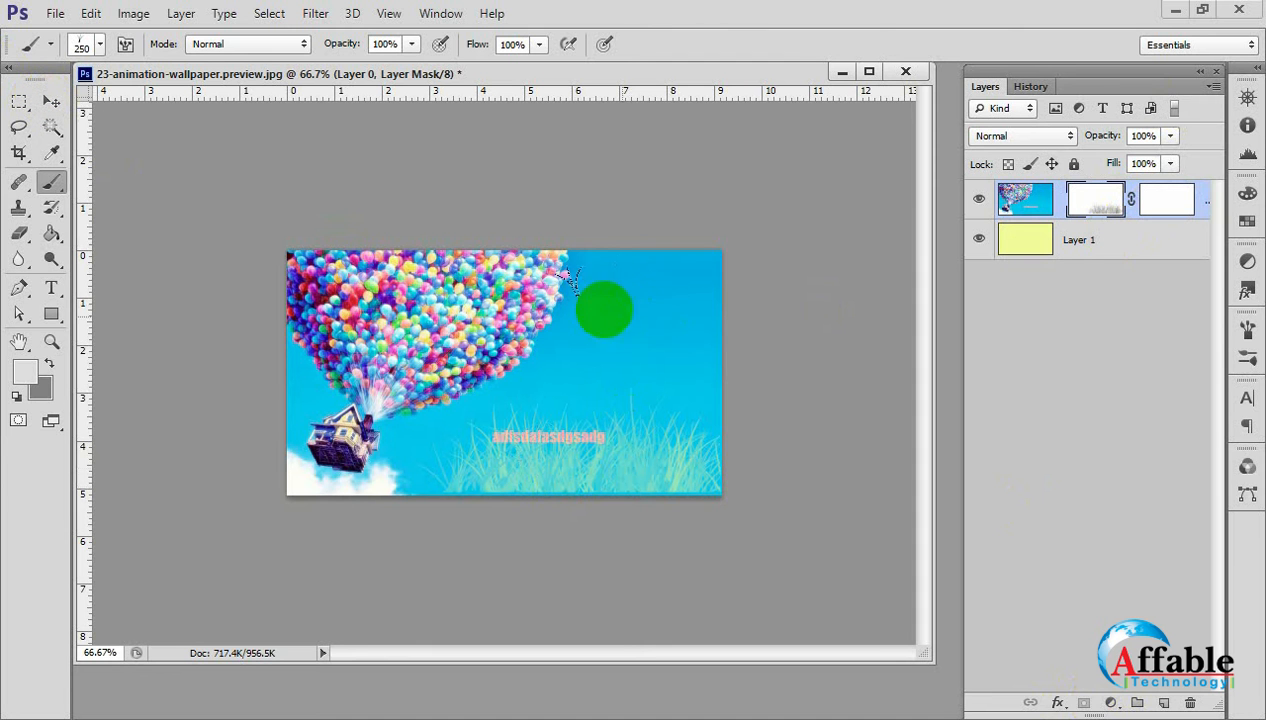
{"action": "left_click", "coordinate": [1173, 194]}
{"action": "mouse_move", "coordinate": [575, 336]}
{"action": "left_mouse_down"}
{"action": "mouse_move", "coordinate": [687, 291]}
{"action": "mouse_move", "coordinate": [570, 305]}
{"action": "mouse_move", "coordinate": [705, 325]}
{"action": "left_mouse_up"}
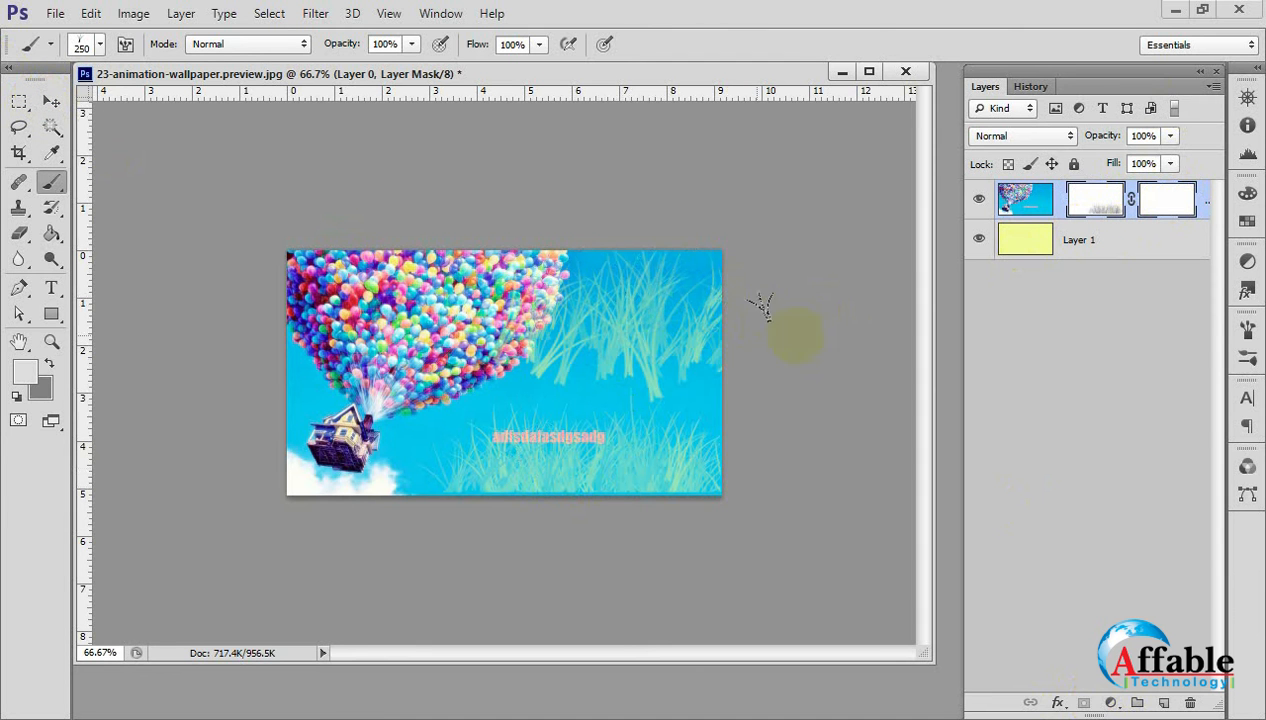
Open the mask properties of Layer 0 and delete its vector mask.
{"action": "left_click", "coordinate": [48, 106]}
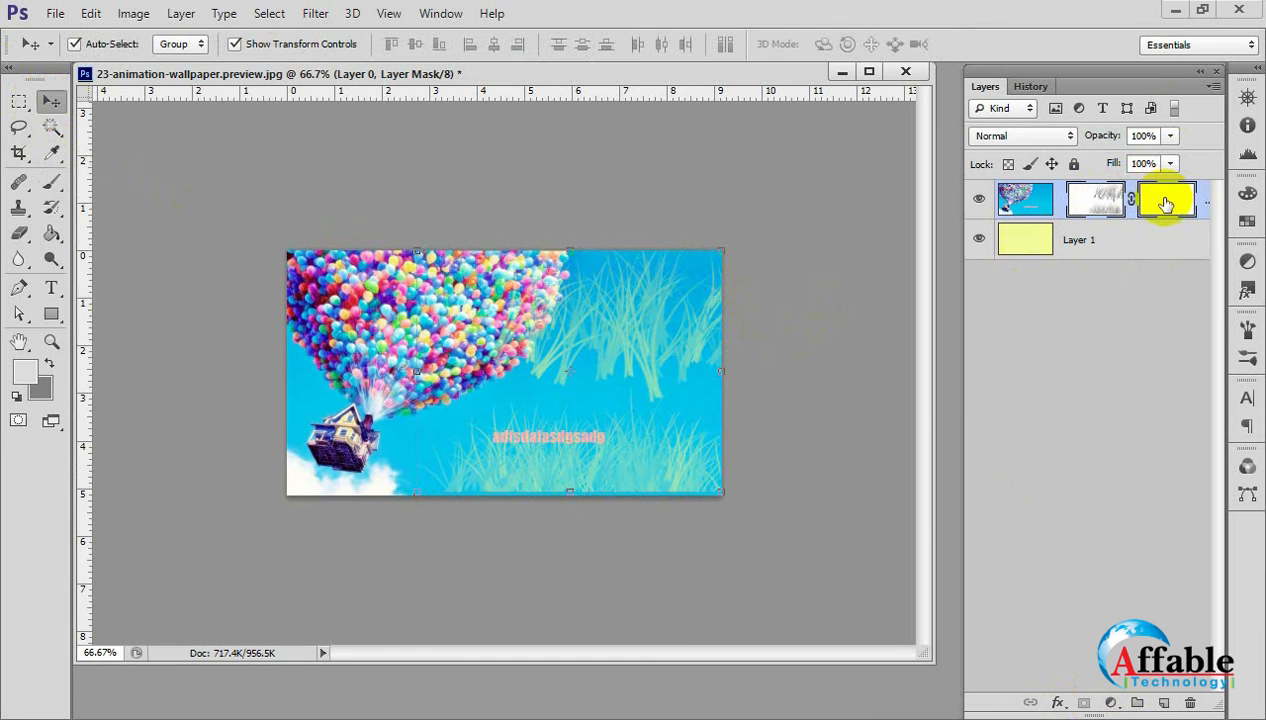
{"action": "left_click", "coordinate": [1159, 373]}
{"action": "left_click", "coordinate": [1162, 201]}
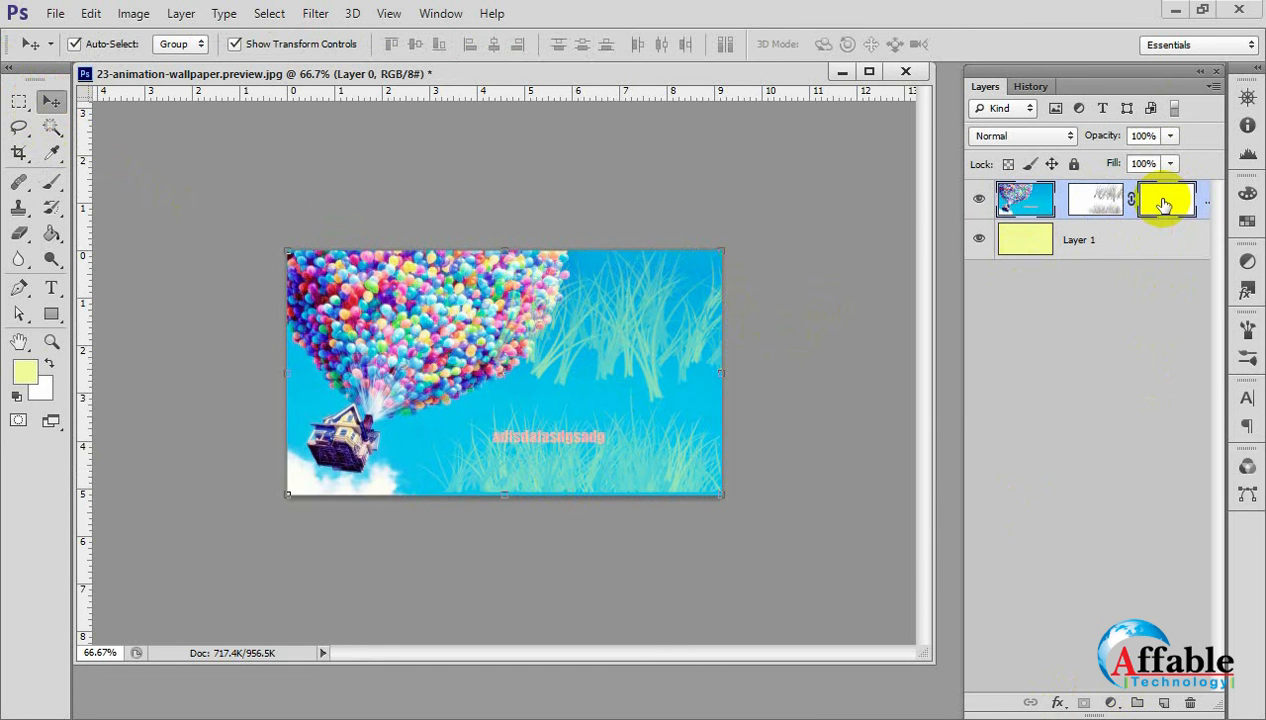
{"action": "double_click", "coordinate": [1175, 204]}
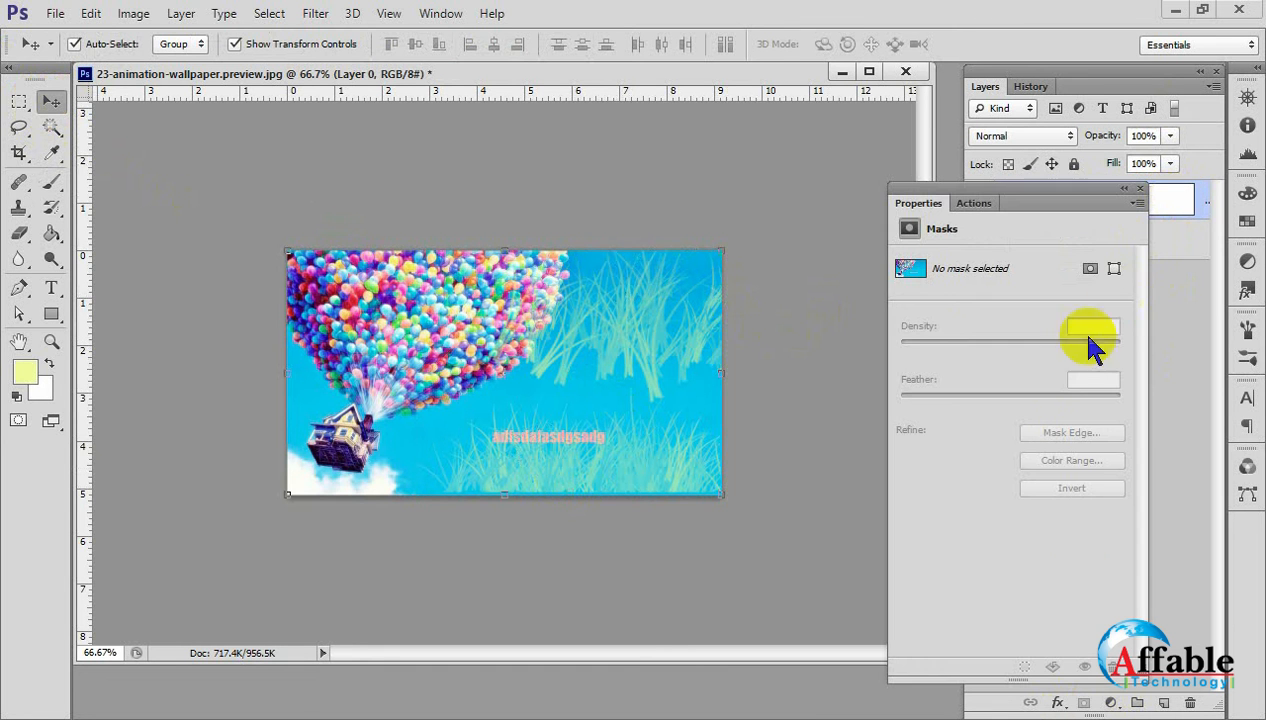
{"action": "left_click", "coordinate": [1141, 190]}
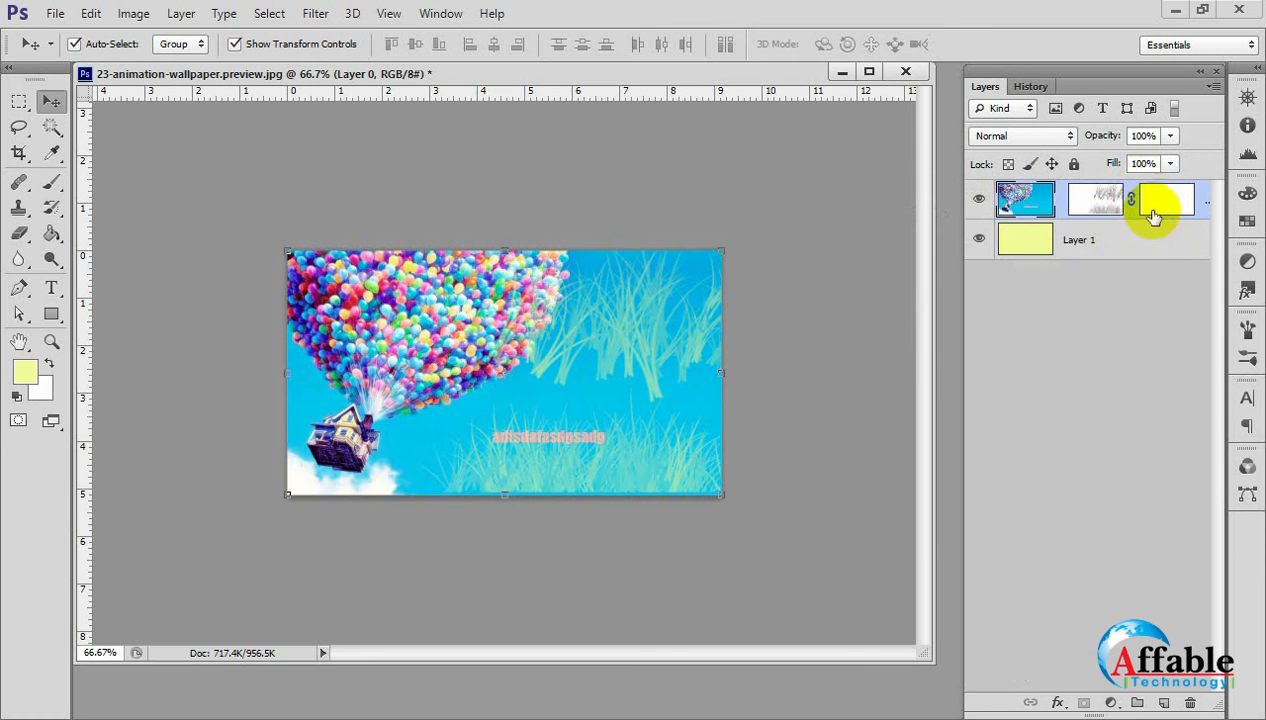
{"action": "double_click", "coordinate": [1078, 210]}
{"action": "left_click", "coordinate": [1141, 189]}
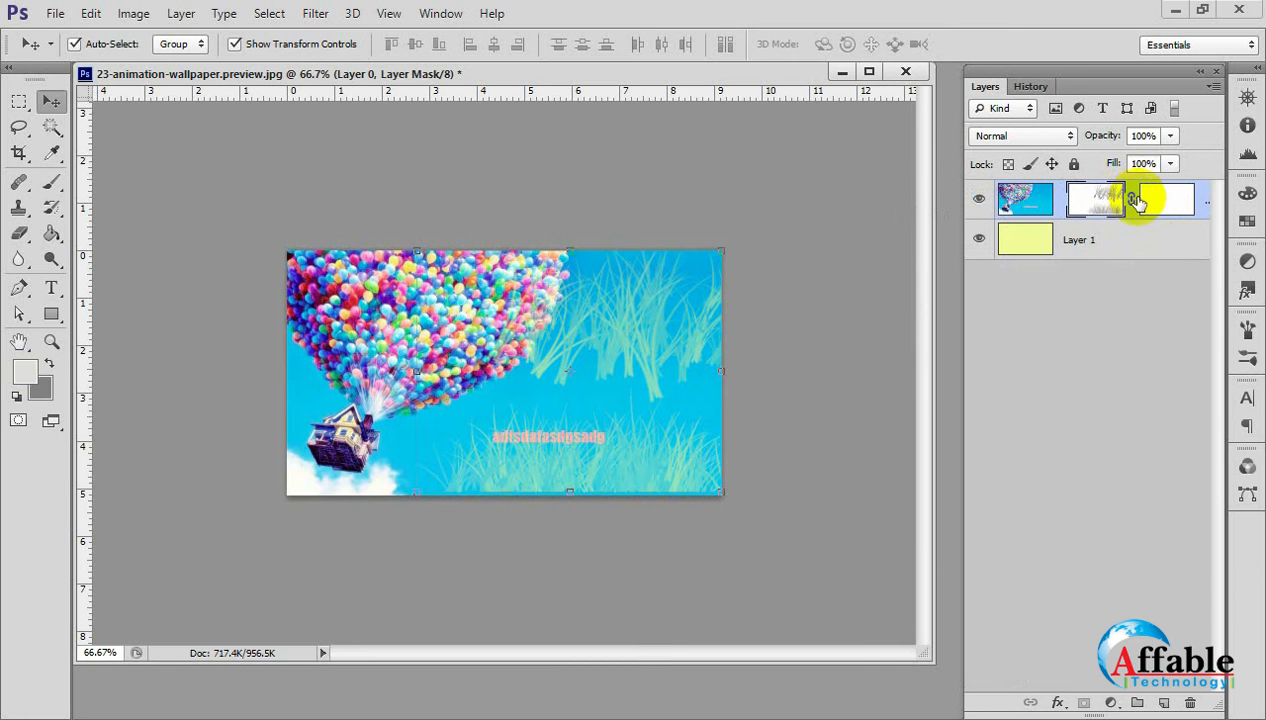
{"action": "double_click", "coordinate": [1164, 204]}
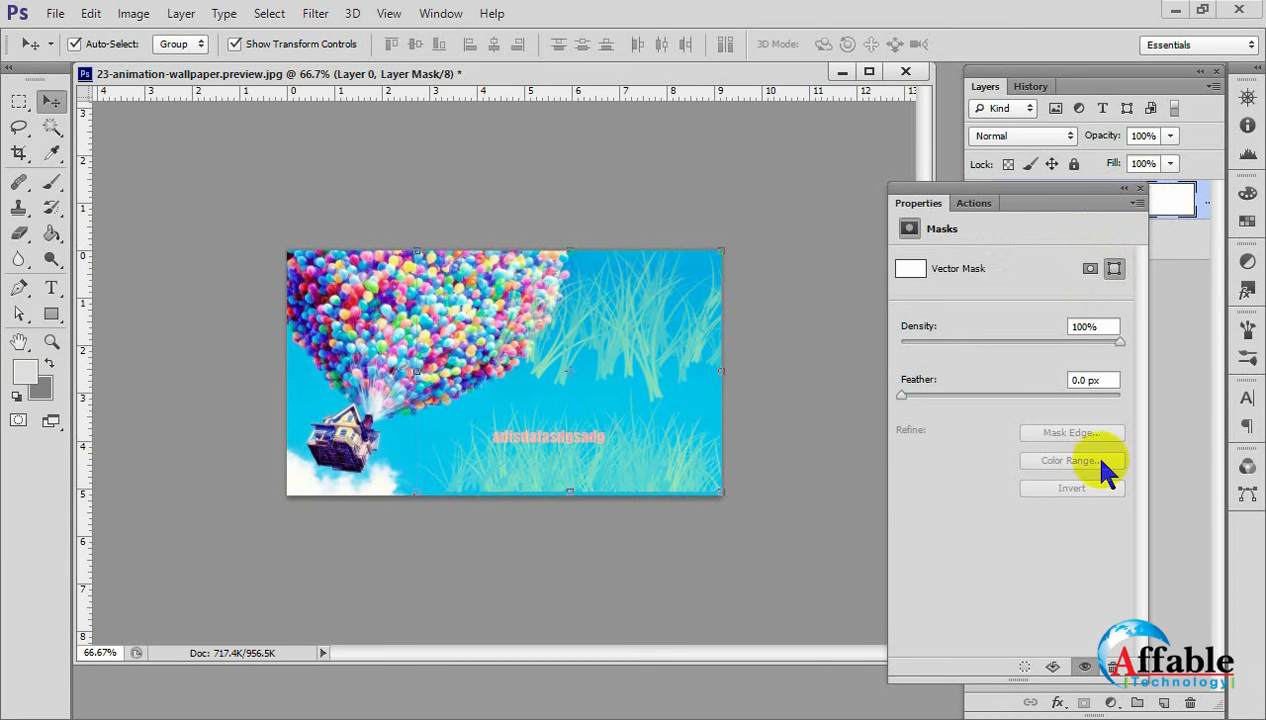
{"action": "left_click", "coordinate": [1112, 667]}
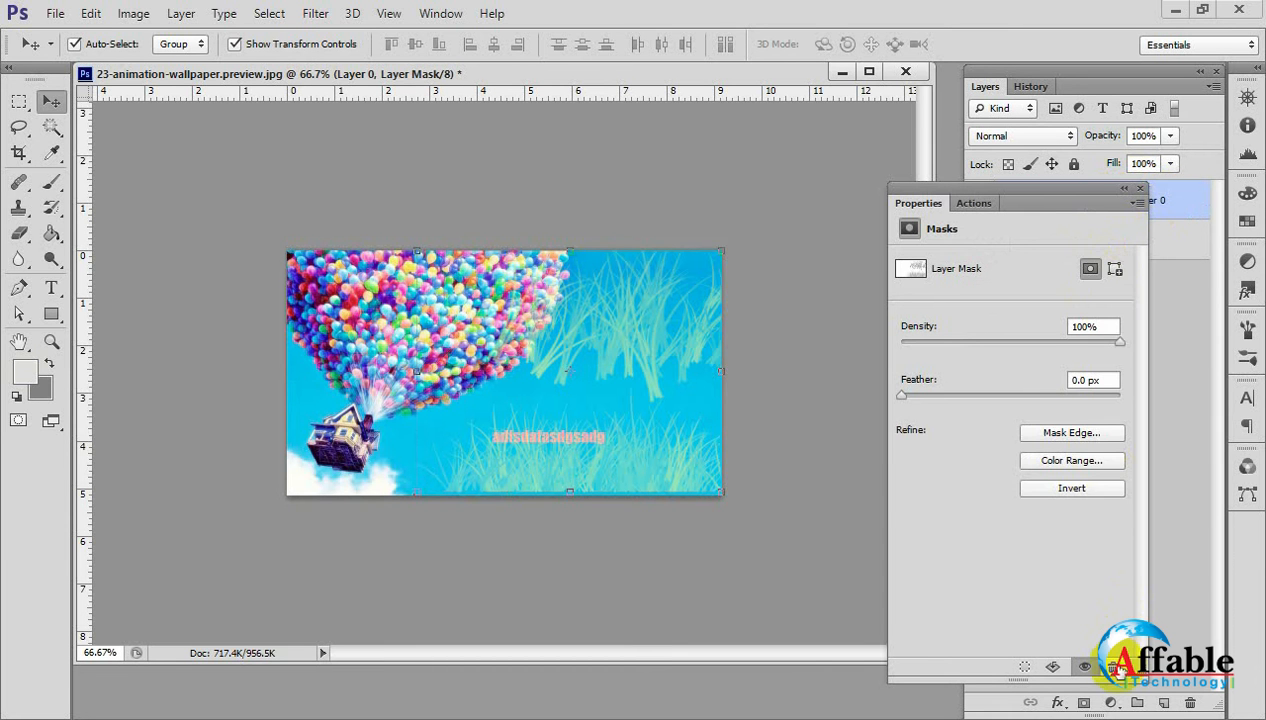
{"action": "left_click", "coordinate": [1141, 188]}
Delete the grass layer mask from Layer 0 and close the mask properties.
{"action": "left_click", "coordinate": [1099, 206]}
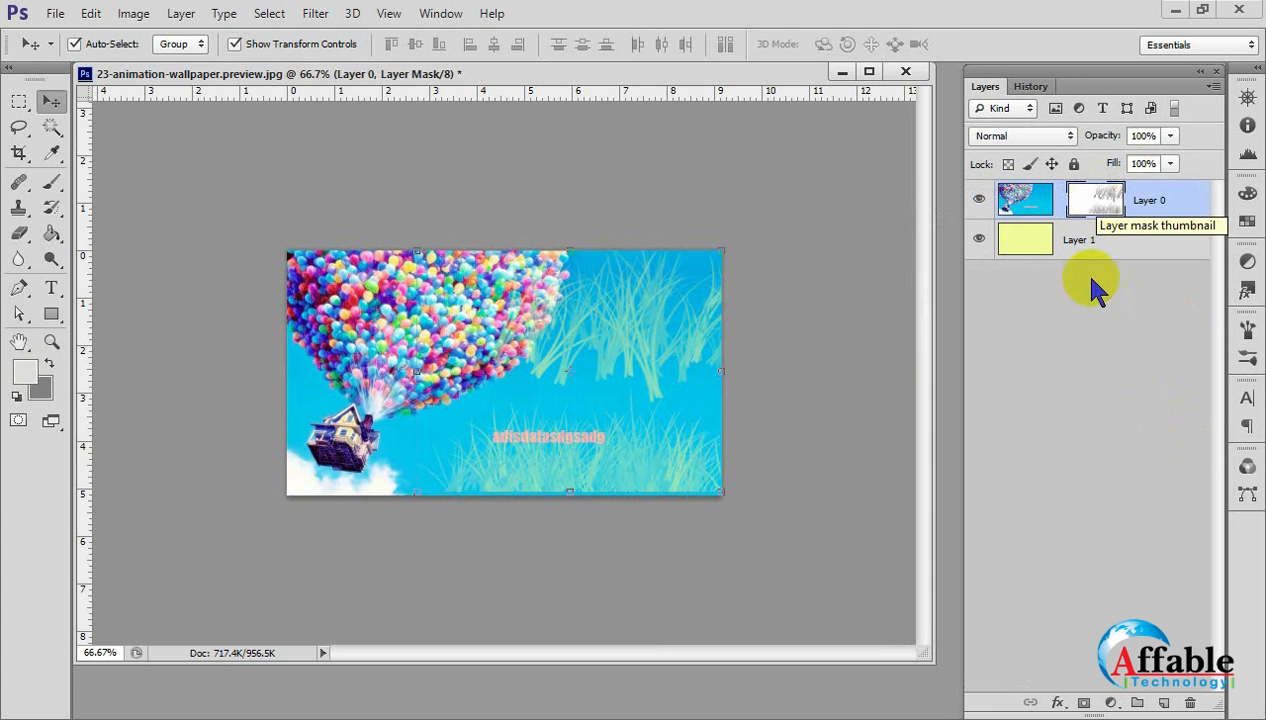
{"action": "left_click", "coordinate": [1138, 578]}
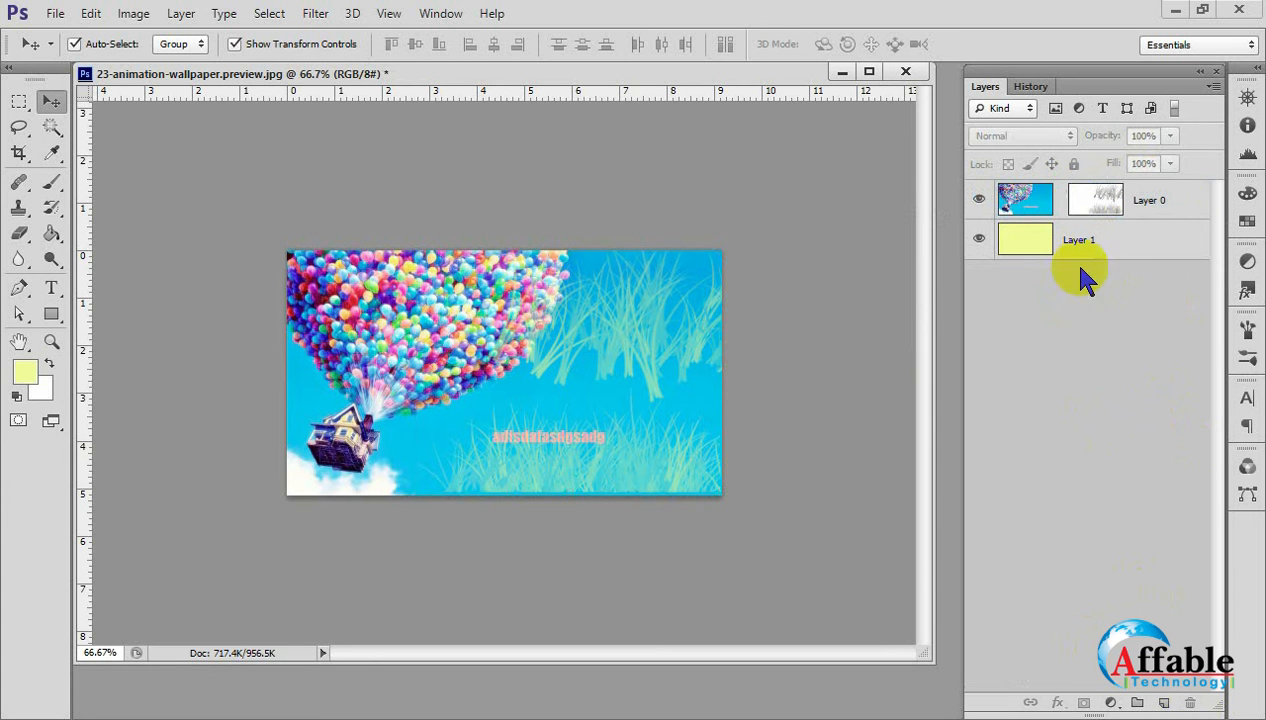
{"action": "left_click", "coordinate": [1092, 203]}
{"action": "double_click", "coordinate": [1093, 203]}
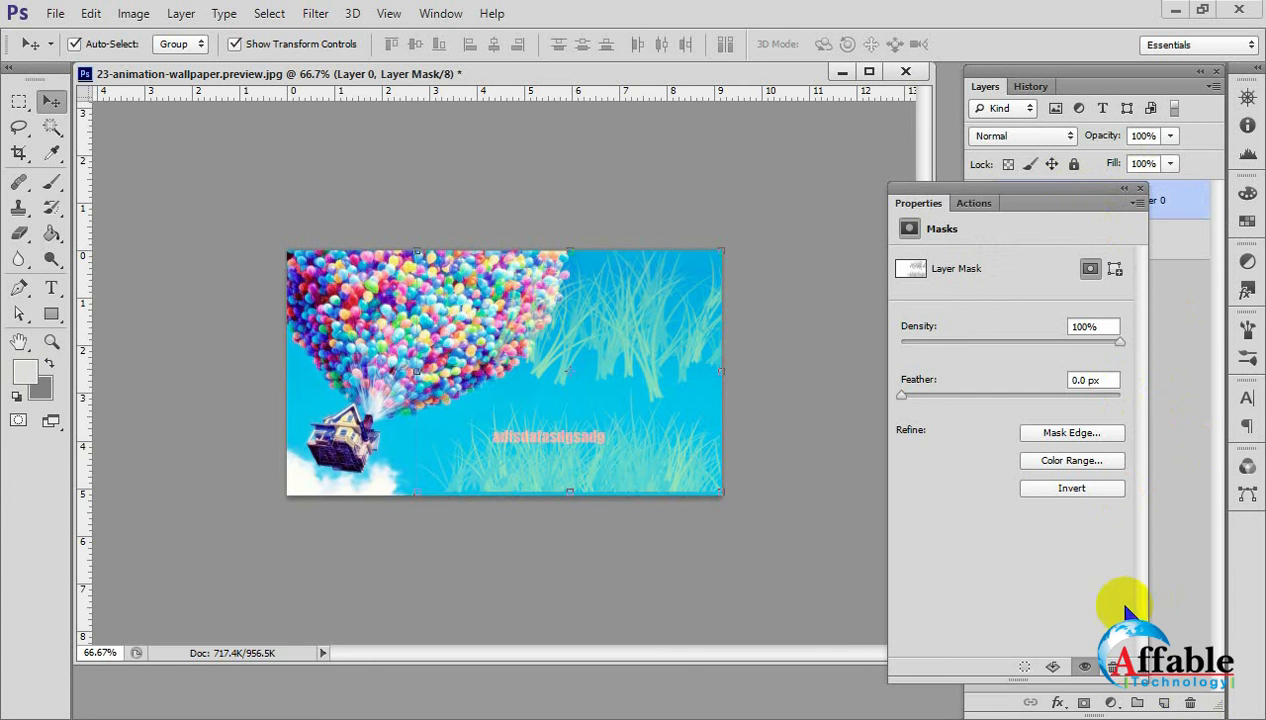
{"action": "left_click", "coordinate": [1104, 676]}
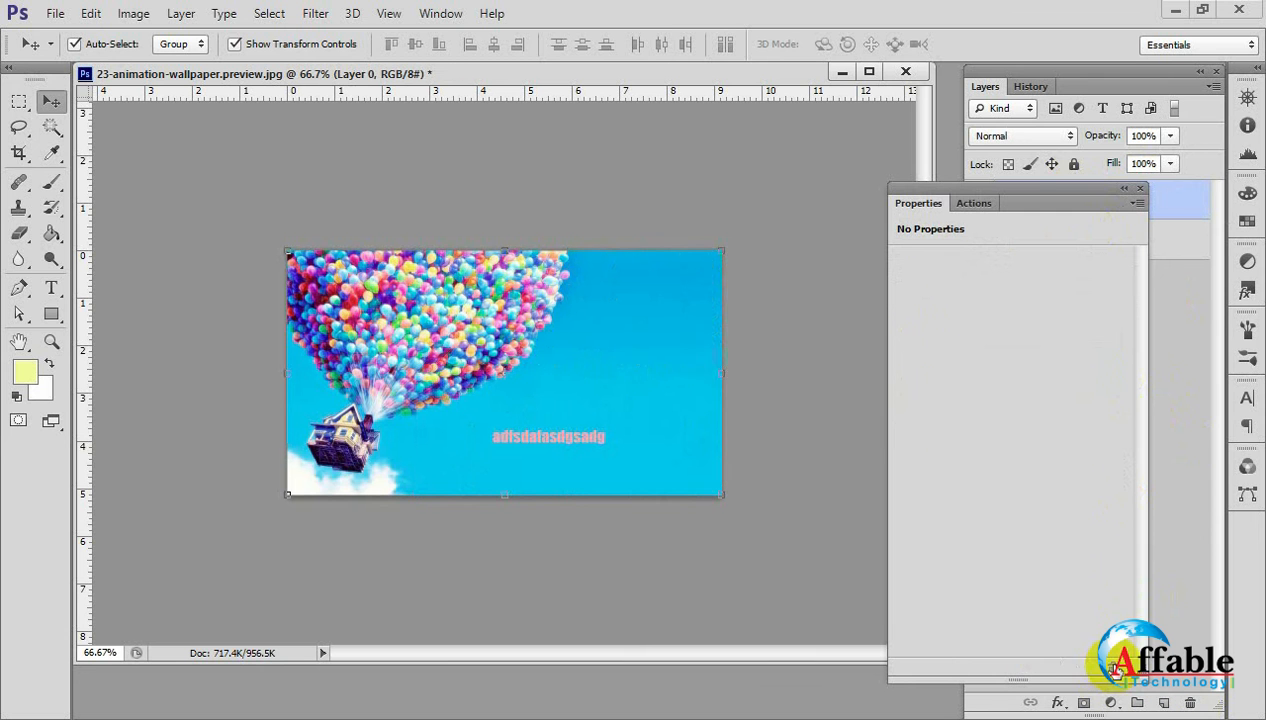
{"action": "left_click", "coordinate": [770, 585]}
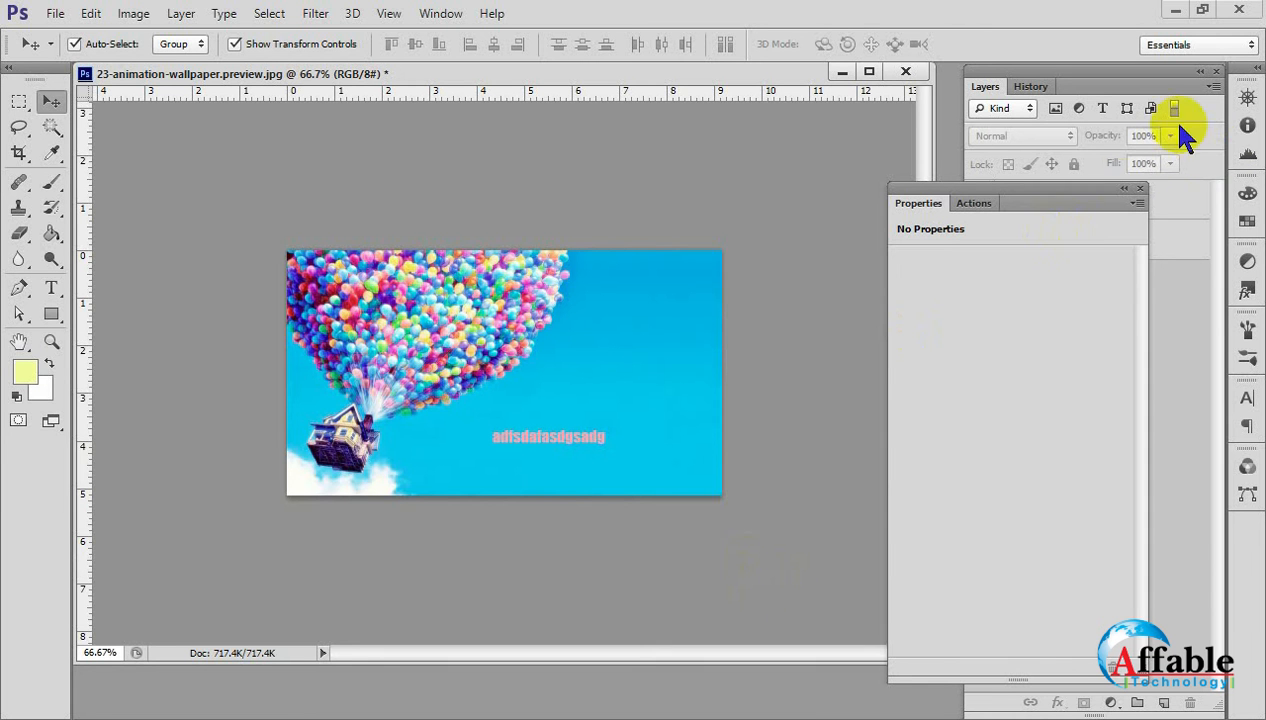
{"action": "left_click", "coordinate": [1140, 188]}
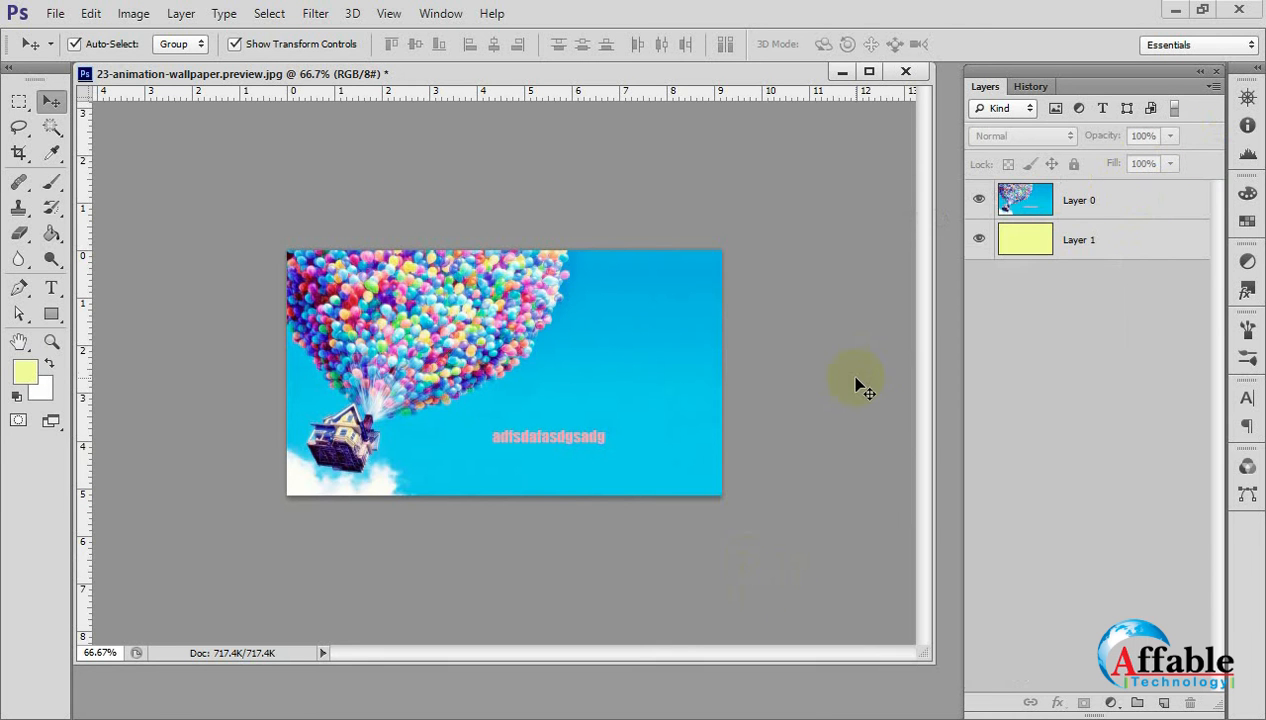
Delete the pale yellow Layer 1 and select Layer 0.
{"action": "left_click", "coordinate": [638, 437]}
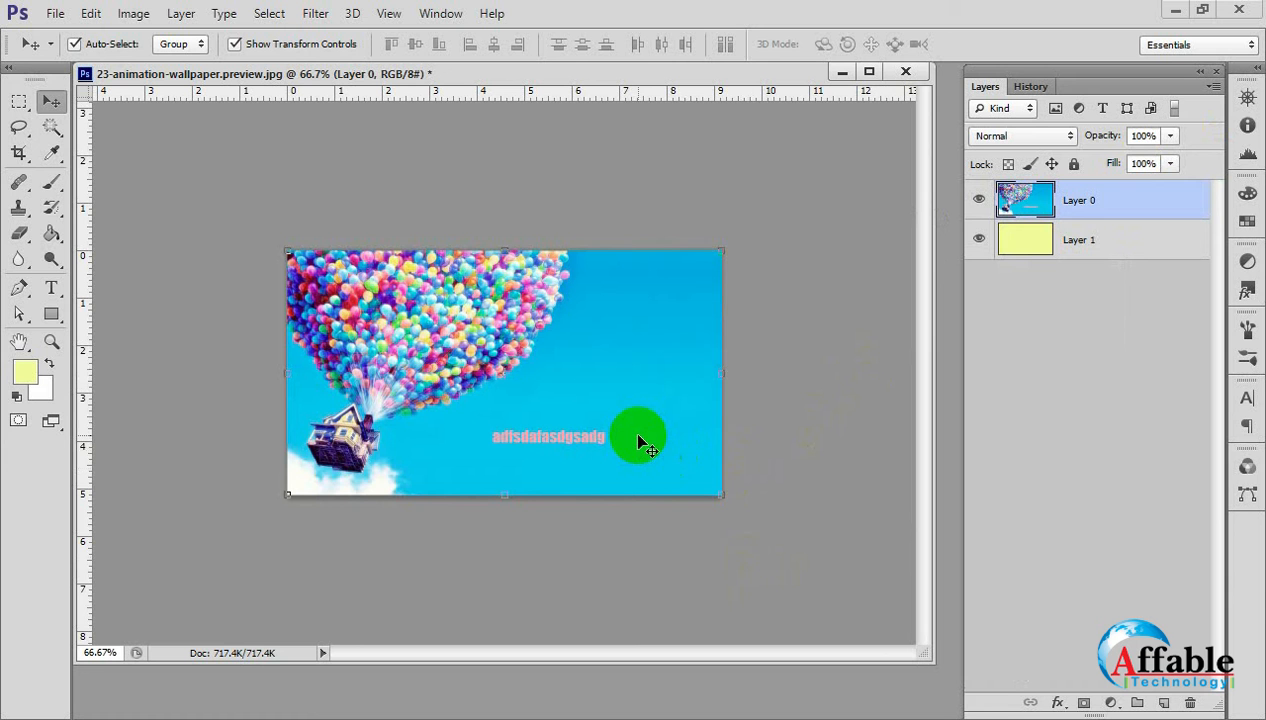
{"action": "left_click", "coordinate": [1046, 256]}
{"action": "left_click_drag", "start_coordinate": [1046, 262], "coordinate": [1189, 701]}
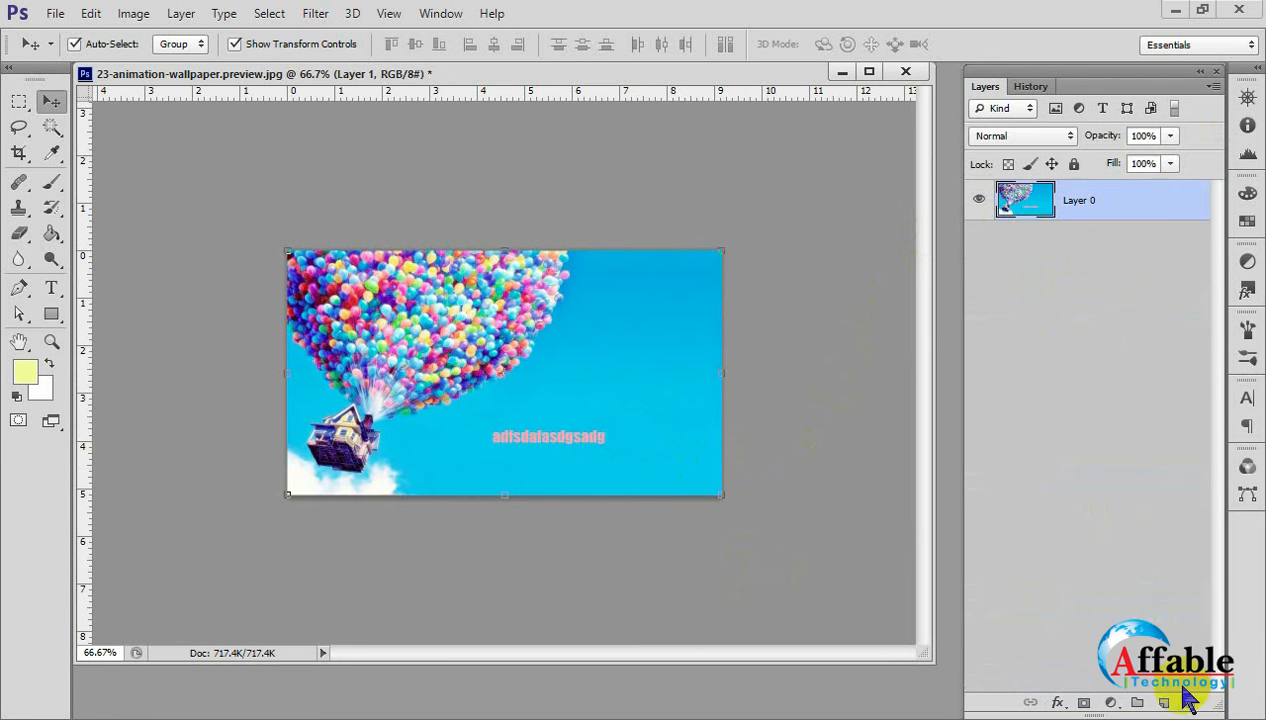
{"action": "left_click", "coordinate": [664, 447]}
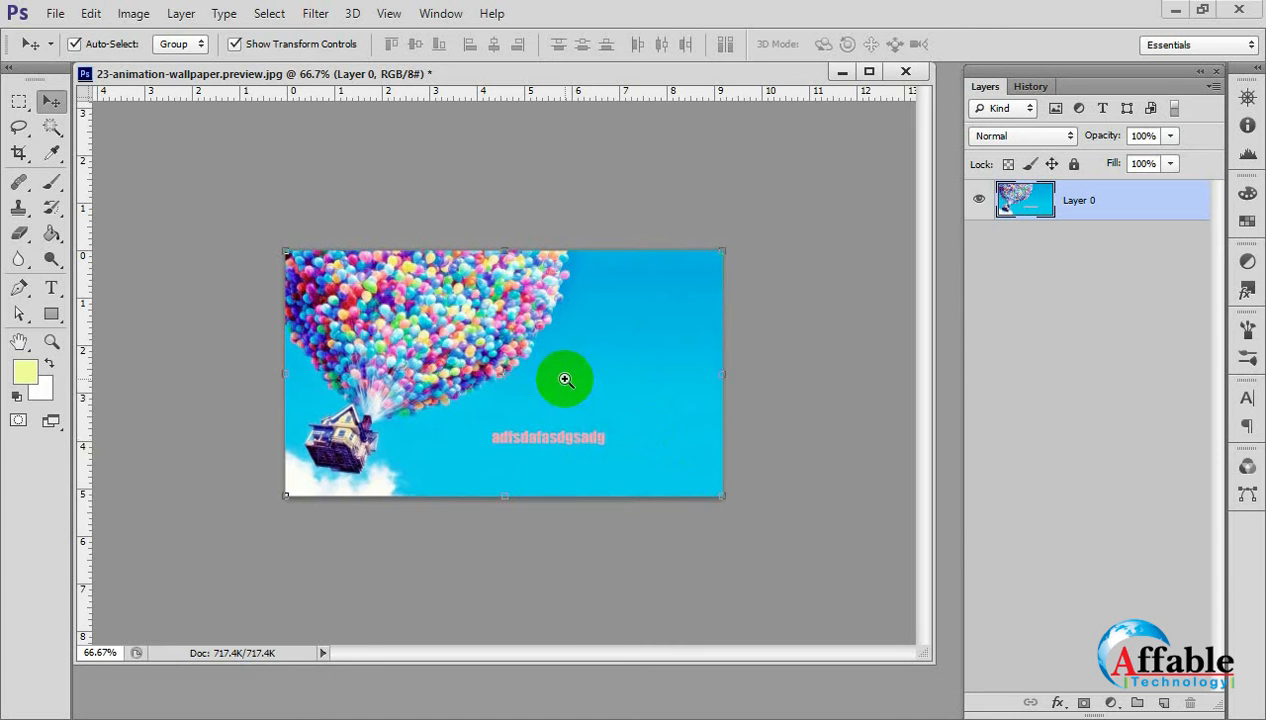
With the Brush Tool, start loading external brushes and browse to the Ultimate_Pack_5_by_Axeraider70 folder inside Brush- Photoshop on the Desktop.
{"action": "key", "text": "ctrl+plus"}
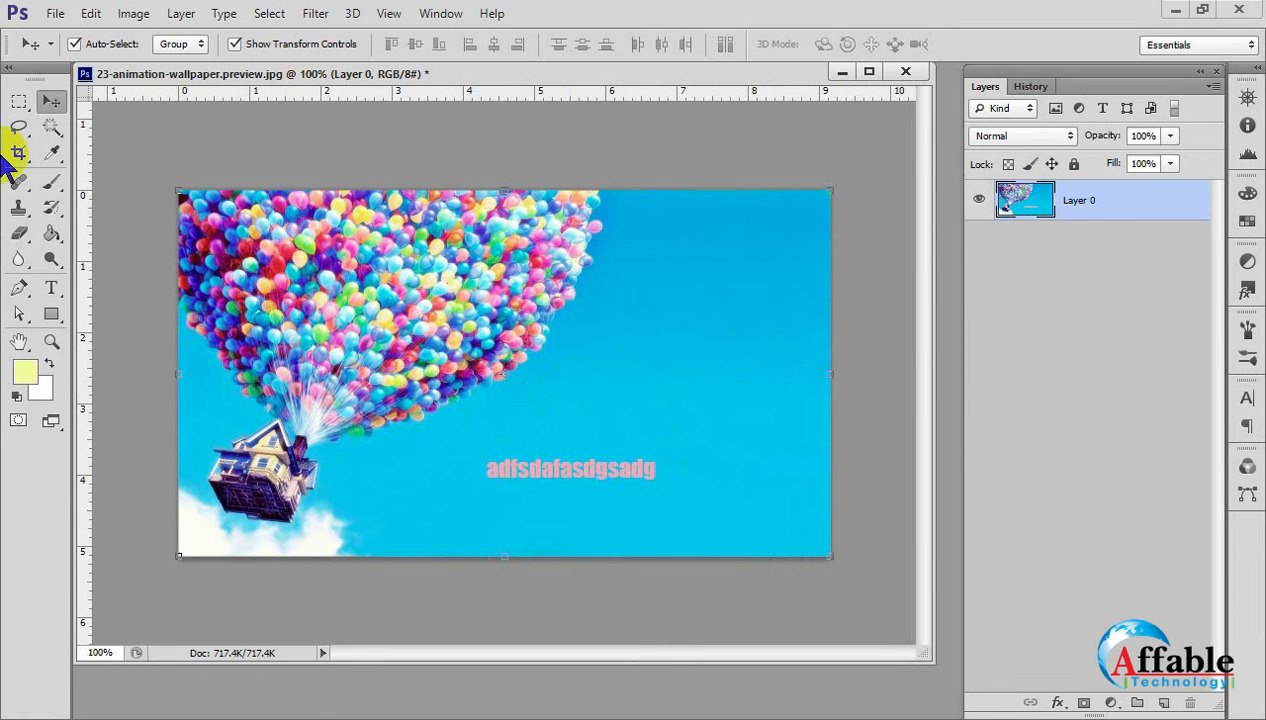
{"action": "left_click", "coordinate": [55, 183]}
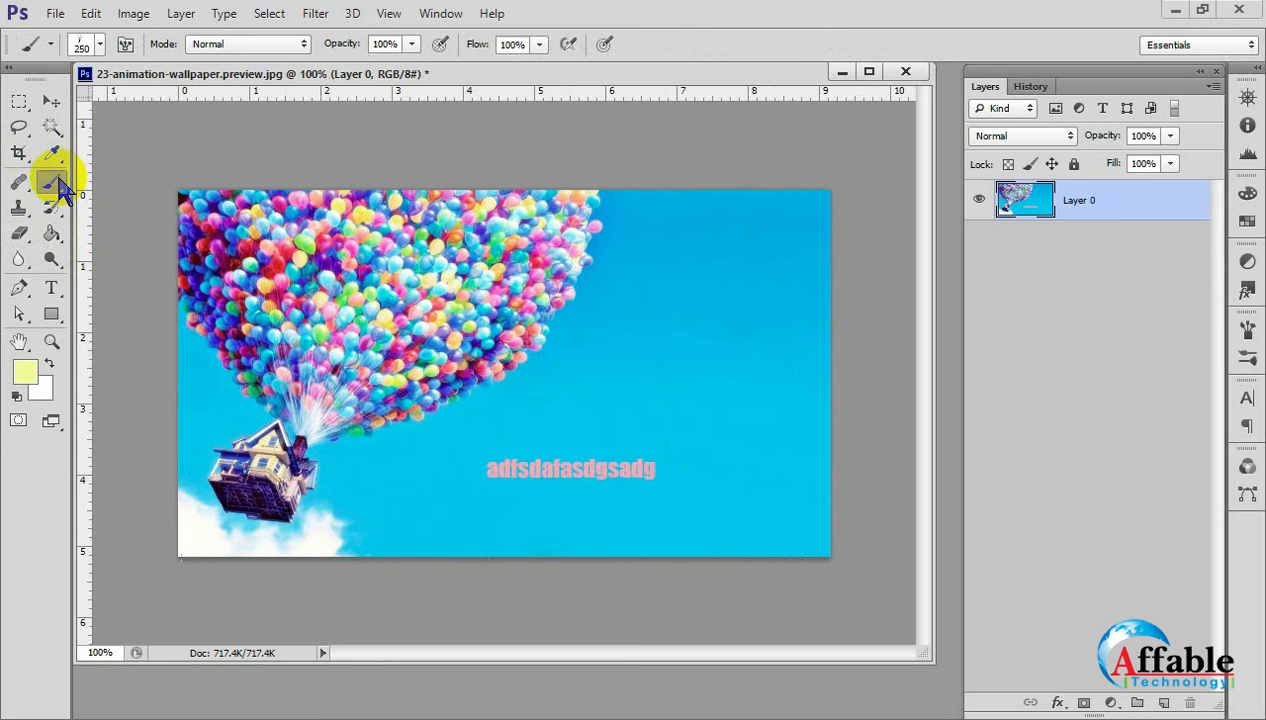
{"action": "left_click", "coordinate": [99, 46]}
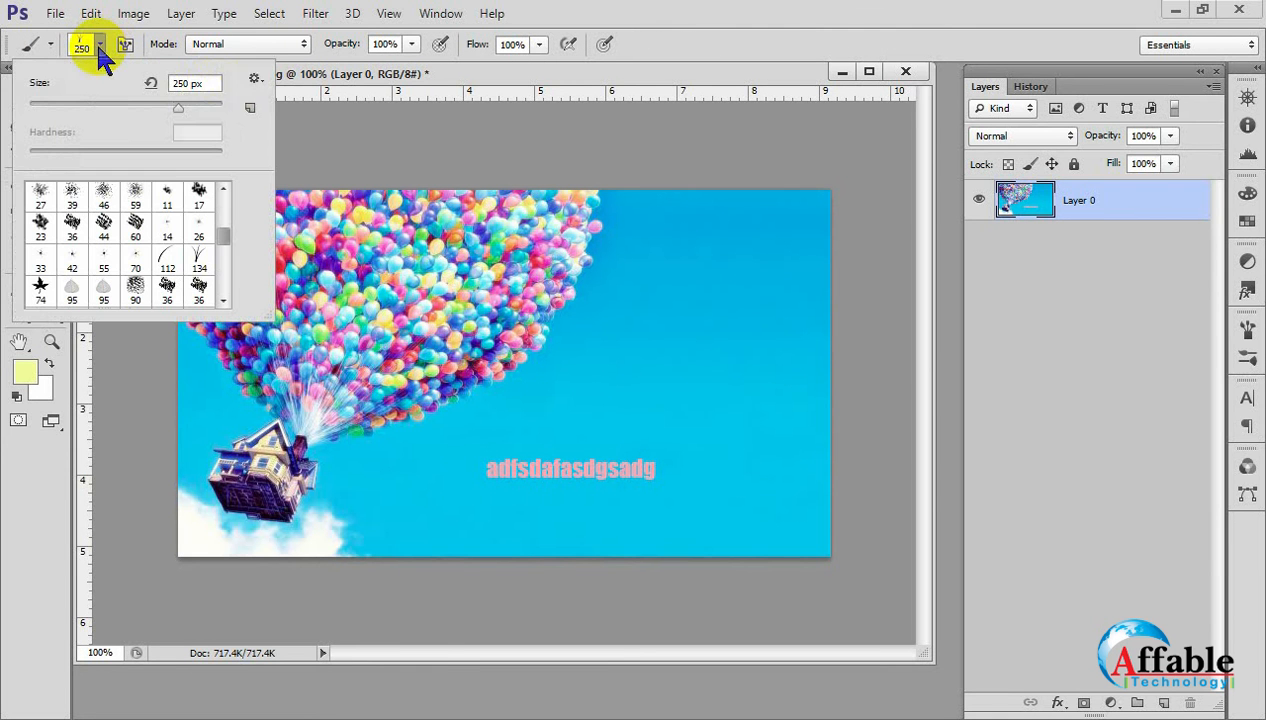
{"action": "left_click", "coordinate": [255, 78]}
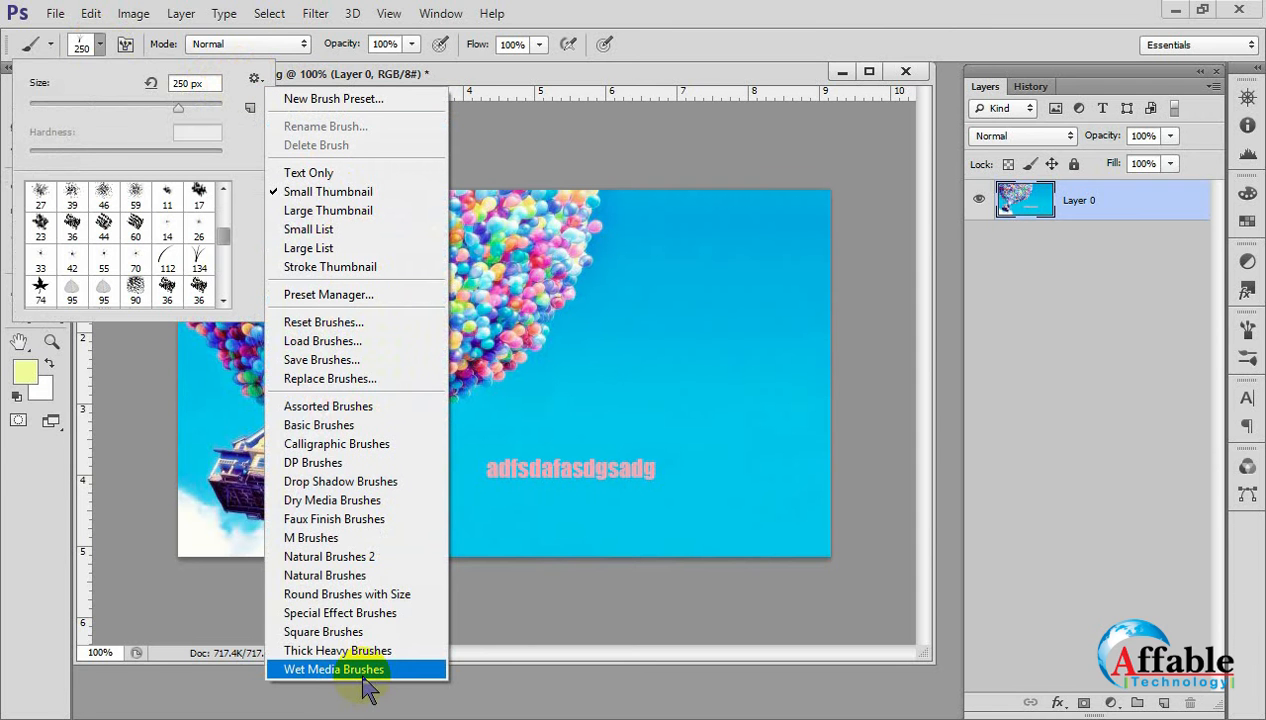
{"action": "left_click", "coordinate": [334, 344]}
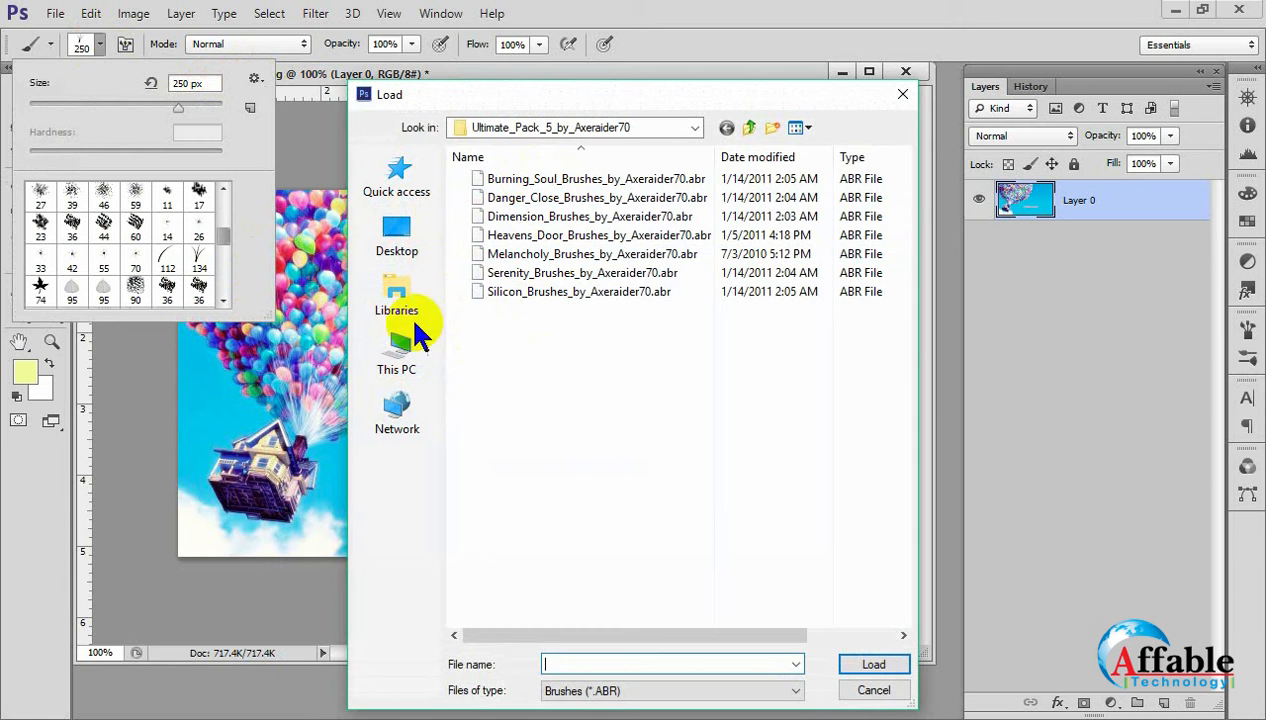
{"action": "left_click", "coordinate": [749, 128]}
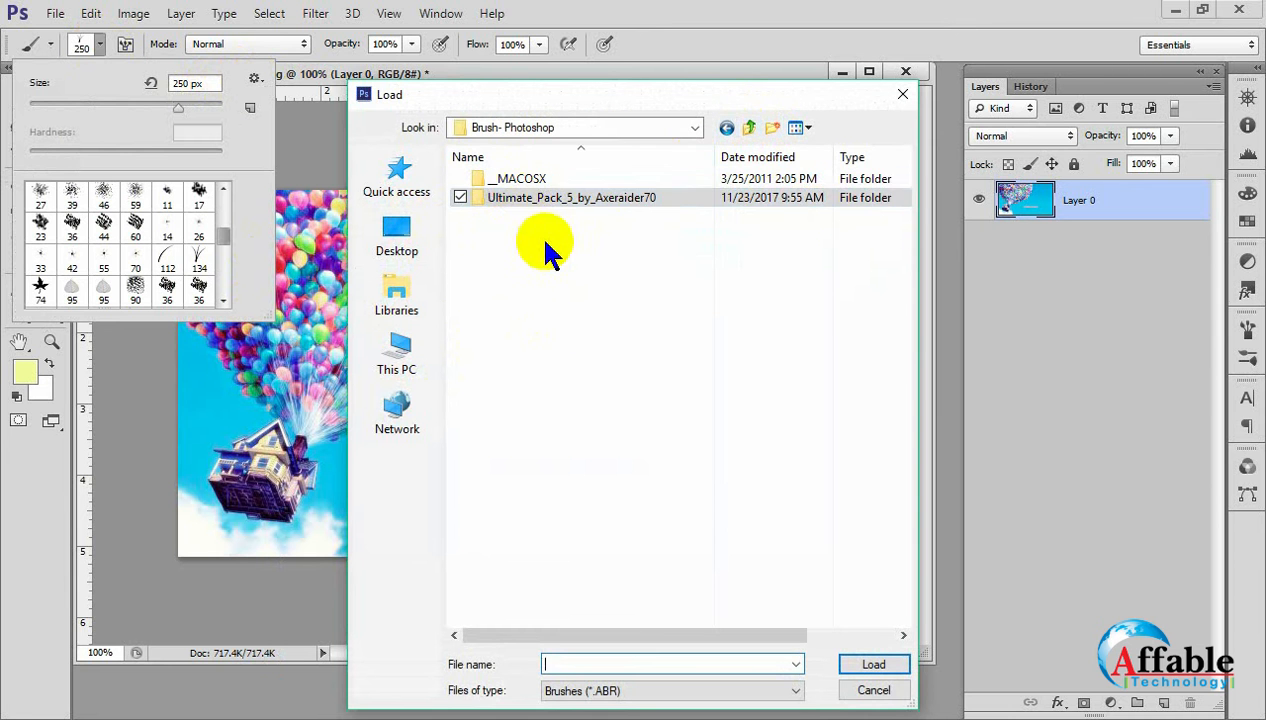
{"action": "left_click", "coordinate": [749, 129]}
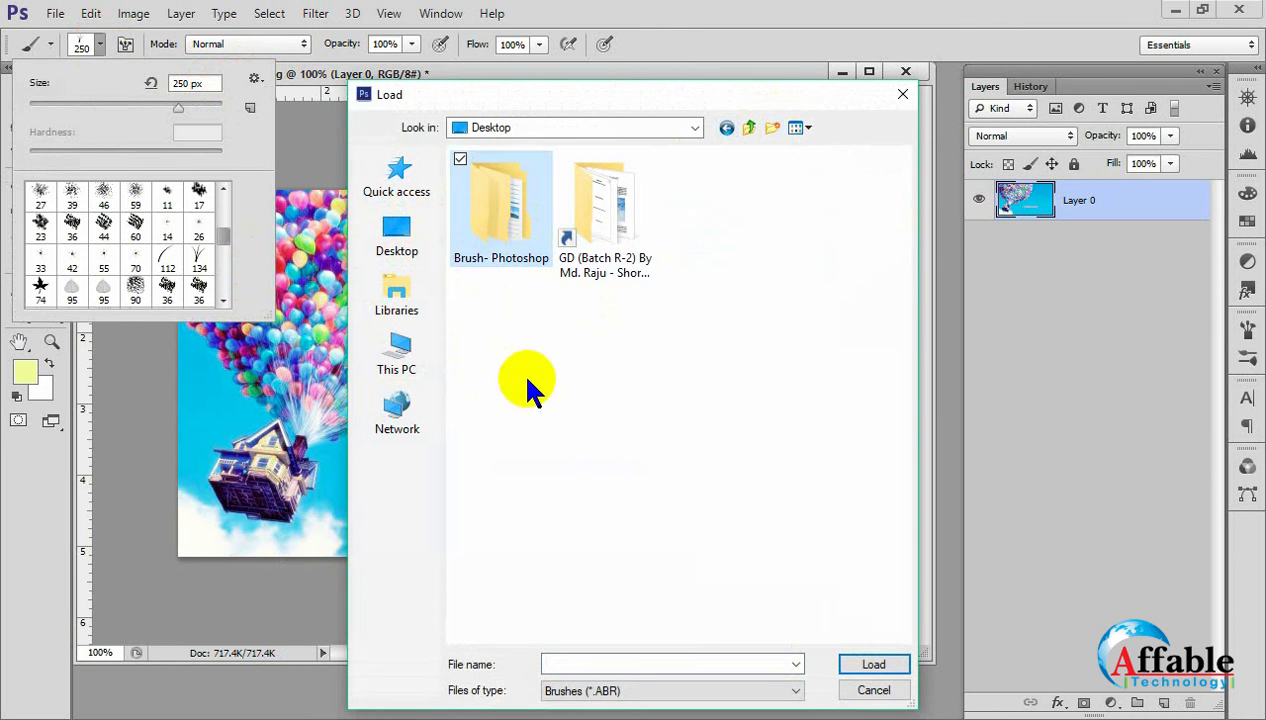
{"action": "double_click", "coordinate": [524, 200]}
{"action": "double_click", "coordinate": [522, 205]}
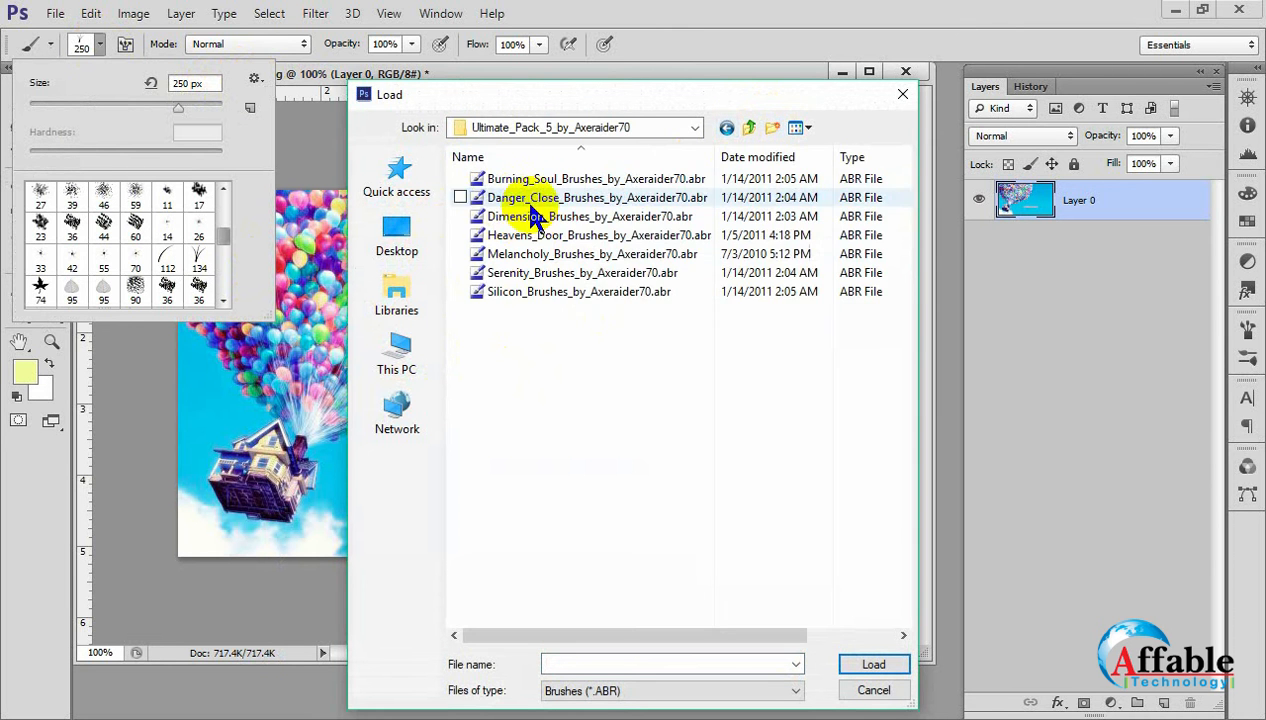
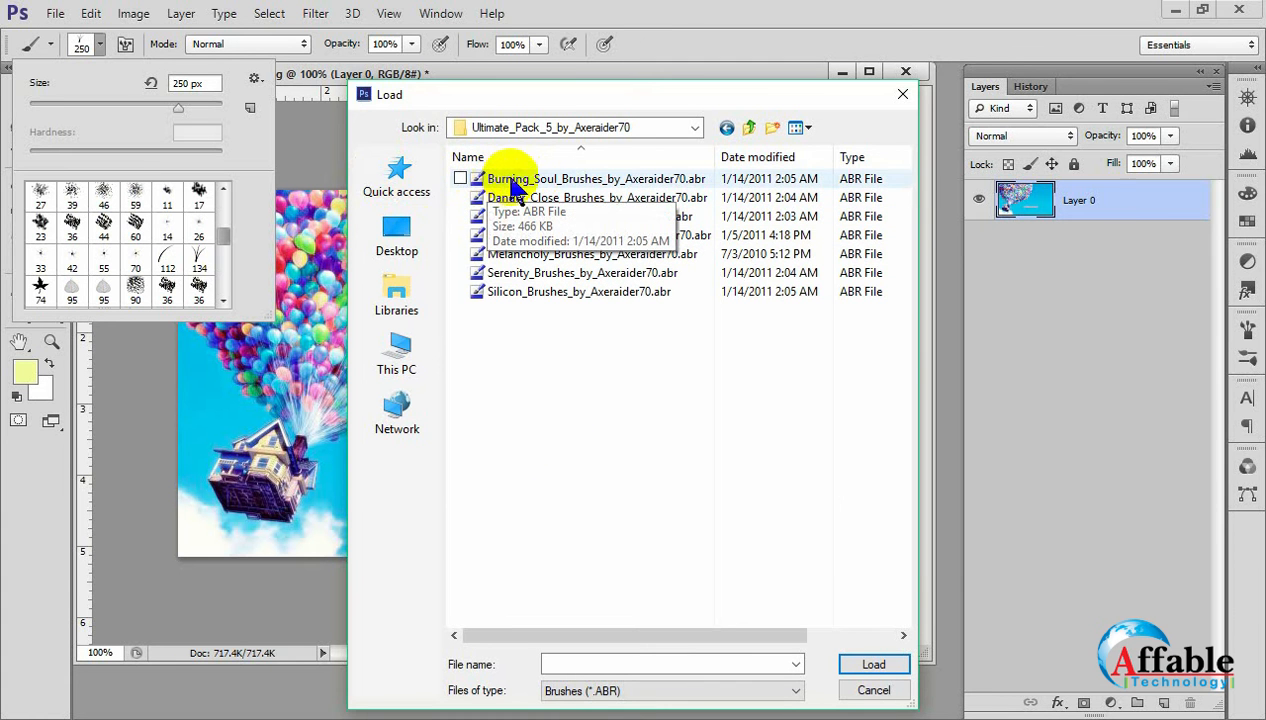
Check the file type of Burning_Soul_Brushes_by_Axeraider70.abr in its properties, and close them.
{"action": "right_click", "coordinate": [516, 181]}
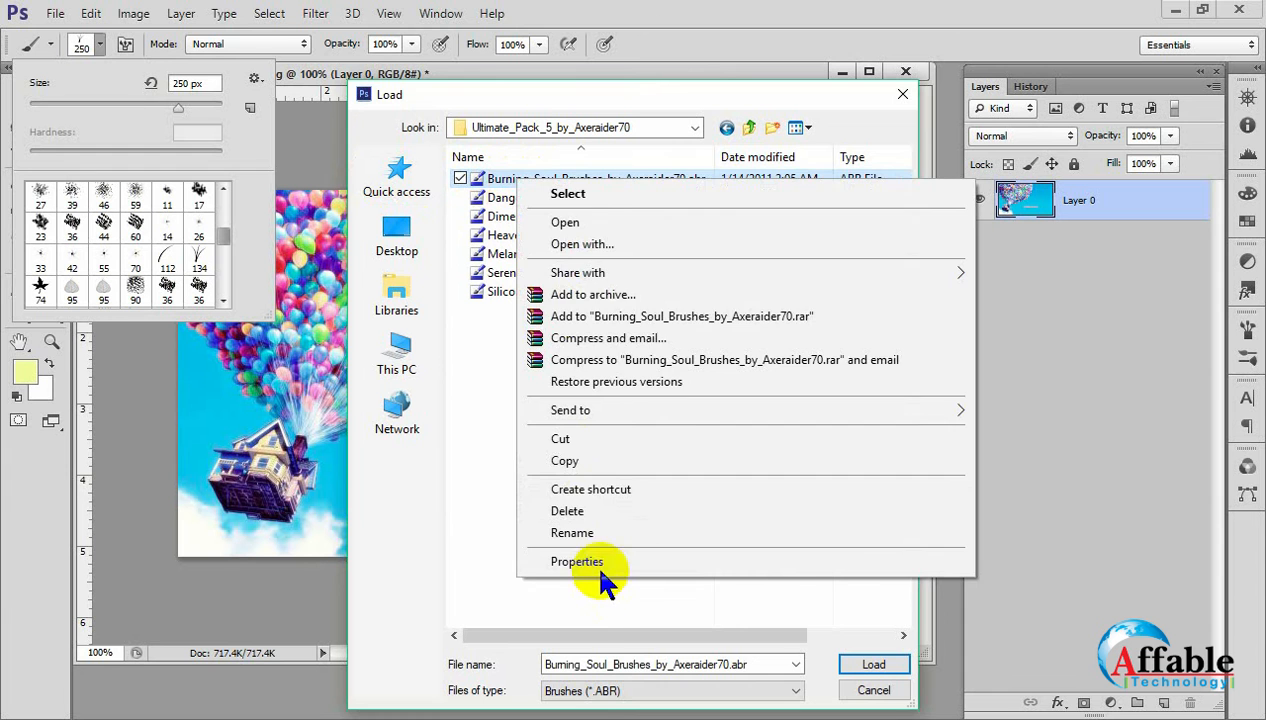
{"action": "left_click", "coordinate": [592, 561]}
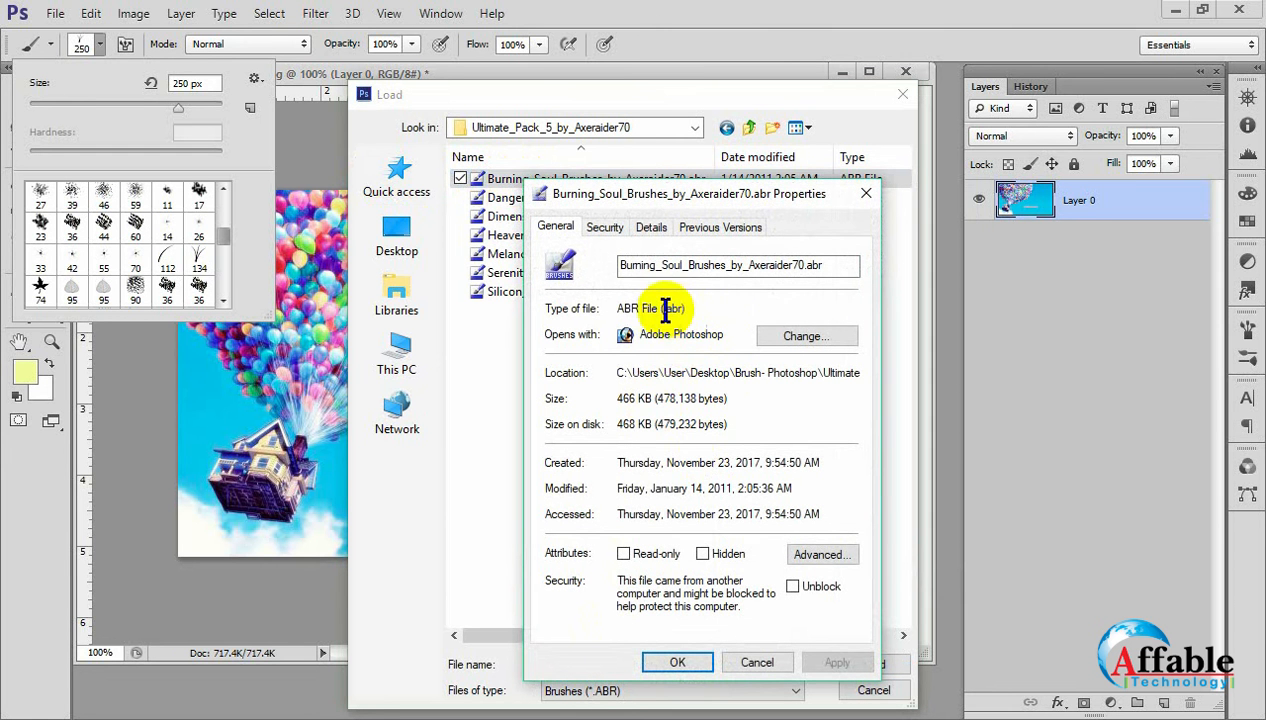
{"action": "left_click_drag", "start_coordinate": [661, 310], "coordinate": [693, 310]}
{"action": "left_click", "coordinate": [701, 311]}
{"action": "left_click_drag", "start_coordinate": [683, 311], "coordinate": [698, 311]}
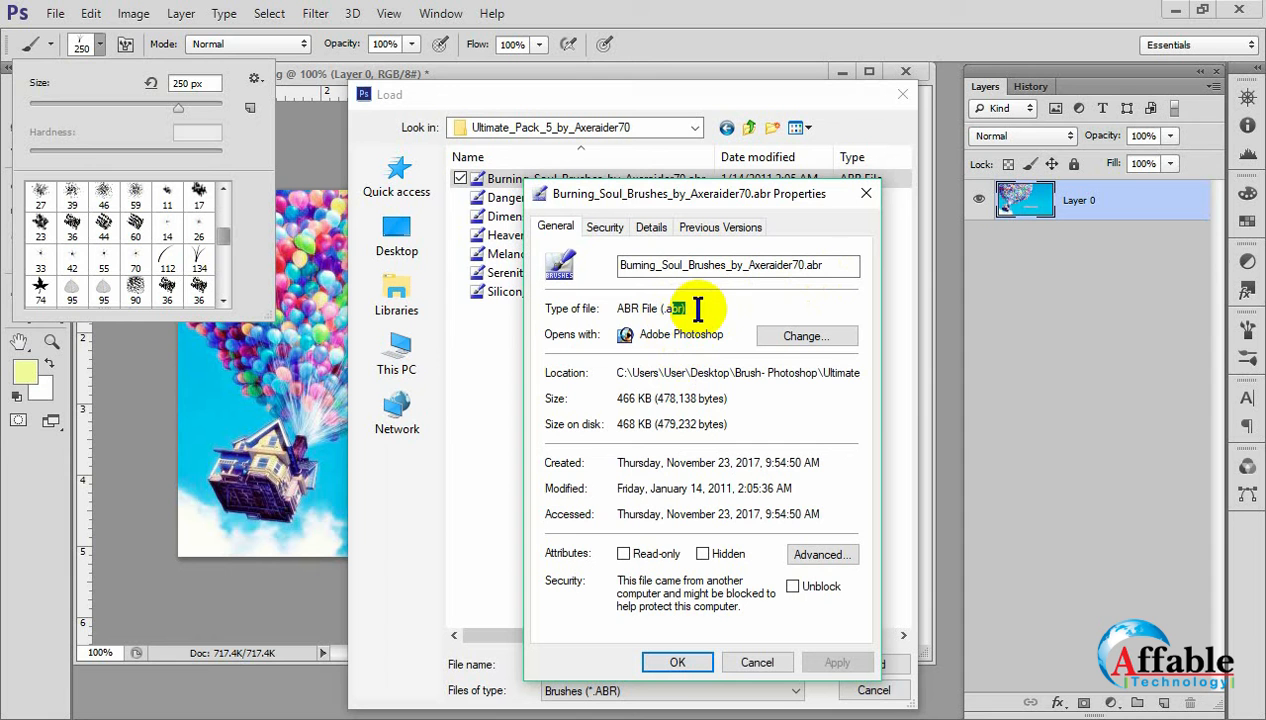
{"action": "left_click", "coordinate": [706, 312]}
{"action": "left_click", "coordinate": [866, 193]}
Load the Serenity_Brushes_by_Axeraider70.abr brush file and choose the 905 px brush tip at the end of the presets.
{"action": "left_click", "coordinate": [478, 273]}
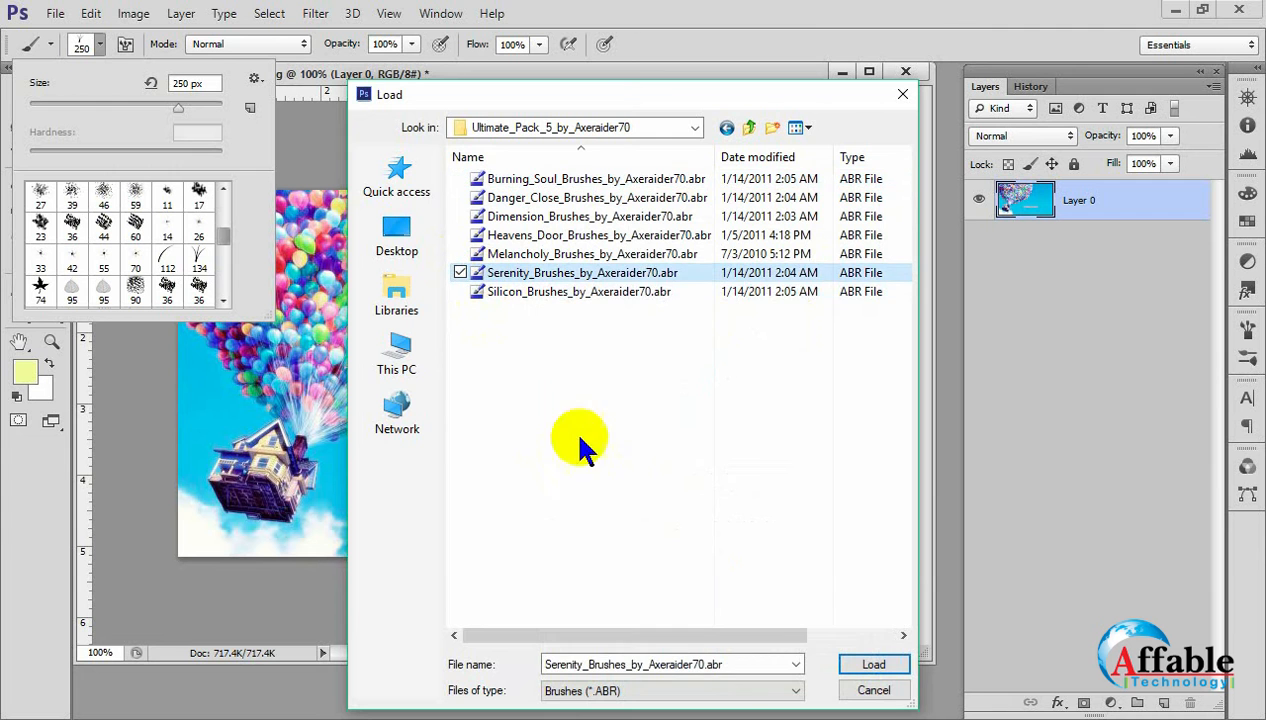
{"action": "left_click", "coordinate": [874, 668]}
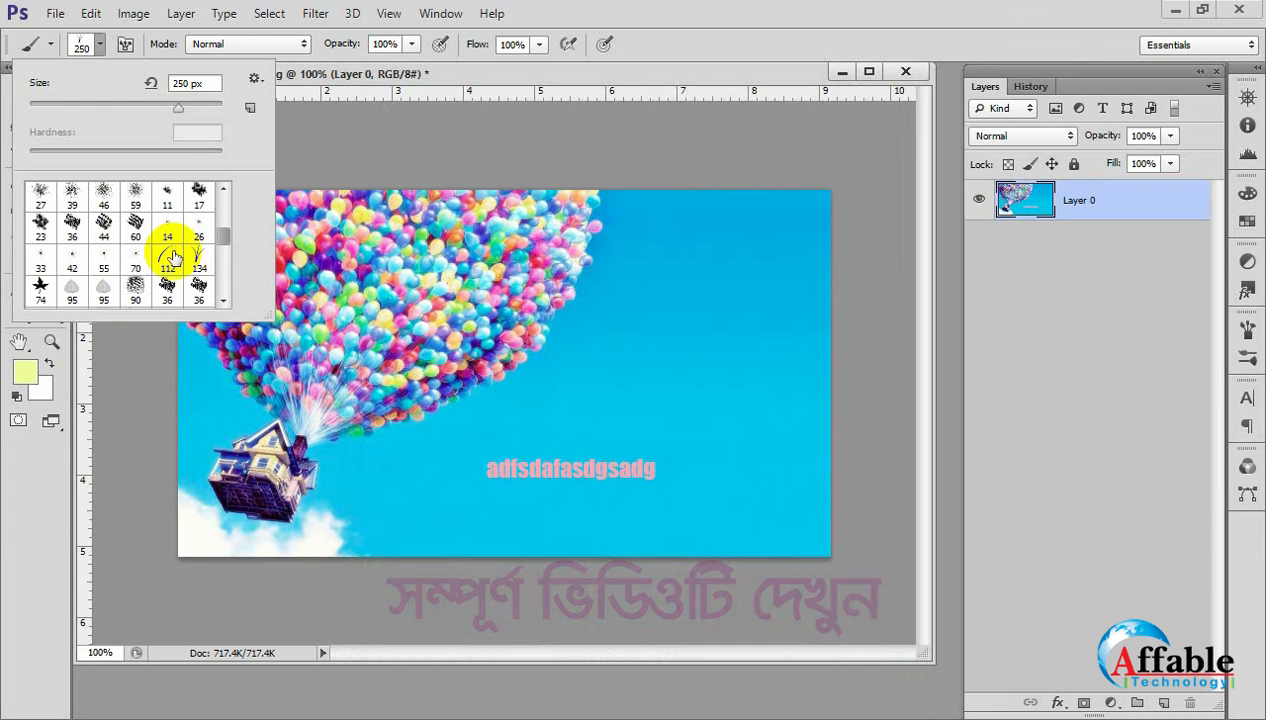
{"action": "scroll", "coordinate": [173, 257], "scroll_direction": "down", "scroll_amount": 10}
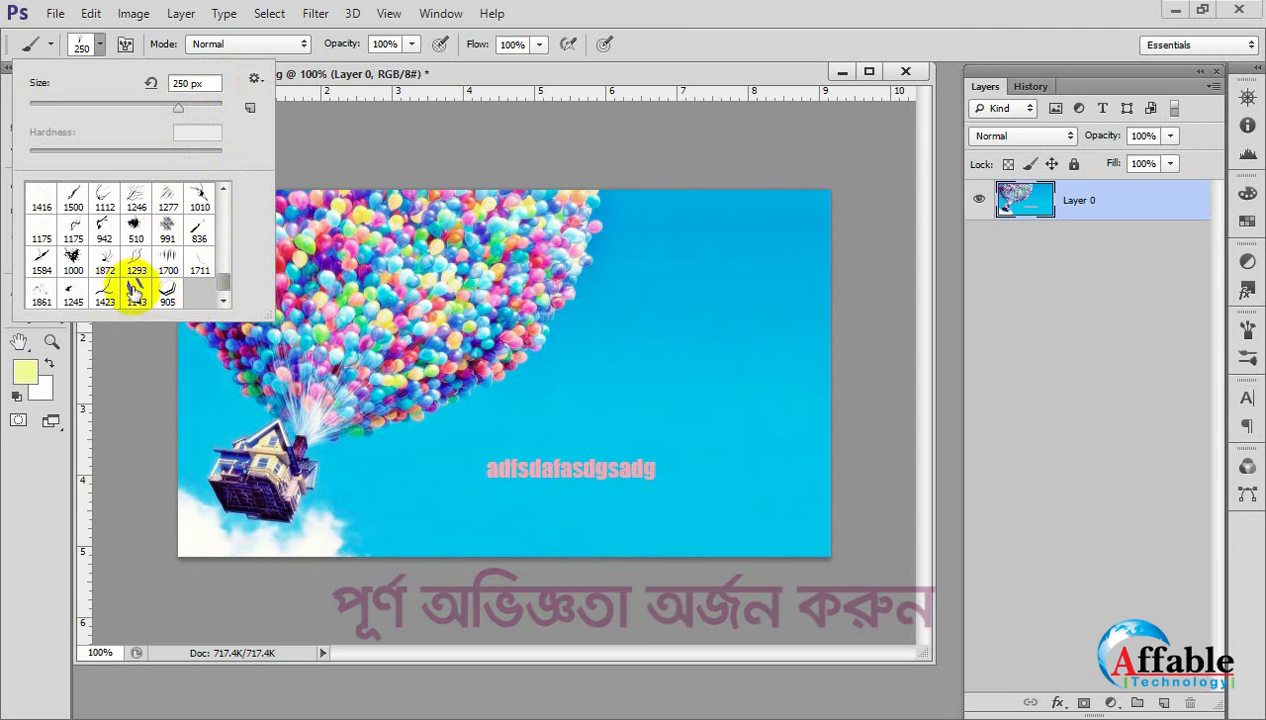
{"action": "left_click", "coordinate": [167, 290]}
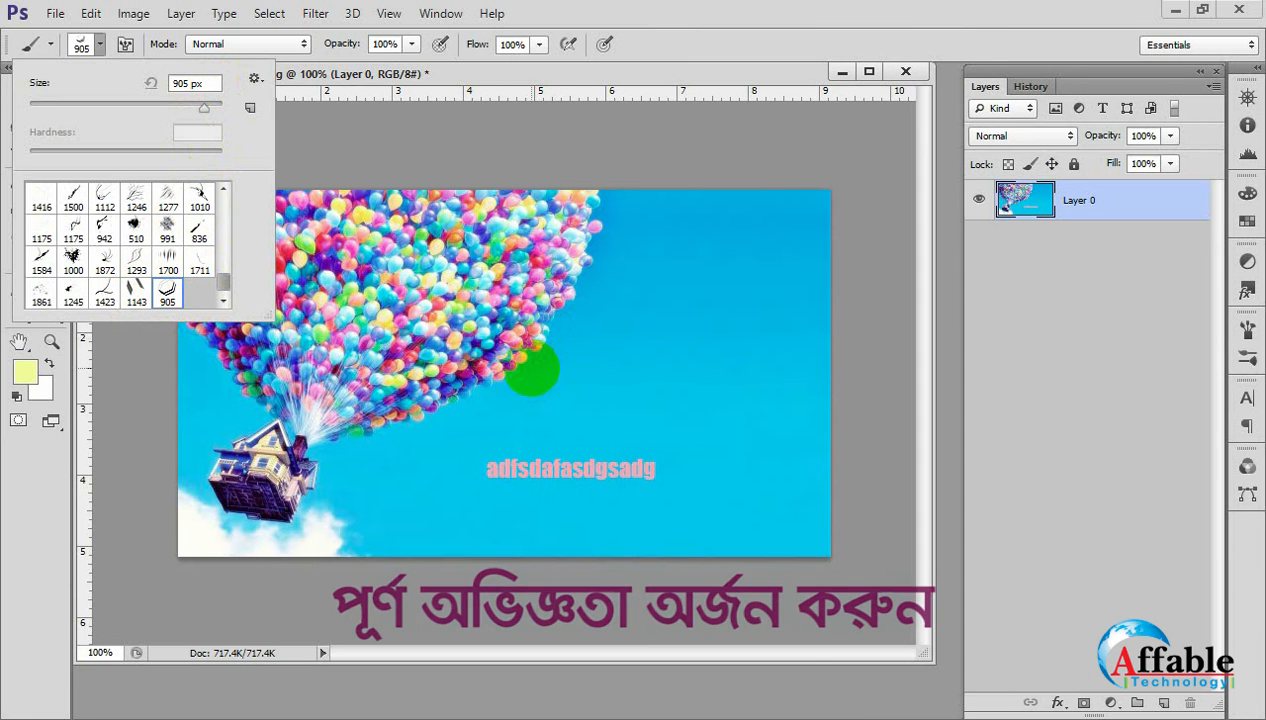
Reduce the brush size to 175 px and stamp a pale yellow hexagon on the sky beside the balloons.
{"action": "left_click", "coordinate": [532, 368]}
{"action": "key", "text": "bracketleft"}
{"action": "key", "text": "bracketleft"}
{"action": "key", "text": "bracketleft"}
{"action": "key", "text": "bracketleft"}
{"action": "key", "text": "bracketleft"}
{"action": "key", "text": "bracketleft"}
{"action": "key", "text": "bracketleft"}
{"action": "key", "text": "bracketleft"}
{"action": "key", "text": "bracketleft"}
{"action": "key", "text": "bracketleft"}
{"action": "key", "text": "bracketleft"}
{"action": "key", "text": "bracketleft"}
{"action": "key", "text": "bracketleft"}
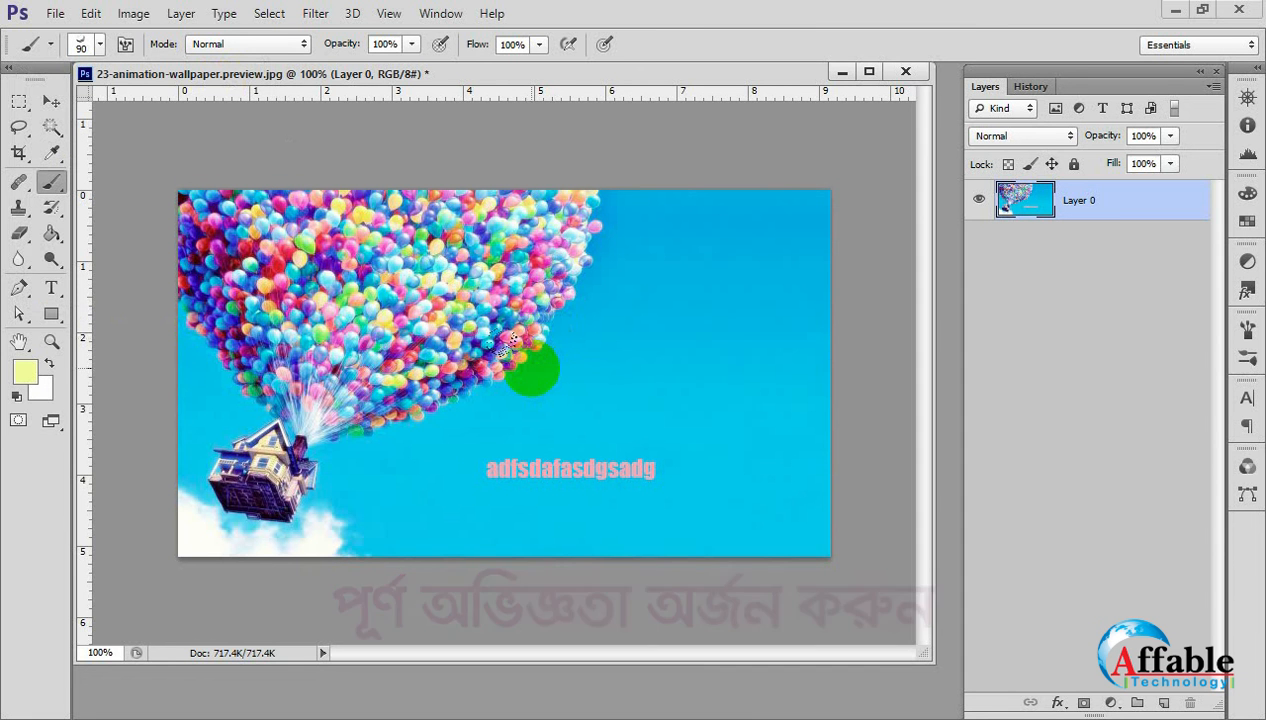
{"action": "key", "text": "bracketright"}
{"action": "key", "text": "bracketright"}
{"action": "key", "text": "bracketright"}
{"action": "key", "text": "bracketright"}
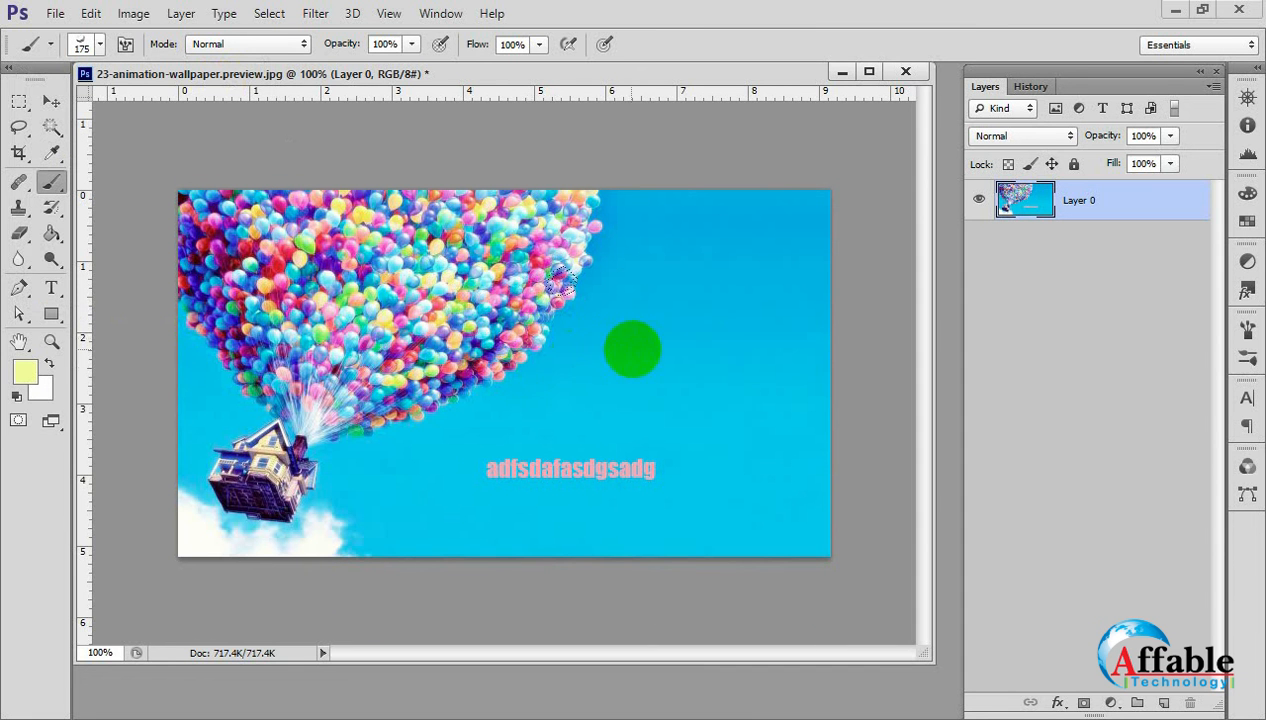
{"action": "left_click", "coordinate": [632, 349]}
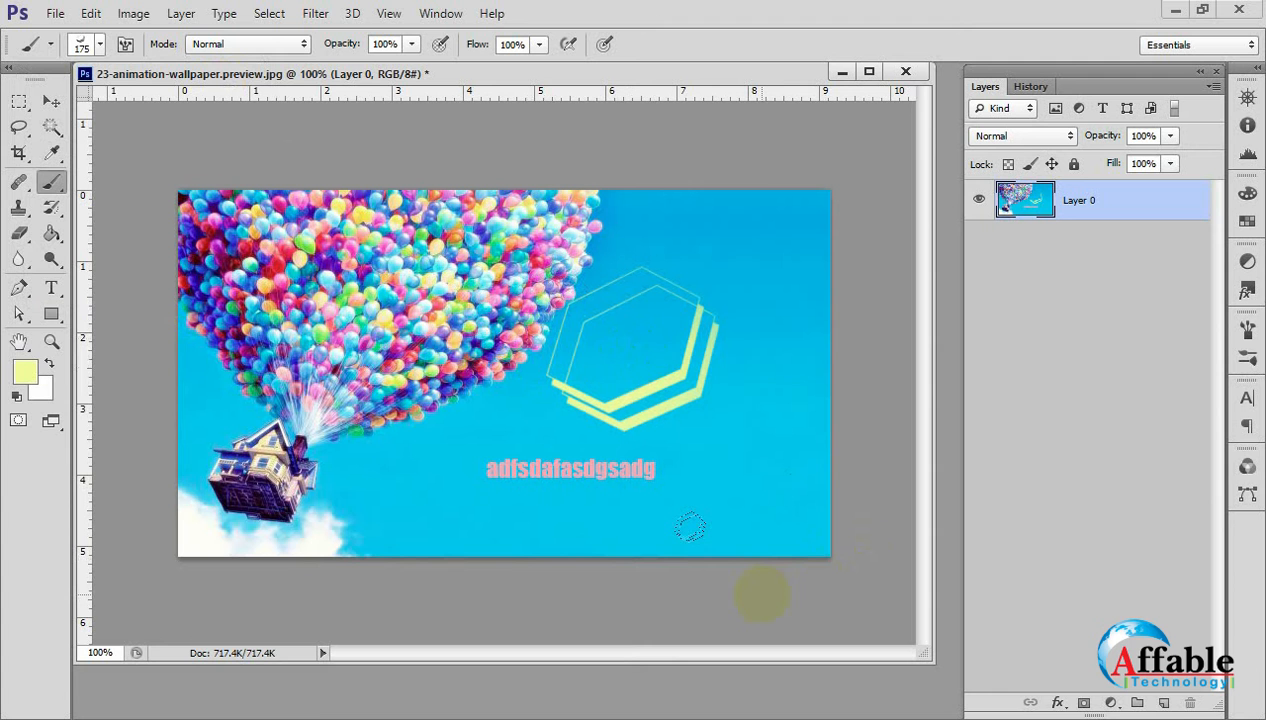
{"action": "left_click", "coordinate": [51, 101]}
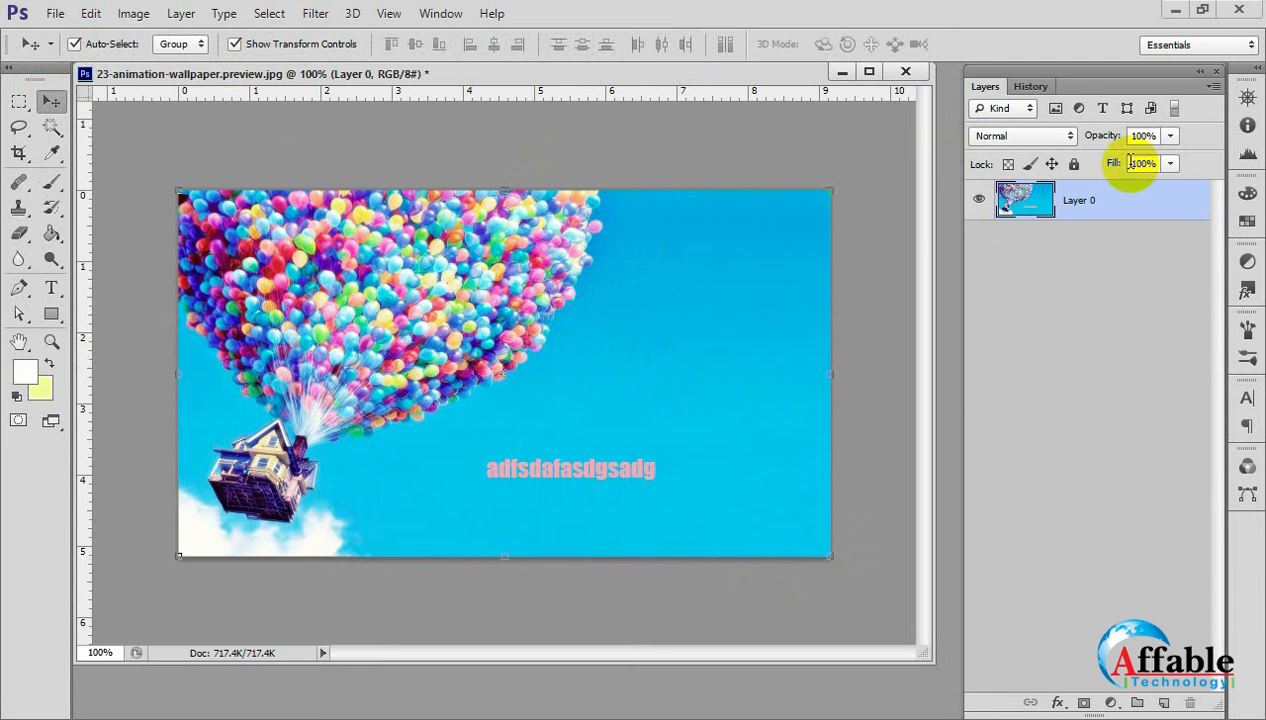
Try a thick white 50 px Pencil Tool stroke on the sky above the text, and undo it.
{"action": "right_click", "coordinate": [50, 184]}
{"action": "left_click", "coordinate": [141, 200]}
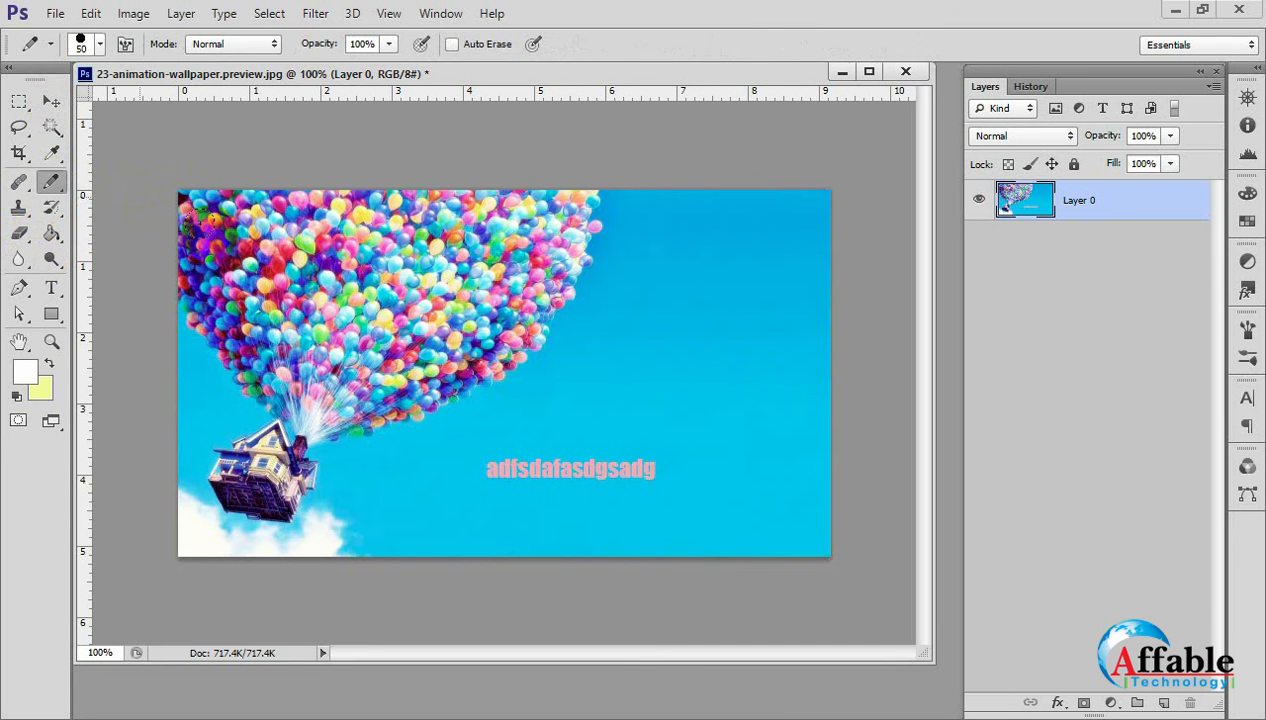
{"action": "left_click", "coordinate": [620, 380]}
{"action": "mouse_move", "coordinate": [632, 328]}
{"action": "left_mouse_down"}
{"action": "mouse_move", "coordinate": [712, 418]}
{"action": "mouse_move", "coordinate": [728, 464]}
{"action": "left_mouse_up"}
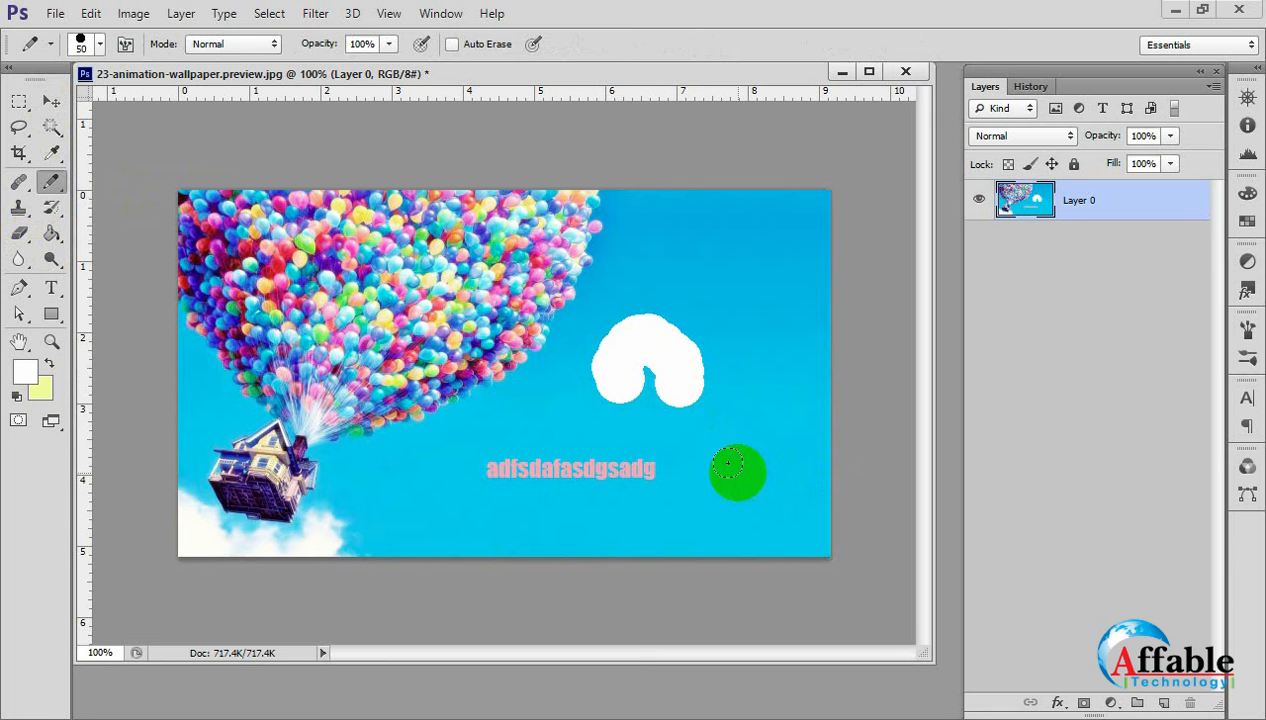
{"action": "key", "text": "ctrl+z"}
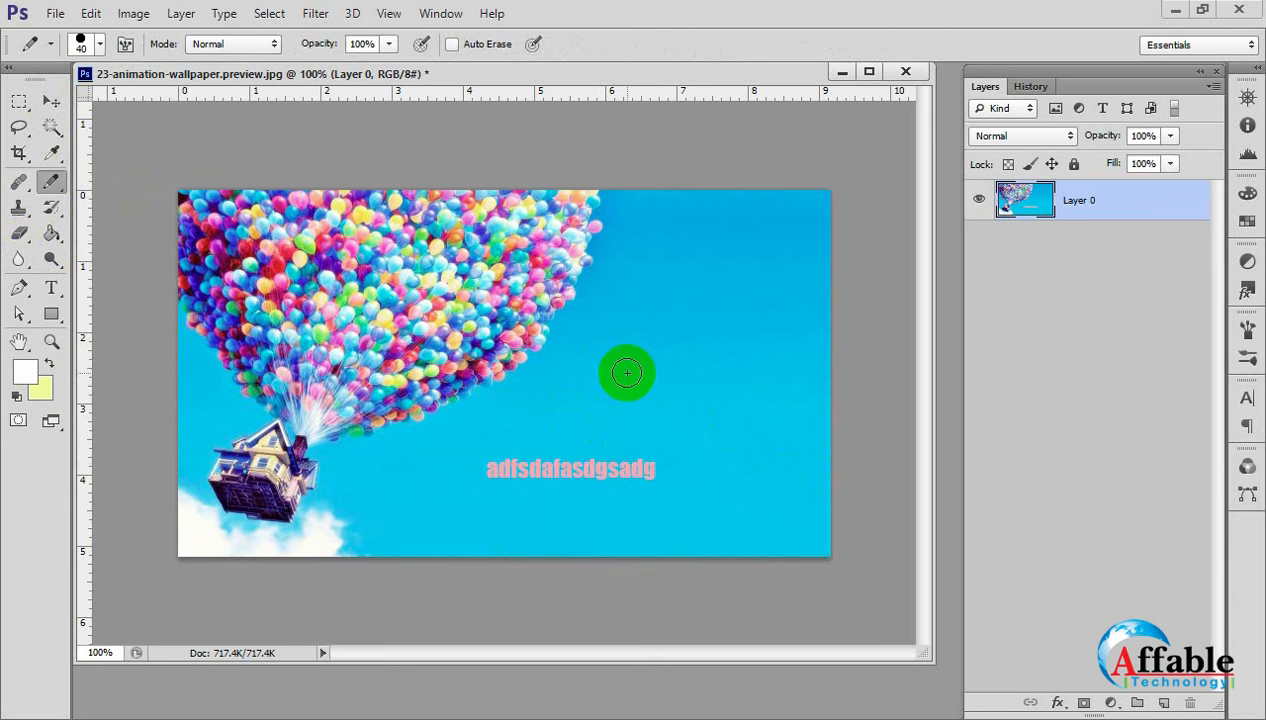
Reduce the pencil size to 9 px, draw a thin white wavy line across the sky, and undo it.
{"action": "key", "text": "bracketleft"}
{"action": "key", "text": "bracketleft"}
{"action": "key", "text": "bracketleft"}
{"action": "key", "text": "bracketleft"}
{"action": "mouse_move", "coordinate": [553, 416]}
{"action": "left_mouse_down"}
{"action": "mouse_move", "coordinate": [656, 353]}
{"action": "mouse_move", "coordinate": [713, 353]}
{"action": "mouse_move", "coordinate": [776, 465]}
{"action": "left_mouse_up"}
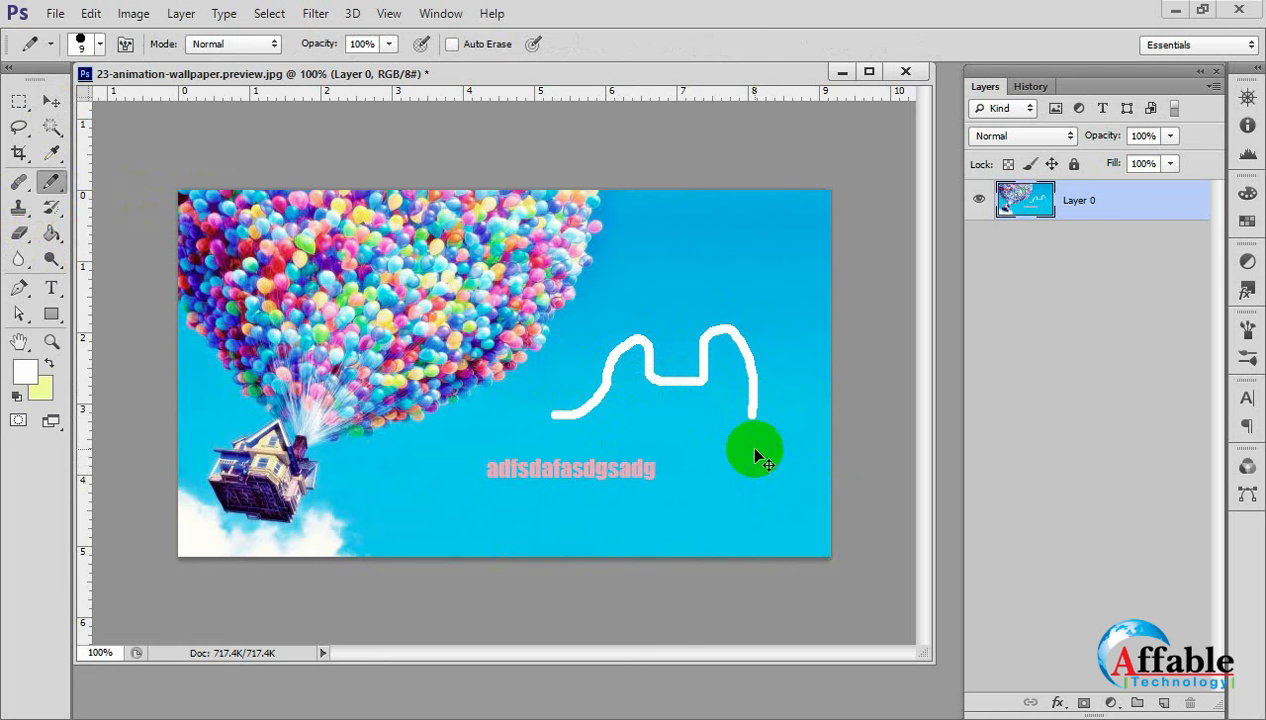
{"action": "key", "text": "ctrl+z"}
Return to the Brush Tool at 175 px and stamp three overlapping white hexagons on the sky beside the balloons.
{"action": "right_click", "coordinate": [51, 181]}
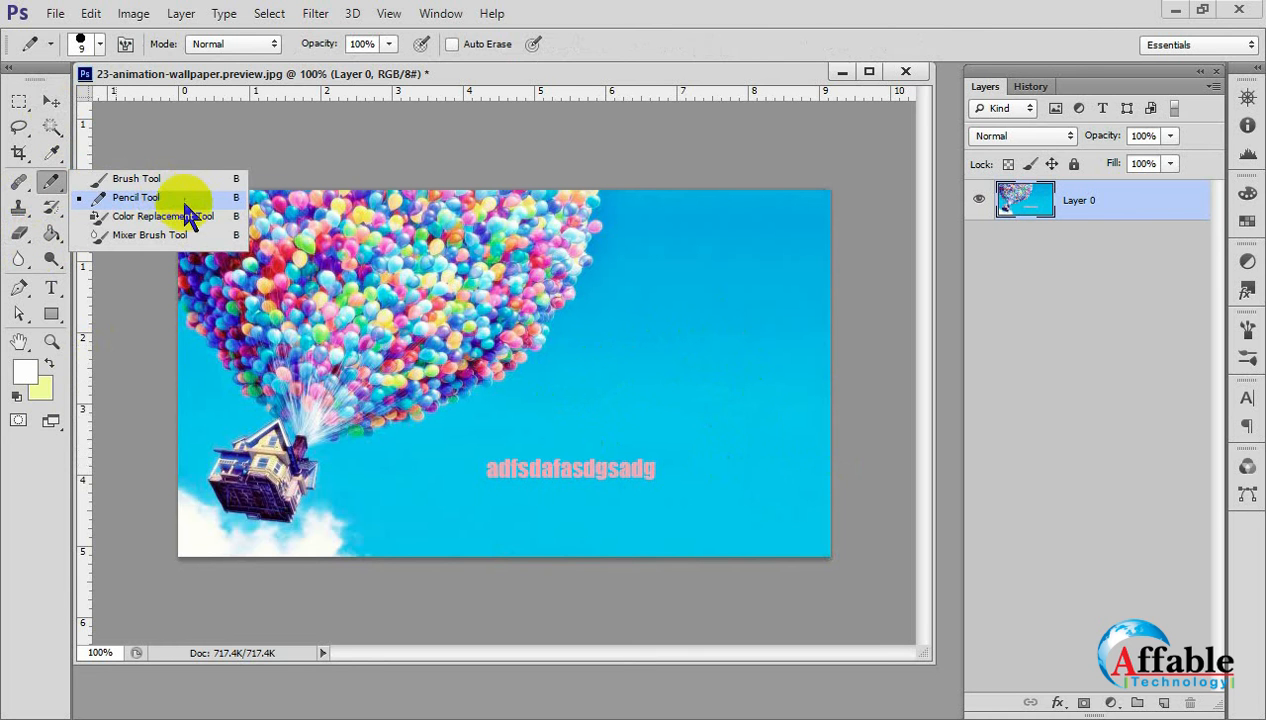
{"action": "left_click", "coordinate": [176, 222]}
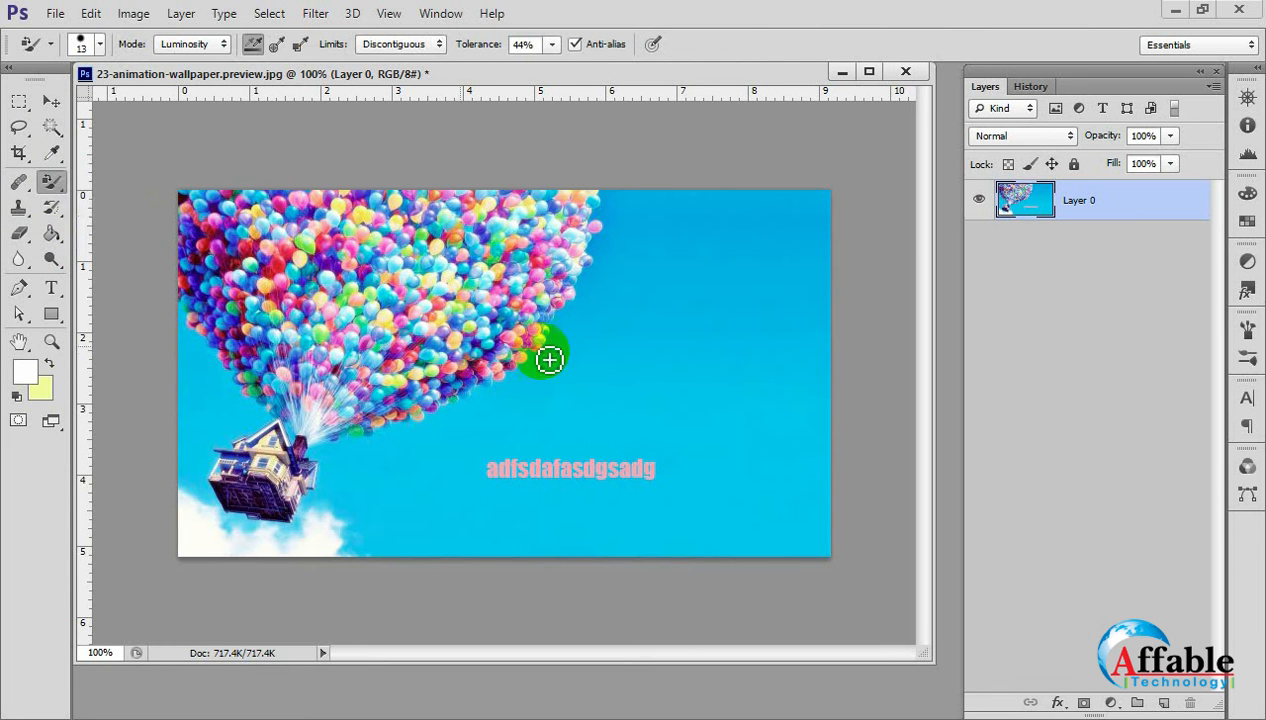
{"action": "right_click", "coordinate": [51, 182]}
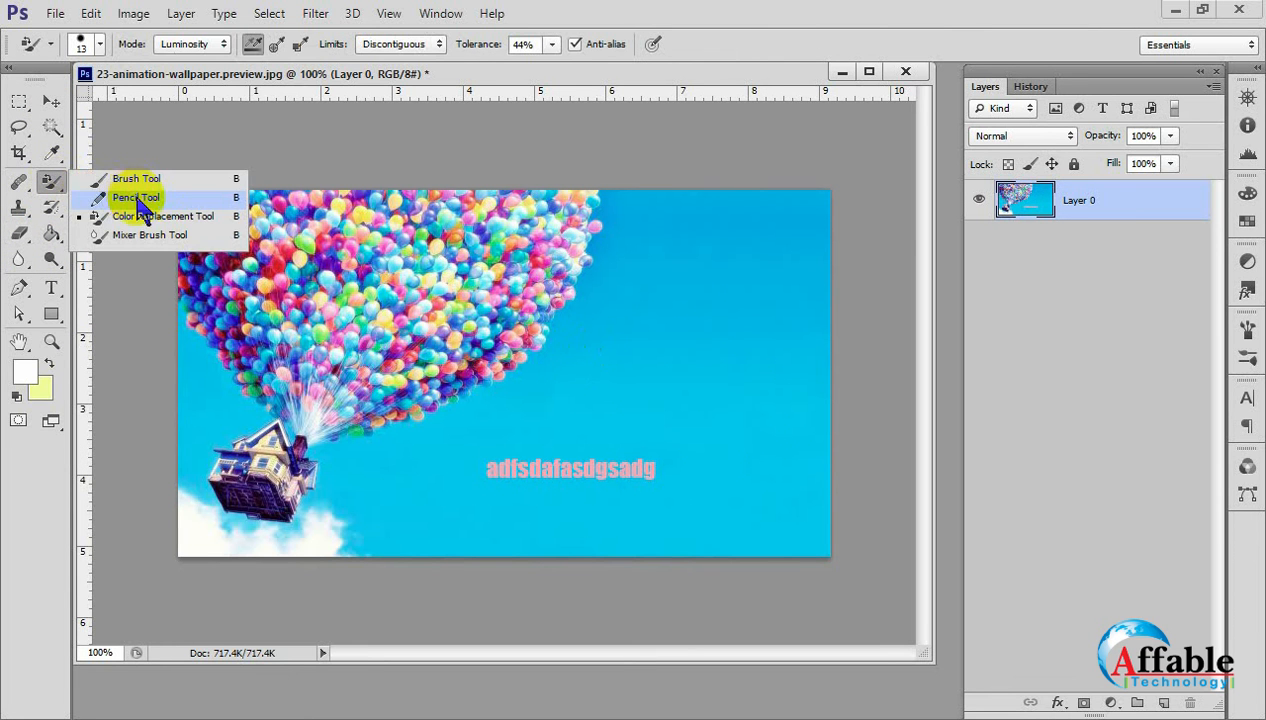
{"action": "left_click", "coordinate": [130, 179]}
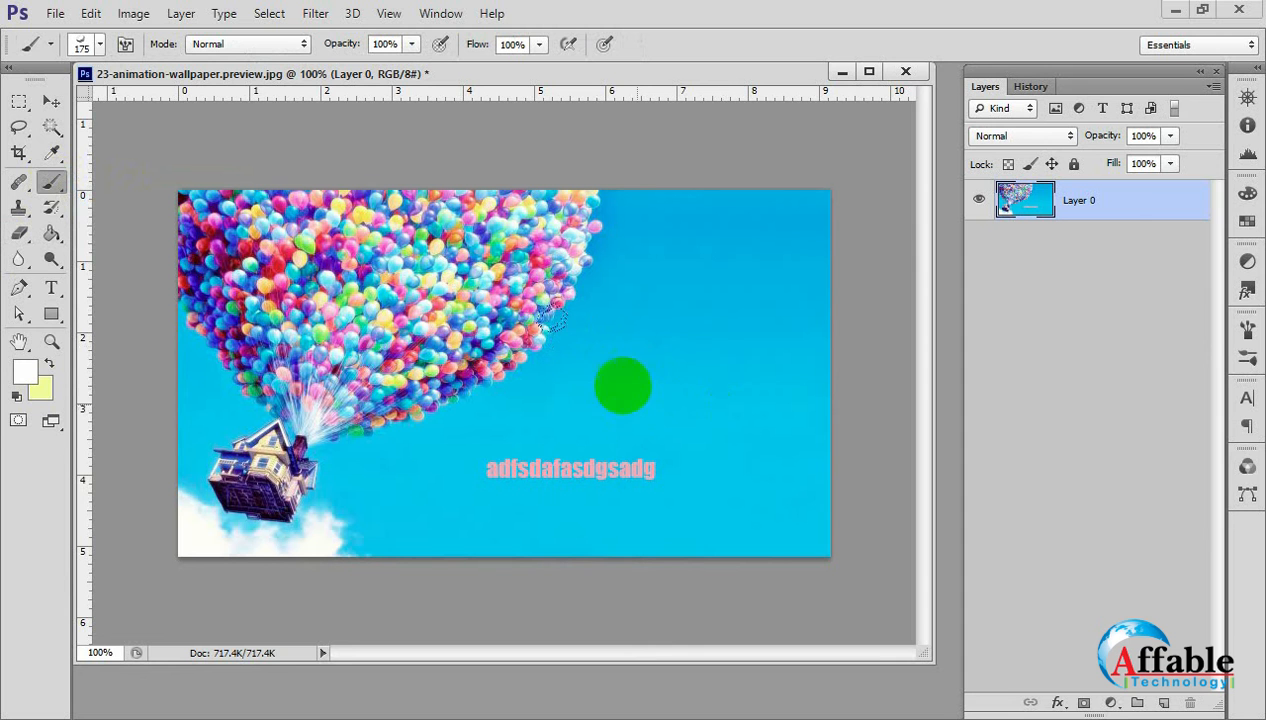
{"action": "left_click", "coordinate": [99, 45]}
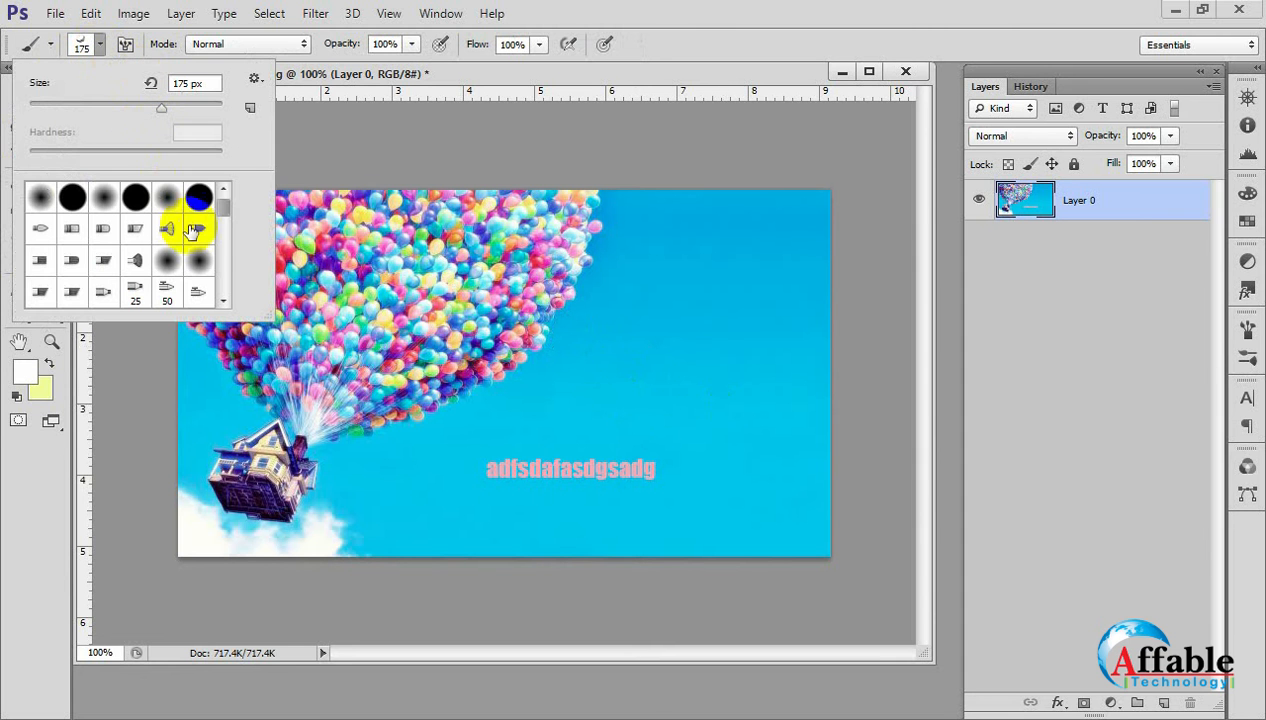
{"action": "left_click", "coordinate": [653, 403]}
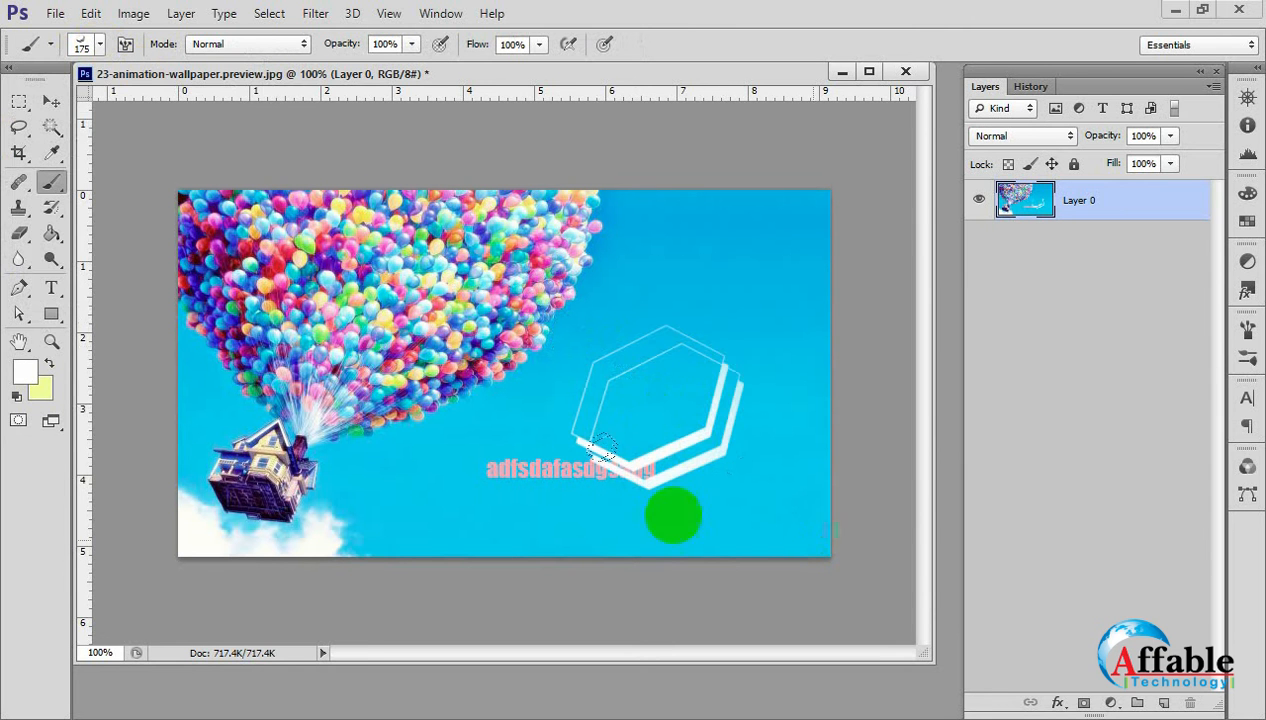
{"action": "left_click", "coordinate": [662, 305]}
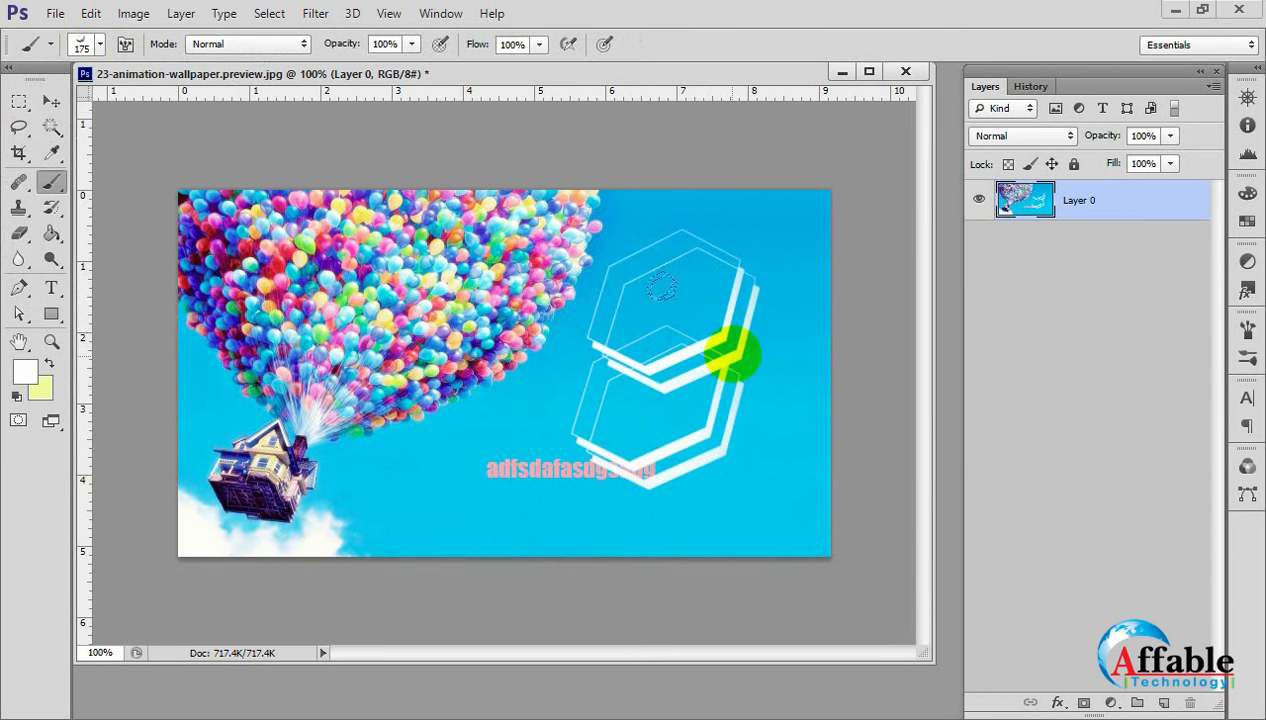
{"action": "left_click", "coordinate": [733, 345]}
{"action": "left_click", "coordinate": [50, 101]}
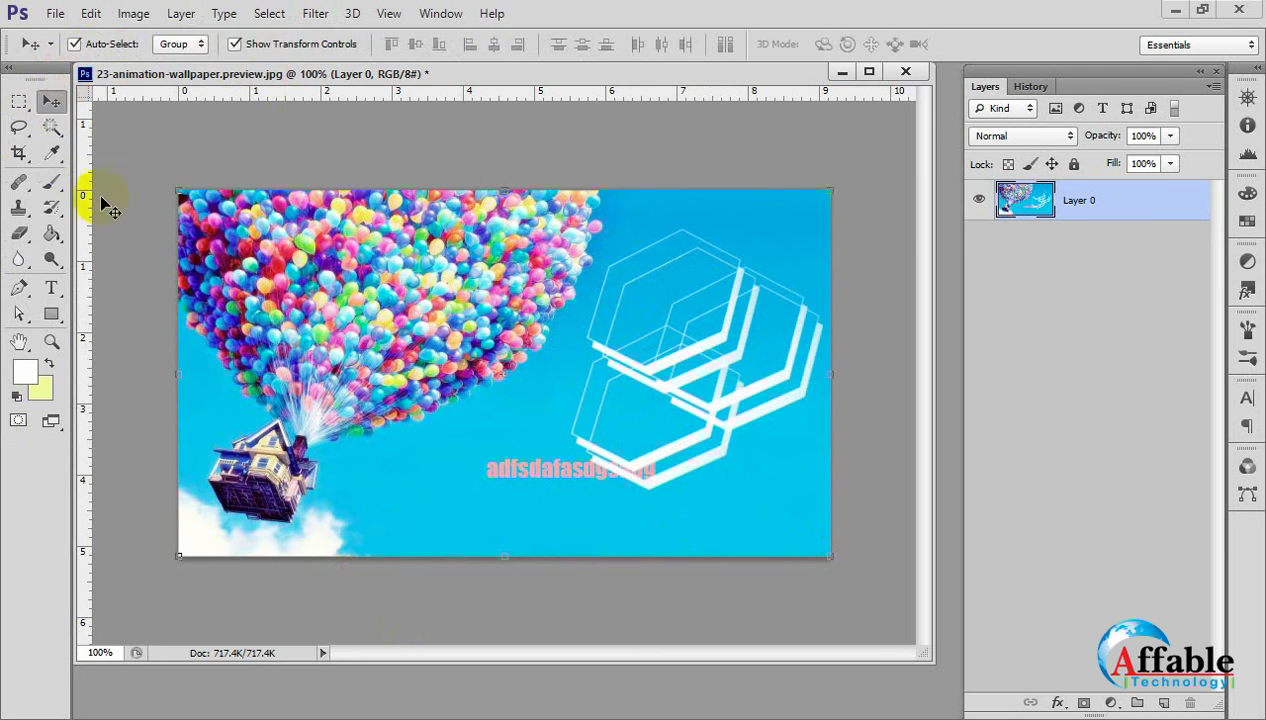
With the Color Replacement Tool enlarged to 70 px, paint white over the three hexagons and the surrounding sky.
{"action": "left_click", "coordinate": [52, 183]}
{"action": "left_click", "coordinate": [128, 218]}
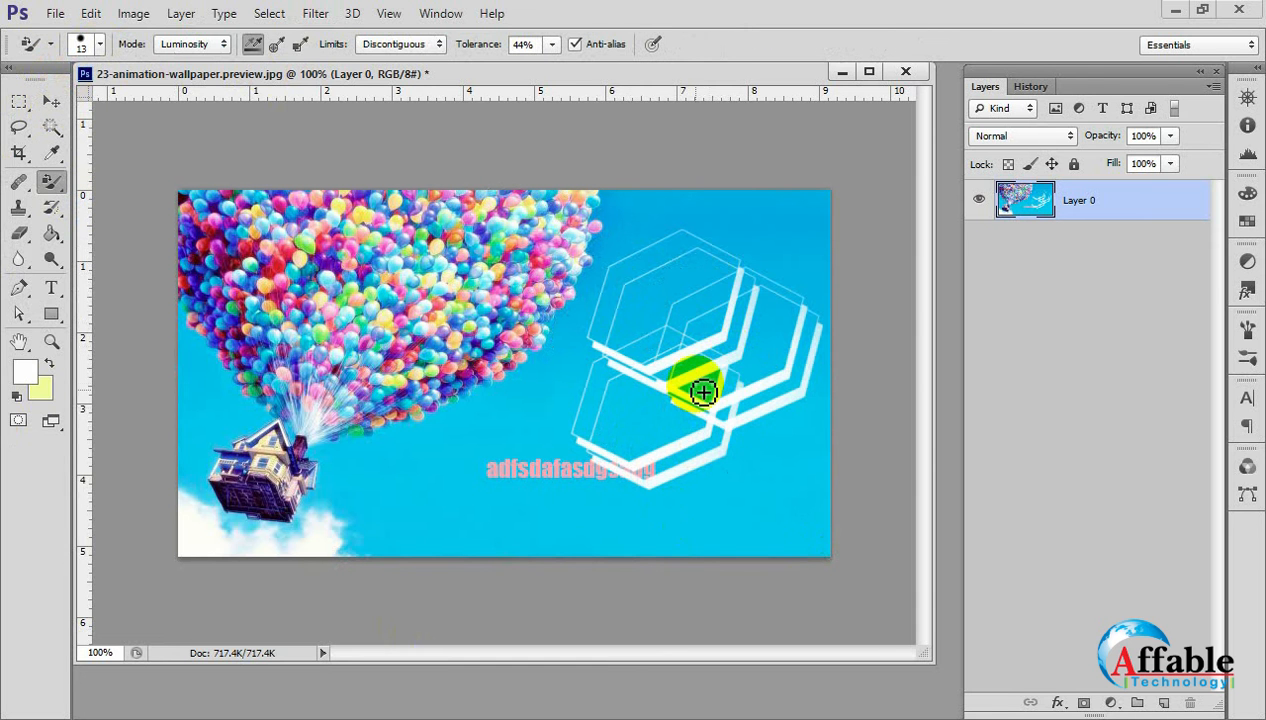
{"action": "key", "text": "]"}
{"action": "key", "text": "]"}
{"action": "key", "text": "]"}
{"action": "key", "text": "]"}
{"action": "key", "text": "]"}
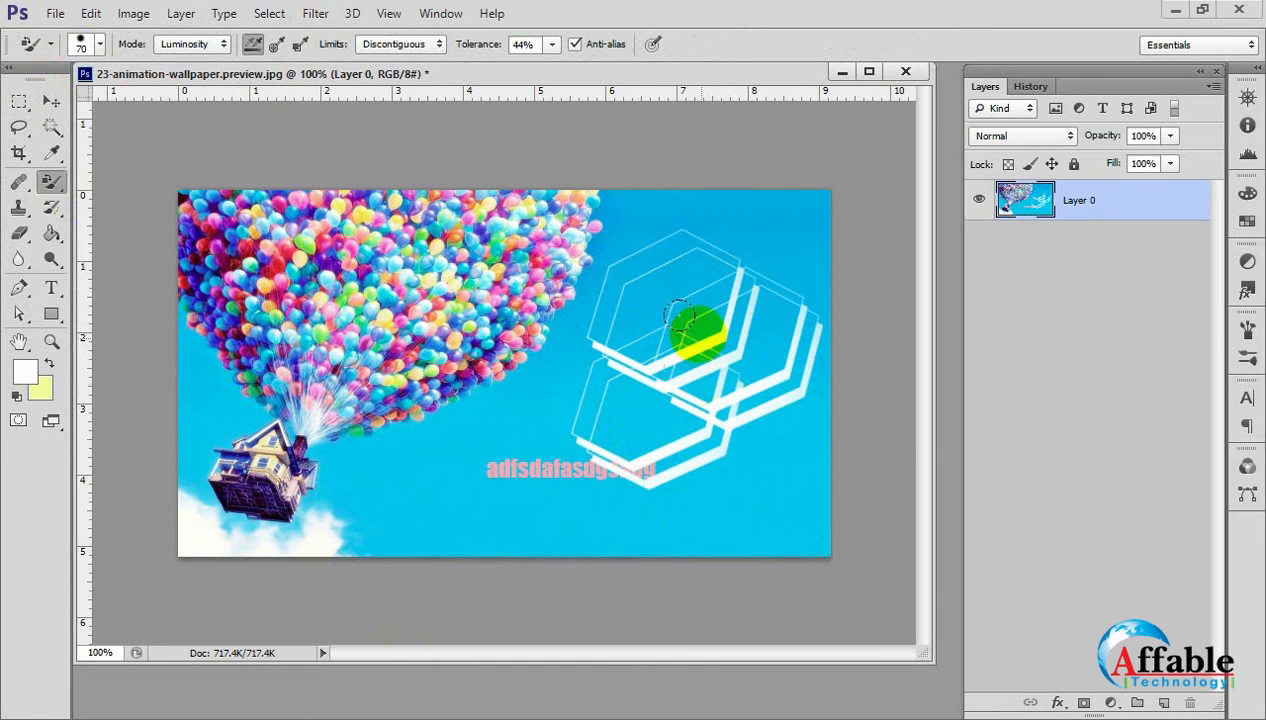
{"action": "mouse_move", "coordinate": [695, 342]}
{"action": "left_mouse_down"}
{"action": "mouse_move", "coordinate": [714, 317]}
{"action": "mouse_move", "coordinate": [596, 296]}
{"action": "mouse_move", "coordinate": [733, 346]}
{"action": "mouse_move", "coordinate": [634, 320]}
{"action": "mouse_move", "coordinate": [683, 361]}
{"action": "left_mouse_up"}
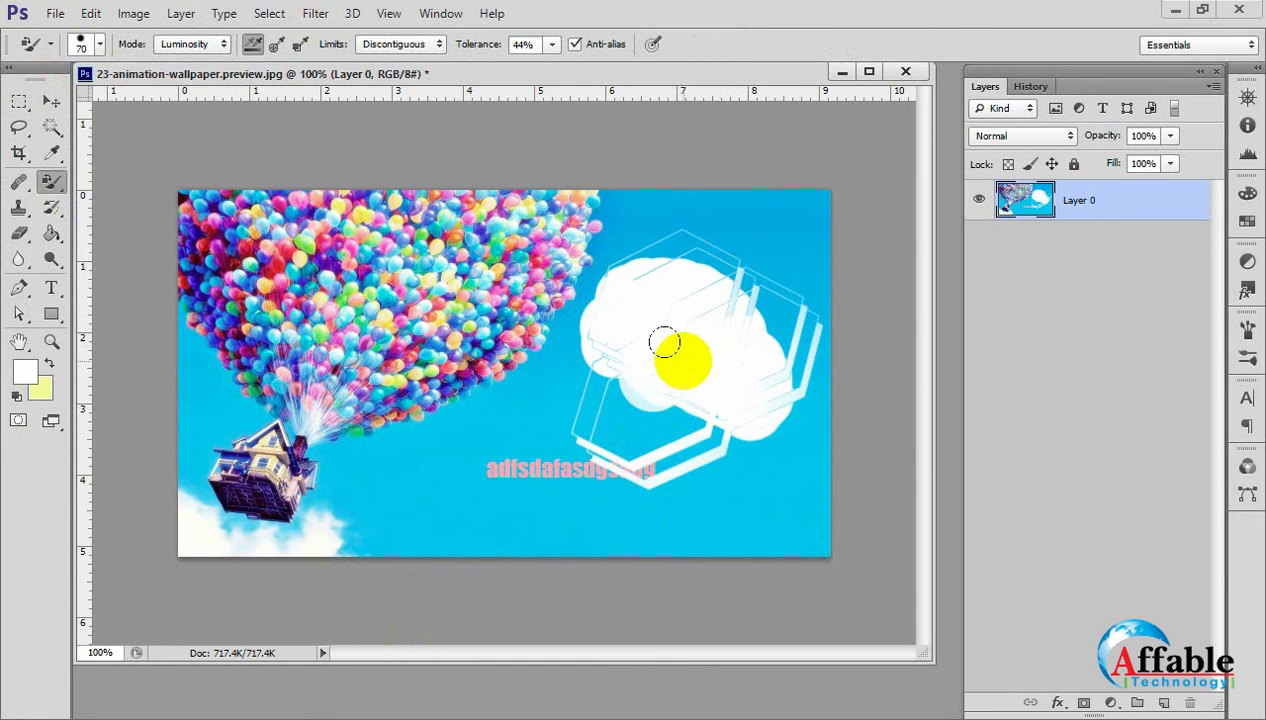
{"action": "key", "text": "ctrl+z"}
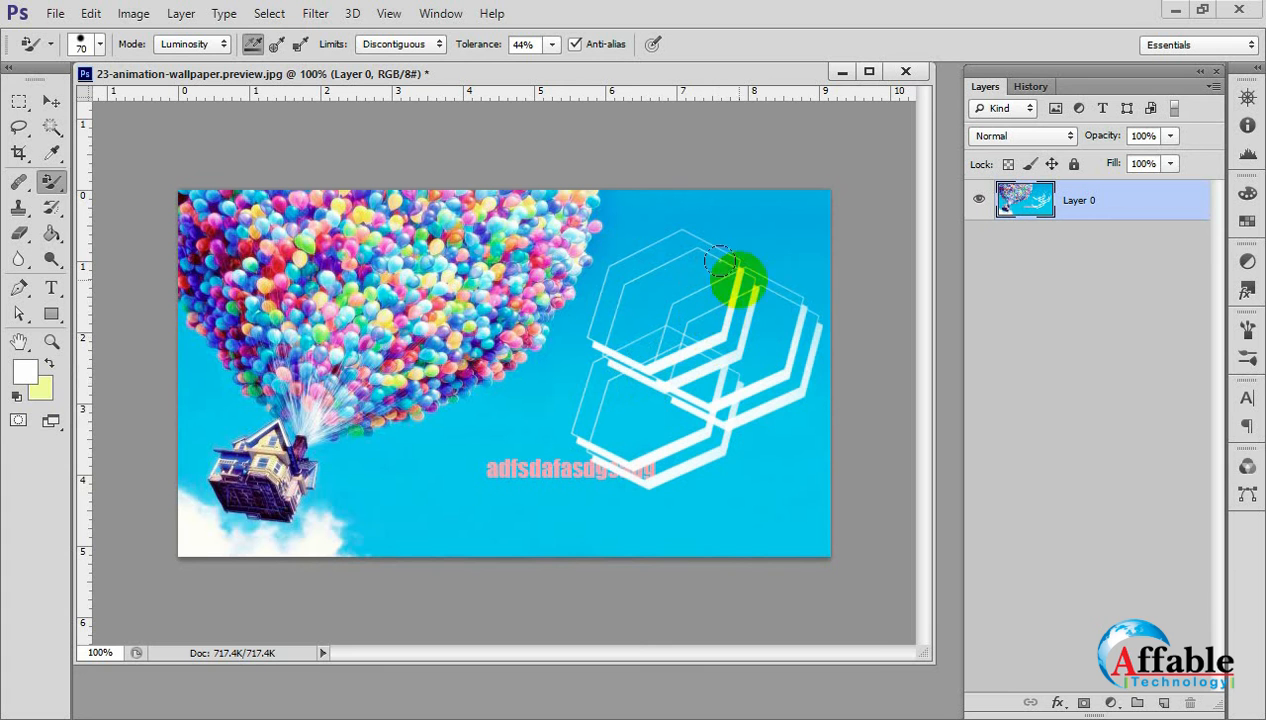
{"action": "mouse_move", "coordinate": [768, 294]}
{"action": "left_mouse_down"}
{"action": "mouse_move", "coordinate": [783, 346]}
{"action": "mouse_move", "coordinate": [713, 415]}
{"action": "mouse_move", "coordinate": [669, 448]}
{"action": "mouse_move", "coordinate": [599, 456]}
{"action": "mouse_move", "coordinate": [575, 390]}
{"action": "mouse_move", "coordinate": [583, 285]}
{"action": "mouse_move", "coordinate": [608, 244]}
{"action": "mouse_move", "coordinate": [680, 236]}
{"action": "mouse_move", "coordinate": [738, 263]}
{"action": "mouse_move", "coordinate": [713, 357]}
{"action": "mouse_move", "coordinate": [666, 365]}
{"action": "mouse_move", "coordinate": [734, 266]}
{"action": "mouse_move", "coordinate": [726, 403]}
{"action": "mouse_move", "coordinate": [652, 277]}
{"action": "mouse_move", "coordinate": [744, 333]}
{"action": "mouse_move", "coordinate": [733, 324]}
{"action": "mouse_move", "coordinate": [675, 386]}
{"action": "mouse_move", "coordinate": [614, 382]}
{"action": "mouse_move", "coordinate": [684, 334]}
{"action": "mouse_move", "coordinate": [723, 389]}
{"action": "mouse_move", "coordinate": [594, 419]}
{"action": "mouse_move", "coordinate": [777, 372]}
{"action": "mouse_move", "coordinate": [770, 301]}
{"action": "mouse_move", "coordinate": [644, 290]}
{"action": "mouse_move", "coordinate": [637, 456]}
{"action": "mouse_move", "coordinate": [732, 273]}
{"action": "mouse_move", "coordinate": [619, 258]}
{"action": "mouse_move", "coordinate": [621, 428]}
{"action": "mouse_move", "coordinate": [695, 286]}
{"action": "mouse_move", "coordinate": [609, 445]}
{"action": "mouse_move", "coordinate": [704, 325]}
{"action": "left_mouse_up"}
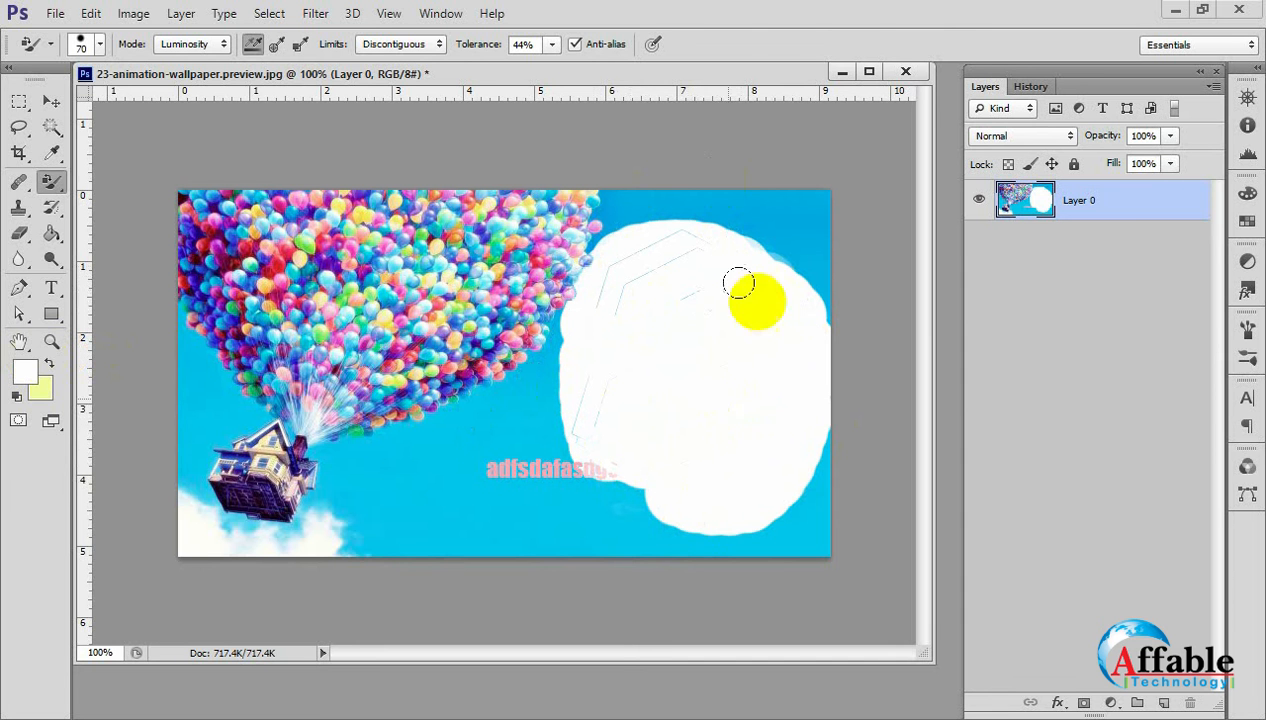
Revert the image to its original 23-animation-wallpaper.preview.jpg snapshot in the history.
{"action": "left_click", "coordinate": [51, 101]}
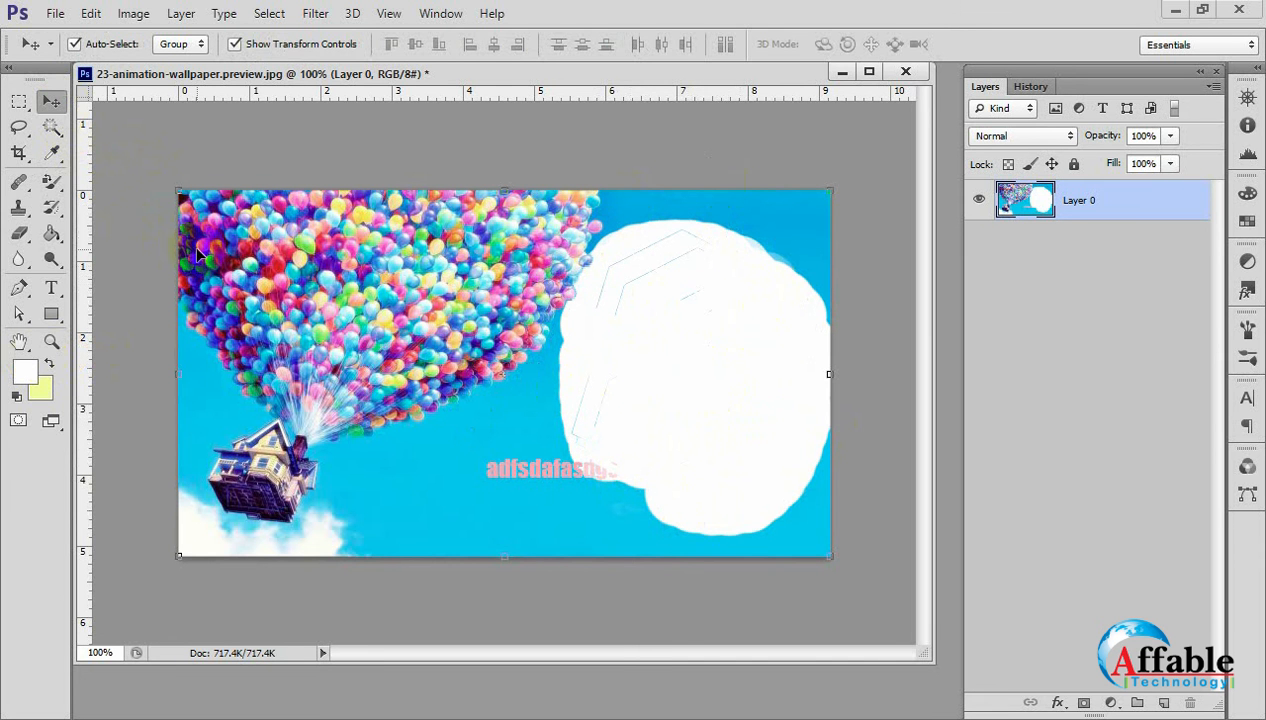
{"action": "key", "text": "ctrl+shift+s"}
{"action": "left_click", "coordinate": [907, 37]}
{"action": "left_click", "coordinate": [1030, 87]}
{"action": "left_click", "coordinate": [1035, 110]}
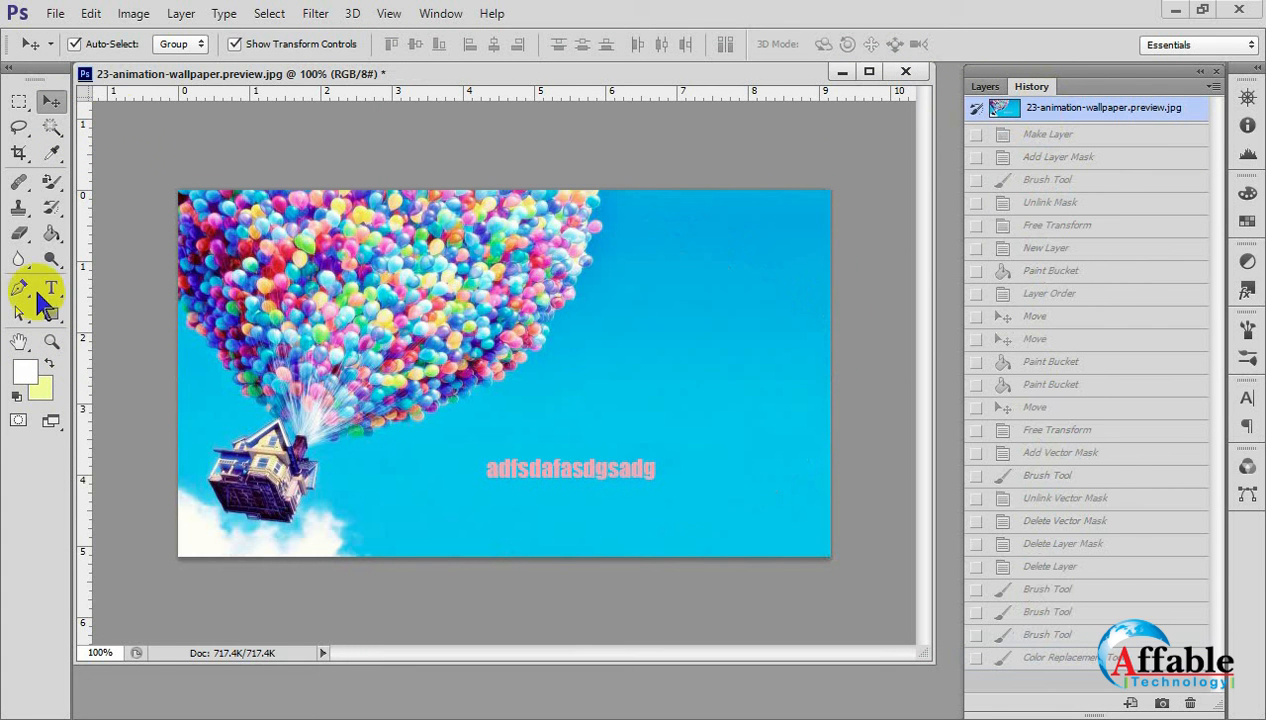
Activate the Color Replacement Tool and magnify the sky beside the balloons to 200%.
{"action": "left_click", "coordinate": [51, 181]}
{"action": "right_click", "coordinate": [51, 183]}
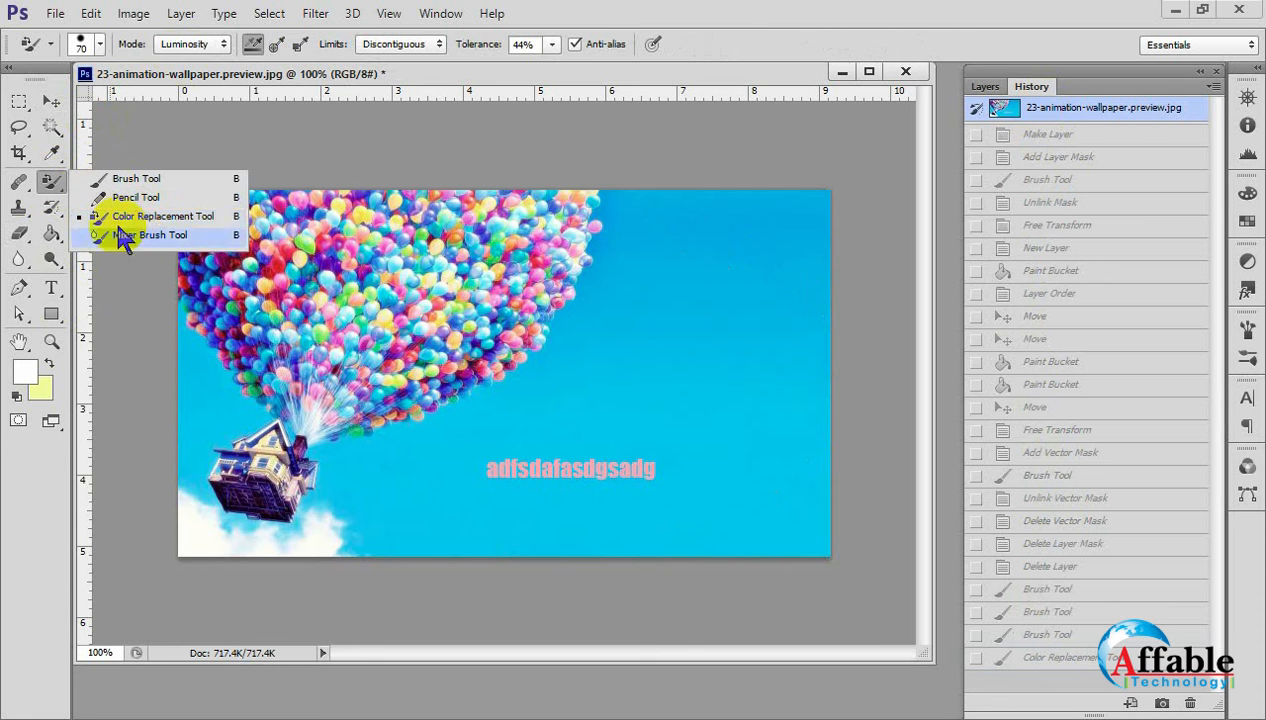
{"action": "left_click", "coordinate": [140, 225]}
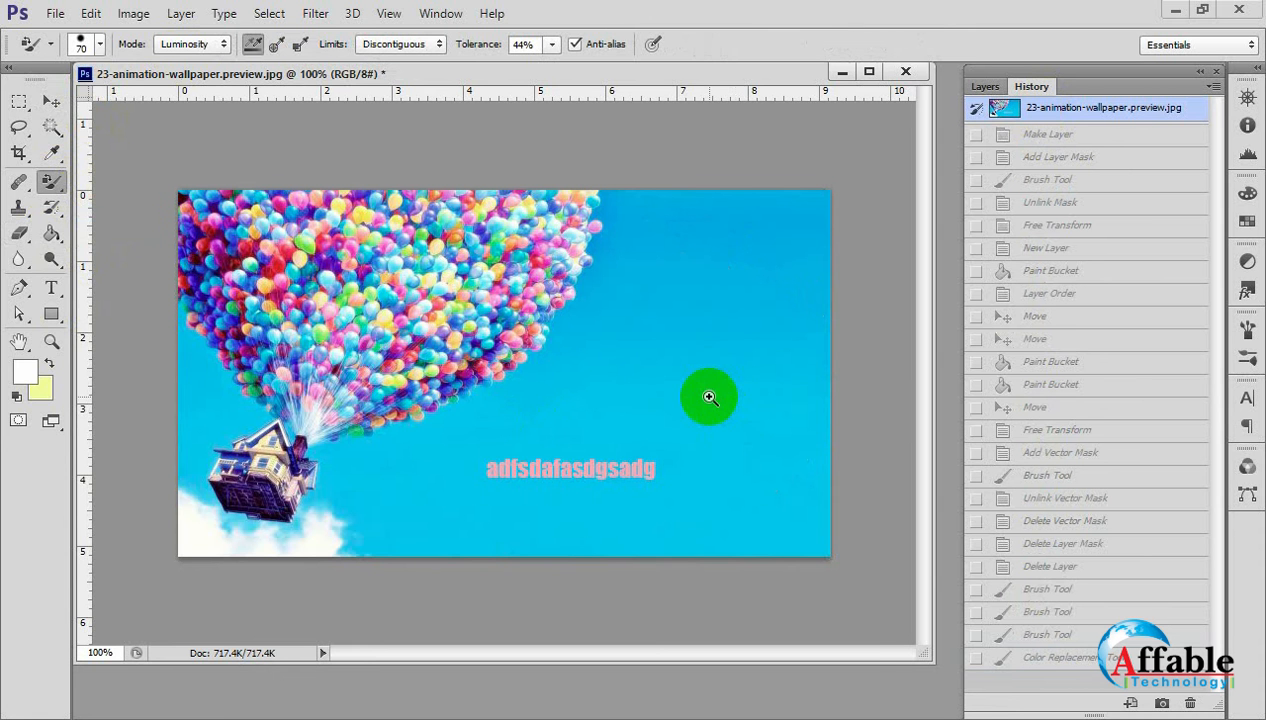
{"action": "left_click", "coordinate": [709, 398], "text": "ctrl"}
{"action": "left_click", "coordinate": [709, 398], "text": "ctrl"}
{"action": "left_click_drag", "start_coordinate": [436, 265], "coordinate": [421, 429]}
{"action": "left_click", "coordinate": [430, 348], "text": "alt"}
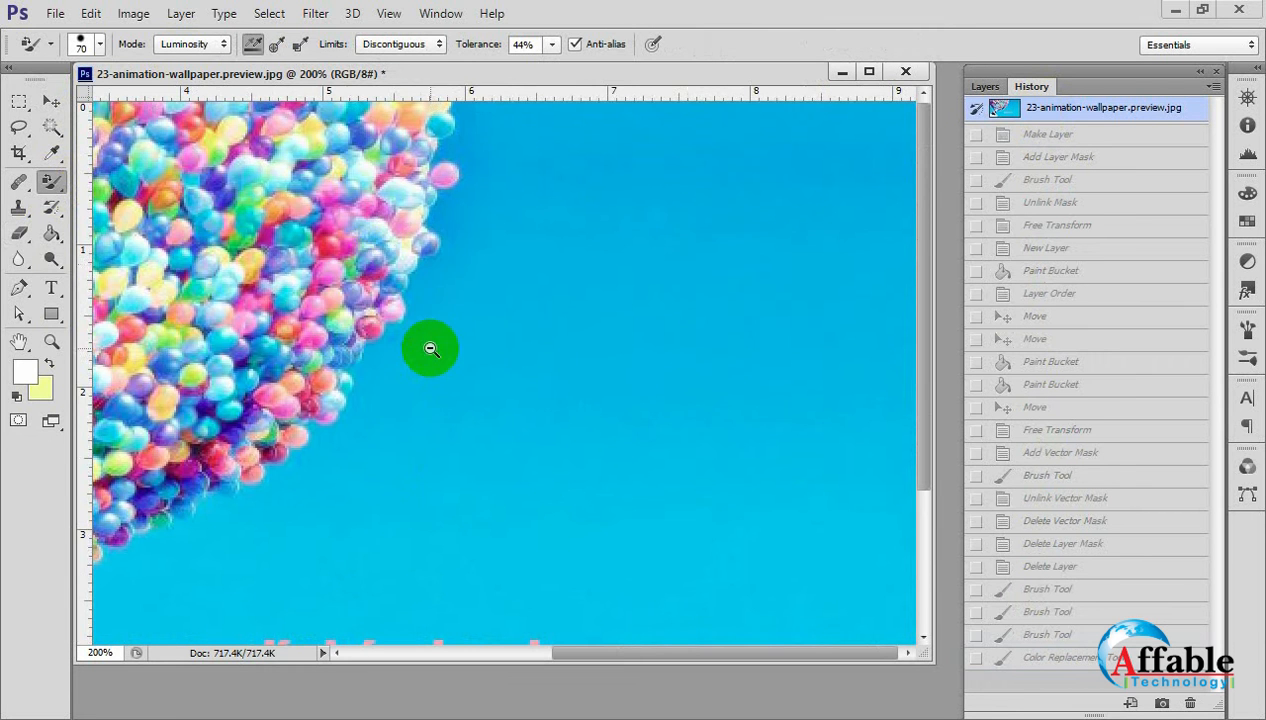
{"action": "mouse_move", "coordinate": [355, 290]}
{"action": "left_mouse_down"}
{"action": "mouse_move", "coordinate": [365, 230]}
{"action": "mouse_move", "coordinate": [514, 367]}
{"action": "mouse_move", "coordinate": [630, 435]}
{"action": "mouse_move", "coordinate": [622, 475]}
{"action": "left_mouse_up"}
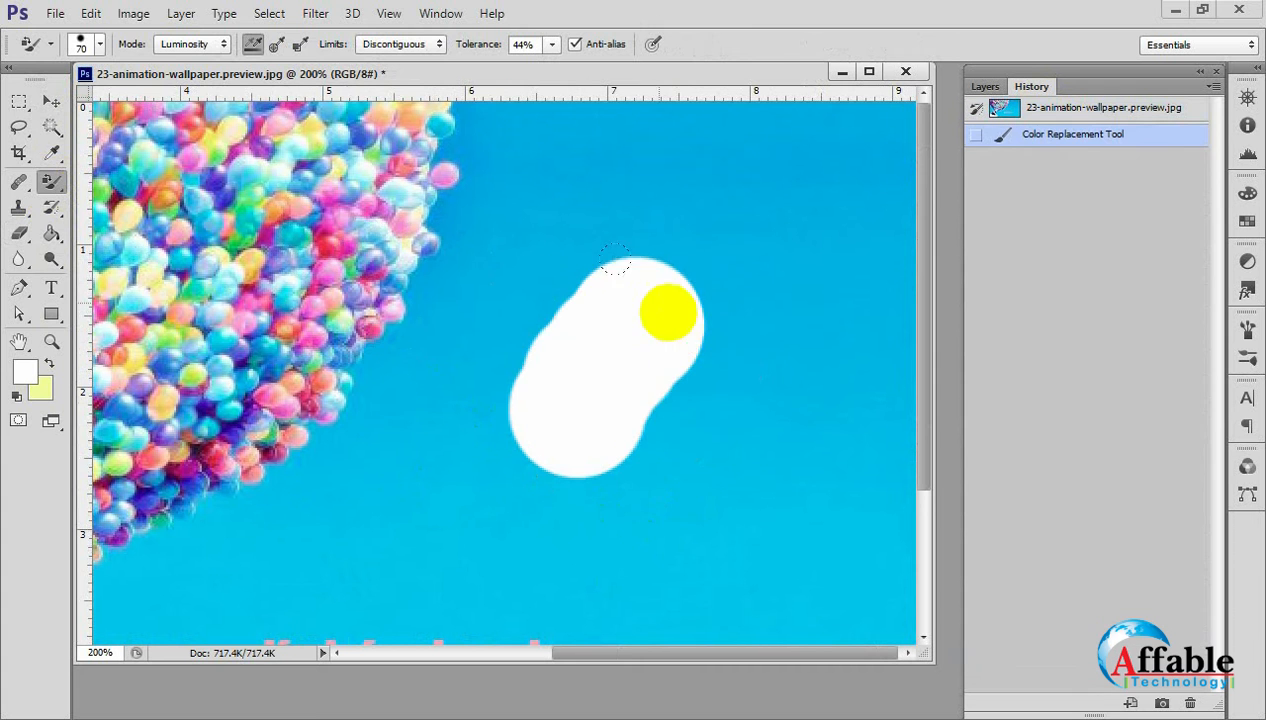
{"action": "left_click_drag", "start_coordinate": [667, 311], "coordinate": [650, 367]}
{"action": "key", "text": "z"}
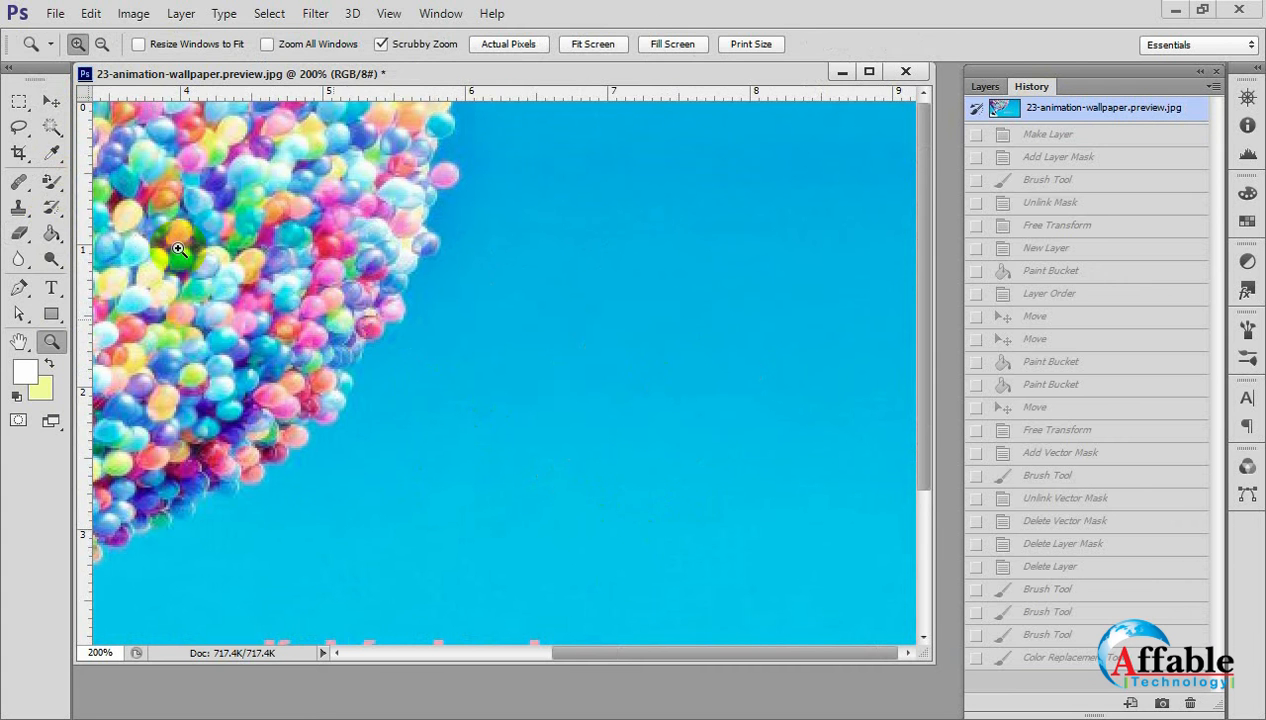
Switch from the Zoom Tool to the Brush Tool.
{"action": "left_click", "coordinate": [51, 101]}
{"action": "left_click", "coordinate": [51, 182]}
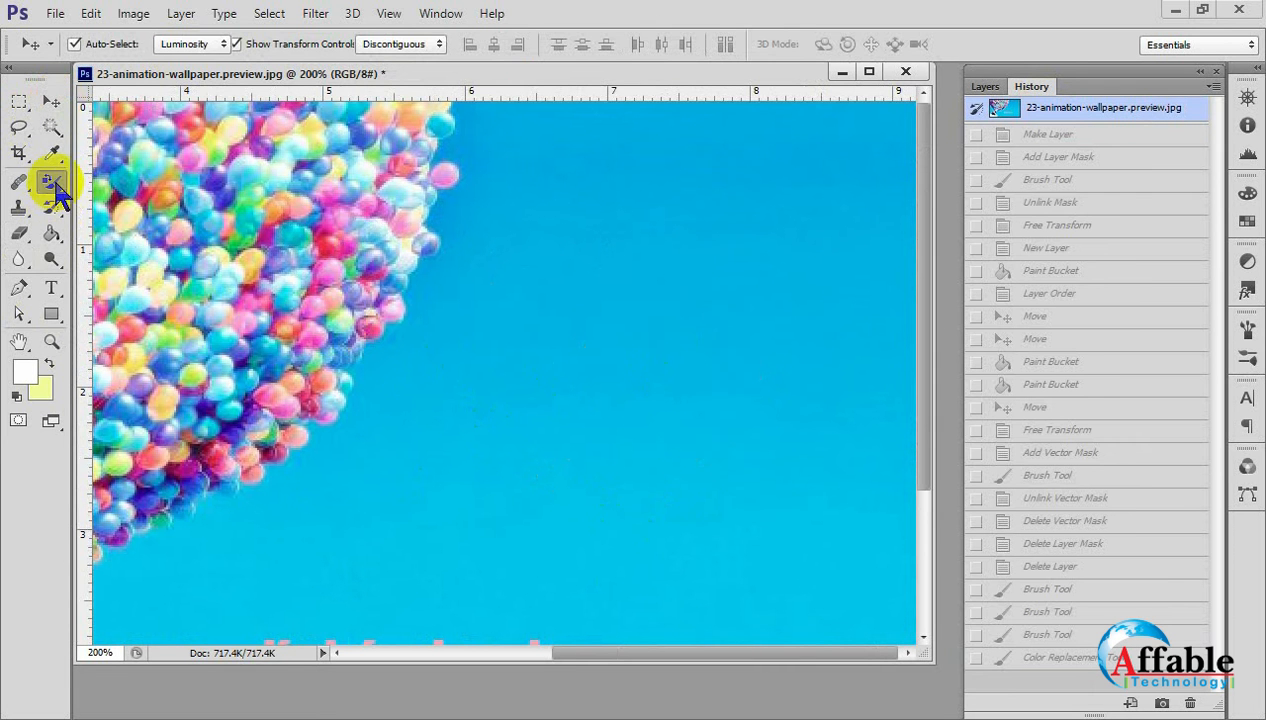
{"action": "left_click", "coordinate": [134, 180]}
{"action": "left_click", "coordinate": [542, 387]}
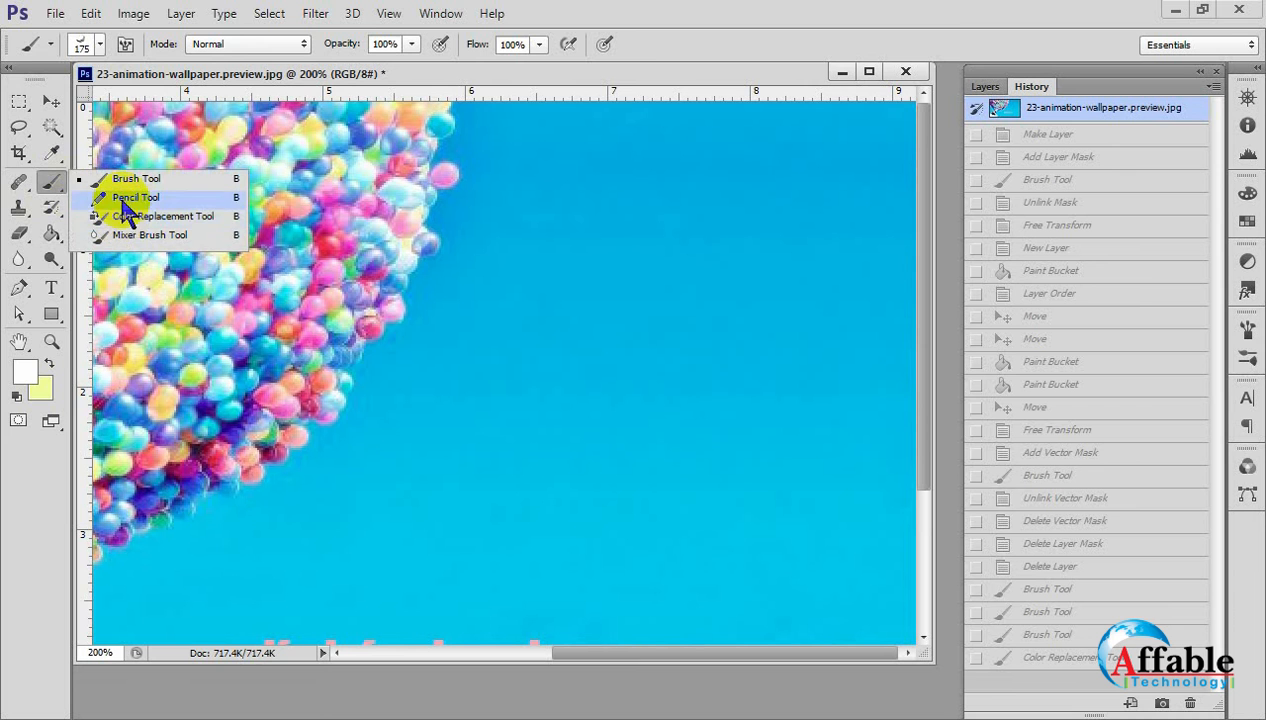
Return to the Color Replacement Tool and enlarge its brush to 98 px.
{"action": "left_click", "coordinate": [143, 218]}
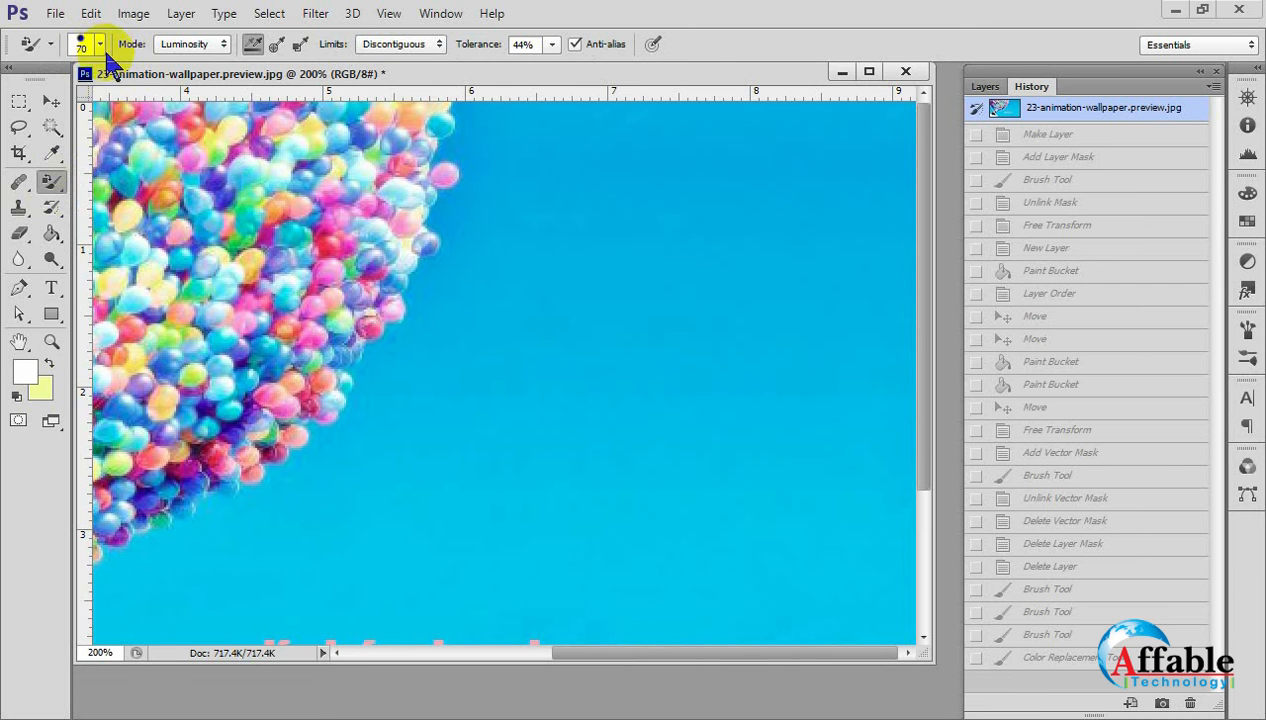
{"action": "left_click", "coordinate": [100, 45]}
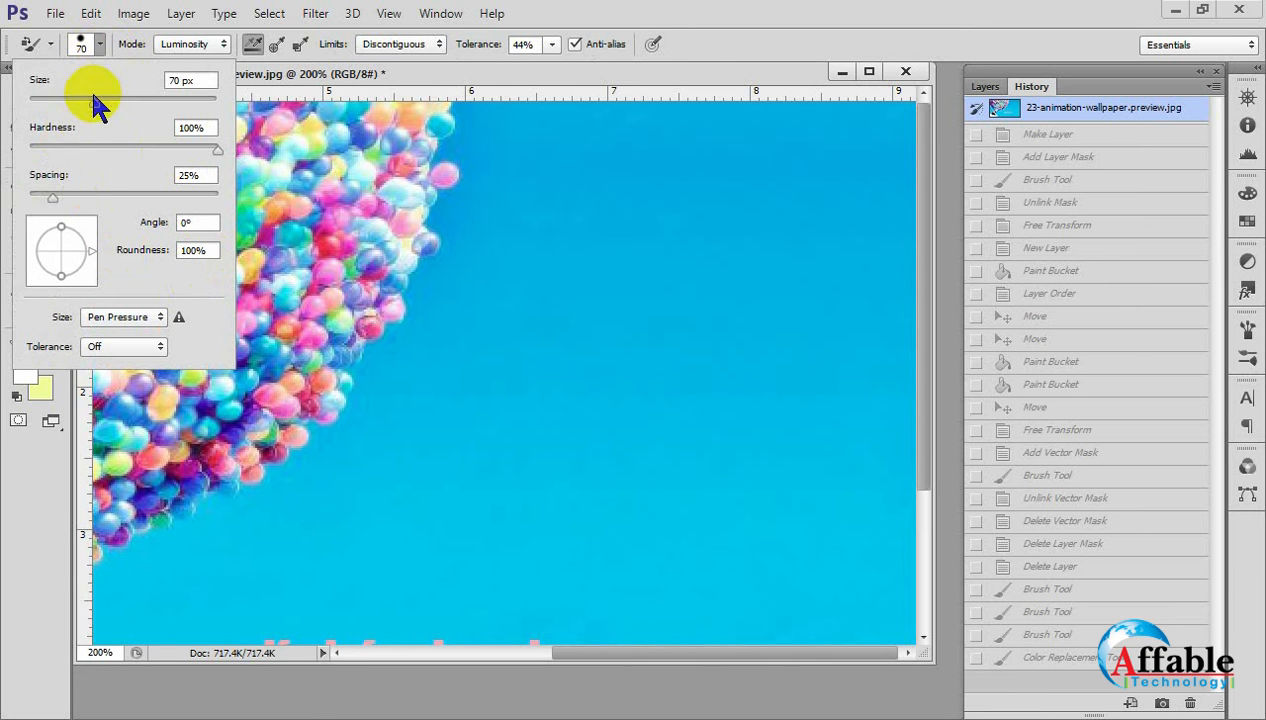
{"action": "left_click", "coordinate": [92, 43]}
{"action": "left_click", "coordinate": [95, 44]}
{"action": "left_click", "coordinate": [81, 44]}
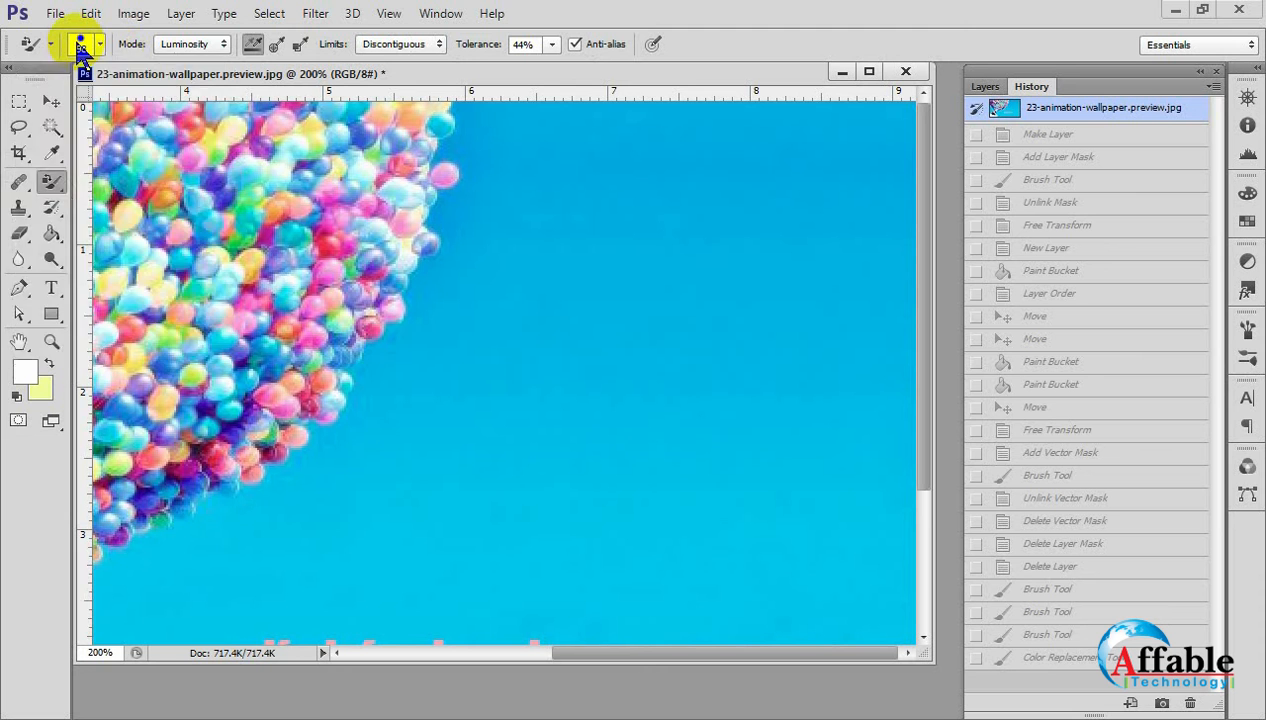
{"action": "left_click", "coordinate": [81, 44]}
{"action": "left_click", "coordinate": [81, 44]}
{"action": "left_click", "coordinate": [81, 44]}
{"action": "left_click", "coordinate": [81, 44]}
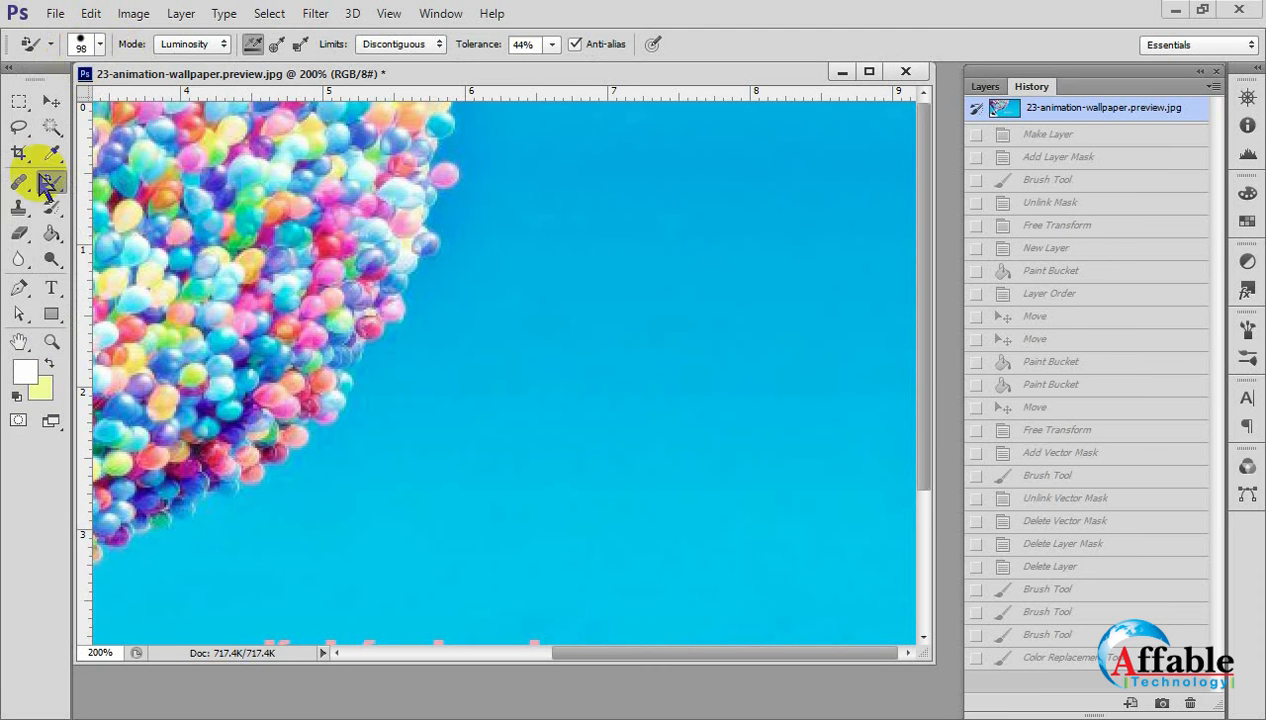
Switch to the Brush Tool and look through its available brush presets.
{"action": "right_click", "coordinate": [52, 182]}
{"action": "left_click", "coordinate": [131, 181]}
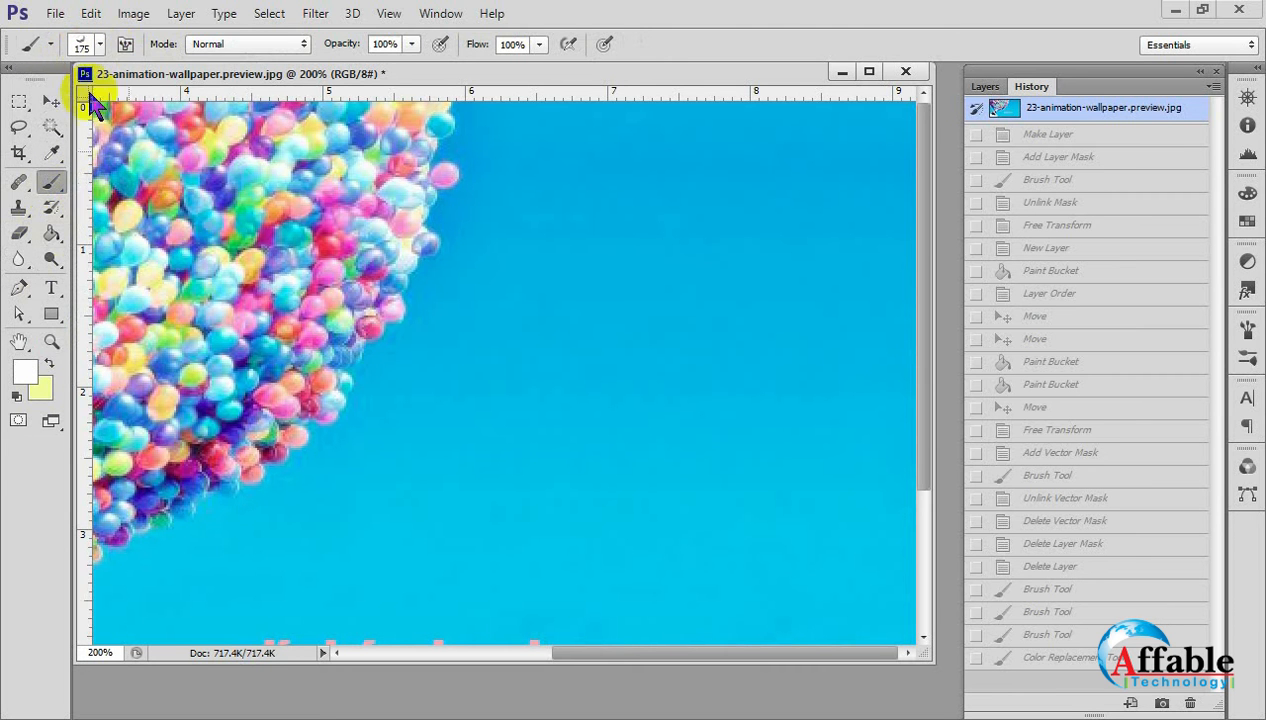
{"action": "left_click", "coordinate": [100, 44]}
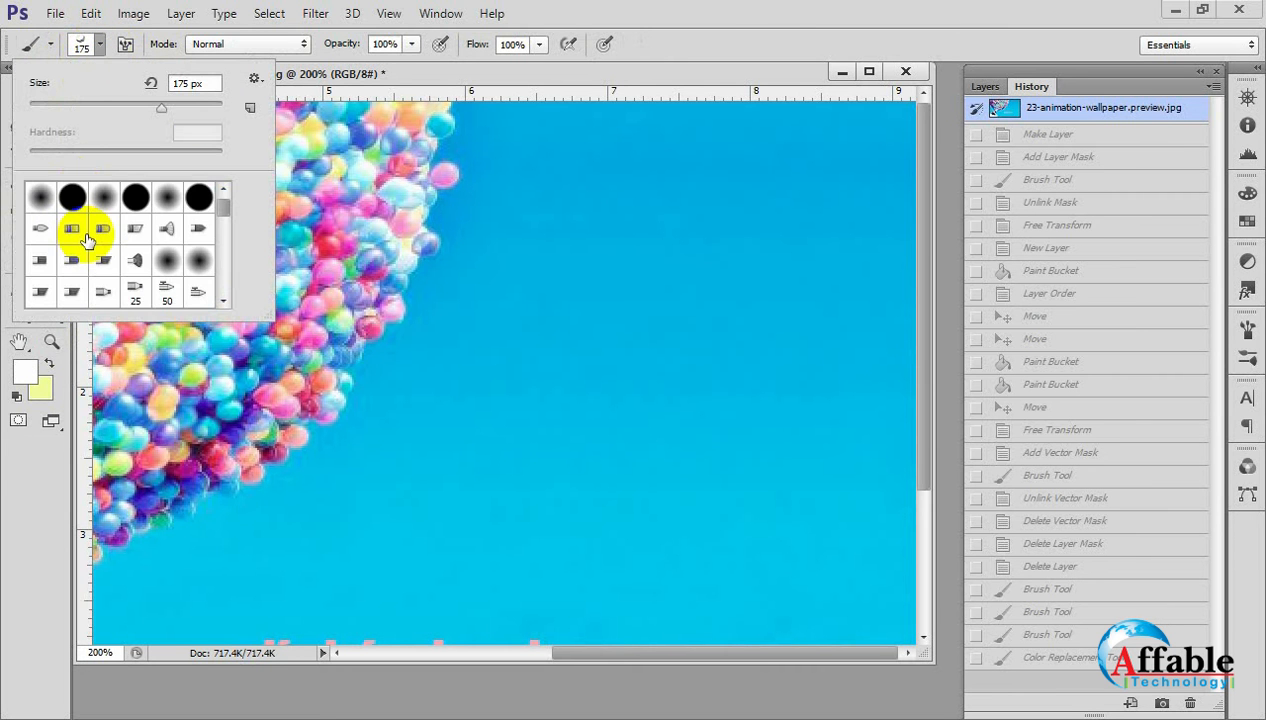
{"action": "scroll", "coordinate": [87, 240], "scroll_direction": "down", "scroll_amount": 2}
{"action": "scroll", "coordinate": [87, 240], "scroll_direction": "down", "scroll_amount": 2}
{"action": "scroll", "coordinate": [87, 240], "scroll_direction": "up", "scroll_amount": 3}
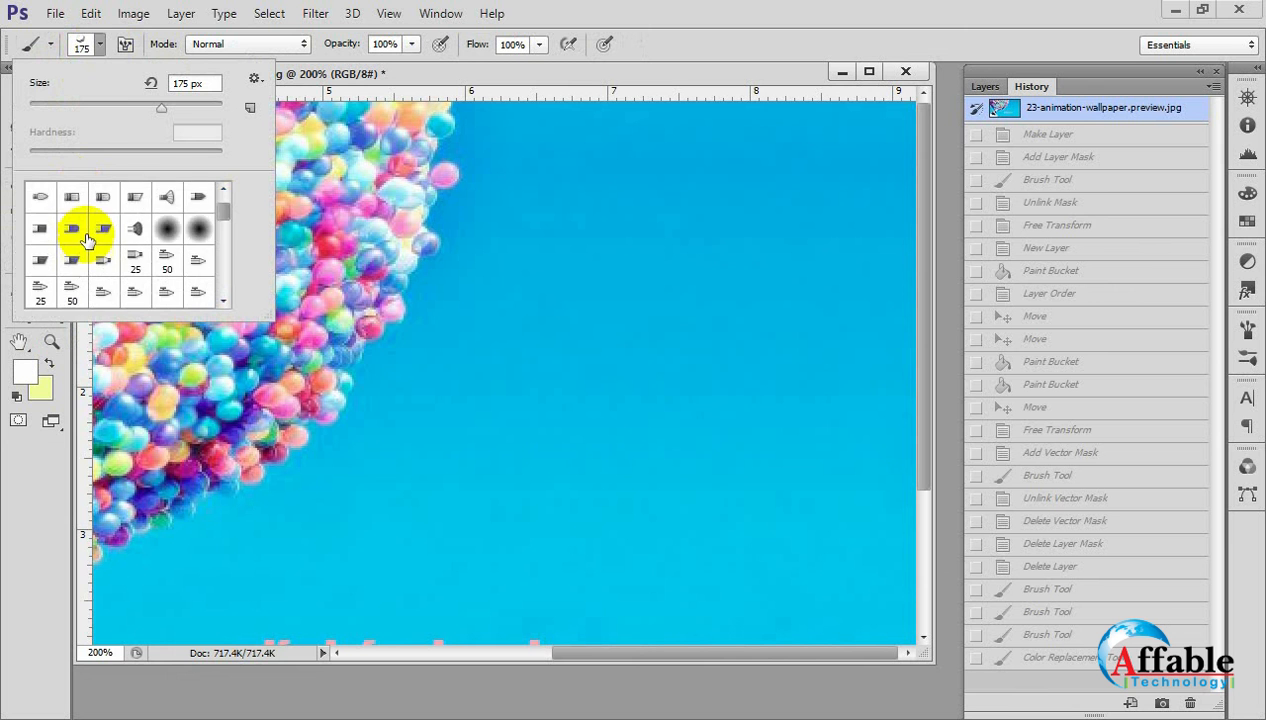
{"action": "left_click", "coordinate": [101, 42]}
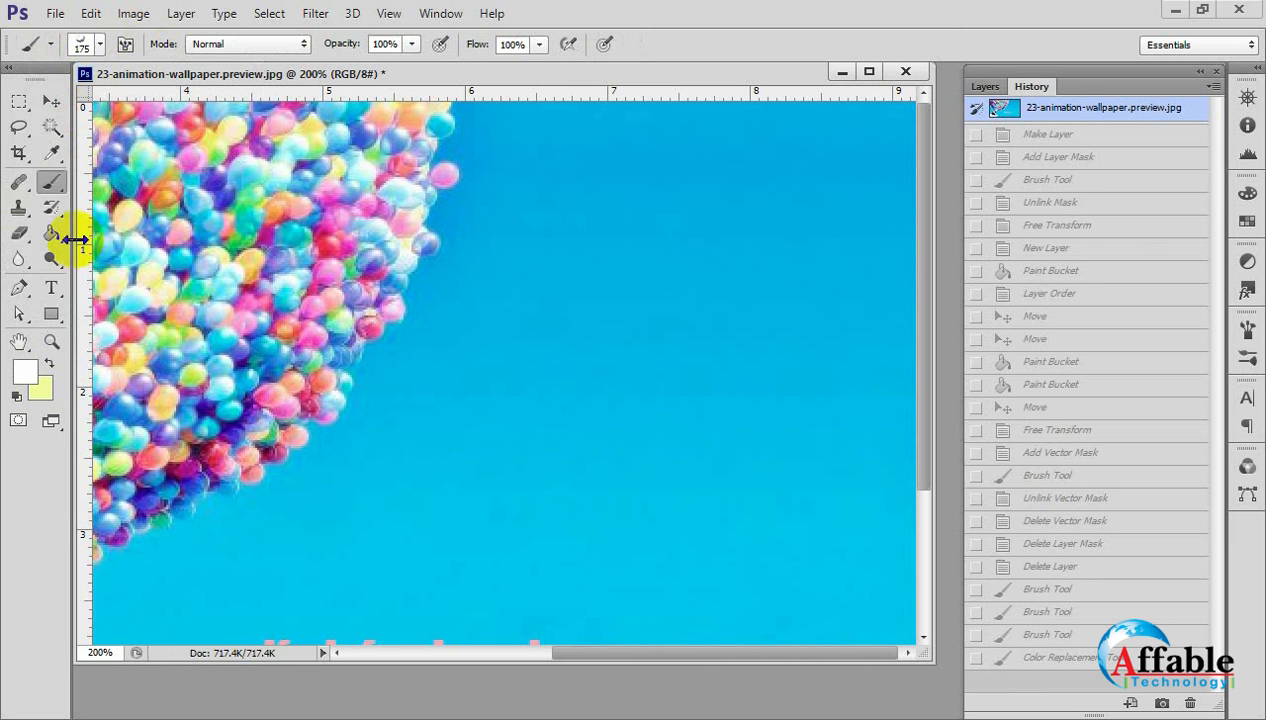
Reduce the Color Replacement Tool's brush to 65 px and paint a large white patch on the sky beside the balloons.
{"action": "right_click", "coordinate": [51, 184]}
{"action": "left_click", "coordinate": [113, 216]}
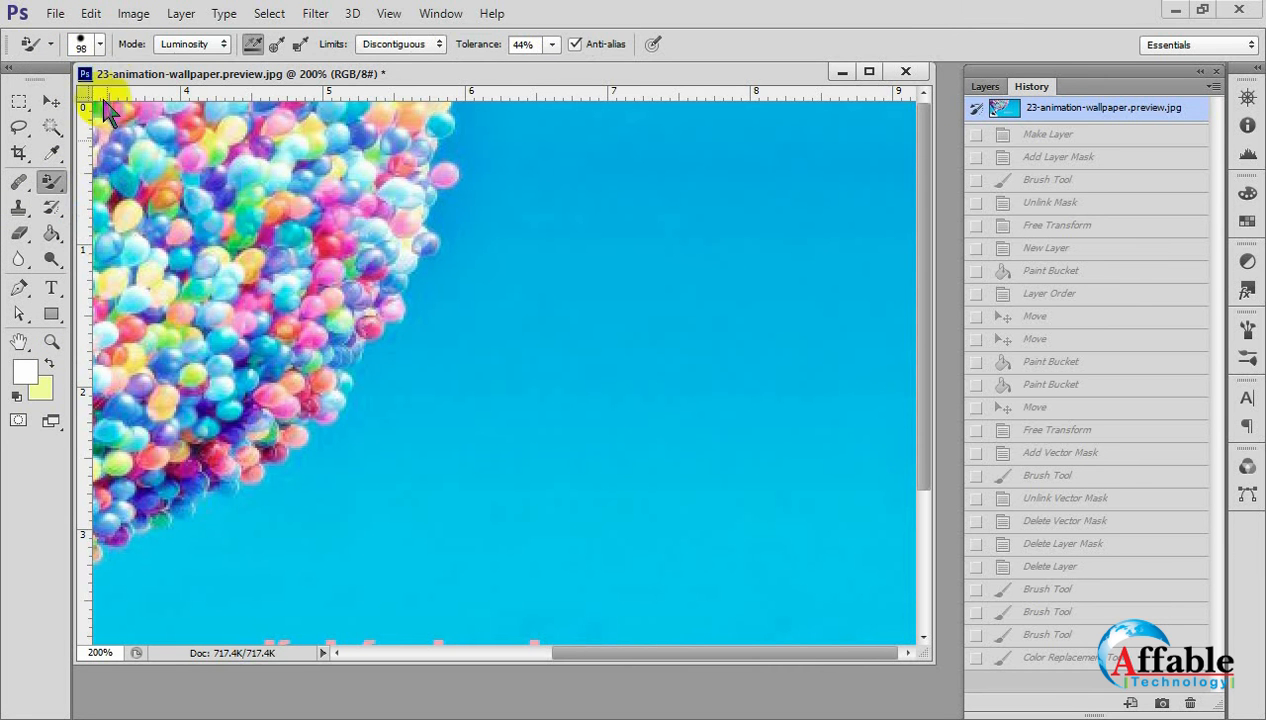
{"action": "left_click", "coordinate": [100, 45]}
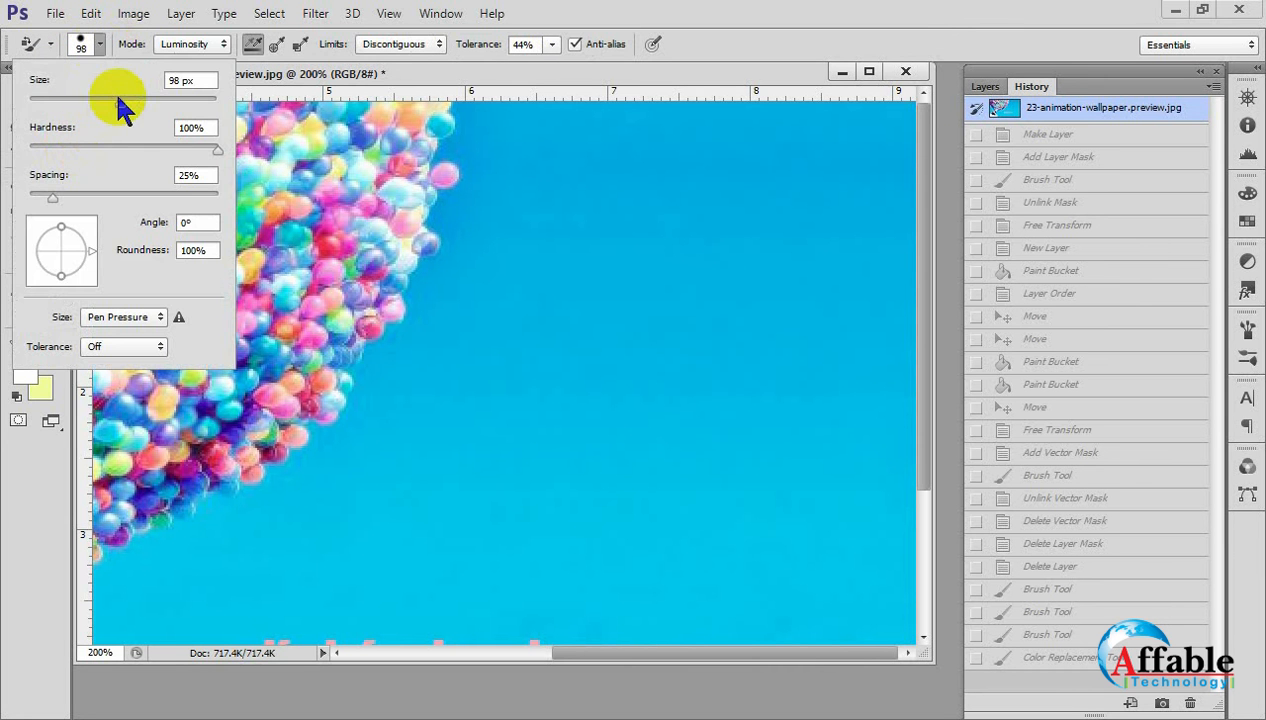
{"action": "left_click_drag", "start_coordinate": [115, 100], "coordinate": [89, 103]}
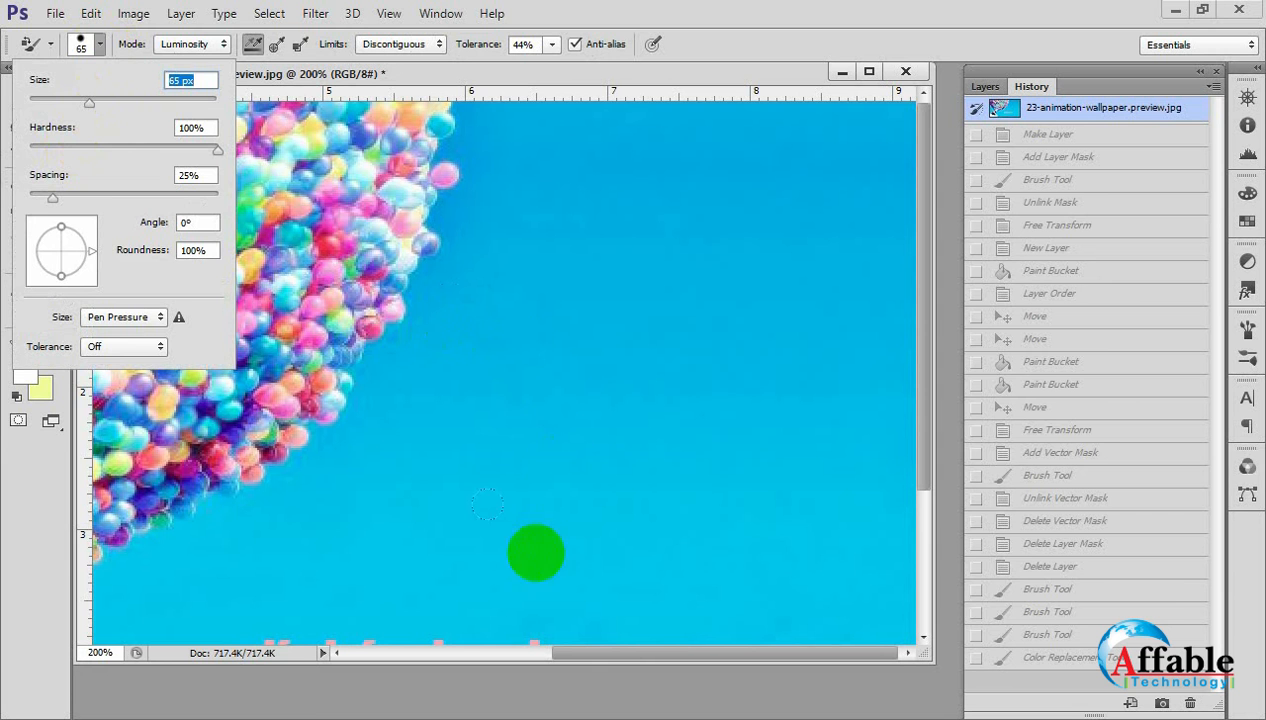
{"action": "left_click_drag", "start_coordinate": [586, 571], "coordinate": [591, 448]}
{"action": "mouse_move", "coordinate": [543, 400]}
{"action": "left_mouse_down"}
{"action": "mouse_move", "coordinate": [584, 447]}
{"action": "mouse_move", "coordinate": [558, 343]}
{"action": "mouse_move", "coordinate": [506, 441]}
{"action": "mouse_move", "coordinate": [680, 377]}
{"action": "mouse_move", "coordinate": [639, 396]}
{"action": "left_mouse_up"}
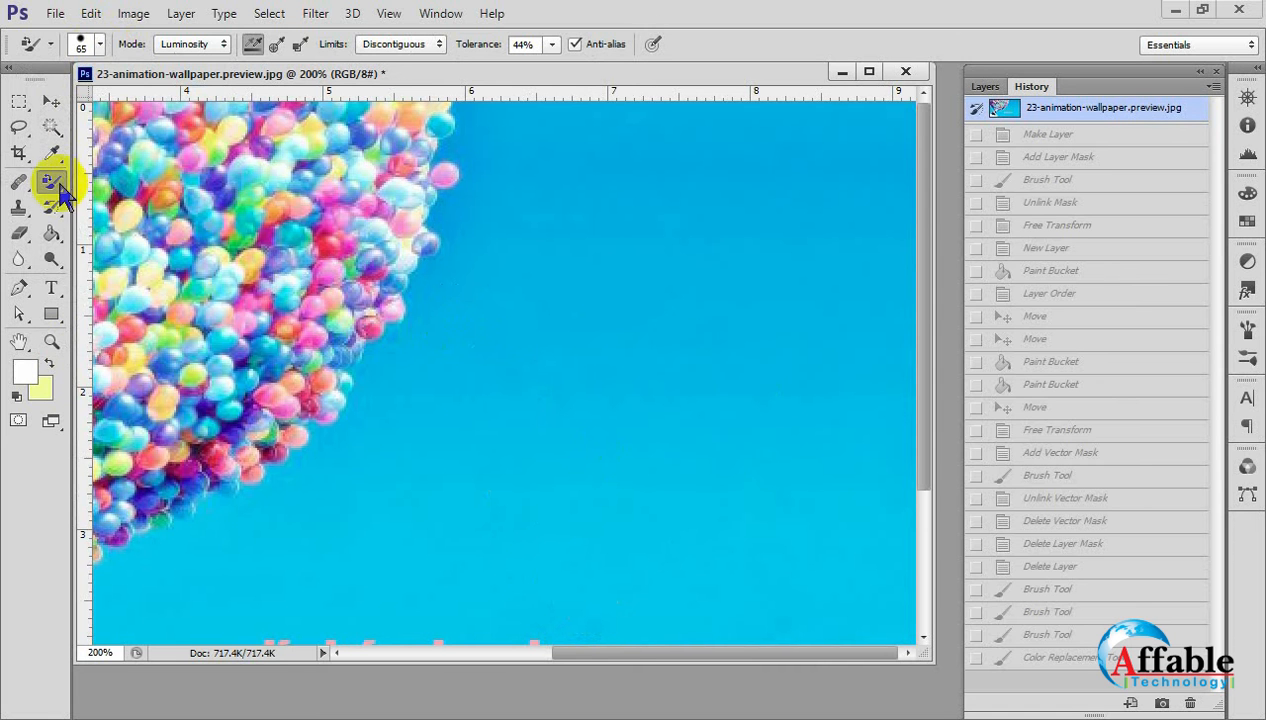
Activate the Mixer Brush Tool, set its brush size to 58 px and make a blending stroke across the sky.
{"action": "right_click", "coordinate": [59, 186]}
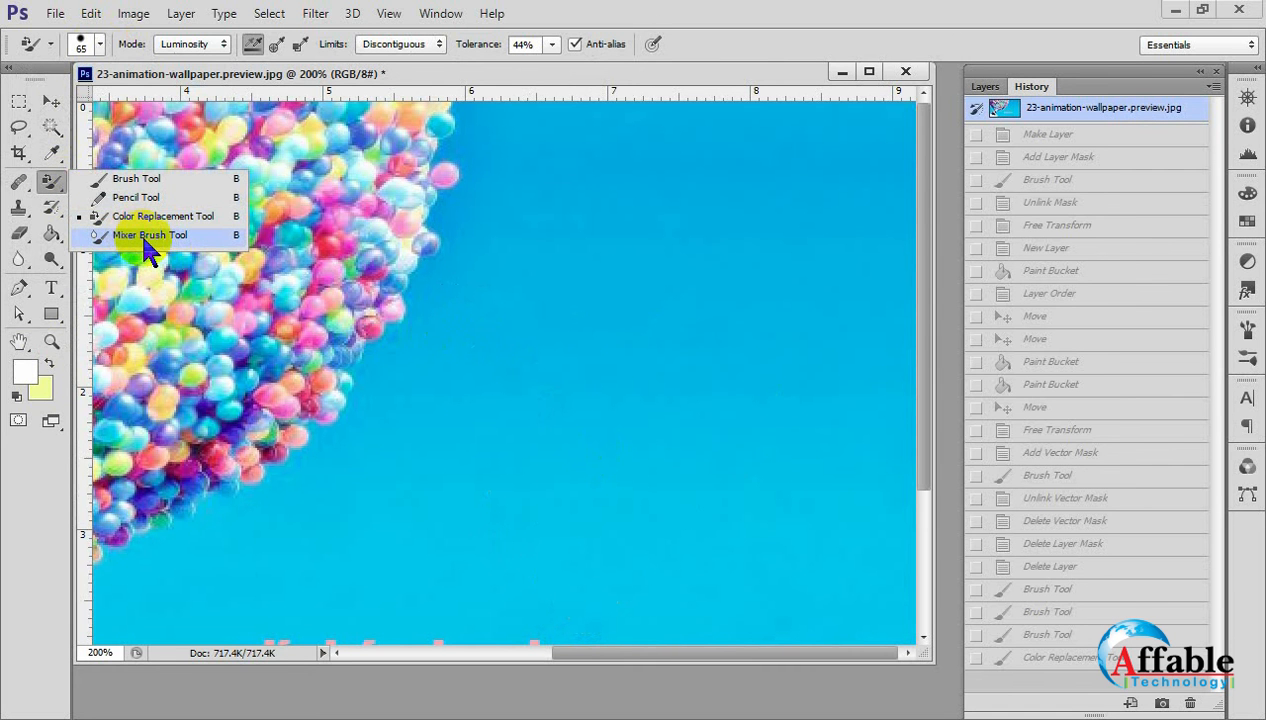
{"action": "left_click", "coordinate": [146, 236]}
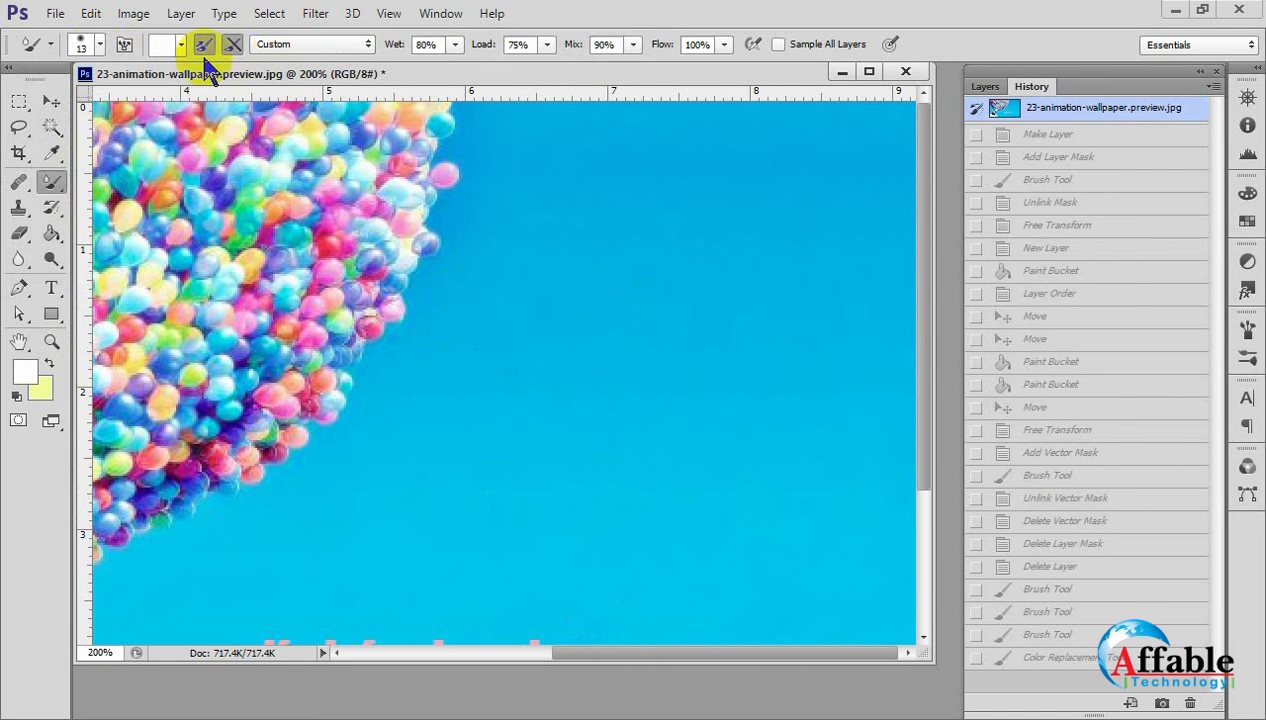
{"action": "left_click", "coordinate": [771, 300]}
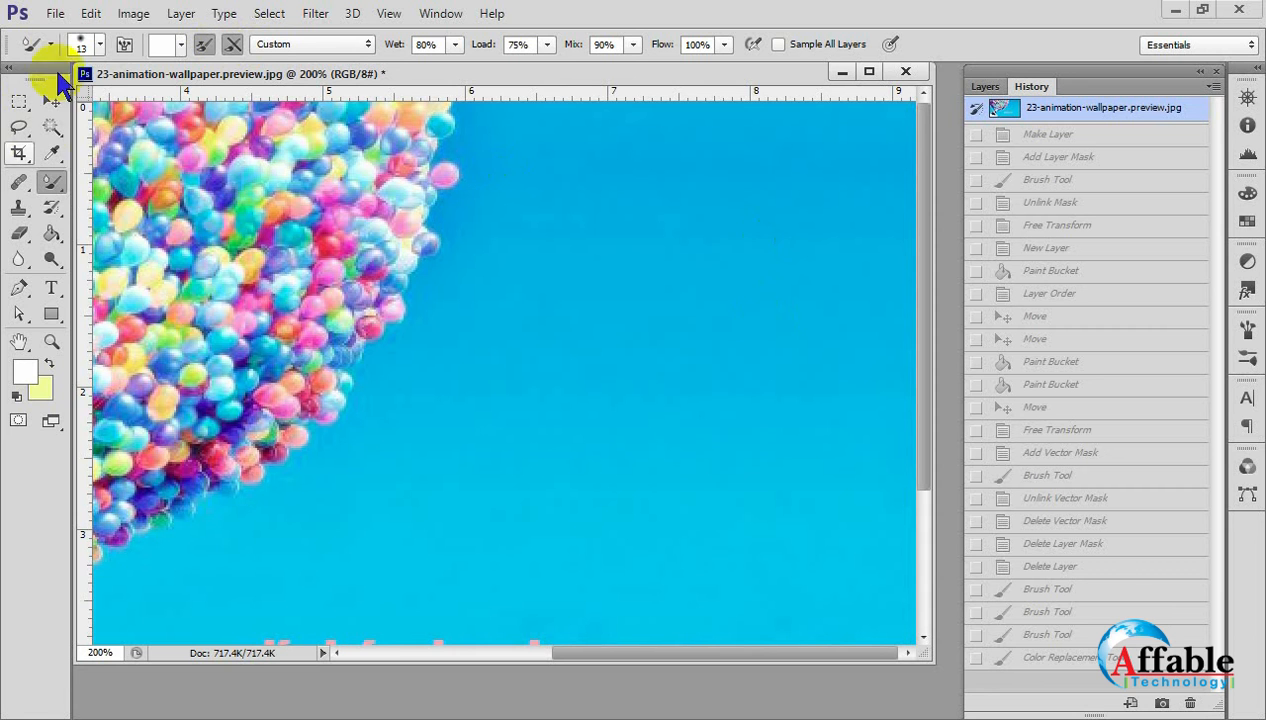
{"action": "left_click", "coordinate": [100, 45]}
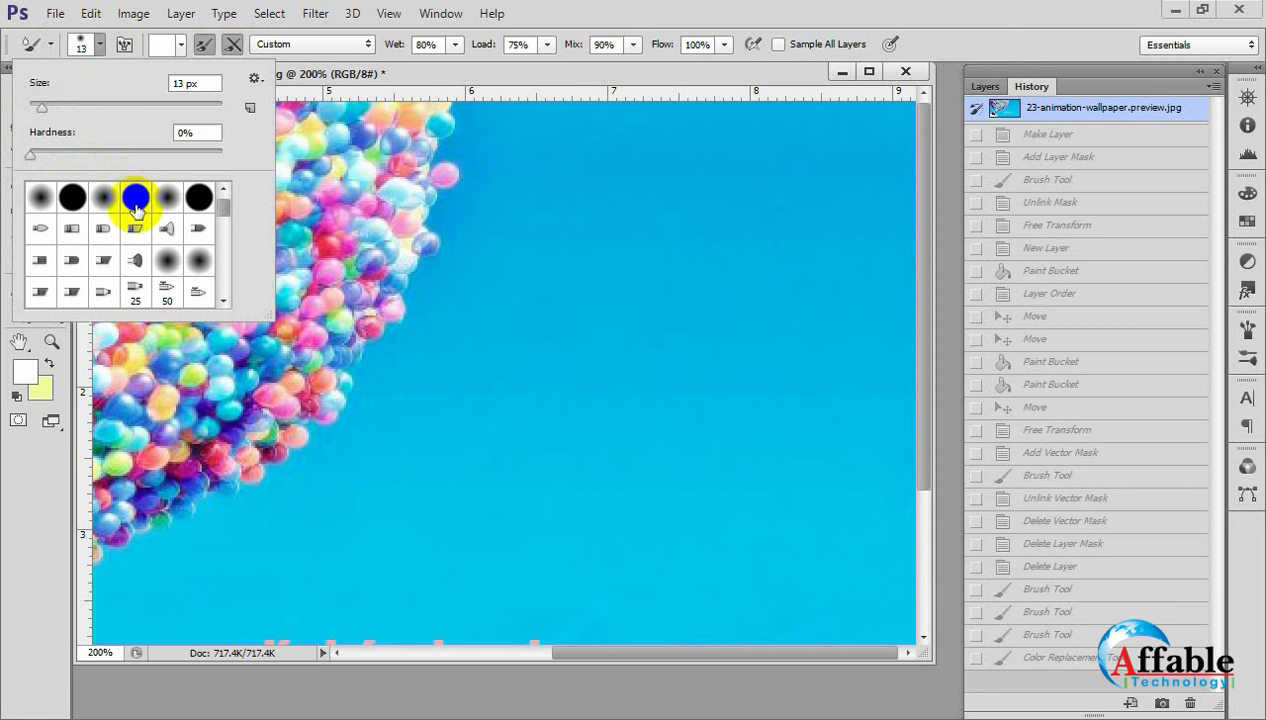
{"action": "left_click_drag", "start_coordinate": [40, 105], "coordinate": [85, 107]}
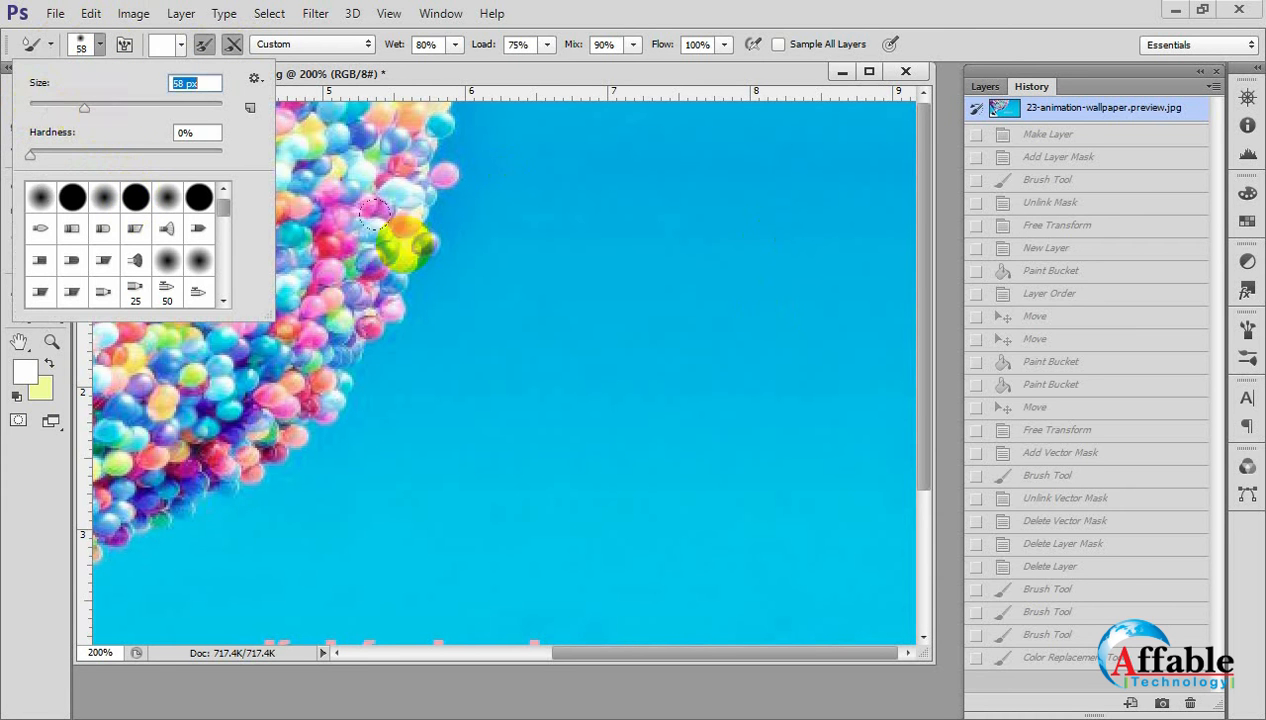
{"action": "left_click_drag", "start_coordinate": [556, 346], "coordinate": [704, 387]}
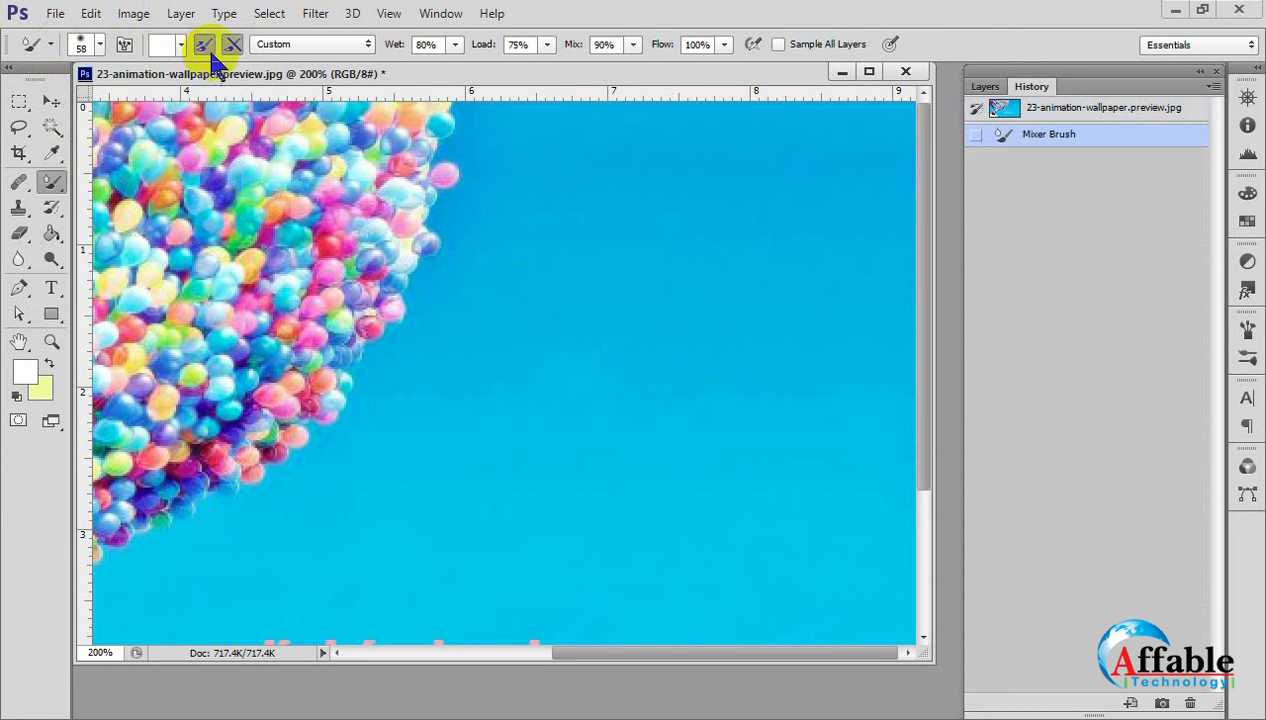
Choose the fan bristle brush preset for the Mixer Brush and blend strokes over the sky beside the balloons.
{"action": "left_click", "coordinate": [101, 45]}
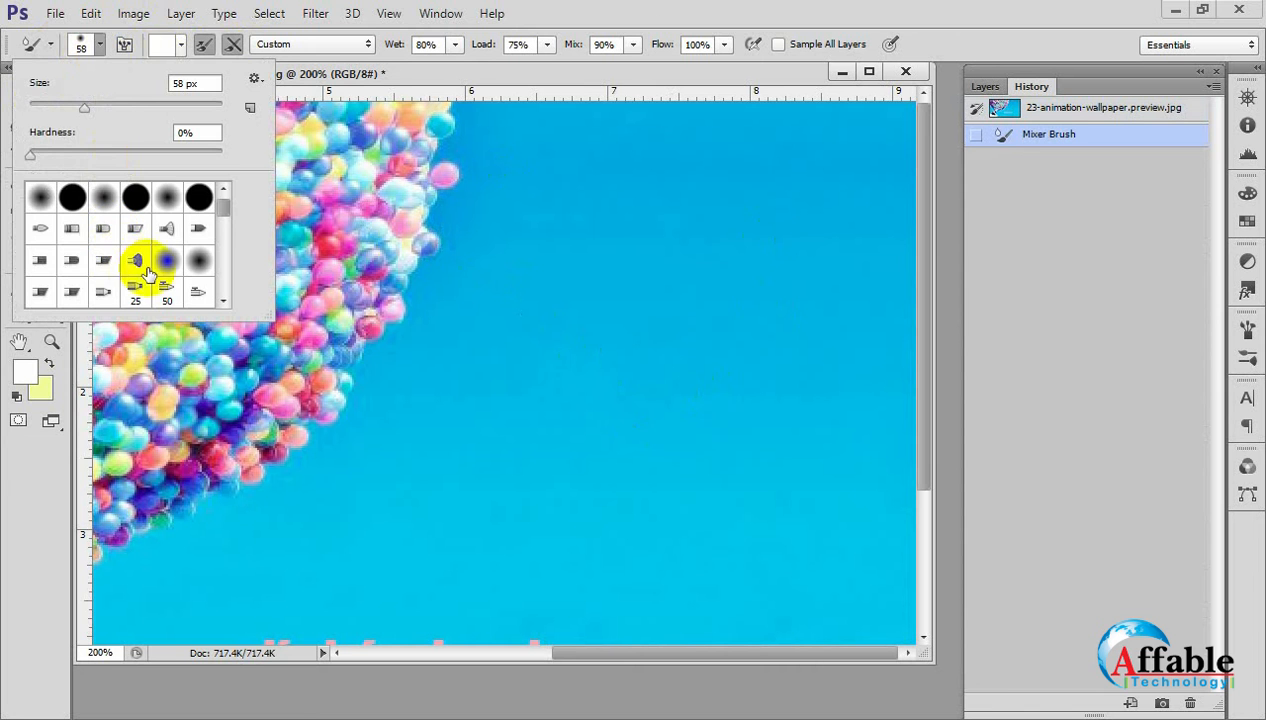
{"action": "left_click", "coordinate": [134, 268]}
{"action": "left_click", "coordinate": [584, 398]}
{"action": "mouse_move", "coordinate": [561, 253]}
{"action": "left_mouse_down"}
{"action": "mouse_move", "coordinate": [607, 285]}
{"action": "mouse_move", "coordinate": [743, 288]}
{"action": "left_mouse_up"}
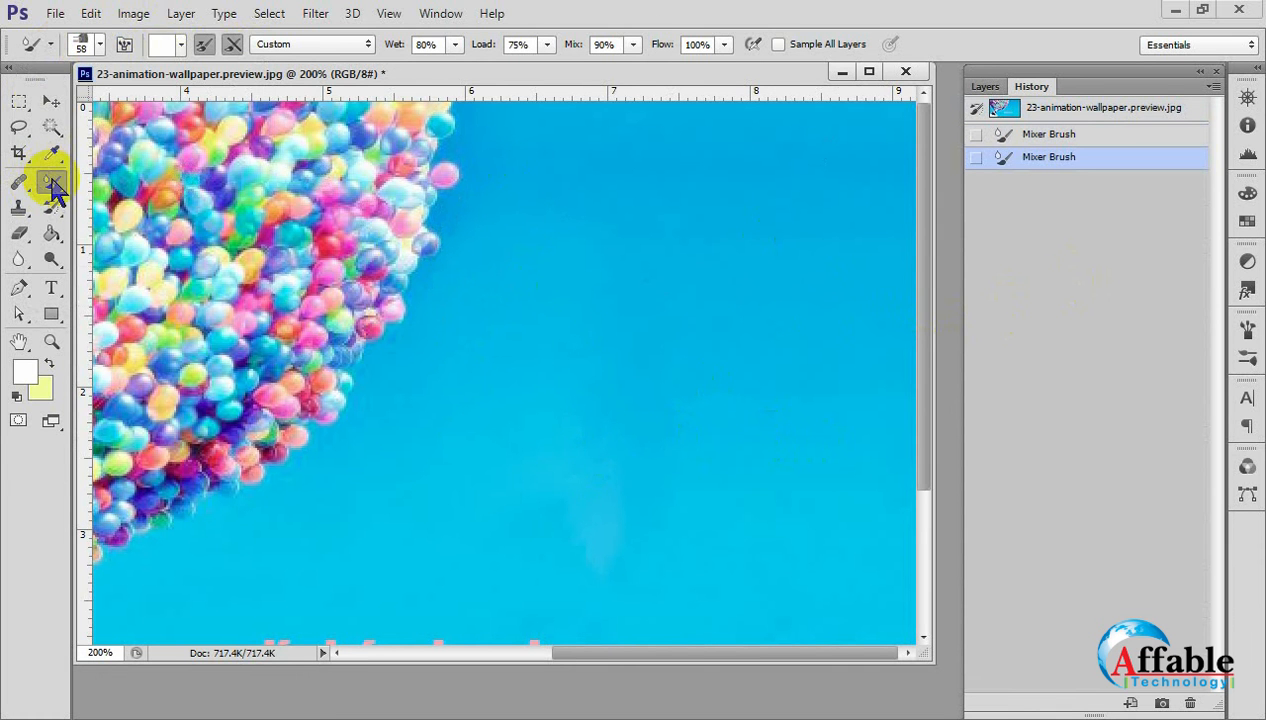
Turn off loading and cleaning the Mixer Brush after each stroke, and blend a curved stroke up the sky.
{"action": "left_click", "coordinate": [351, 46]}
{"action": "left_click", "coordinate": [351, 46]}
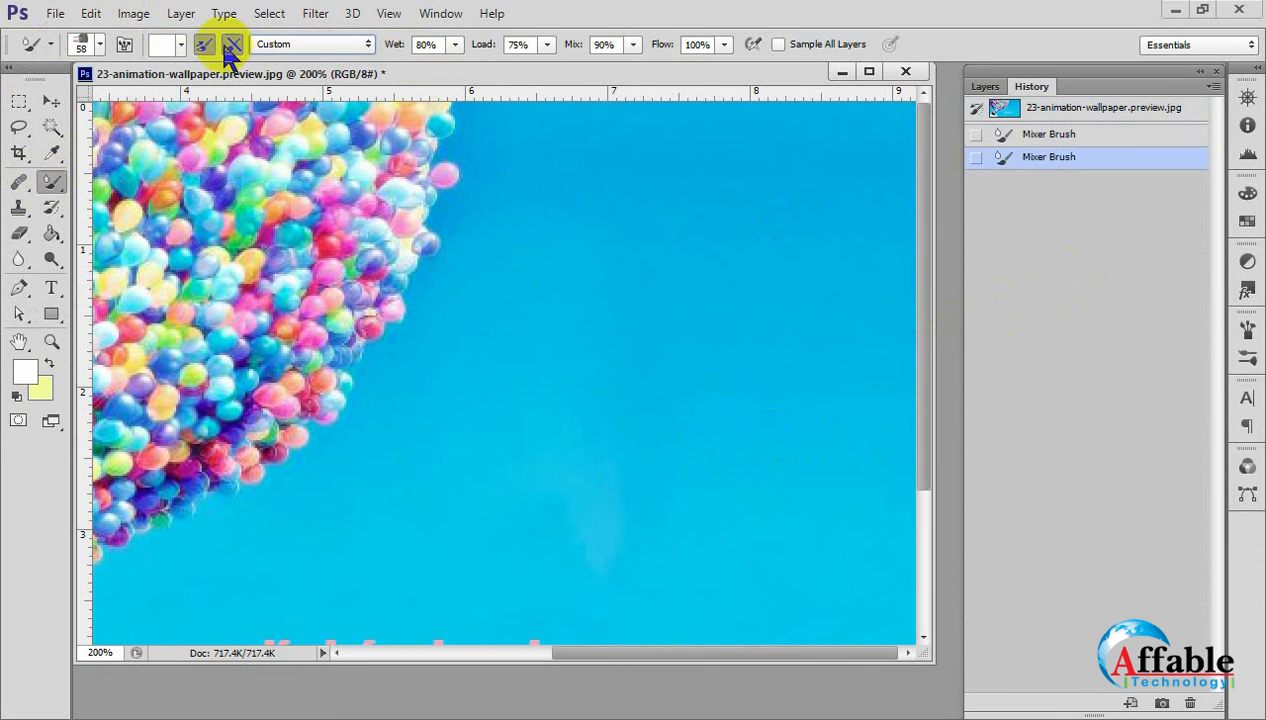
{"action": "left_click_drag", "start_coordinate": [588, 396], "coordinate": [721, 147]}
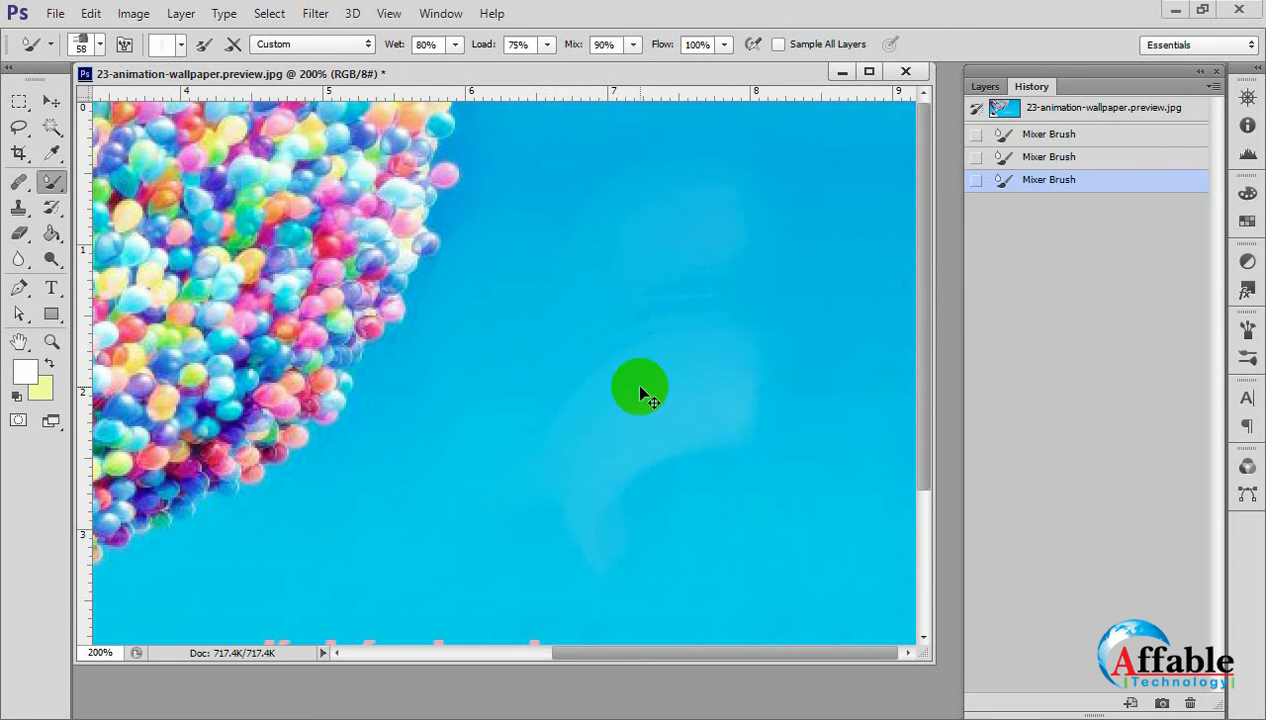
Smear the sky beside the balloons and the end of the pink text with the Mixer Brush.
{"action": "scroll", "coordinate": [683, 430], "scroll_direction": "down", "scroll_amount": 2}
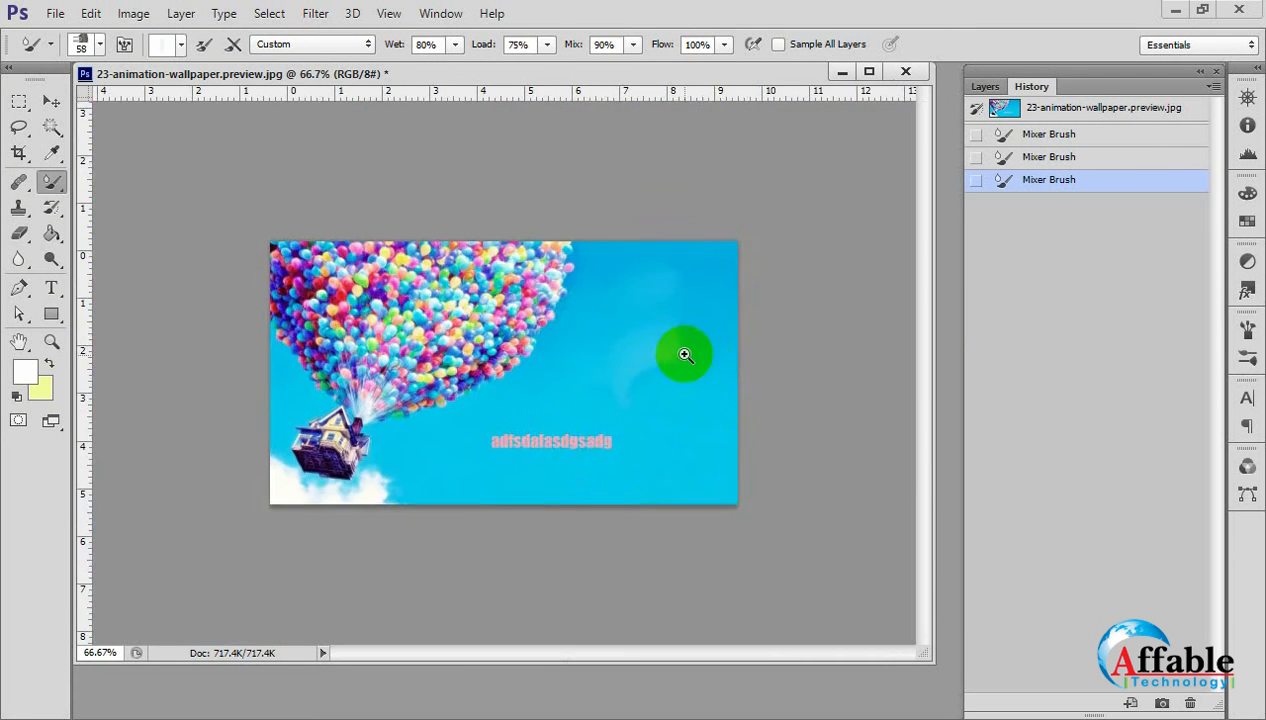
{"action": "scroll", "coordinate": [684, 354], "scroll_direction": "up", "scroll_amount": 2}
{"action": "mouse_move", "coordinate": [667, 218]}
{"action": "left_mouse_down"}
{"action": "mouse_move", "coordinate": [684, 263]}
{"action": "mouse_move", "coordinate": [627, 198]}
{"action": "mouse_move", "coordinate": [579, 307]}
{"action": "left_mouse_up"}
{"action": "scroll", "coordinate": [590, 413], "scroll_direction": "down", "scroll_amount": 3}
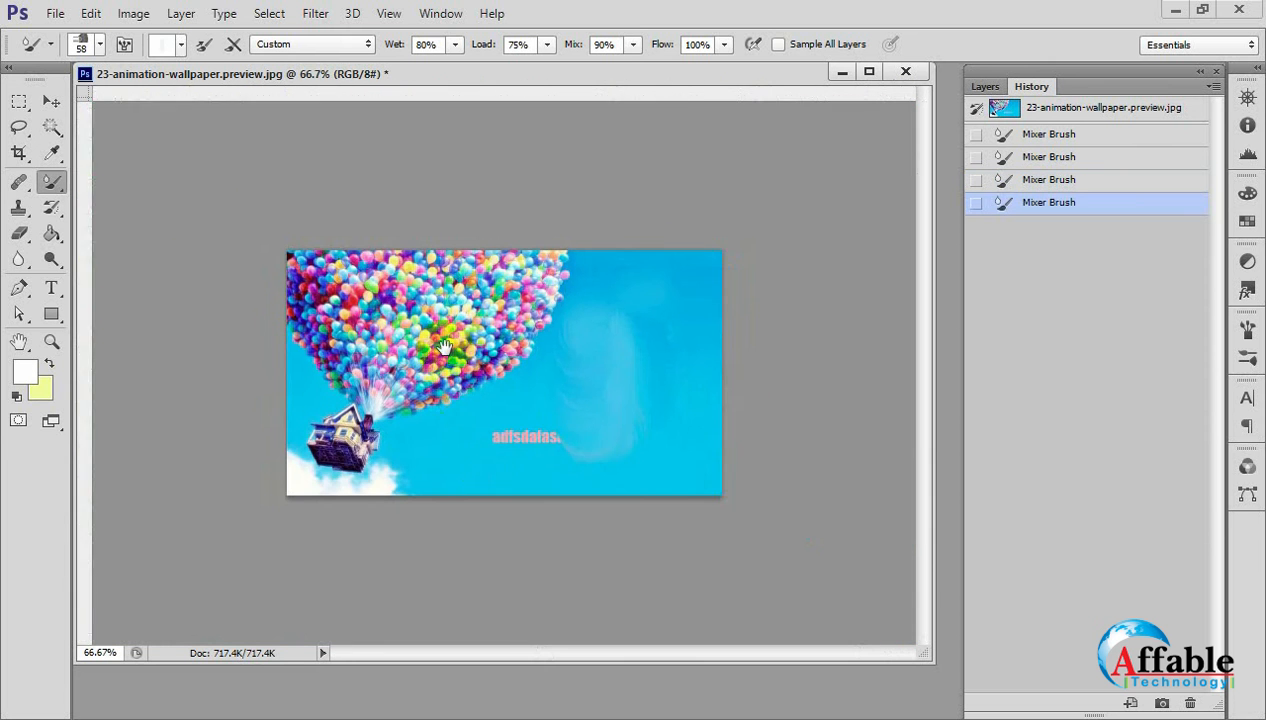
{"action": "scroll", "coordinate": [424, 325], "scroll_direction": "up", "scroll_amount": 3}
{"action": "scroll", "coordinate": [381, 241], "scroll_direction": "down", "scroll_amount": 2}
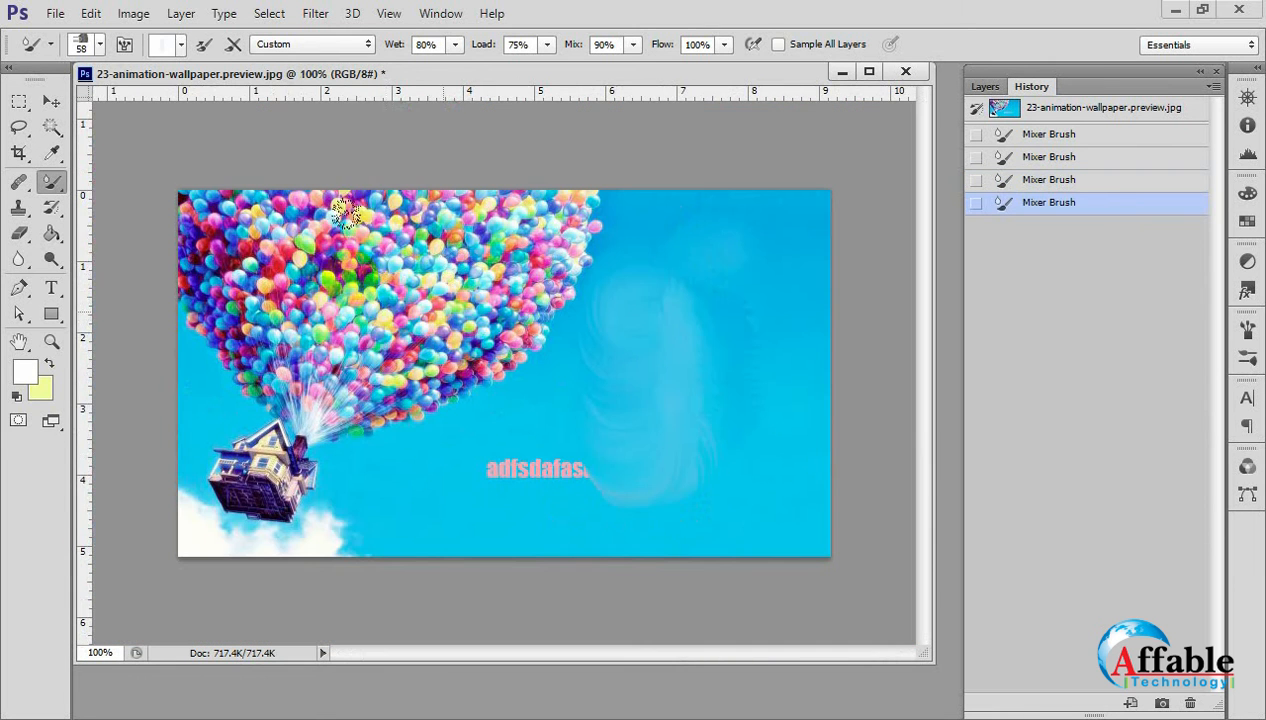
Smear the balloon cluster with the Mixer Brush, undo it, and revert the image to its original history snapshot.
{"action": "mouse_move", "coordinate": [381, 241]}
{"action": "left_mouse_down"}
{"action": "mouse_move", "coordinate": [300, 330]}
{"action": "mouse_move", "coordinate": [430, 300]}
{"action": "mouse_move", "coordinate": [330, 400]}
{"action": "left_mouse_up"}
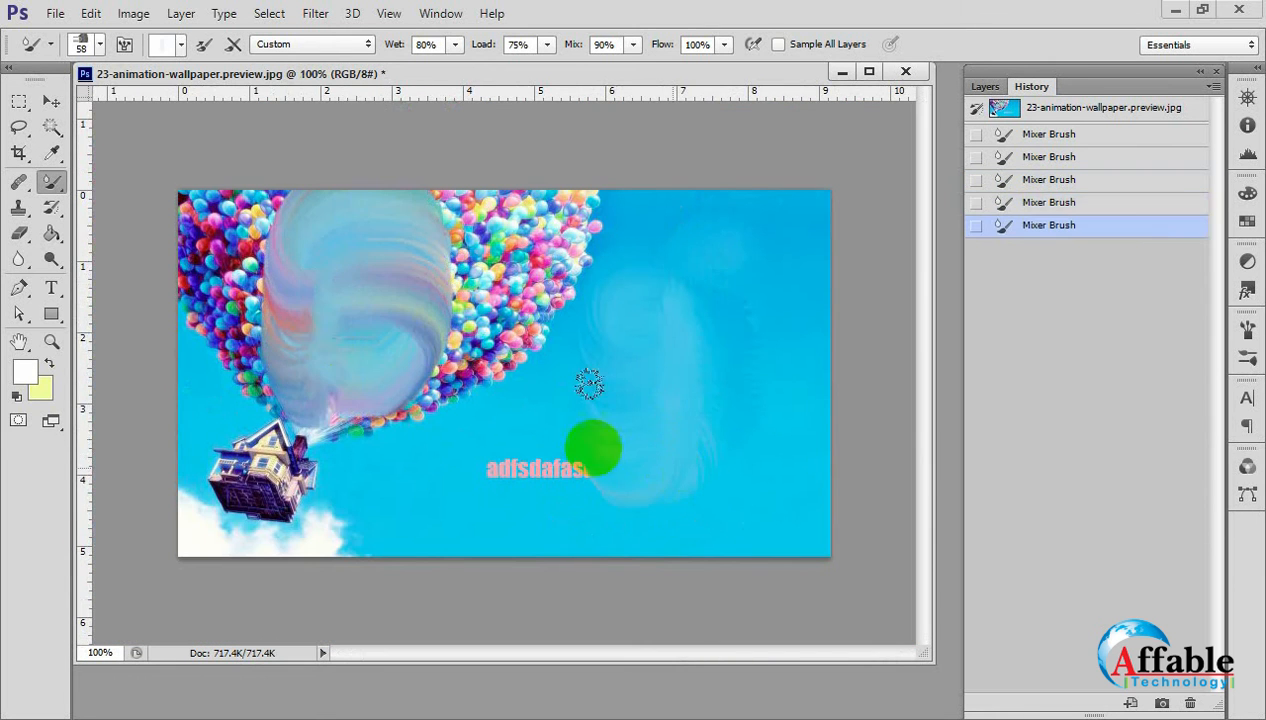
{"action": "key", "text": "ctrl+z"}
{"action": "left_click", "coordinate": [1005, 108]}
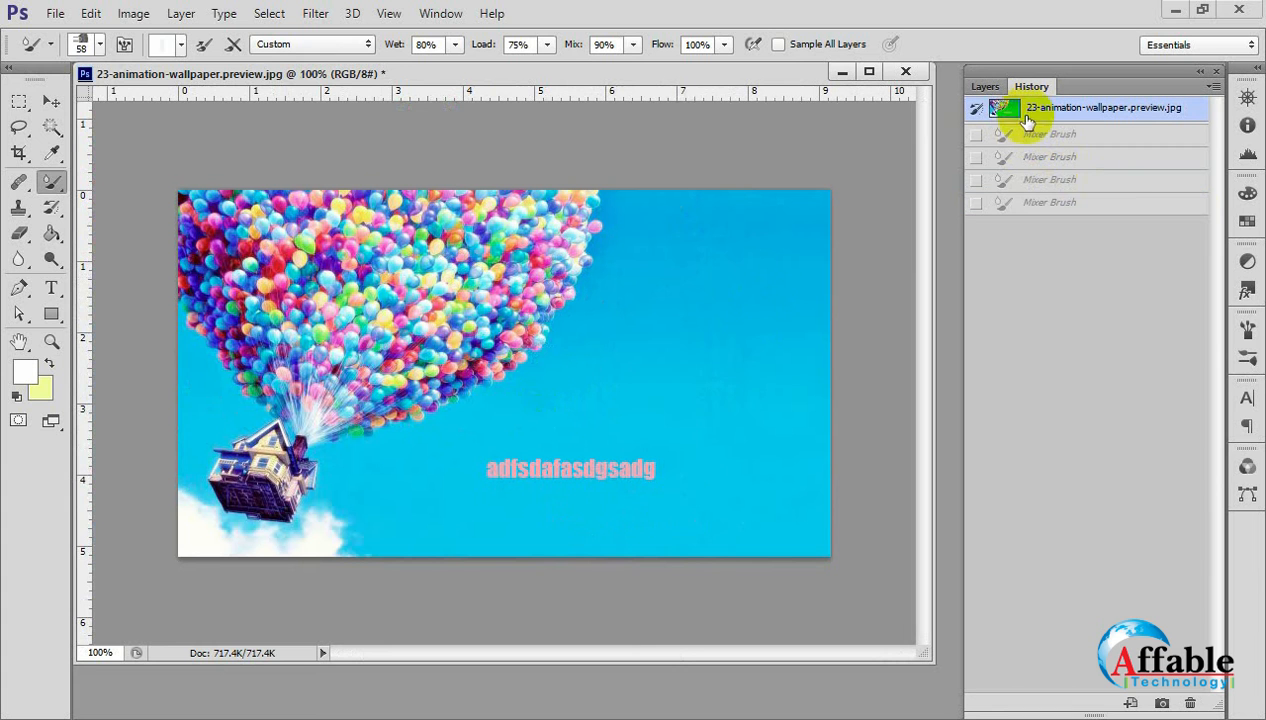
Choose the soft round brush preset with 0% hardness for the Mixer Brush.
{"action": "left_click", "coordinate": [100, 44]}
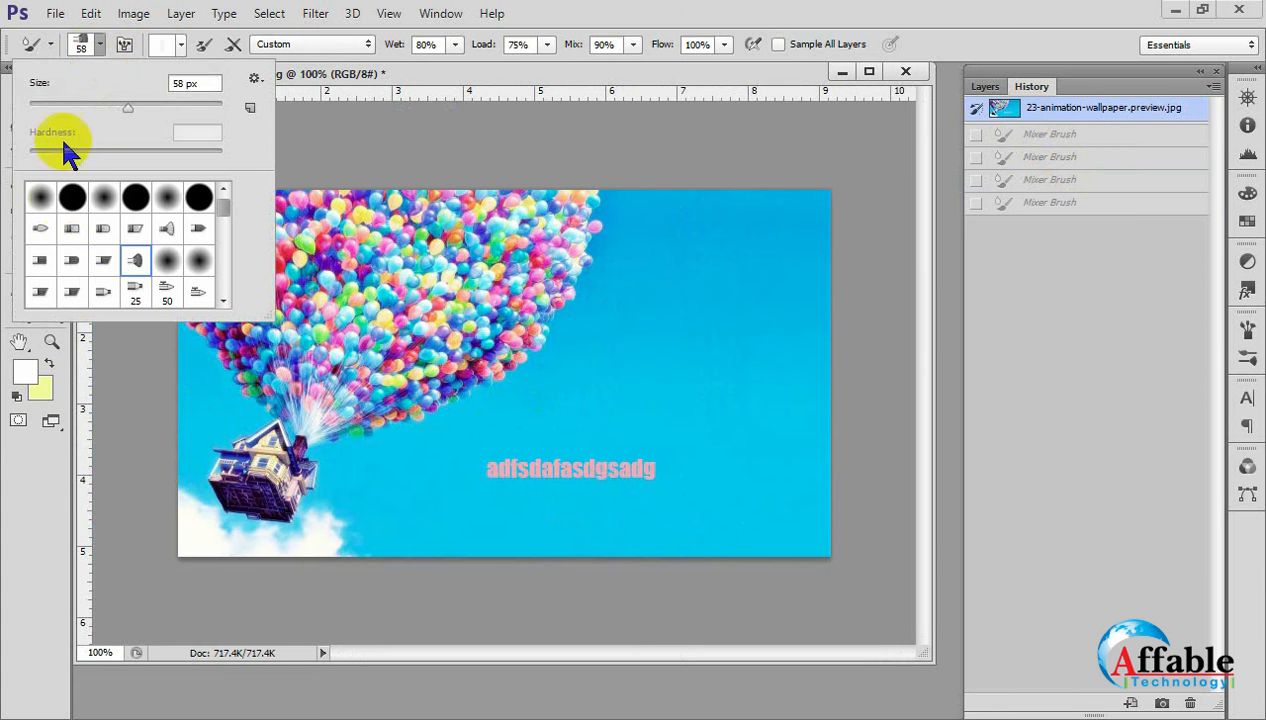
{"action": "left_click", "coordinate": [42, 198]}
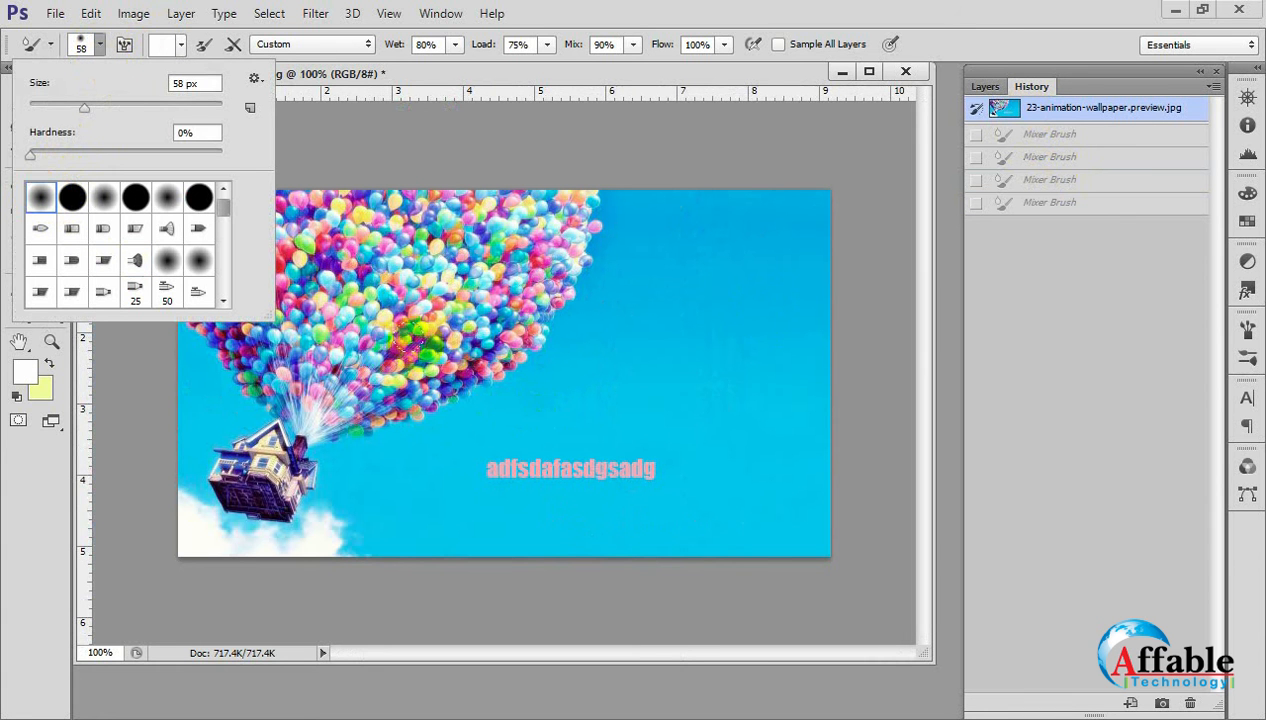
{"action": "left_click", "coordinate": [193, 133]}
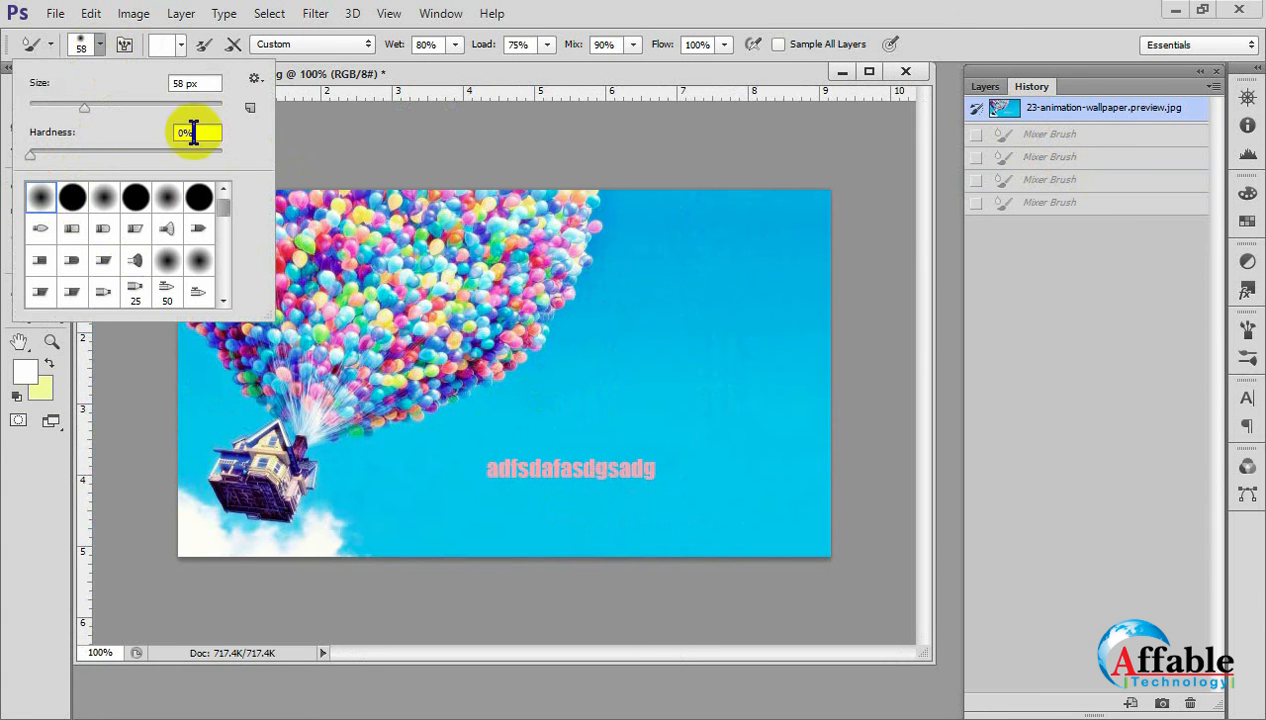
{"action": "left_click", "coordinate": [87, 43]}
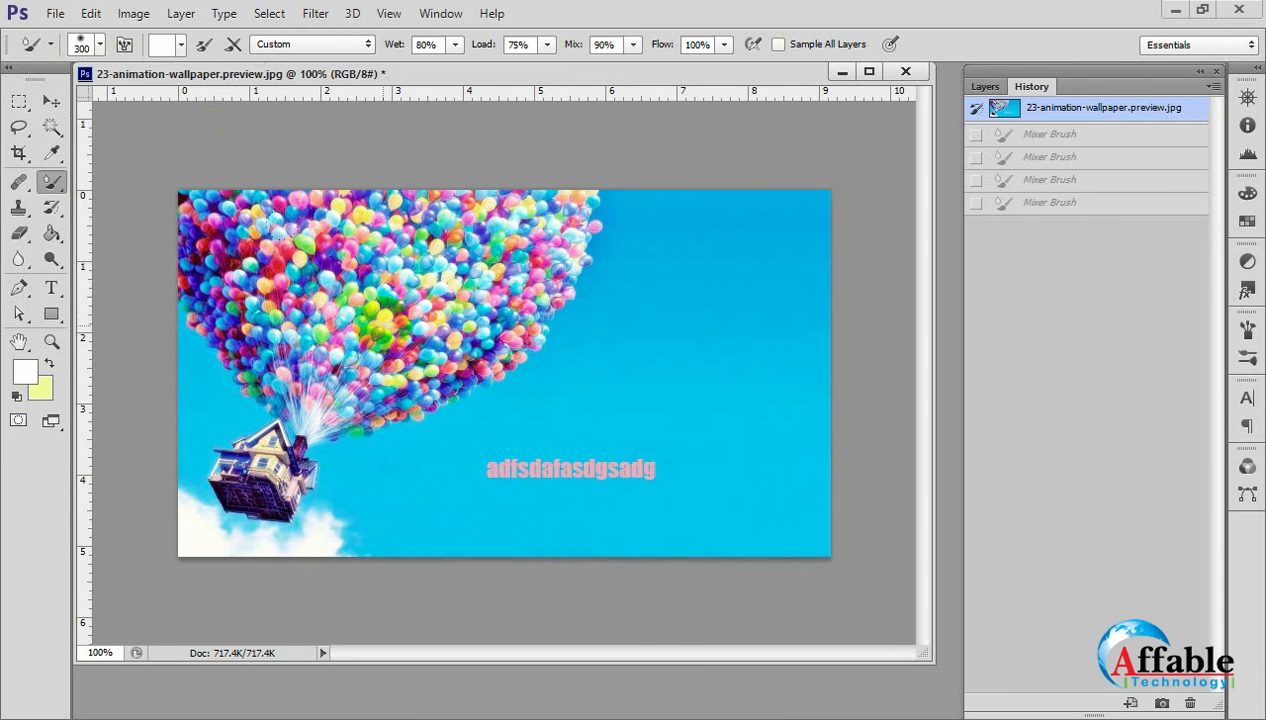
Set the Mixer Brush size to 500 px, smear the balloon cluster, and undo the smear.
{"action": "key", "text": "bracketleft"}
{"action": "key", "text": "bracketleft"}
{"action": "key", "text": "bracketleft"}
{"action": "key", "text": "bracketleft"}
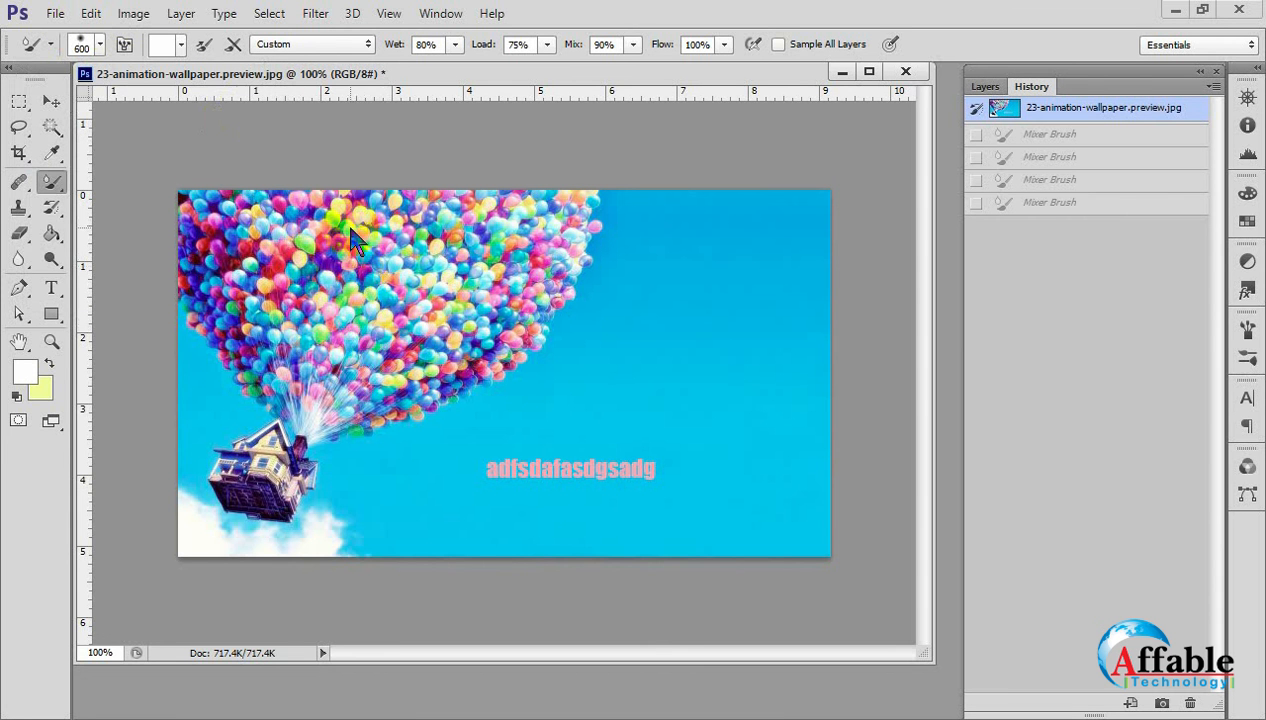
{"action": "left_click", "coordinate": [370, 258]}
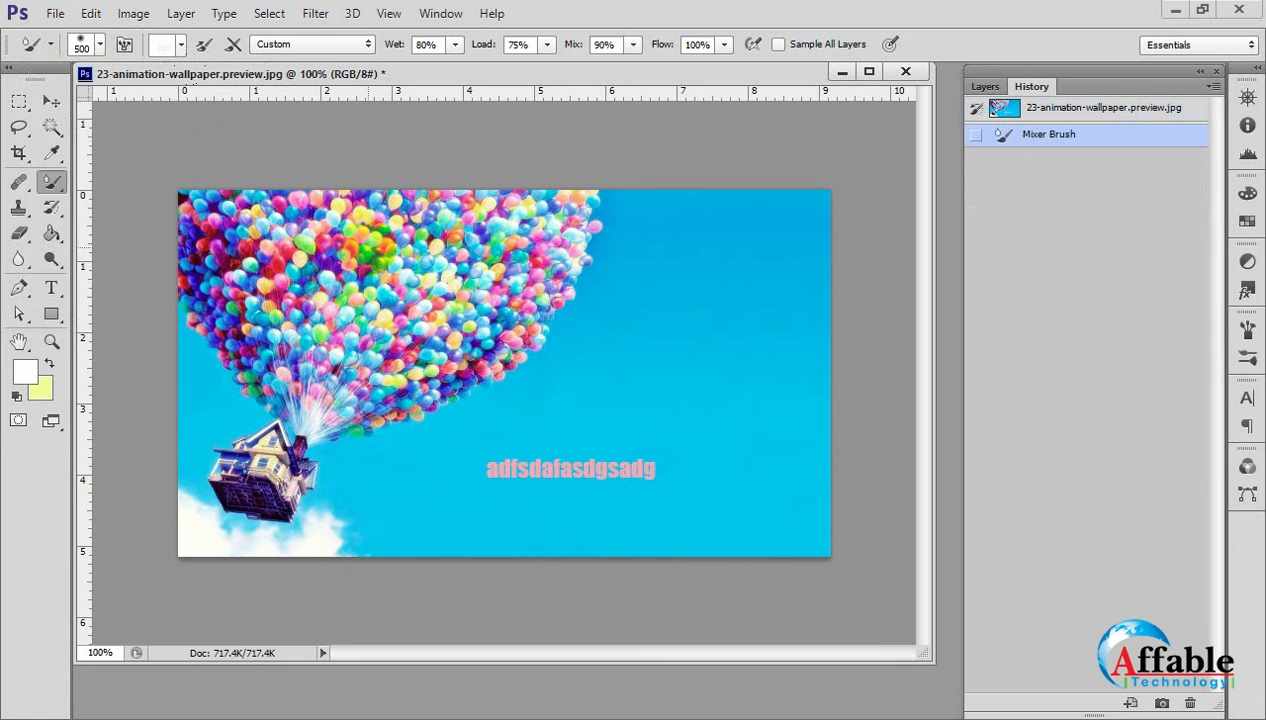
{"action": "mouse_move", "coordinate": [365, 258]}
{"action": "left_mouse_down"}
{"action": "mouse_move", "coordinate": [430, 230]}
{"action": "mouse_move", "coordinate": [316, 249]}
{"action": "left_mouse_up"}
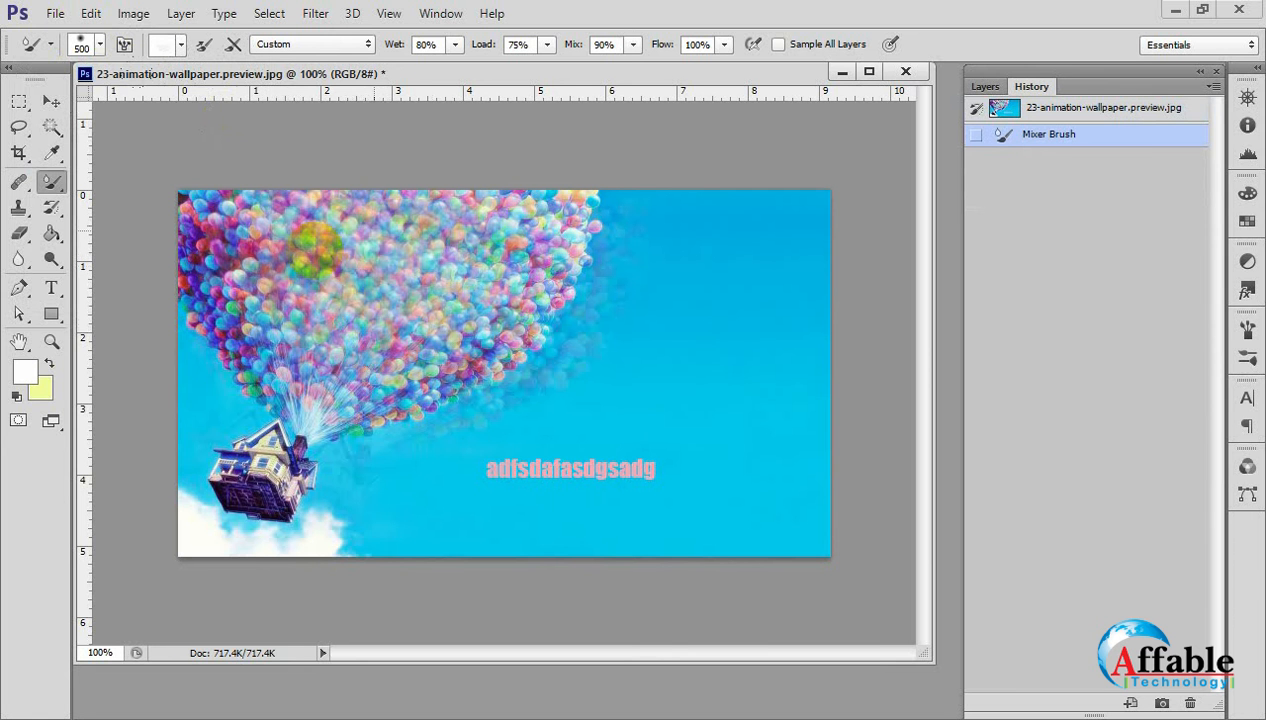
{"action": "key", "text": "ctrl+z"}
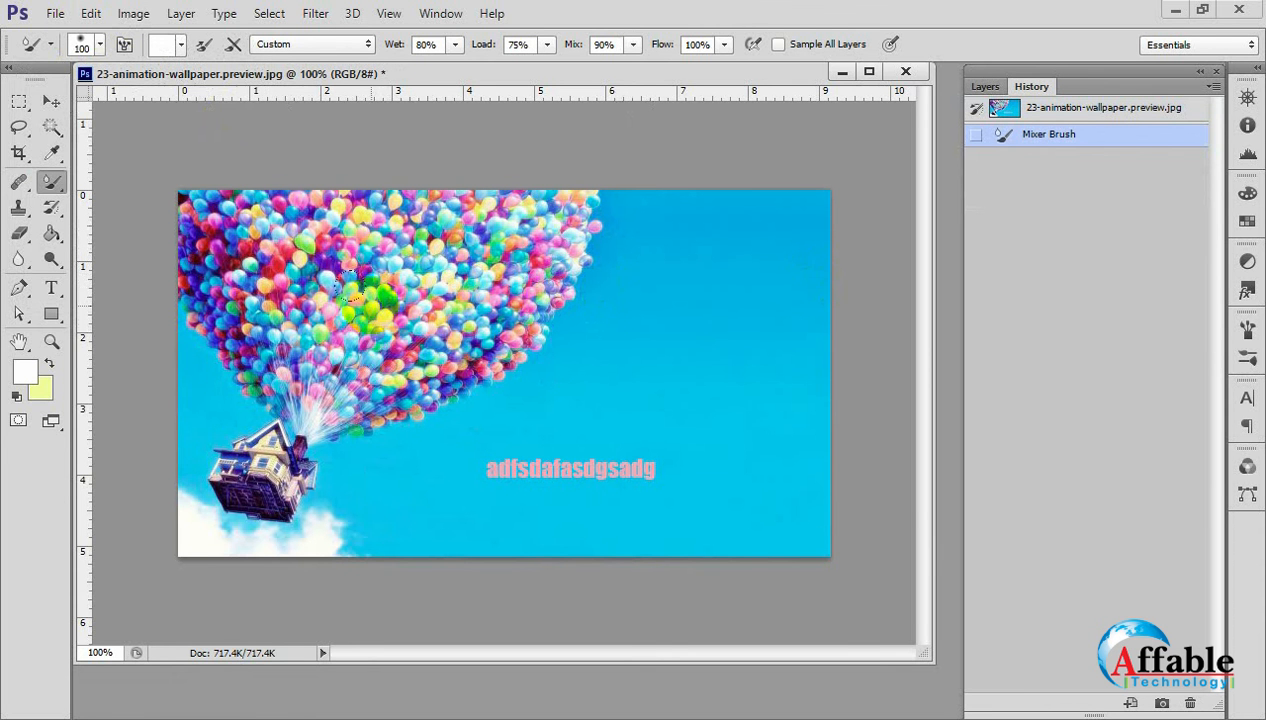
Blend the whole balloon cluster into a smooth haze with a Mixer Brush of about 90 px, and undo it.
{"action": "mouse_move", "coordinate": [241, 183]}
{"action": "left_mouse_down"}
{"action": "mouse_move", "coordinate": [185, 205]}
{"action": "mouse_move", "coordinate": [205, 265]}
{"action": "mouse_move", "coordinate": [228, 287]}
{"action": "mouse_move", "coordinate": [330, 198]}
{"action": "mouse_move", "coordinate": [545, 177]}
{"action": "mouse_move", "coordinate": [537, 212]}
{"action": "mouse_move", "coordinate": [438, 306]}
{"action": "mouse_move", "coordinate": [357, 355]}
{"action": "mouse_move", "coordinate": [288, 371]}
{"action": "mouse_move", "coordinate": [214, 231]}
{"action": "mouse_move", "coordinate": [250, 189]}
{"action": "mouse_move", "coordinate": [331, 229]}
{"action": "mouse_move", "coordinate": [398, 292]}
{"action": "mouse_move", "coordinate": [370, 238]}
{"action": "mouse_move", "coordinate": [498, 207]}
{"action": "mouse_move", "coordinate": [254, 184]}
{"action": "mouse_move", "coordinate": [167, 209]}
{"action": "mouse_move", "coordinate": [229, 337]}
{"action": "mouse_move", "coordinate": [274, 374]}
{"action": "mouse_move", "coordinate": [377, 371]}
{"action": "mouse_move", "coordinate": [489, 300]}
{"action": "mouse_move", "coordinate": [566, 179]}
{"action": "mouse_move", "coordinate": [571, 205]}
{"action": "mouse_move", "coordinate": [362, 370]}
{"action": "mouse_move", "coordinate": [256, 397]}
{"action": "mouse_move", "coordinate": [286, 251]}
{"action": "mouse_move", "coordinate": [319, 294]}
{"action": "mouse_move", "coordinate": [394, 211]}
{"action": "mouse_move", "coordinate": [509, 249]}
{"action": "left_mouse_up"}
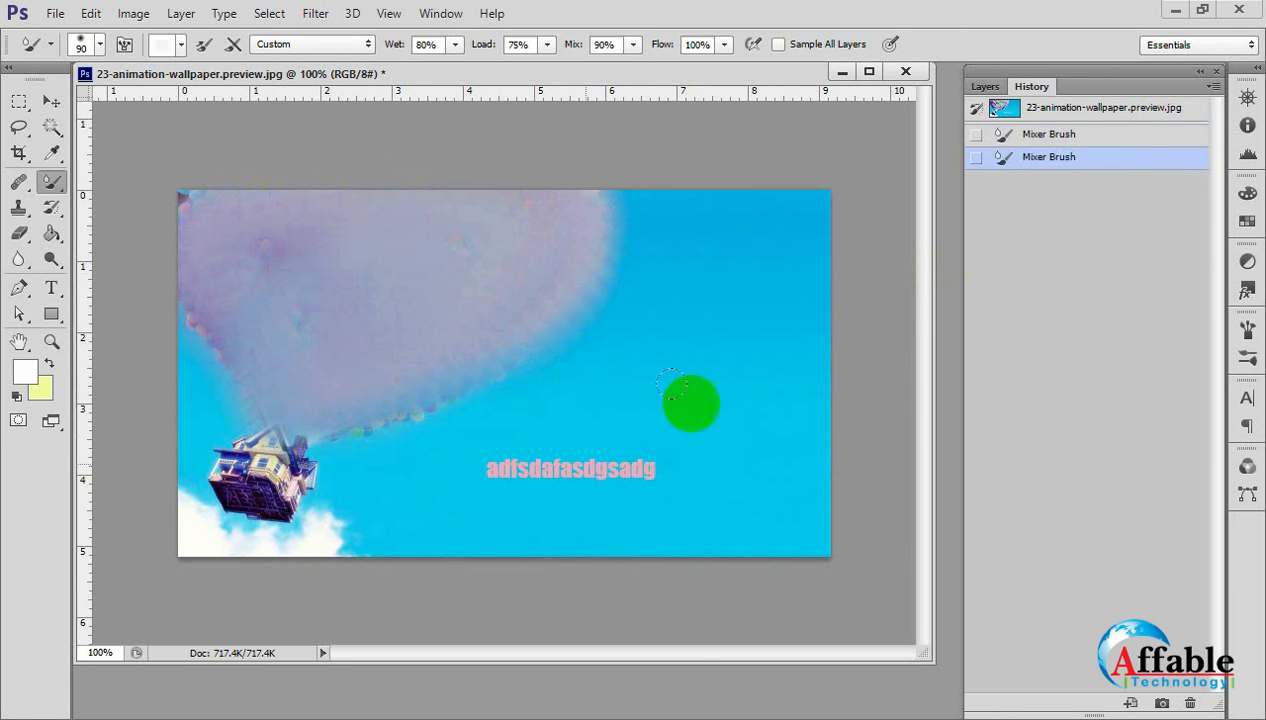
{"action": "key", "text": "ctrl+z"}
{"action": "left_click", "coordinate": [473, 440]}
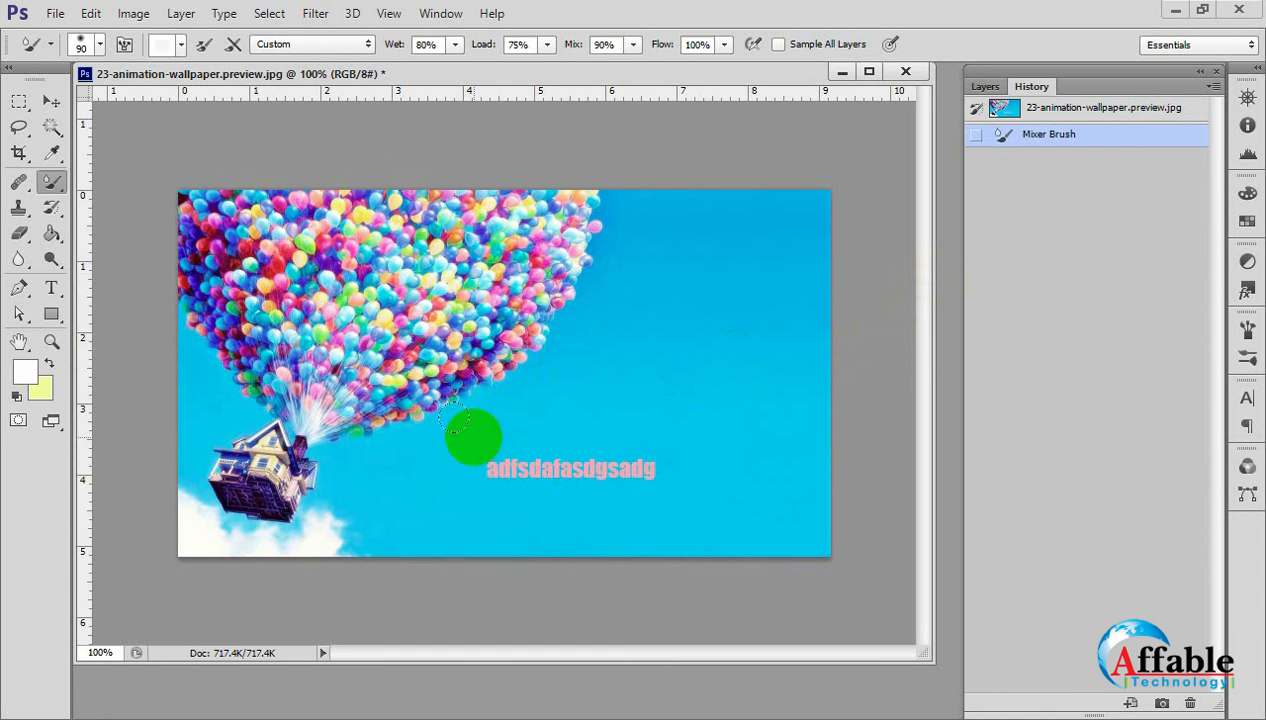
Smear a small patch in the middle of the balloons with a 150 px Mixer Brush, and undo it.
{"action": "left_click", "coordinate": [367, 252]}
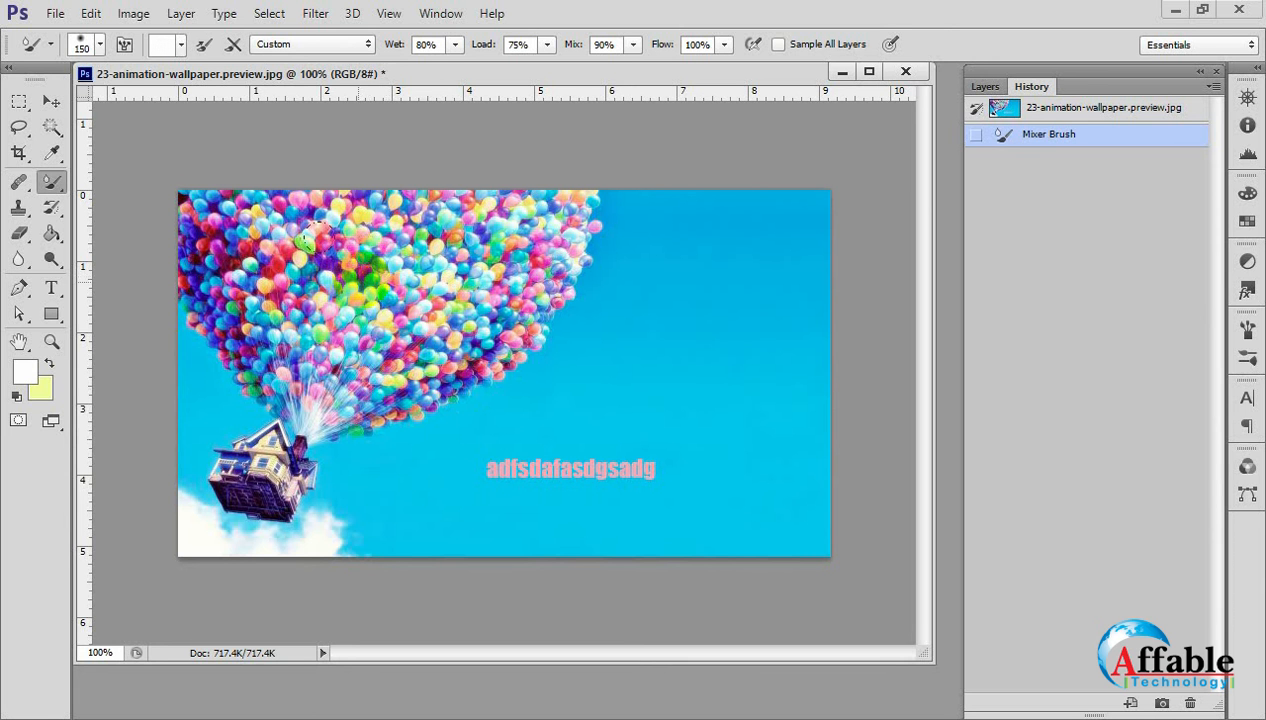
{"action": "mouse_move", "coordinate": [312, 232]}
{"action": "left_mouse_down"}
{"action": "mouse_move", "coordinate": [340, 300]}
{"action": "mouse_move", "coordinate": [330, 250]}
{"action": "mouse_move", "coordinate": [325, 290]}
{"action": "mouse_move", "coordinate": [379, 227]}
{"action": "left_mouse_up"}
{"action": "left_click", "coordinate": [688, 306]}
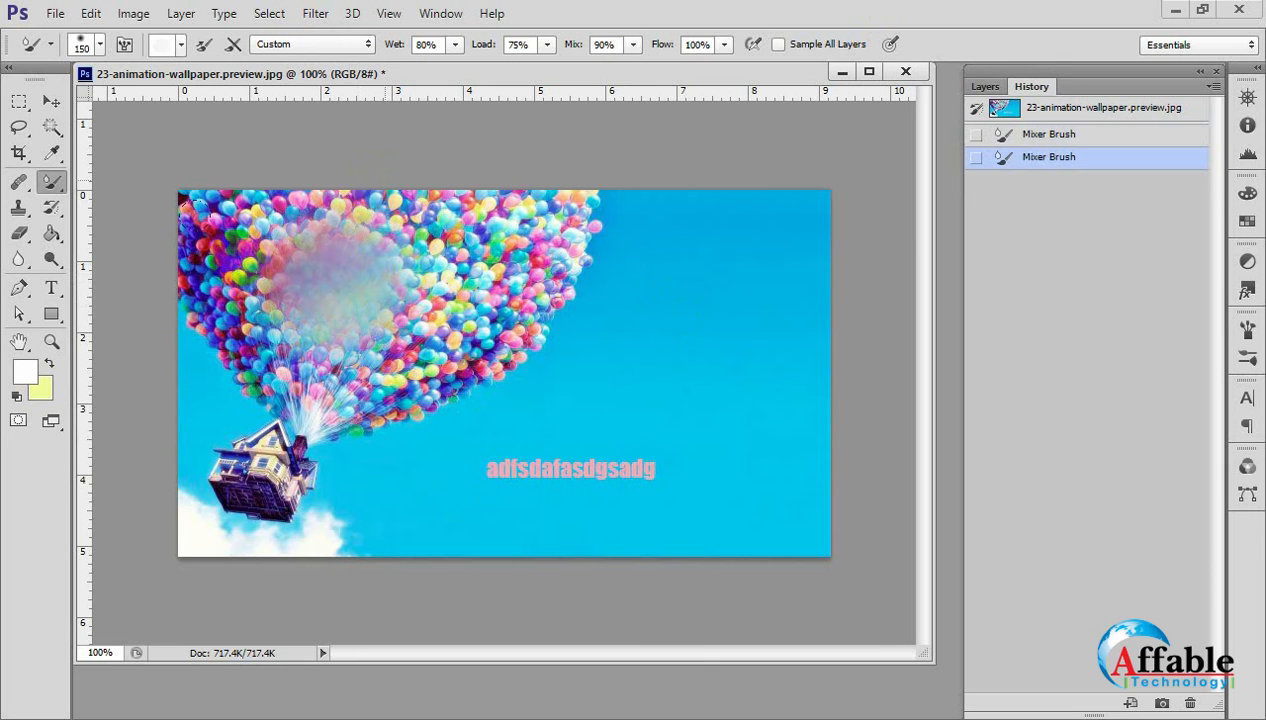
{"action": "key", "text": "ctrl+z"}
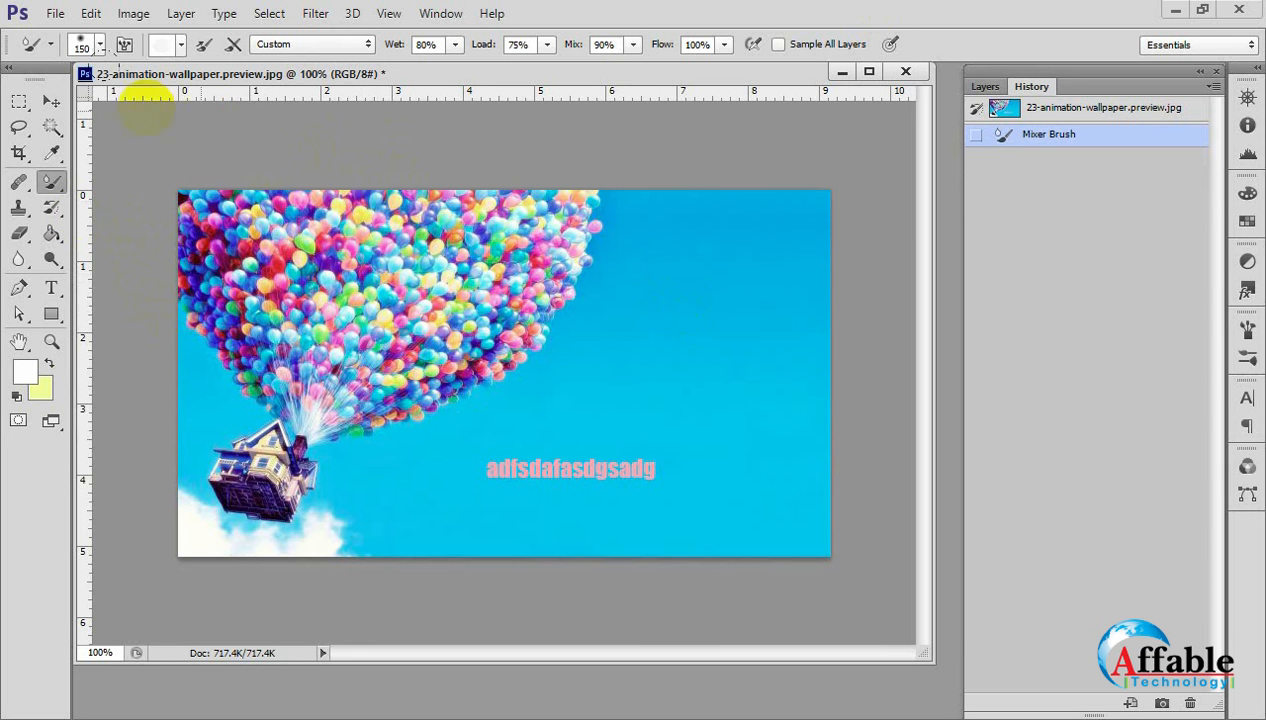
Paint overlapping white hexagon outlines on the sky beside the balloons with the Brush Tool at 175 px.
{"action": "left_click", "coordinate": [52, 209]}
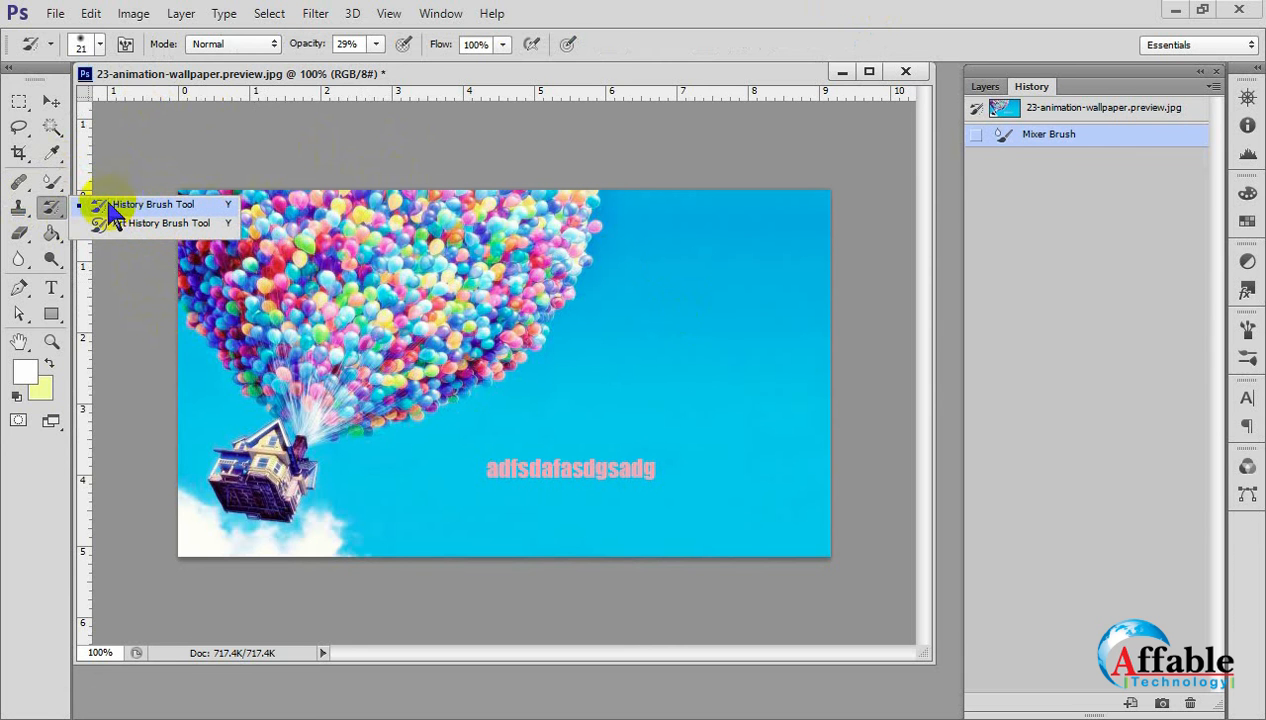
{"action": "left_click", "coordinate": [74, 208]}
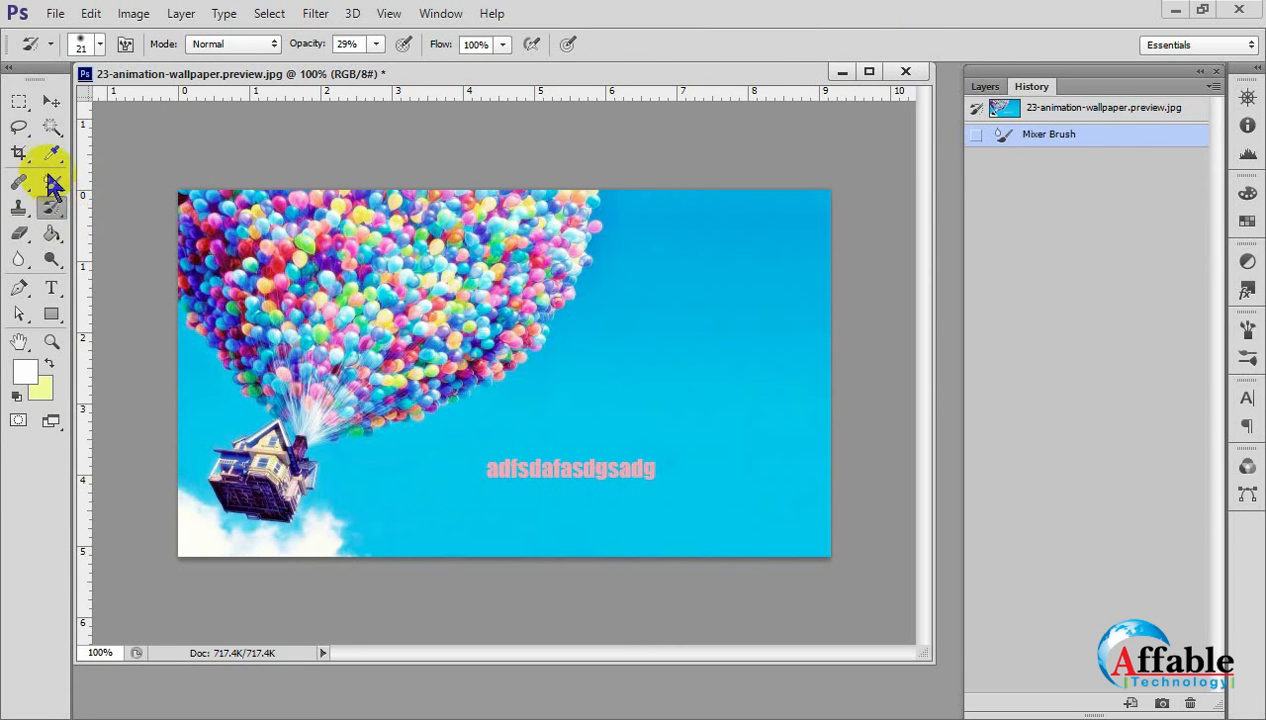
{"action": "left_click_drag", "start_coordinate": [52, 182], "coordinate": [140, 182]}
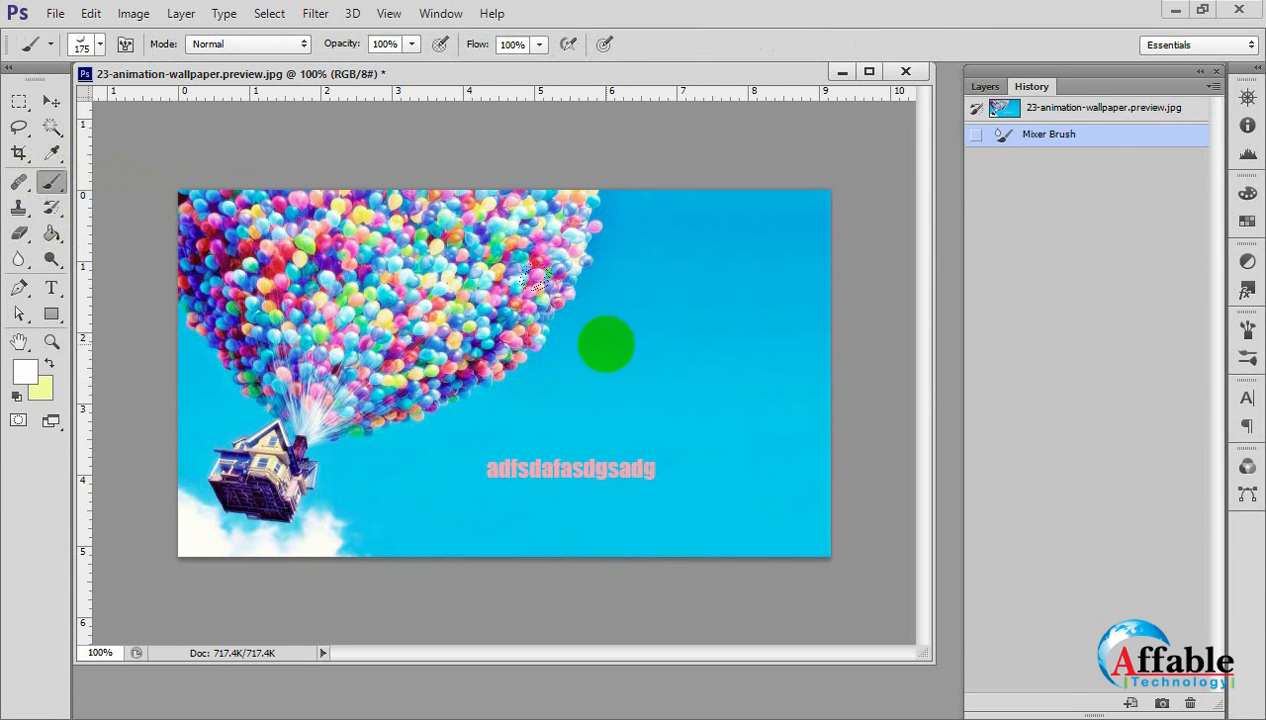
{"action": "left_click_drag", "start_coordinate": [606, 344], "coordinate": [668, 332]}
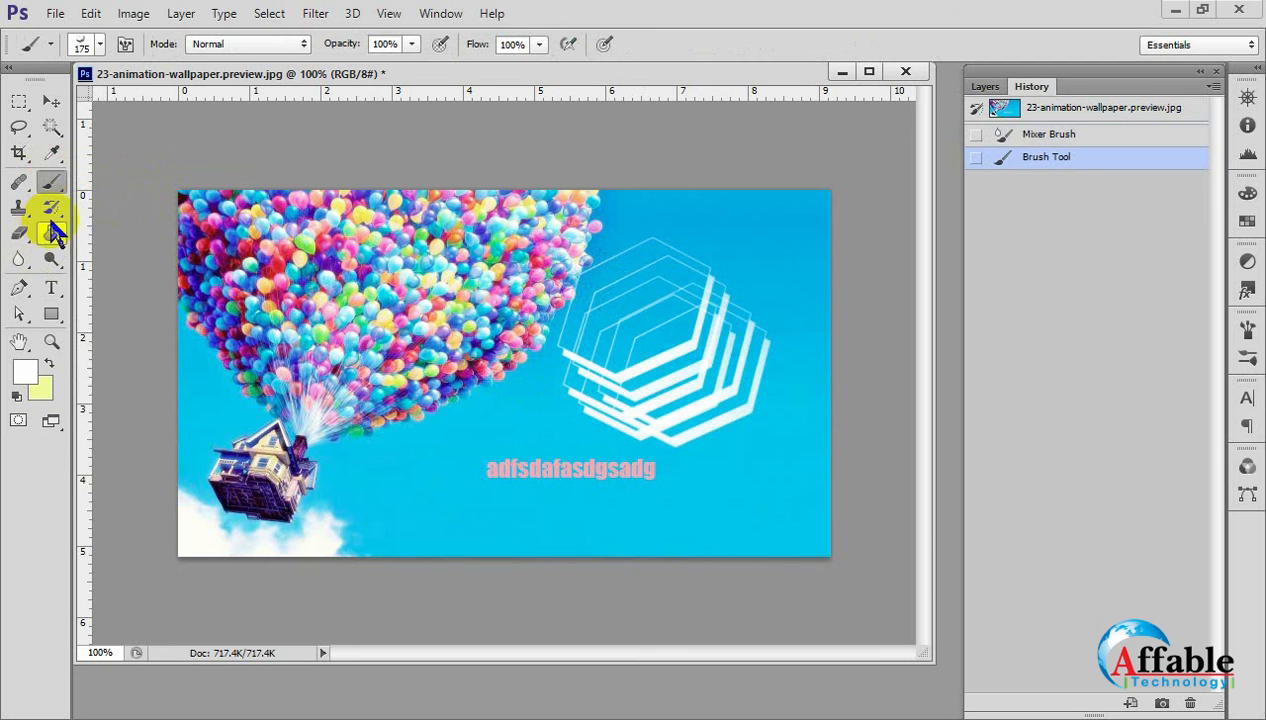
Enlarge the History Brush to 200 px and paint repeatedly over the white hexagons at 29% opacity to restore the sky.
{"action": "left_click_drag", "start_coordinate": [52, 208], "coordinate": [160, 210]}
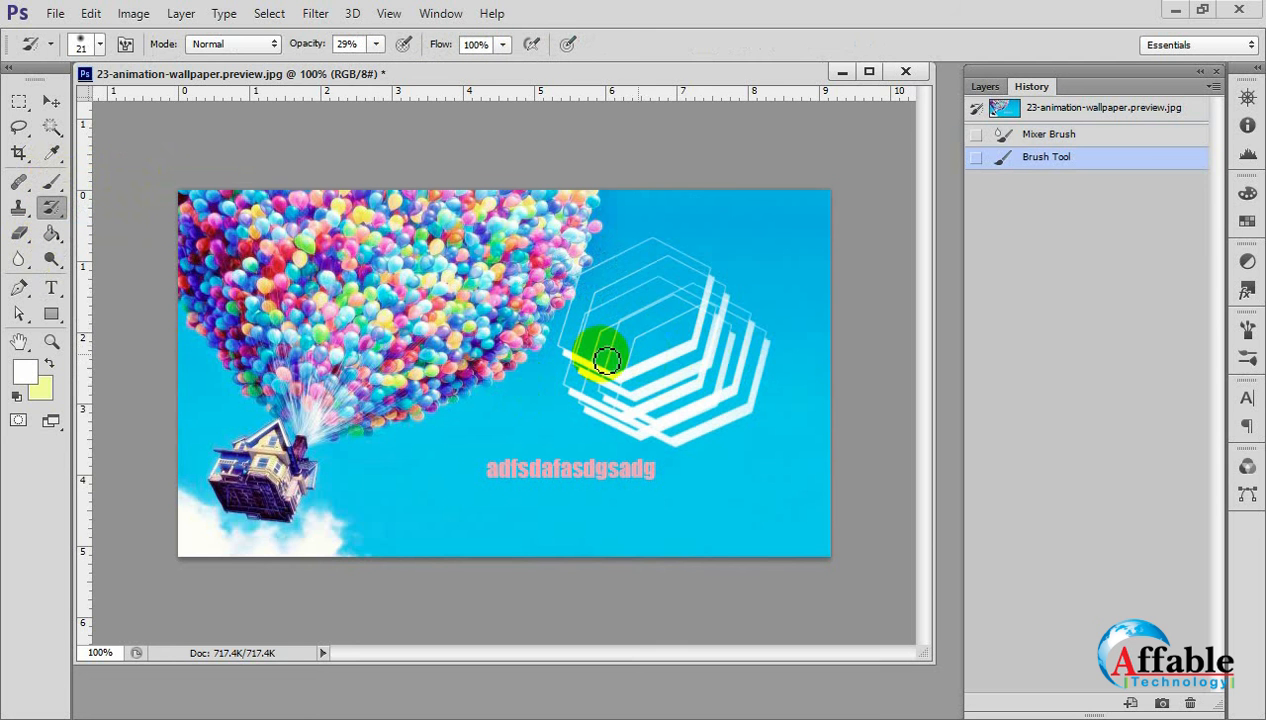
{"action": "key", "text": "bracketright"}
{"action": "key", "text": "bracketright"}
{"action": "key", "text": "bracketright"}
{"action": "key", "text": "bracketright"}
{"action": "key", "text": "bracketright"}
{"action": "key", "text": "bracketright"}
{"action": "key", "text": "bracketright"}
{"action": "key", "text": "bracketright"}
{"action": "key", "text": "bracketright"}
{"action": "key", "text": "bracketright"}
{"action": "key", "text": "bracketright"}
{"action": "key", "text": "bracketright"}
{"action": "key", "text": "bracketright"}
{"action": "key", "text": "bracketright"}
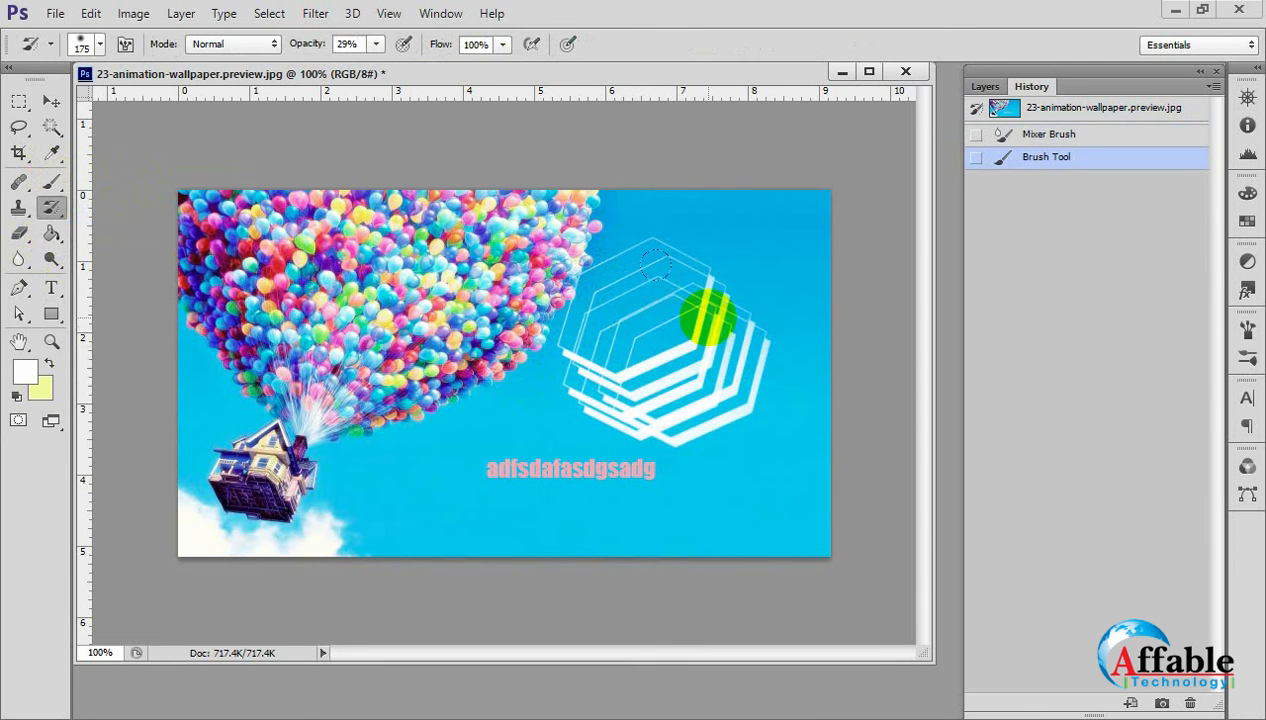
{"action": "mouse_move", "coordinate": [644, 292]}
{"action": "left_mouse_down"}
{"action": "mouse_move", "coordinate": [631, 396]}
{"action": "mouse_move", "coordinate": [666, 303]}
{"action": "mouse_move", "coordinate": [616, 398]}
{"action": "mouse_move", "coordinate": [612, 366]}
{"action": "mouse_move", "coordinate": [667, 408]}
{"action": "left_mouse_up"}
{"action": "left_click", "coordinate": [689, 356]}
{"action": "left_click", "coordinate": [694, 363]}
{"action": "left_click", "coordinate": [680, 335]}
{"action": "left_click", "coordinate": [655, 303]}
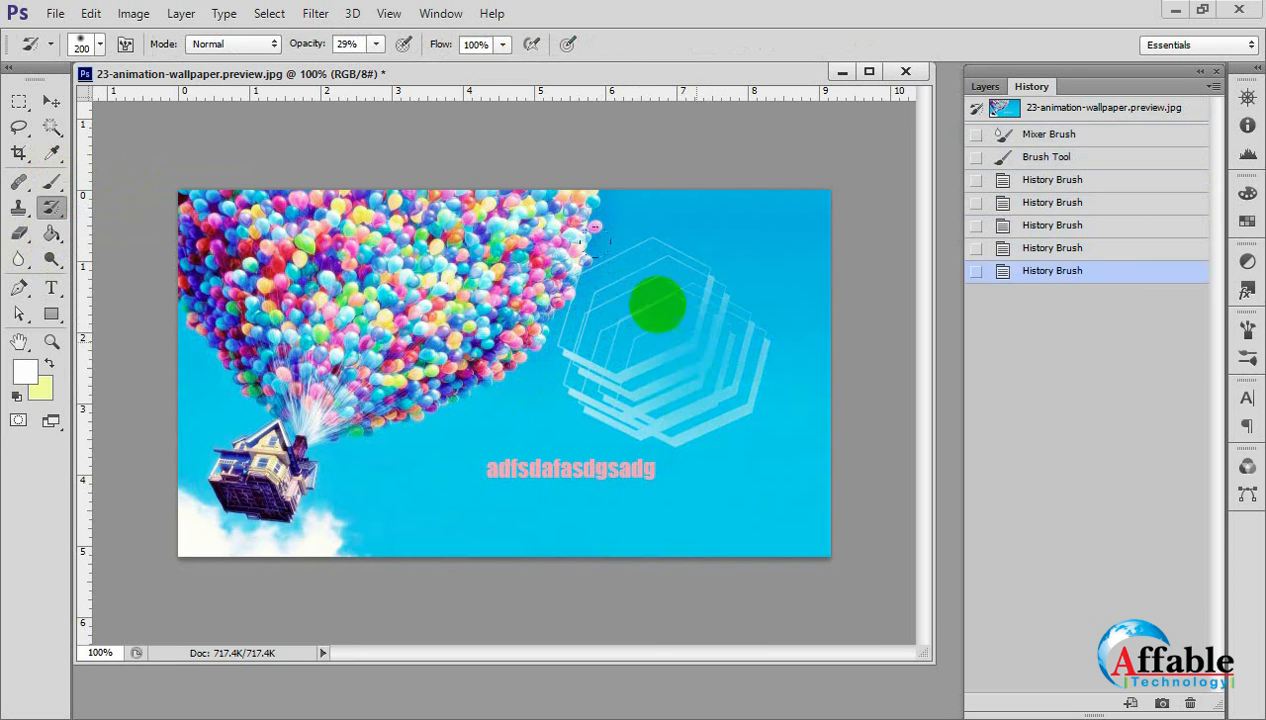
{"action": "left_click", "coordinate": [614, 299]}
{"action": "left_click", "coordinate": [632, 374]}
{"action": "left_click", "coordinate": [659, 387]}
{"action": "left_click", "coordinate": [668, 315]}
{"action": "left_click", "coordinate": [585, 295]}
{"action": "left_click", "coordinate": [651, 408]}
{"action": "left_click", "coordinate": [674, 392]}
{"action": "left_click", "coordinate": [699, 323]}
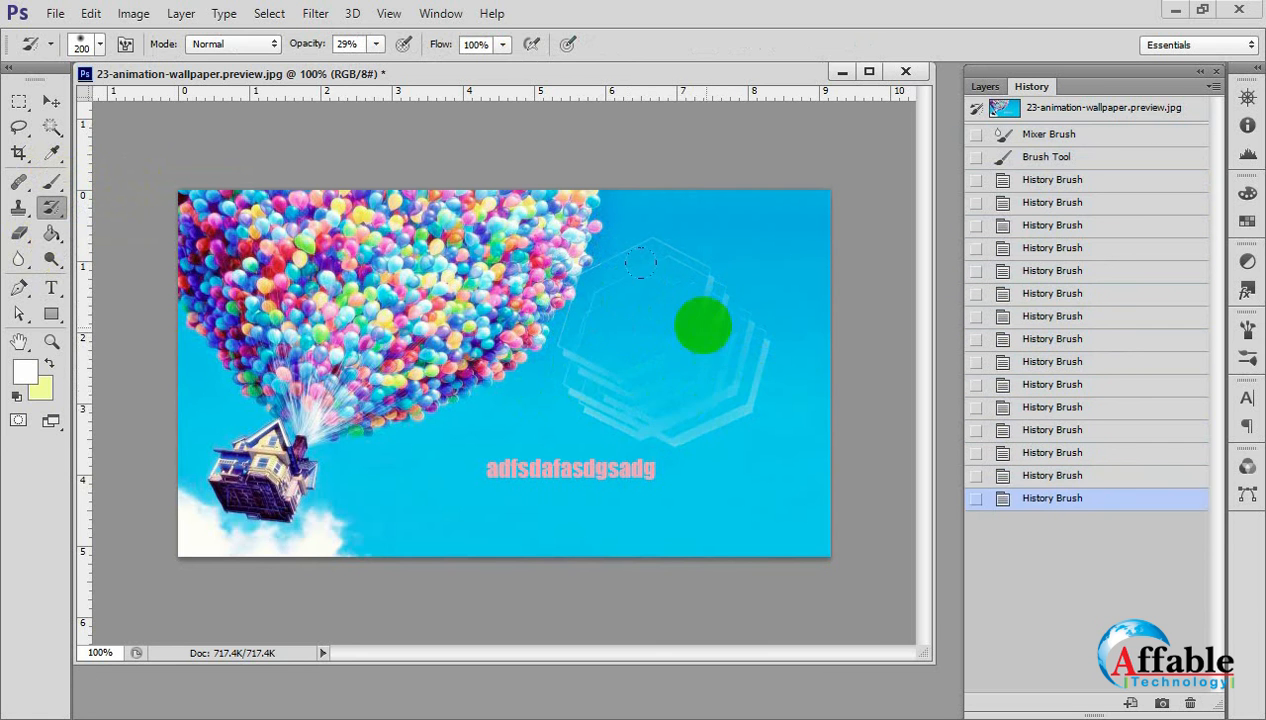
{"action": "left_click", "coordinate": [607, 347]}
{"action": "left_click", "coordinate": [646, 441]}
{"action": "left_click", "coordinate": [608, 424]}
{"action": "left_click", "coordinate": [585, 392]}
{"action": "left_click", "coordinate": [616, 312]}
{"action": "left_click", "coordinate": [694, 274]}
{"action": "left_click", "coordinate": [758, 338]}
{"action": "left_click", "coordinate": [740, 402]}
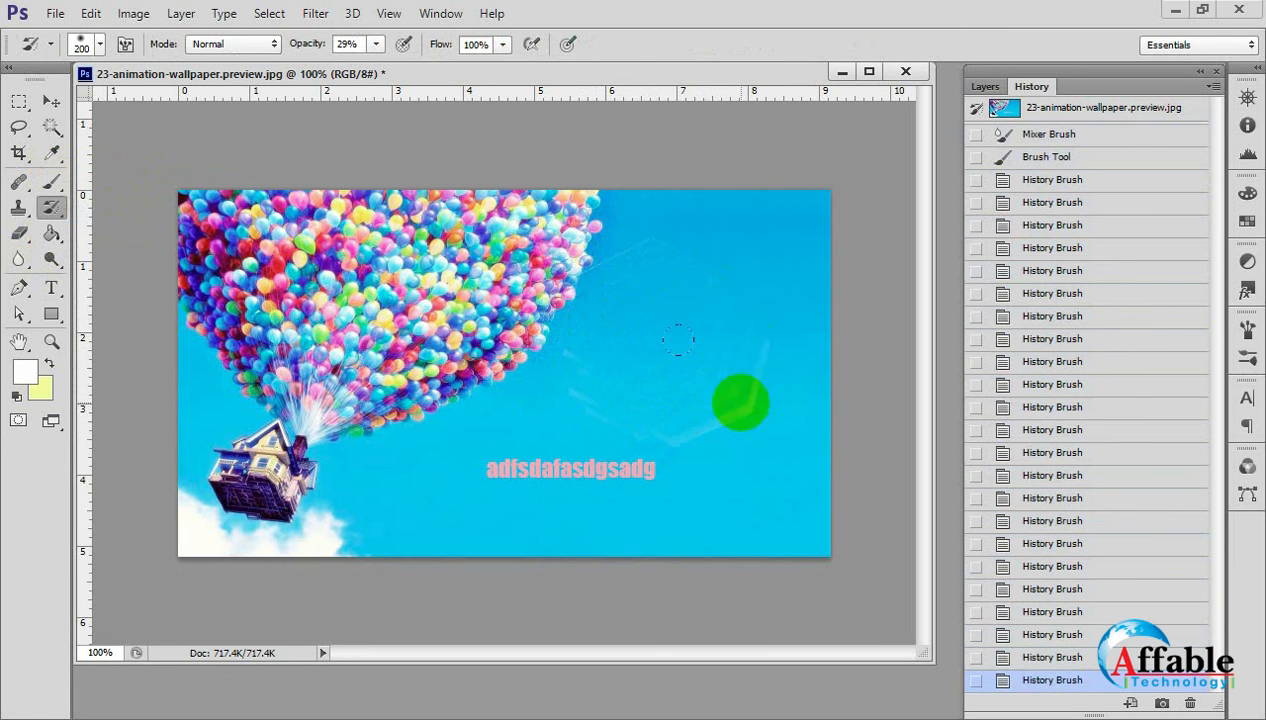
{"action": "left_click", "coordinate": [697, 429]}
{"action": "left_click", "coordinate": [746, 394]}
{"action": "left_click", "coordinate": [724, 313]}
{"action": "left_click", "coordinate": [566, 349]}
{"action": "left_click", "coordinate": [707, 376]}
{"action": "left_click", "coordinate": [614, 313]}
{"action": "left_click", "coordinate": [688, 343]}
{"action": "left_click", "coordinate": [669, 301]}
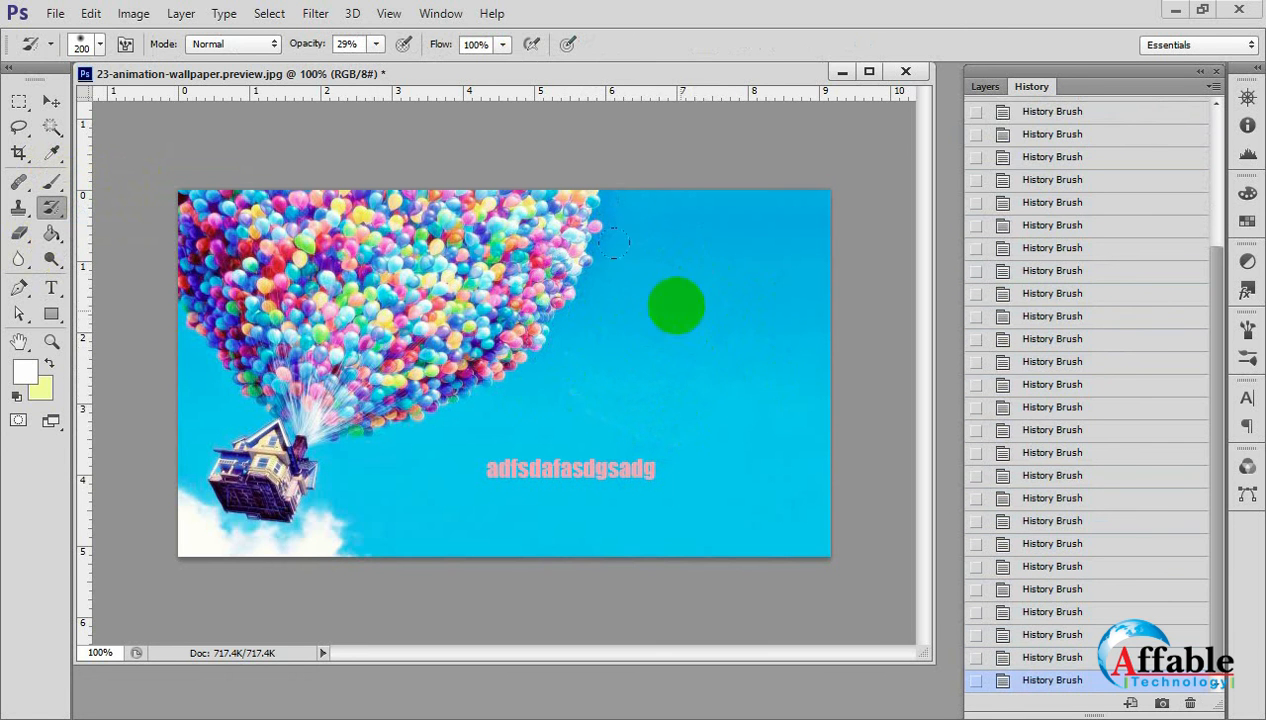
Set the History Brush opacity to 100% and revert the image to its original history snapshot.
{"action": "left_click_drag", "start_coordinate": [380, 47], "coordinate": [579, 99]}
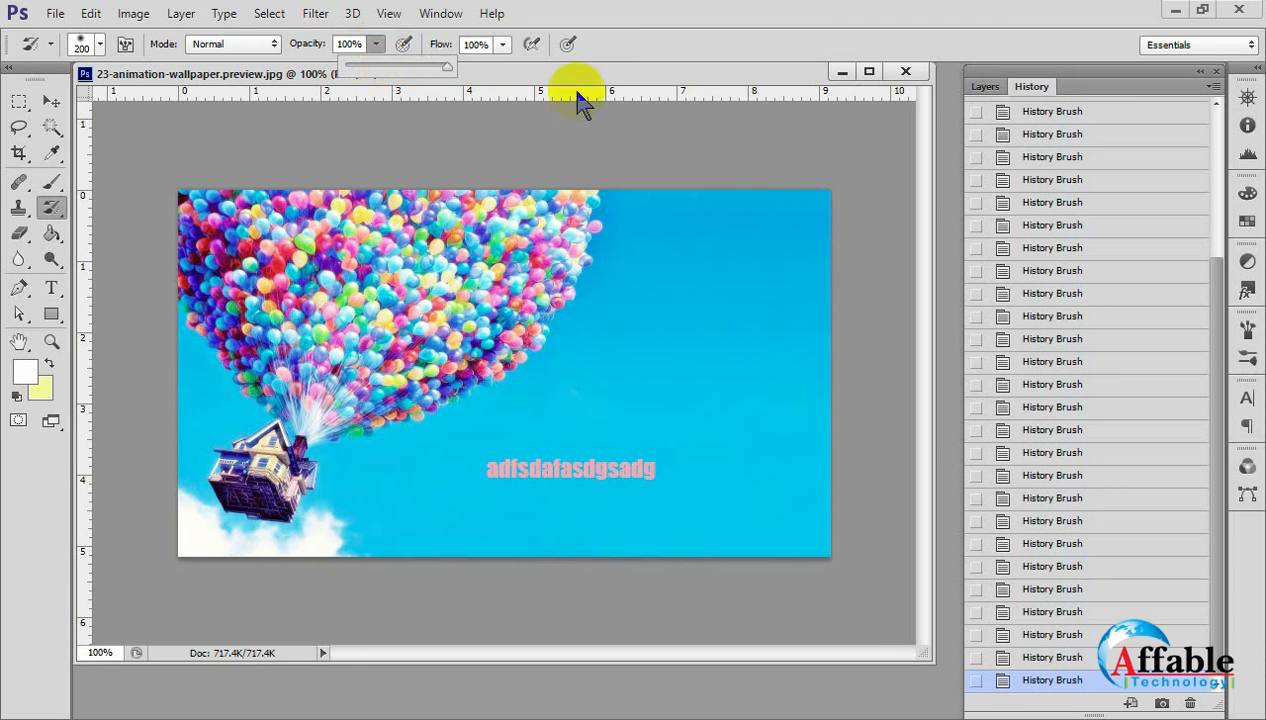
{"action": "scroll", "coordinate": [1091, 117], "scroll_direction": "up", "scroll_amount": 5}
{"action": "left_click", "coordinate": [1088, 108]}
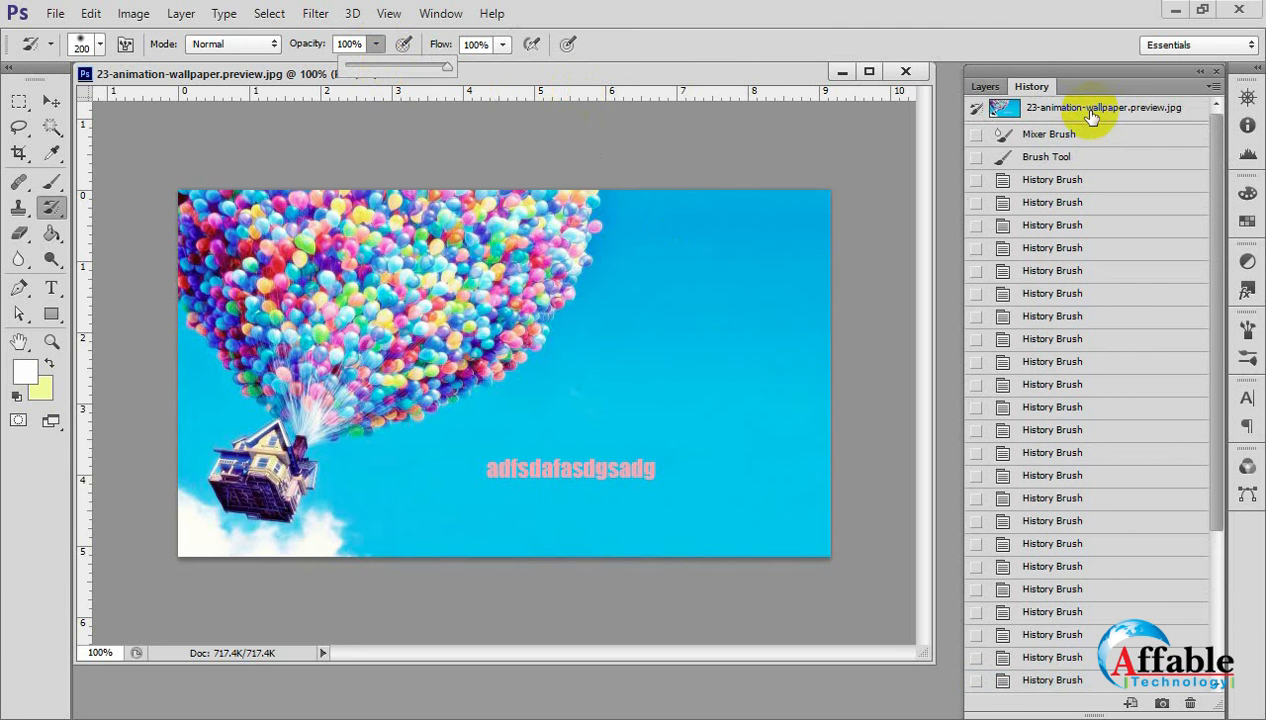
Select the Brush Tool and choose the 74 px leaf-shaped brush preset.
{"action": "left_click", "coordinate": [51, 181]}
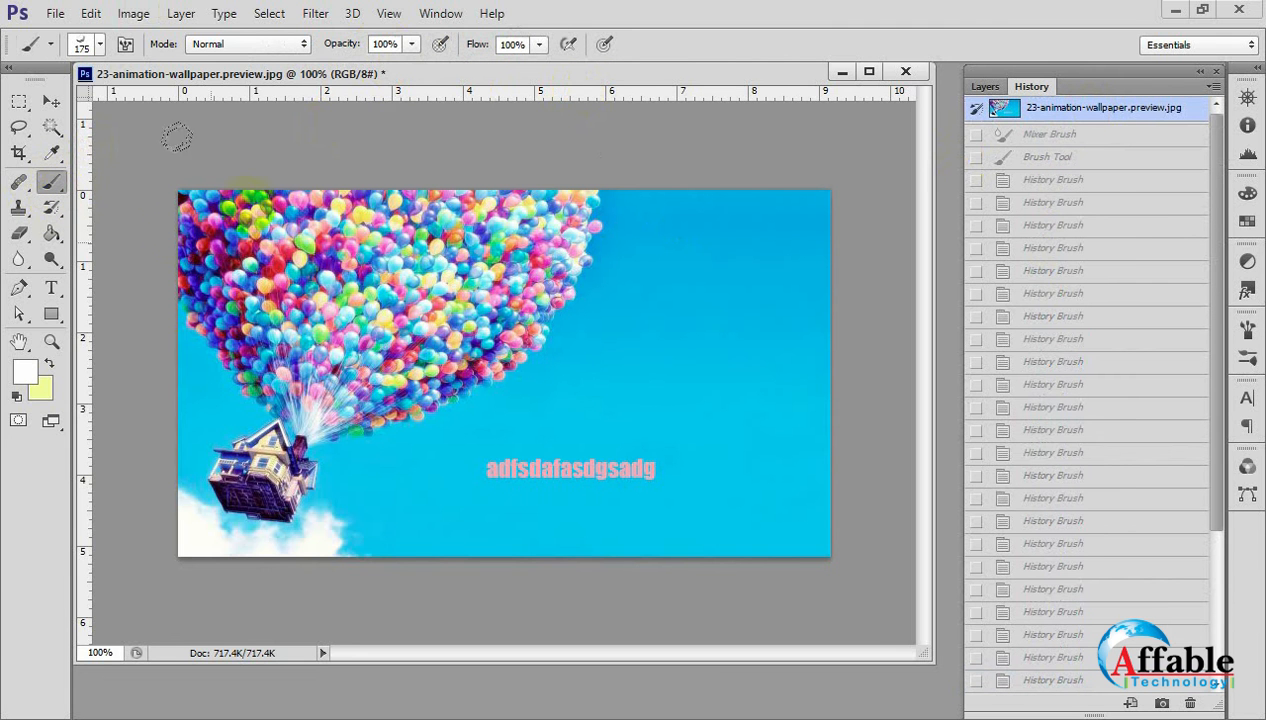
{"action": "left_click", "coordinate": [99, 44]}
{"action": "scroll", "coordinate": [178, 232], "scroll_direction": "down", "scroll_amount": 5}
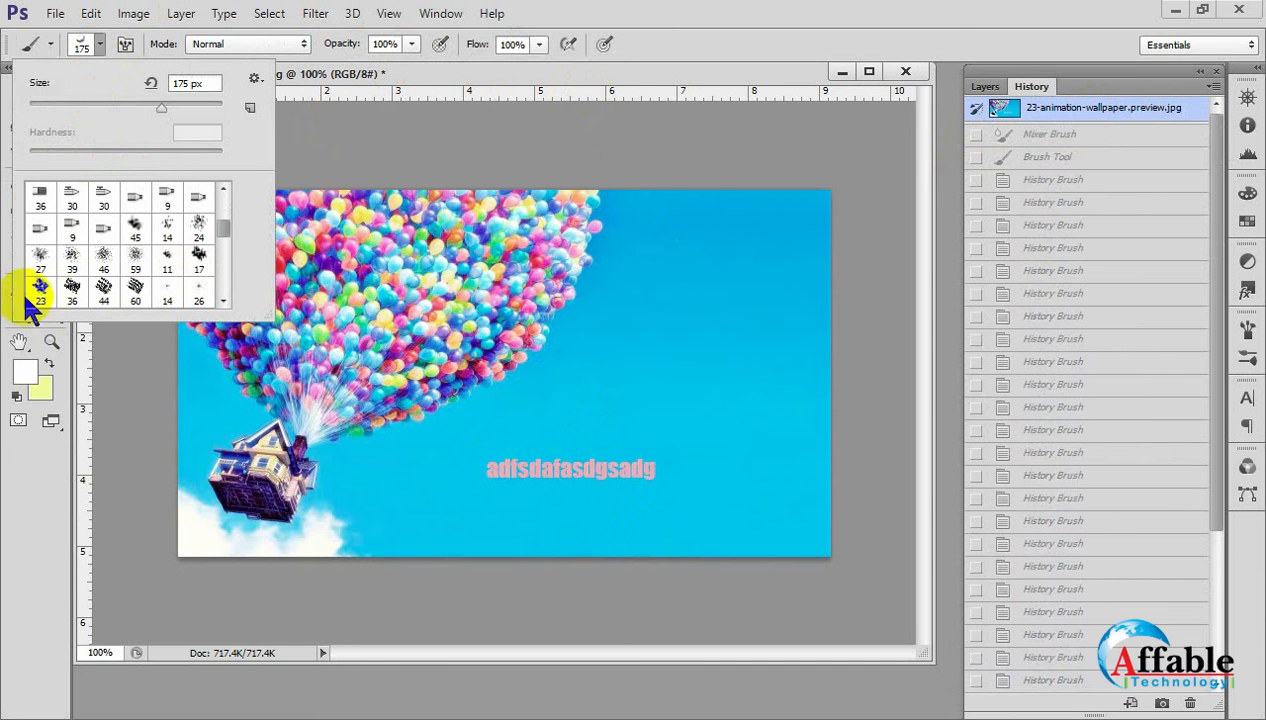
{"action": "scroll", "coordinate": [45, 262], "scroll_direction": "up", "scroll_amount": 1}
{"action": "scroll", "coordinate": [47, 256], "scroll_direction": "down", "scroll_amount": 1}
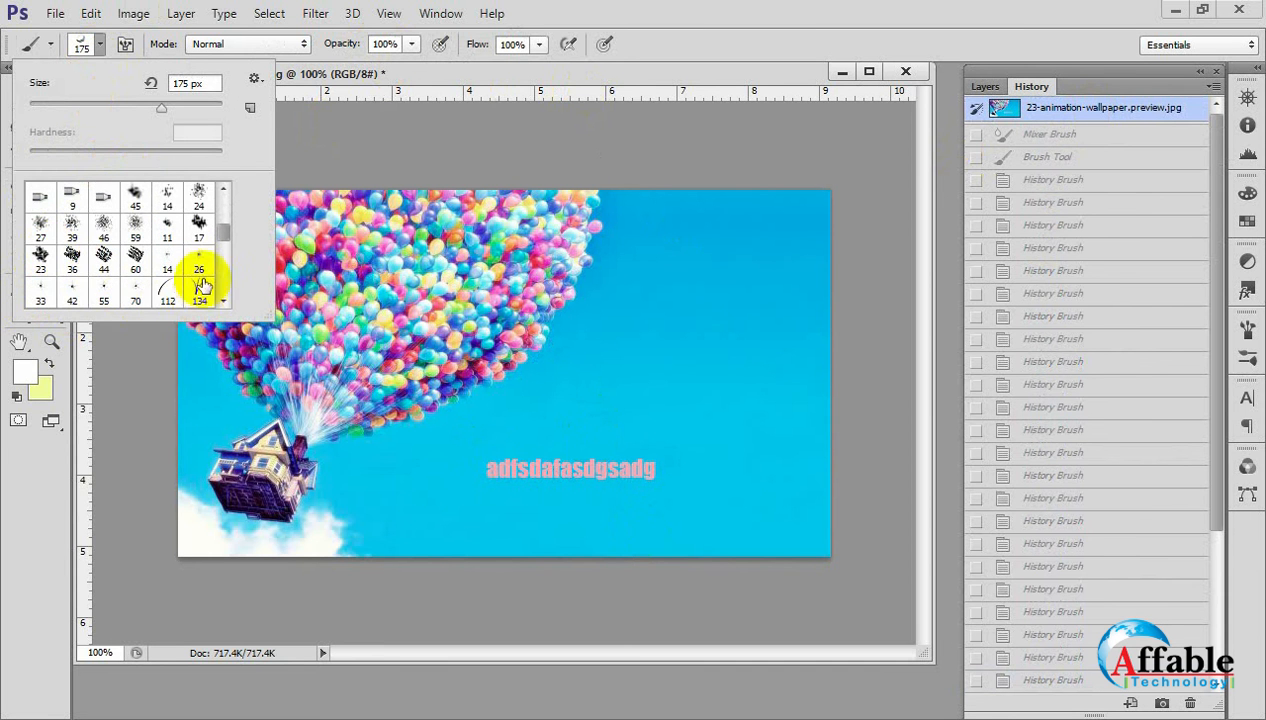
{"action": "scroll", "coordinate": [165, 292], "scroll_direction": "down", "scroll_amount": 2}
{"action": "left_click", "coordinate": [40, 278]}
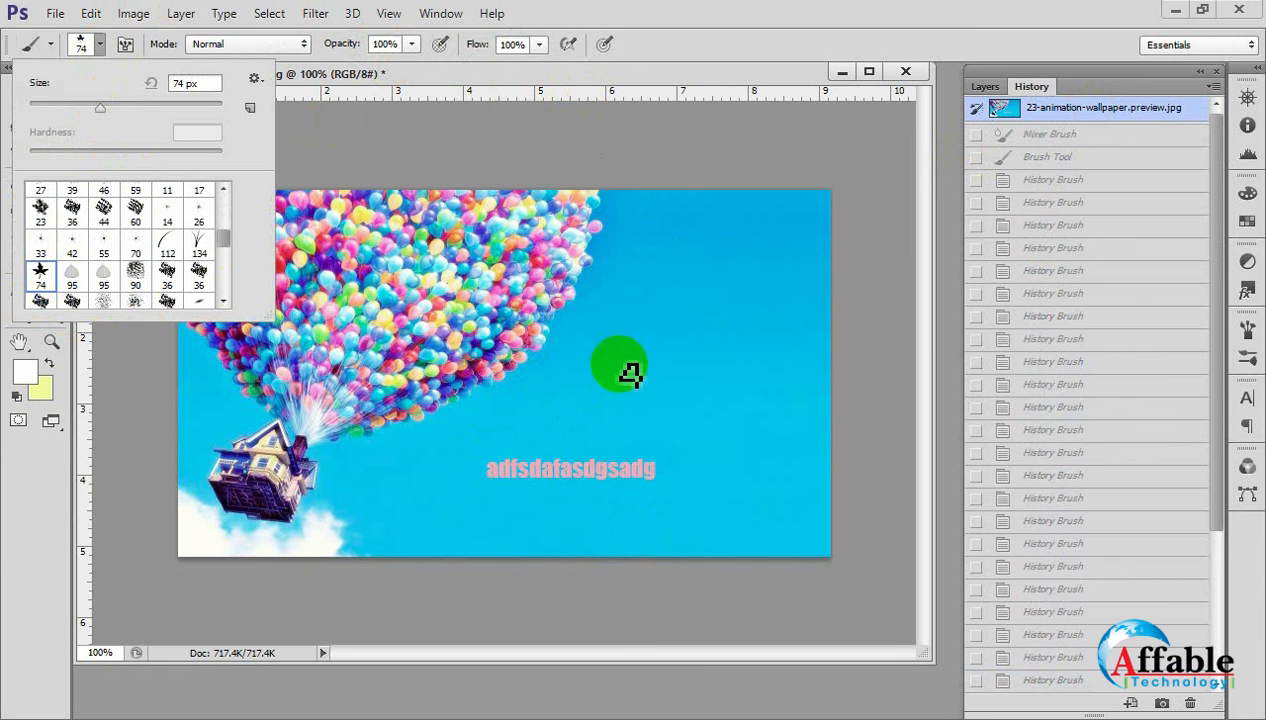
{"action": "left_click", "coordinate": [88, 44]}
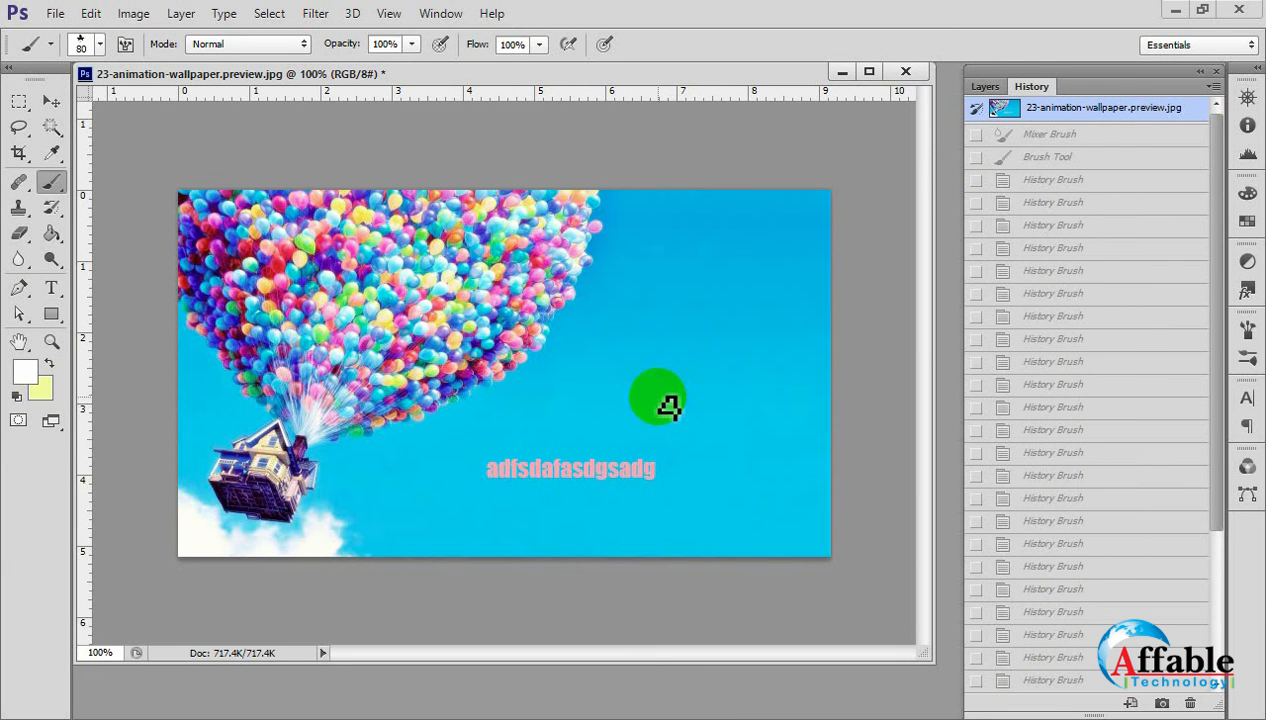
Enlarge the leaf brush to 900 px and paint scattered white leaves over the balloons and sky, undoing an unwanted stroke.
{"action": "key", "text": "bracketright"}
{"action": "key", "text": "bracketright"}
{"action": "key", "text": "bracketright"}
{"action": "key", "text": "bracketright"}
{"action": "key", "text": "bracketright"}
{"action": "key", "text": "bracketright"}
{"action": "key", "text": "bracketright"}
{"action": "key", "text": "bracketright"}
{"action": "key", "text": "bracketright"}
{"action": "key", "text": "bracketright"}
{"action": "key", "text": "bracketright"}
{"action": "key", "text": "bracketright"}
{"action": "key", "text": "bracketright"}
{"action": "key", "text": "bracketright"}
{"action": "mouse_move", "coordinate": [667, 381]}
{"action": "left_mouse_down"}
{"action": "mouse_move", "coordinate": [678, 362]}
{"action": "mouse_move", "coordinate": [480, 450]}
{"action": "mouse_move", "coordinate": [490, 462]}
{"action": "left_mouse_up"}
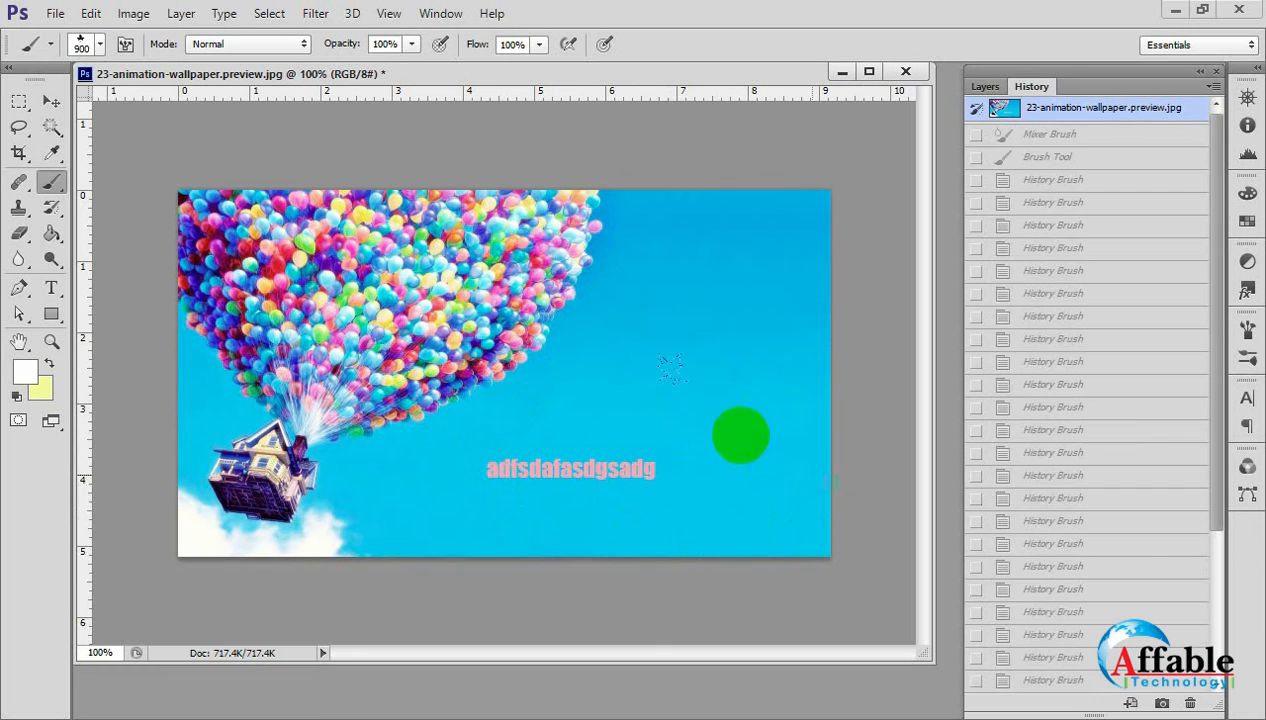
{"action": "left_click", "coordinate": [725, 432]}
{"action": "mouse_move", "coordinate": [723, 438]}
{"action": "left_mouse_down"}
{"action": "mouse_move", "coordinate": [633, 492]}
{"action": "mouse_move", "coordinate": [616, 475]}
{"action": "mouse_move", "coordinate": [515, 476]}
{"action": "left_mouse_up"}
{"action": "key", "text": "ctrl+z"}
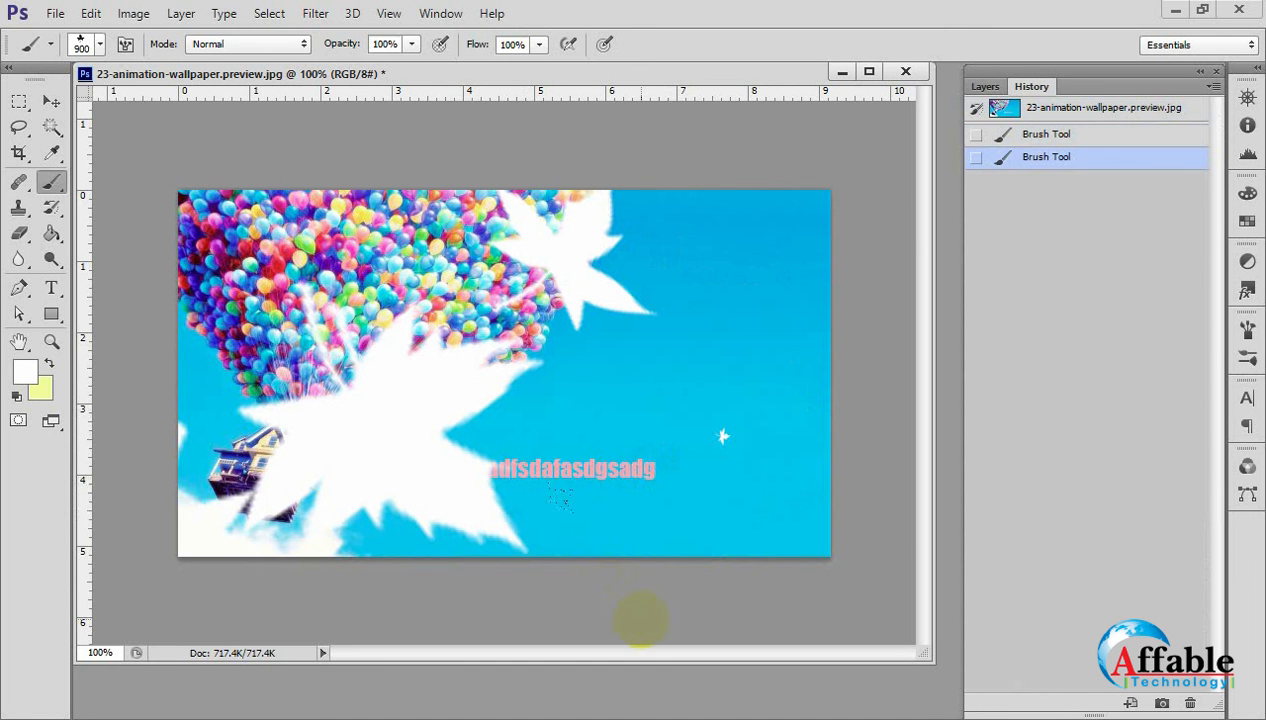
Switch to the Move Tool and examine the small and large painted white leaves up close.
{"action": "left_click", "coordinate": [51, 101]}
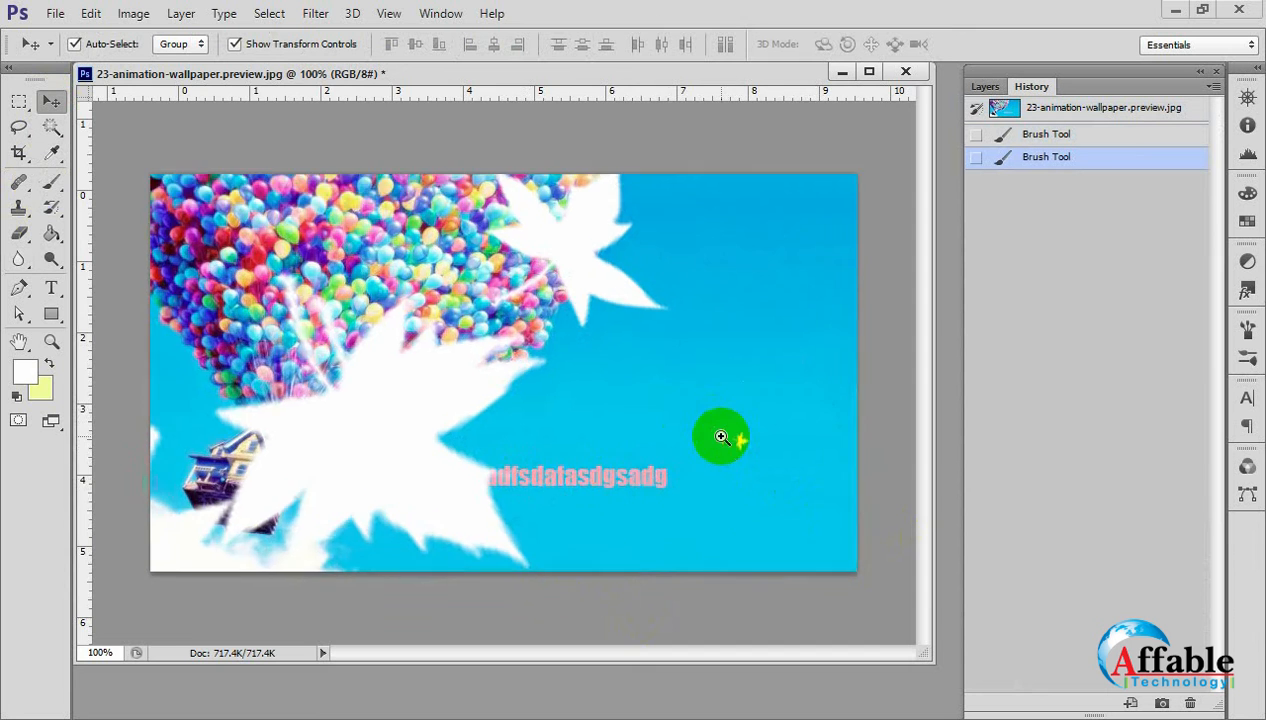
{"action": "scroll", "coordinate": [722, 437], "scroll_direction": "up", "scroll_amount": 2}
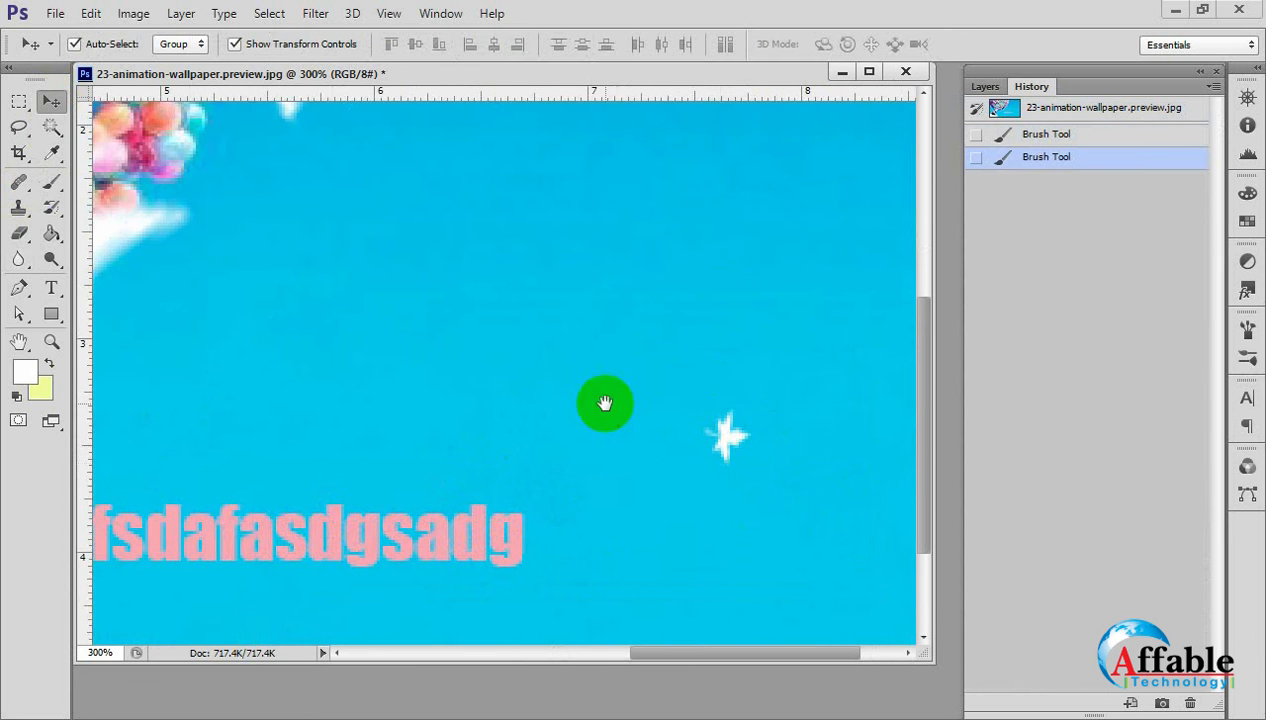
{"action": "scroll", "coordinate": [605, 403], "scroll_direction": "down", "scroll_amount": 2}
{"action": "scroll", "coordinate": [590, 262], "scroll_direction": "up", "scroll_amount": 1}
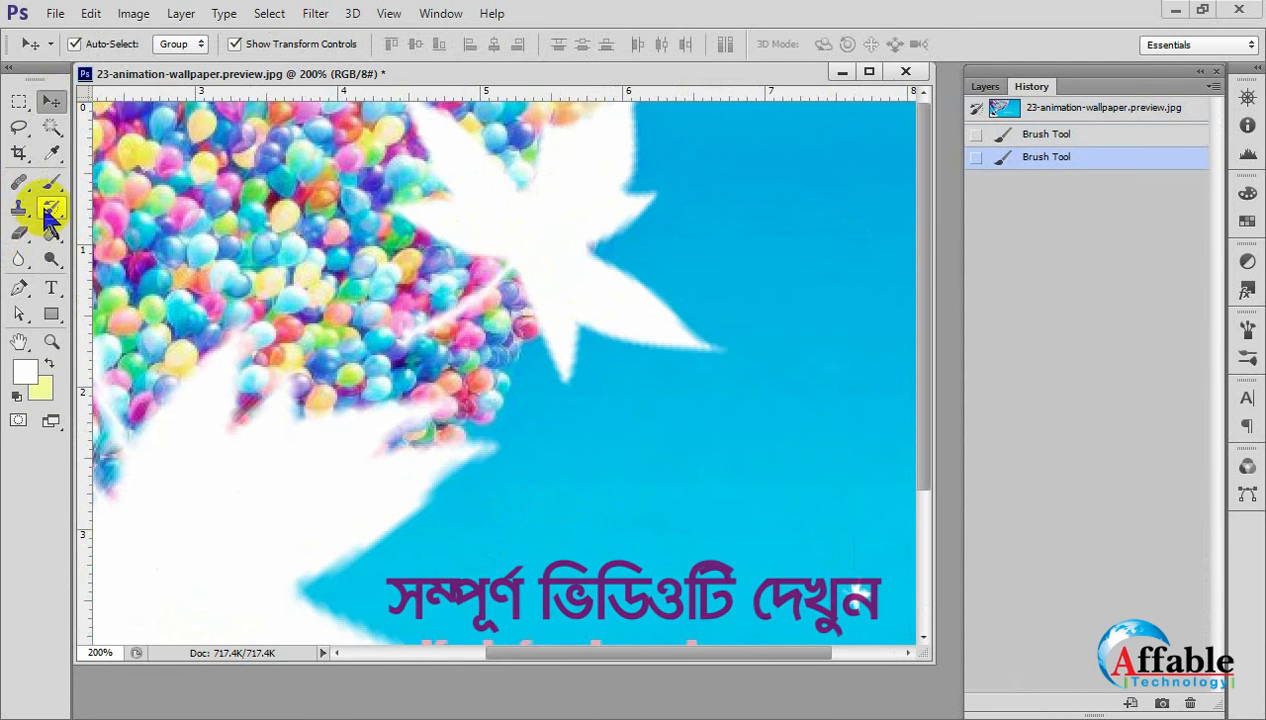
Paint with the History Brush at 100% opacity over the white leaf on the upper balloons and sky to restore the original image there.
{"action": "mouse_move", "coordinate": [47, 222]}
{"action": "left_mouse_down"}
{"action": "mouse_move", "coordinate": [130, 231]}
{"action": "mouse_move", "coordinate": [122, 203]}
{"action": "left_mouse_up"}
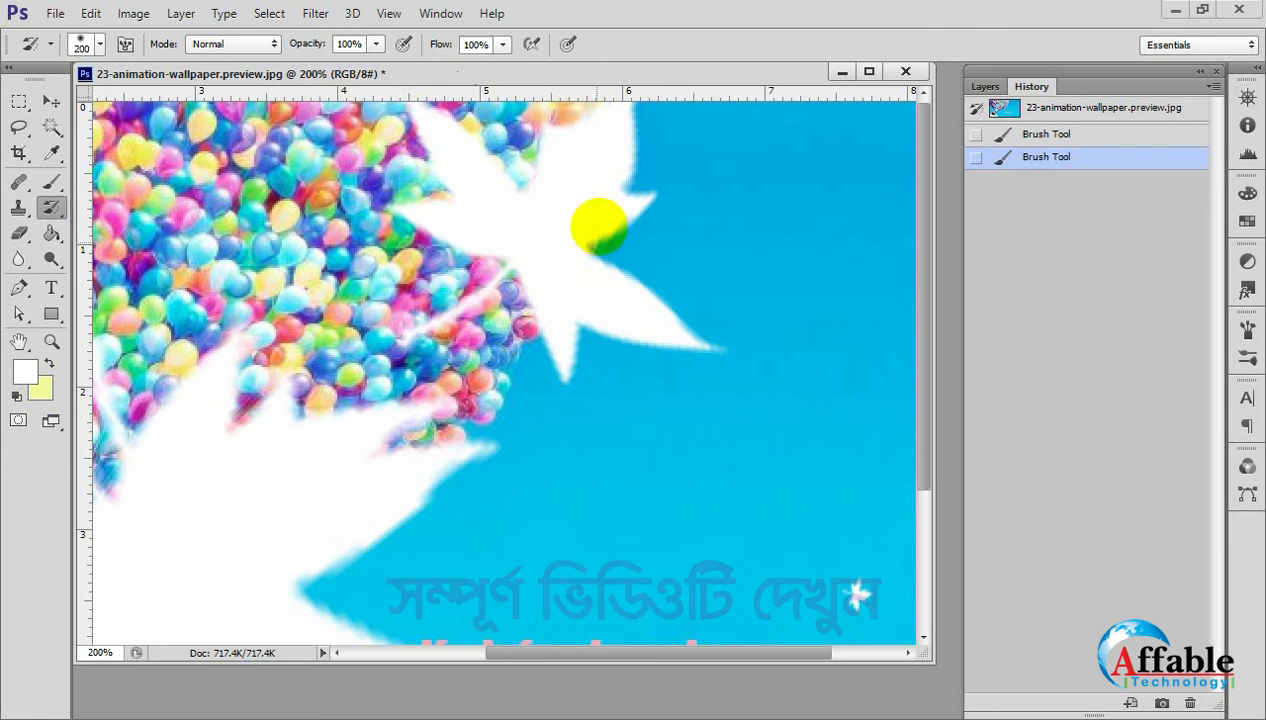
{"action": "left_click", "coordinate": [577, 214]}
{"action": "left_click", "coordinate": [608, 250]}
{"action": "left_click", "coordinate": [655, 289]}
{"action": "left_click", "coordinate": [472, 182]}
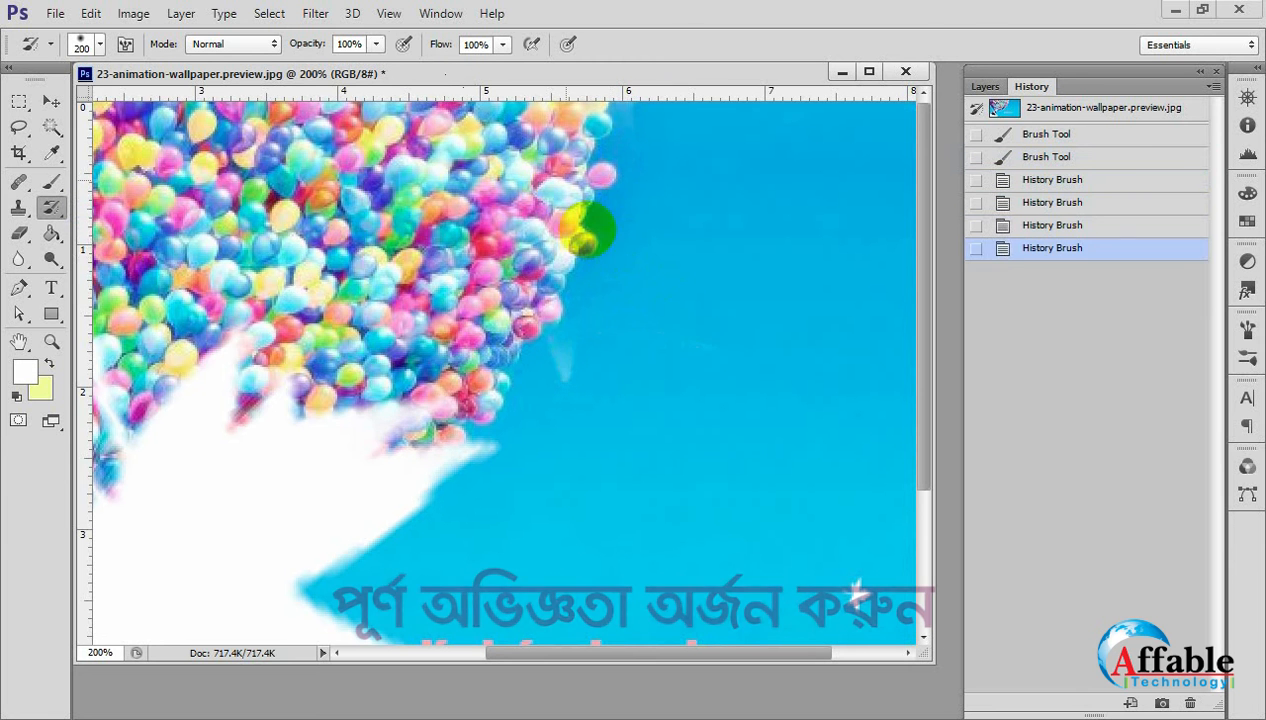
{"action": "left_click", "coordinate": [587, 230]}
{"action": "left_click", "coordinate": [656, 303]}
{"action": "left_click", "coordinate": [656, 303]}
{"action": "left_click", "coordinate": [656, 164]}
{"action": "left_click", "coordinate": [656, 303]}
{"action": "left_click", "coordinate": [656, 303], "text": "alt"}
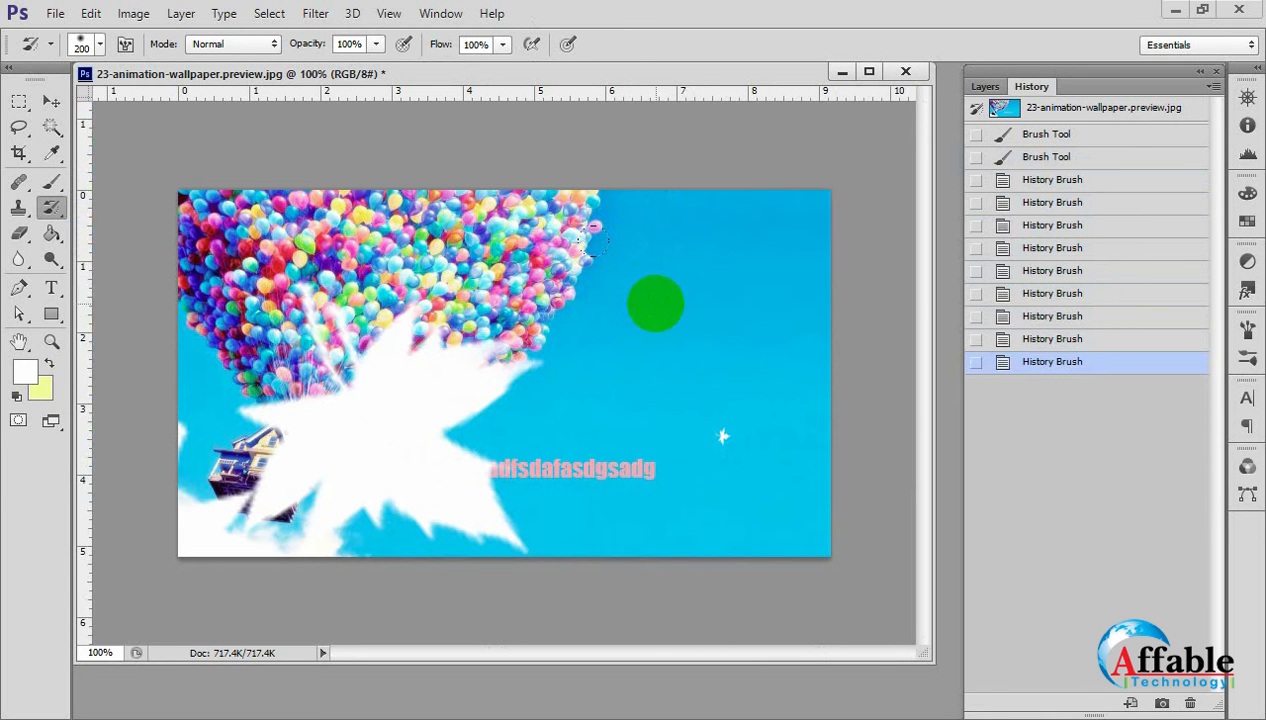
Switch to the Move Tool and revert the balloon image to its original history snapshot.
{"action": "left_click", "coordinate": [51, 101]}
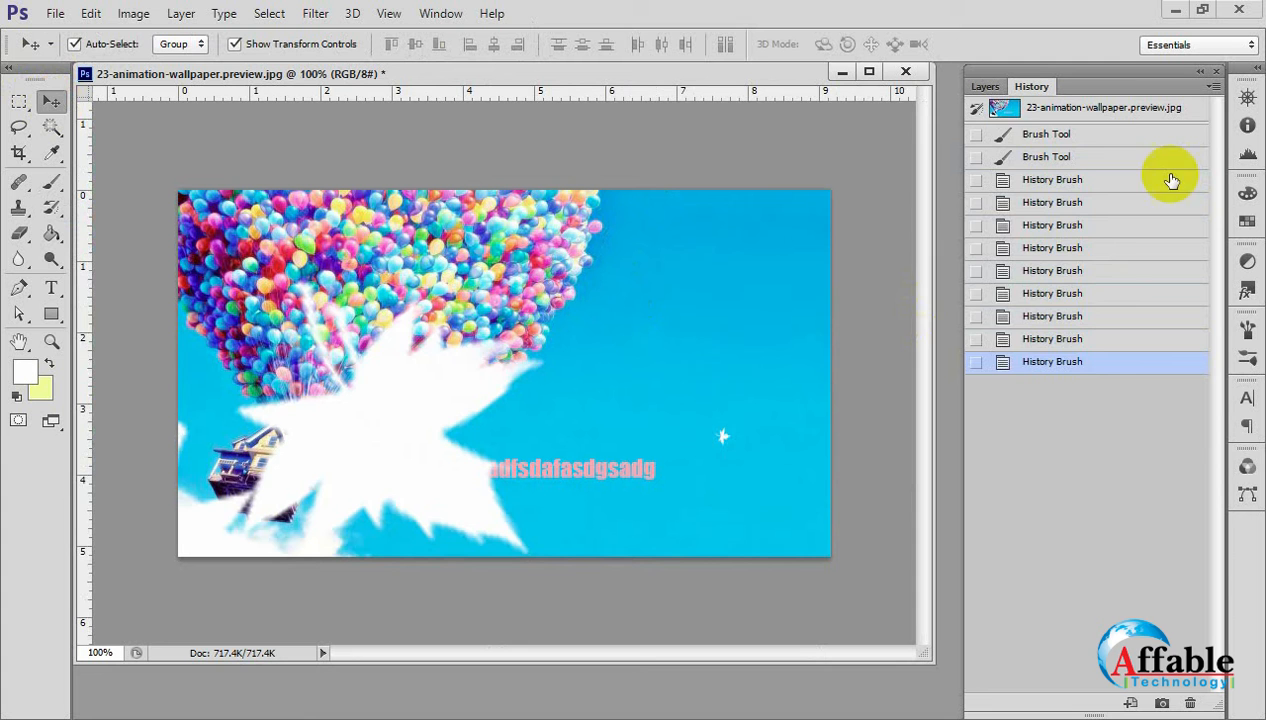
{"action": "left_click", "coordinate": [1012, 118]}
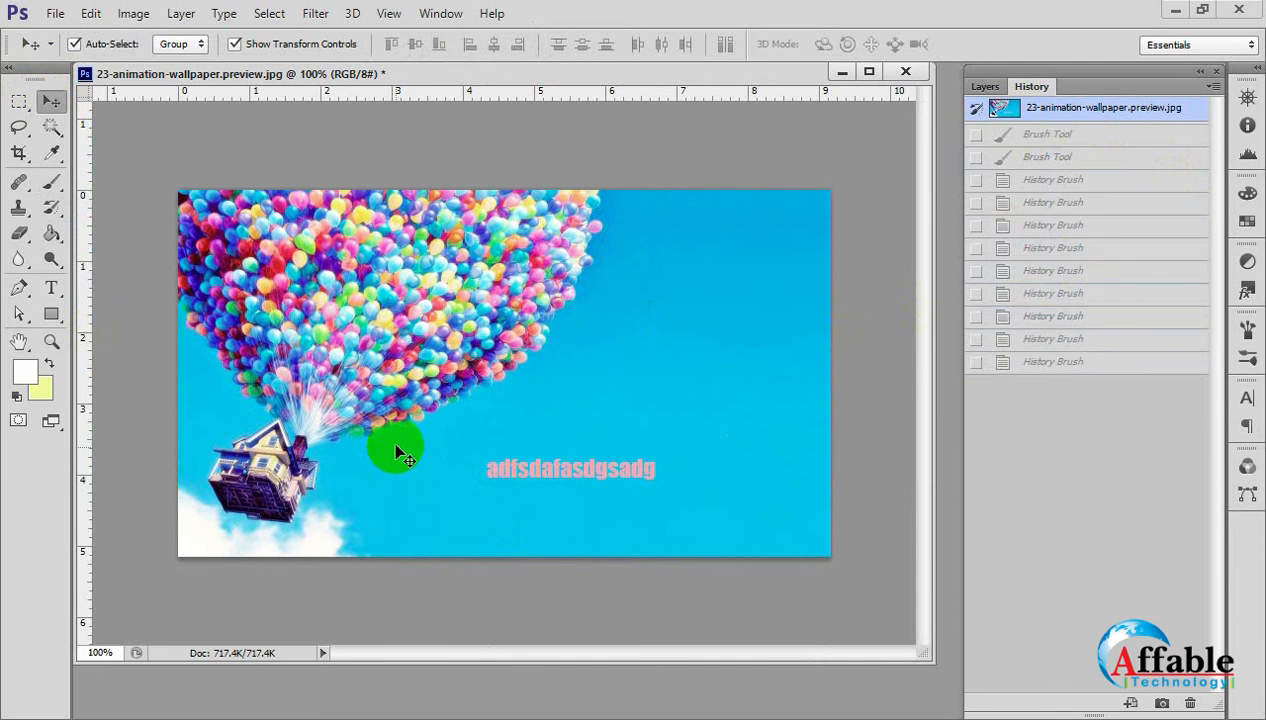
{"action": "left_click_drag", "start_coordinate": [18, 258], "coordinate": [97, 264]}
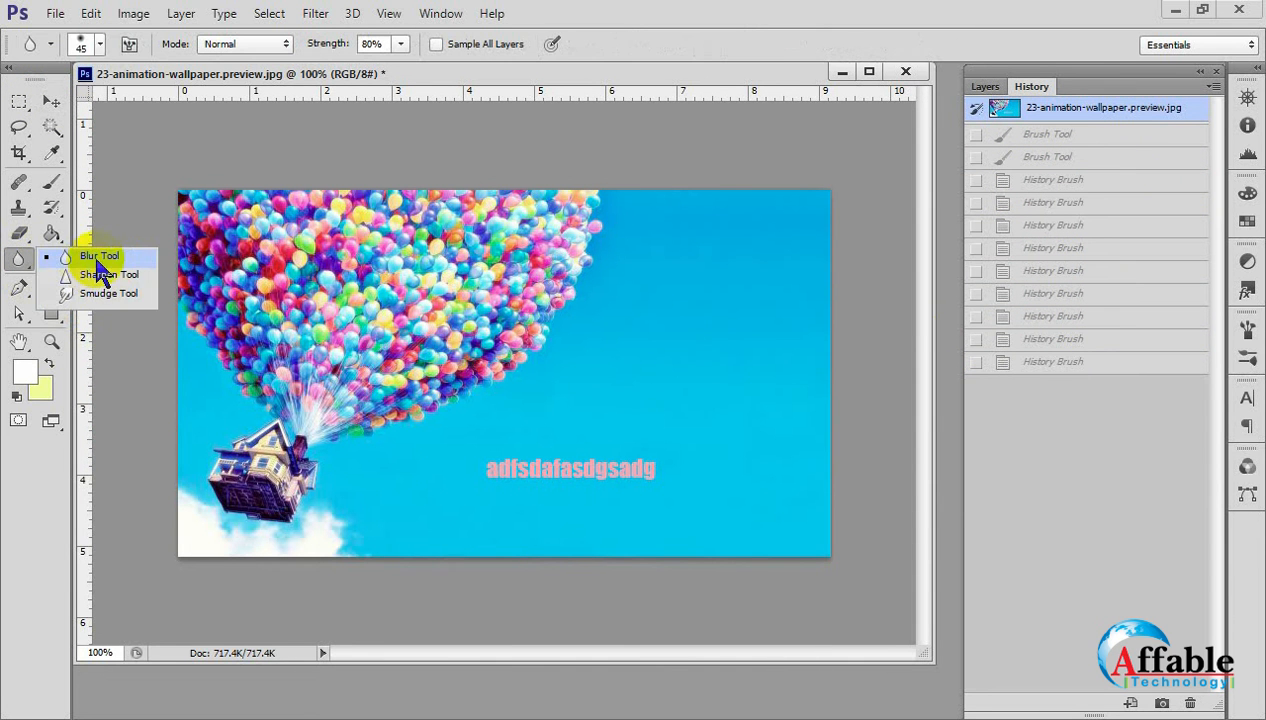
{"action": "left_click", "coordinate": [104, 256]}
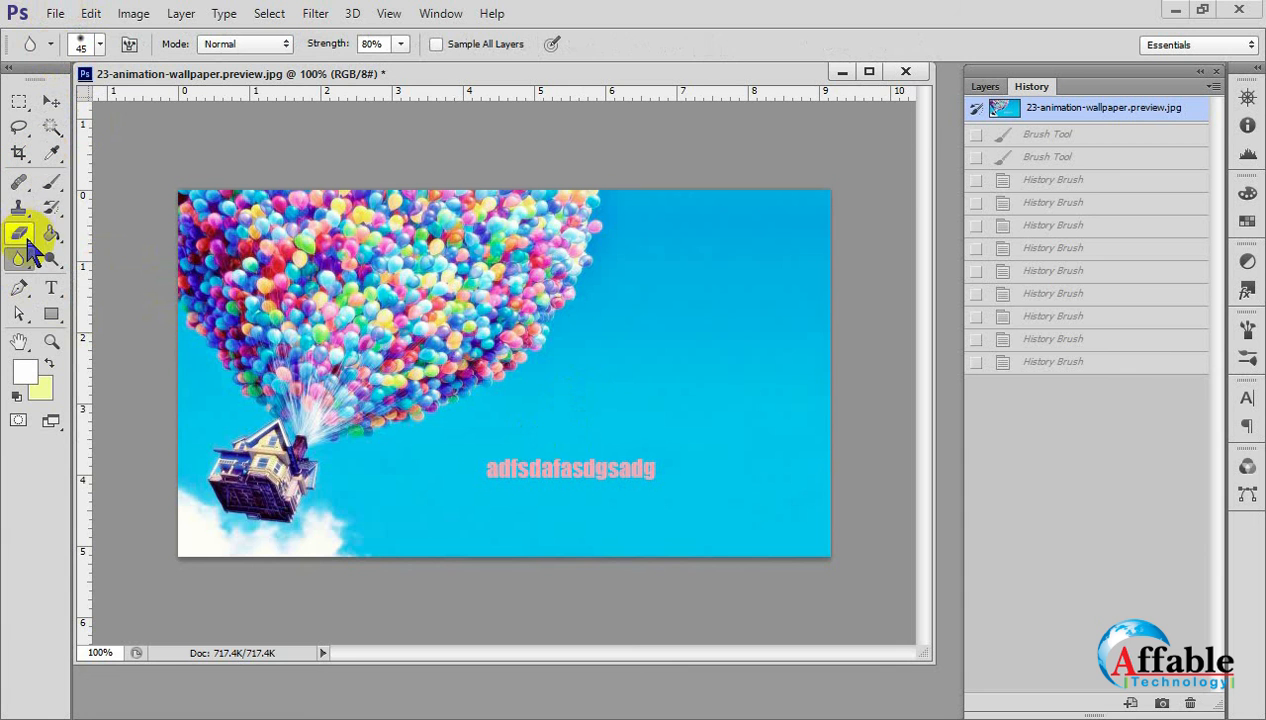
{"action": "mouse_move", "coordinate": [27, 240]}
{"action": "left_mouse_down"}
{"action": "mouse_move", "coordinate": [85, 268]}
{"action": "mouse_move", "coordinate": [90, 232]}
{"action": "mouse_move", "coordinate": [97, 240]}
{"action": "left_mouse_up"}
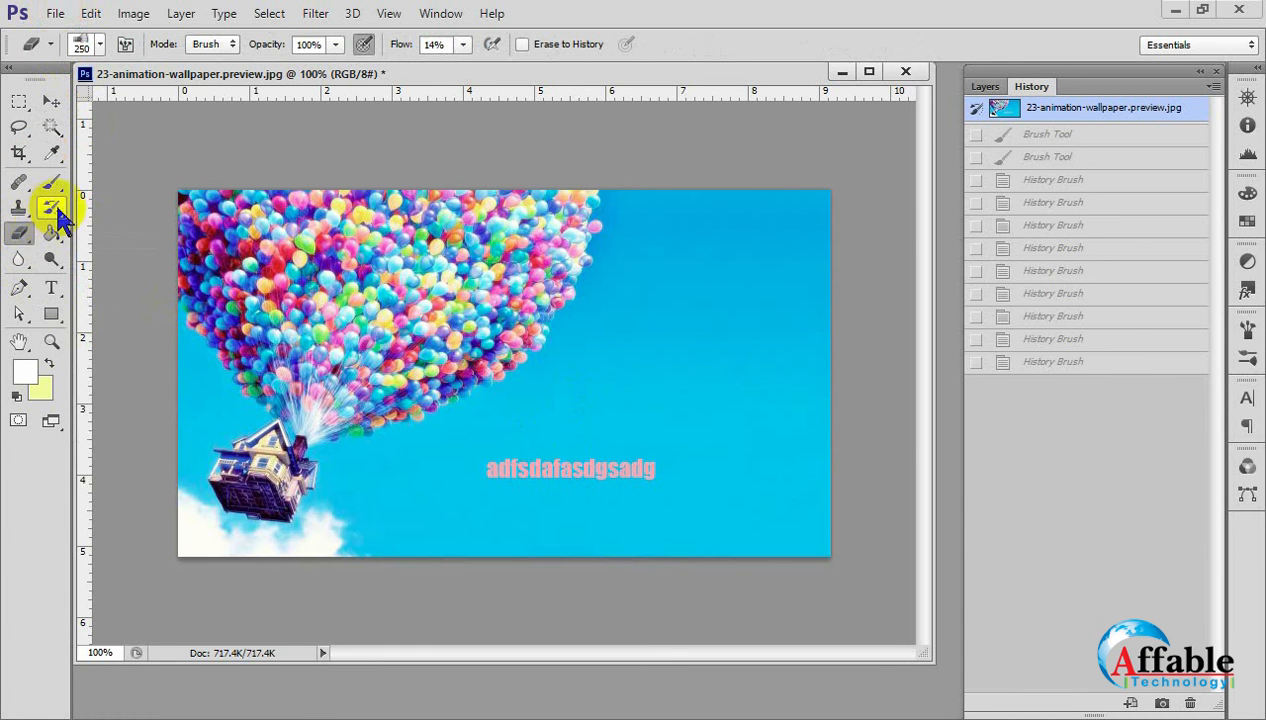
{"action": "mouse_move", "coordinate": [50, 207]}
{"action": "left_mouse_down"}
{"action": "mouse_move", "coordinate": [124, 263]}
{"action": "mouse_move", "coordinate": [113, 224]}
{"action": "left_mouse_up"}
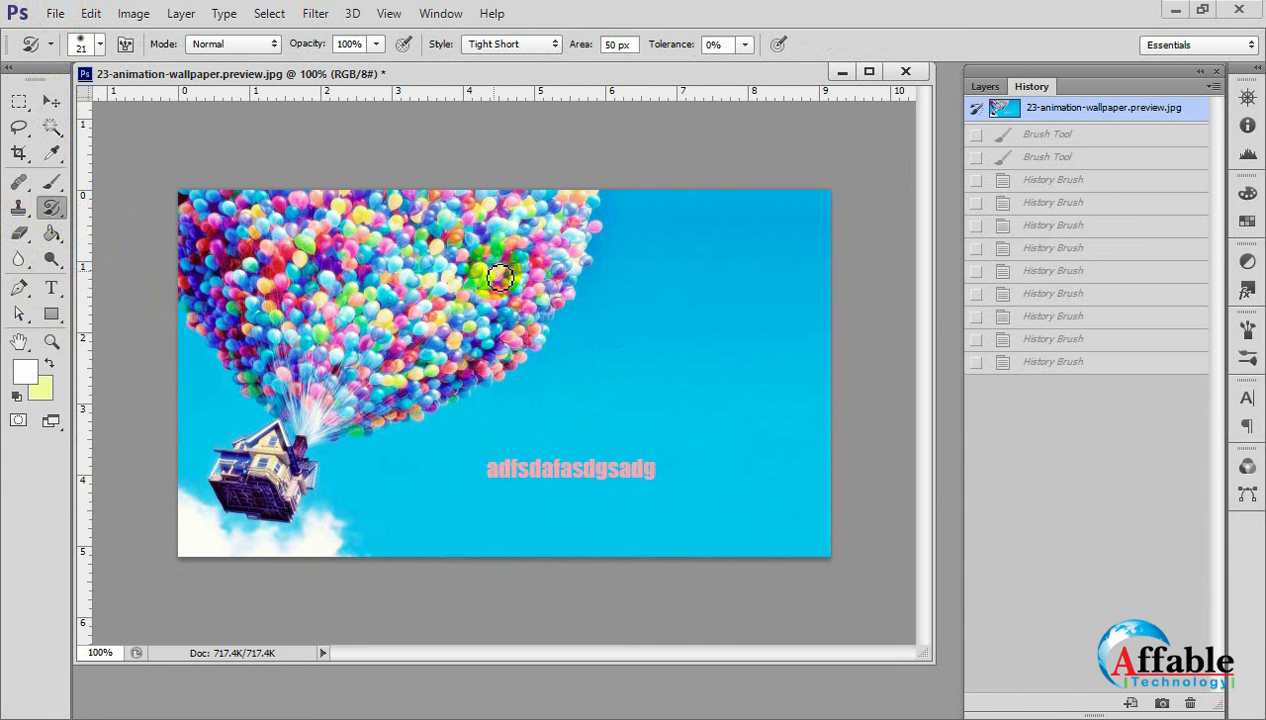
{"action": "left_click", "coordinate": [20, 235]}
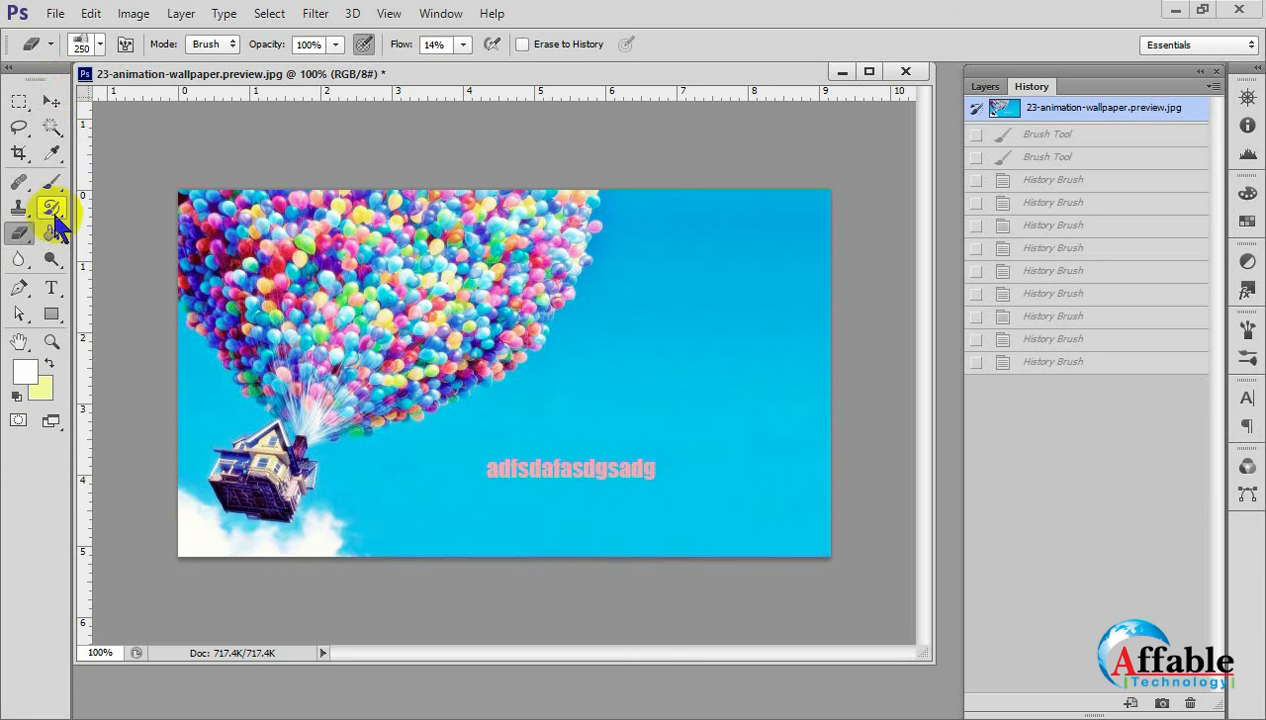
Start opening another image and browse from the Desktop into the GD (Batch R-2) folder.
{"action": "left_click", "coordinate": [55, 13]}
{"action": "left_click", "coordinate": [62, 53]}
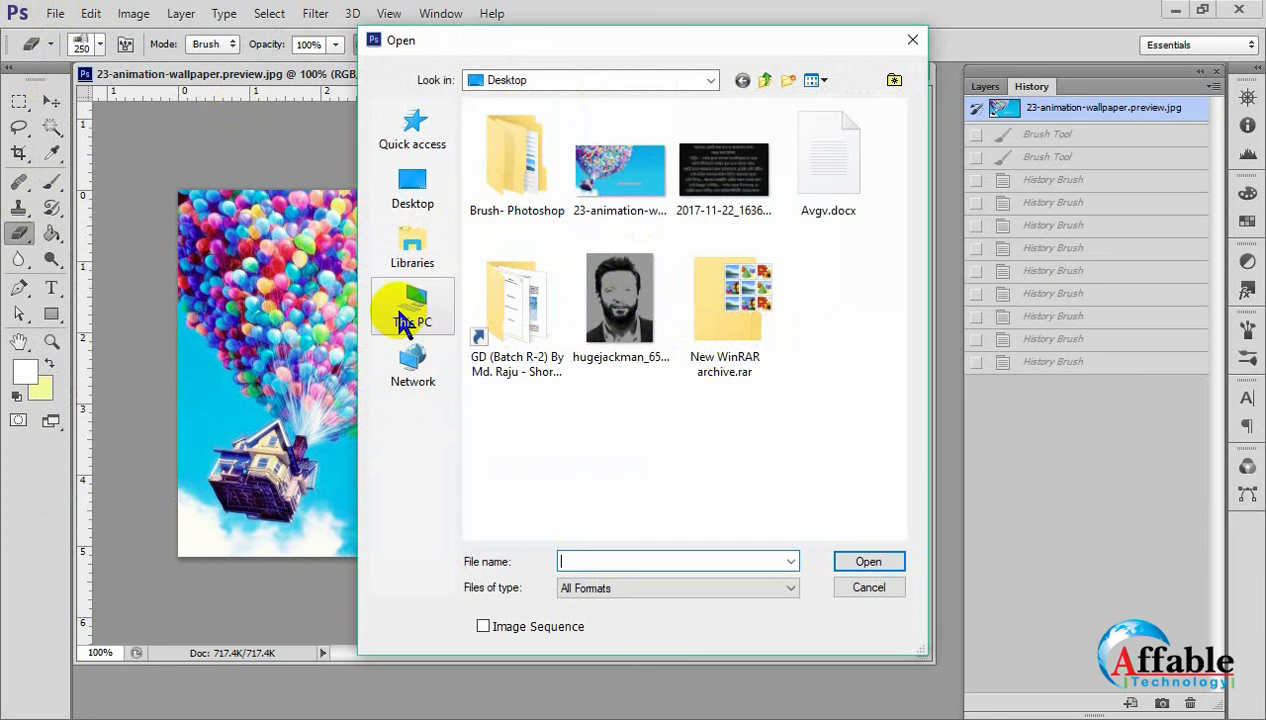
{"action": "left_click", "coordinate": [398, 195]}
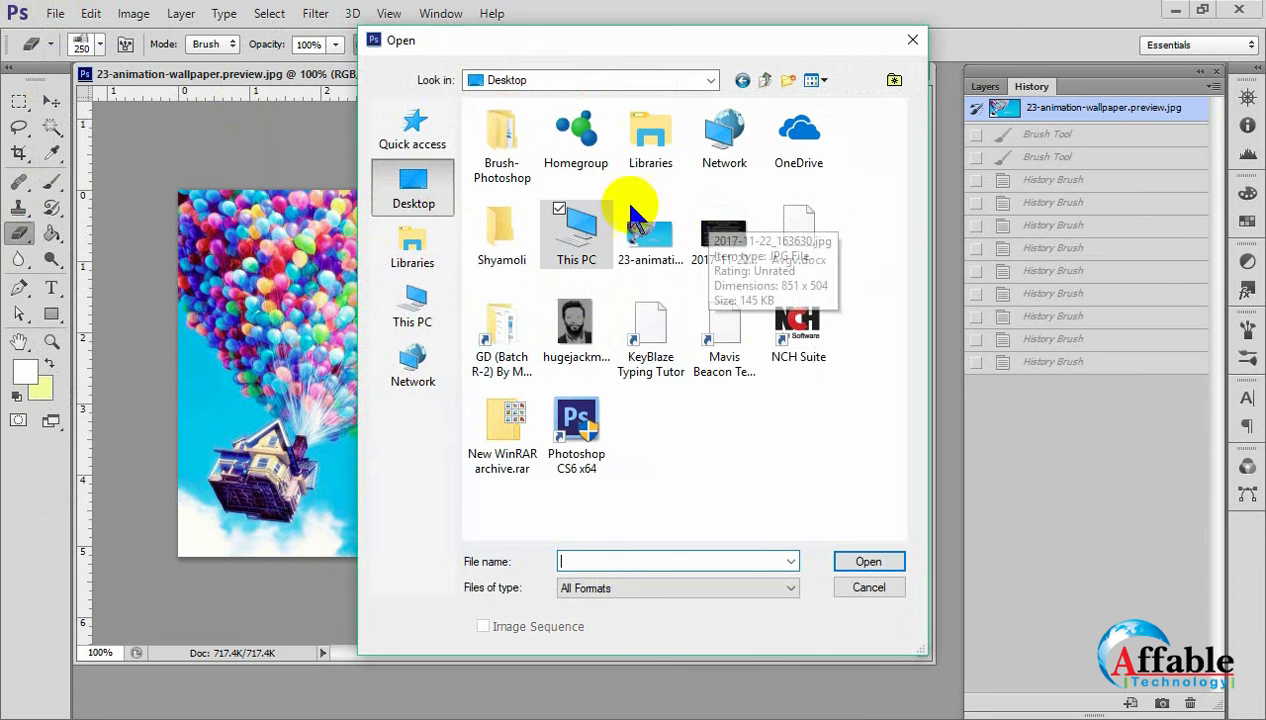
{"action": "double_click", "coordinate": [505, 370]}
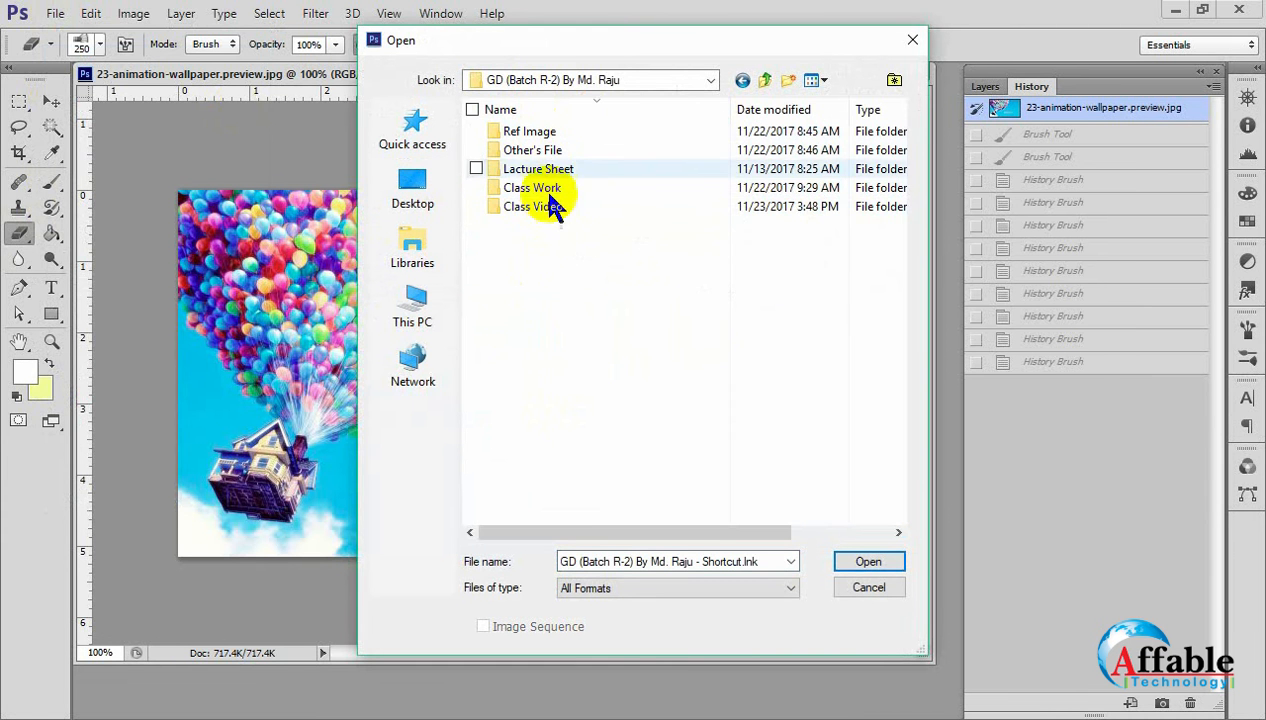
{"action": "left_click", "coordinate": [539, 195]}
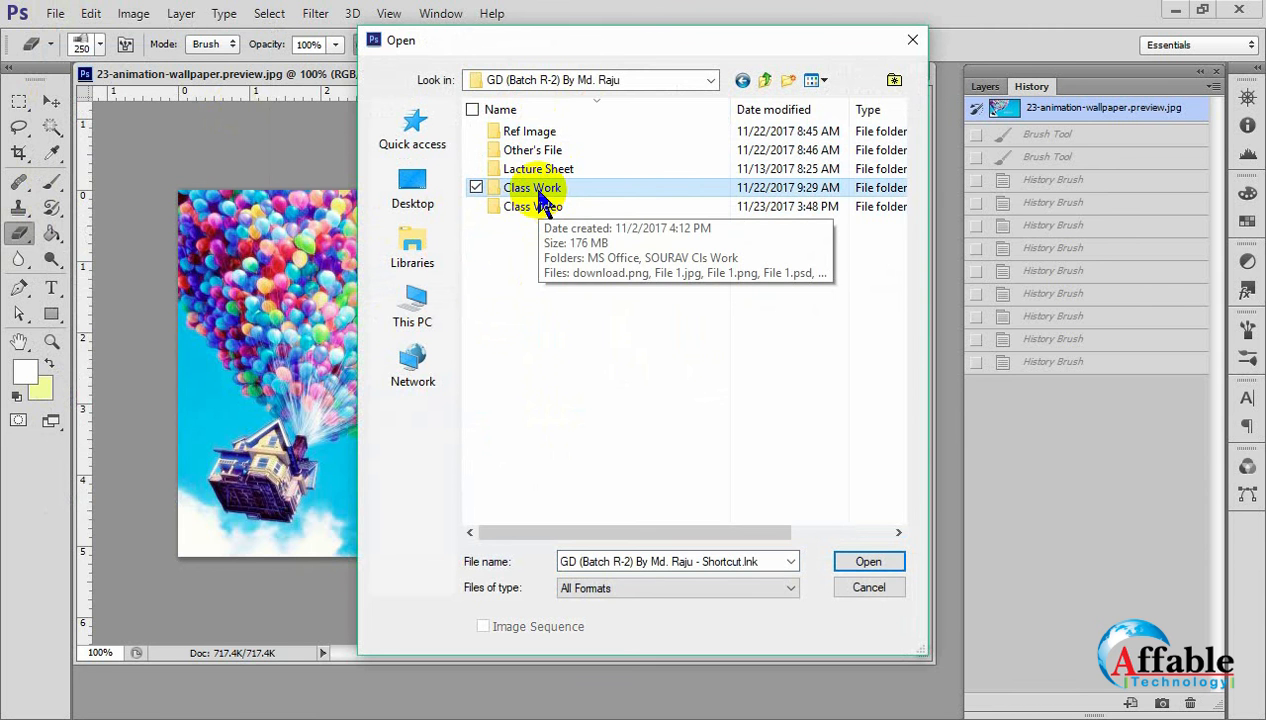
{"action": "double_click", "coordinate": [550, 152]}
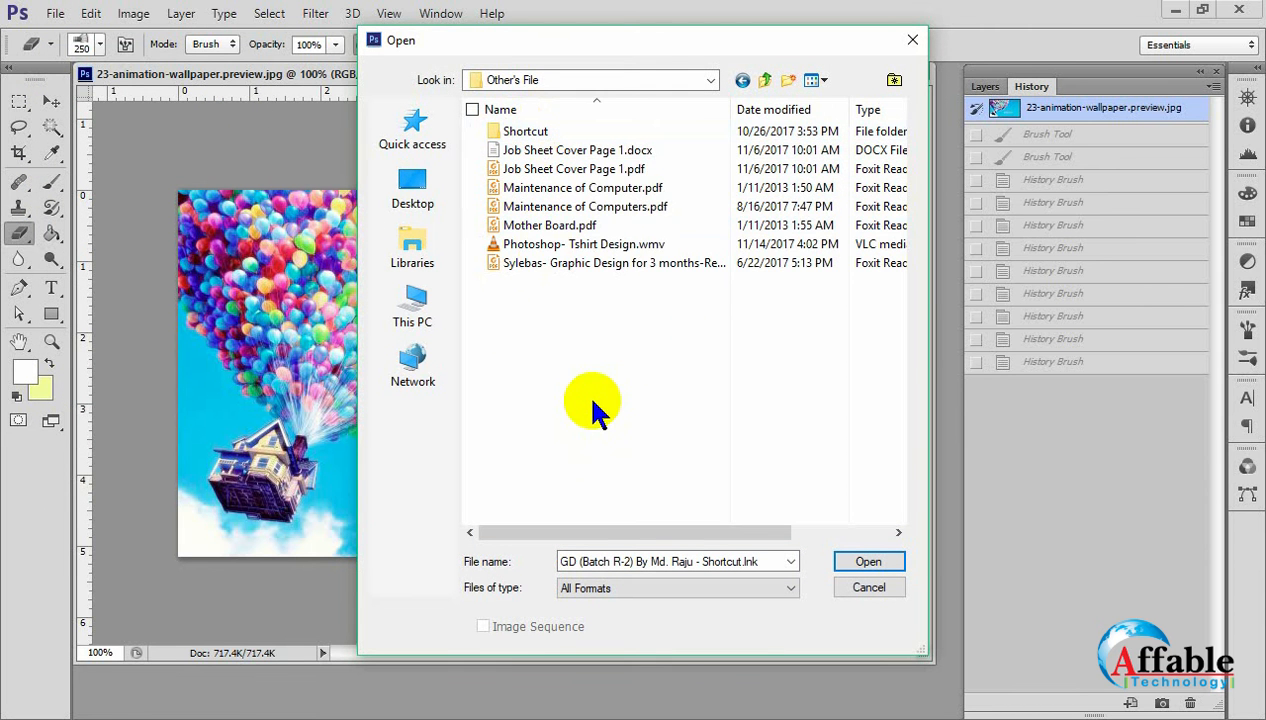
{"action": "key", "text": "BackSpace"}
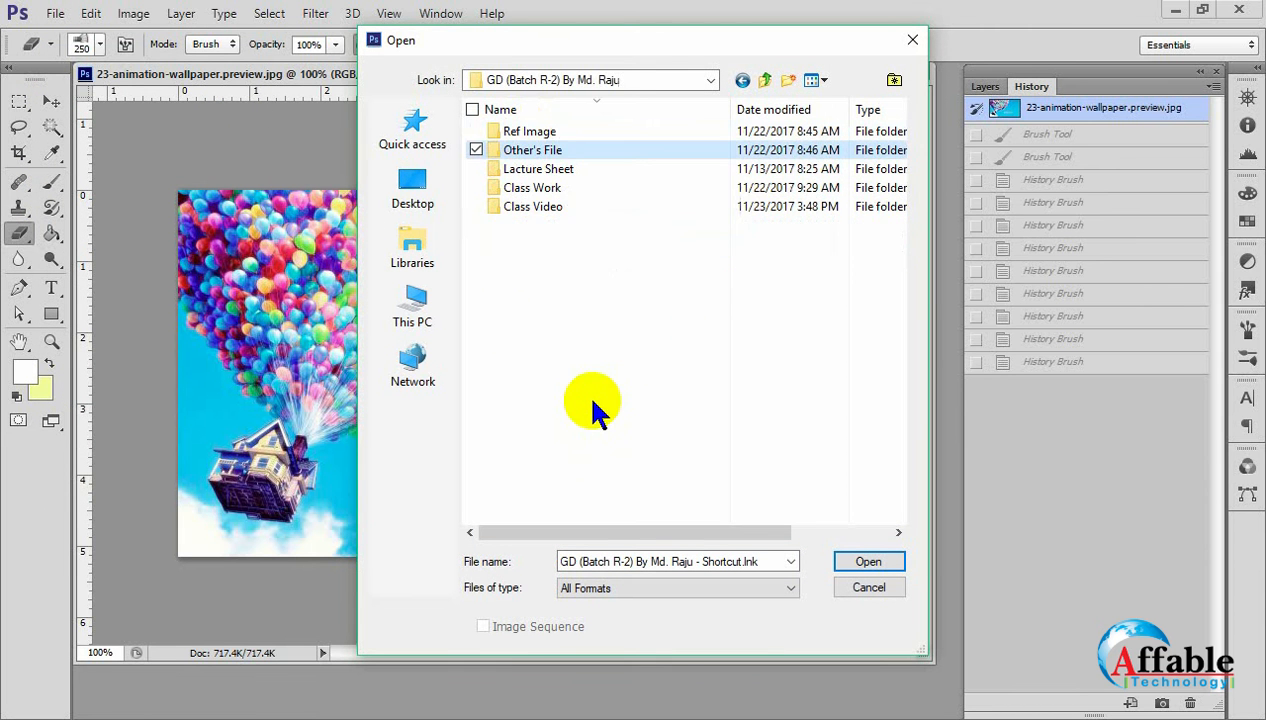
{"action": "double_click", "coordinate": [553, 152]}
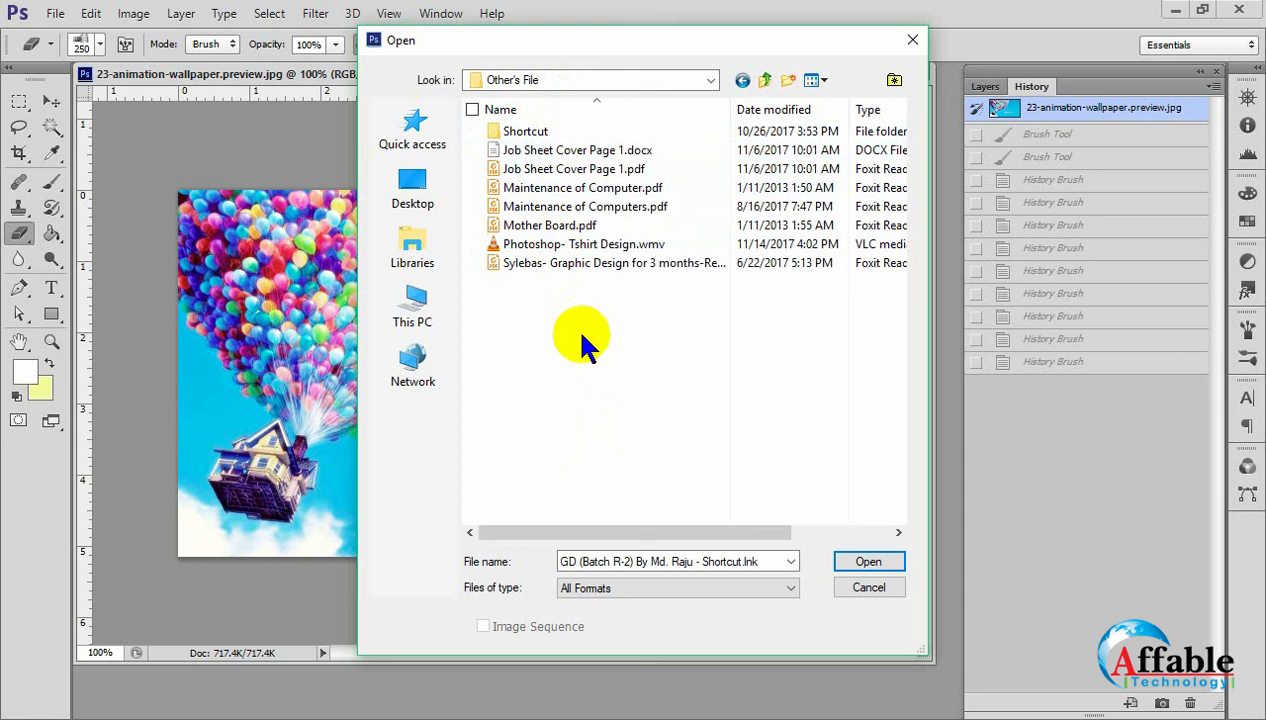
{"action": "left_click", "coordinate": [812, 81]}
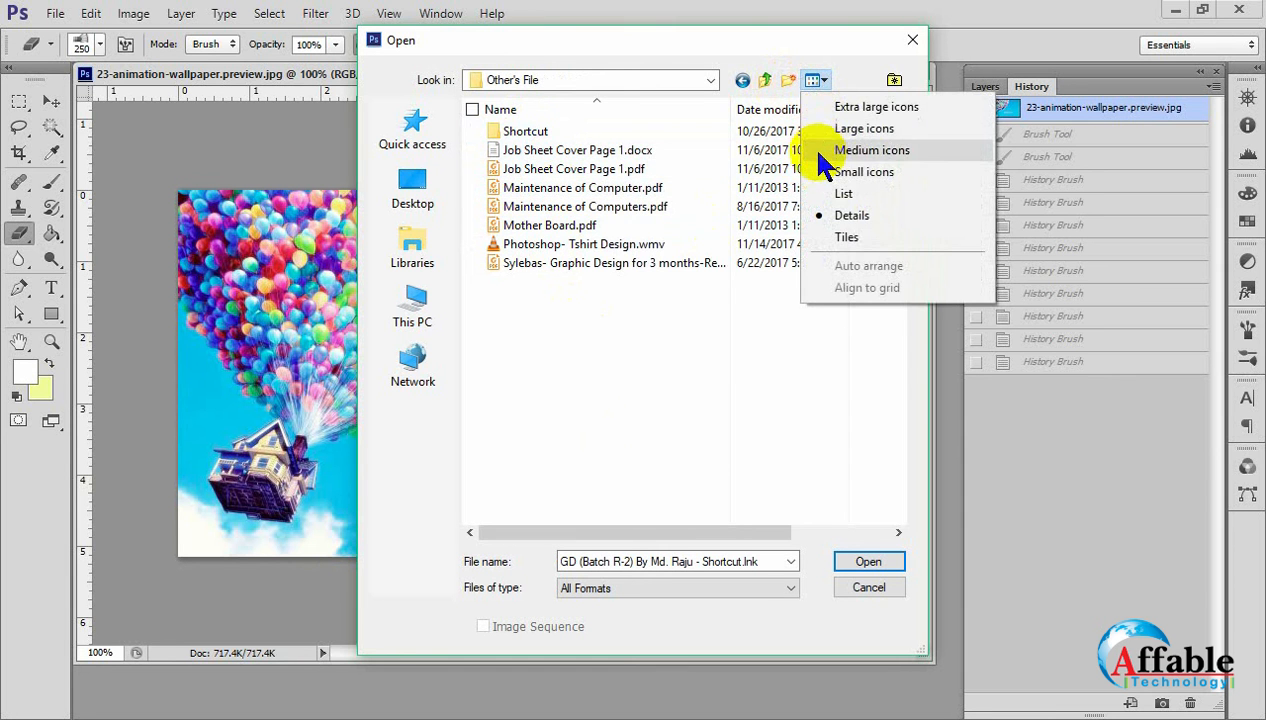
{"action": "left_click", "coordinate": [825, 155]}
{"action": "key", "text": "BackSpace"}
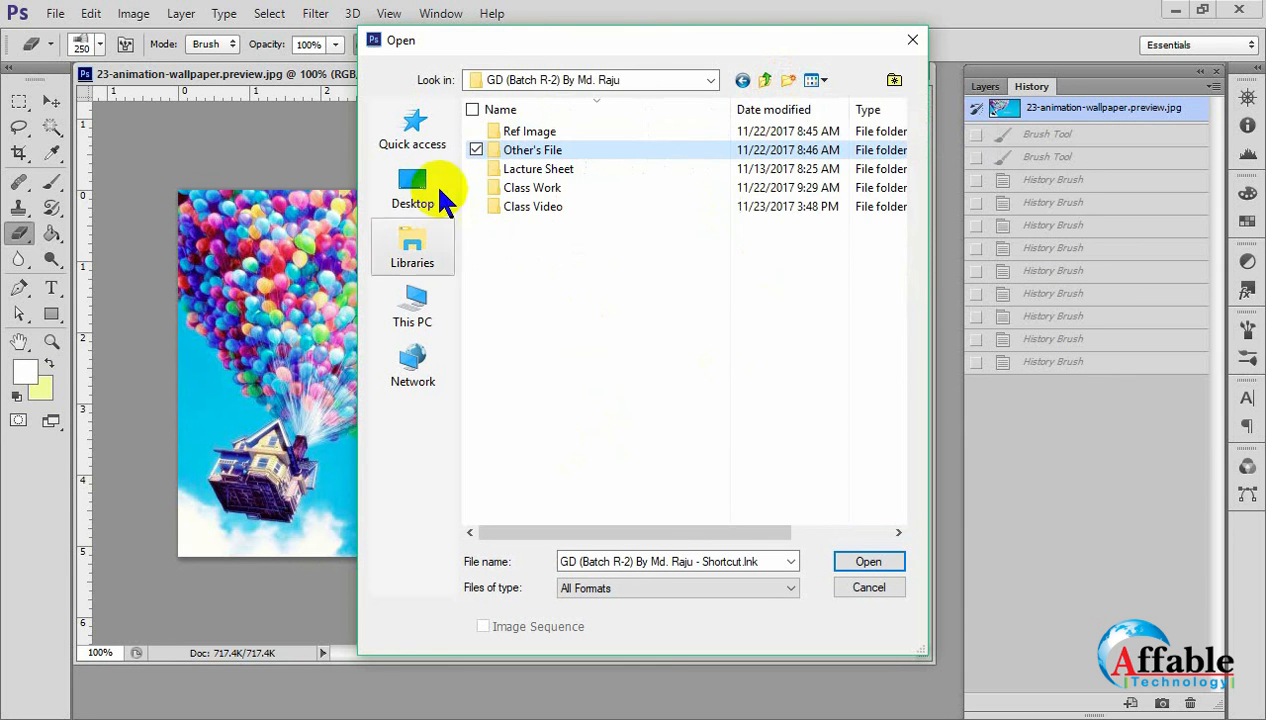
Open 2-mens-haircut-ideas-for-round-faces-3.jpg from the Men Face folder inside Ref Image.
{"action": "double_click", "coordinate": [526, 133]}
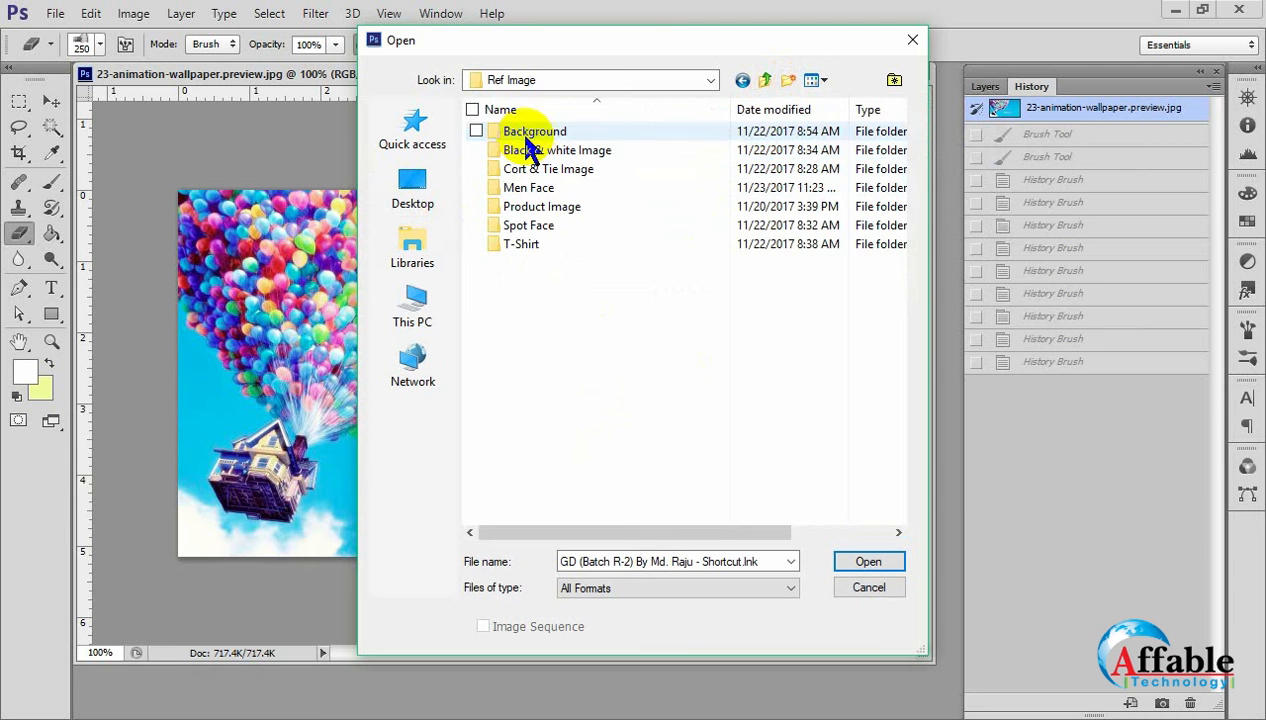
{"action": "double_click", "coordinate": [535, 190]}
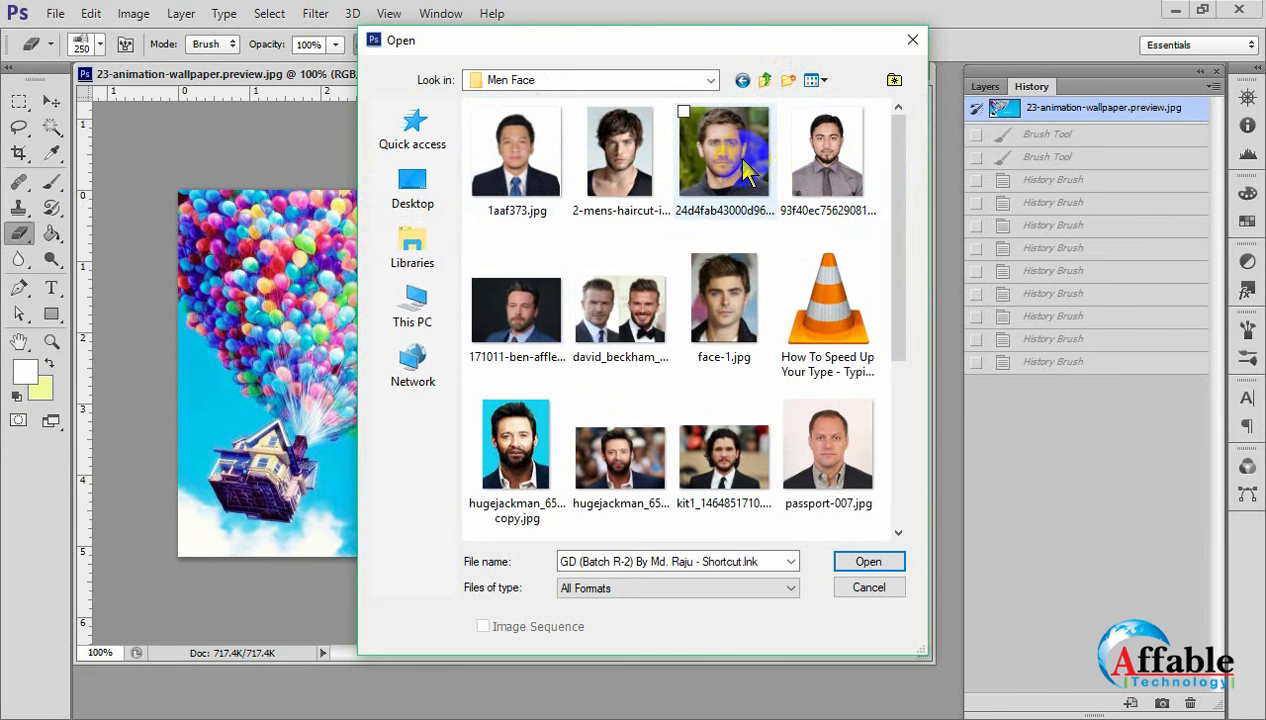
{"action": "left_click", "coordinate": [626, 168]}
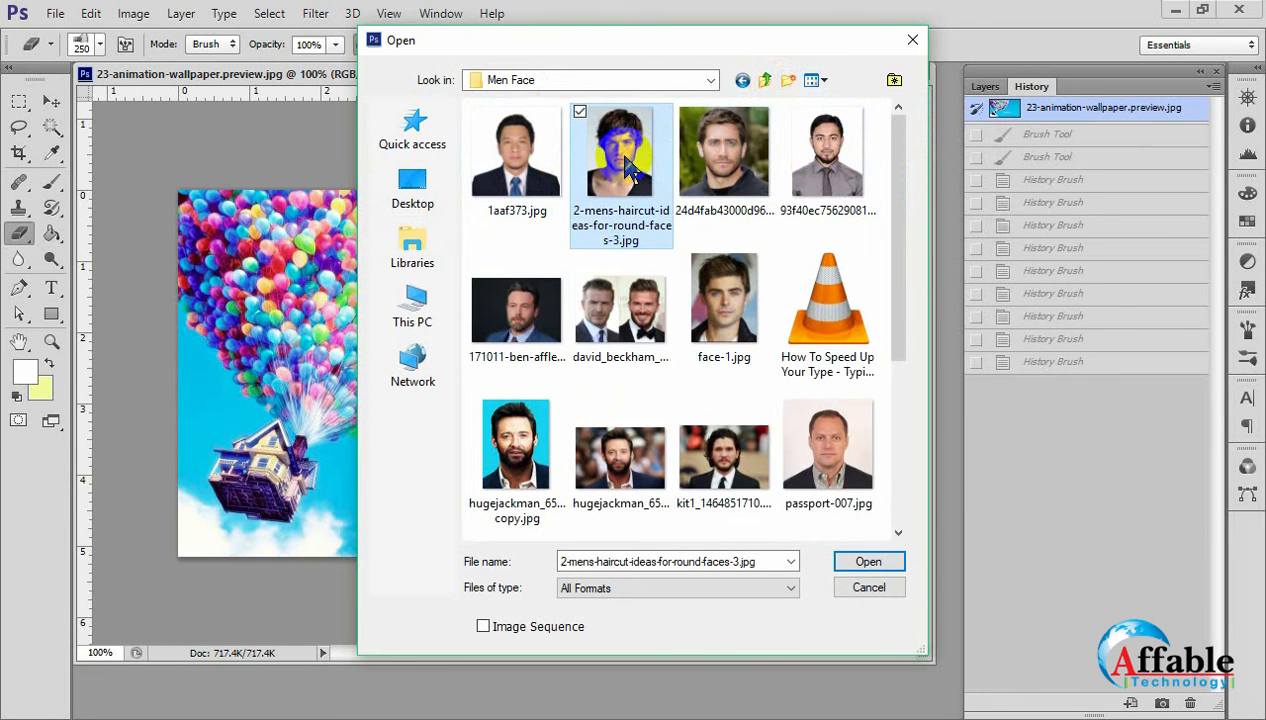
{"action": "left_click", "coordinate": [862, 563]}
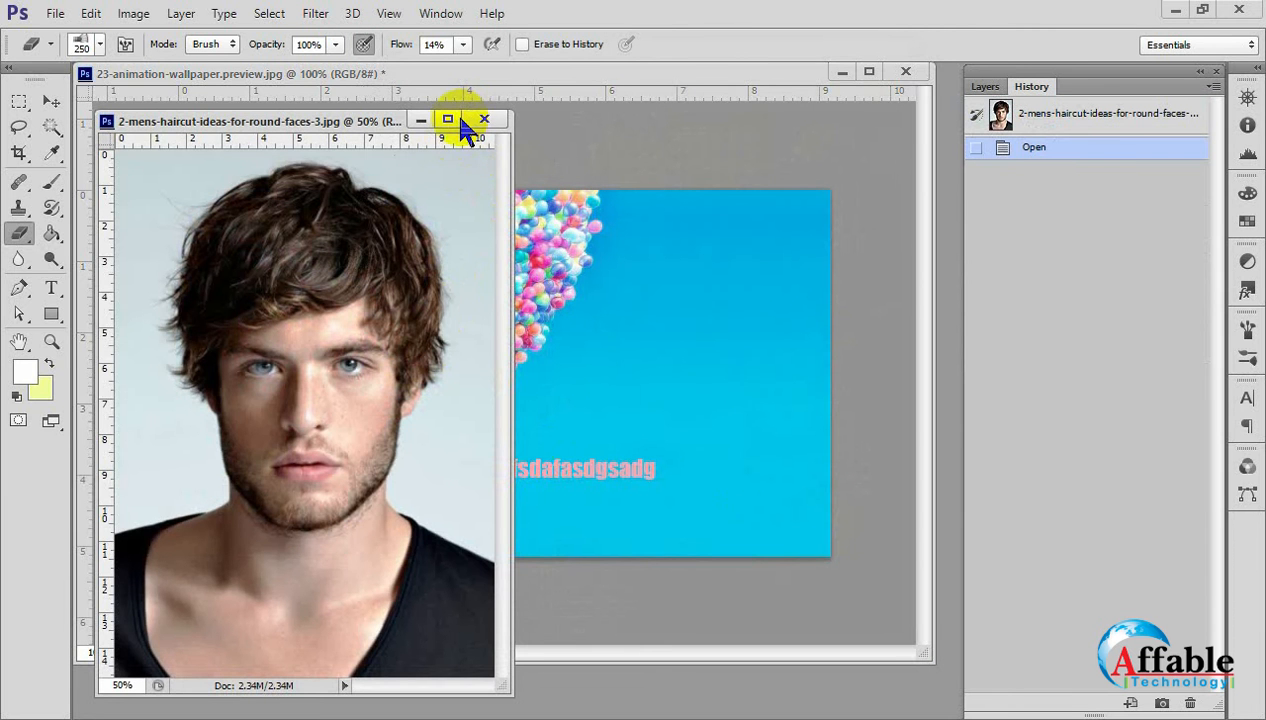
Dock the portrait as a tab beside the balloon image and examine the skin around the nose and cheek at 200% with the Move Tool.
{"action": "left_click_drag", "start_coordinate": [388, 130], "coordinate": [512, 96]}
{"action": "scroll", "coordinate": [503, 410], "scroll_direction": "up", "scroll_amount": 2}
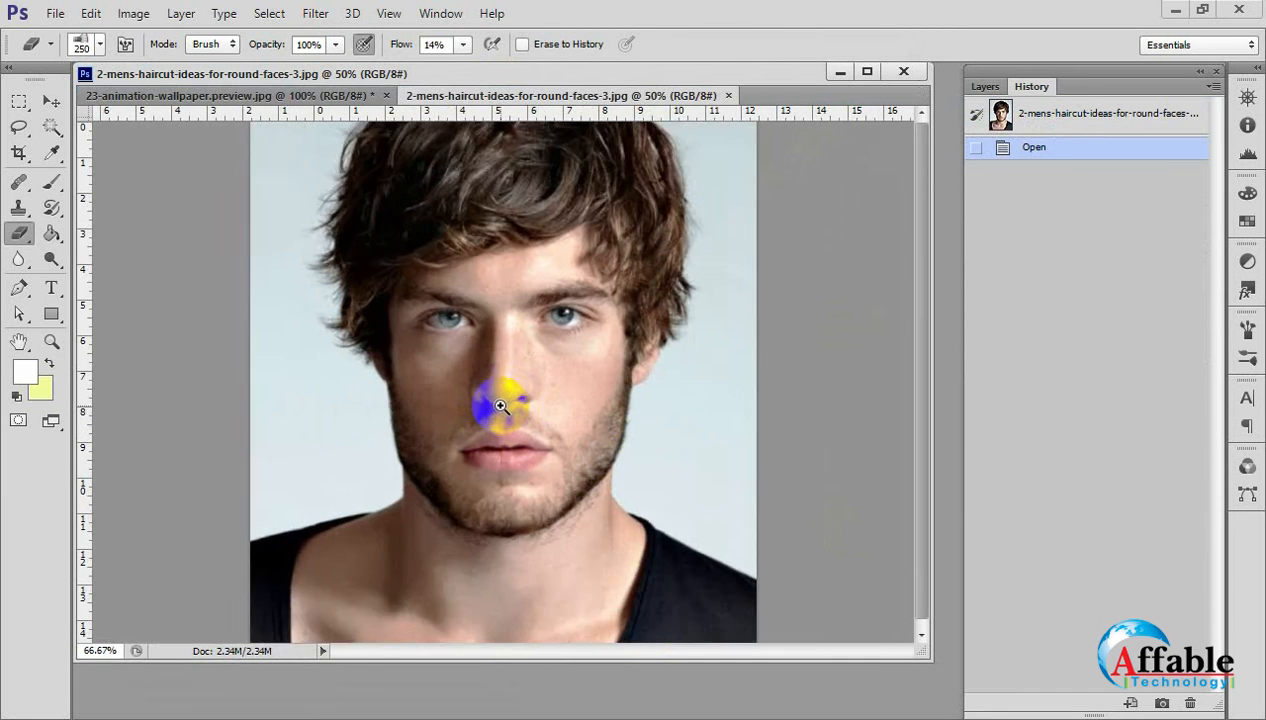
{"action": "left_click", "coordinate": [52, 102]}
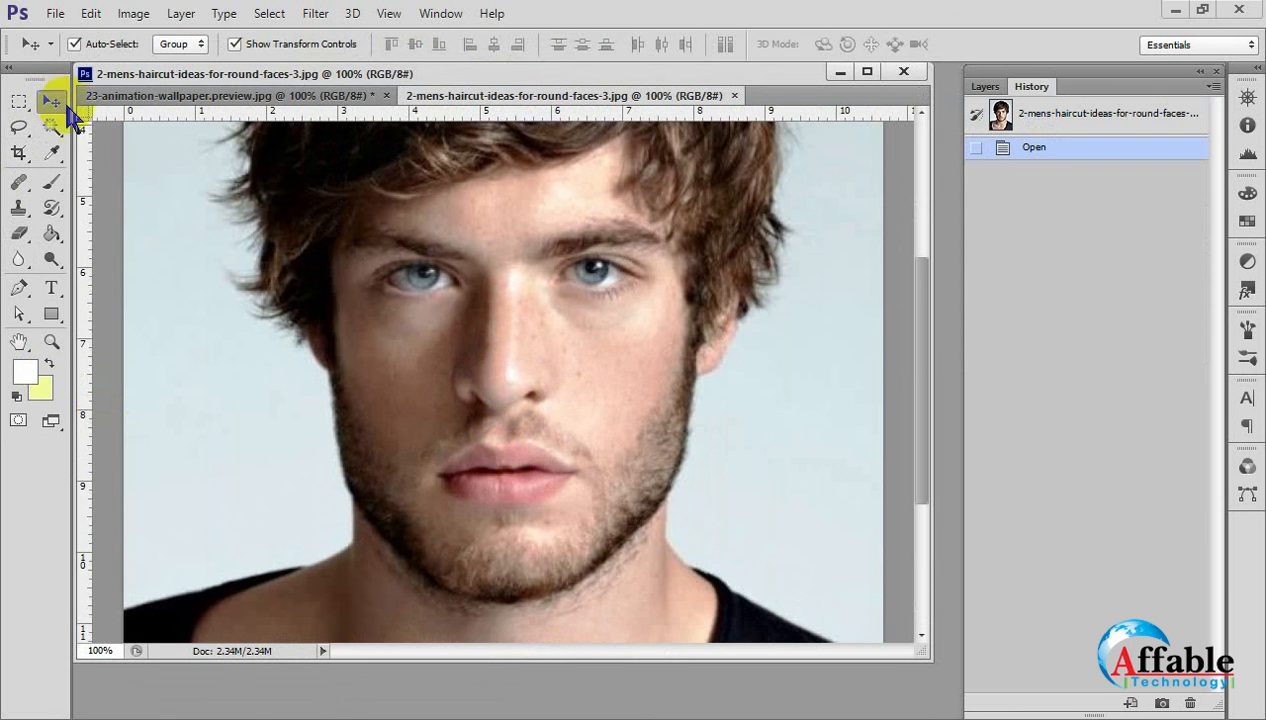
{"action": "left_click", "coordinate": [610, 356], "text": "ctrl"}
{"action": "left_click", "coordinate": [610, 356], "text": "ctrl"}
{"action": "left_click", "coordinate": [610, 356], "text": "ctrl"}
{"action": "left_click_drag", "start_coordinate": [610, 356], "coordinate": [709, 263]}
{"action": "left_click", "coordinate": [720, 400], "text": "ctrl+alt"}
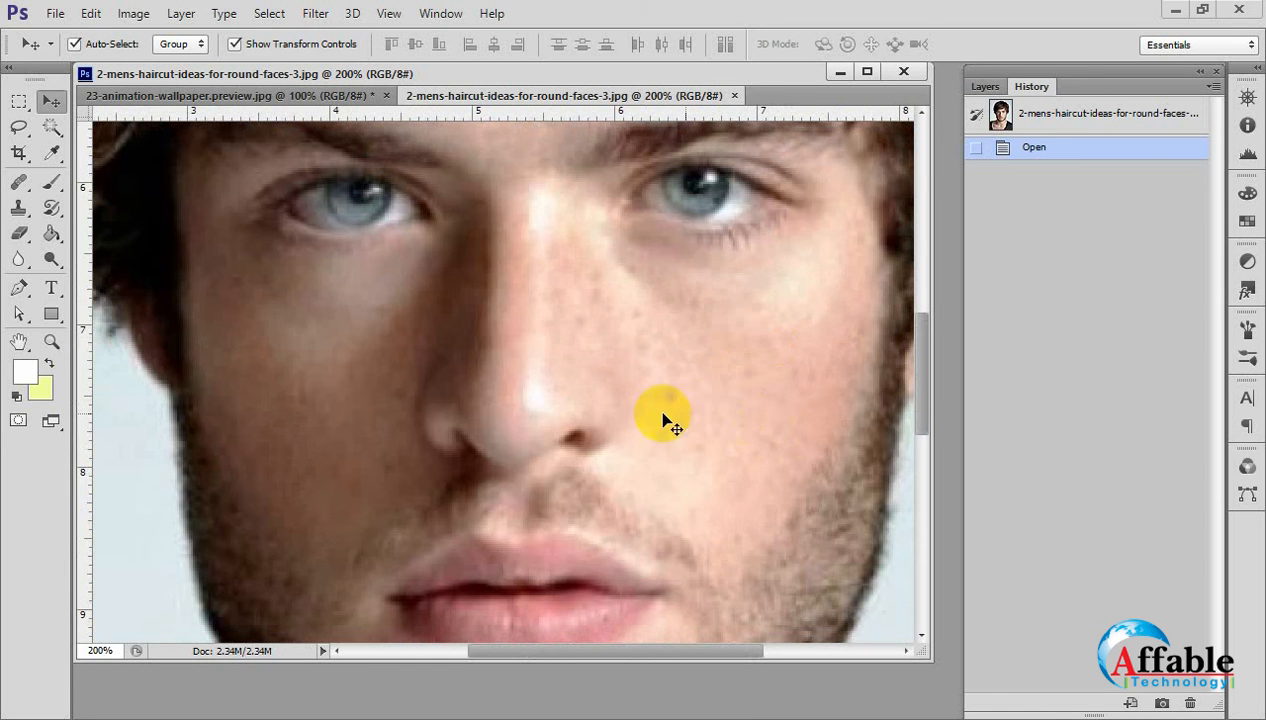
Select the Blur Tool and set its strength to 100% and its blending mode to Darken.
{"action": "left_click", "coordinate": [18, 262]}
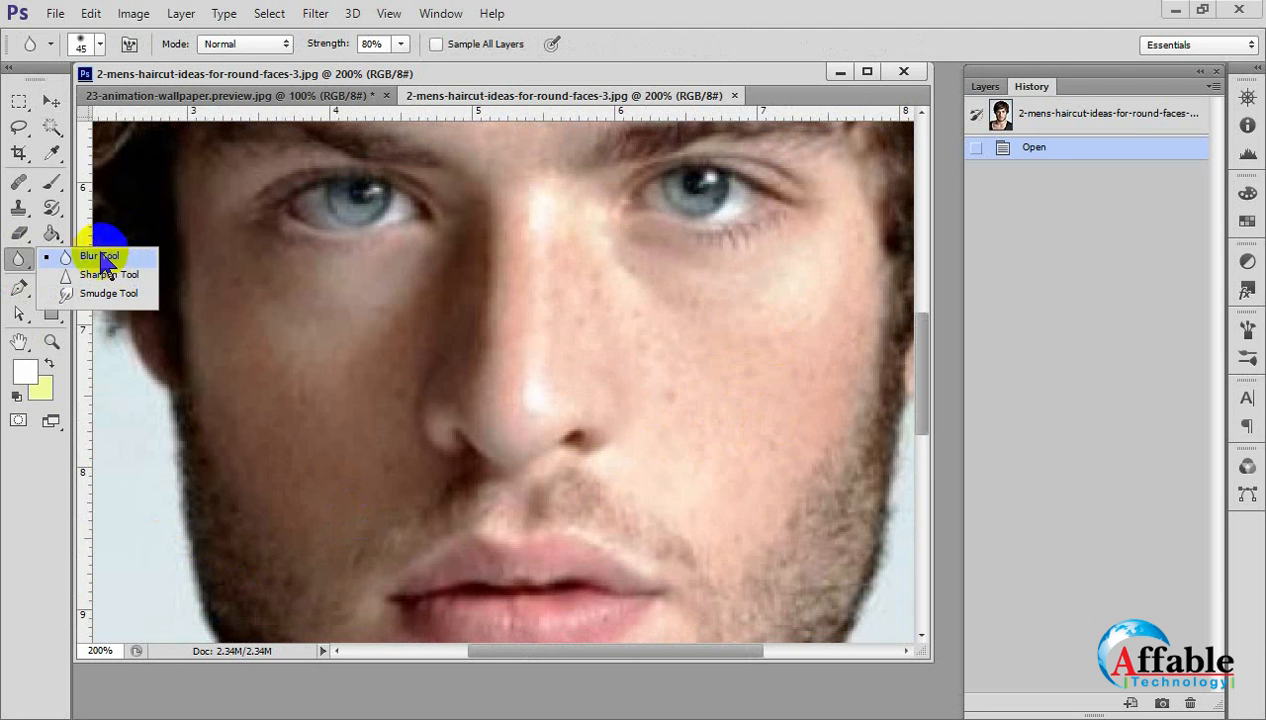
{"action": "left_click", "coordinate": [120, 257]}
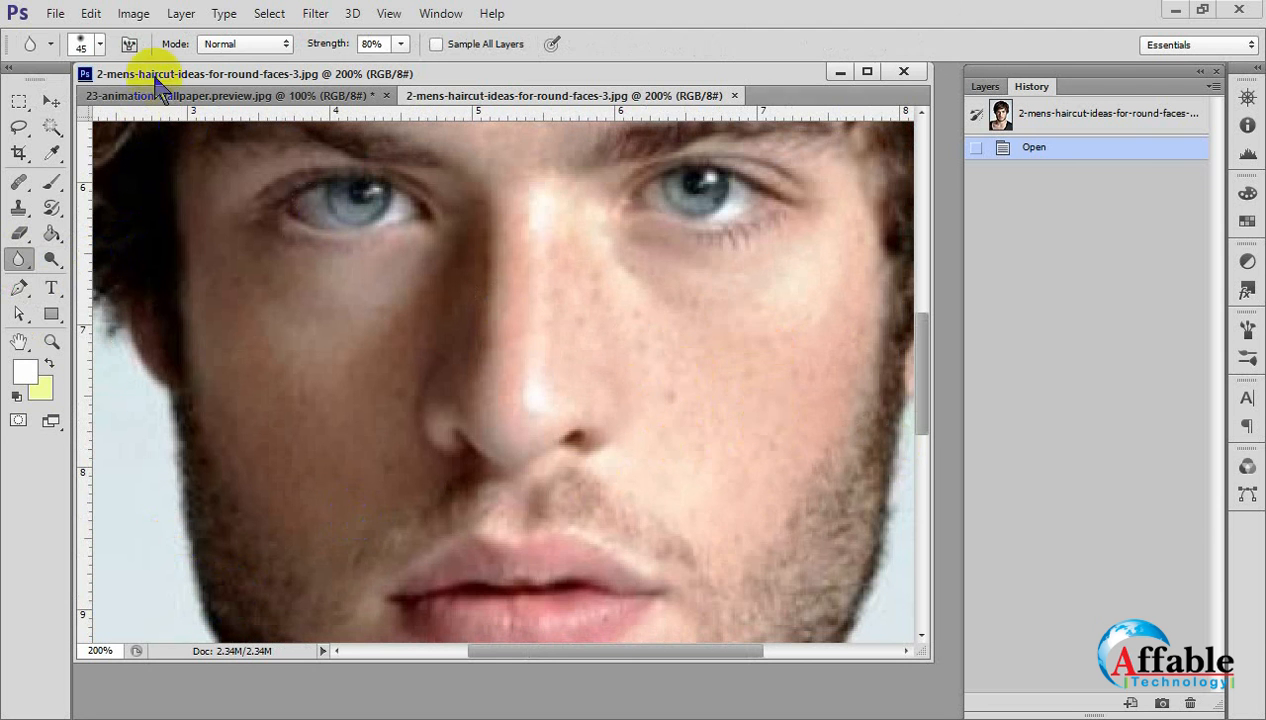
{"action": "left_click", "coordinate": [400, 44]}
{"action": "left_click_drag", "start_coordinate": [411, 63], "coordinate": [449, 57]}
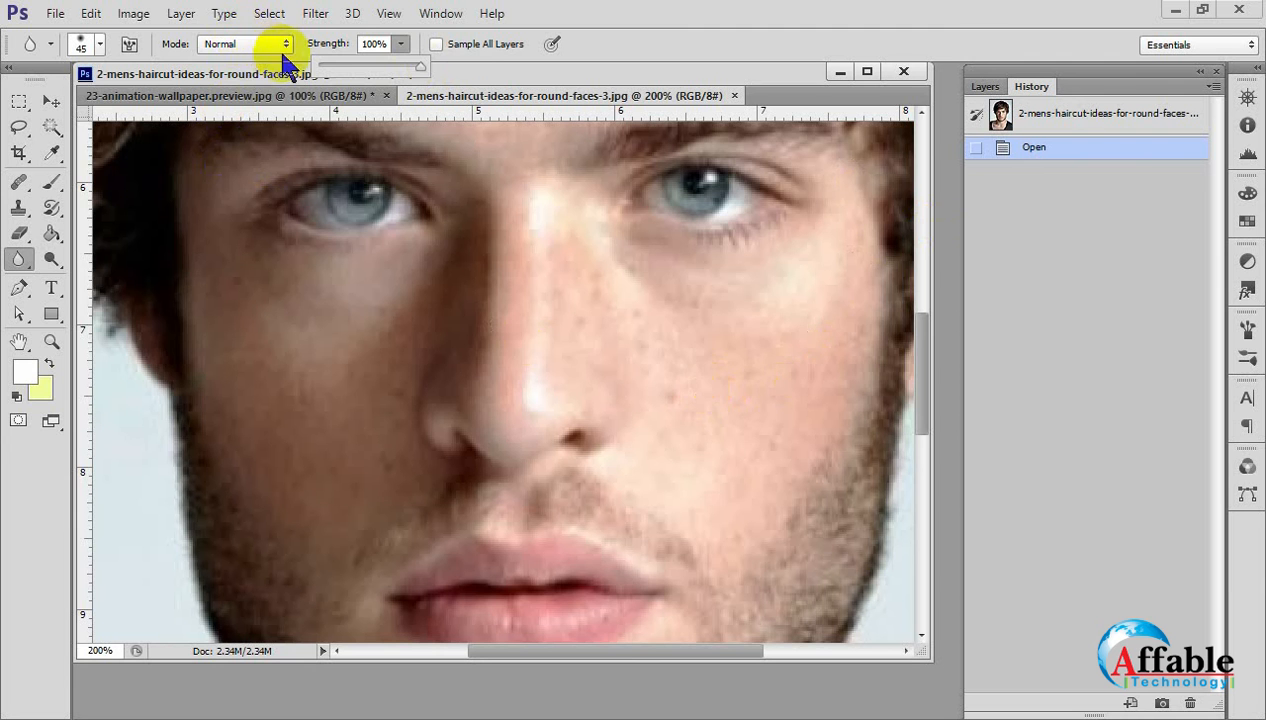
{"action": "left_click", "coordinate": [246, 43]}
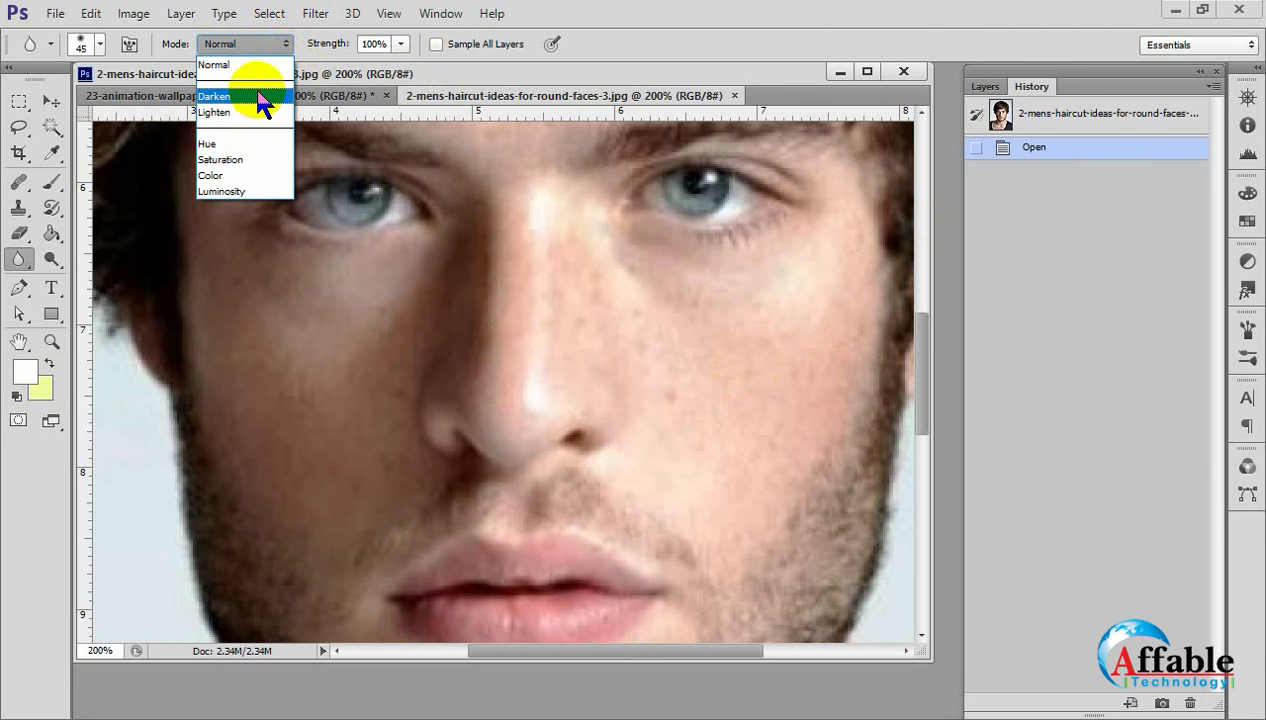
{"action": "left_click", "coordinate": [262, 97]}
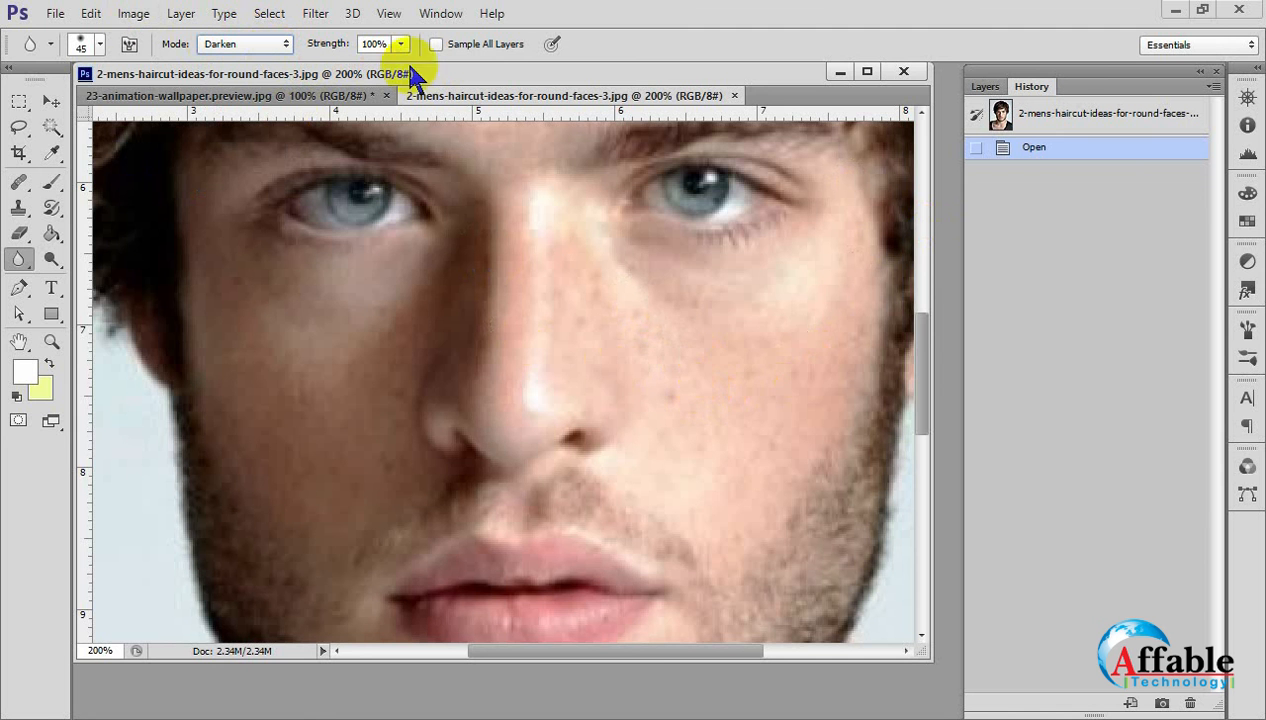
Choose a soft round brush tip, enlarge it to 70 px, and blur the skin on the cheek beside the nose.
{"action": "left_click", "coordinate": [81, 47]}
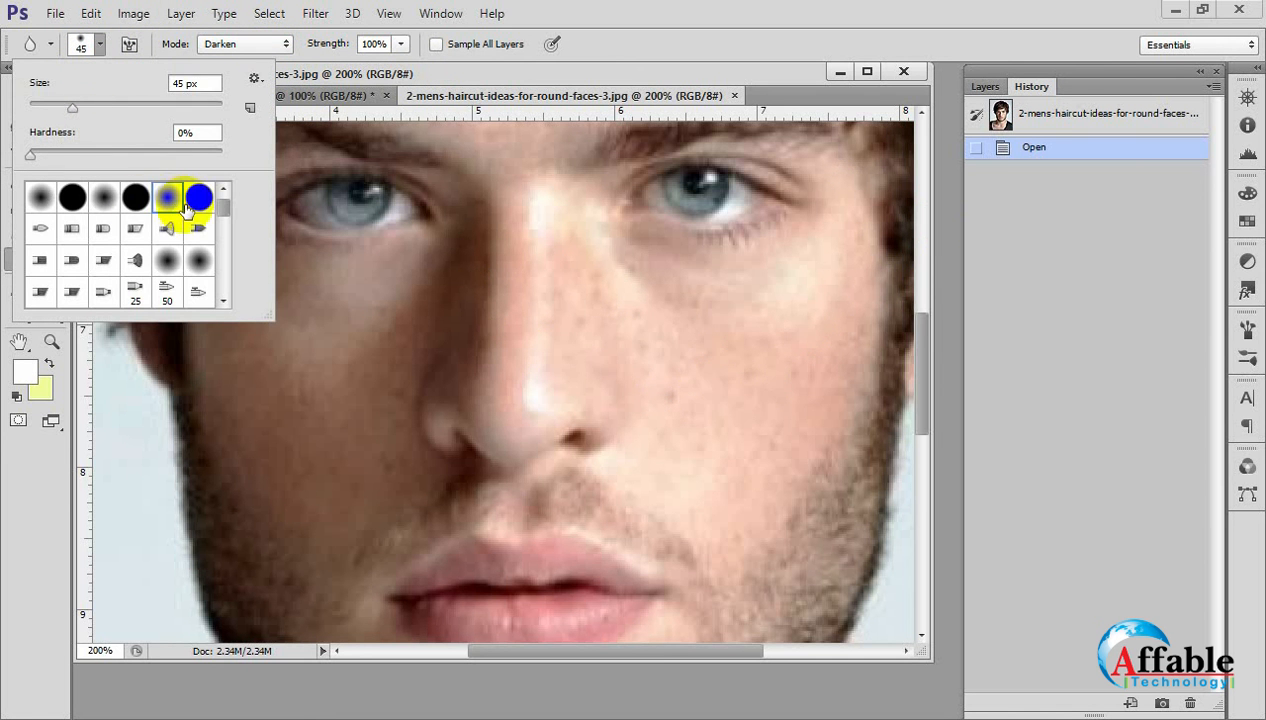
{"action": "left_click", "coordinate": [167, 197]}
{"action": "mouse_move", "coordinate": [667, 340]}
{"action": "left_mouse_down"}
{"action": "mouse_move", "coordinate": [683, 389]}
{"action": "mouse_move", "coordinate": [663, 323]}
{"action": "mouse_move", "coordinate": [644, 367]}
{"action": "left_mouse_up"}
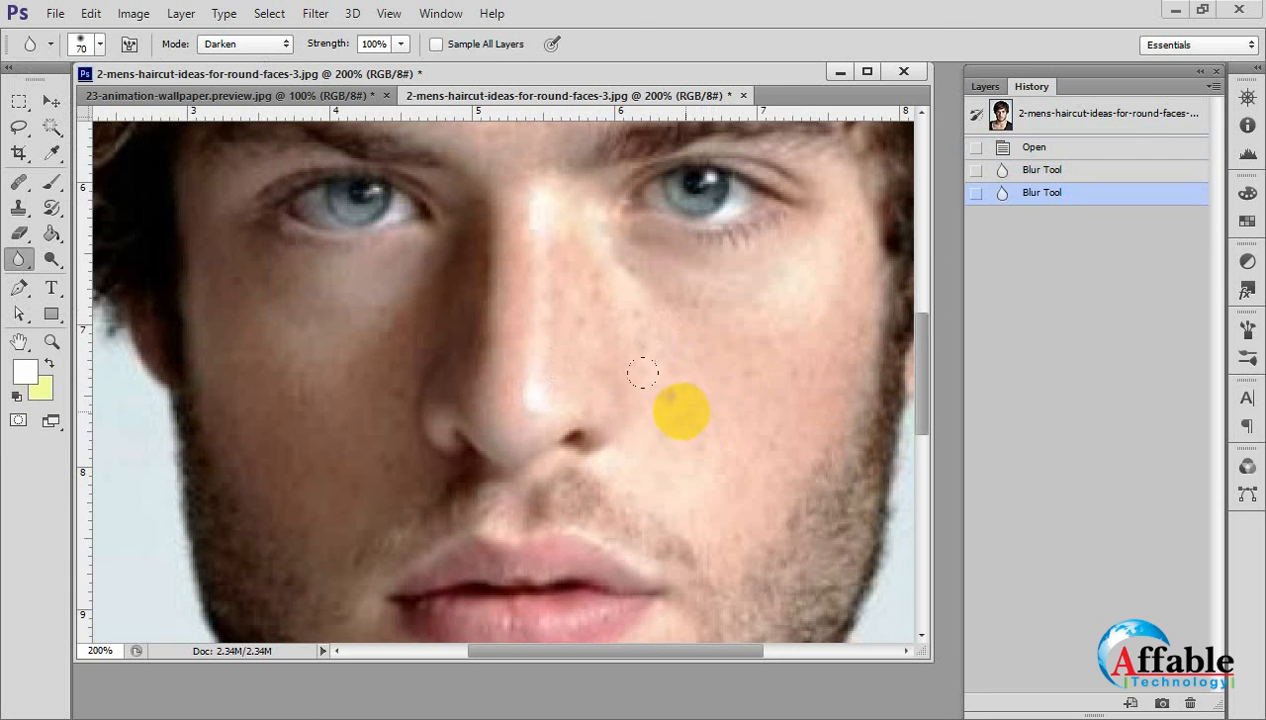
Revert the portrait to its original history snapshot and display its layers.
{"action": "left_click", "coordinate": [1003, 128]}
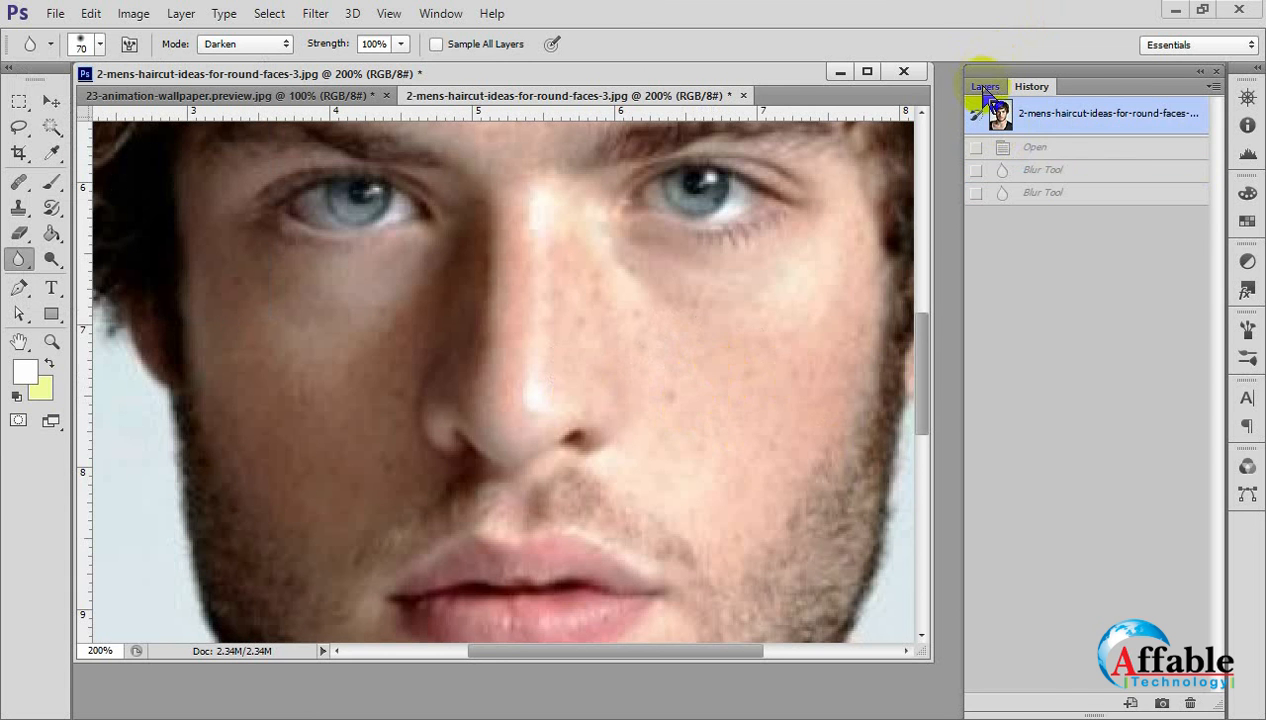
{"action": "left_click", "coordinate": [986, 86]}
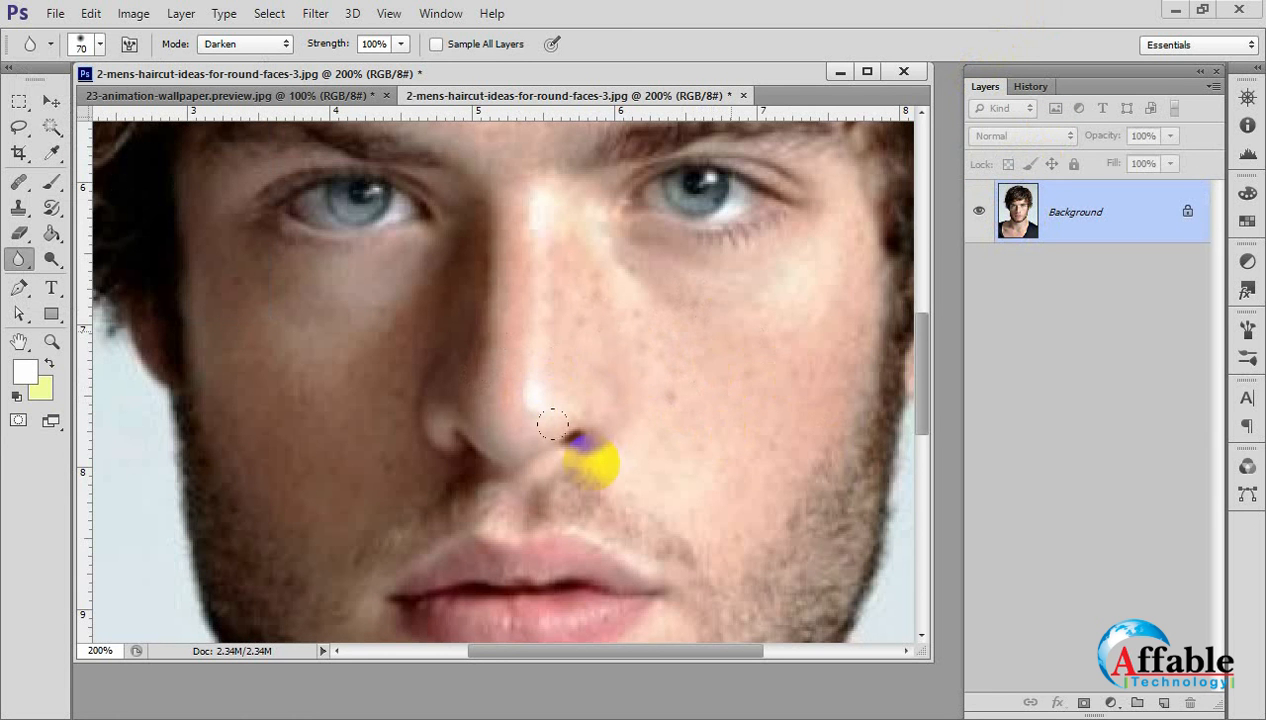
Try the Normal and Lighten blending modes for the Blur Tool on the portrait.
{"action": "left_click", "coordinate": [250, 44]}
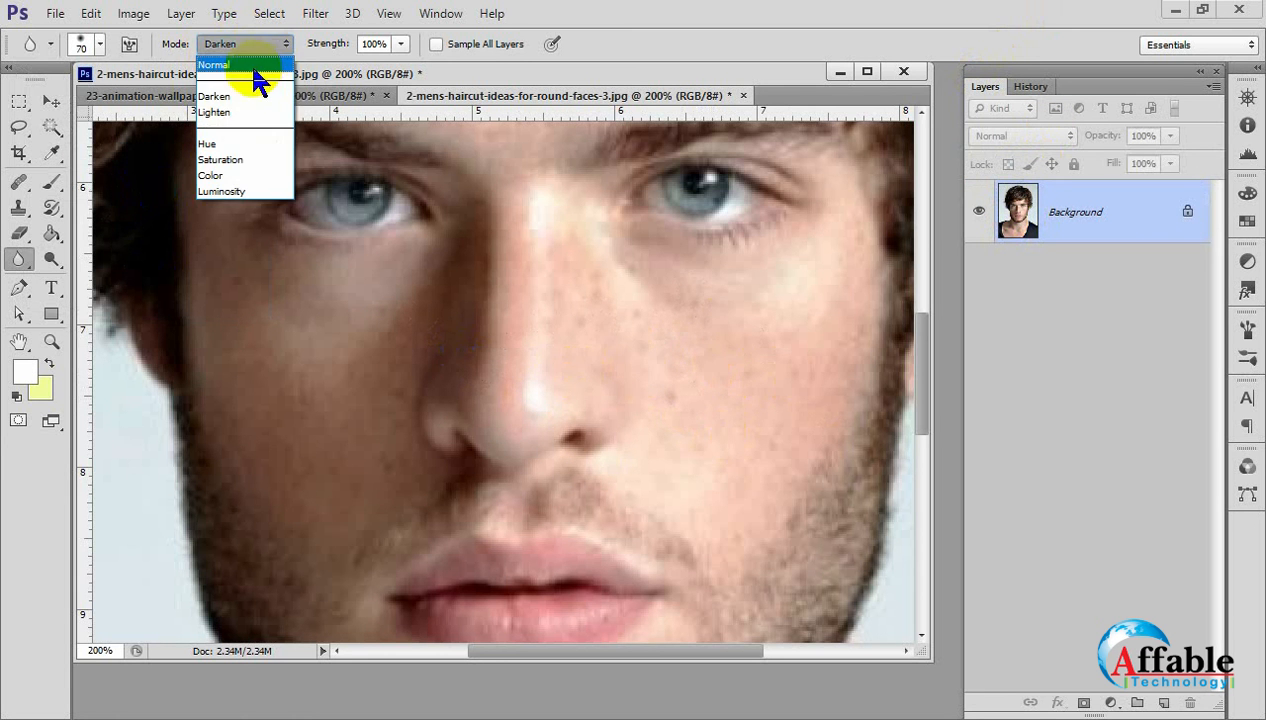
{"action": "left_click", "coordinate": [240, 62]}
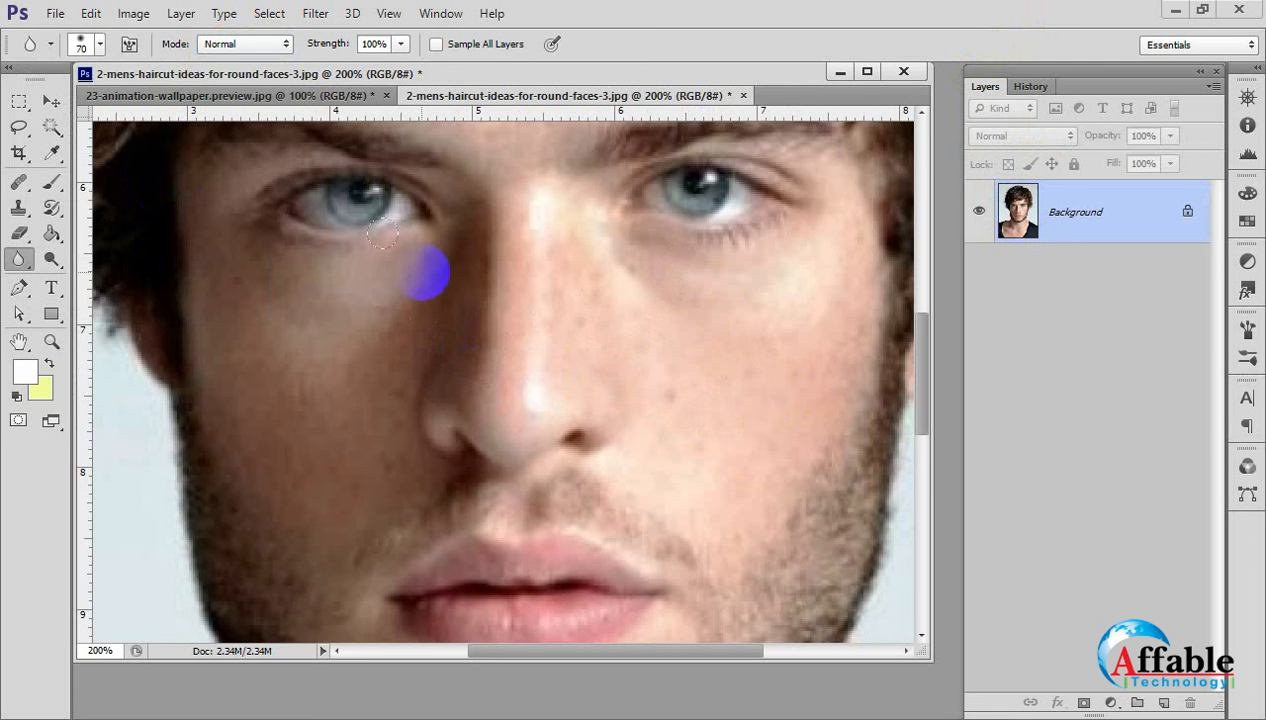
{"action": "left_click", "coordinate": [262, 44]}
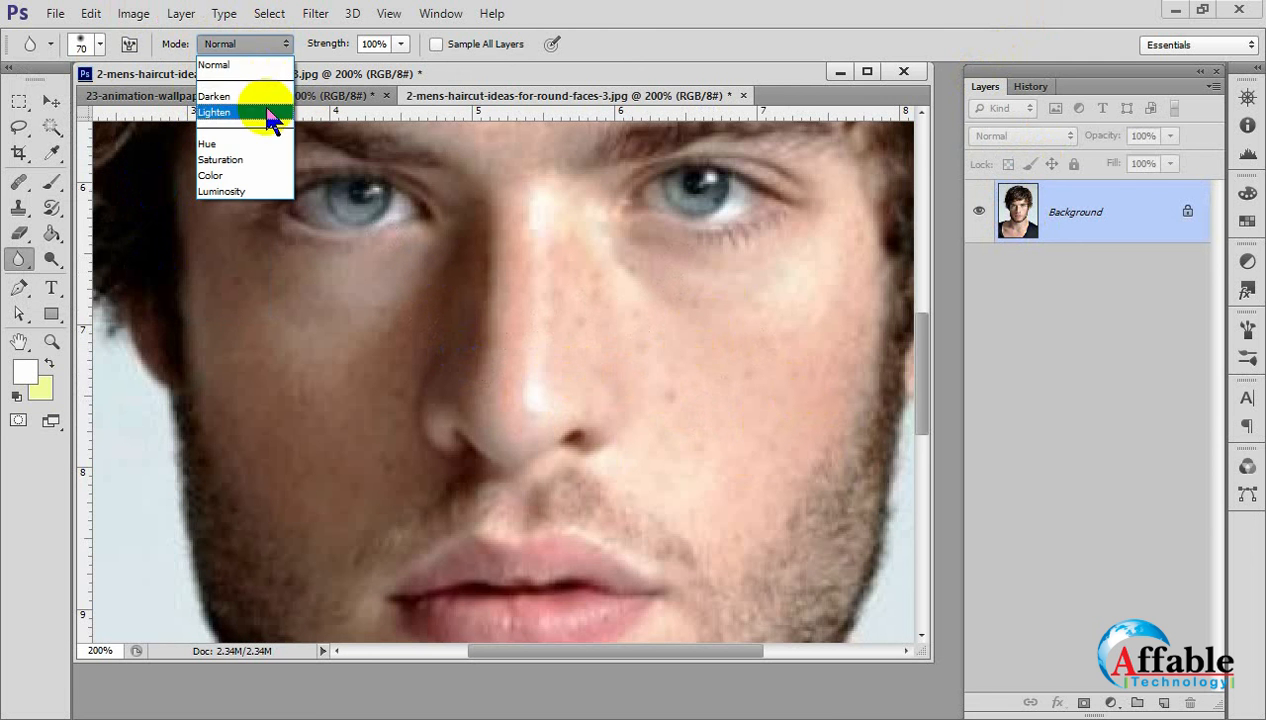
{"action": "left_click", "coordinate": [262, 131]}
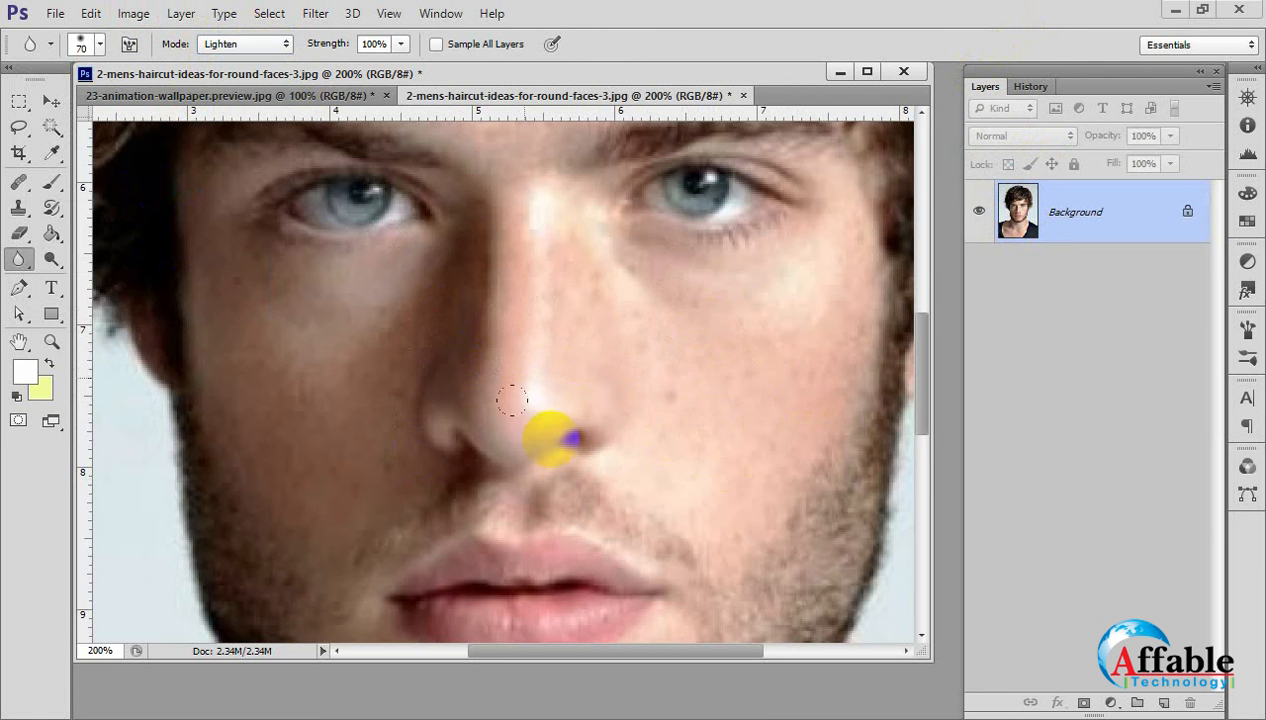
{"action": "key", "text": "space"}
{"action": "left_click_drag", "start_coordinate": [545, 319], "coordinate": [560, 600]}
{"action": "left_click_drag", "start_coordinate": [460, 160], "coordinate": [575, 397]}
{"action": "left_click", "coordinate": [262, 44]}
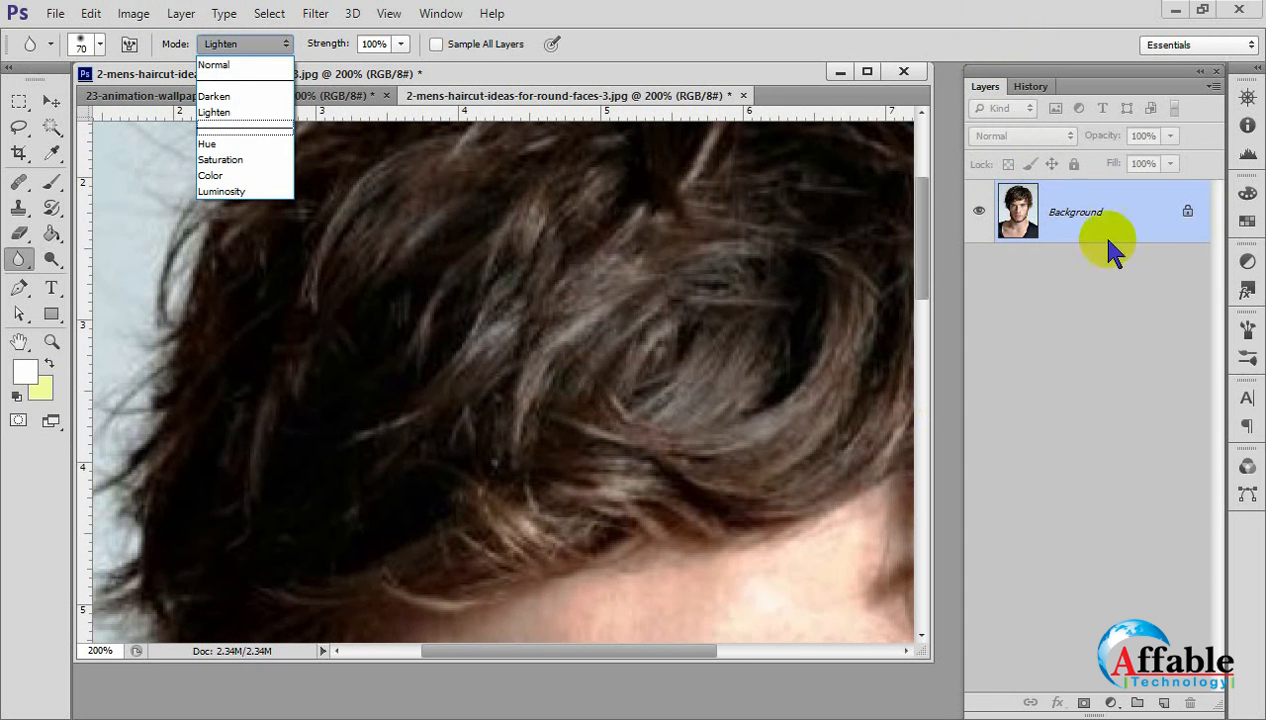
{"action": "left_click", "coordinate": [1022, 98]}
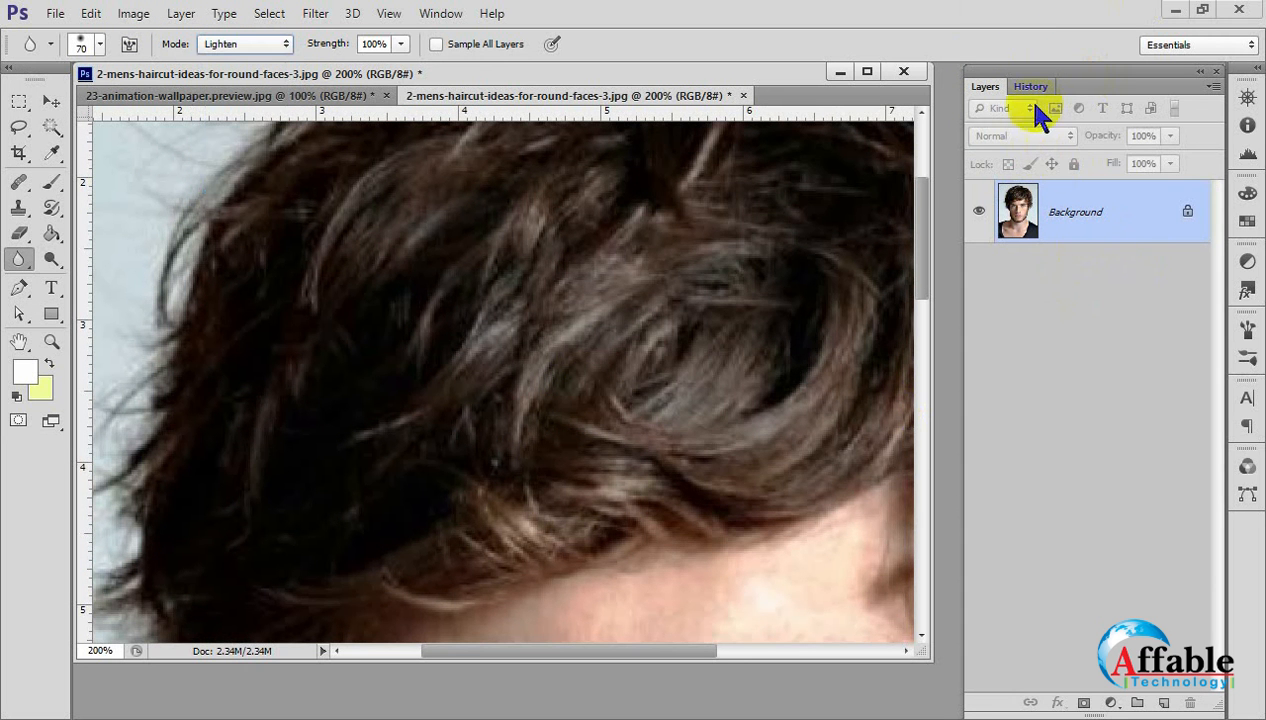
Display the portrait's history at its original snapshot and set the Blur Tool's blending mode to Normal.
{"action": "left_click", "coordinate": [1030, 86]}
{"action": "left_click", "coordinate": [1036, 124]}
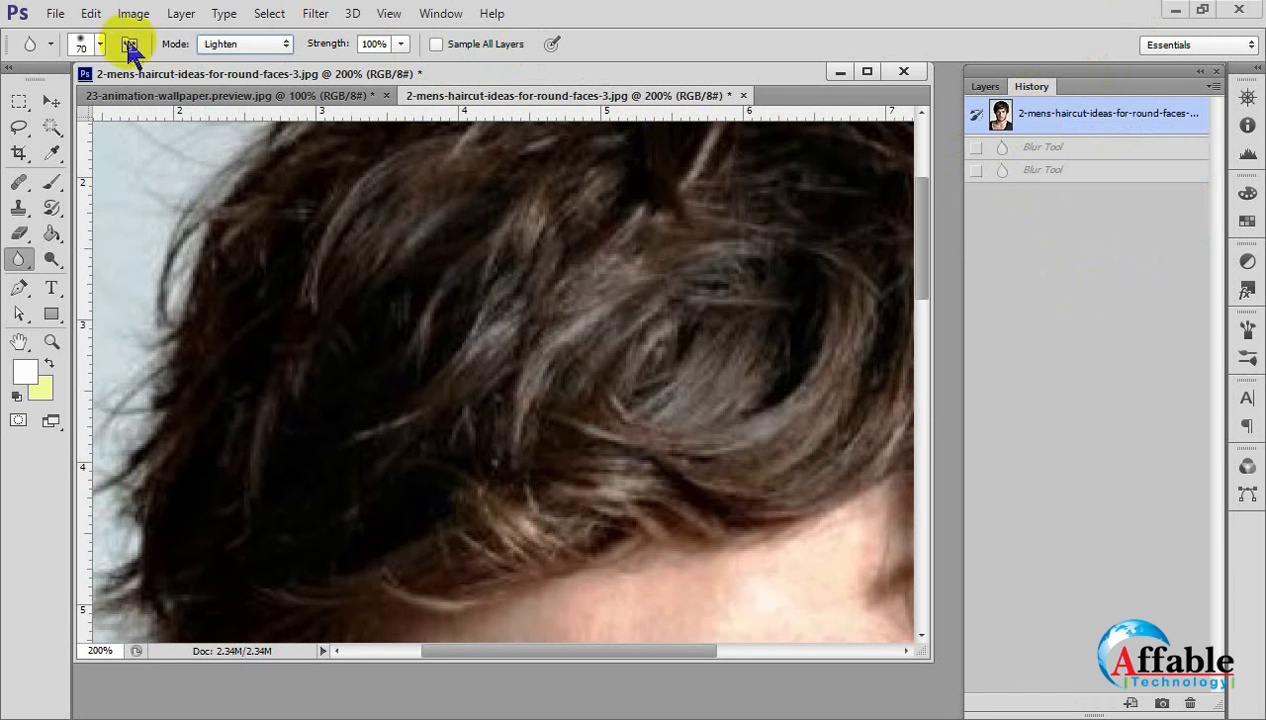
{"action": "left_click", "coordinate": [249, 44]}
{"action": "left_click", "coordinate": [245, 66]}
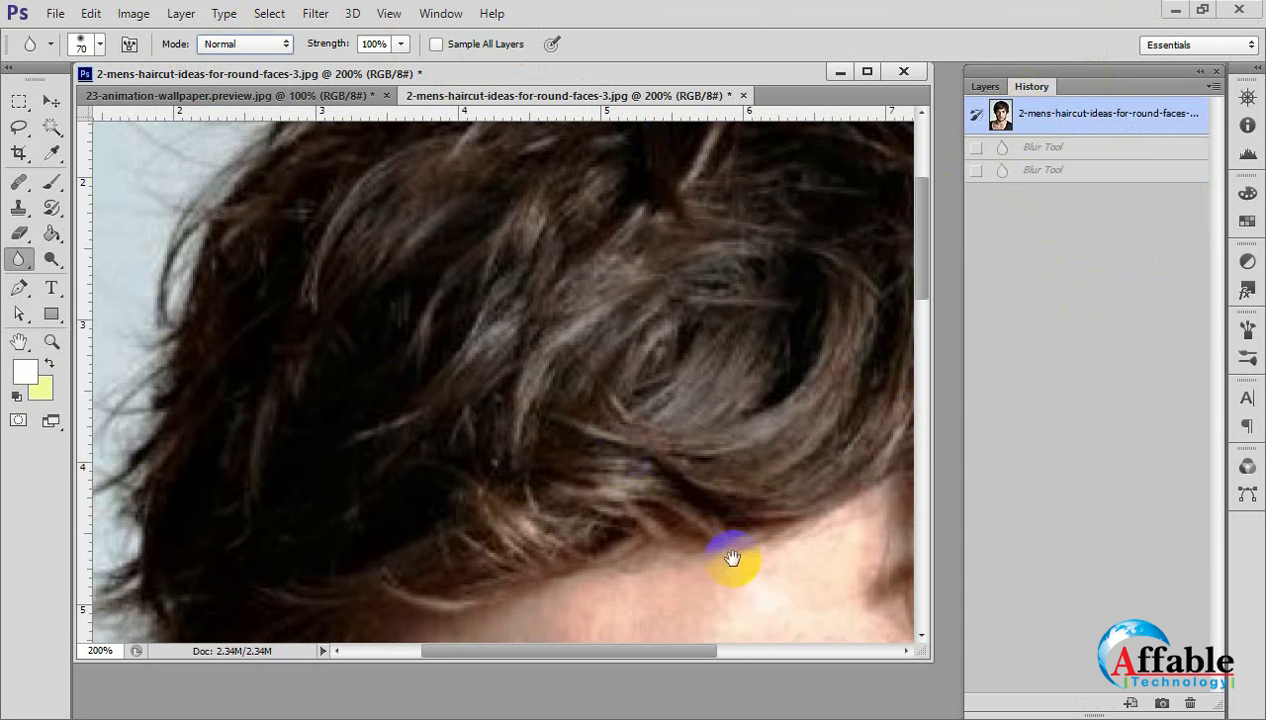
Blur the skin on both cheeks and the nose with the 70 px brush to soften the freckles.
{"action": "scroll", "coordinate": [692, 480], "scroll_direction": "down", "scroll_amount": 10}
{"action": "left_click_drag", "start_coordinate": [655, 420], "coordinate": [650, 556]}
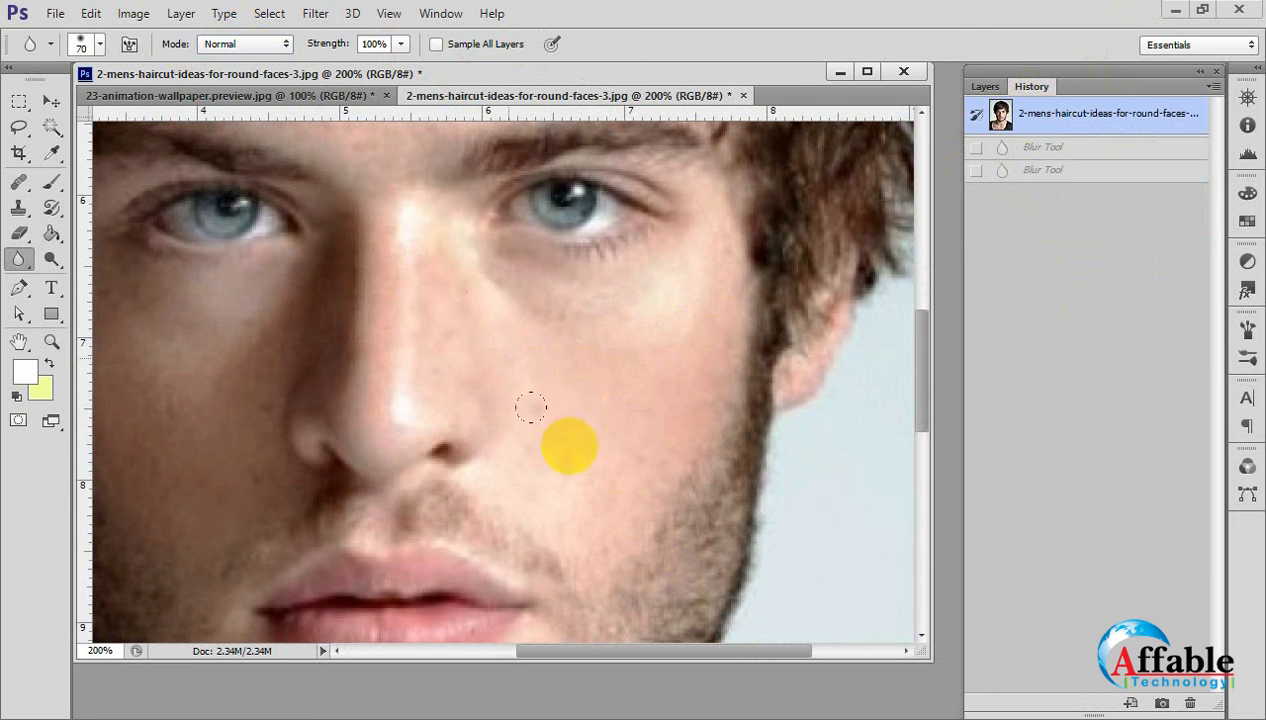
{"action": "left_click", "coordinate": [655, 452]}
{"action": "mouse_move", "coordinate": [504, 482]}
{"action": "left_mouse_down"}
{"action": "mouse_move", "coordinate": [607, 506]}
{"action": "mouse_move", "coordinate": [619, 496]}
{"action": "left_mouse_up"}
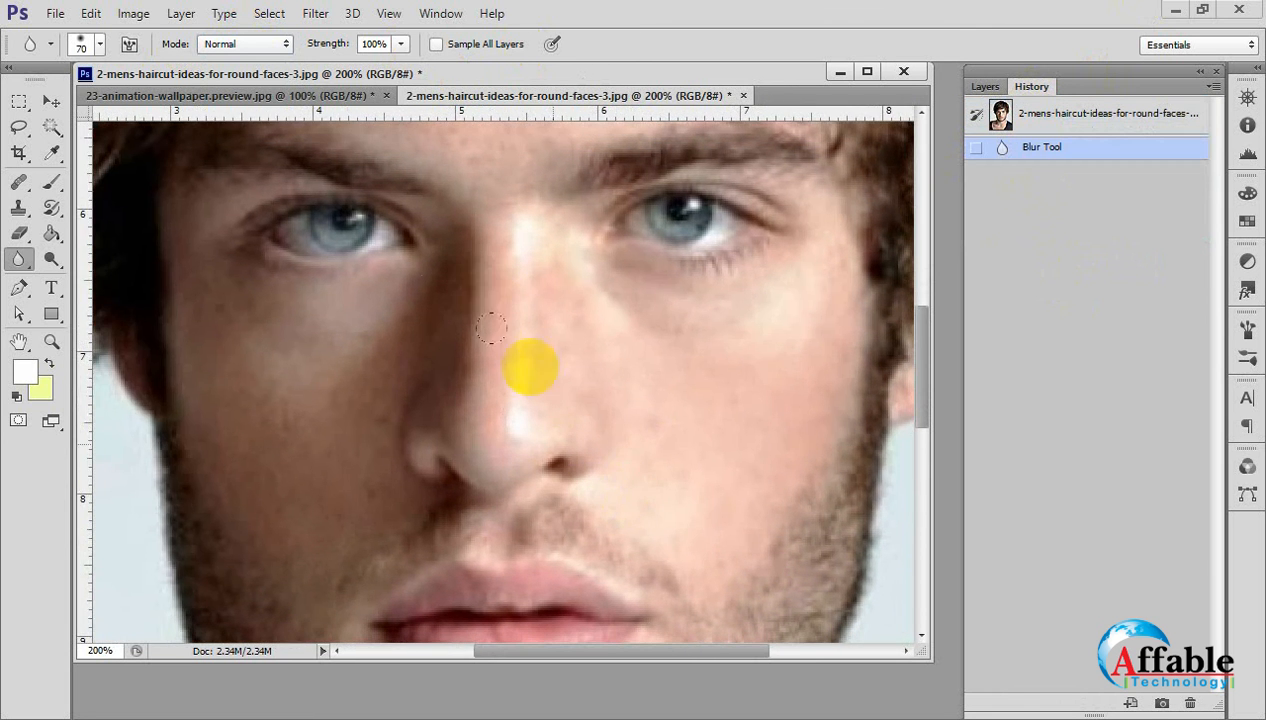
{"action": "mouse_move", "coordinate": [278, 385]}
{"action": "left_mouse_down"}
{"action": "mouse_move", "coordinate": [332, 358]}
{"action": "mouse_move", "coordinate": [306, 411]}
{"action": "mouse_move", "coordinate": [311, 432]}
{"action": "mouse_move", "coordinate": [256, 486]}
{"action": "mouse_move", "coordinate": [171, 311]}
{"action": "mouse_move", "coordinate": [170, 282]}
{"action": "mouse_move", "coordinate": [212, 473]}
{"action": "mouse_move", "coordinate": [232, 496]}
{"action": "mouse_move", "coordinate": [276, 365]}
{"action": "left_mouse_up"}
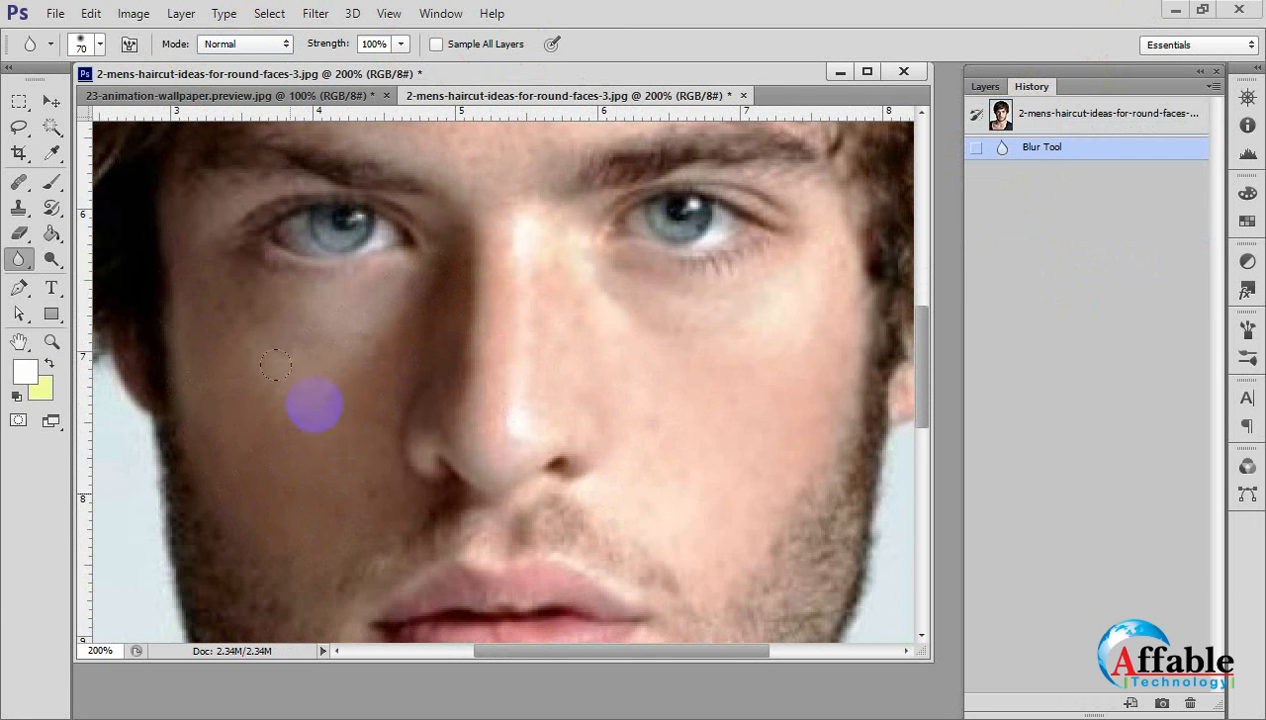
{"action": "mouse_move", "coordinate": [256, 300]}
{"action": "left_mouse_down"}
{"action": "mouse_move", "coordinate": [195, 263]}
{"action": "mouse_move", "coordinate": [230, 300]}
{"action": "left_mouse_up"}
Blur the skin across the forehead between the hairline and the eyebrows.
{"action": "left_click_drag", "start_coordinate": [302, 381], "coordinate": [305, 512]}
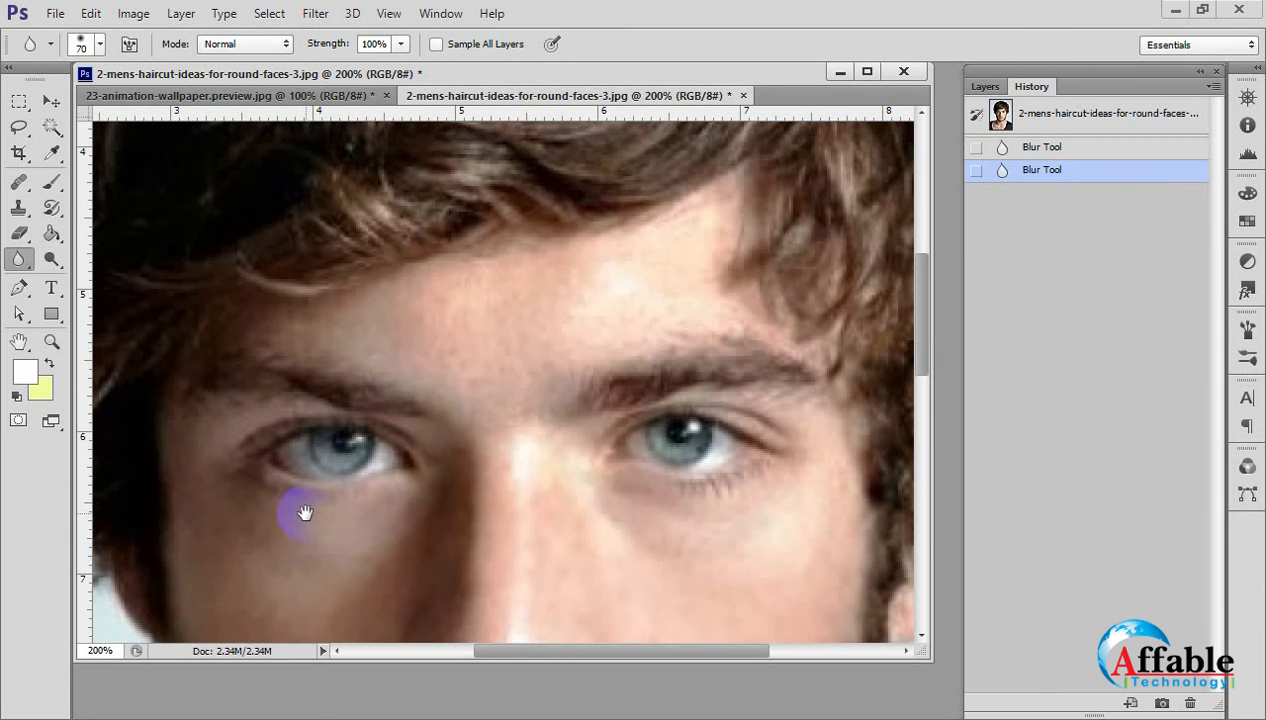
{"action": "scroll", "coordinate": [486, 367], "scroll_direction": "up", "scroll_amount": 3}
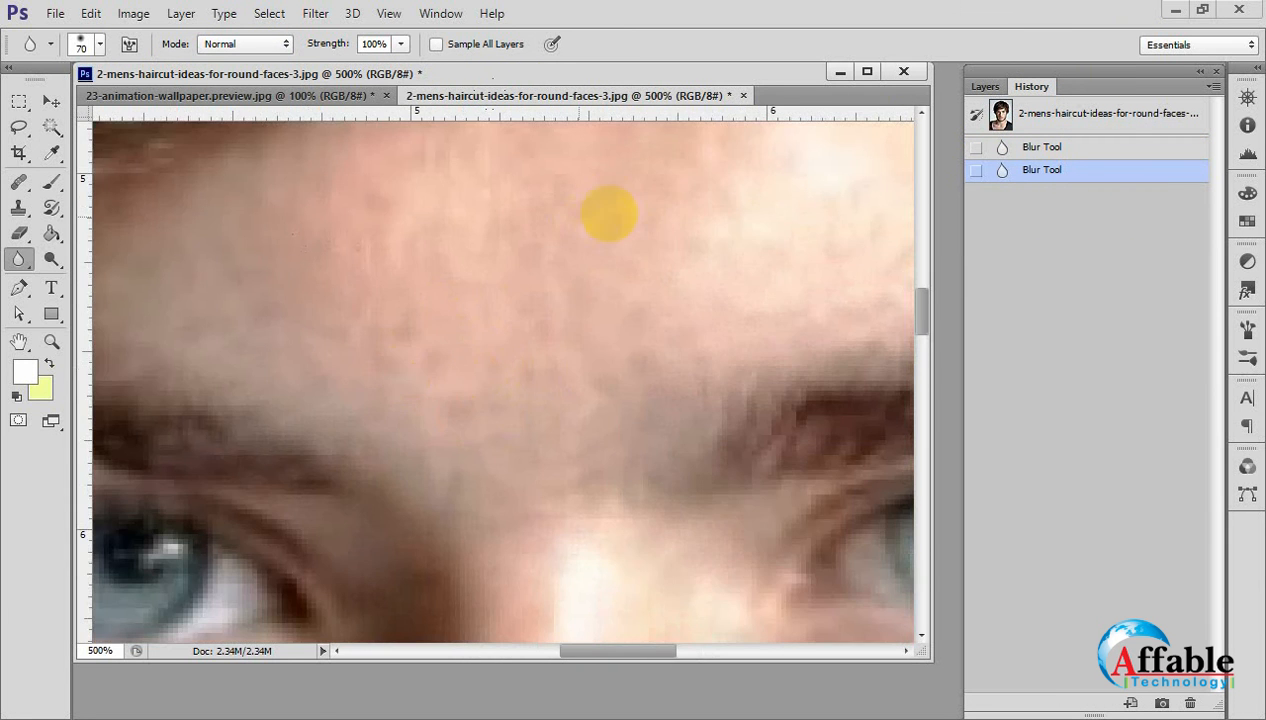
{"action": "scroll", "coordinate": [619, 367], "scroll_direction": "down", "scroll_amount": 1}
{"action": "left_click_drag", "start_coordinate": [616, 345], "coordinate": [571, 418]}
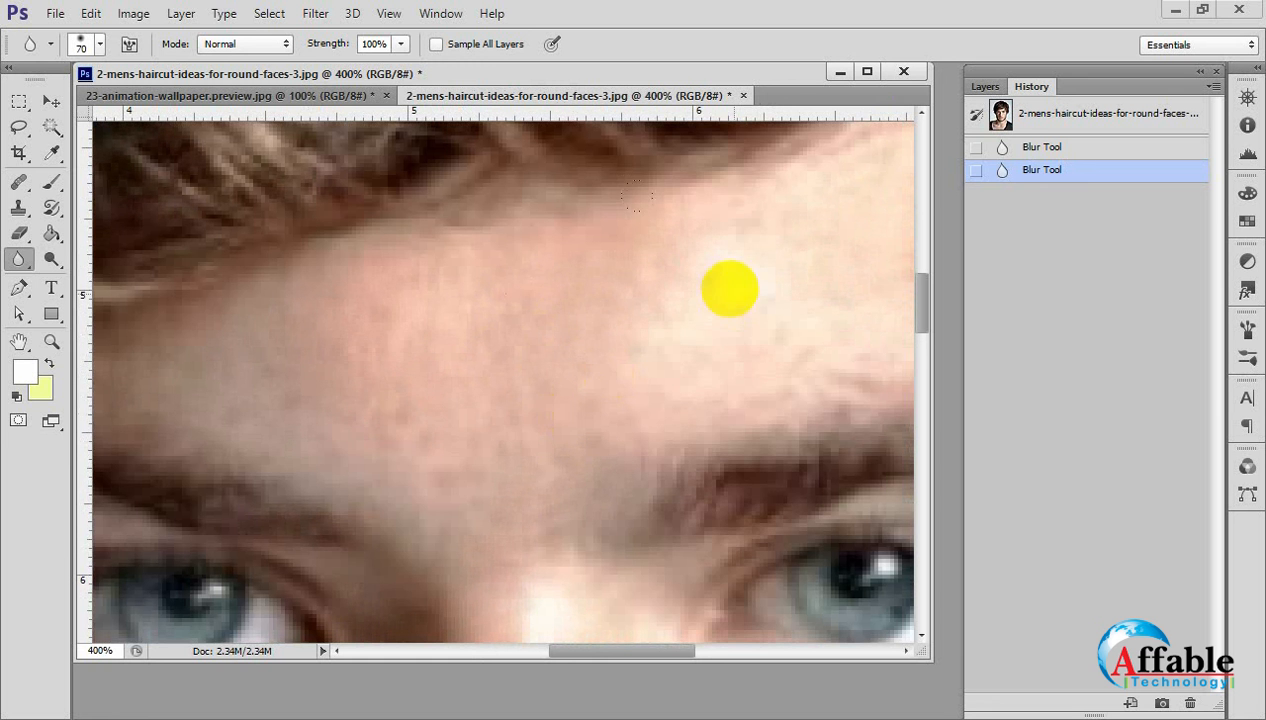
{"action": "mouse_move", "coordinate": [525, 453]}
{"action": "left_mouse_down"}
{"action": "mouse_move", "coordinate": [726, 285]}
{"action": "mouse_move", "coordinate": [844, 252]}
{"action": "left_mouse_up"}
{"action": "left_click", "coordinate": [613, 350], "text": "ctrl+alt"}
{"action": "left_click", "coordinate": [613, 350], "text": "ctrl+alt"}
{"action": "mouse_move", "coordinate": [599, 291]}
{"action": "left_mouse_down"}
{"action": "mouse_move", "coordinate": [649, 294]}
{"action": "mouse_move", "coordinate": [681, 243]}
{"action": "left_mouse_up"}
{"action": "mouse_move", "coordinate": [540, 280]}
{"action": "left_mouse_down"}
{"action": "mouse_move", "coordinate": [320, 276]}
{"action": "mouse_move", "coordinate": [335, 276]}
{"action": "left_mouse_up"}
Blur the remaining skin texture on the lower face beside the nose and mouth.
{"action": "left_click_drag", "start_coordinate": [531, 288], "coordinate": [540, 140]}
{"action": "mouse_move", "coordinate": [526, 575]}
{"action": "left_mouse_down"}
{"action": "mouse_move", "coordinate": [531, 277]}
{"action": "mouse_move", "coordinate": [487, 157]}
{"action": "left_mouse_up"}
{"action": "mouse_move", "coordinate": [672, 287]}
{"action": "left_mouse_down"}
{"action": "mouse_move", "coordinate": [644, 257]}
{"action": "mouse_move", "coordinate": [604, 384]}
{"action": "left_mouse_up"}
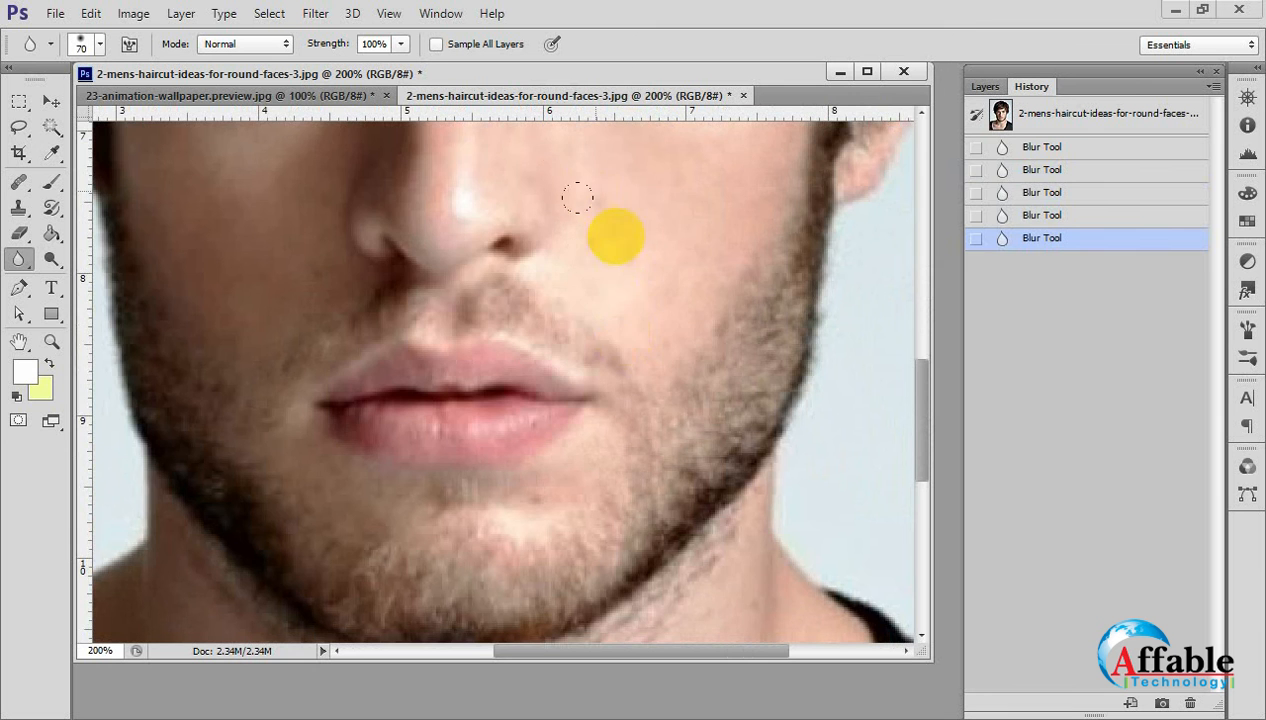
{"action": "left_click_drag", "start_coordinate": [579, 198], "coordinate": [641, 359]}
Select the Clone Stamp Tool and reduce its brush to 30 px for the stray hairs on the neck.
{"action": "scroll", "coordinate": [655, 392], "scroll_direction": "down", "scroll_amount": 5}
{"action": "left_click", "coordinate": [673, 437]}
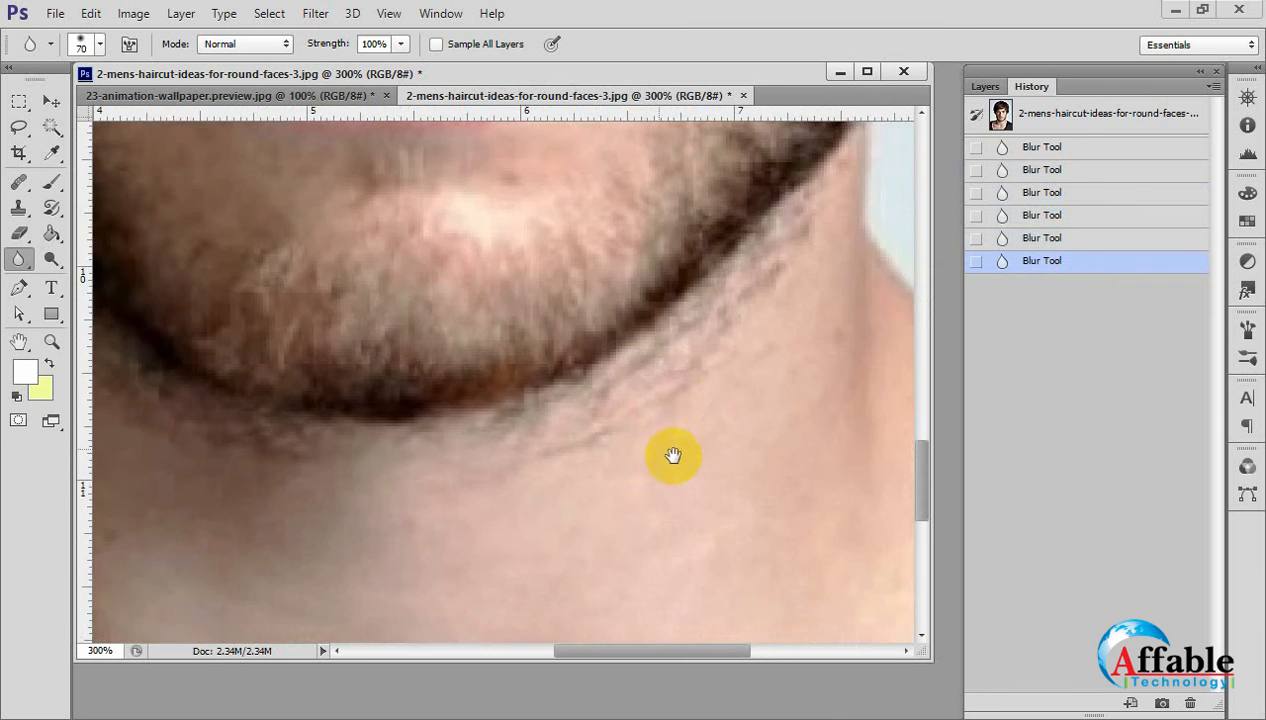
{"action": "left_click", "coordinate": [708, 381], "text": "alt"}
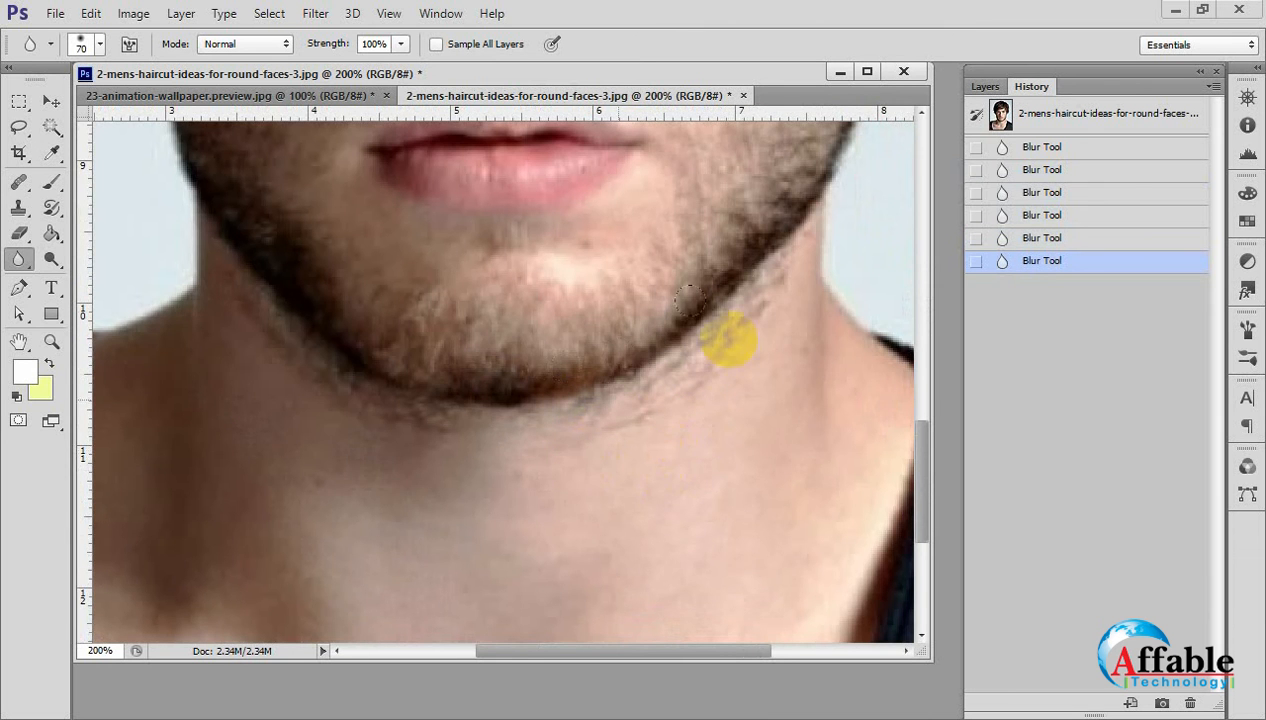
{"action": "mouse_move", "coordinate": [722, 262]}
{"action": "left_mouse_down"}
{"action": "mouse_move", "coordinate": [420, 426]}
{"action": "mouse_move", "coordinate": [161, 300]}
{"action": "mouse_move", "coordinate": [147, 278]}
{"action": "mouse_move", "coordinate": [573, 355]}
{"action": "left_mouse_up"}
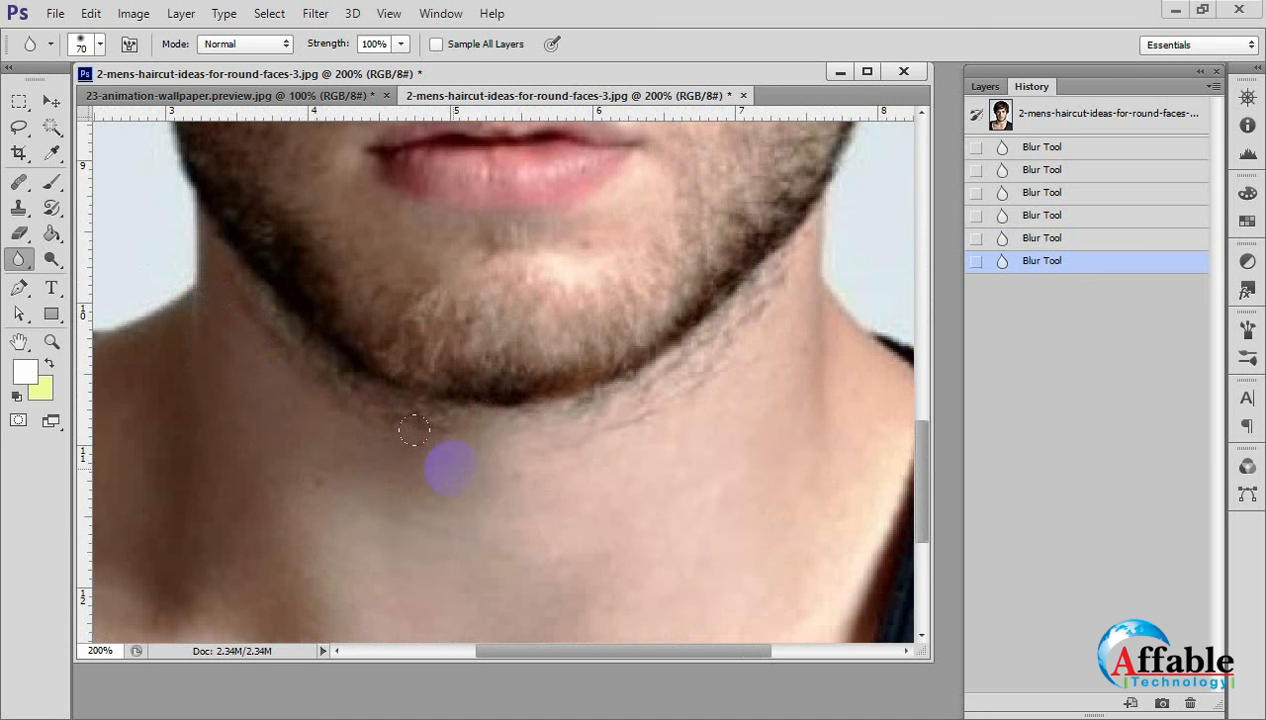
{"action": "left_click", "coordinate": [17, 210]}
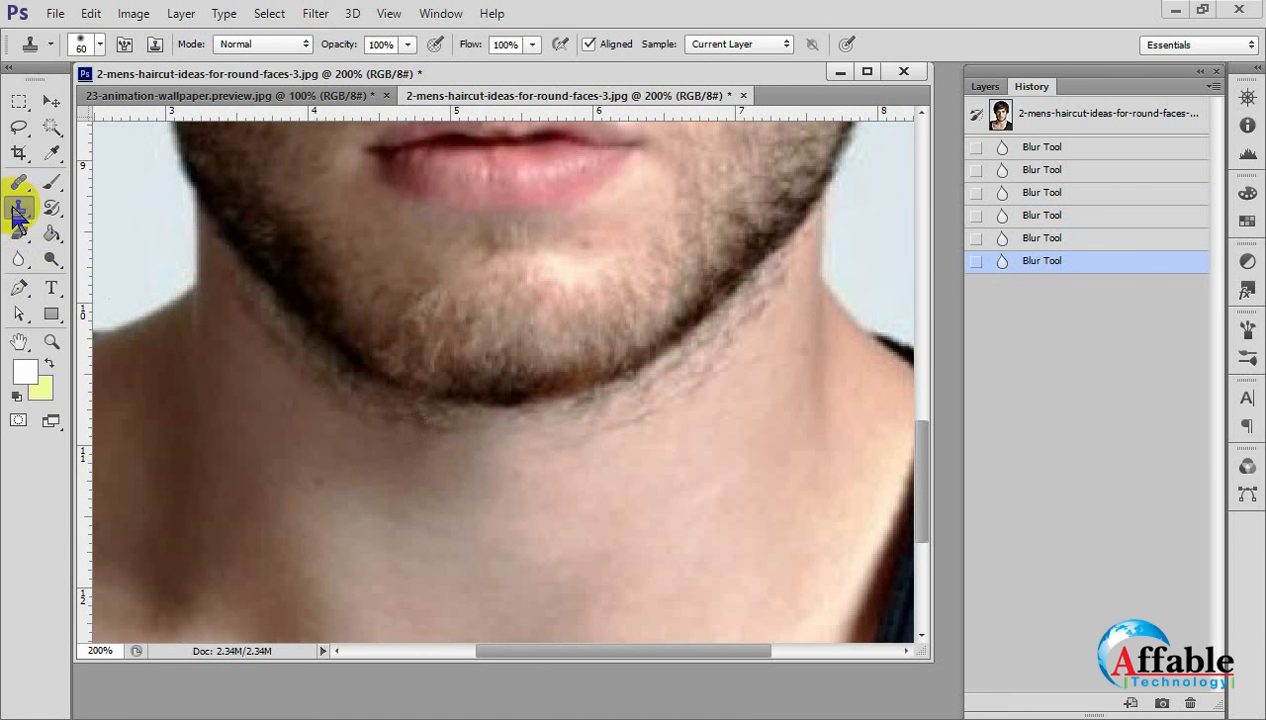
{"action": "mouse_move", "coordinate": [742, 426]}
{"action": "left_mouse_down"}
{"action": "mouse_move", "coordinate": [653, 469]}
{"action": "mouse_move", "coordinate": [512, 487]}
{"action": "mouse_move", "coordinate": [528, 500]}
{"action": "left_mouse_up"}
{"action": "left_click", "coordinate": [636, 438], "text": "ctrl"}
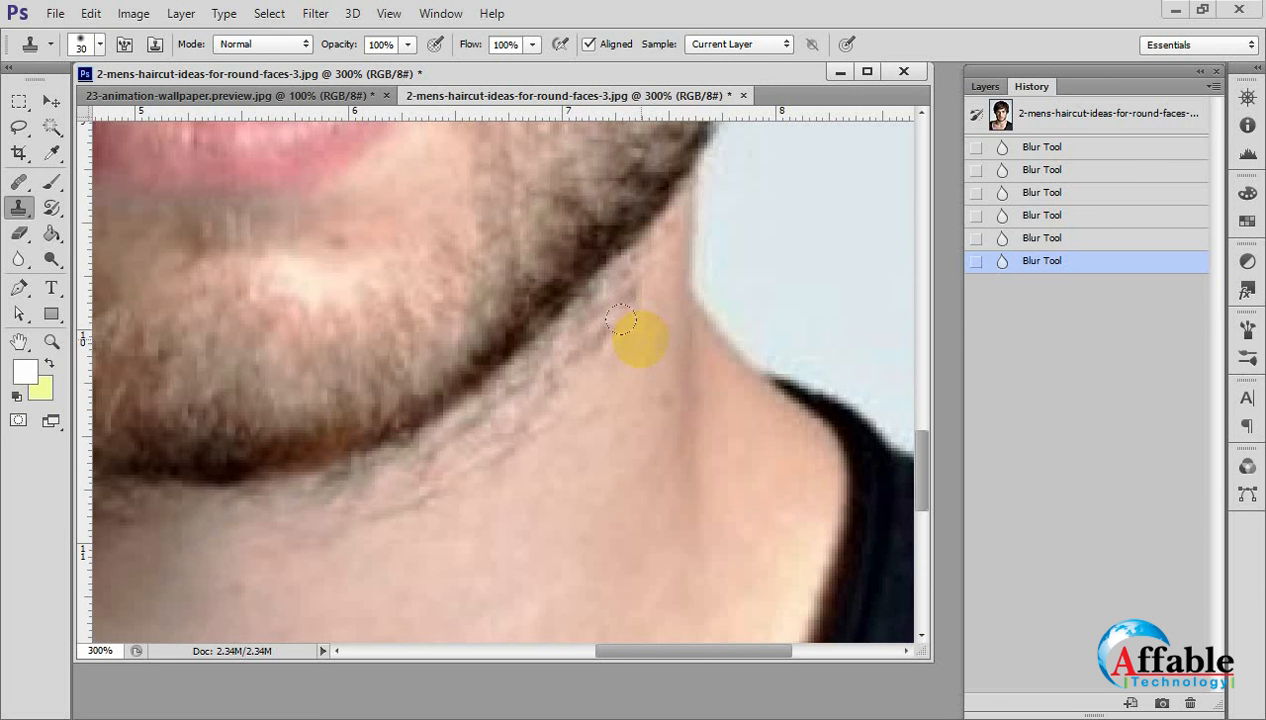
Clone clean neck skin over the stray beard hairs below the jaw on the brightly lit side.
{"action": "left_click", "coordinate": [608, 291]}
{"action": "left_click", "coordinate": [628, 377]}
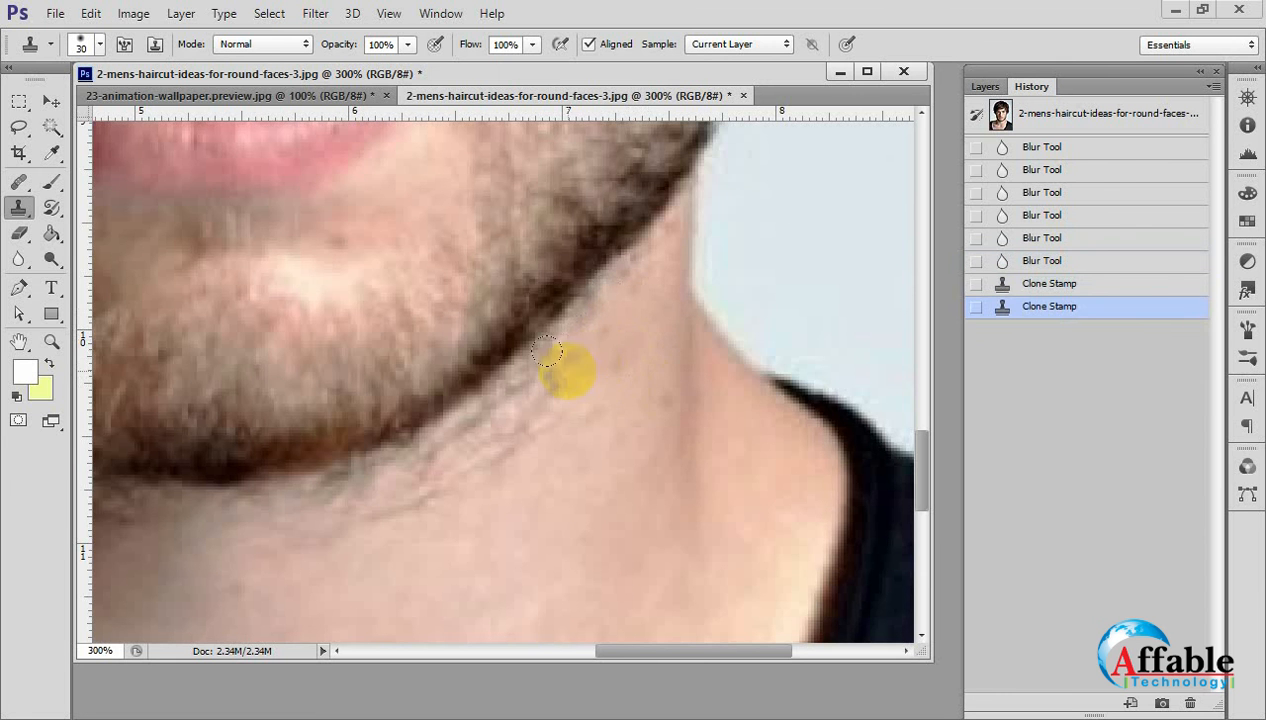
{"action": "left_click", "coordinate": [565, 390]}
{"action": "left_click", "coordinate": [582, 455]}
{"action": "left_click", "coordinate": [585, 469]}
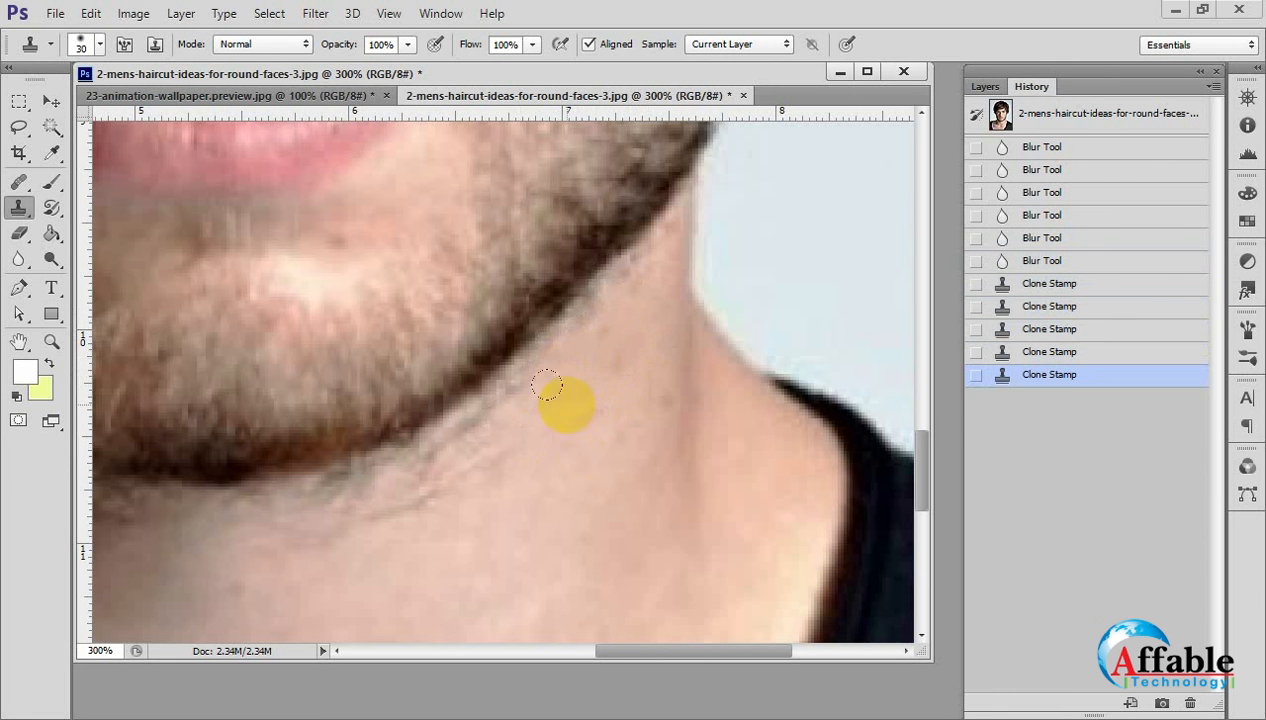
{"action": "left_click", "coordinate": [590, 440]}
{"action": "left_click", "coordinate": [605, 420]}
{"action": "left_click", "coordinate": [627, 437]}
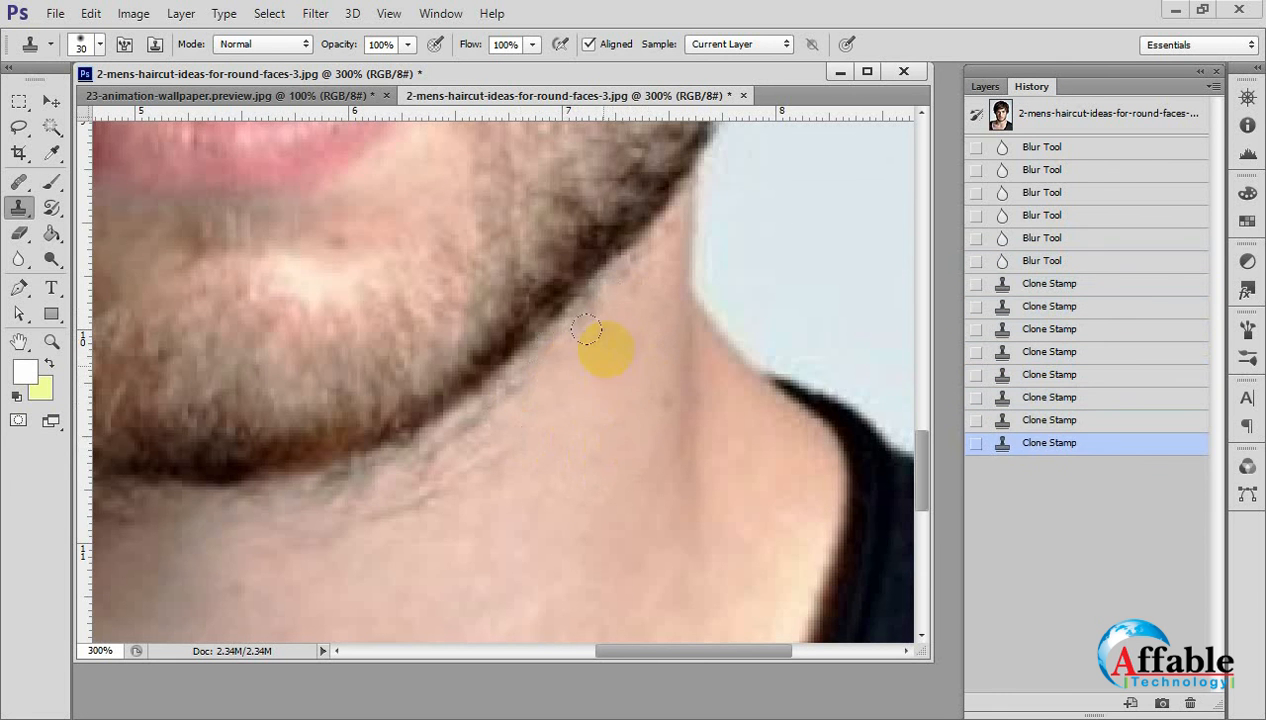
{"action": "left_click", "coordinate": [618, 426]}
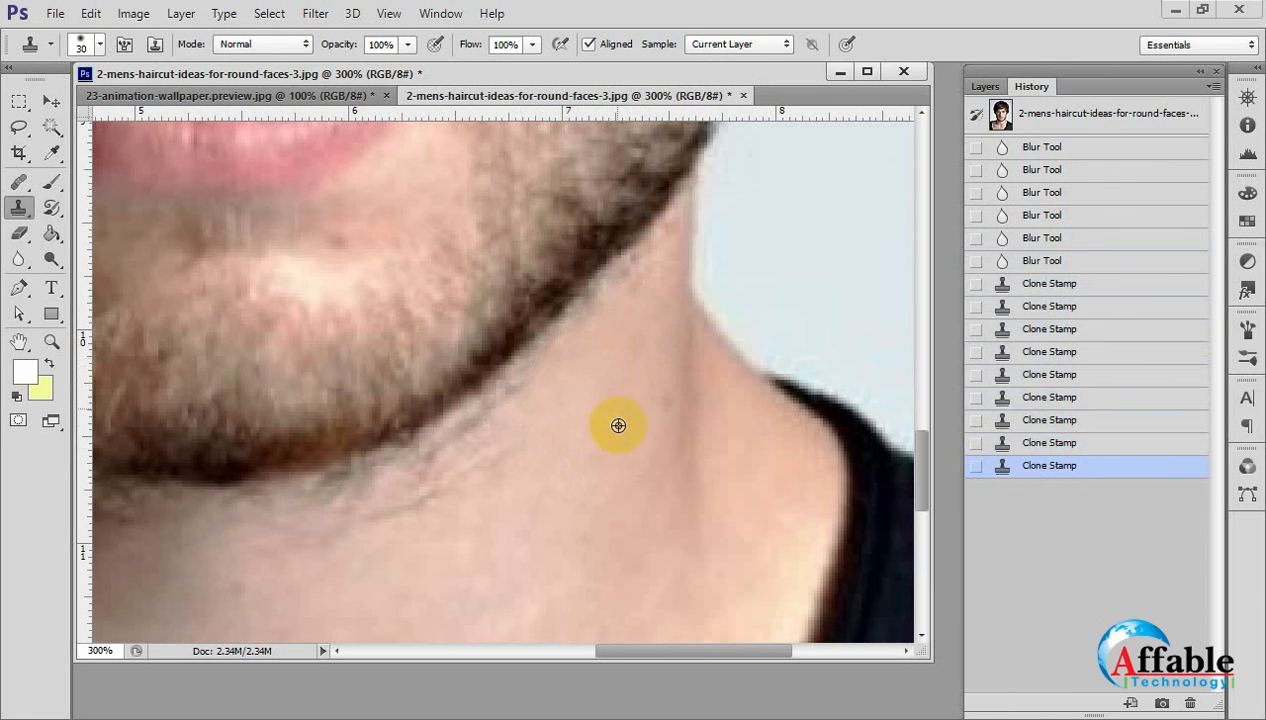
{"action": "left_click", "coordinate": [613, 358]}
{"action": "left_click", "coordinate": [657, 363], "text": "ctrl"}
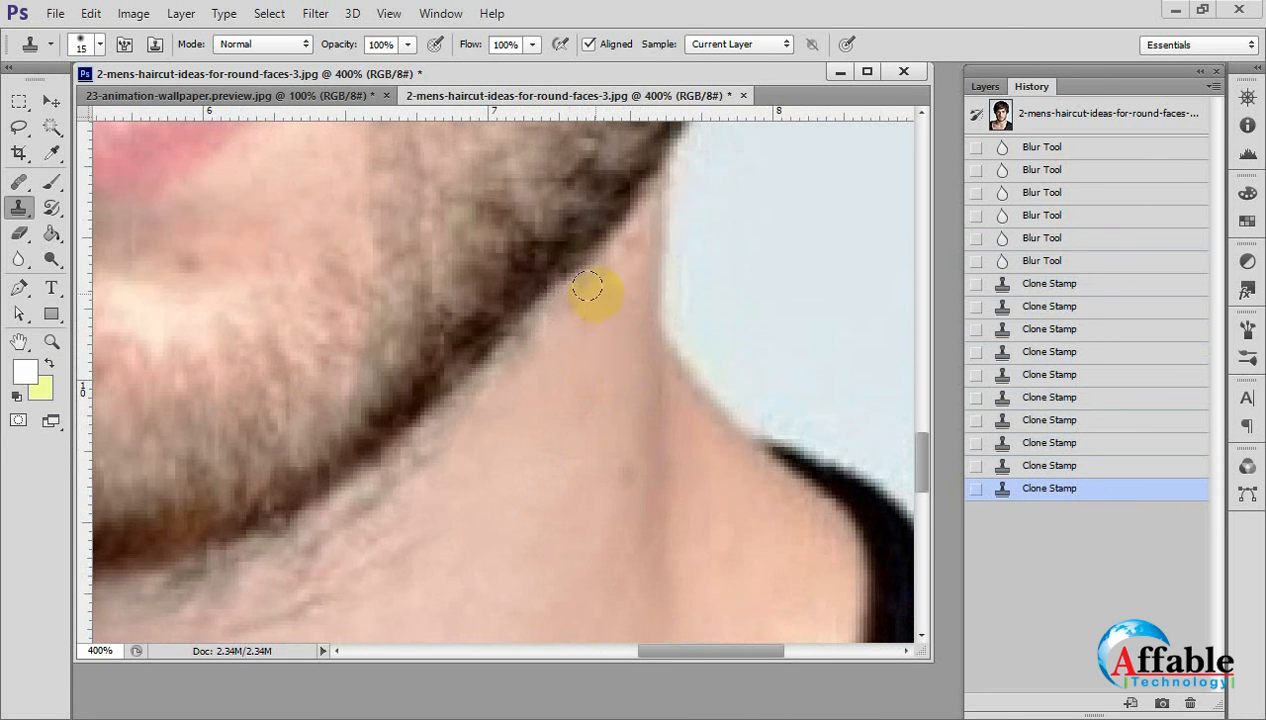
Reduce the Clone Stamp brush to 15 px and clone clean skin along the beard's lower edge on the lit side of the jaw.
{"action": "left_click", "coordinate": [582, 298]}
{"action": "left_click", "coordinate": [574, 311]}
{"action": "left_click", "coordinate": [545, 340]}
{"action": "left_click", "coordinate": [540, 350]}
{"action": "left_click", "coordinate": [524, 371]}
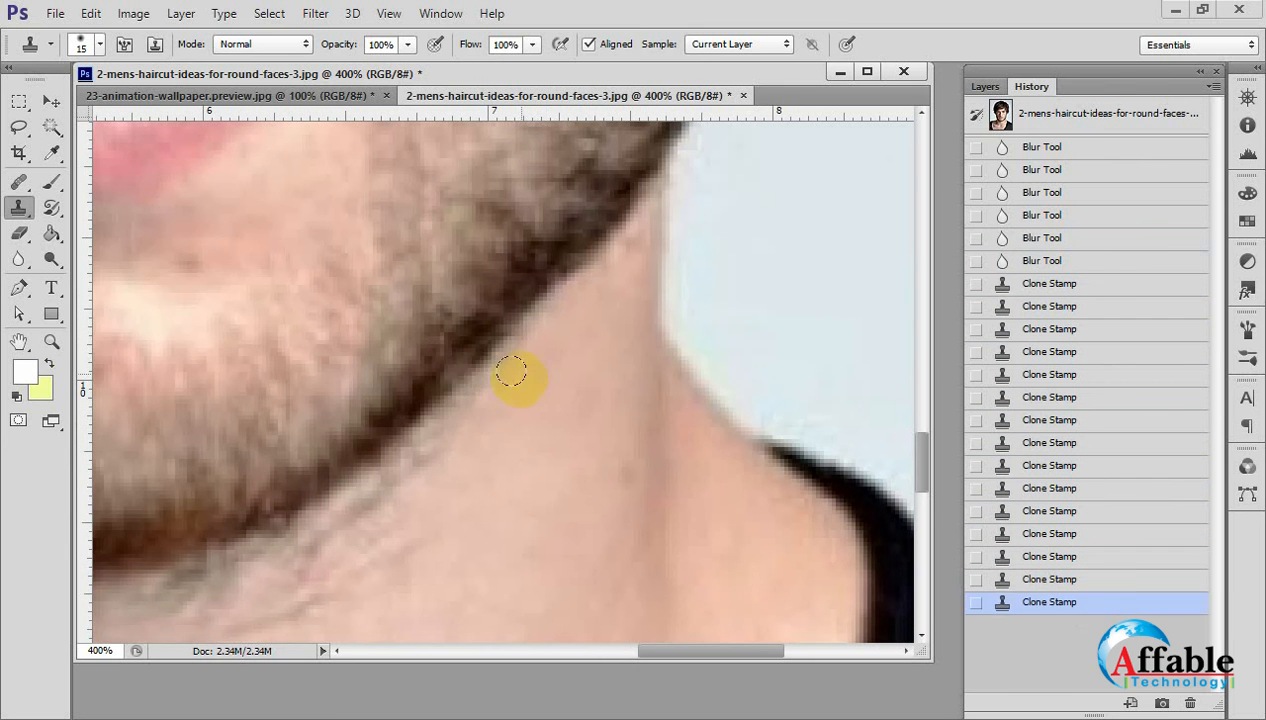
{"action": "left_click", "coordinate": [514, 385]}
{"action": "left_click", "coordinate": [502, 398]}
{"action": "left_click", "coordinate": [517, 424], "text": "alt"}
{"action": "left_click_drag", "start_coordinate": [482, 386], "coordinate": [450, 425]}
{"action": "left_click", "coordinate": [435, 441]}
{"action": "left_click", "coordinate": [422, 438]}
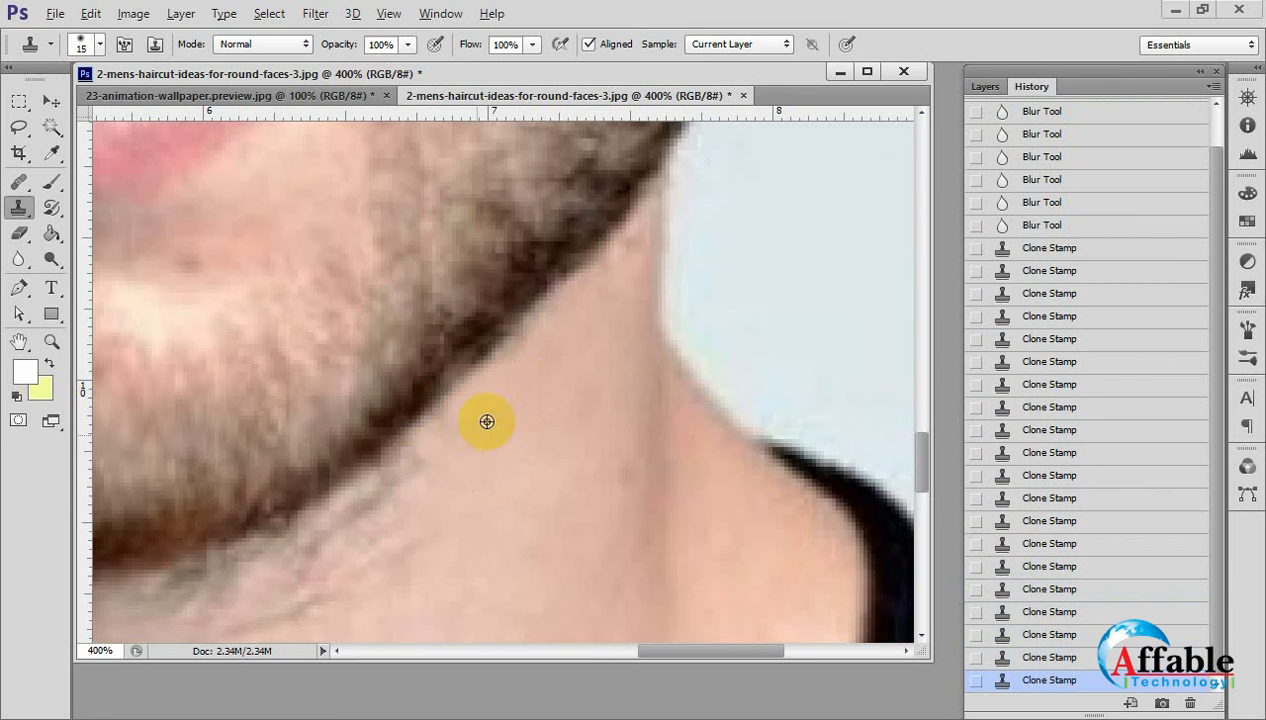
{"action": "left_click", "coordinate": [435, 424]}
{"action": "left_click", "coordinate": [453, 464], "text": "alt"}
{"action": "left_click", "coordinate": [411, 453]}
{"action": "left_click", "coordinate": [451, 469], "text": "alt"}
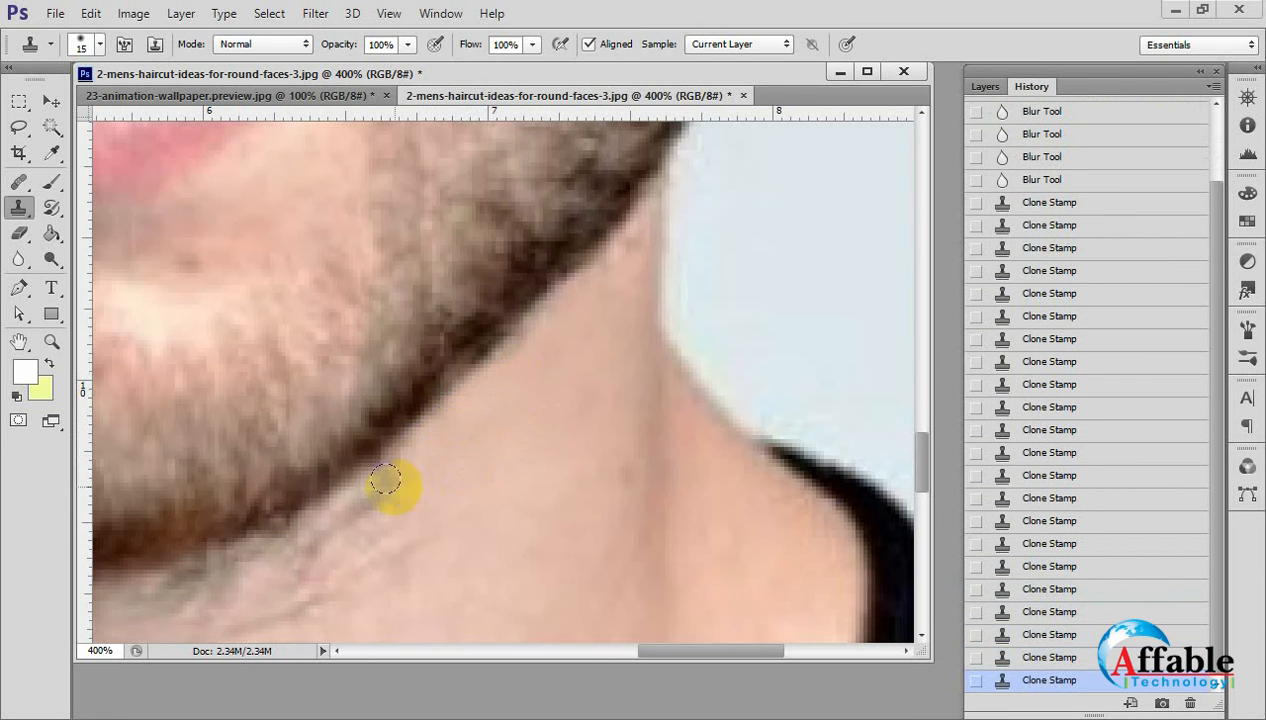
{"action": "left_click", "coordinate": [386, 479]}
Enlarge the Clone Stamp brush to 30 px and clone clean skin over the stray hairs beneath the chin.
{"action": "left_click_drag", "start_coordinate": [519, 478], "coordinate": [605, 390]}
{"action": "key", "text": "ctrl+minus"}
{"action": "left_click_drag", "start_coordinate": [735, 314], "coordinate": [705, 475]}
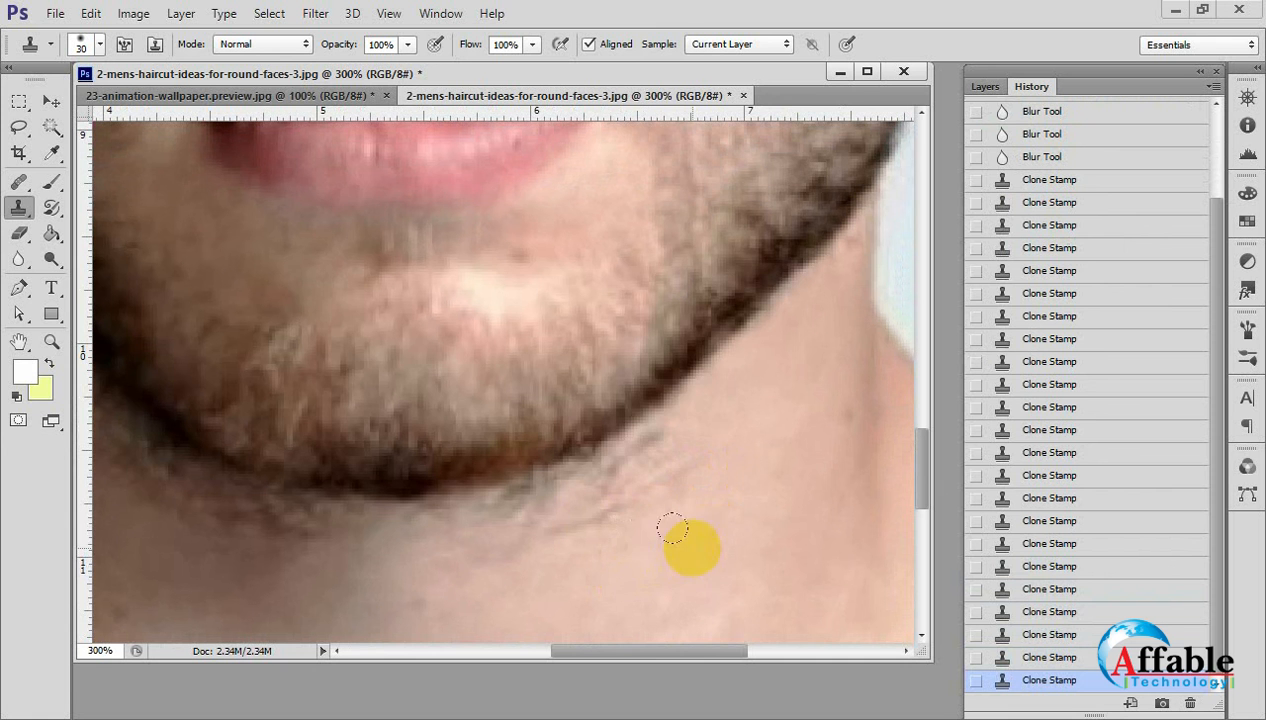
{"action": "left_click_drag", "start_coordinate": [612, 509], "coordinate": [641, 450]}
{"action": "left_click", "coordinate": [745, 488], "text": "alt"}
{"action": "left_click_drag", "start_coordinate": [643, 439], "coordinate": [615, 464]}
{"action": "left_click", "coordinate": [555, 590], "text": "alt"}
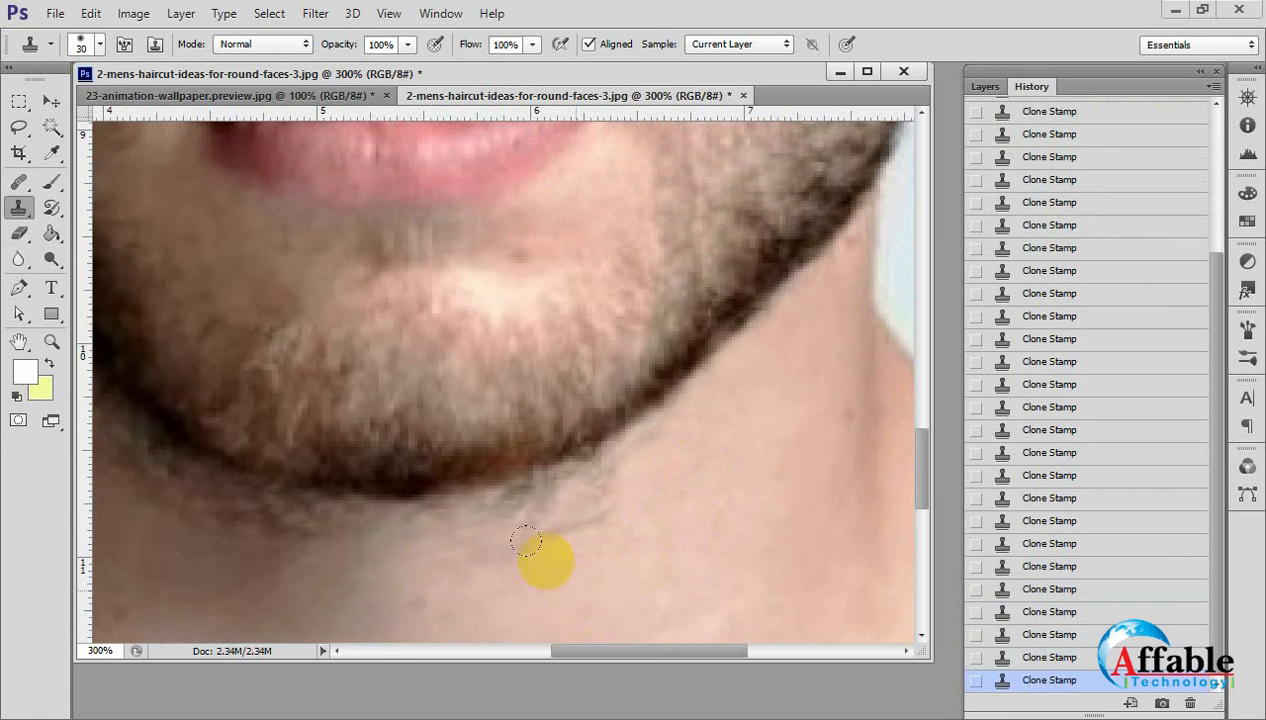
{"action": "left_click_drag", "start_coordinate": [517, 507], "coordinate": [602, 477]}
{"action": "left_click", "coordinate": [585, 566], "text": "alt"}
{"action": "mouse_move", "coordinate": [479, 508]}
{"action": "left_mouse_down"}
{"action": "mouse_move", "coordinate": [600, 465]}
{"action": "mouse_move", "coordinate": [511, 494]}
{"action": "mouse_move", "coordinate": [618, 496]}
{"action": "mouse_move", "coordinate": [625, 447]}
{"action": "mouse_move", "coordinate": [686, 410]}
{"action": "left_mouse_up"}
{"action": "mouse_move", "coordinate": [567, 547]}
{"action": "left_mouse_down"}
{"action": "mouse_move", "coordinate": [746, 461]}
{"action": "mouse_move", "coordinate": [746, 477]}
{"action": "left_mouse_up"}
{"action": "left_click", "coordinate": [718, 520], "text": "alt"}
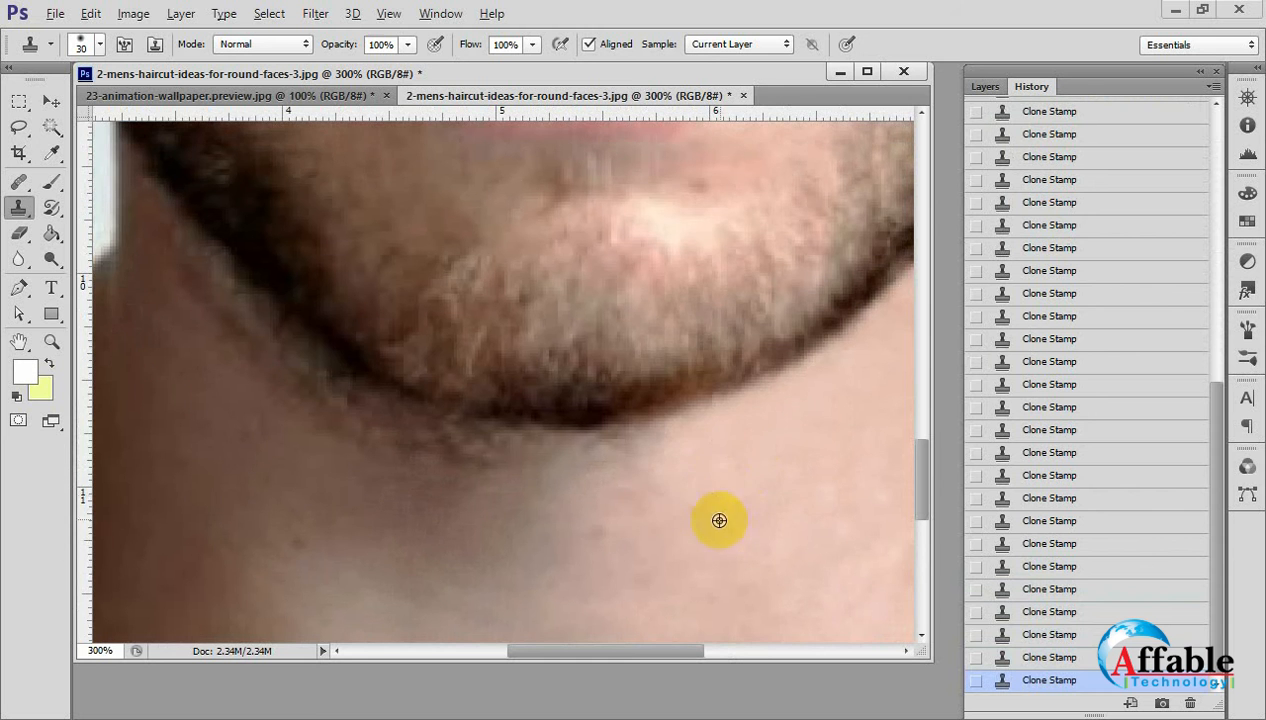
{"action": "left_click_drag", "start_coordinate": [627, 445], "coordinate": [678, 441]}
Clone shaded neck skin over the stray hairs along the beard's edge on the dark side of the jaw.
{"action": "left_click_drag", "start_coordinate": [514, 510], "coordinate": [567, 516]}
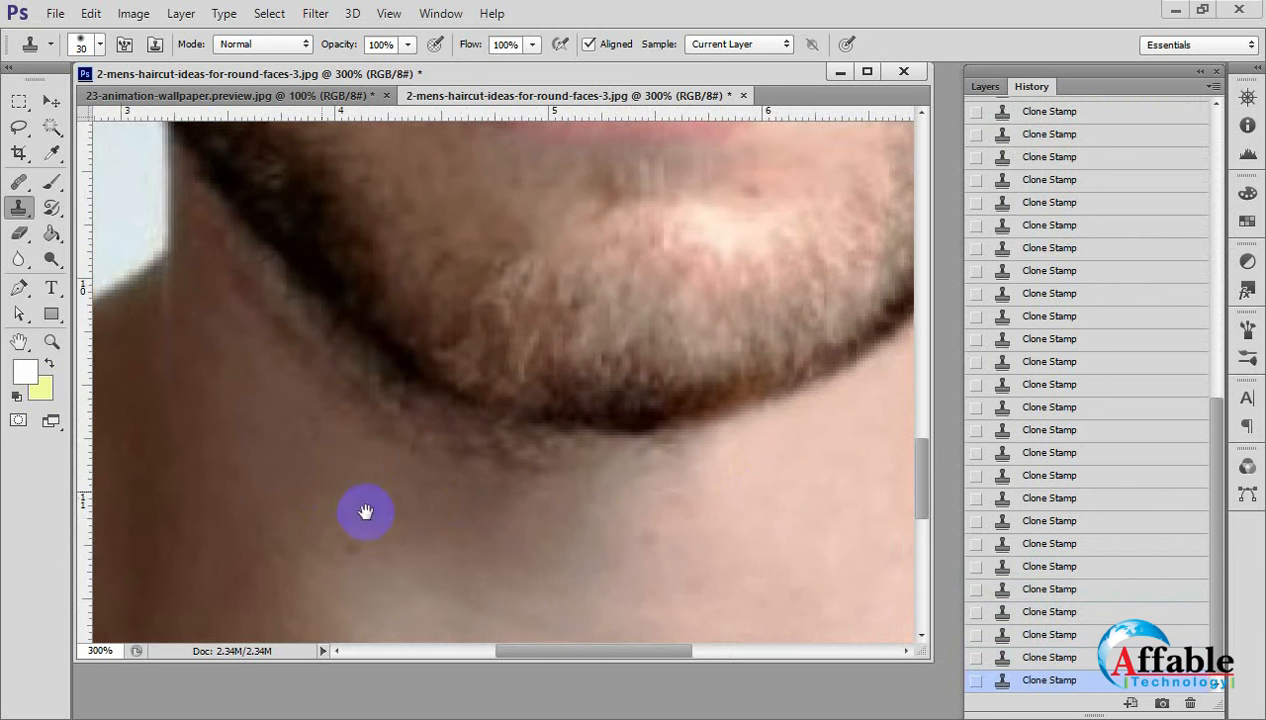
{"action": "mouse_move", "coordinate": [366, 512]}
{"action": "left_mouse_down"}
{"action": "mouse_move", "coordinate": [493, 563]}
{"action": "mouse_move", "coordinate": [368, 545]}
{"action": "left_mouse_up"}
{"action": "left_click", "coordinate": [351, 394], "text": "alt"}
{"action": "mouse_move", "coordinate": [338, 346]}
{"action": "left_mouse_down"}
{"action": "mouse_move", "coordinate": [386, 389]}
{"action": "mouse_move", "coordinate": [380, 428]}
{"action": "mouse_move", "coordinate": [413, 407]}
{"action": "mouse_move", "coordinate": [425, 418]}
{"action": "mouse_move", "coordinate": [408, 470]}
{"action": "mouse_move", "coordinate": [429, 448]}
{"action": "mouse_move", "coordinate": [474, 460]}
{"action": "mouse_move", "coordinate": [455, 441]}
{"action": "mouse_move", "coordinate": [467, 458]}
{"action": "mouse_move", "coordinate": [436, 522]}
{"action": "mouse_move", "coordinate": [461, 482]}
{"action": "mouse_move", "coordinate": [501, 479]}
{"action": "mouse_move", "coordinate": [494, 528]}
{"action": "mouse_move", "coordinate": [514, 550]}
{"action": "mouse_move", "coordinate": [545, 510]}
{"action": "mouse_move", "coordinate": [519, 592]}
{"action": "mouse_move", "coordinate": [507, 476]}
{"action": "mouse_move", "coordinate": [455, 534]}
{"action": "mouse_move", "coordinate": [498, 480]}
{"action": "left_mouse_up"}
{"action": "left_click", "coordinate": [381, 420], "text": "alt"}
{"action": "left_click", "coordinate": [407, 463], "text": "alt"}
{"action": "left_click", "coordinate": [435, 521], "text": "alt"}
{"action": "left_click", "coordinate": [512, 551], "text": "alt"}
{"action": "left_click", "coordinate": [520, 593], "text": "alt"}
{"action": "left_click", "coordinate": [473, 554], "text": "alt"}
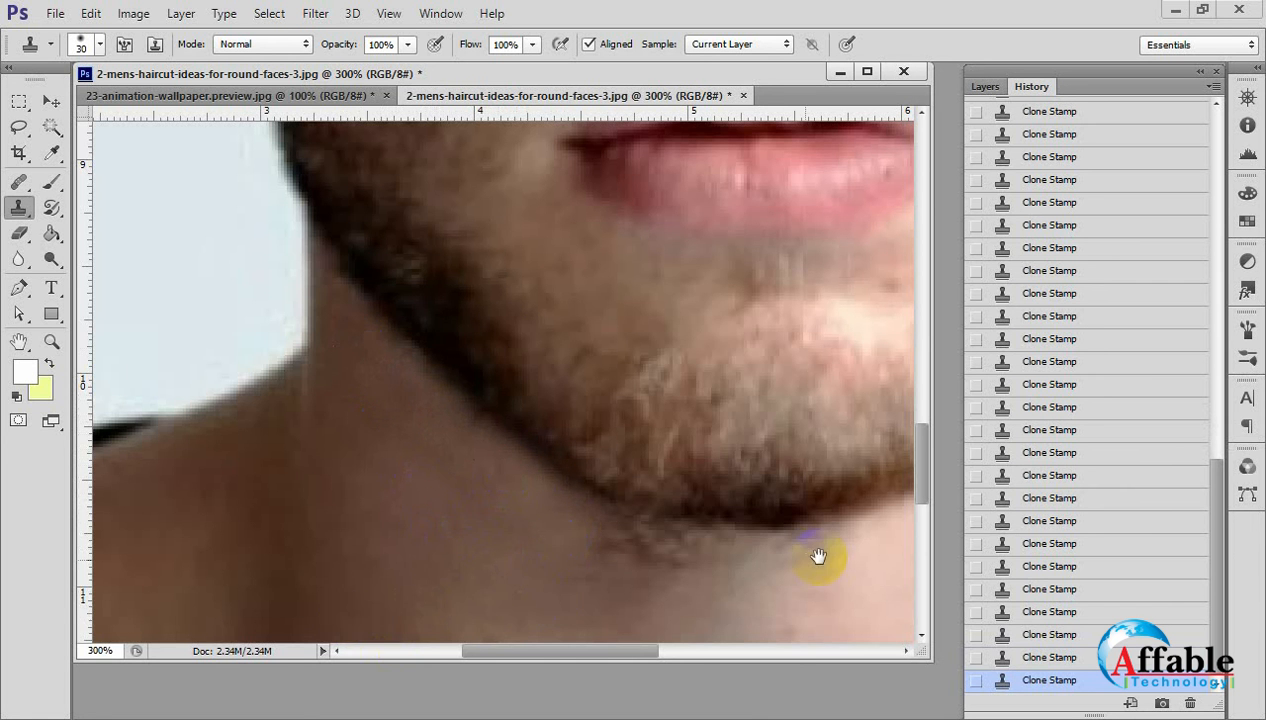
Inspect the retouched beard edge and neck skin on the lit side of the jaw at 700%.
{"action": "scroll", "coordinate": [819, 556], "scroll_direction": "right", "scroll_amount": 10}
{"action": "left_click", "coordinate": [535, 412], "text": "ctrl"}
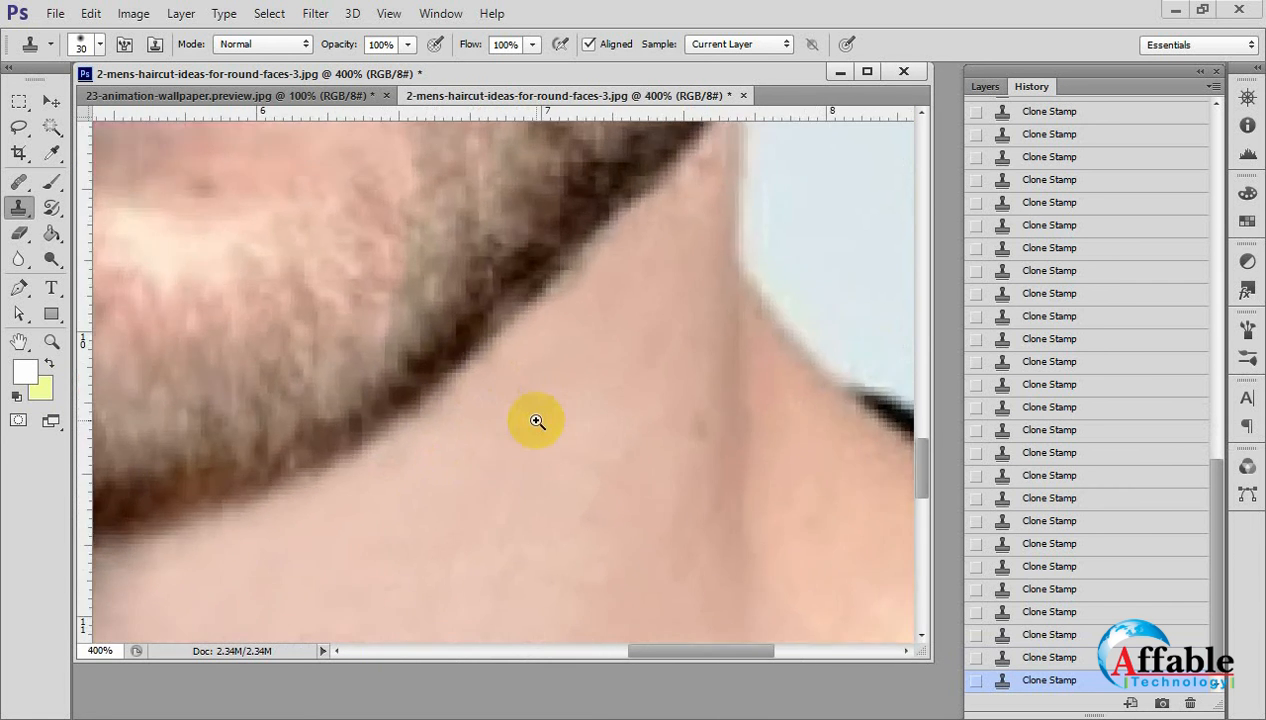
{"action": "left_click", "coordinate": [535, 418], "text": "ctrl"}
{"action": "left_click", "coordinate": [535, 418], "text": "ctrl"}
{"action": "left_click", "coordinate": [535, 418], "text": "ctrl"}
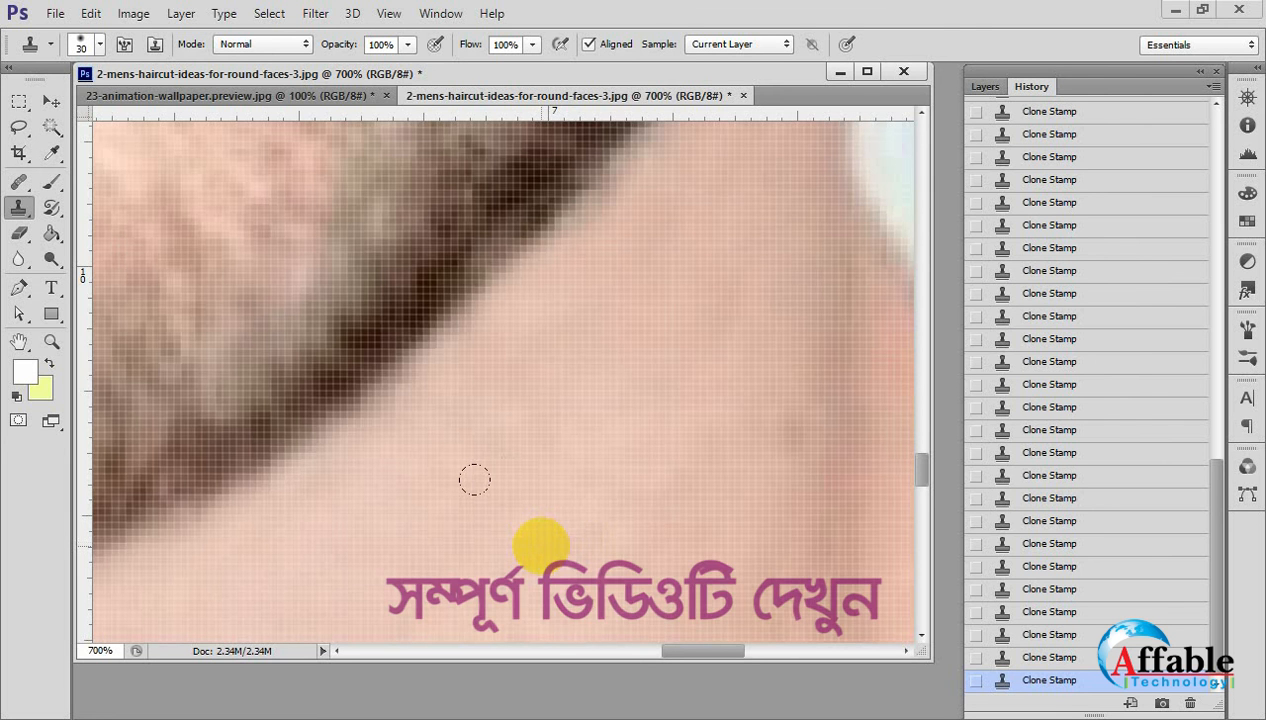
{"action": "left_click", "coordinate": [18, 181]}
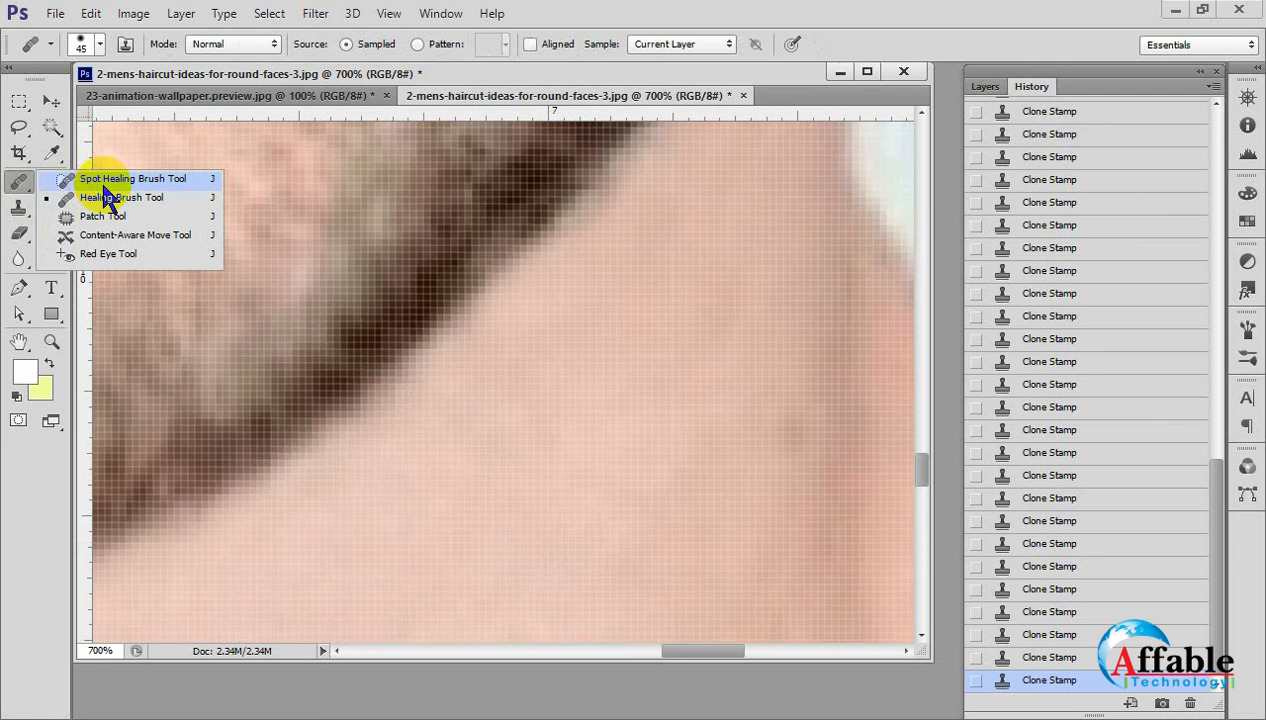
{"action": "left_click", "coordinate": [19, 210]}
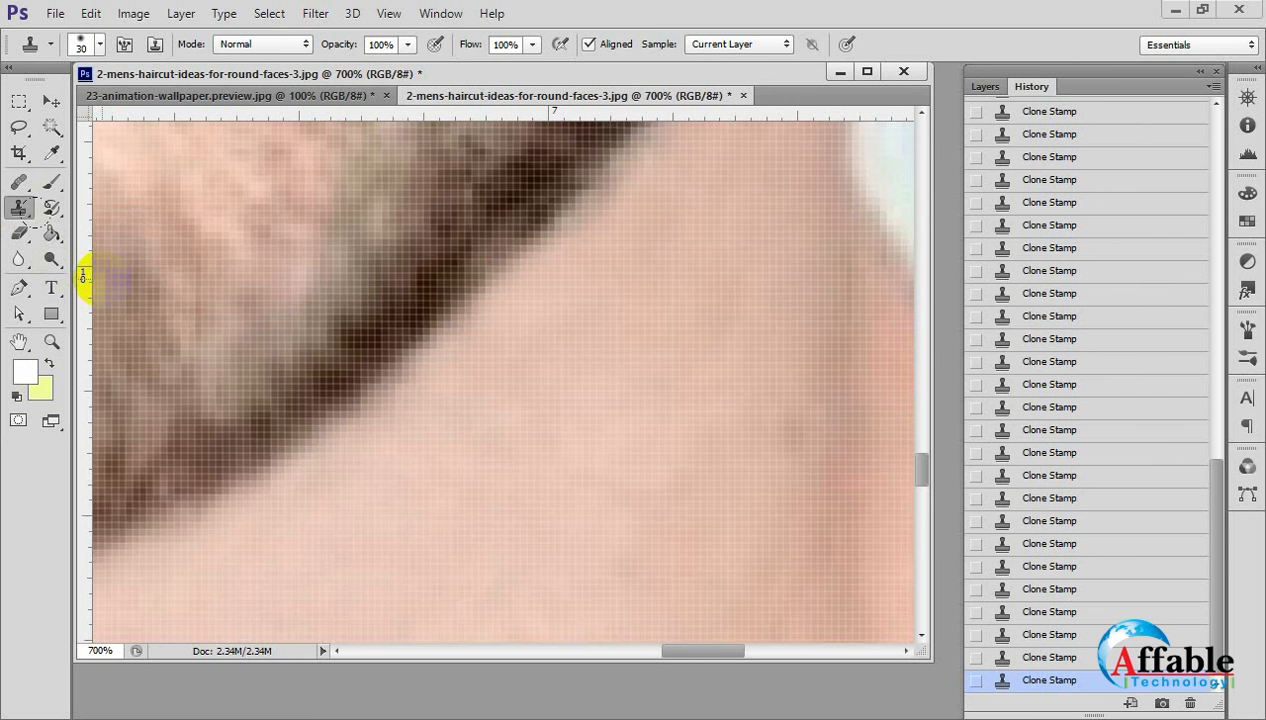
{"action": "scroll", "coordinate": [440, 447], "scroll_direction": "down", "scroll_amount": 4}
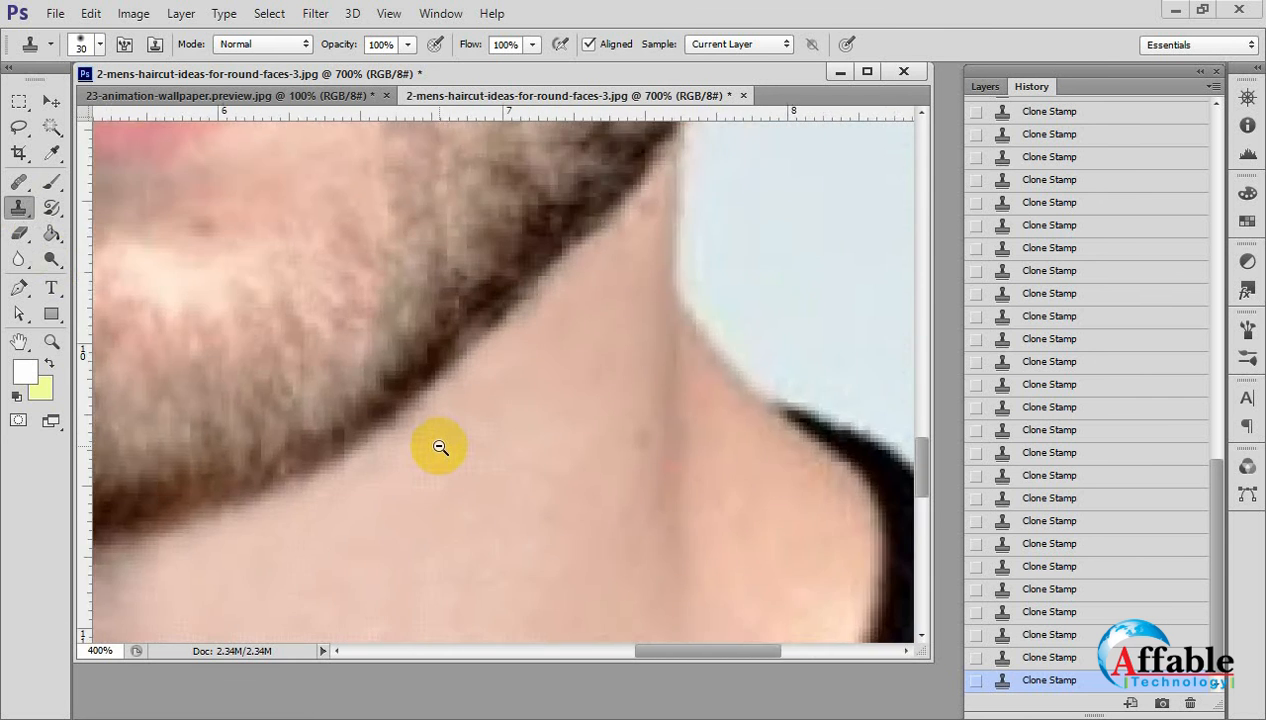
{"action": "scroll", "coordinate": [416, 464], "scroll_direction": "down", "scroll_amount": 3}
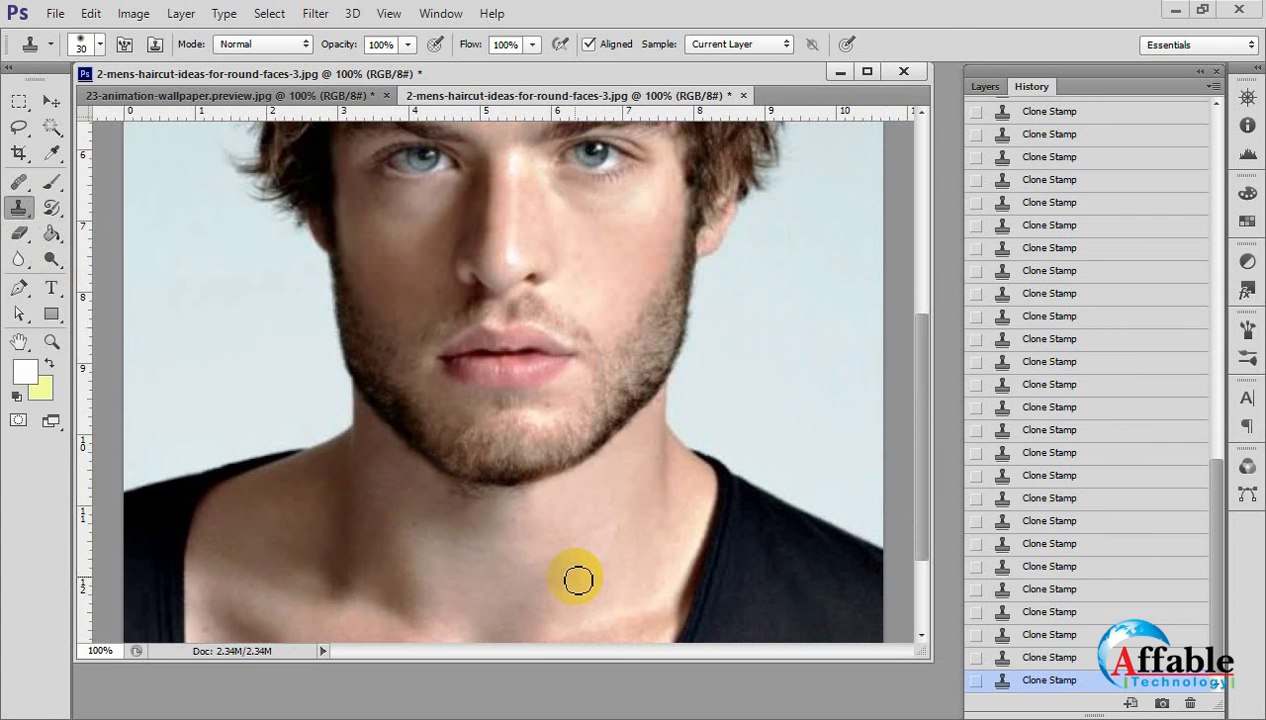
Try to clone lit neck skin over the stray hairs in the shaded area beneath the chin.
{"action": "left_click", "coordinate": [424, 539], "text": "ctrl"}
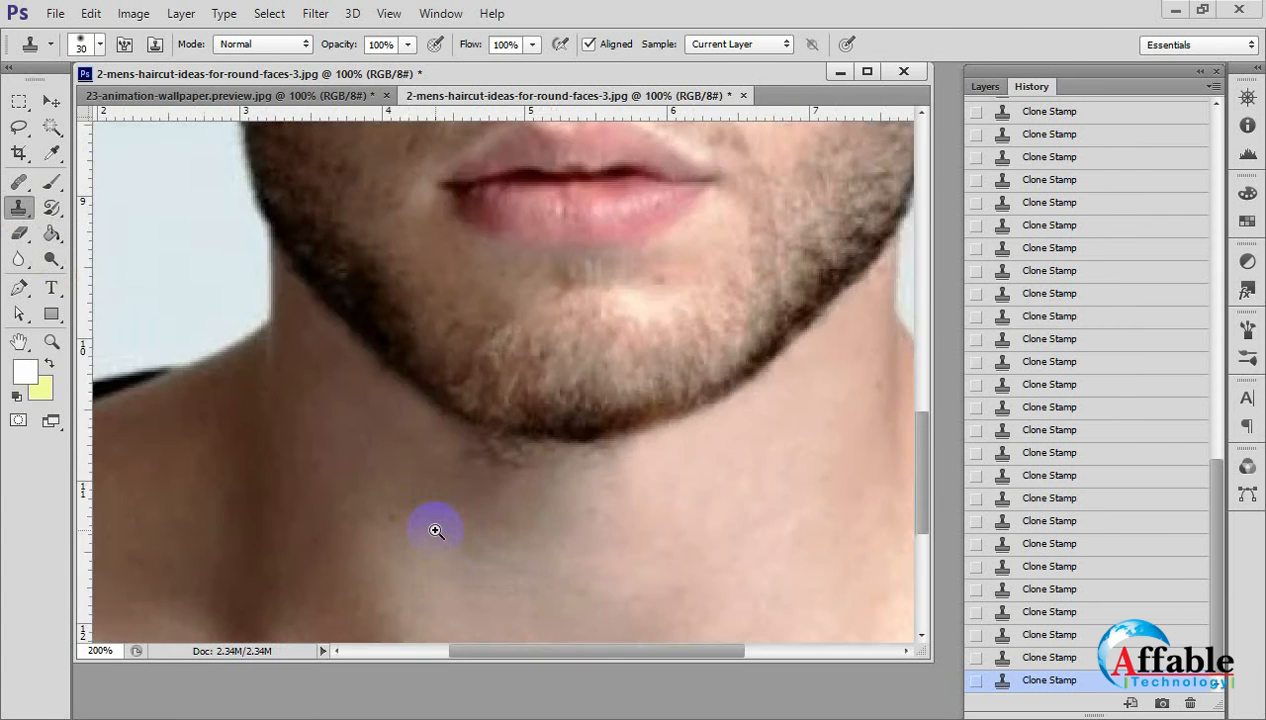
{"action": "left_click", "coordinate": [435, 528], "text": "ctrl"}
{"action": "left_click", "coordinate": [437, 526], "text": "ctrl"}
{"action": "left_click", "coordinate": [440, 523], "text": "ctrl"}
{"action": "mouse_move", "coordinate": [568, 453]}
{"action": "left_mouse_down"}
{"action": "mouse_move", "coordinate": [458, 438]}
{"action": "mouse_move", "coordinate": [320, 355]}
{"action": "mouse_move", "coordinate": [409, 385]}
{"action": "left_mouse_up"}
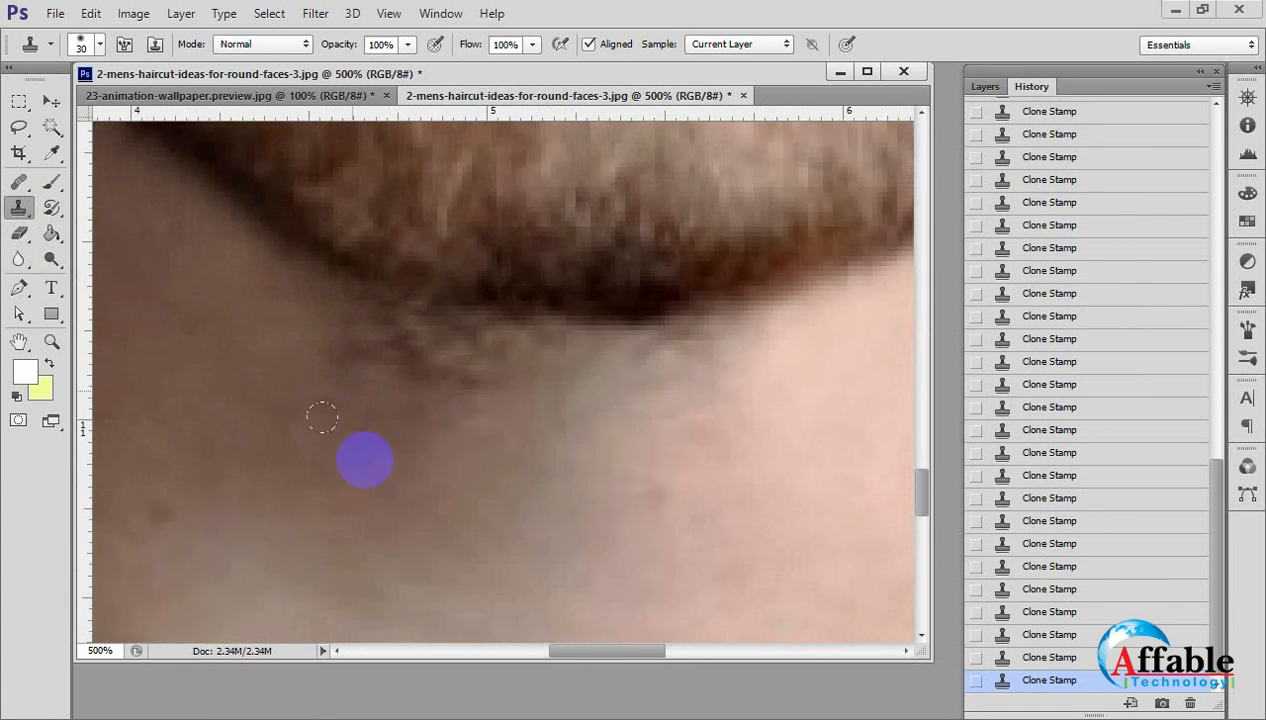
{"action": "left_click", "coordinate": [462, 441], "text": "ctrl+alt"}
{"action": "left_click_drag", "start_coordinate": [497, 517], "coordinate": [532, 326]}
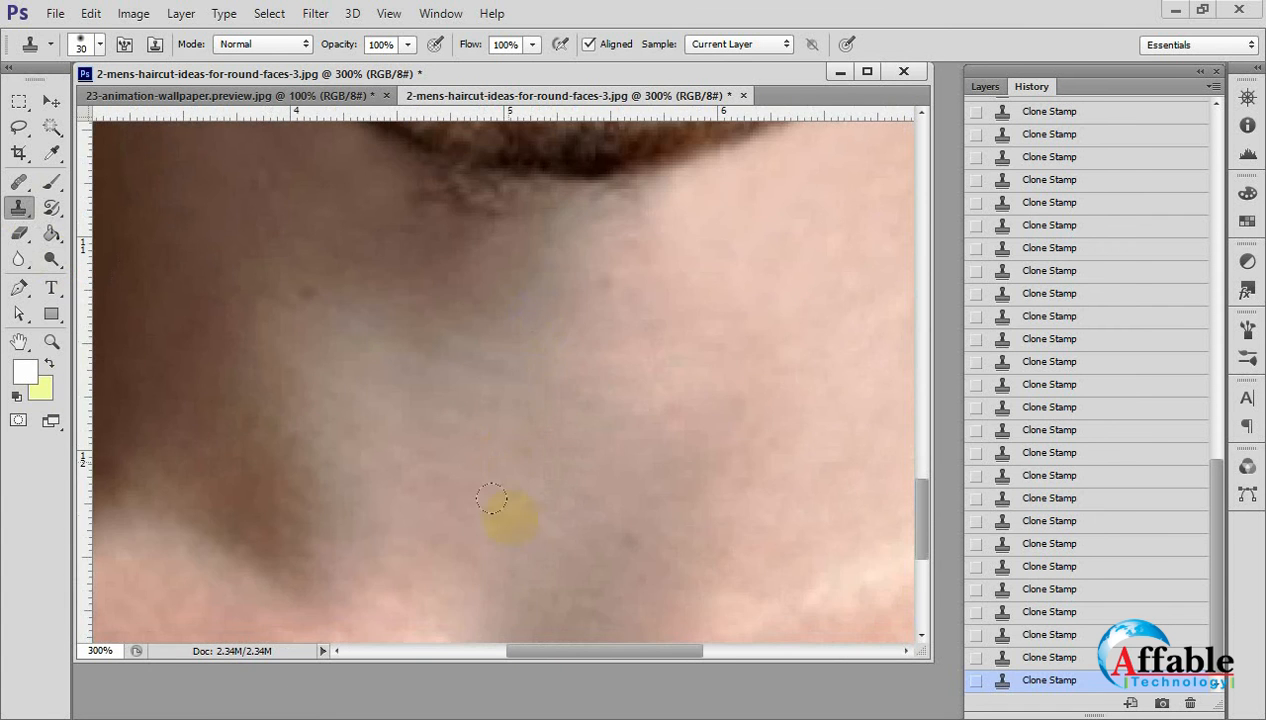
{"action": "left_click", "coordinate": [866, 433], "text": "alt"}
{"action": "left_click", "coordinate": [449, 209]}
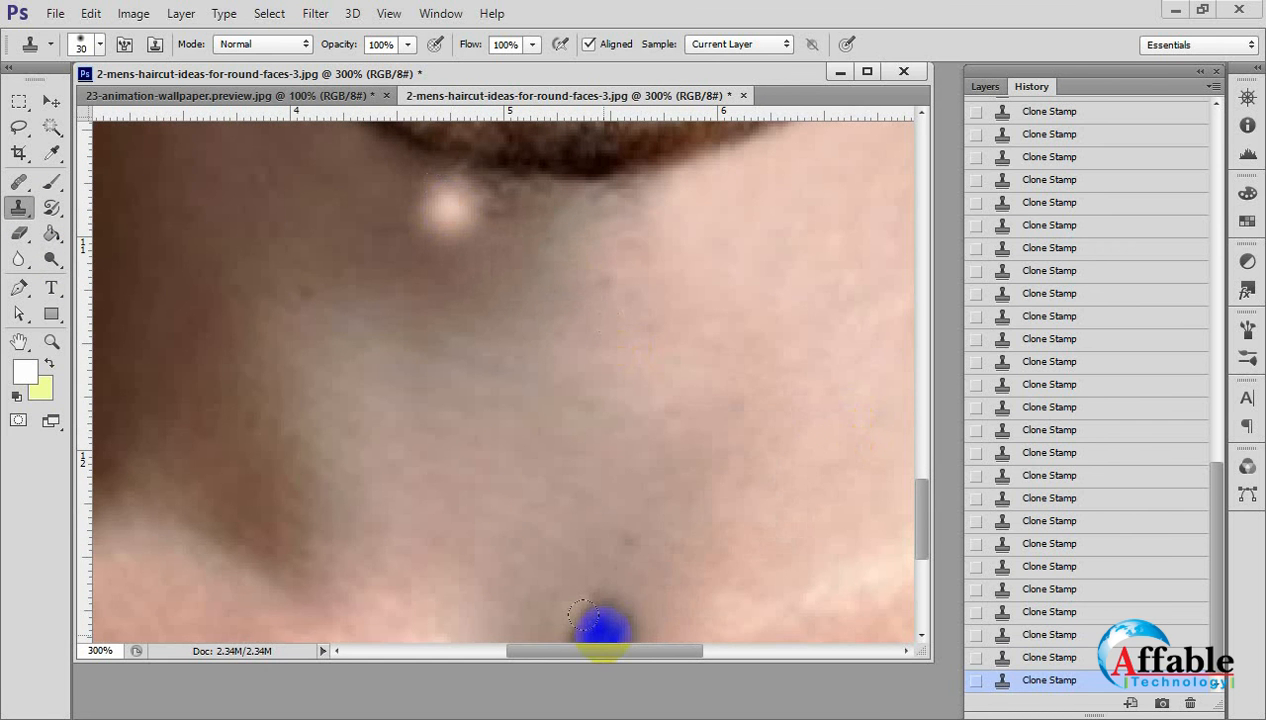
{"action": "key", "text": "ctrl+z"}
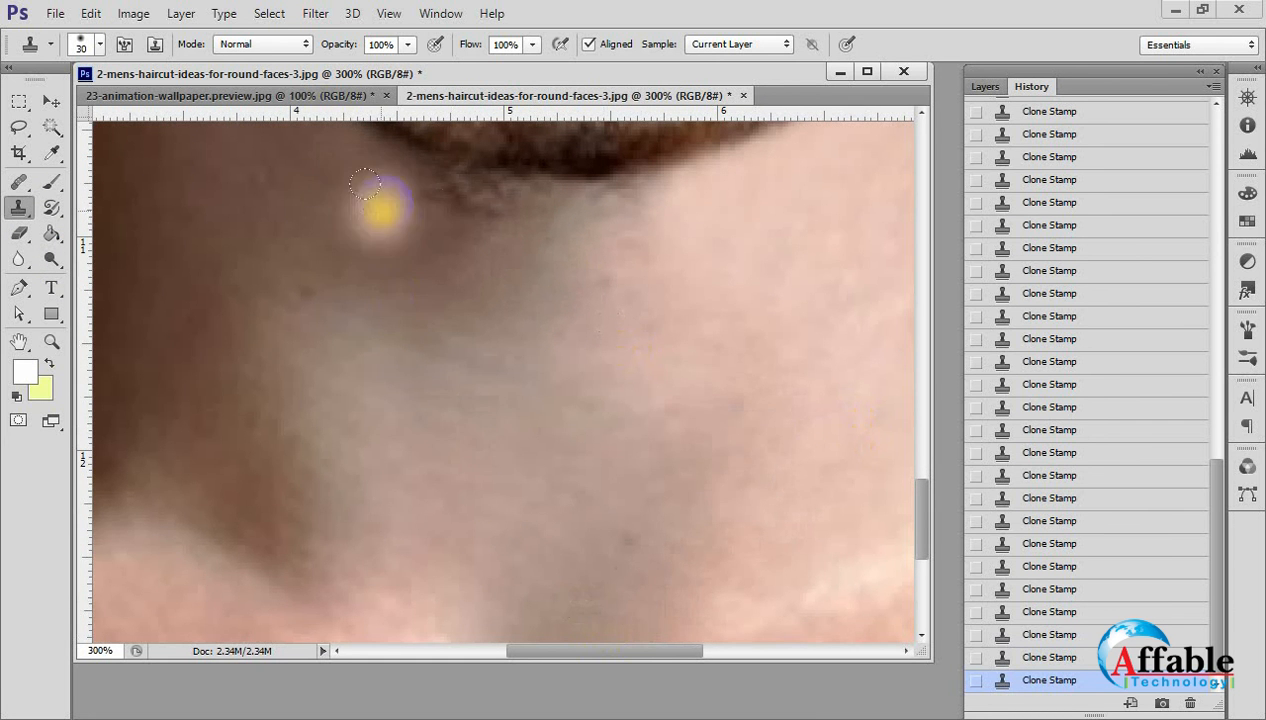
Clone shaded neck skin over the stray hairs along the beard's lower edge beneath the chin.
{"action": "left_click_drag", "start_coordinate": [371, 247], "coordinate": [352, 321]}
{"action": "key", "text": "ctrl+plus"}
{"action": "key", "text": "ctrl+plus"}
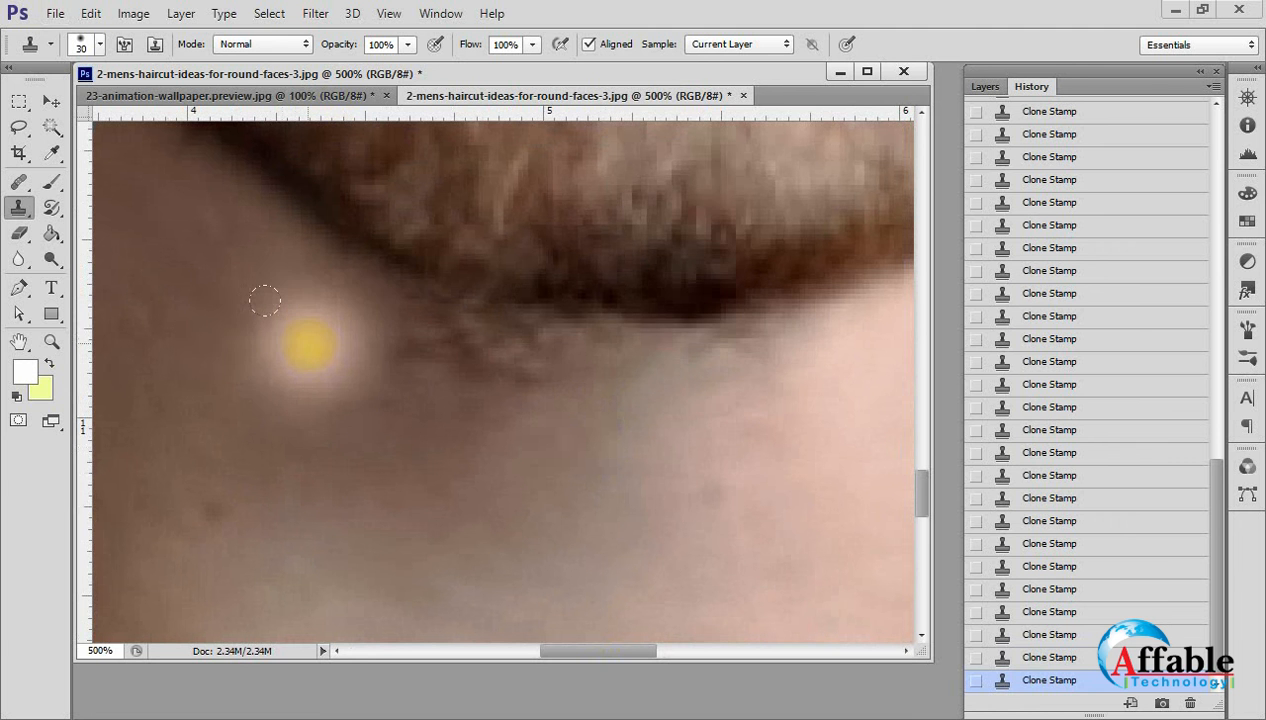
{"action": "left_click", "coordinate": [341, 327], "text": "alt"}
{"action": "left_click", "coordinate": [466, 337]}
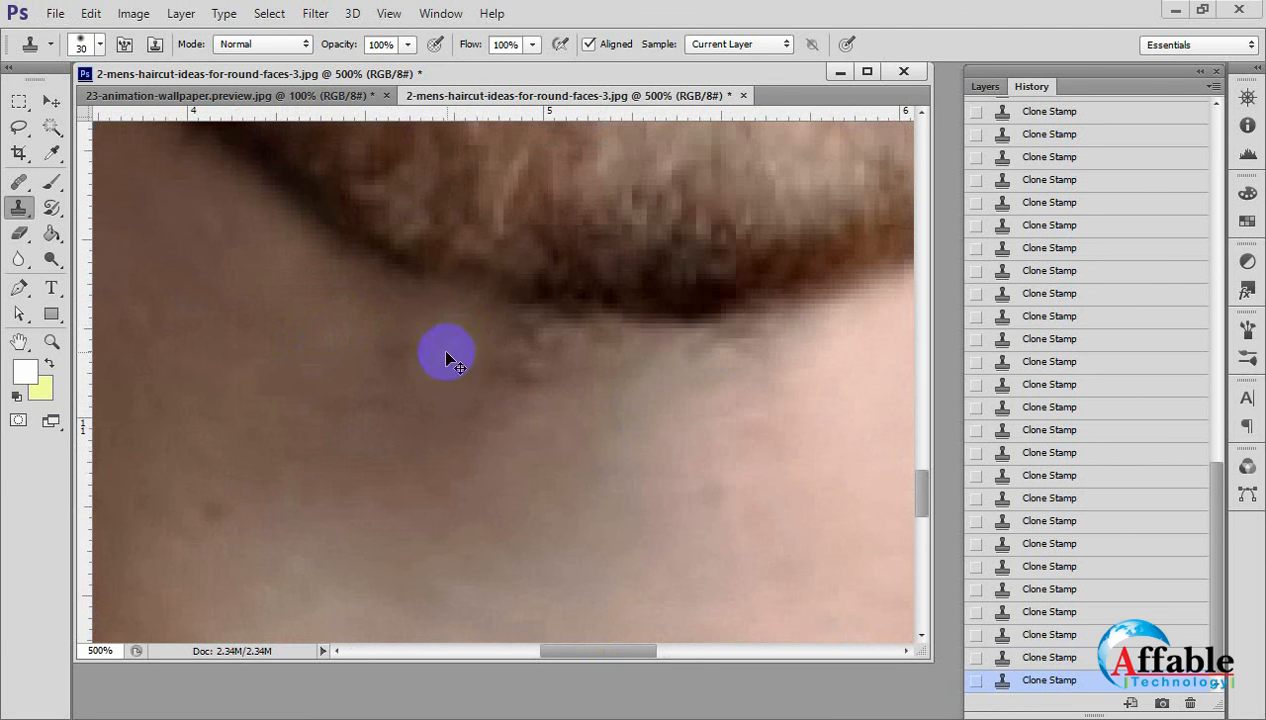
{"action": "key", "text": "ctrl+z"}
{"action": "left_click", "coordinate": [362, 345], "text": "alt"}
{"action": "mouse_move", "coordinate": [406, 338]}
{"action": "left_mouse_down"}
{"action": "mouse_move", "coordinate": [461, 367]}
{"action": "mouse_move", "coordinate": [545, 367]}
{"action": "mouse_move", "coordinate": [602, 398]}
{"action": "mouse_move", "coordinate": [656, 404]}
{"action": "mouse_move", "coordinate": [740, 450]}
{"action": "mouse_move", "coordinate": [687, 424]}
{"action": "mouse_move", "coordinate": [804, 413]}
{"action": "left_mouse_up"}
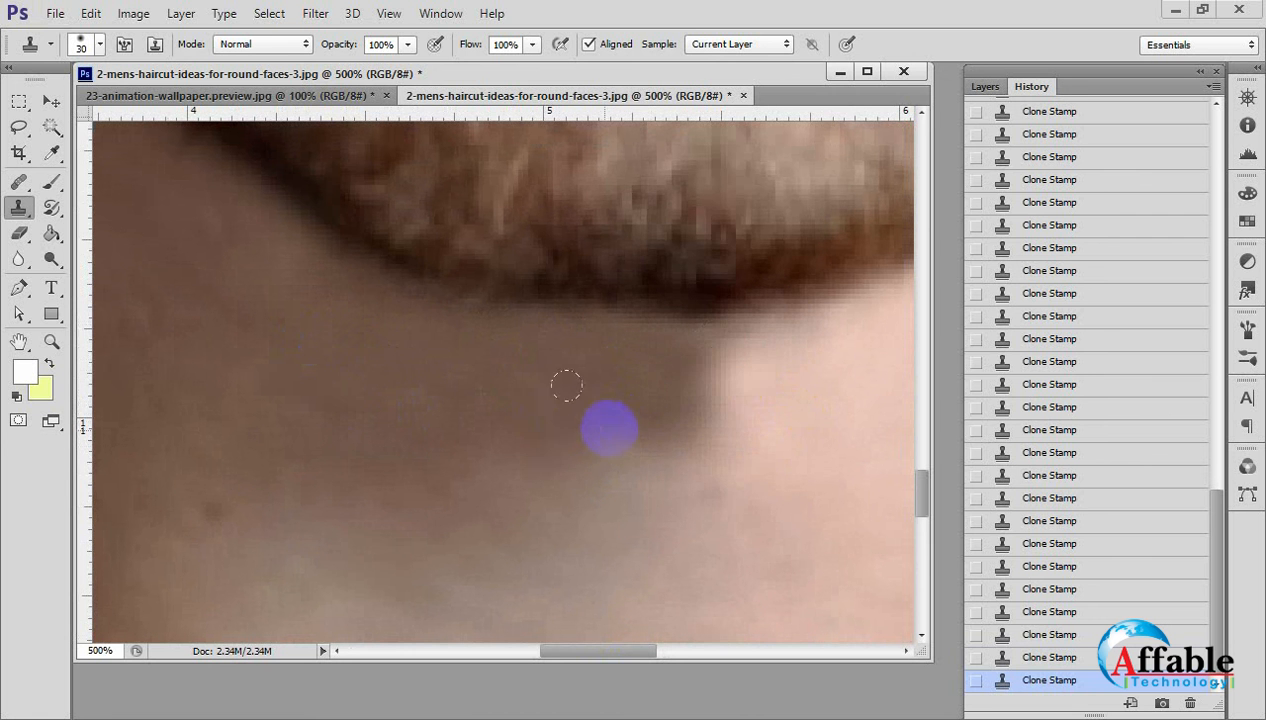
Step back in the history to remove the Clone Stamp strokes that carried shaded skin onto the lit neck.
{"action": "key", "text": "ctrl+z"}
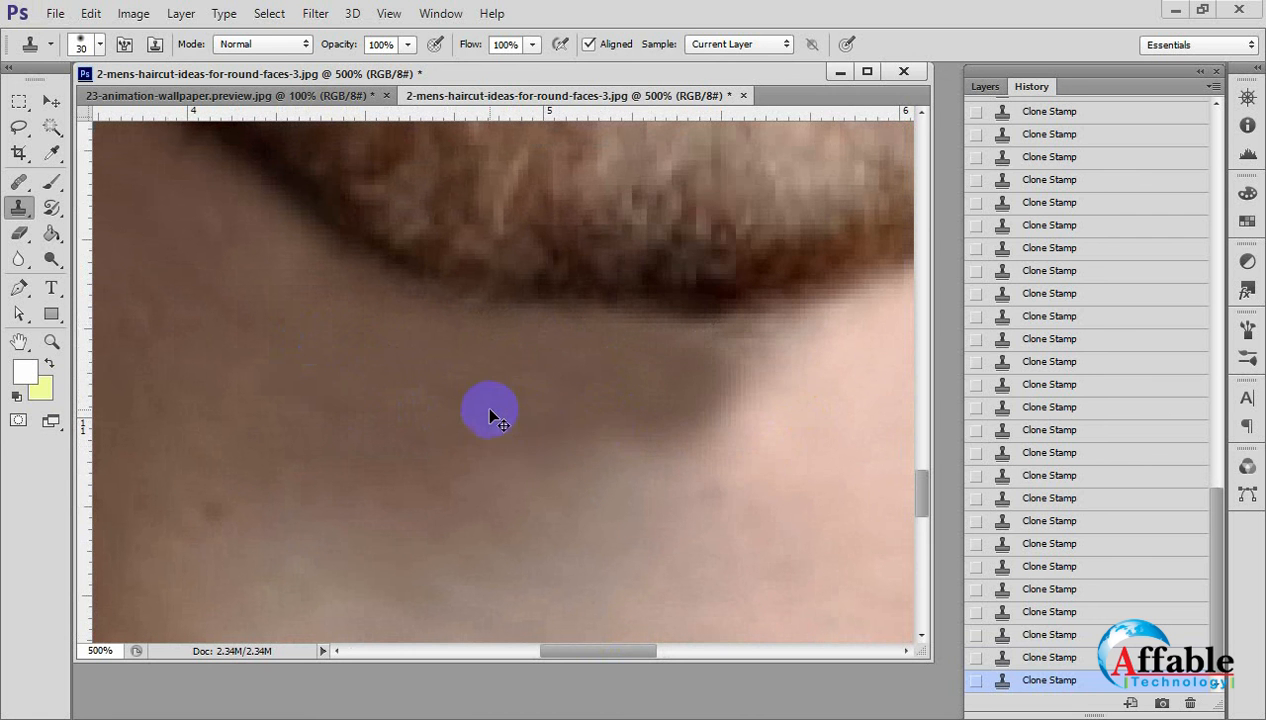
{"action": "left_click", "coordinate": [1054, 662]}
{"action": "left_click", "coordinate": [1075, 570]}
Resample the neck skin and clone it over the remaining hairs at the shadow's edge under the chin.
{"action": "left_click", "coordinate": [522, 399], "text": "alt"}
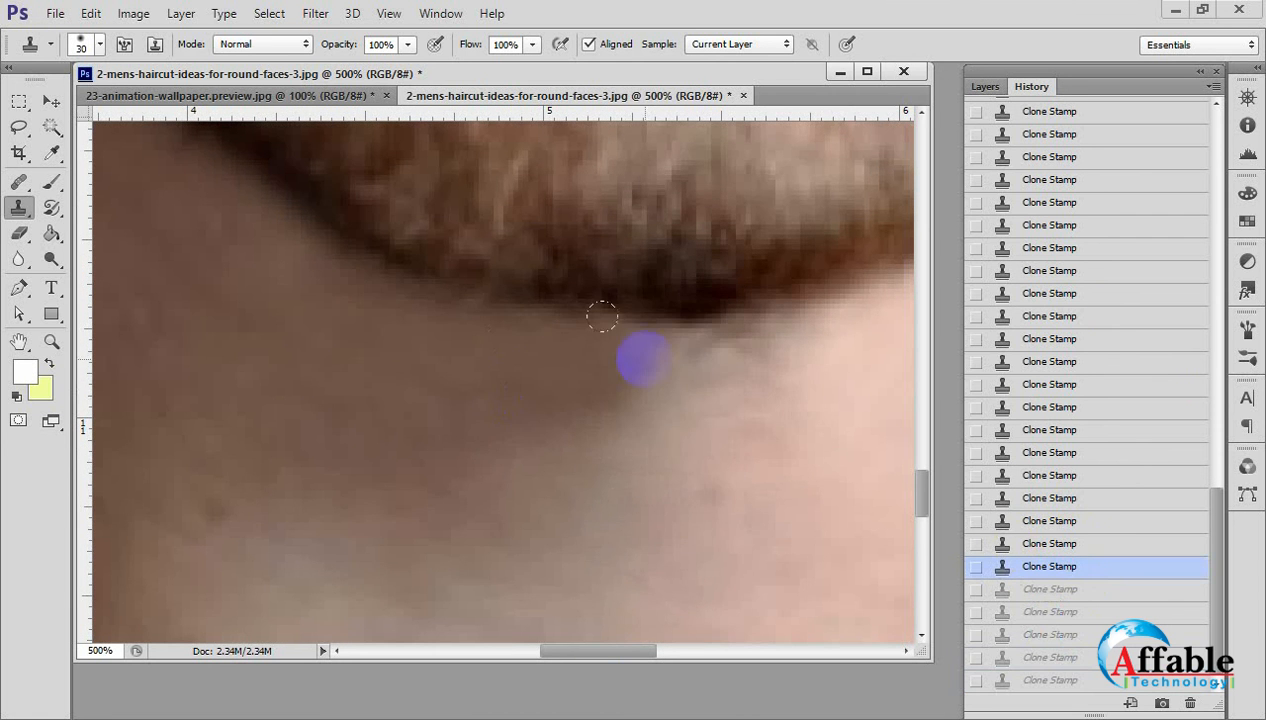
{"action": "left_click", "coordinate": [644, 359]}
{"action": "key", "text": "ctrl+z"}
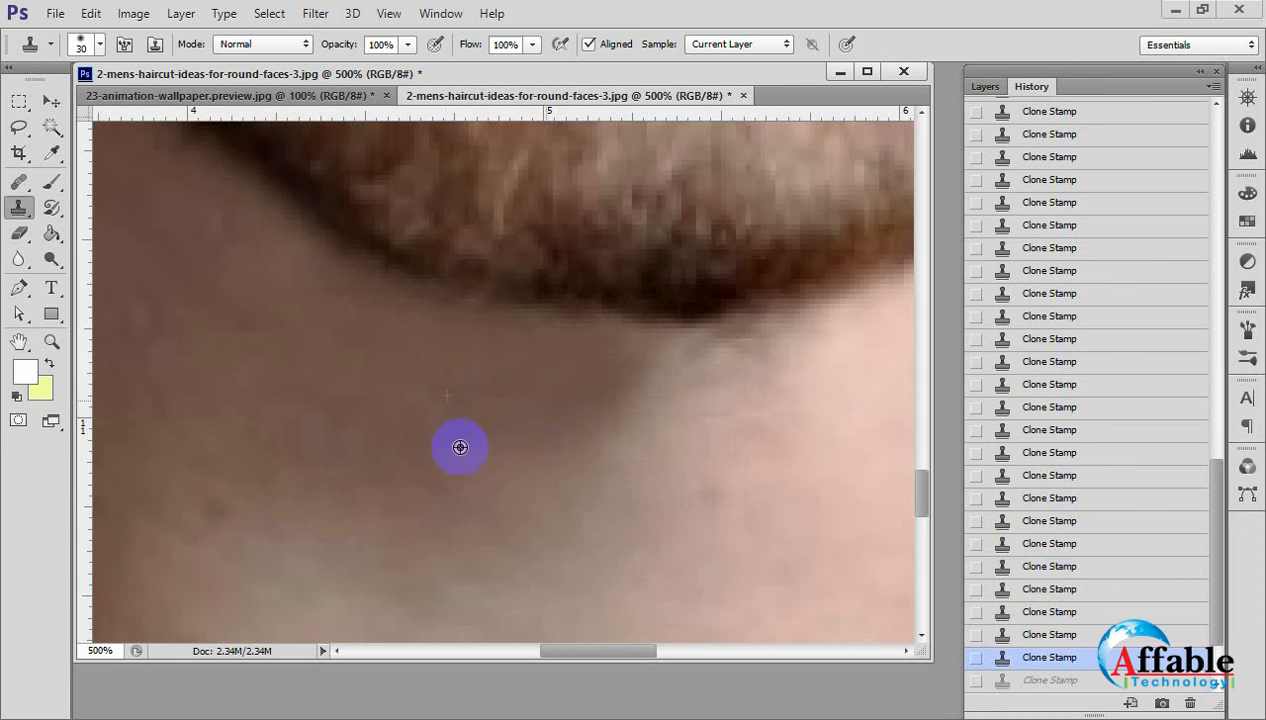
{"action": "left_click", "coordinate": [459, 447]}
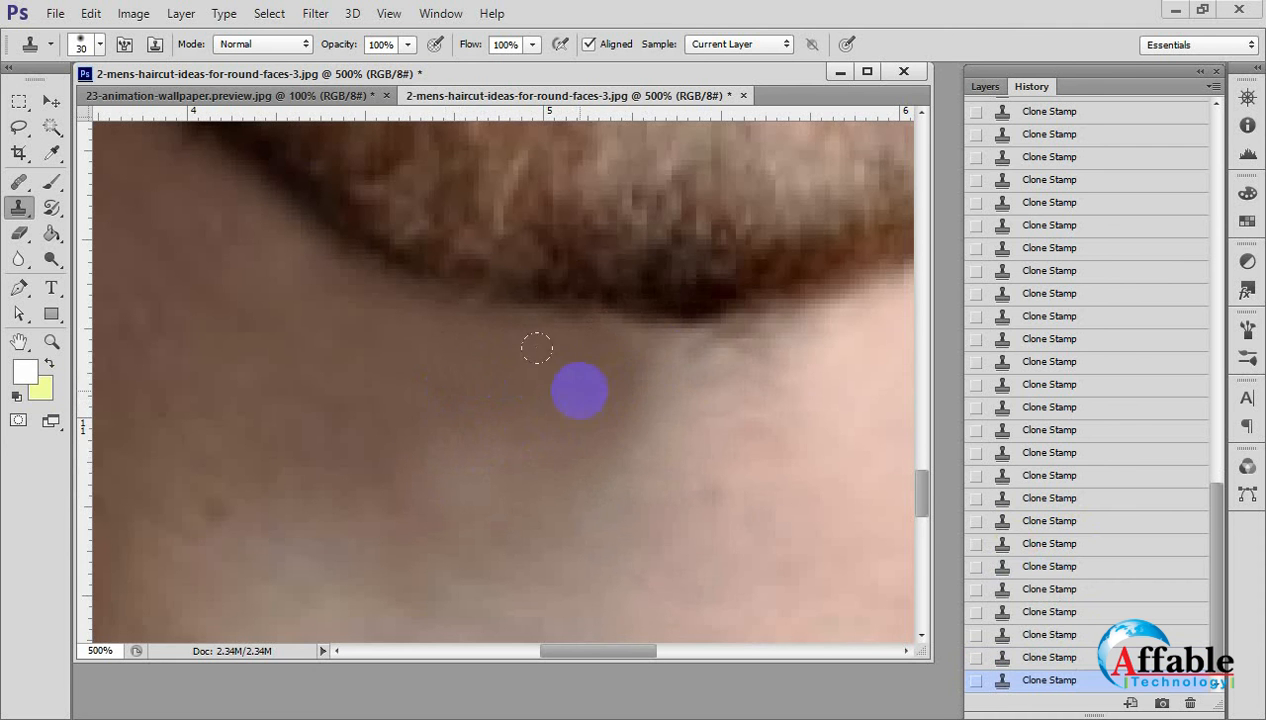
{"action": "left_click", "coordinate": [621, 402], "text": "alt"}
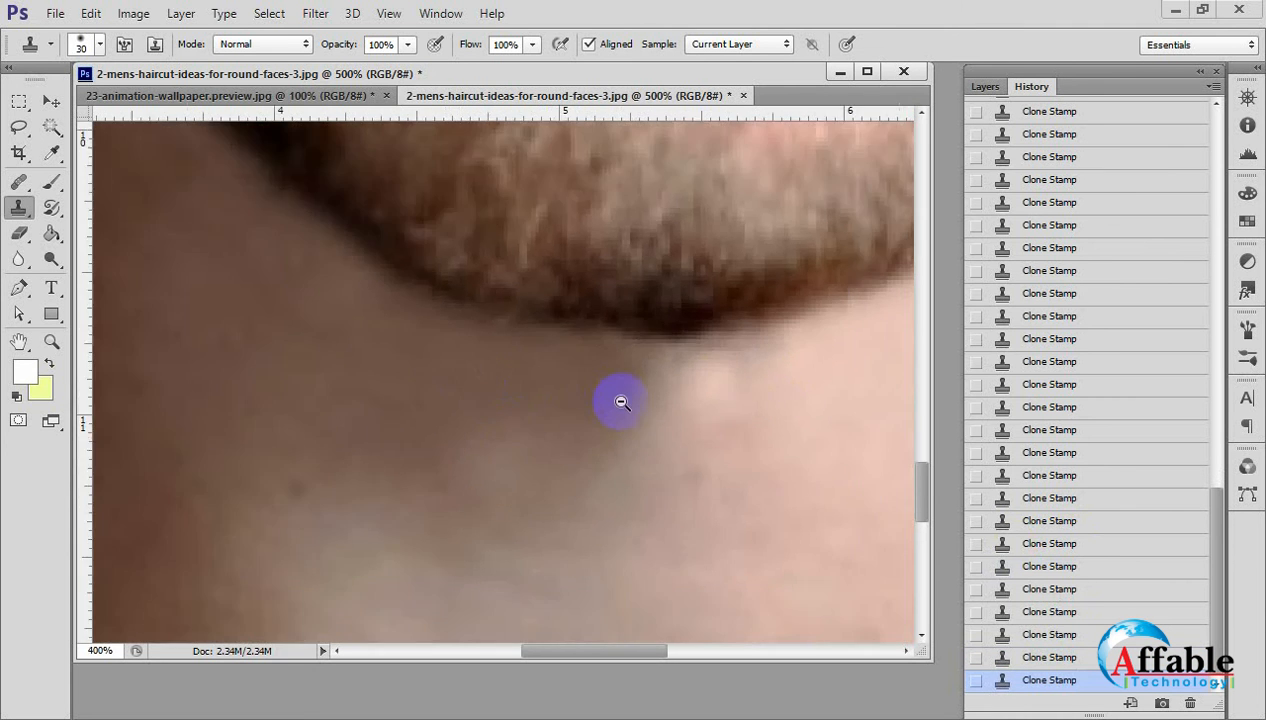
Touch up the boundary between lit and shaded skin beneath the chin with the Clone Stamp.
{"action": "left_click", "coordinate": [621, 402], "text": "alt"}
{"action": "left_click", "coordinate": [625, 402], "text": "alt"}
{"action": "left_click", "coordinate": [632, 402], "text": "alt"}
{"action": "left_click", "coordinate": [560, 499], "text": "ctrl"}
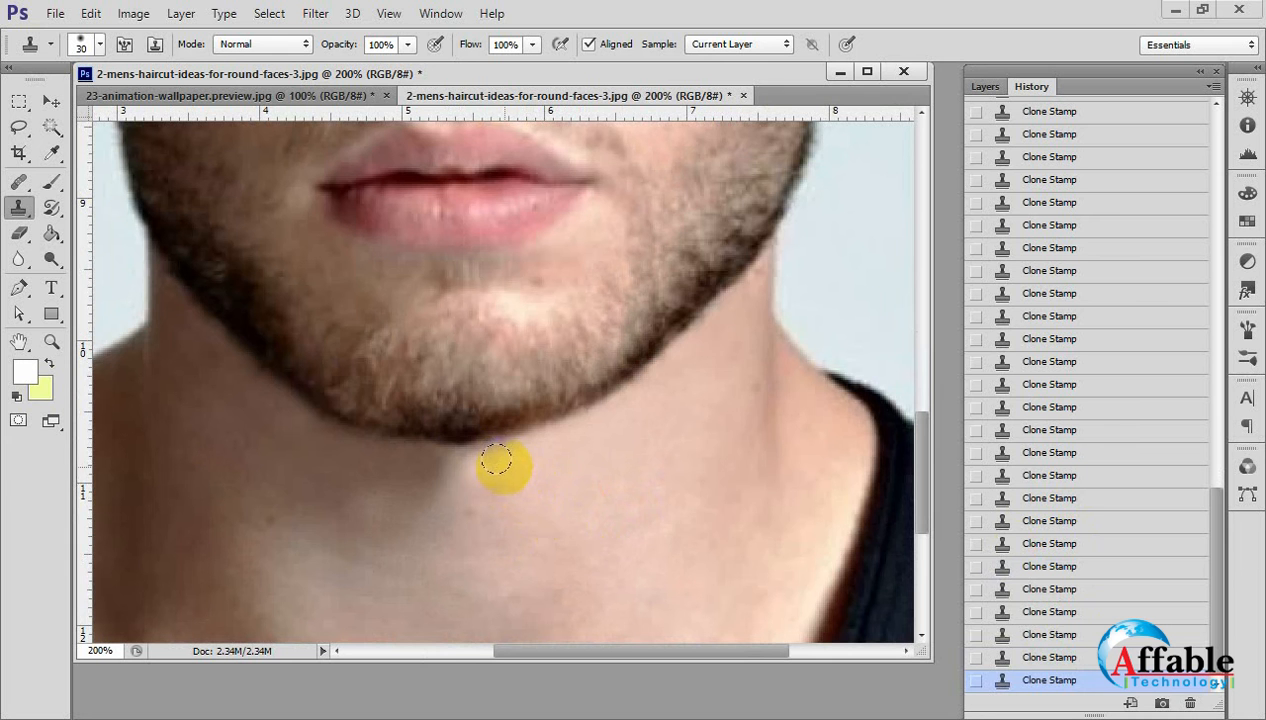
{"action": "left_click_drag", "start_coordinate": [436, 450], "coordinate": [287, 501]}
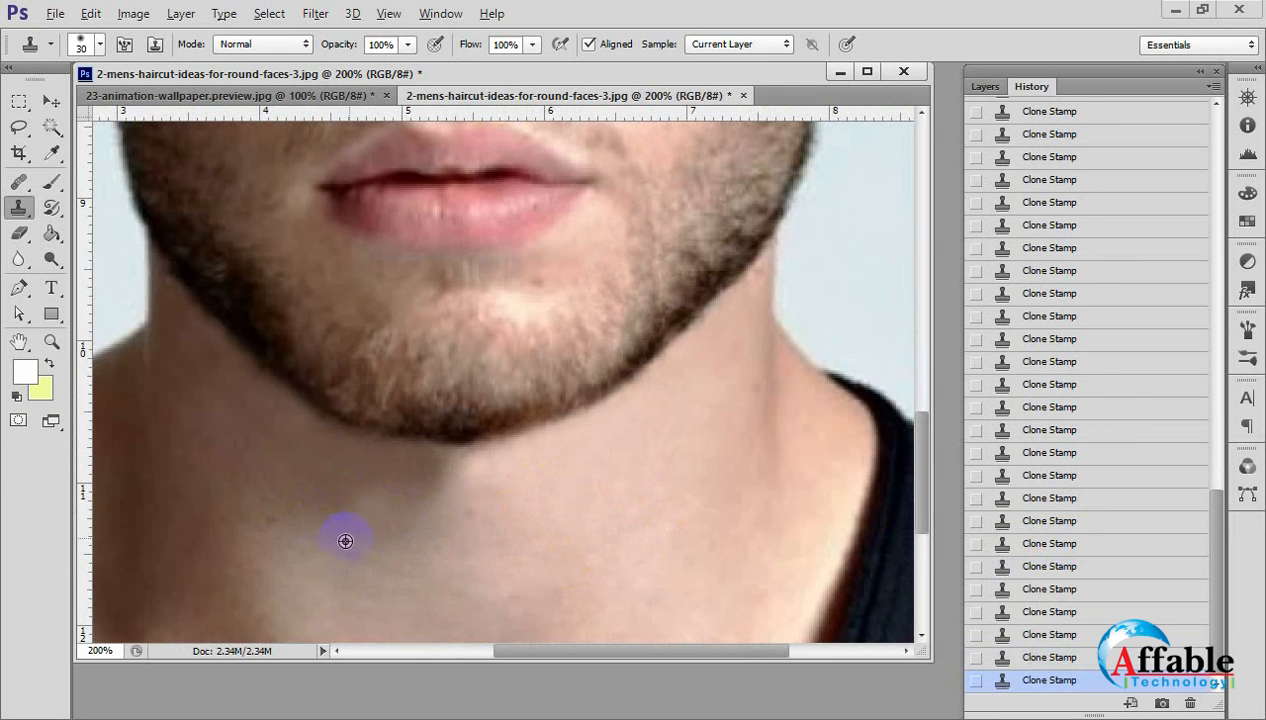
{"action": "left_click", "coordinate": [483, 442], "text": "alt"}
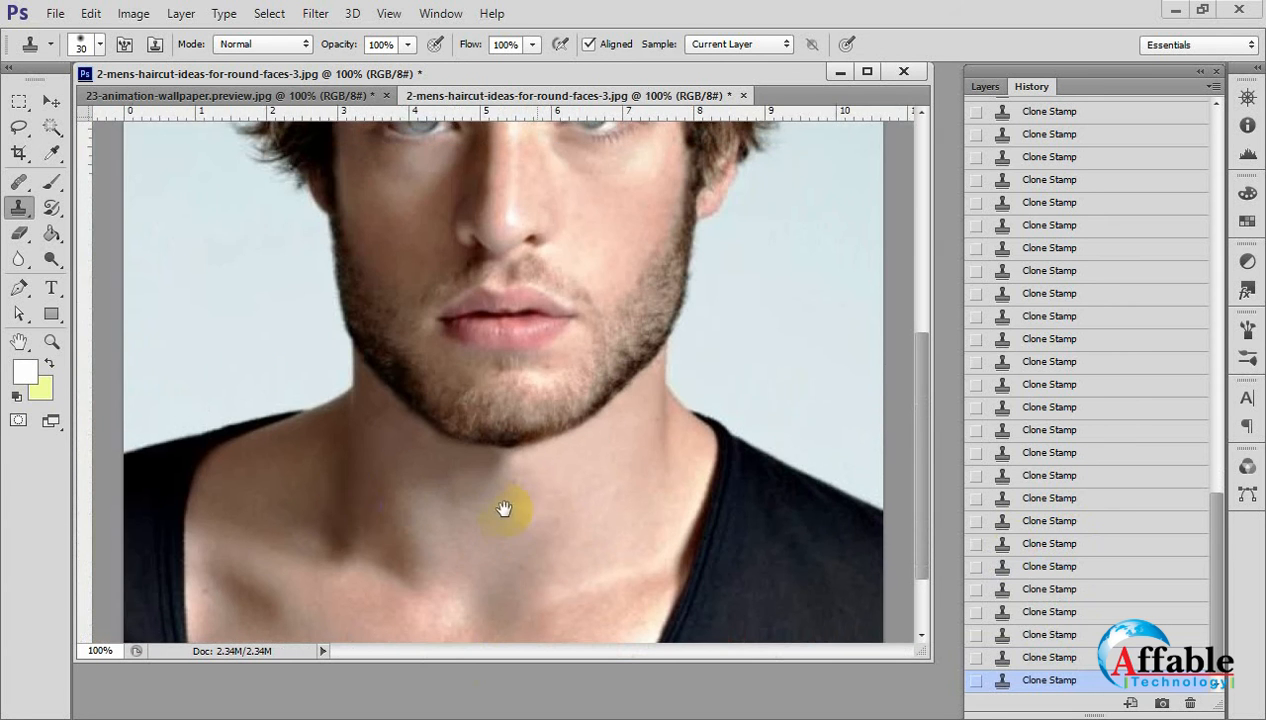
Soften the neck and upper chest skin with the Blur Tool, enlarging its brush to 250 px.
{"action": "left_click", "coordinate": [20, 260]}
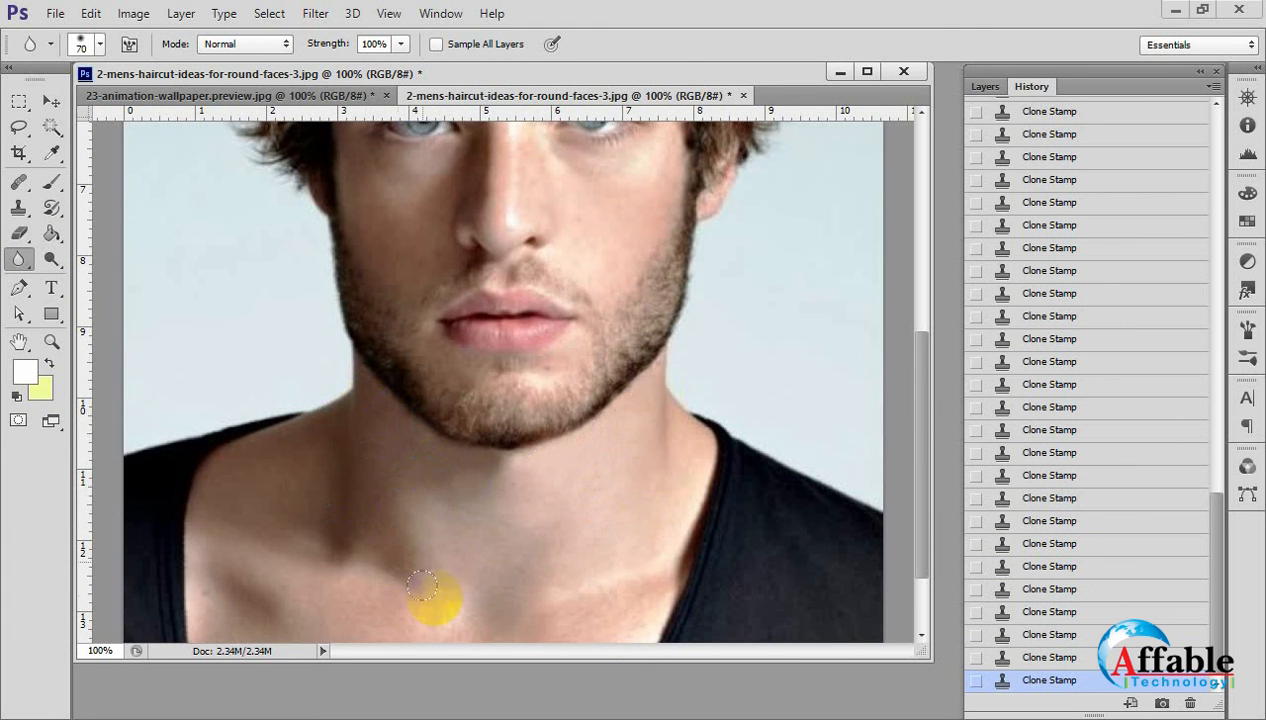
{"action": "left_click", "coordinate": [585, 544], "text": "alt"}
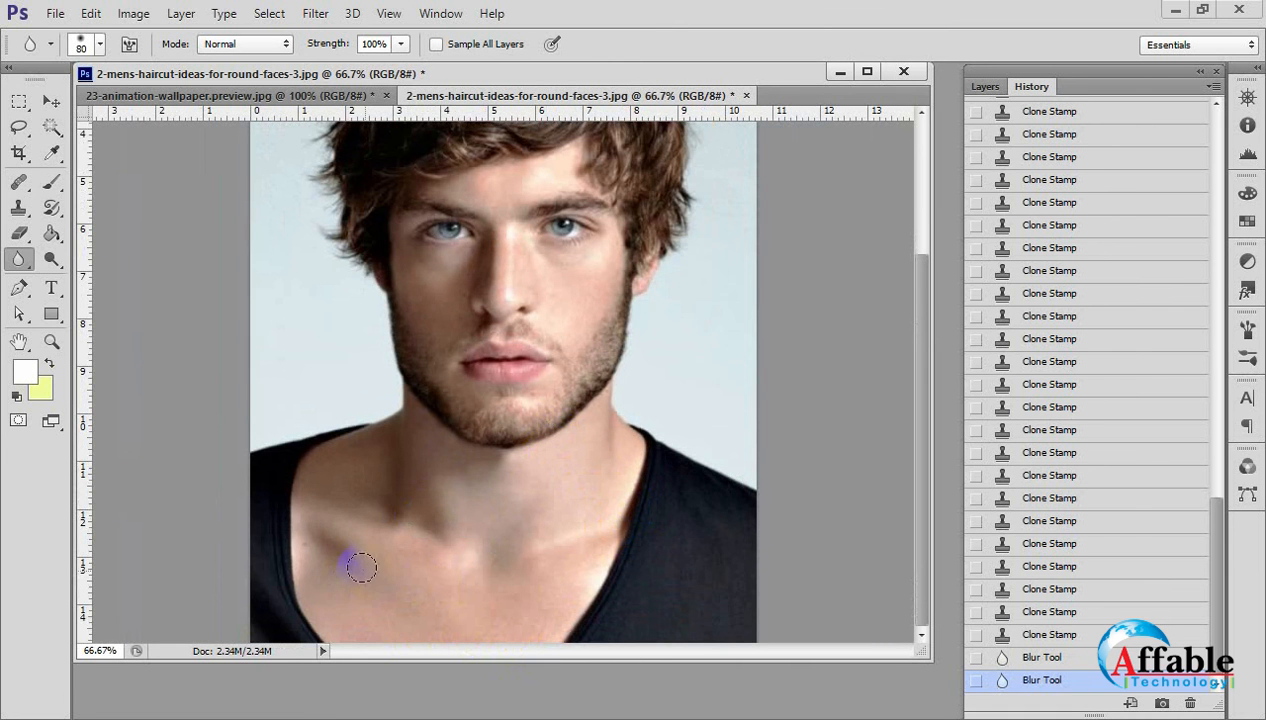
{"action": "left_click_drag", "start_coordinate": [362, 476], "coordinate": [367, 431]}
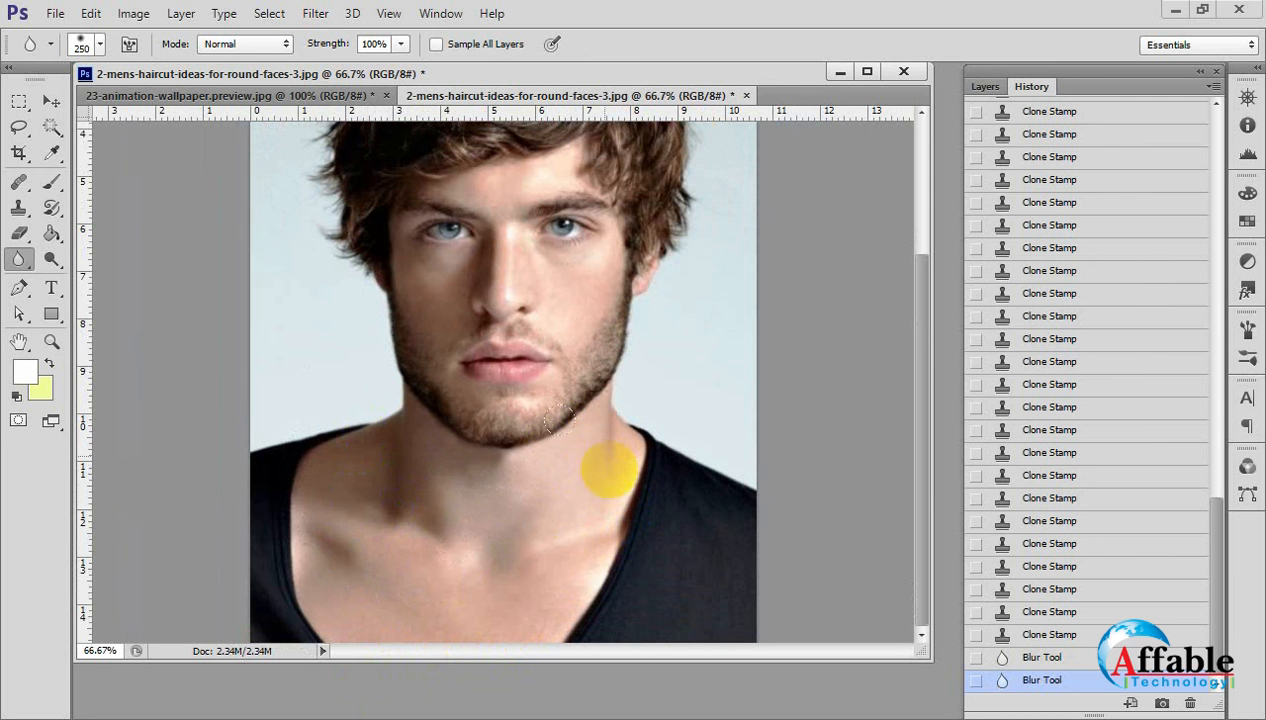
{"action": "left_click_drag", "start_coordinate": [392, 474], "coordinate": [602, 440]}
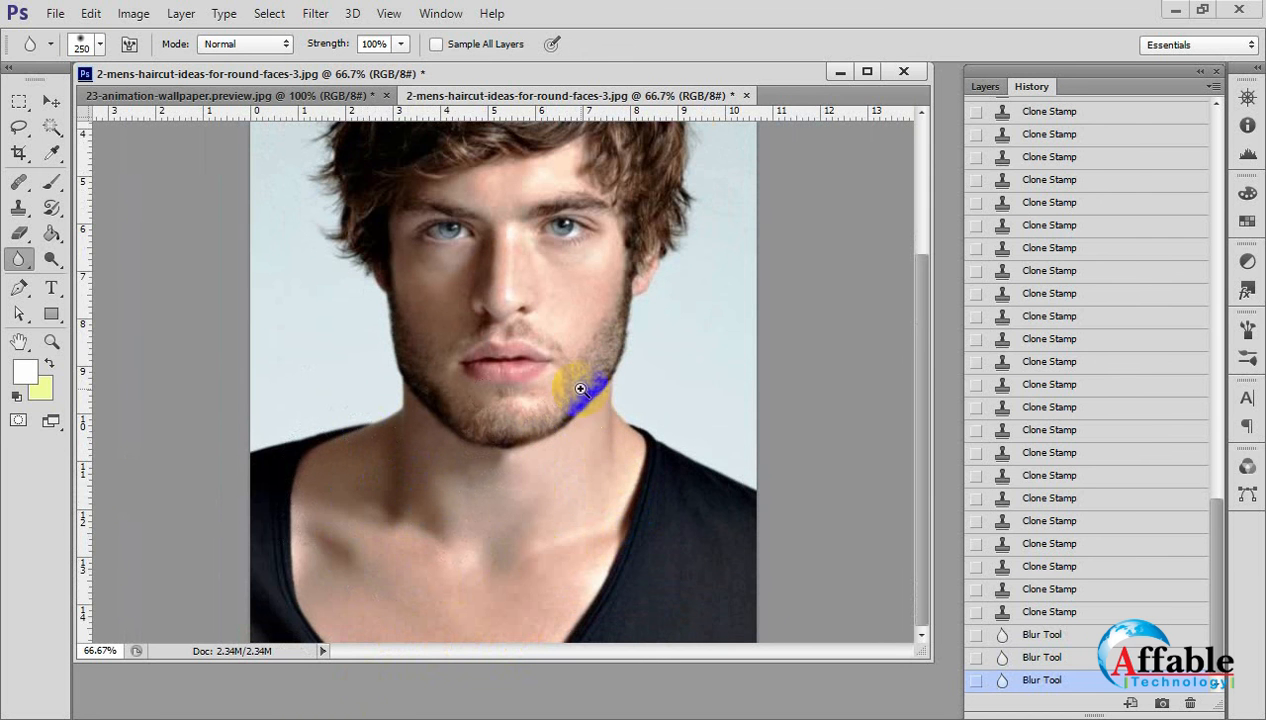
Reduce the Blur Tool brush to 40 px and soften the skin on the nose.
{"action": "left_click", "coordinate": [580, 389], "text": "ctrl"}
{"action": "left_click_drag", "start_coordinate": [573, 358], "coordinate": [565, 486]}
{"action": "left_click", "coordinate": [590, 381], "text": "ctrl"}
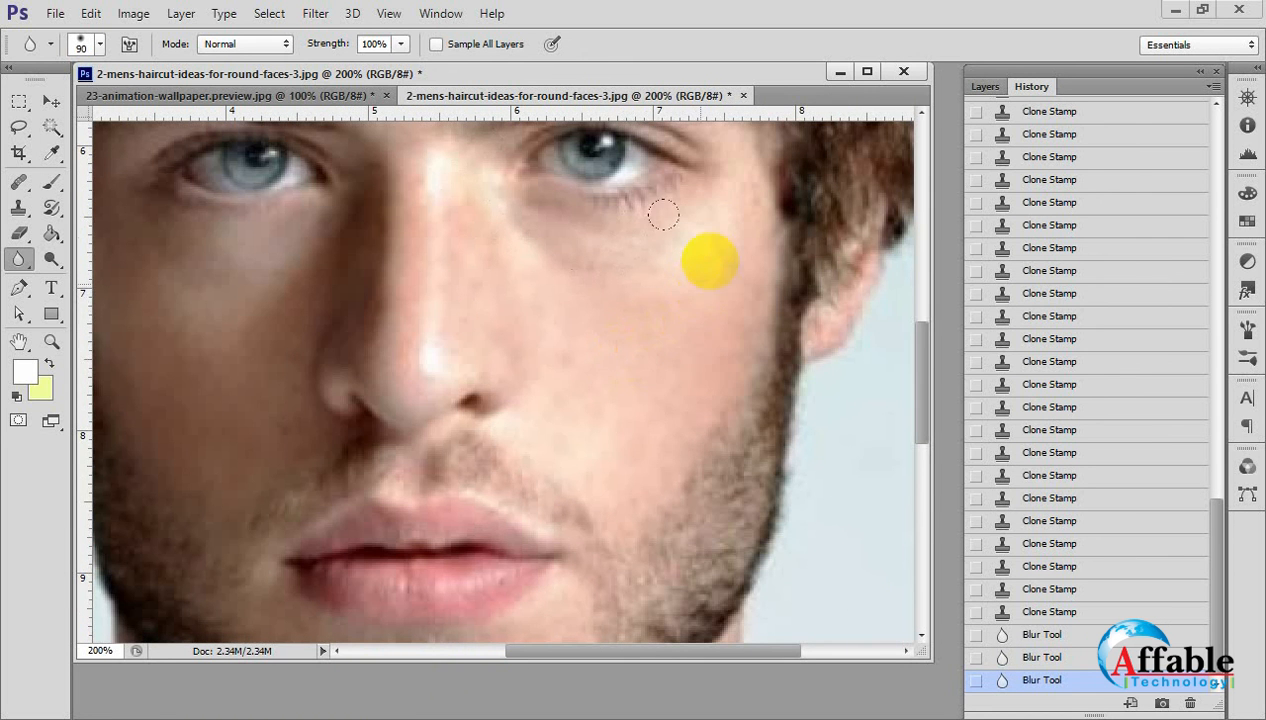
{"action": "key", "text": "bracketleft"}
{"action": "key", "text": "bracketleft"}
{"action": "key", "text": "bracketleft"}
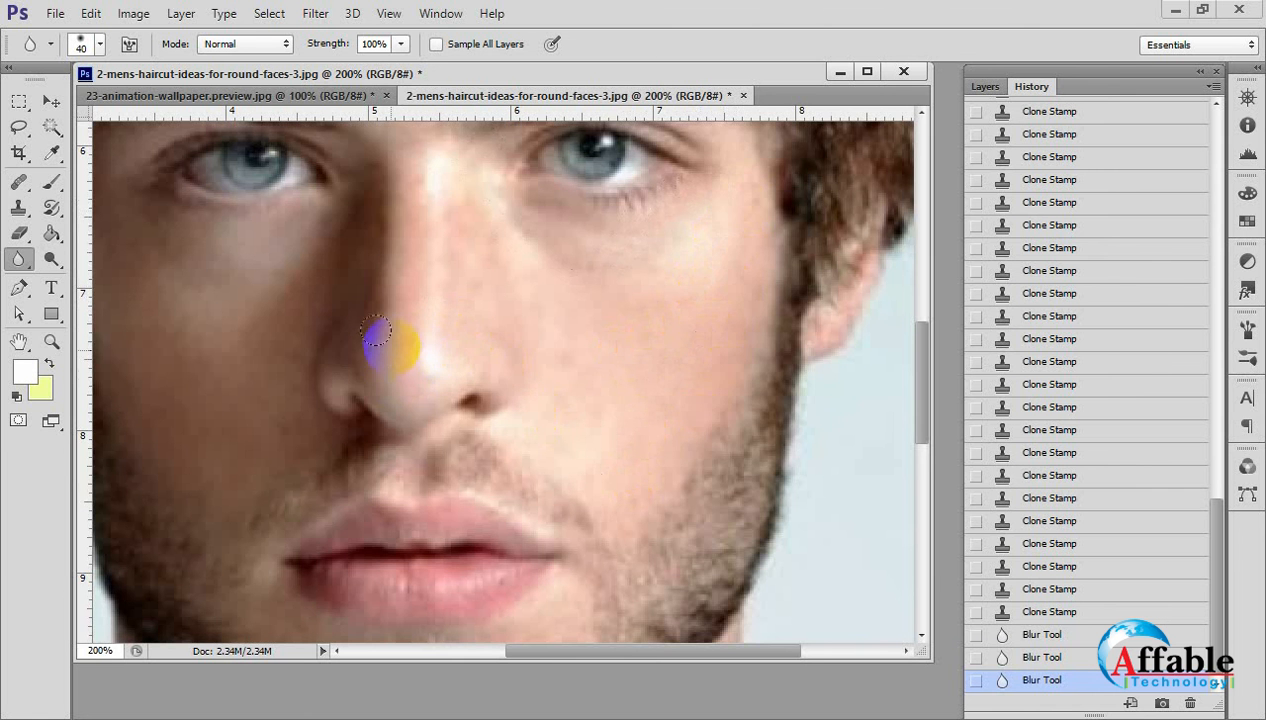
{"action": "left_click_drag", "start_coordinate": [391, 347], "coordinate": [397, 362]}
{"action": "left_click", "coordinate": [455, 379], "text": "ctrl"}
Blur the skin along the nose and on the lit cheek with the 40 px brush.
{"action": "left_click", "coordinate": [475, 350], "text": "ctrl+alt"}
{"action": "left_click", "coordinate": [475, 350], "text": "ctrl+alt"}
{"action": "left_click", "coordinate": [475, 345], "text": "ctrl+alt"}
{"action": "left_click", "coordinate": [475, 340], "text": "ctrl+alt"}
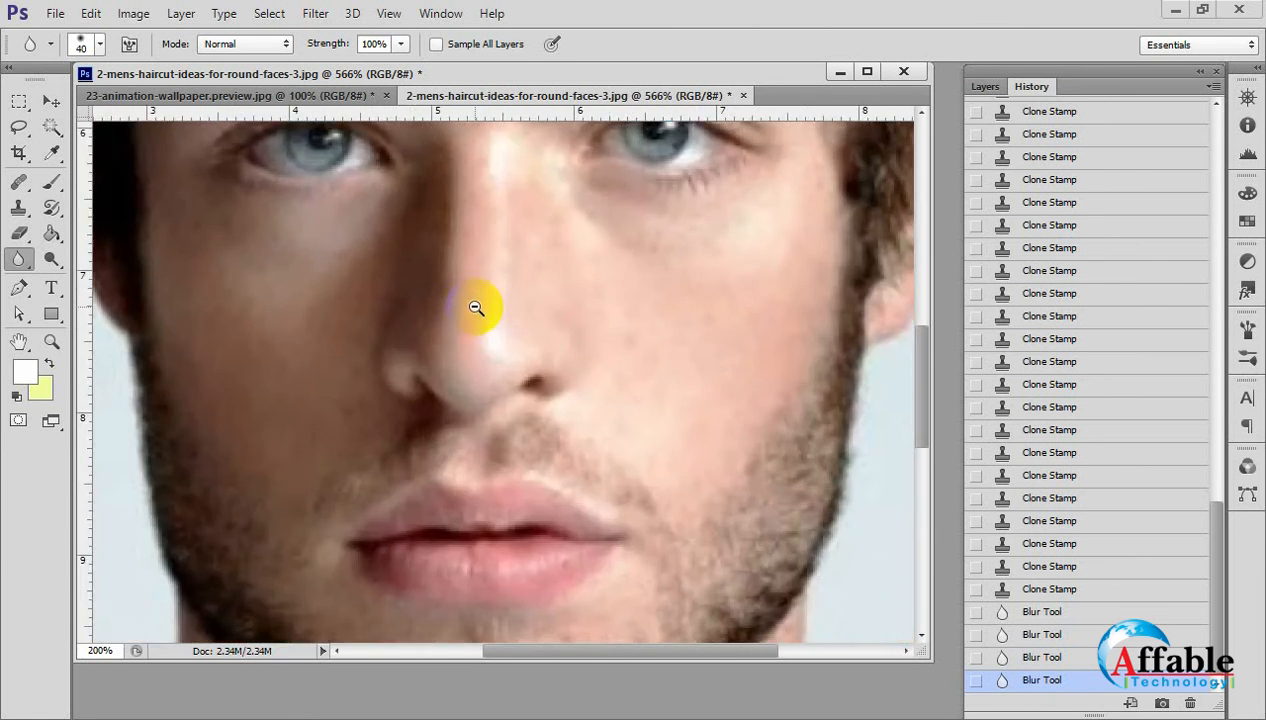
{"action": "left_click", "coordinate": [476, 308], "text": "ctrl+alt"}
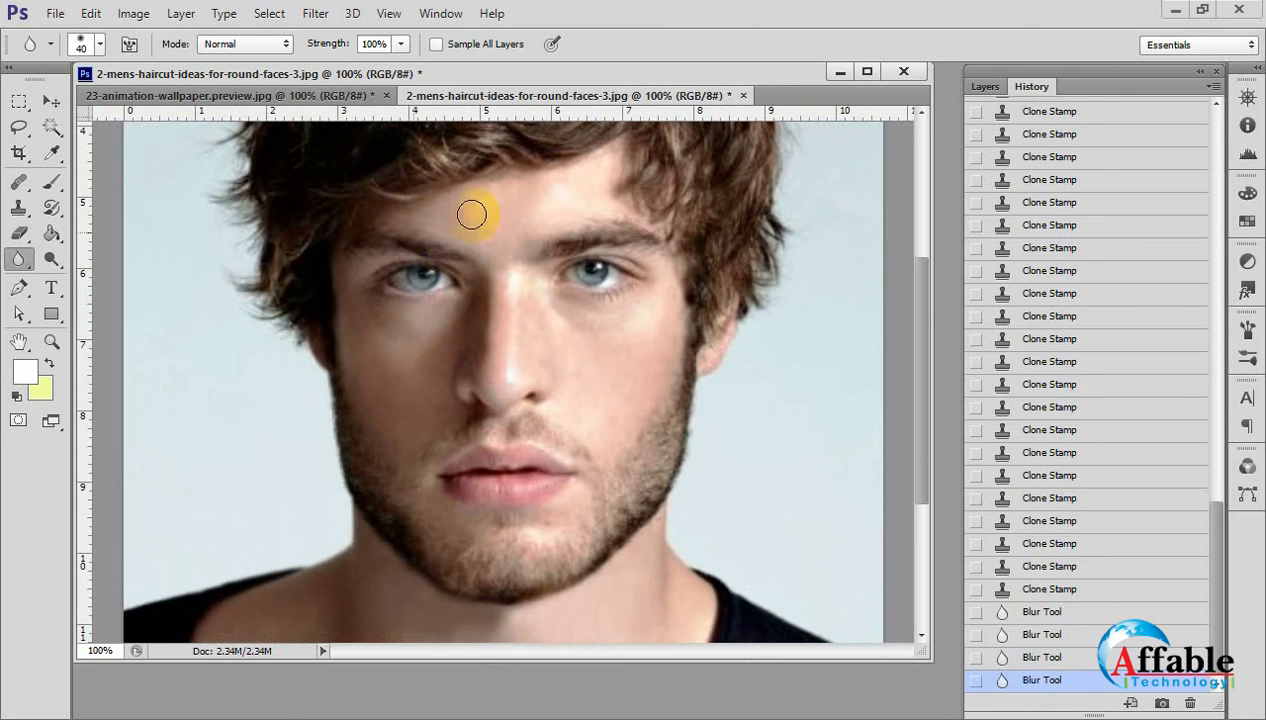
{"action": "left_click", "coordinate": [479, 301]}
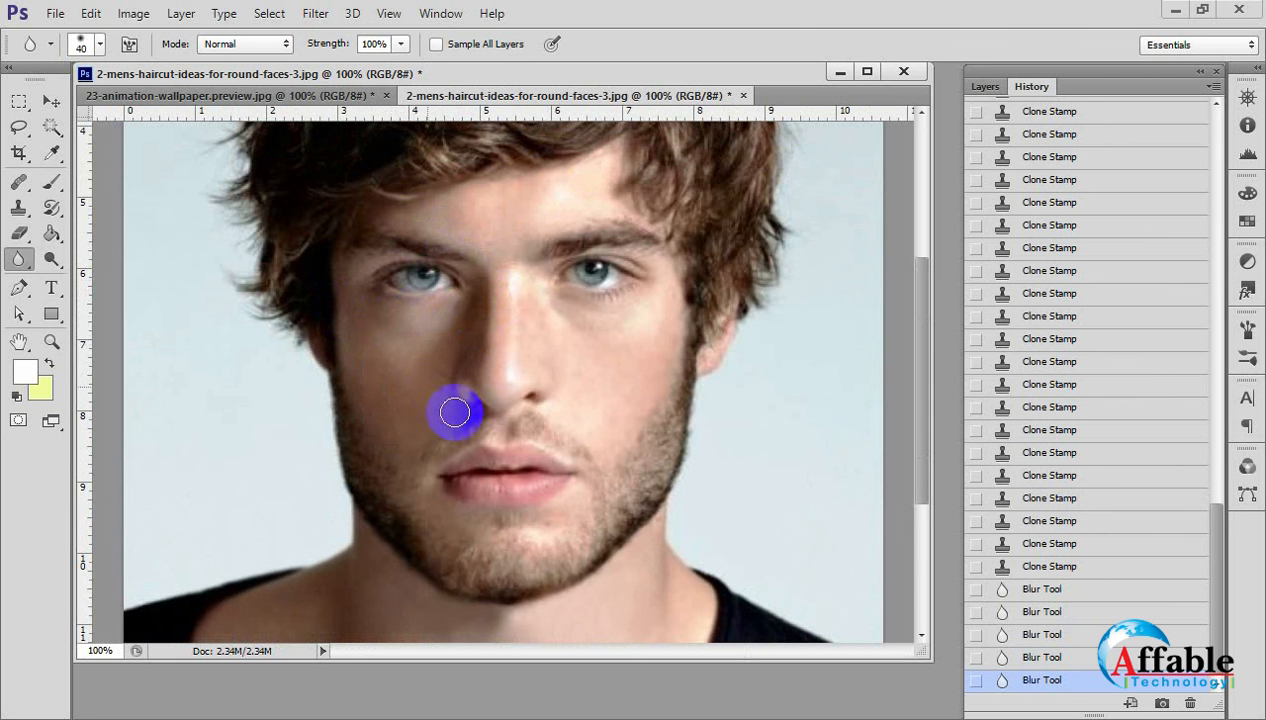
{"action": "left_click", "coordinate": [505, 390]}
{"action": "key", "text": "ctrl+minus"}
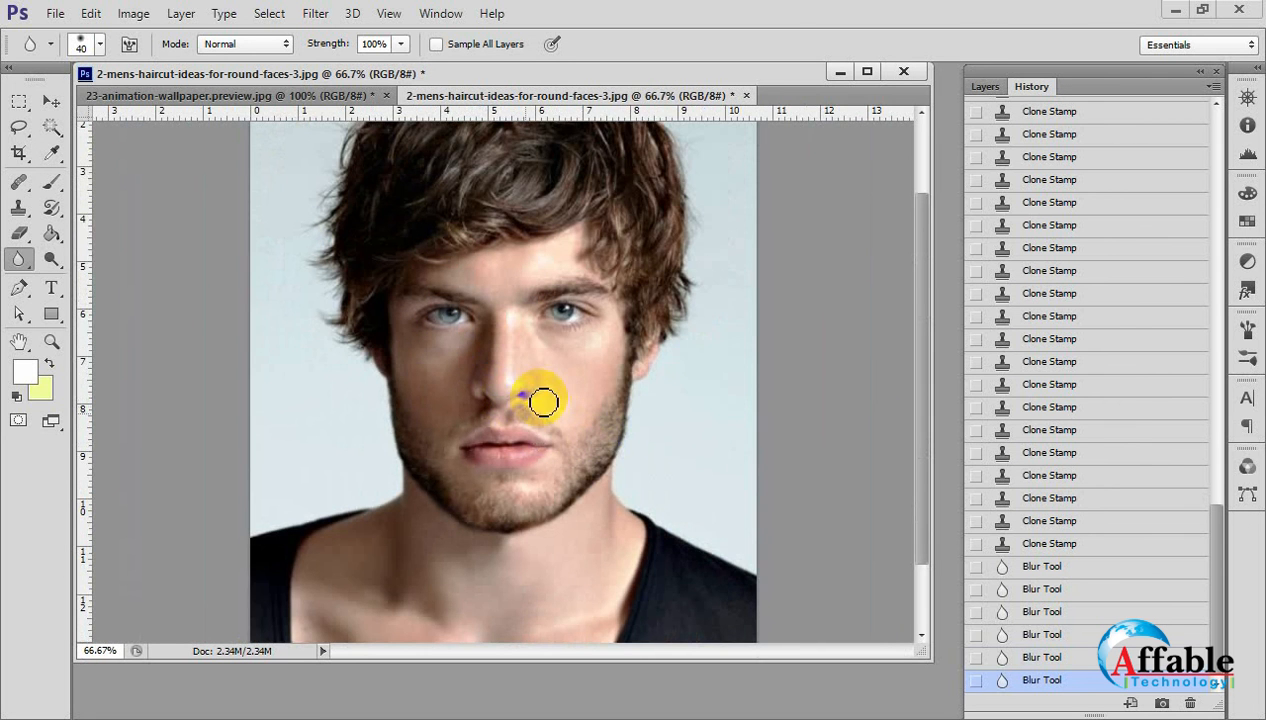
{"action": "left_click", "coordinate": [540, 399]}
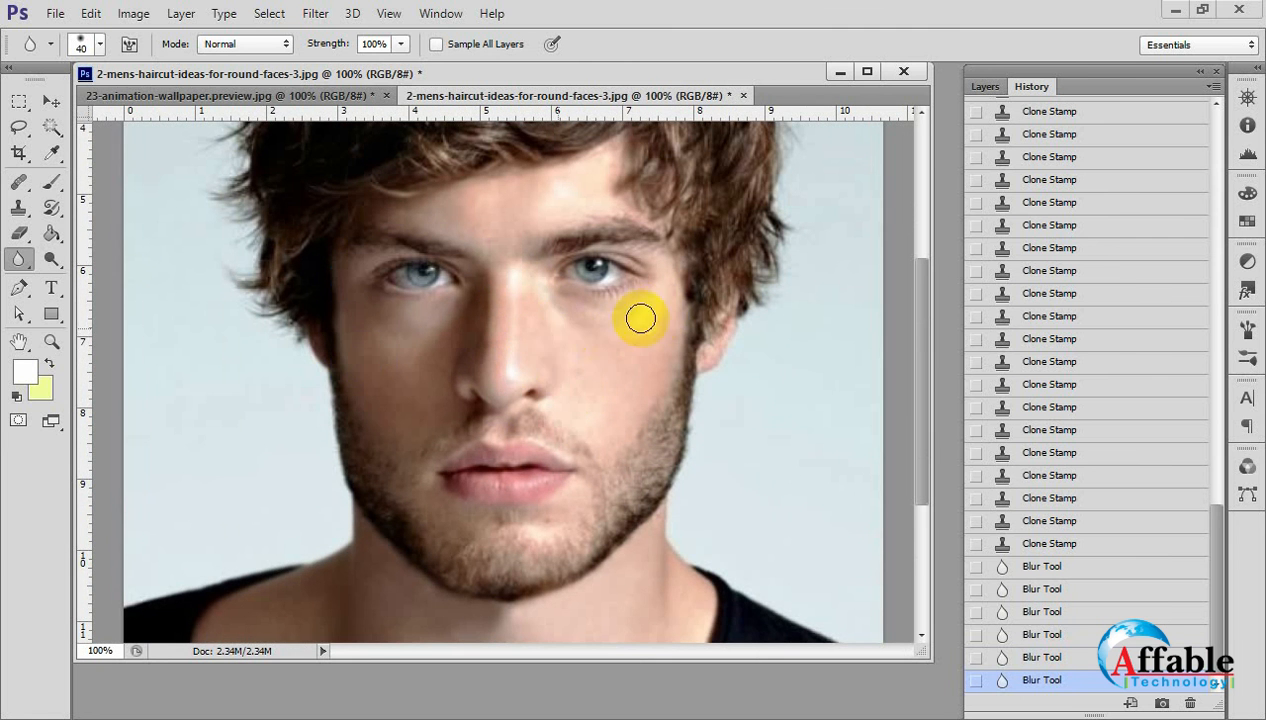
{"action": "left_click", "coordinate": [562, 356]}
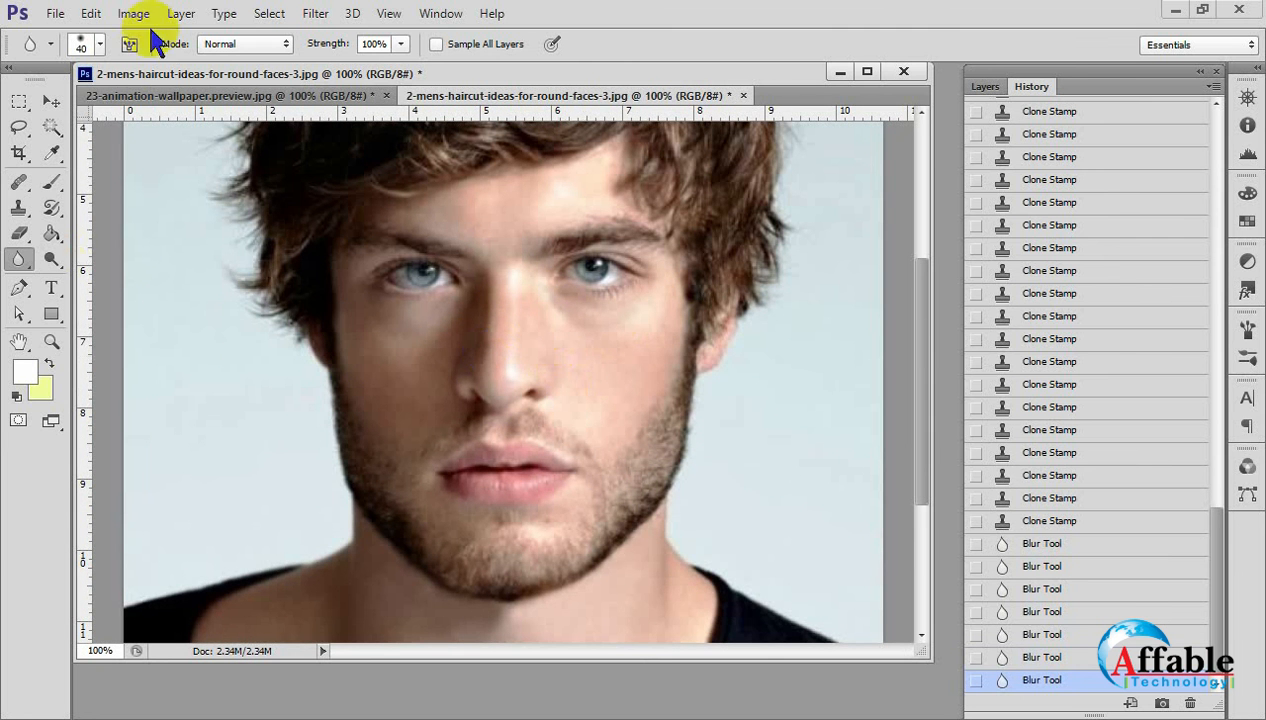
Save the retouched portrait as a separate JPEG named 2-mens-haircut-ideas-for-round-faces-3..jpg in the Men Face folder.
{"action": "left_click", "coordinate": [55, 13]}
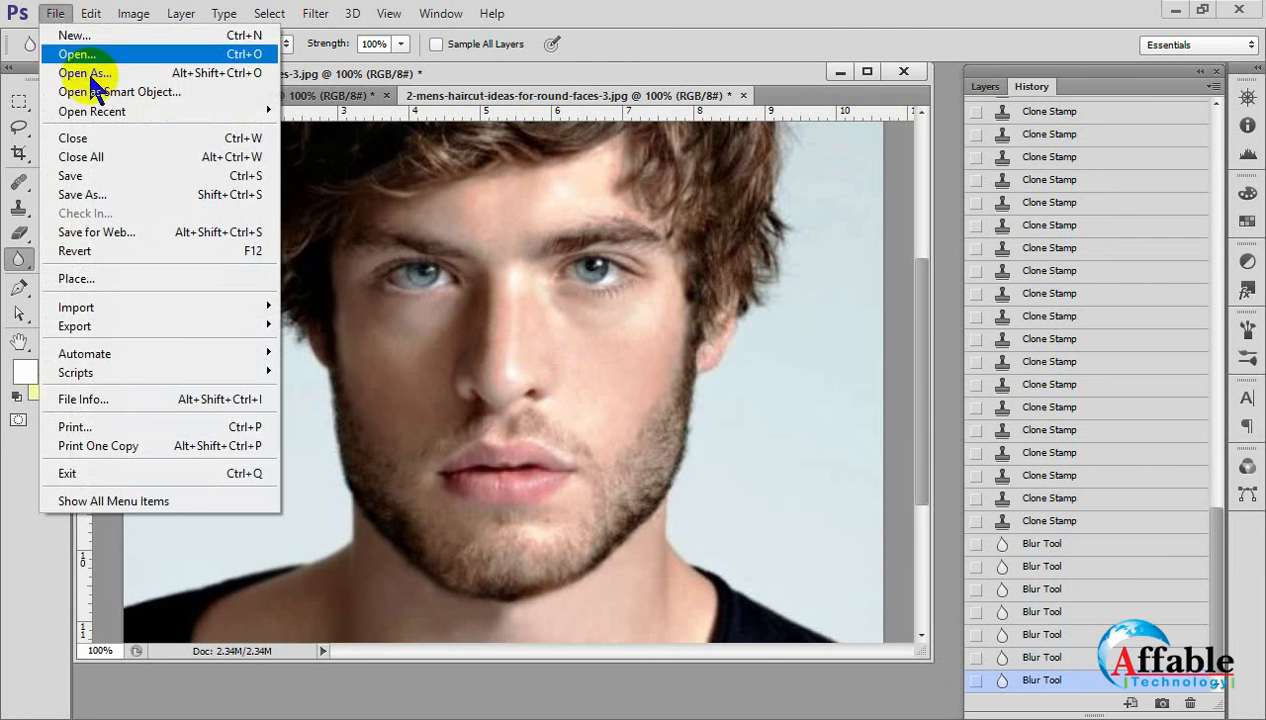
{"action": "left_click", "coordinate": [85, 194]}
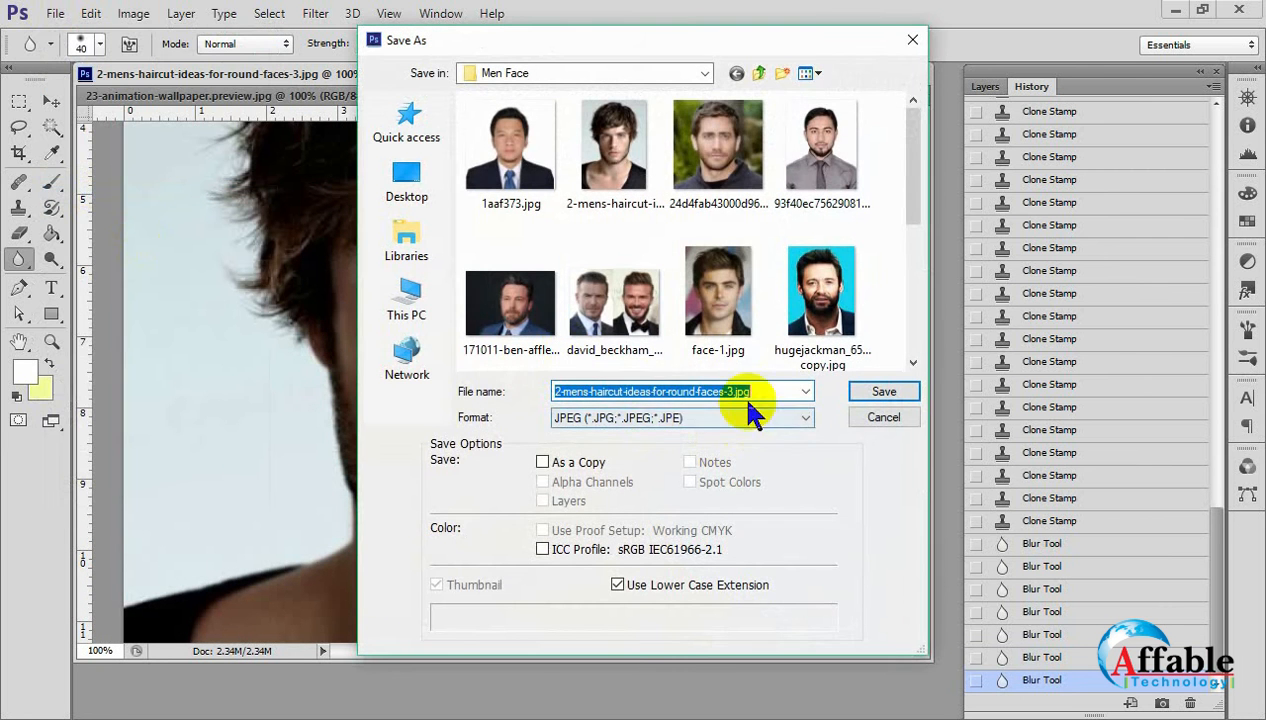
{"action": "left_click", "coordinate": [735, 392]}
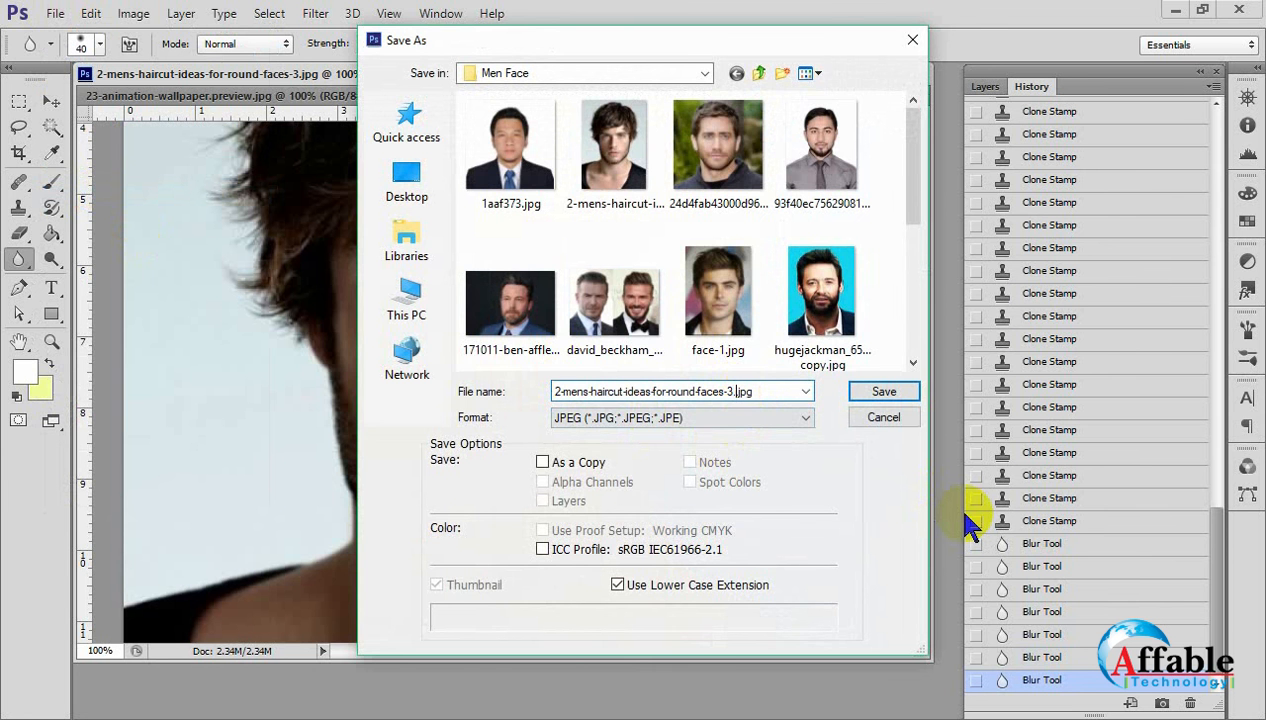
{"action": "type", "text": "."}
{"action": "key", "text": "Return"}
{"action": "key", "text": "Return"}
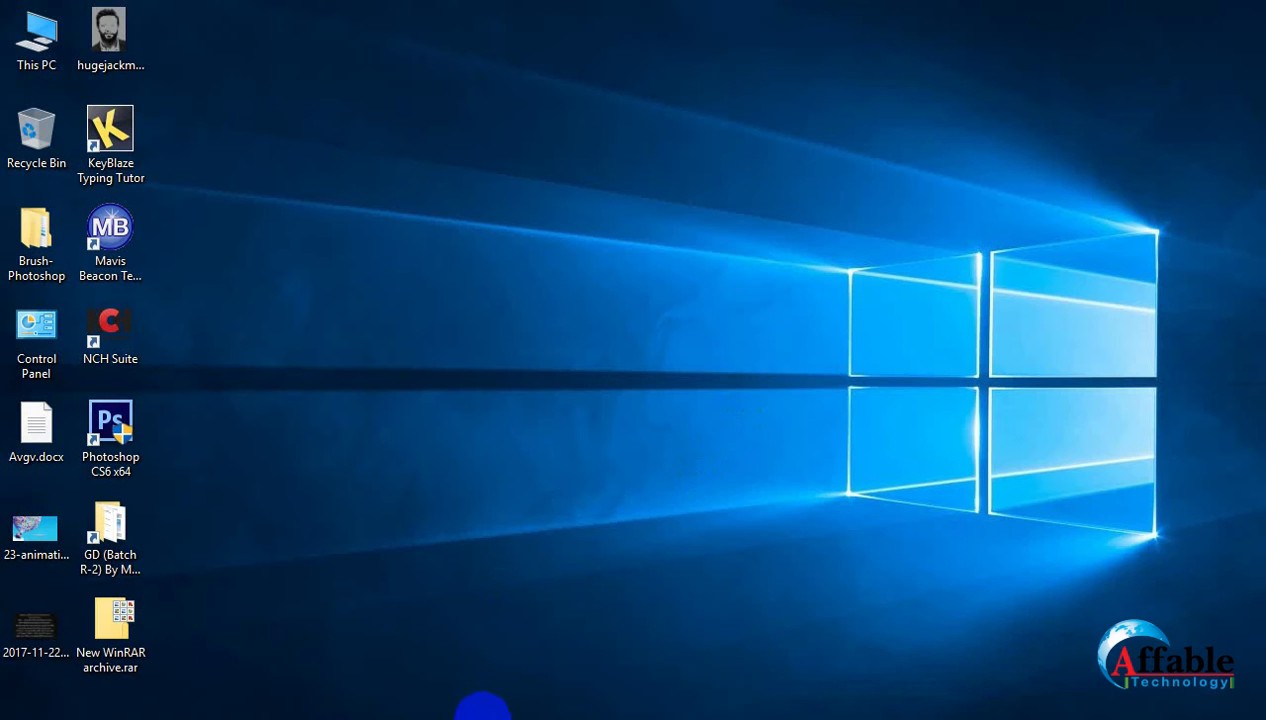
Switch to File Explorer, browse from the desktop course folder through Ref Image to Men Face, and open 2-mens-haircut-ideas-for-round-faces-3..jpg in Photos.
{"action": "left_click", "coordinate": [124, 553]}
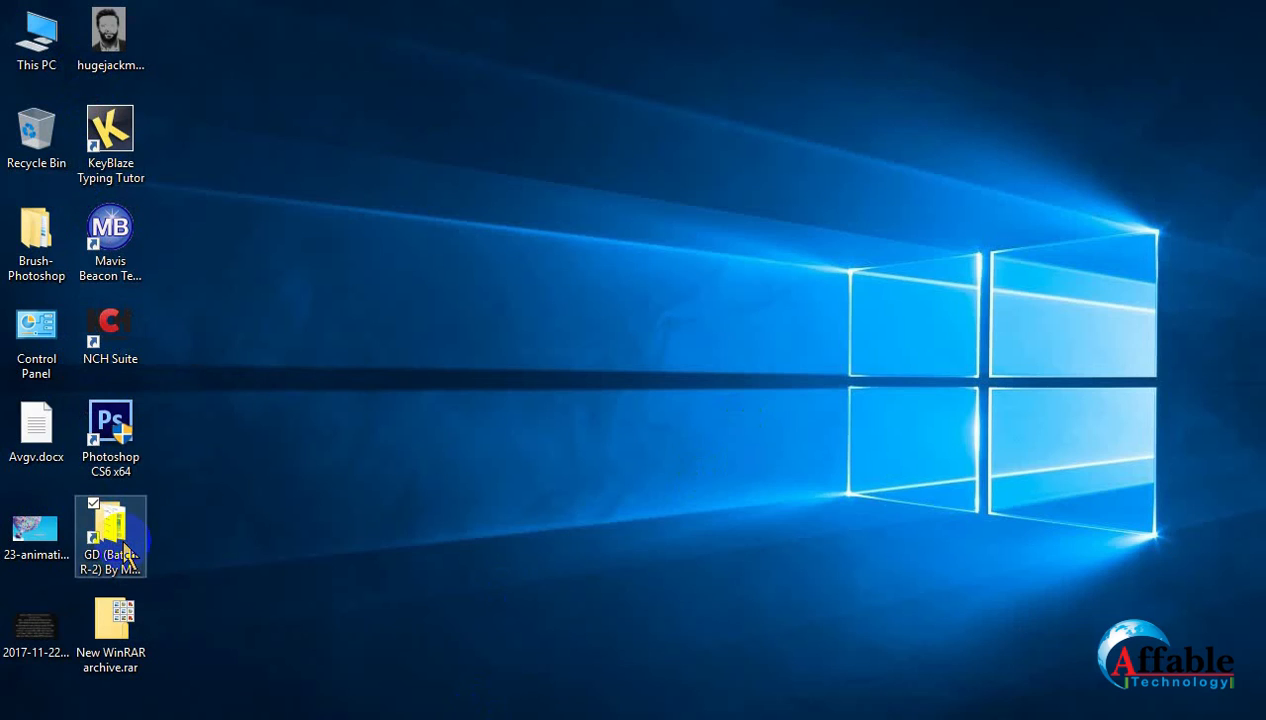
{"action": "double_click", "coordinate": [124, 553]}
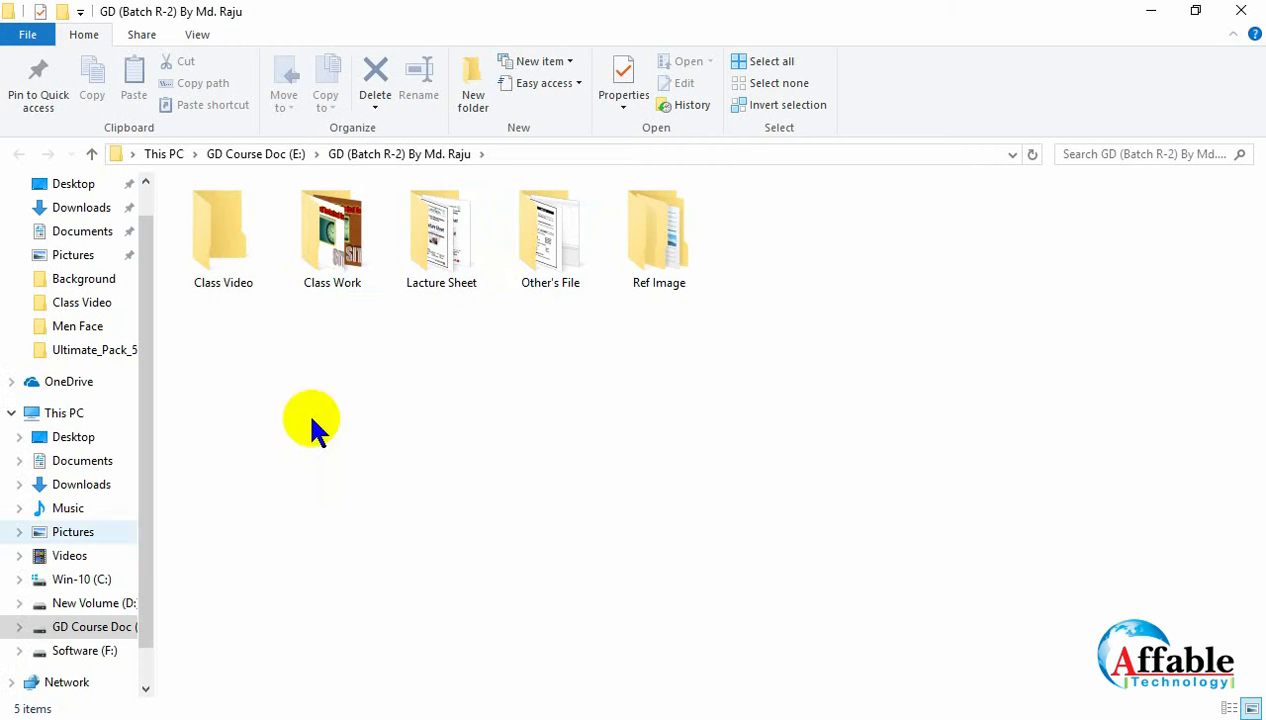
{"action": "double_click", "coordinate": [669, 234]}
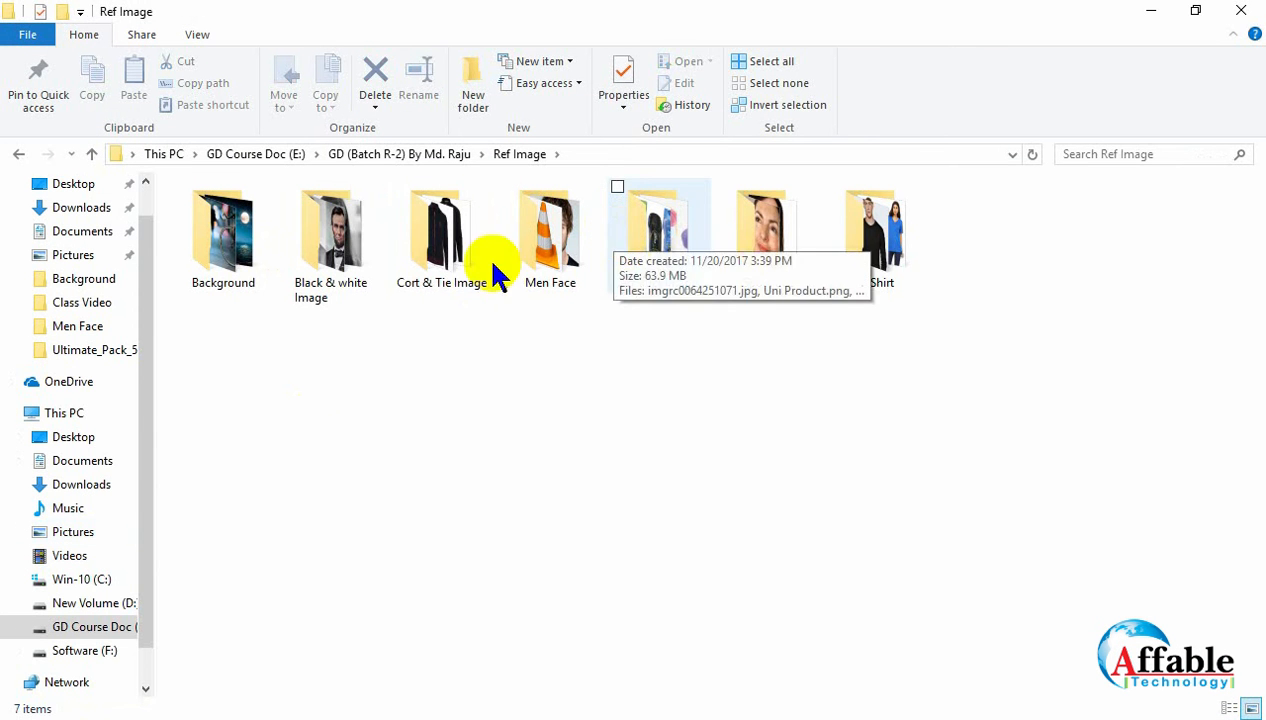
{"action": "double_click", "coordinate": [588, 250]}
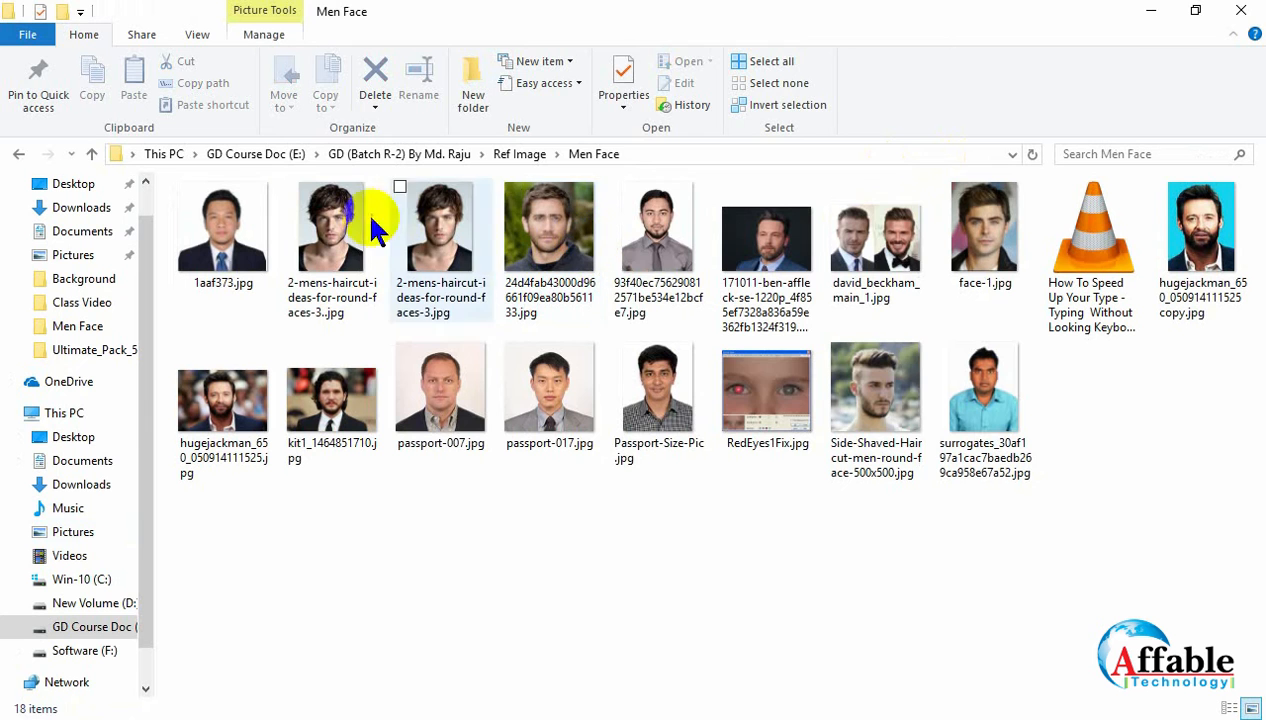
{"action": "double_click", "coordinate": [330, 250]}
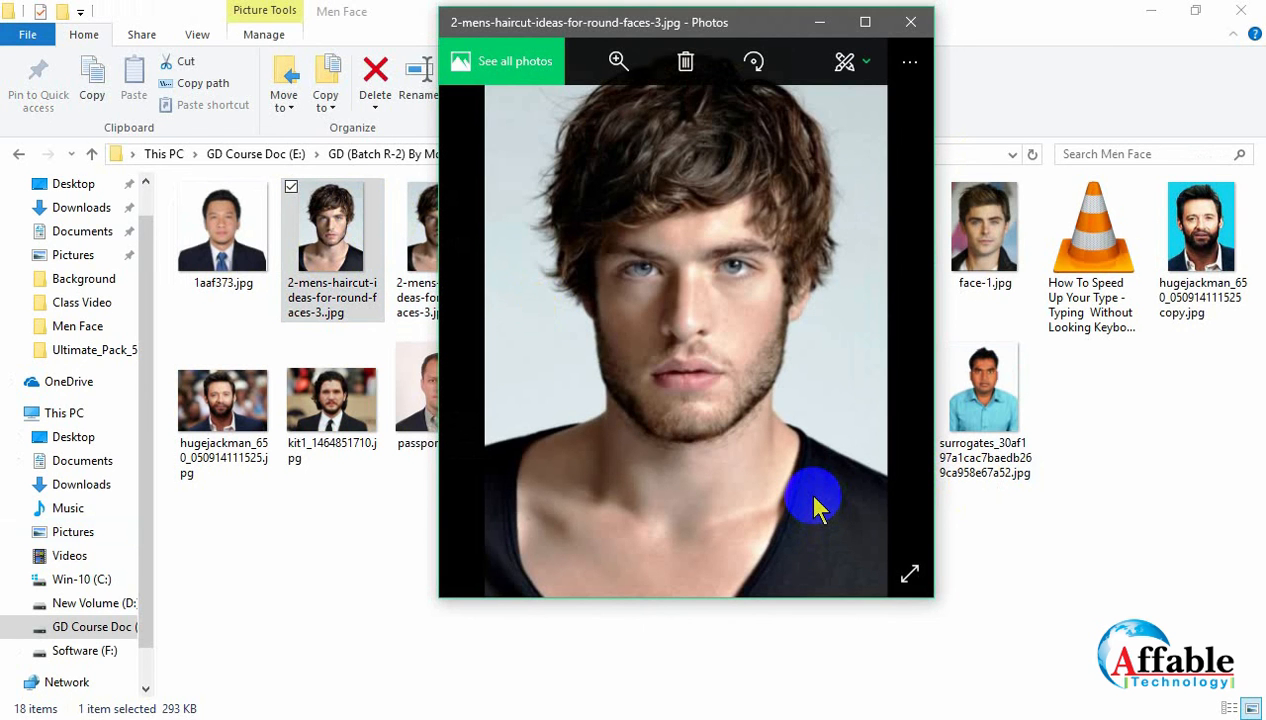
Compare the retouched and original portraits at full window size, zoom in on the original's face, and close the viewer.
{"action": "left_click", "coordinate": [866, 24]}
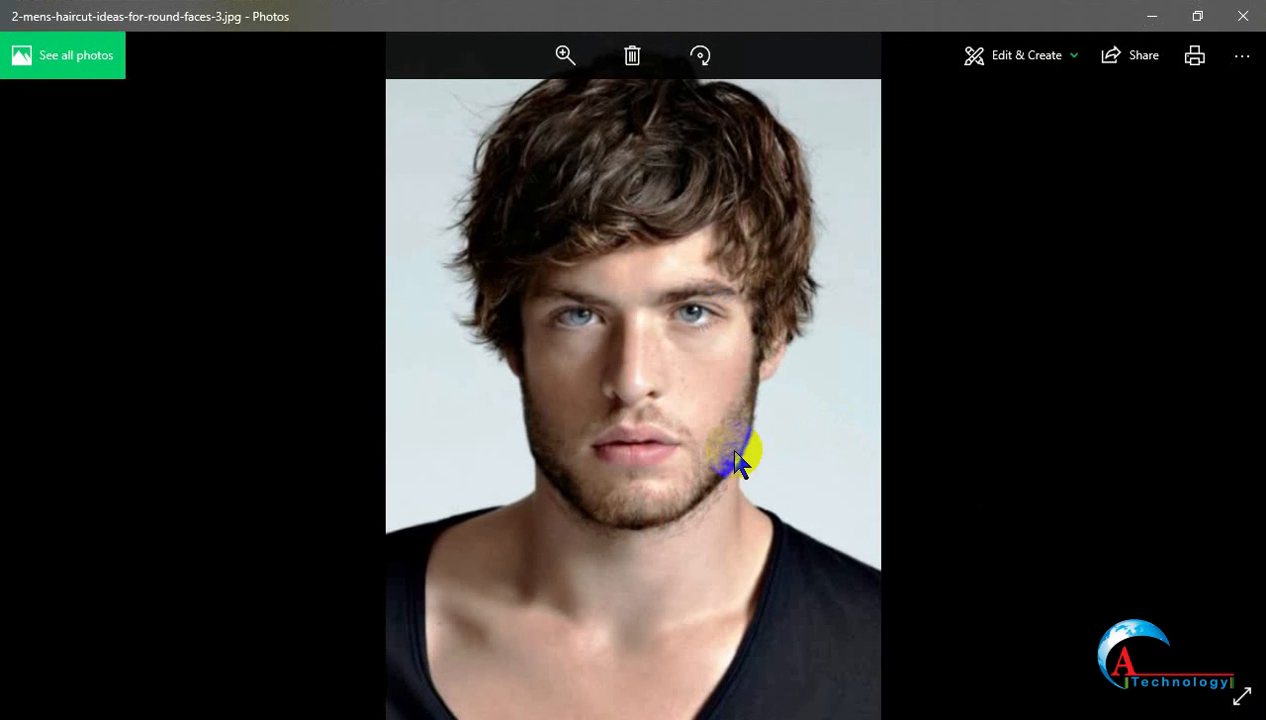
{"action": "key", "text": "Left"}
{"action": "key", "text": "Left"}
{"action": "key", "text": "Right"}
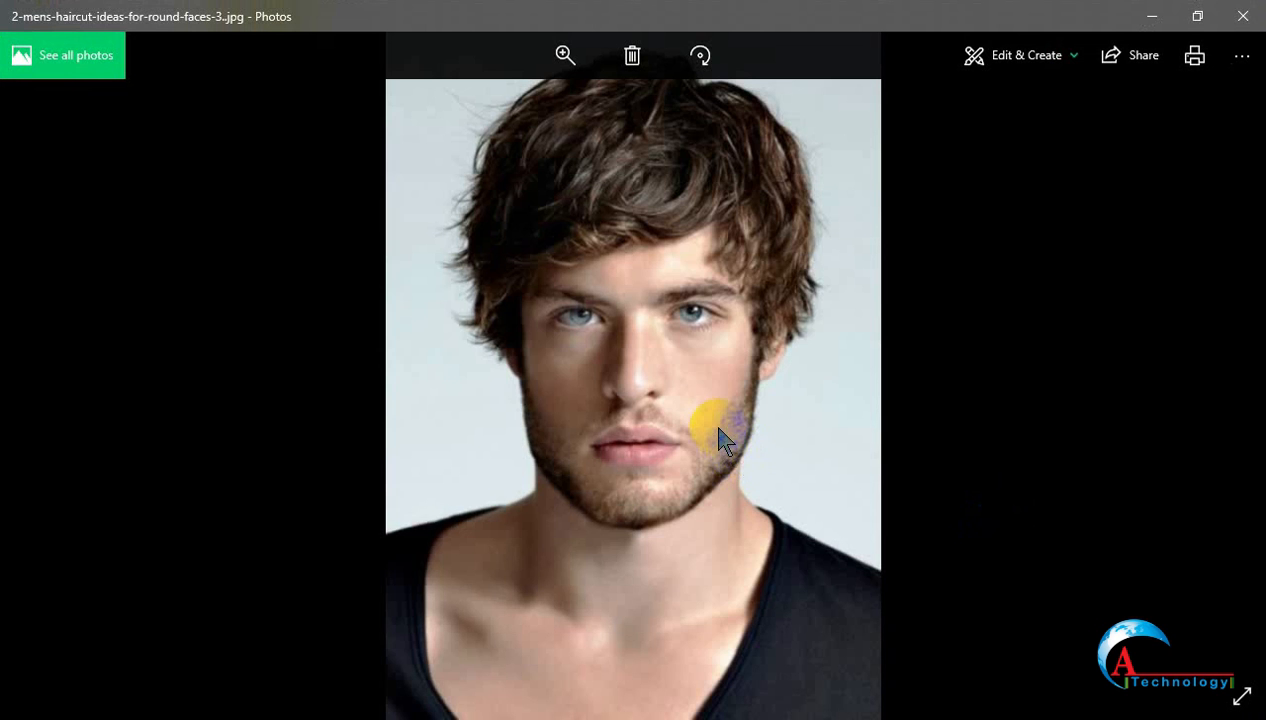
{"action": "key", "text": "Left"}
{"action": "key", "text": "Right"}
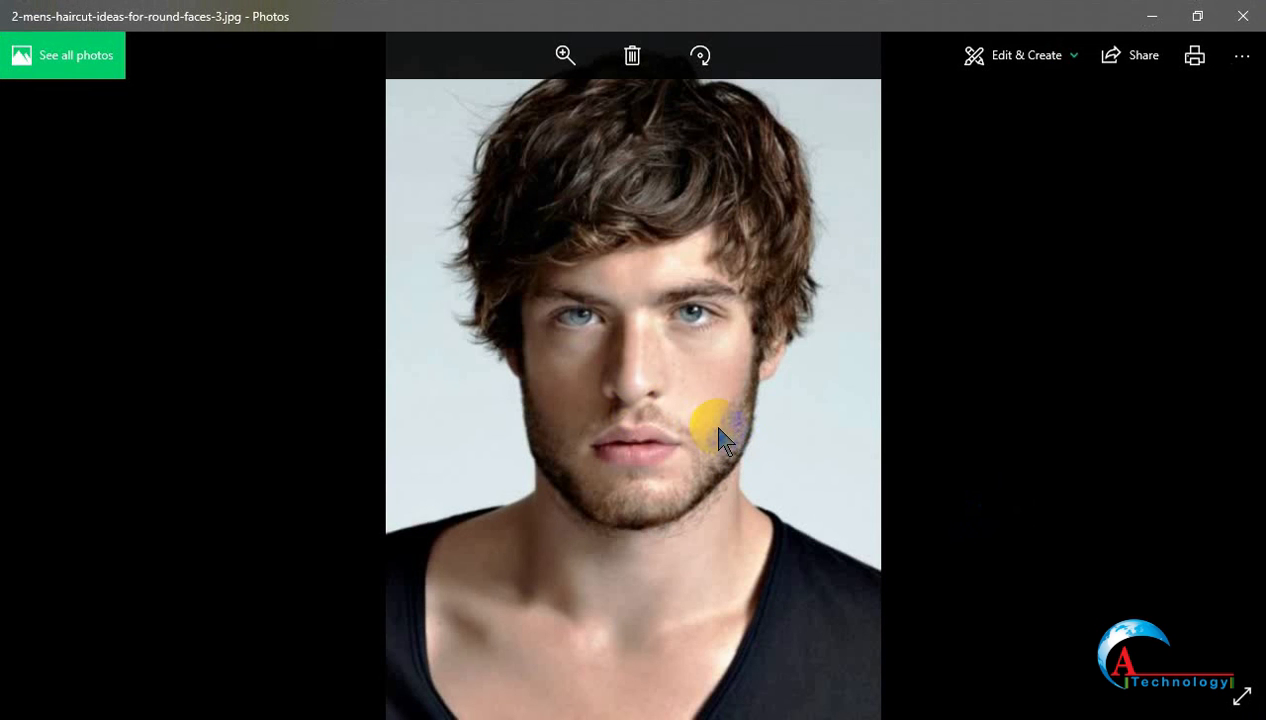
{"action": "double_click", "coordinate": [643, 420]}
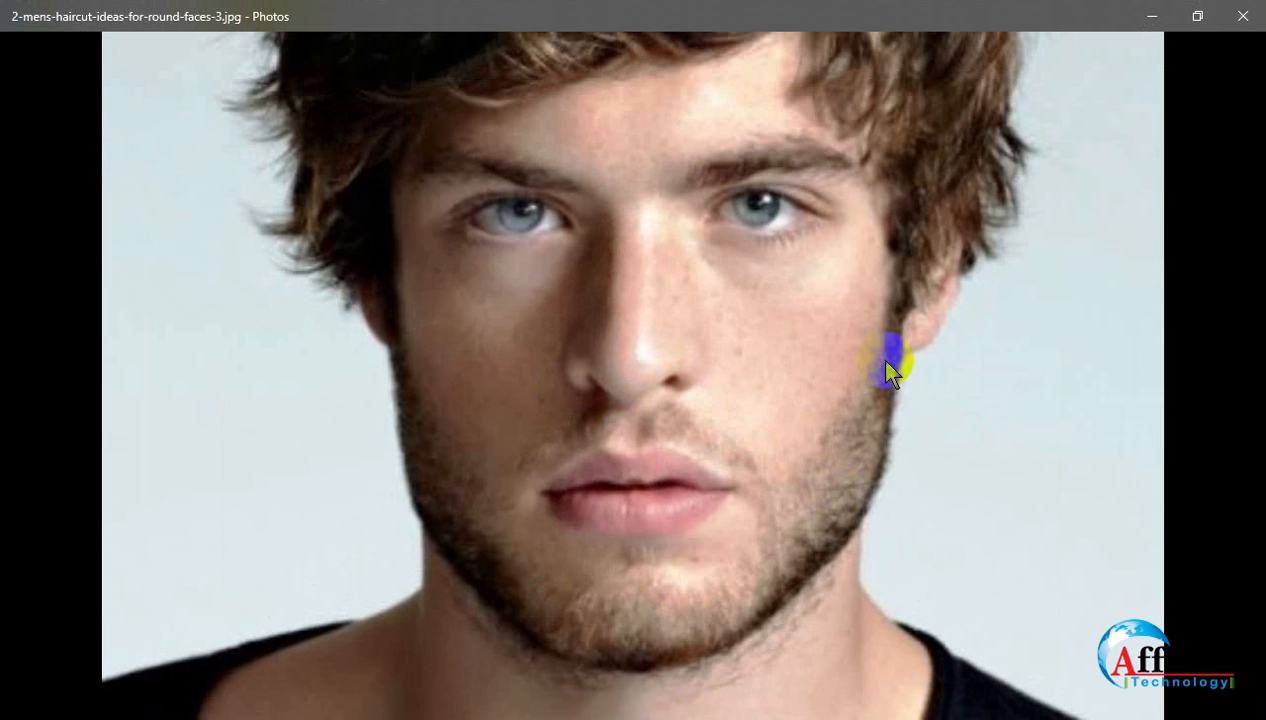
{"action": "left_click", "coordinate": [1245, 12]}
Select both versions of the portrait in the Men Face folder and switch back to Photoshop.
{"action": "left_click", "coordinate": [438, 210]}
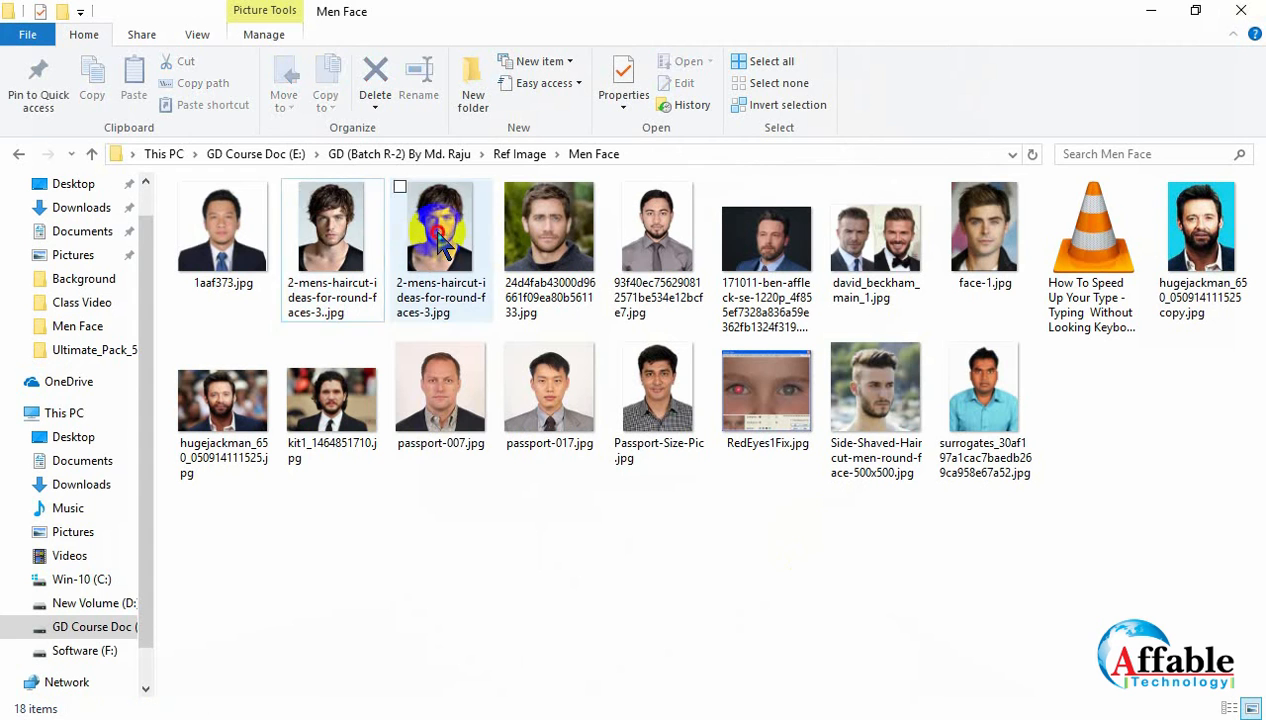
{"action": "left_click", "coordinate": [323, 257], "text": "ctrl"}
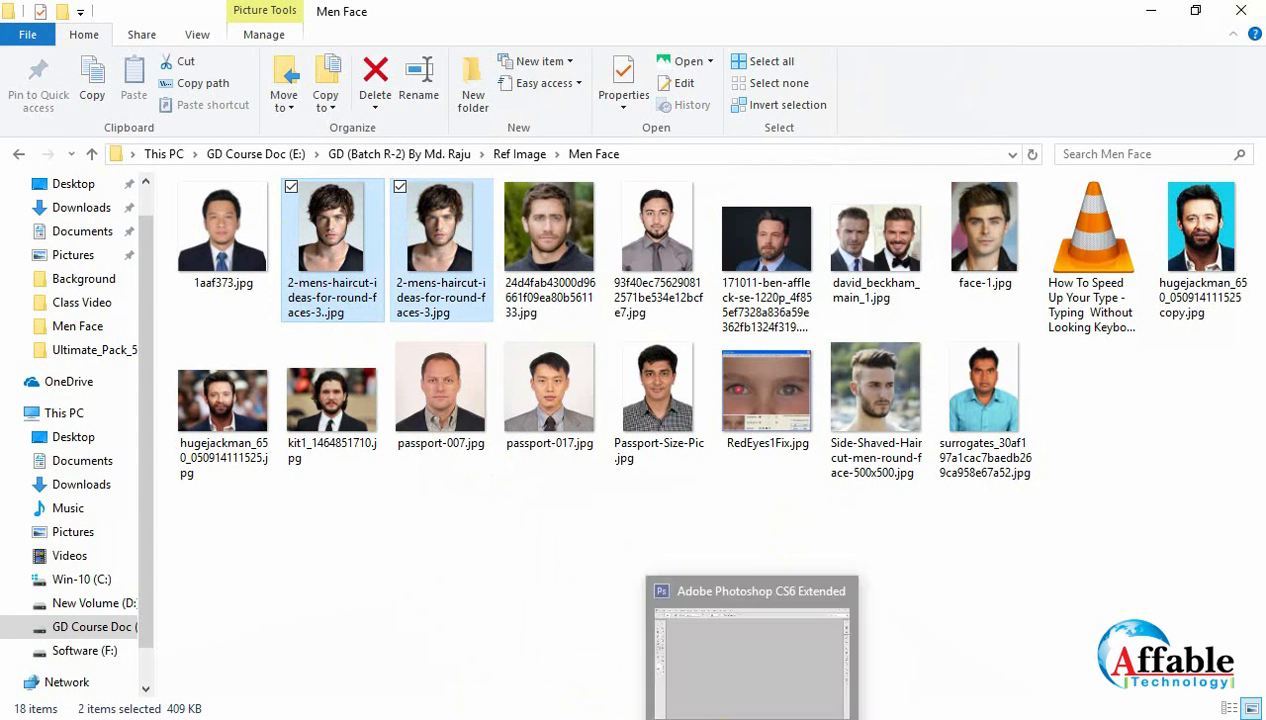
{"action": "left_click", "coordinate": [746, 717]}
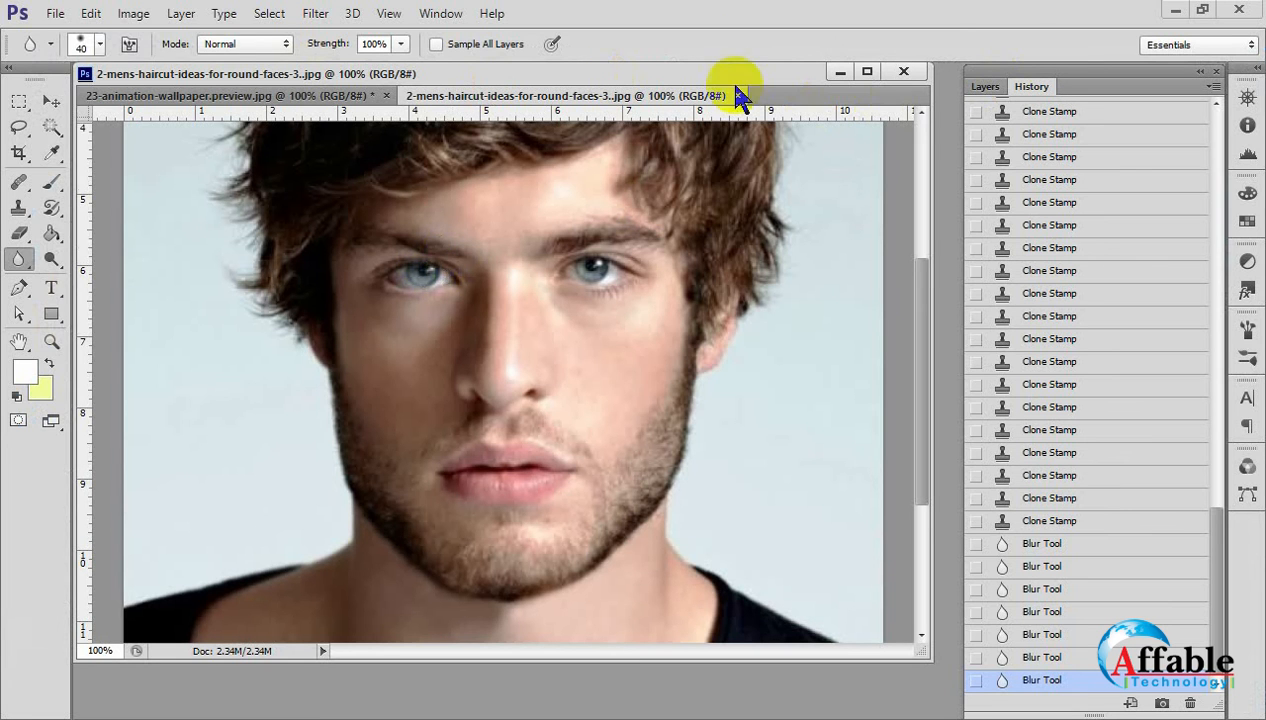
Try to open 2-mens-haircut-ideas-for-round-faces-3..jpg from the Men Face folder.
{"action": "left_click", "coordinate": [52, 13]}
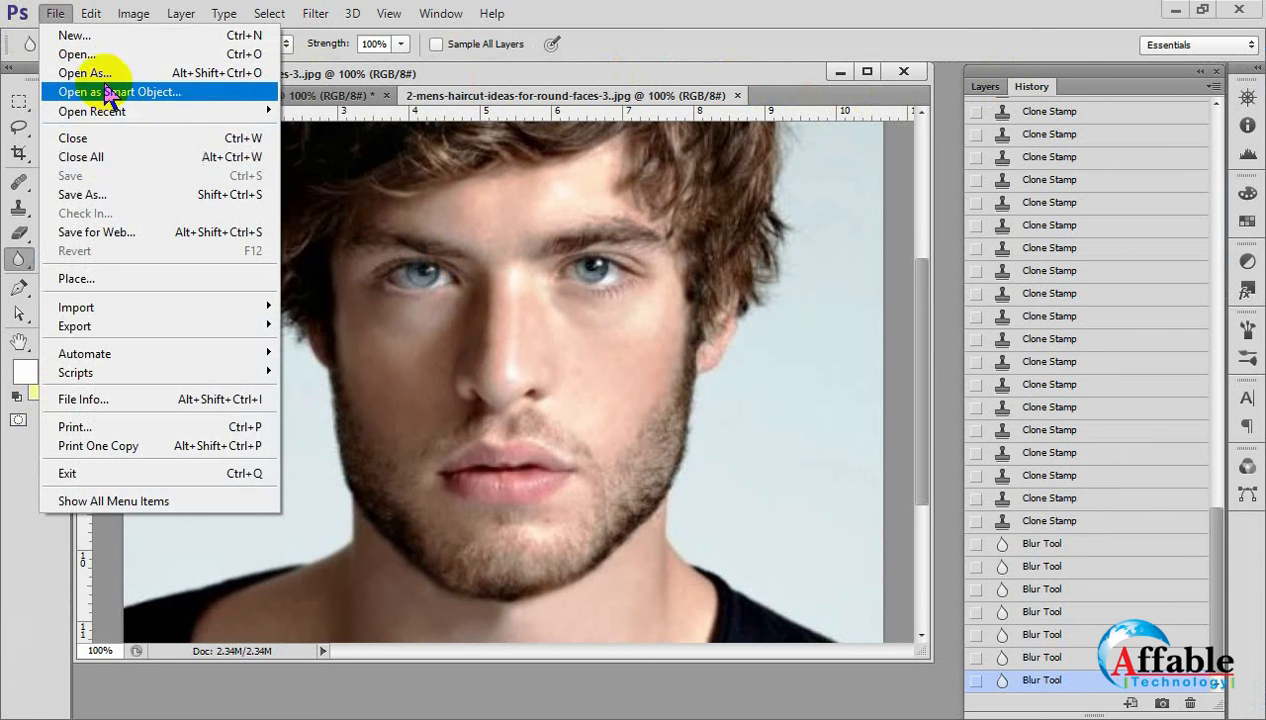
{"action": "left_click", "coordinate": [76, 54]}
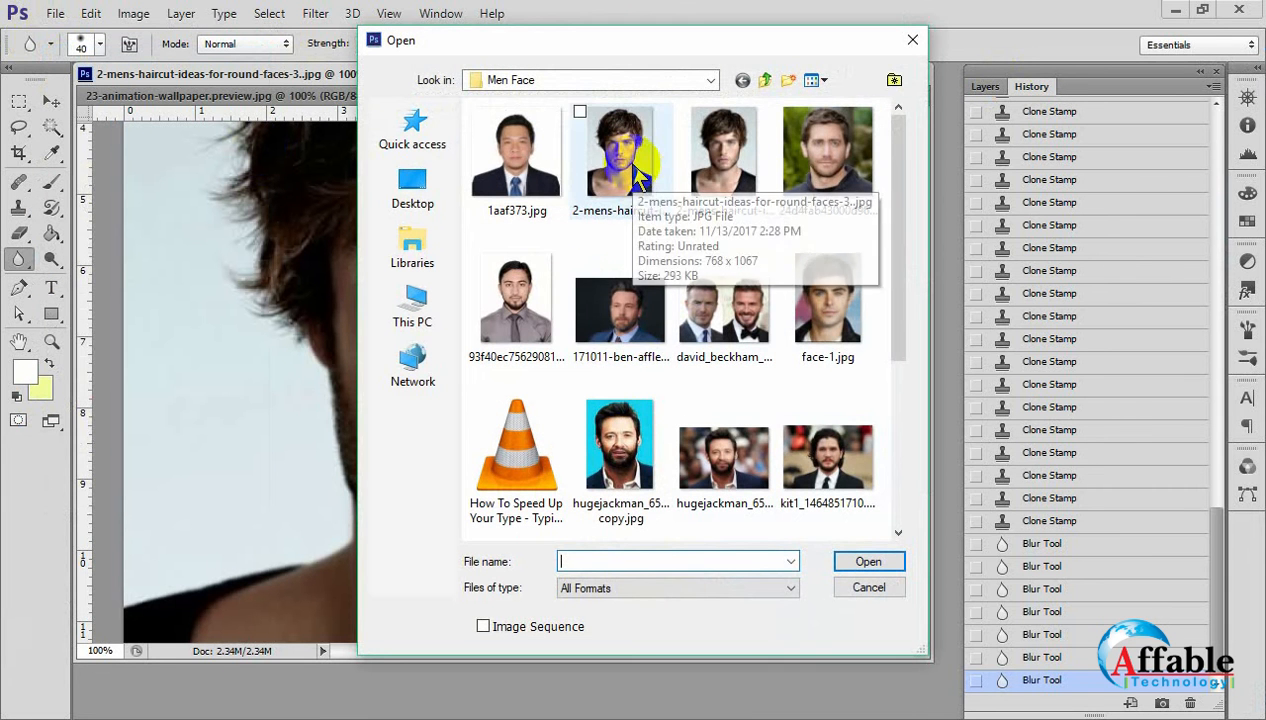
{"action": "left_click", "coordinate": [620, 160]}
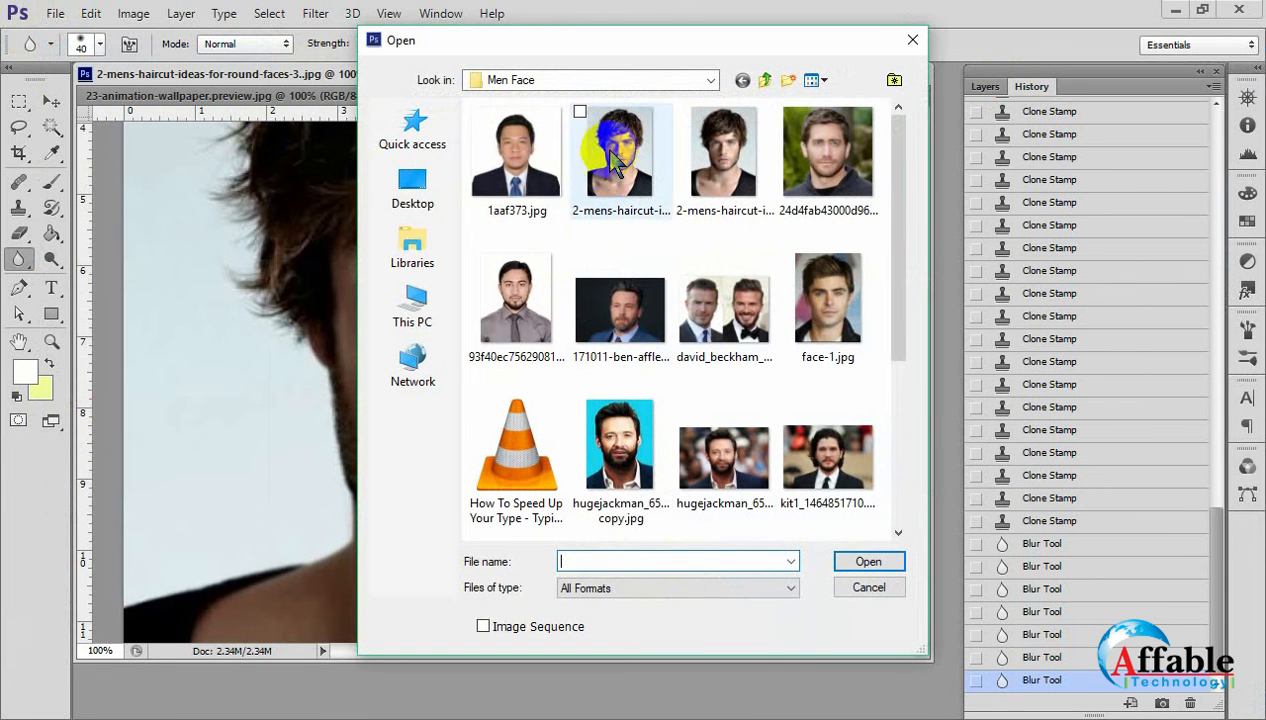
{"action": "left_click", "coordinate": [867, 562]}
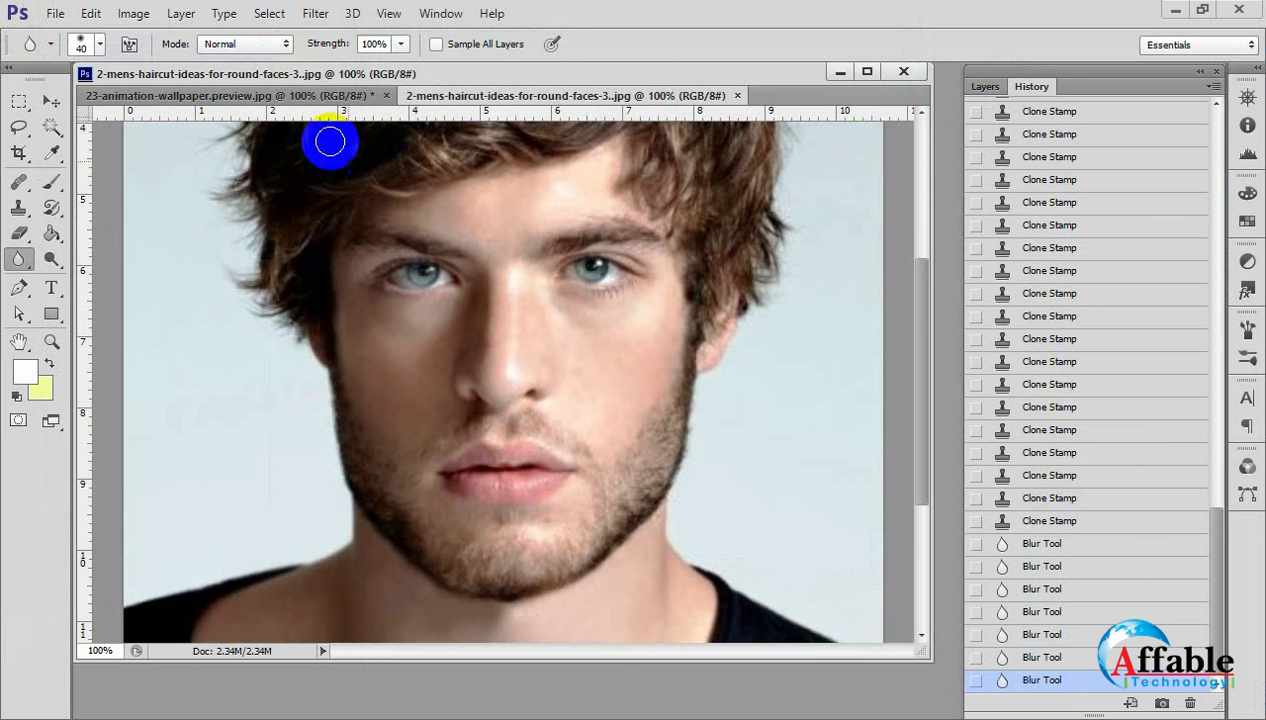
{"action": "left_click", "coordinate": [54, 14]}
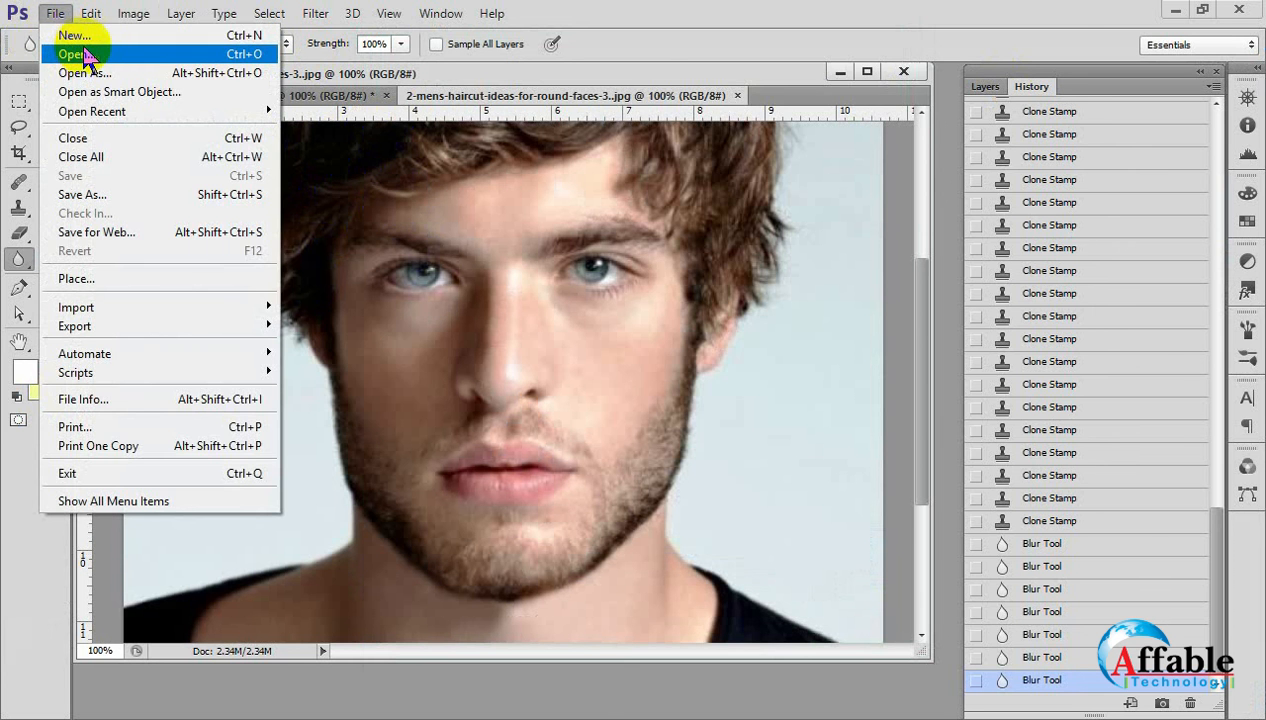
Close the retouched portrait, the balloon wallpaper and Untitled-1, discarding the unsaved changes.
{"action": "left_click", "coordinate": [903, 71]}
{"action": "left_click", "coordinate": [903, 71]}
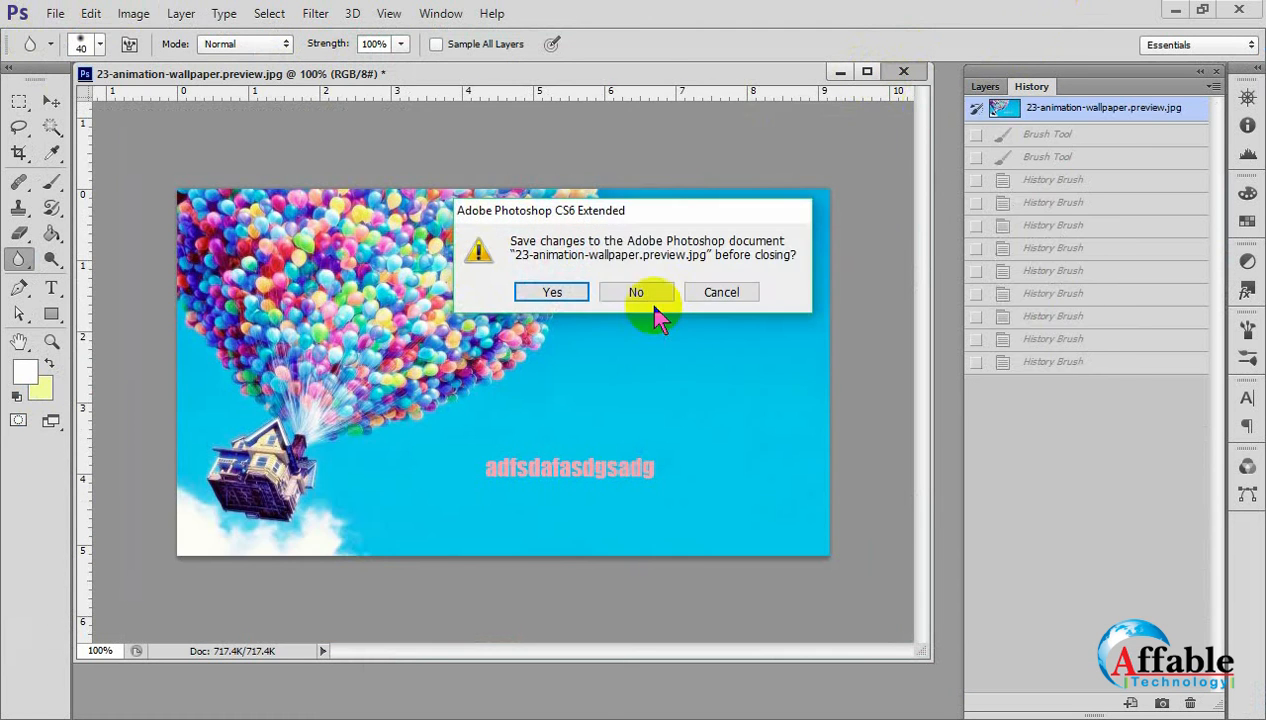
{"action": "left_click", "coordinate": [640, 295]}
{"action": "left_click", "coordinate": [567, 97]}
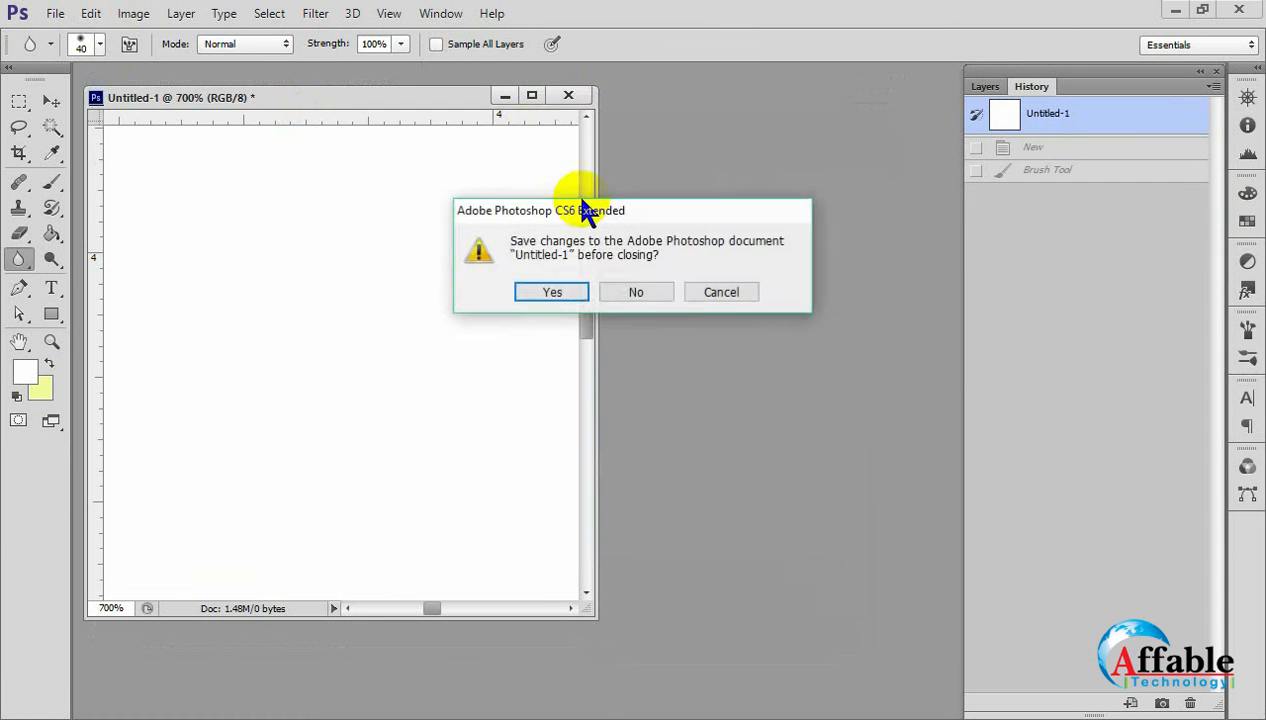
{"action": "left_click", "coordinate": [641, 292]}
Open both 2-mens-haircut-ideas-for-round-faces-3.jpg and 2-mens-haircut-ideas-for-round-faces-3..jpg together from the Men Face folder.
{"action": "left_click", "coordinate": [54, 14]}
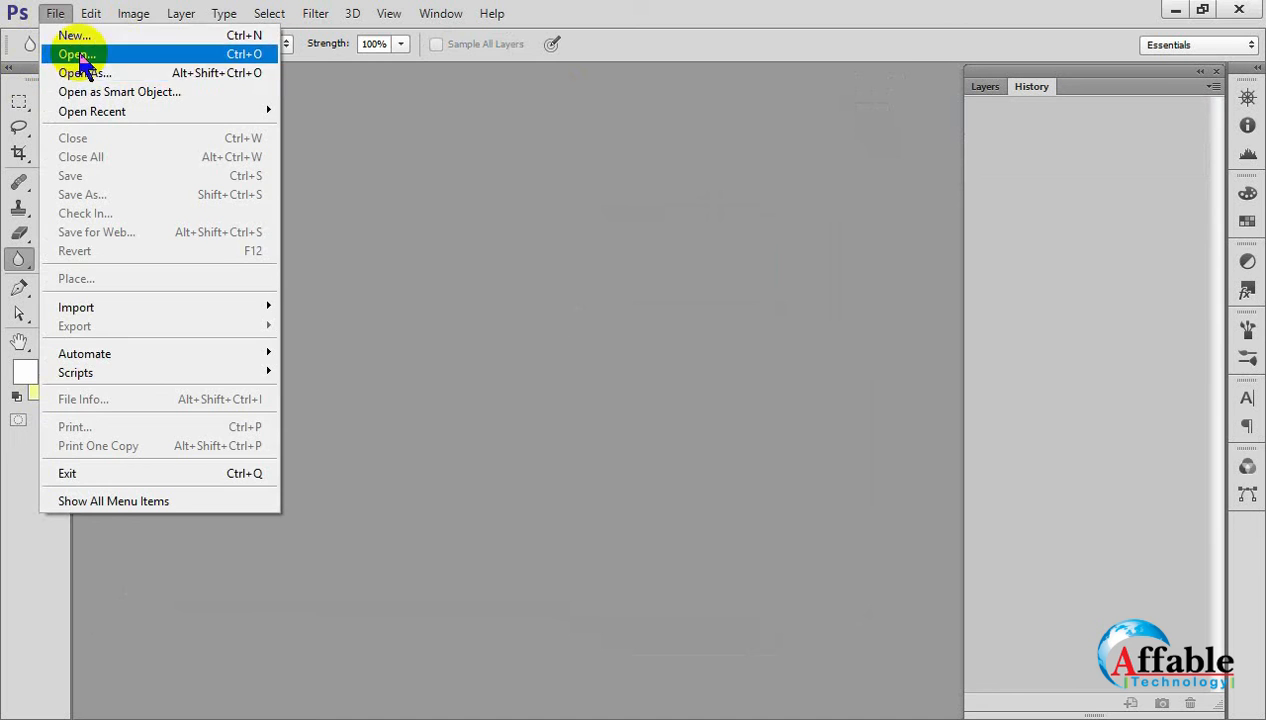
{"action": "left_click", "coordinate": [78, 55]}
{"action": "left_click", "coordinate": [610, 170]}
{"action": "left_click", "coordinate": [724, 160], "text": "ctrl"}
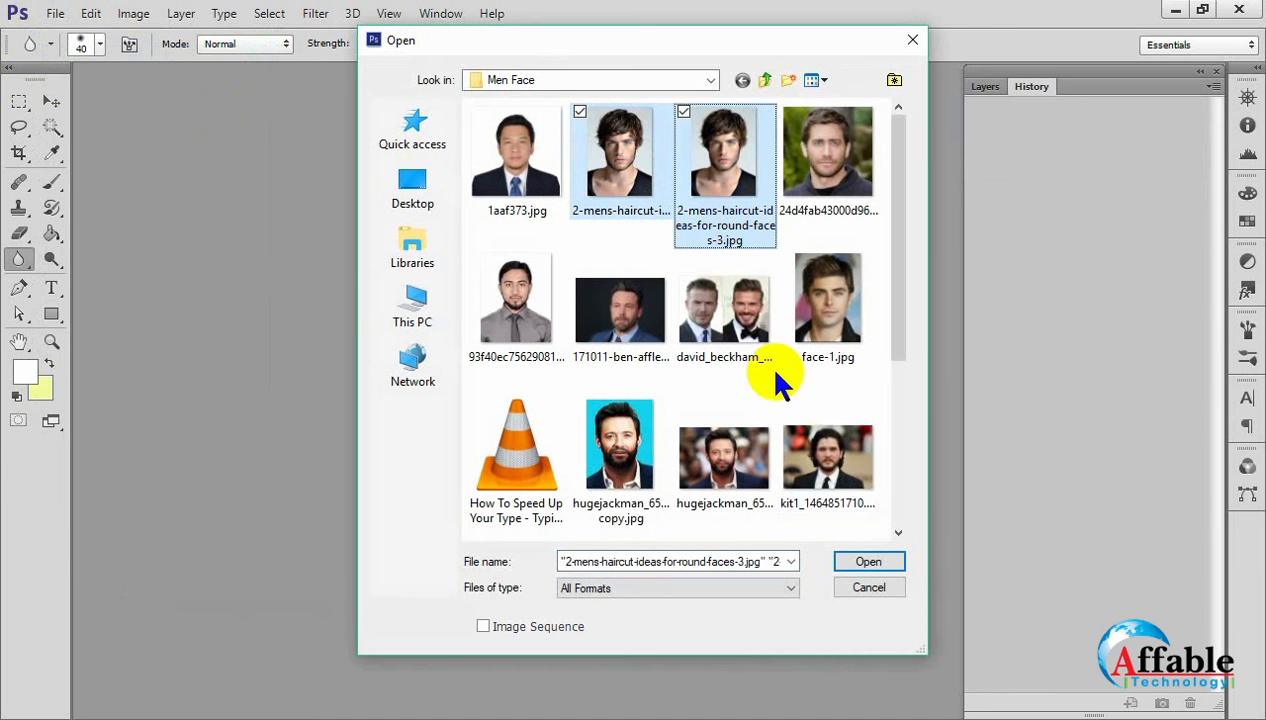
{"action": "left_click", "coordinate": [868, 562]}
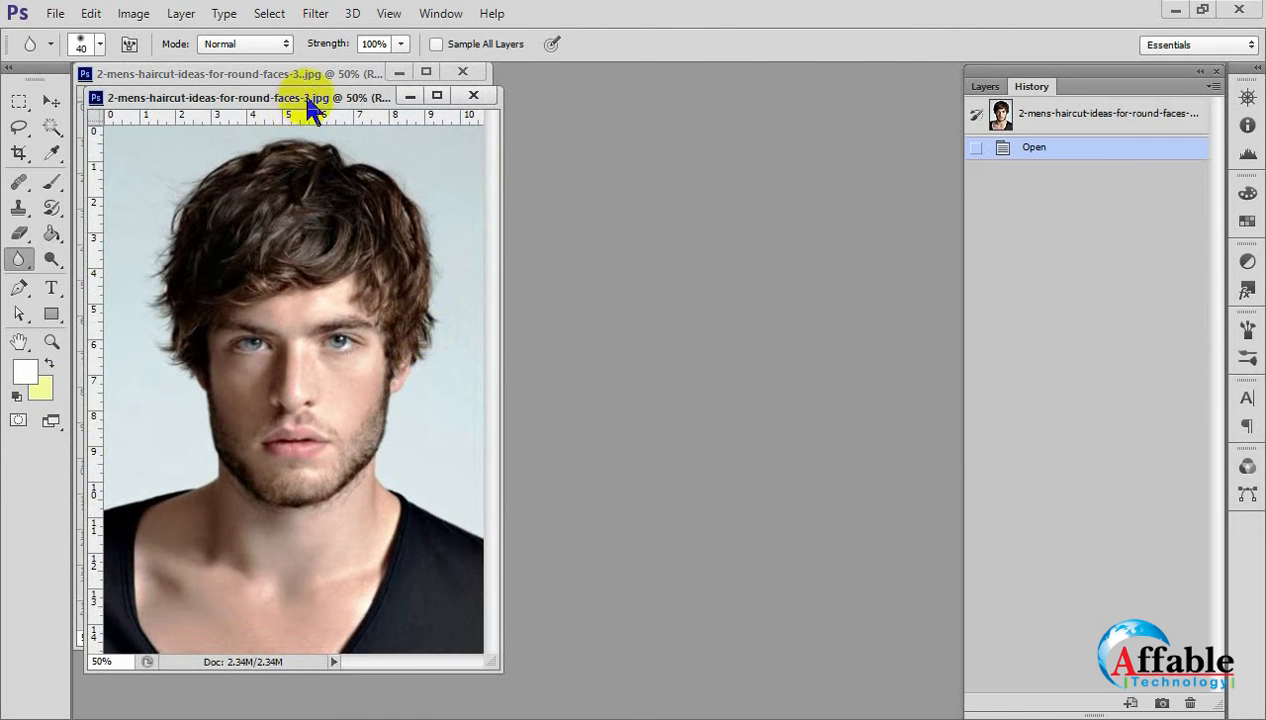
Arrange the original portrait's window beside the retouched one and compare the two images.
{"action": "left_click_drag", "start_coordinate": [307, 98], "coordinate": [719, 87]}
{"action": "left_click", "coordinate": [393, 311]}
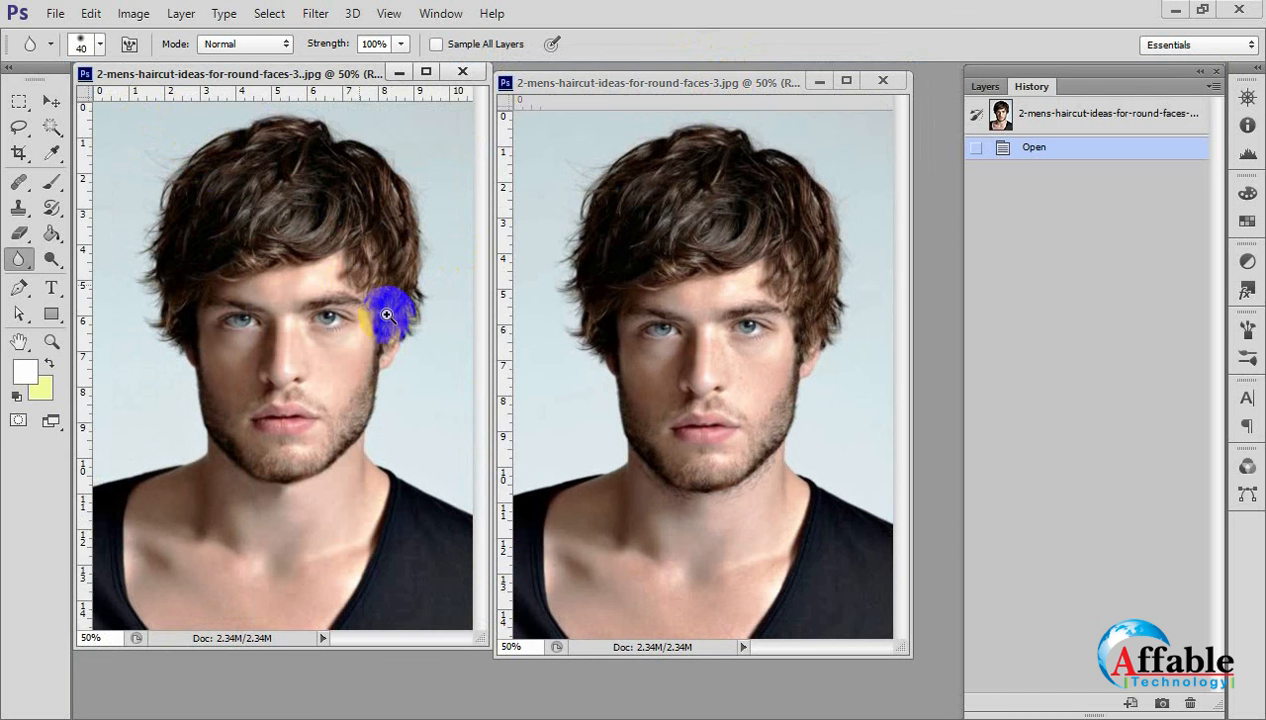
{"action": "left_click", "coordinate": [527, 405]}
{"action": "left_click", "coordinate": [468, 361]}
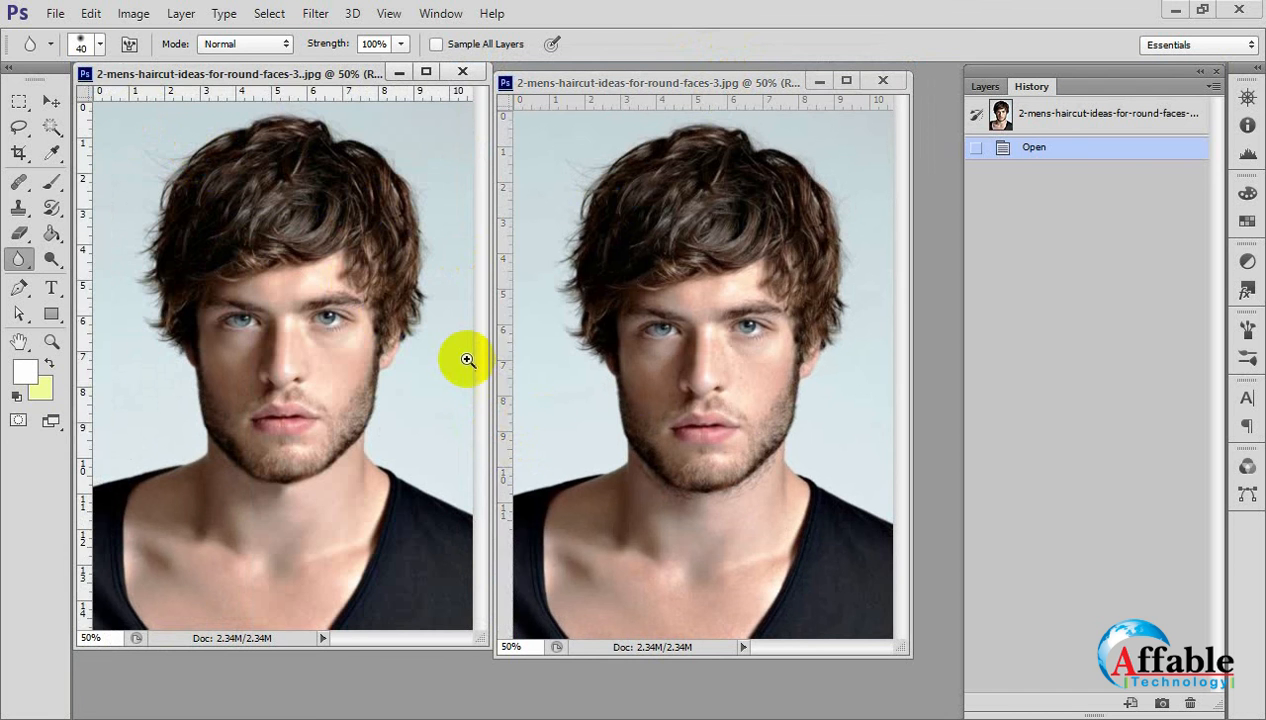
{"action": "left_click", "coordinate": [851, 536]}
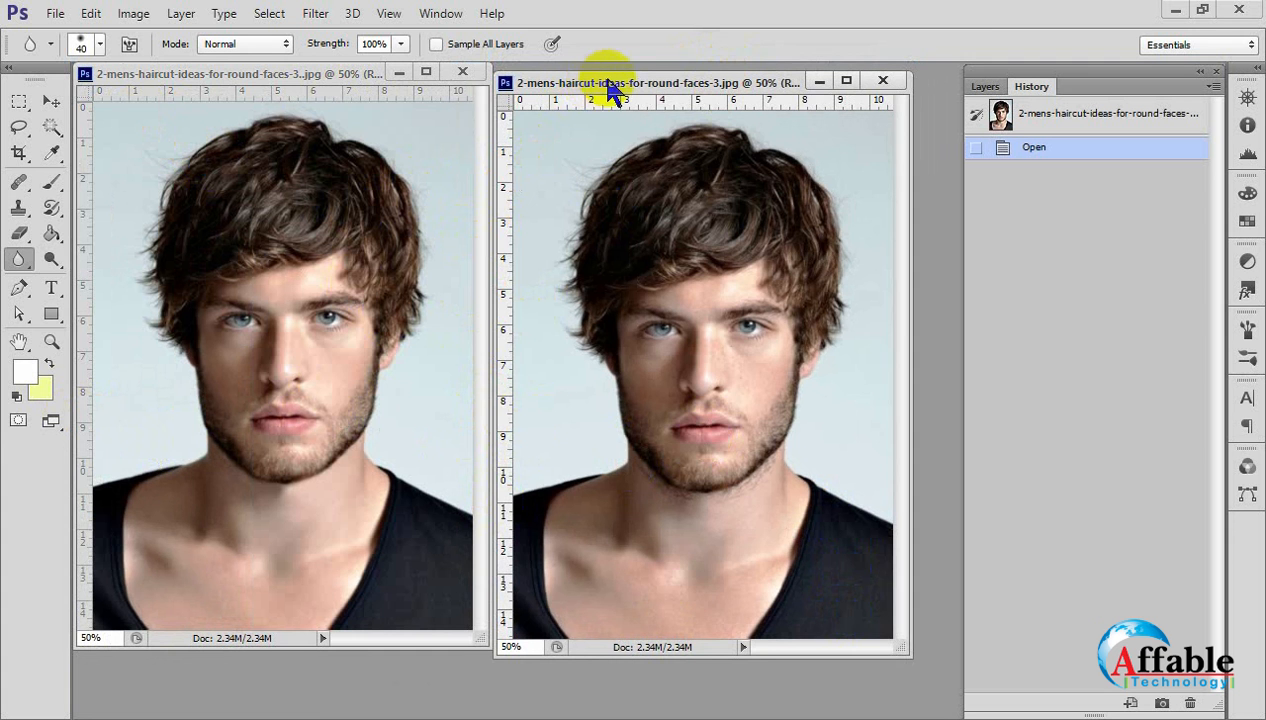
{"action": "left_click_drag", "start_coordinate": [612, 85], "coordinate": [616, 80]}
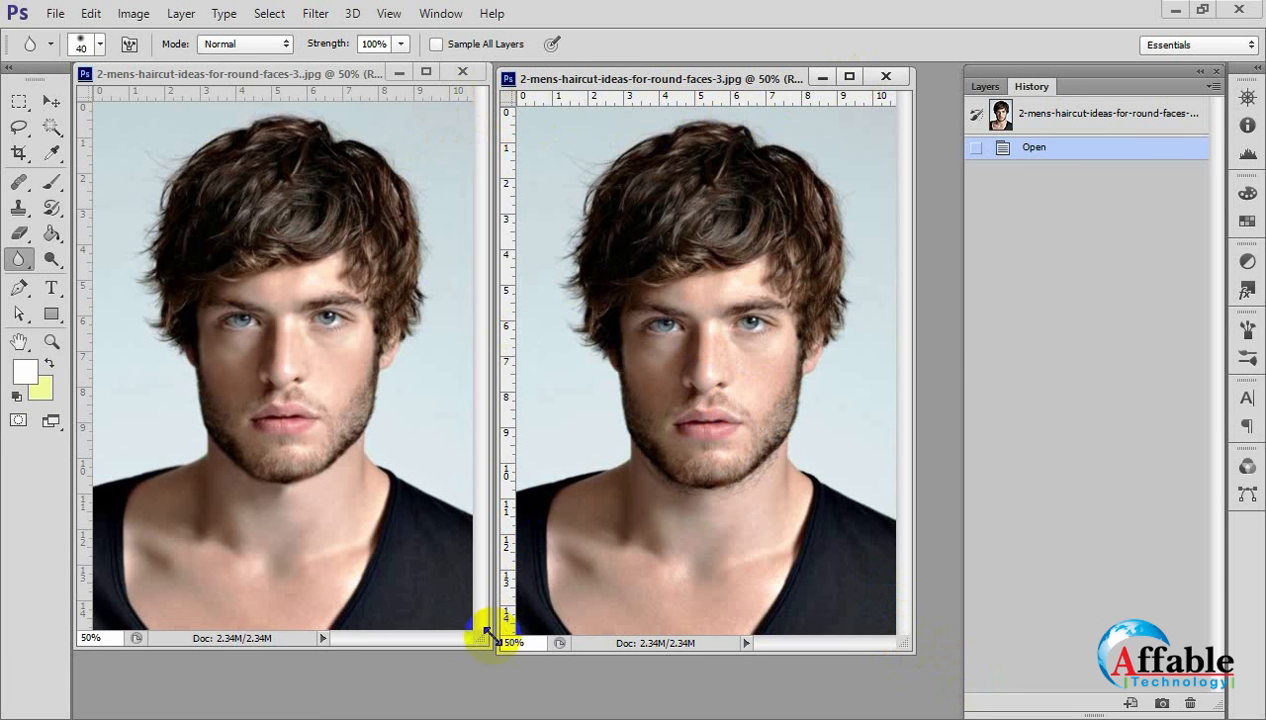
Enlarge the retouched portrait's document window and try to move its image with the Move Tool.
{"action": "left_click_drag", "start_coordinate": [481, 630], "coordinate": [798, 685]}
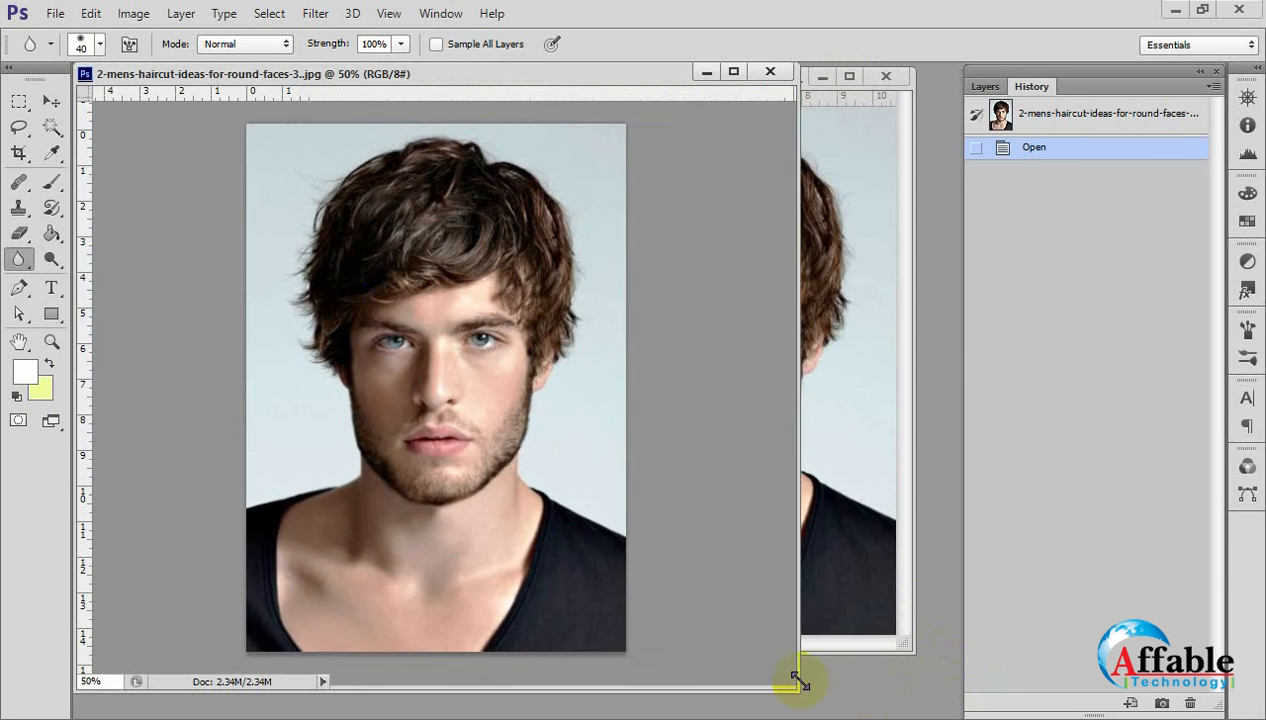
{"action": "left_click", "coordinate": [50, 101]}
{"action": "left_click", "coordinate": [438, 352]}
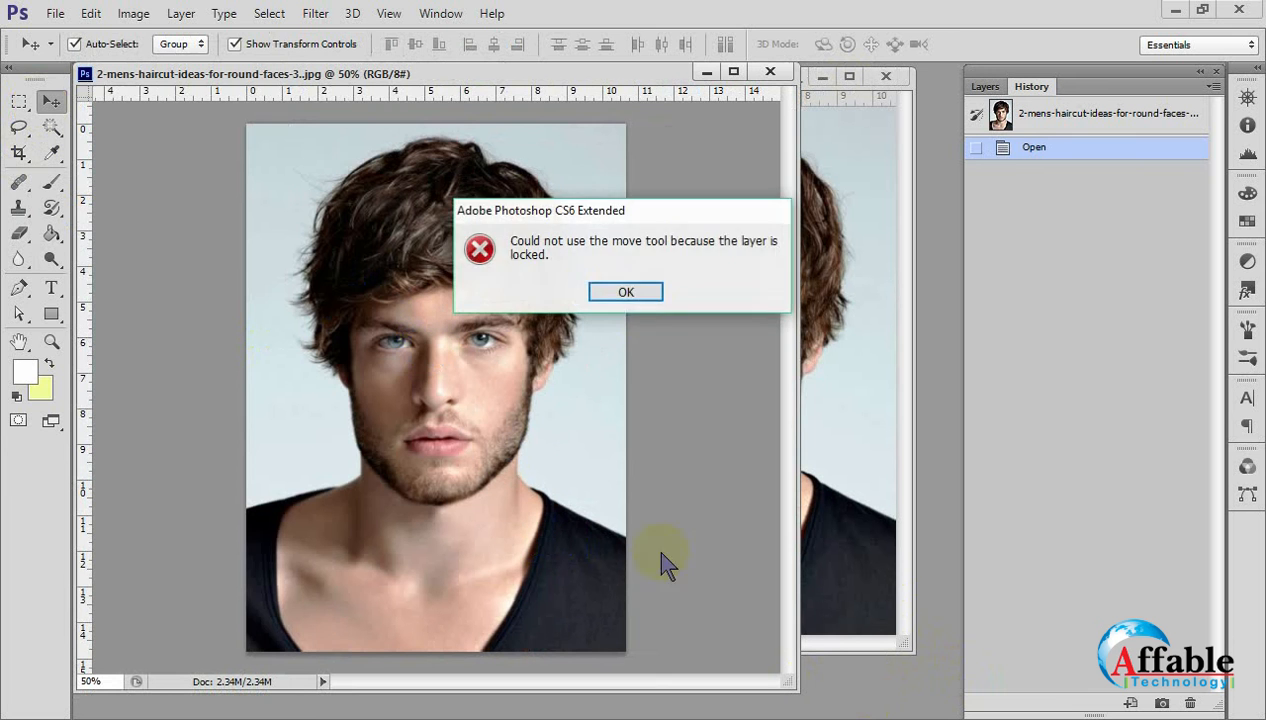
{"action": "left_click", "coordinate": [643, 292]}
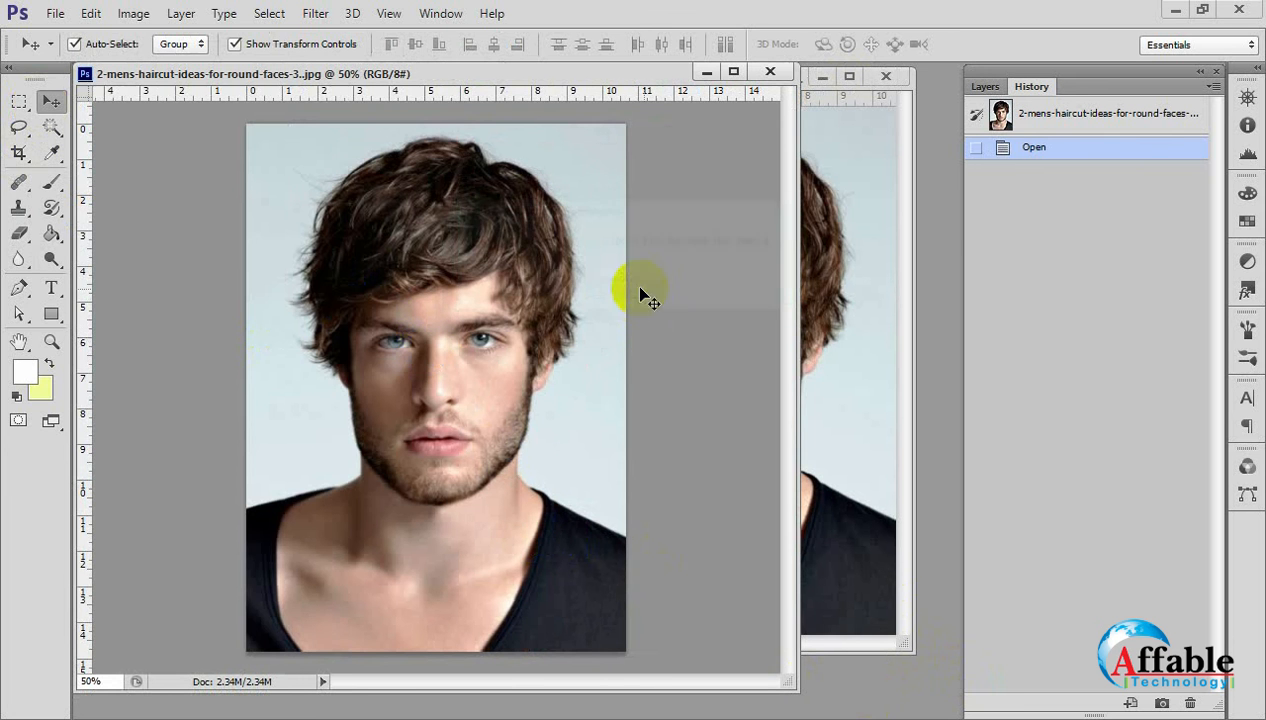
Convert the retouched portrait's locked Background into a regular layer with the default New Layer settings.
{"action": "left_click", "coordinate": [982, 90]}
{"action": "double_click", "coordinate": [1035, 230]}
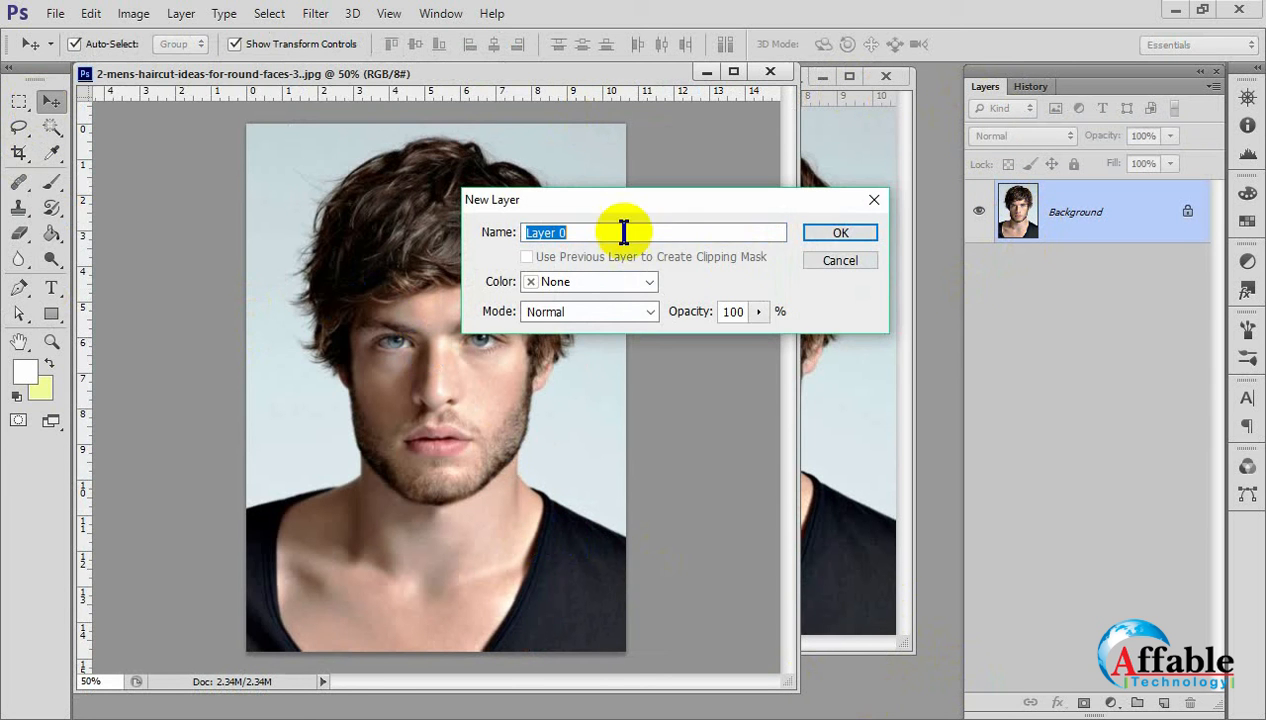
{"action": "left_click", "coordinate": [828, 234]}
Scale the retouched portrait layer to about 56.5% and fit it into the canvas's upper-left corner.
{"action": "left_click_drag", "start_coordinate": [622, 655], "coordinate": [542, 536]}
{"action": "left_click_drag", "start_coordinate": [404, 414], "coordinate": [395, 402]}
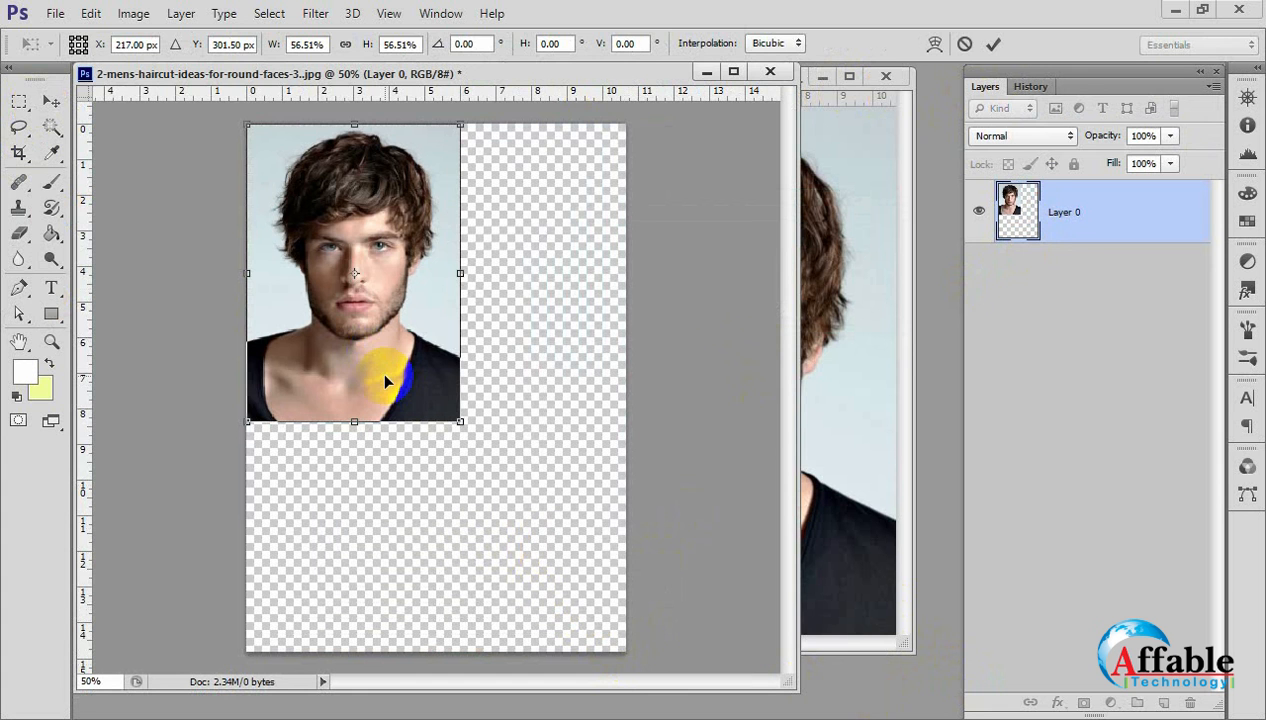
{"action": "key", "text": "Return"}
Copy the original portrait into the retouched document, scaled to about 49.7% and placed in the canvas's upper-right corner.
{"action": "left_click", "coordinate": [899, 517]}
{"action": "left_click_drag", "start_coordinate": [800, 503], "coordinate": [407, 486]}
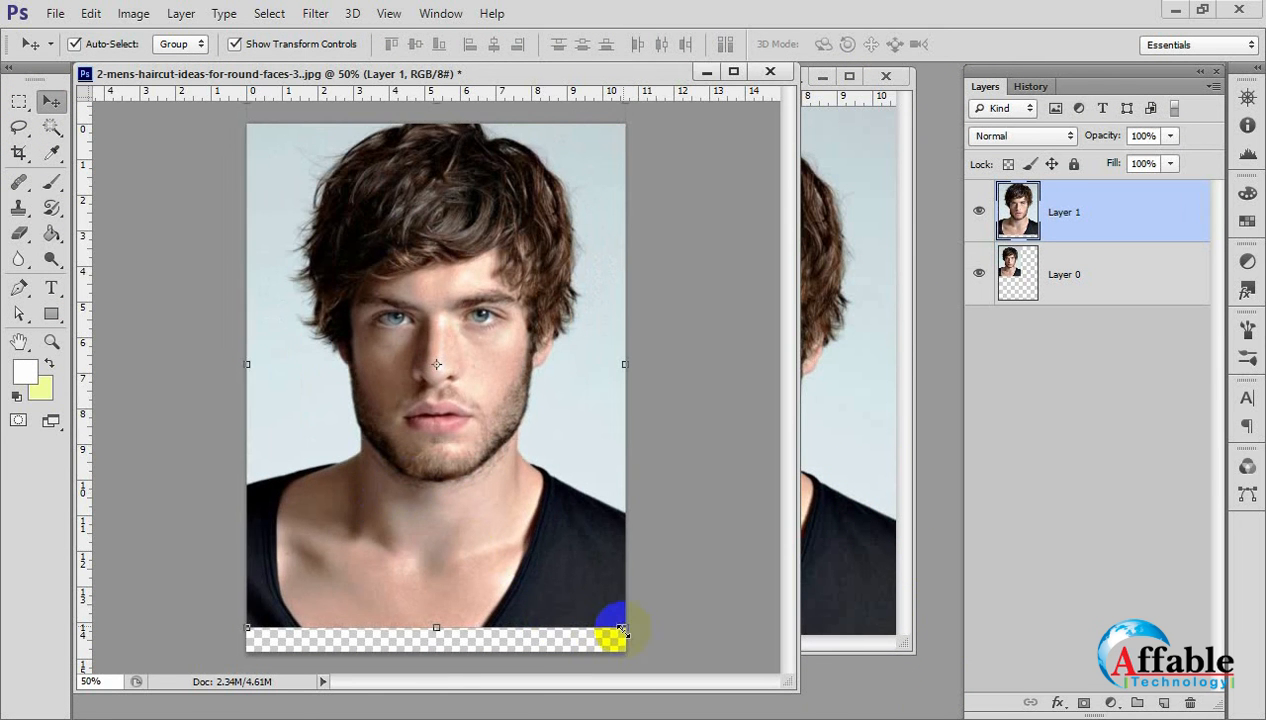
{"action": "left_click_drag", "start_coordinate": [622, 627], "coordinate": [513, 567]}
{"action": "left_click_drag", "start_coordinate": [463, 503], "coordinate": [529, 435]}
{"action": "left_click_drag", "start_coordinate": [622, 467], "coordinate": [588, 433]}
{"action": "left_click_drag", "start_coordinate": [542, 386], "coordinate": [574, 343]}
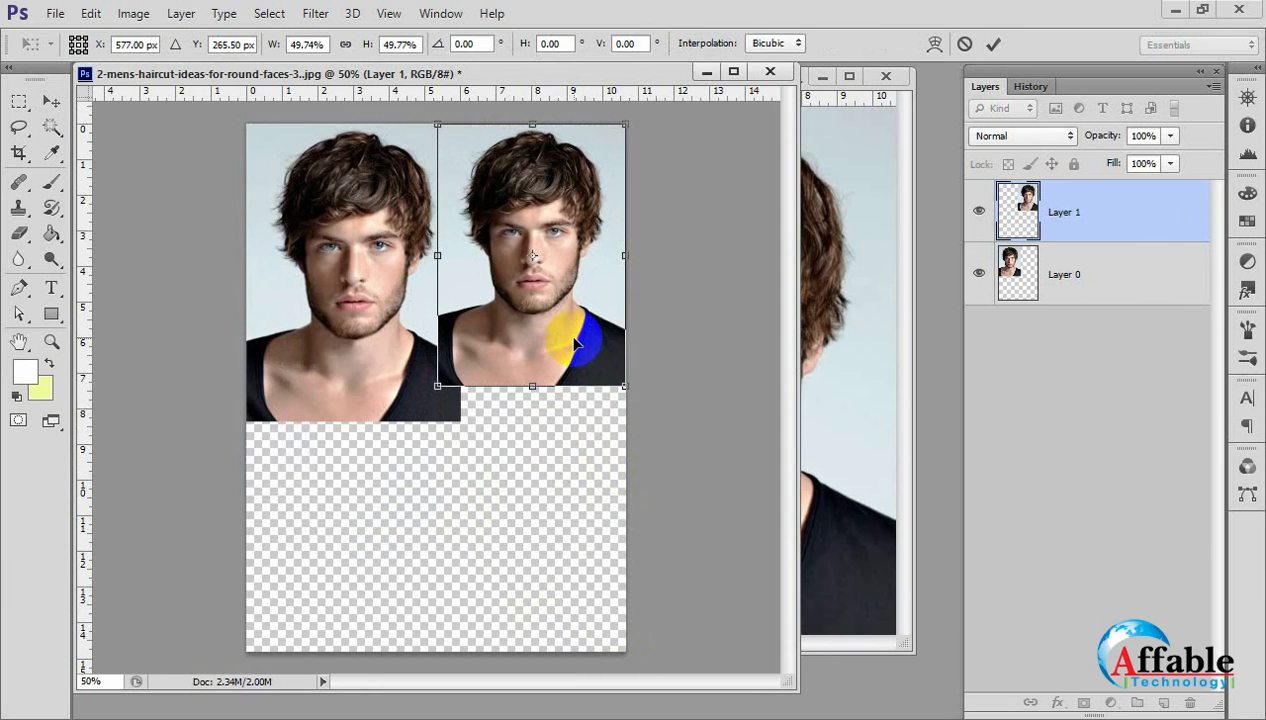
{"action": "key", "text": "Return"}
Scale the retouched portrait layer to about 5.36 by 7.38 in so it matches the original beside it.
{"action": "left_click", "coordinate": [353, 339]}
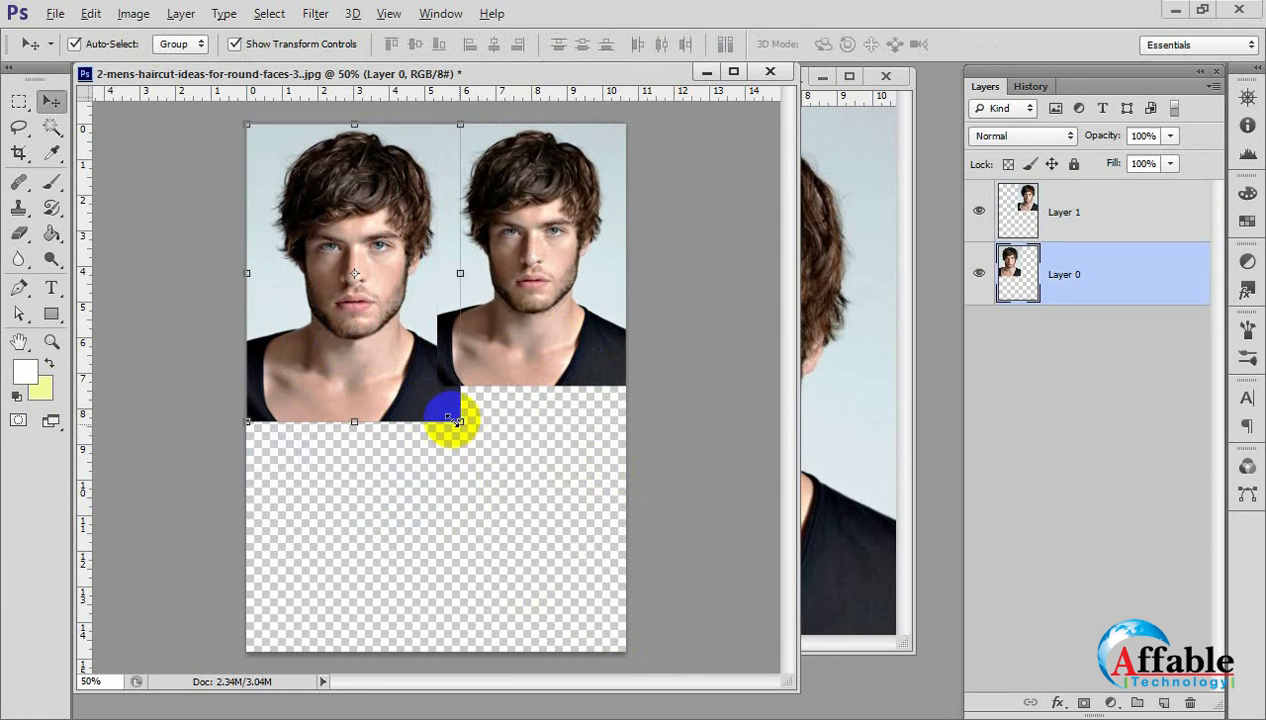
{"action": "key", "text": "ctrl+t"}
{"action": "left_click_drag", "start_coordinate": [460, 420], "coordinate": [434, 388]}
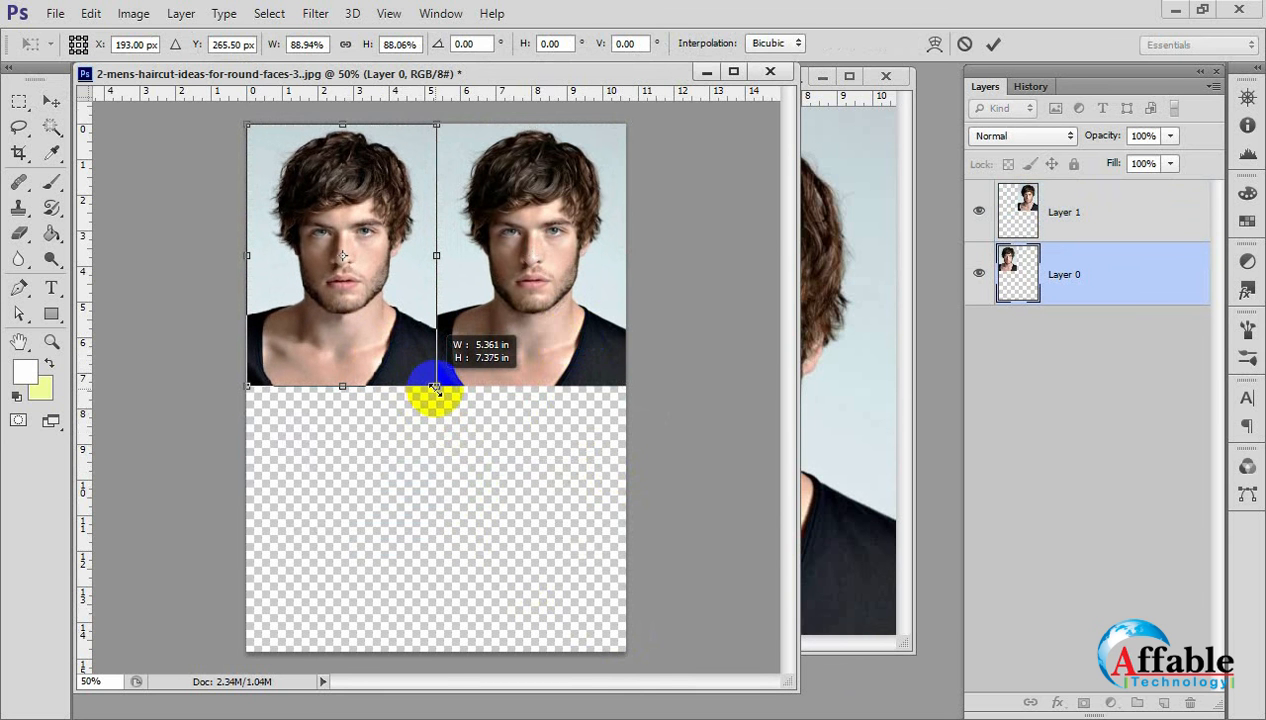
{"action": "key", "text": "Return"}
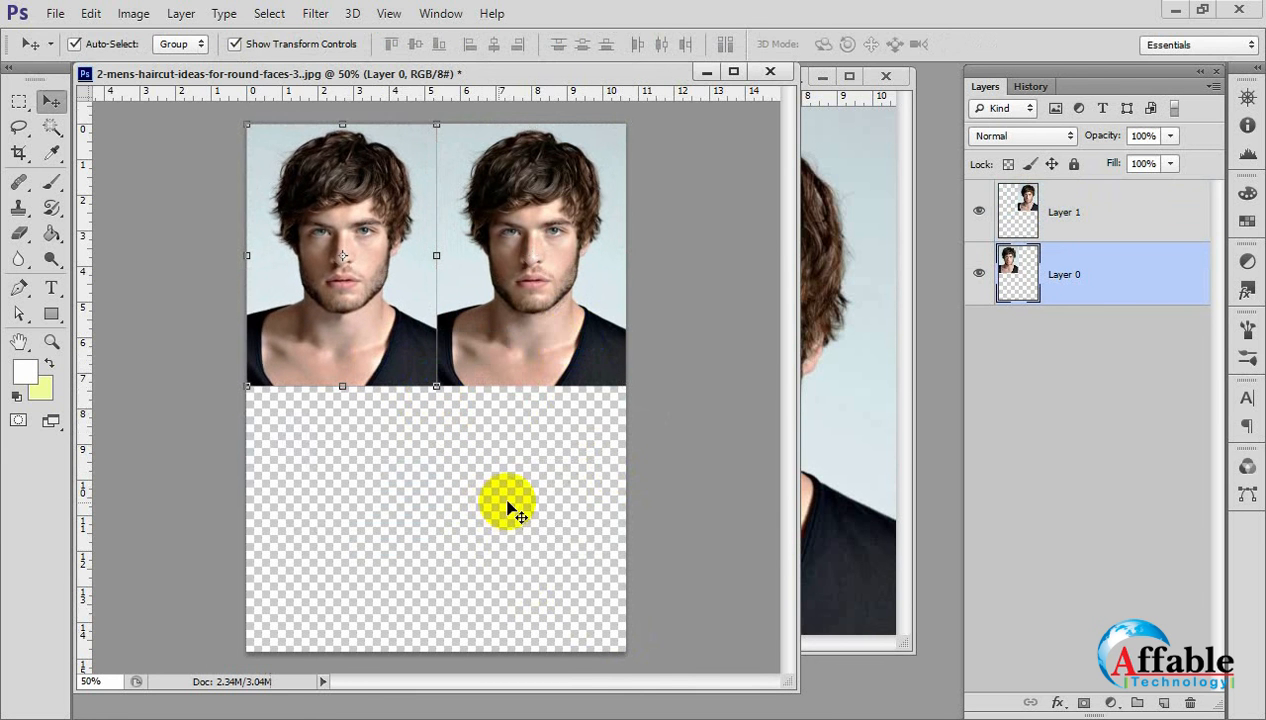
Maximize the combined document at 200% magnification and hide the Layers panel to clear the view of both faces.
{"action": "left_click", "coordinate": [513, 265], "text": "ctrl"}
{"action": "left_click", "coordinate": [526, 243], "text": "ctrl"}
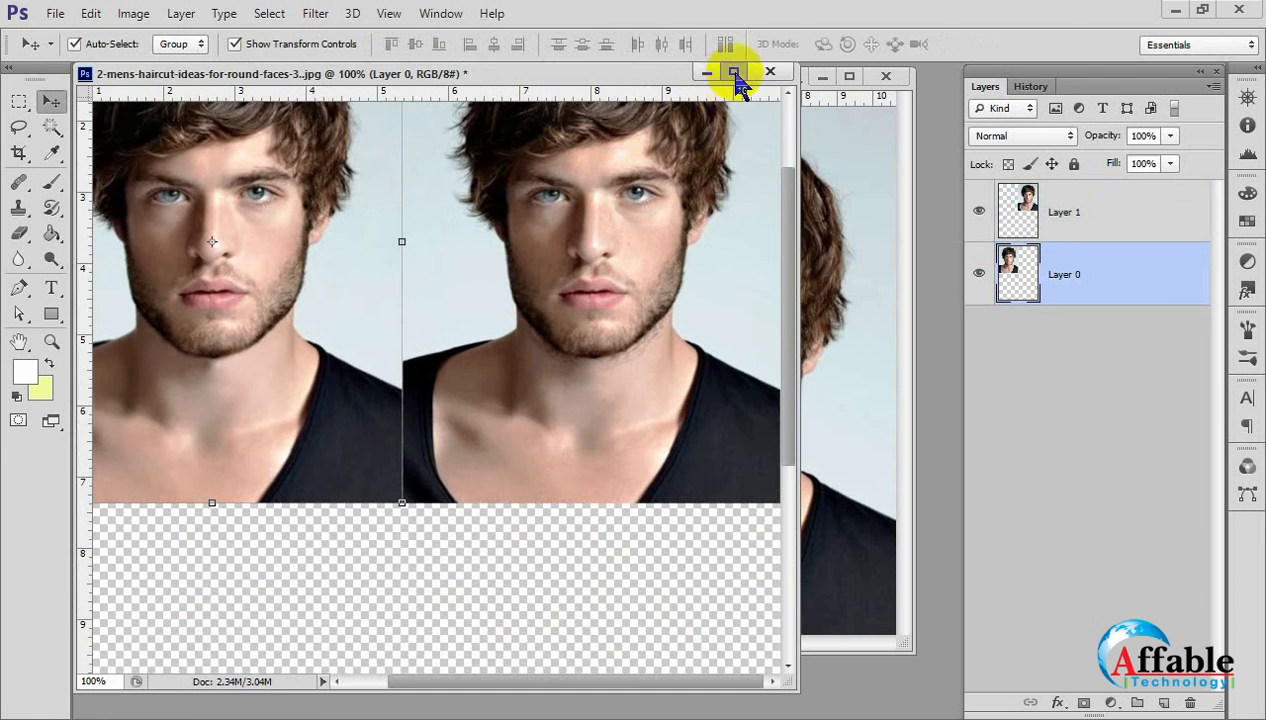
{"action": "left_click", "coordinate": [733, 72]}
{"action": "left_click", "coordinate": [692, 249], "text": "ctrl"}
{"action": "left_click_drag", "start_coordinate": [658, 269], "coordinate": [650, 432]}
{"action": "left_click", "coordinate": [660, 432], "text": "alt"}
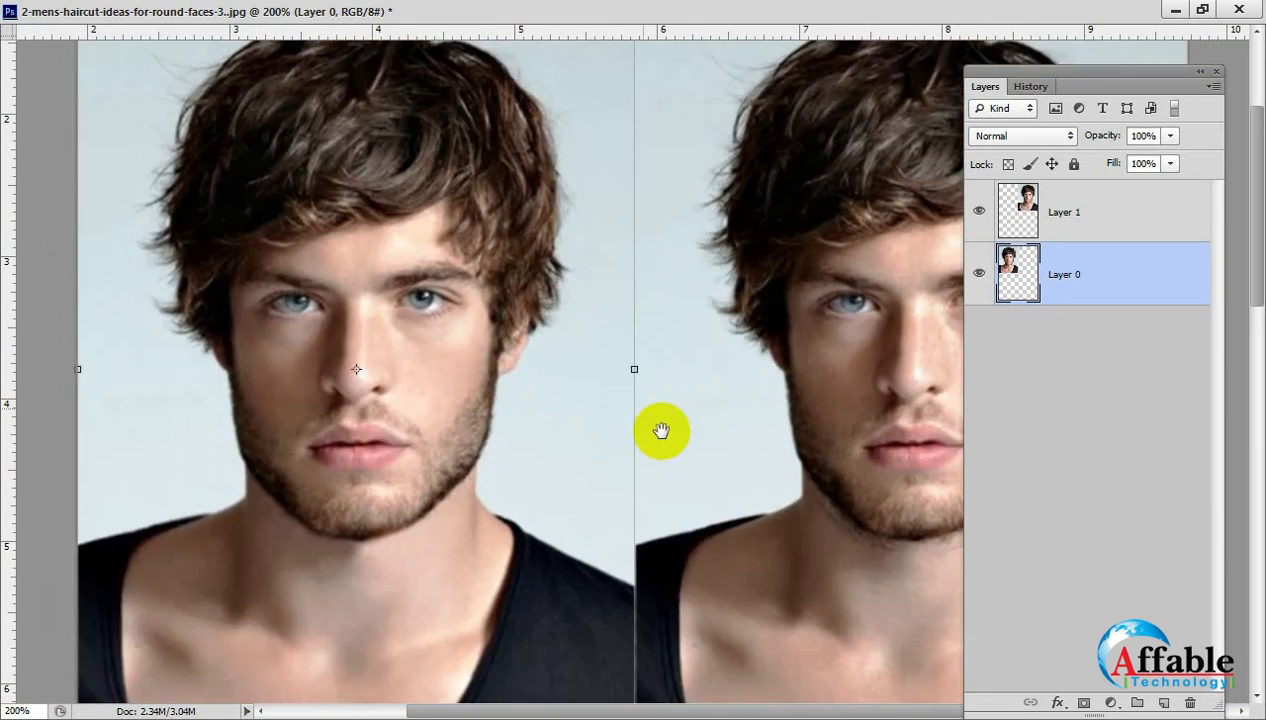
{"action": "left_click", "coordinate": [728, 321], "text": "ctrl"}
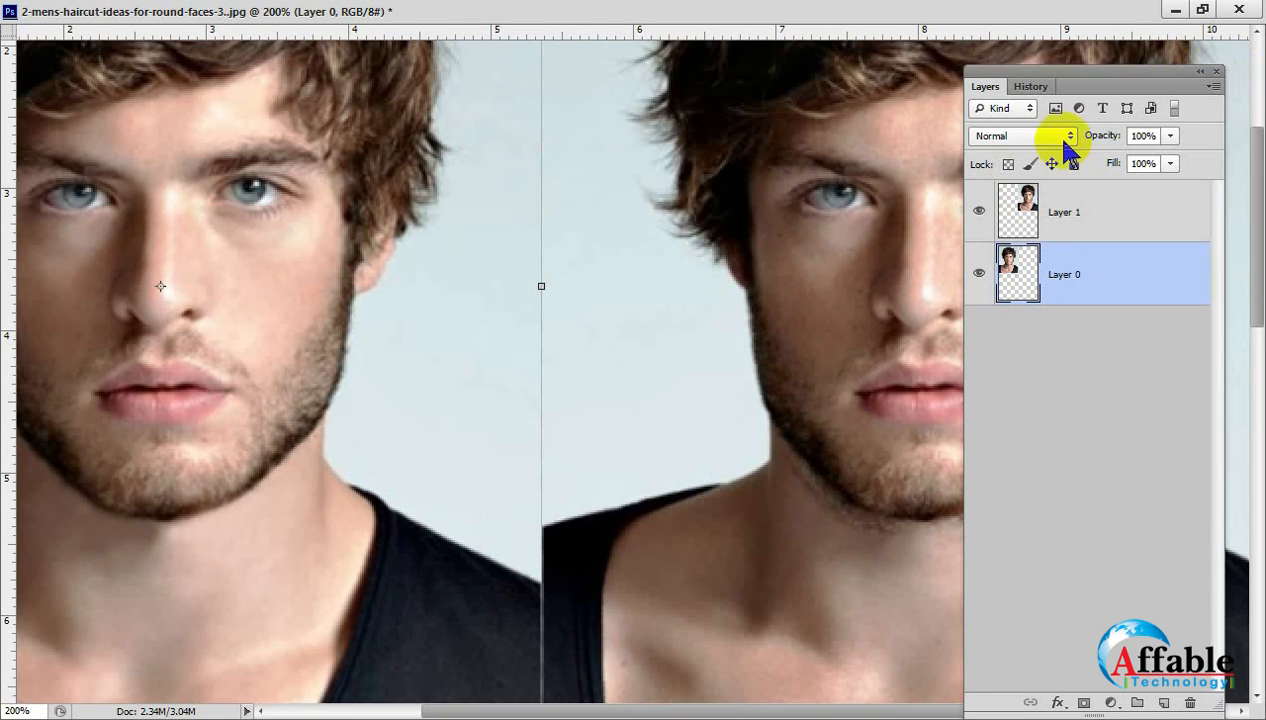
{"action": "left_click", "coordinate": [1216, 71]}
Compare the skin, beard and neck areas of the retouched portrait with the original beside it.
{"action": "left_click_drag", "start_coordinate": [715, 302], "coordinate": [817, 494]}
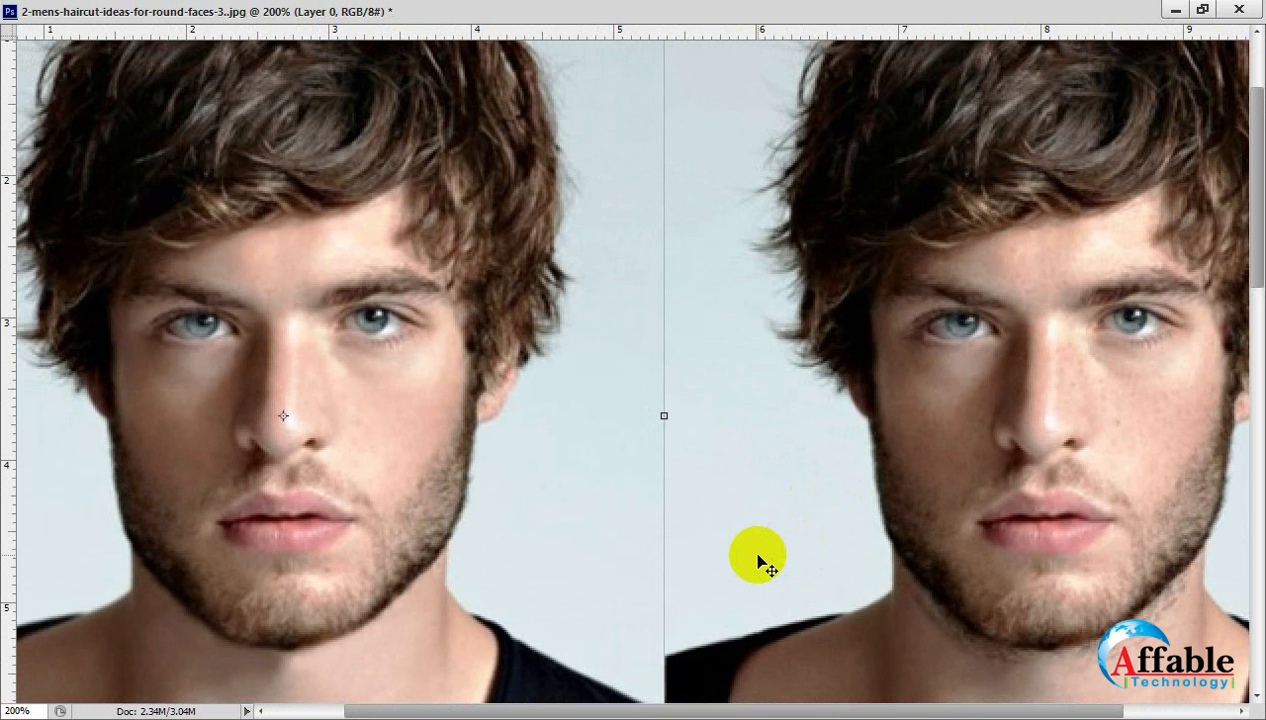
{"action": "left_click_drag", "start_coordinate": [726, 585], "coordinate": [723, 526]}
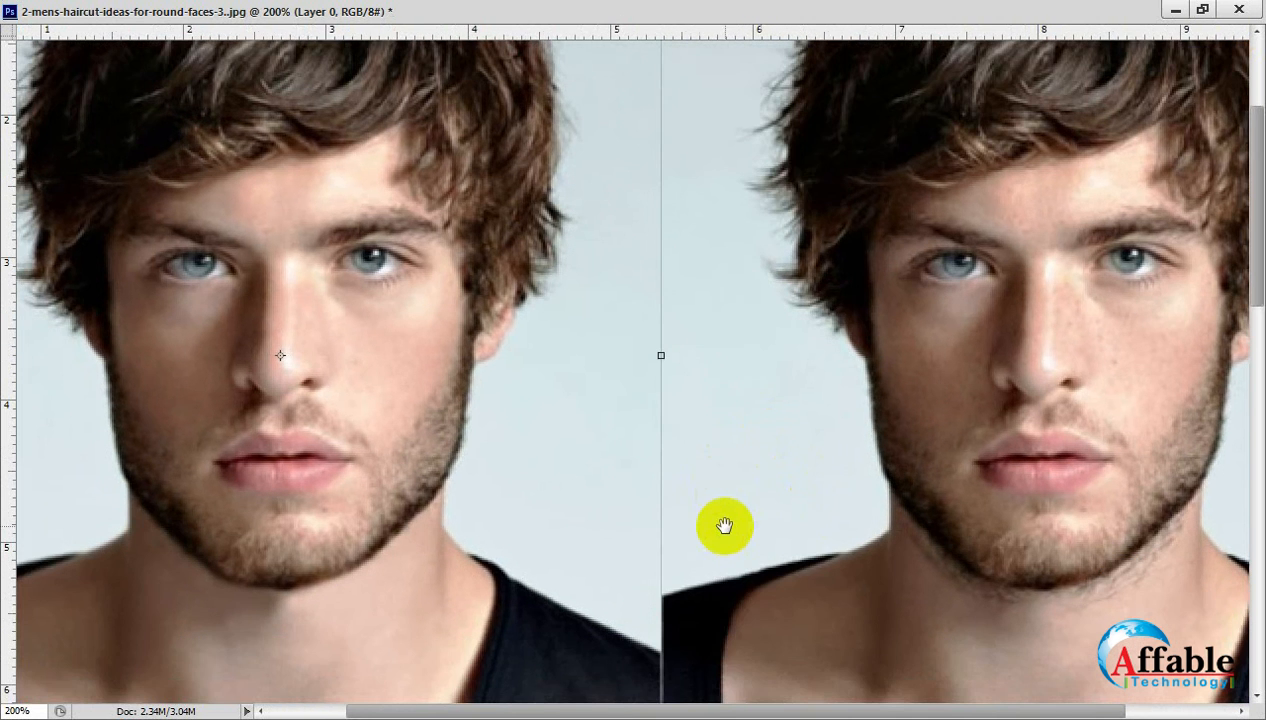
{"action": "left_click", "coordinate": [726, 497], "text": "alt"}
{"action": "left_click", "coordinate": [697, 432], "text": "ctrl"}
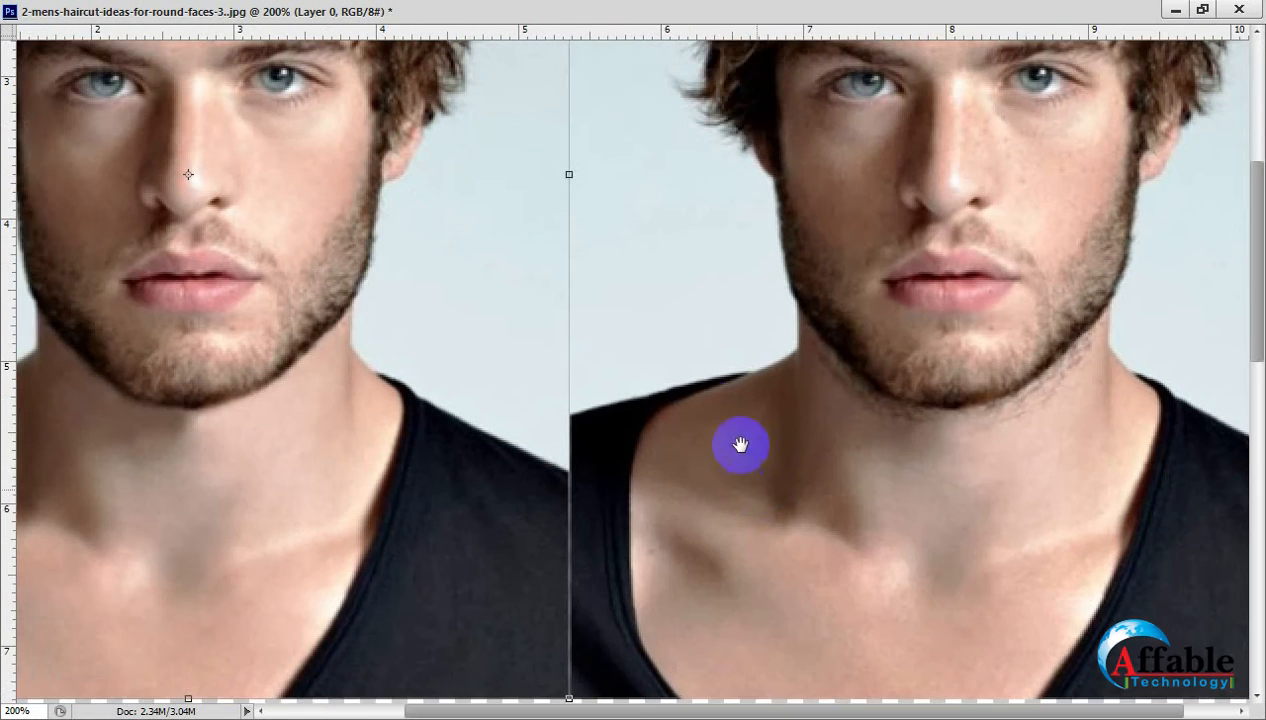
{"action": "left_click_drag", "start_coordinate": [684, 370], "coordinate": [724, 432]}
{"action": "left_click_drag", "start_coordinate": [732, 485], "coordinate": [772, 523]}
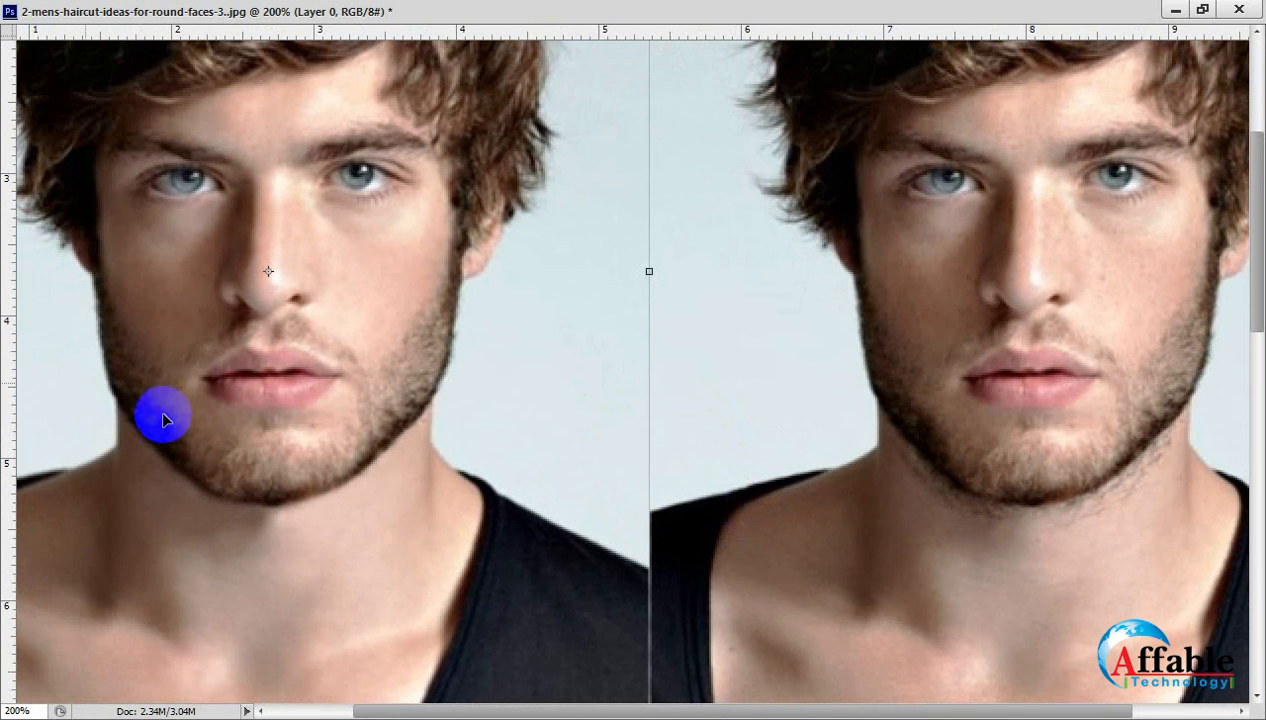
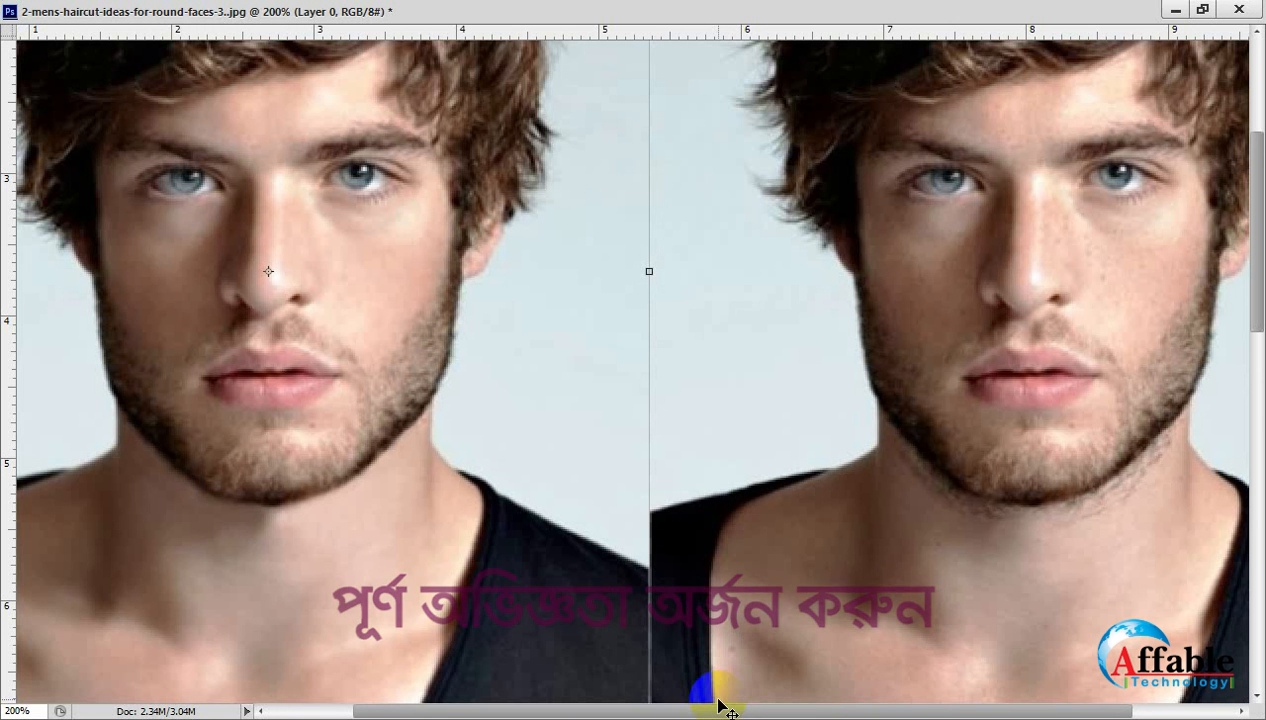
Restore the combined comparison document from its maximized view and close it without saving the changes.
{"action": "left_click", "coordinate": [685, 456], "text": "alt"}
{"action": "left_click", "coordinate": [685, 456], "text": "alt"}
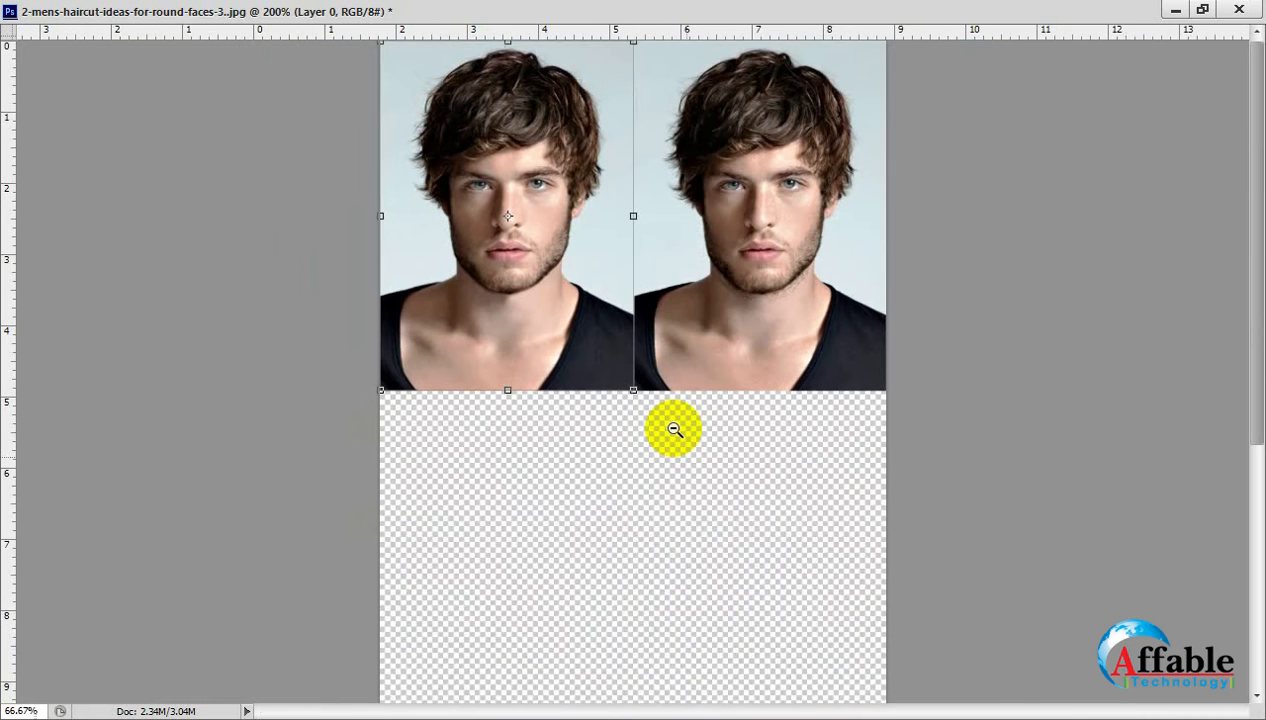
{"action": "left_click", "coordinate": [1202, 9]}
{"action": "left_click", "coordinate": [770, 72]}
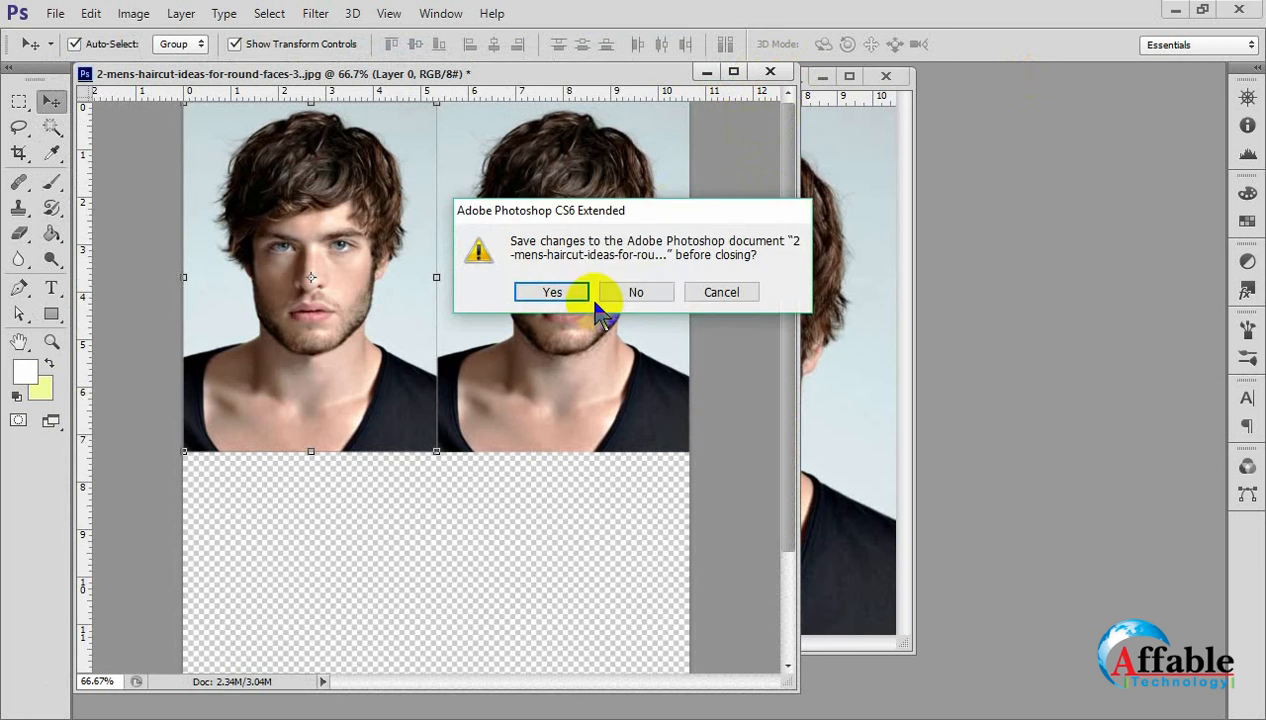
{"action": "left_click", "coordinate": [655, 290]}
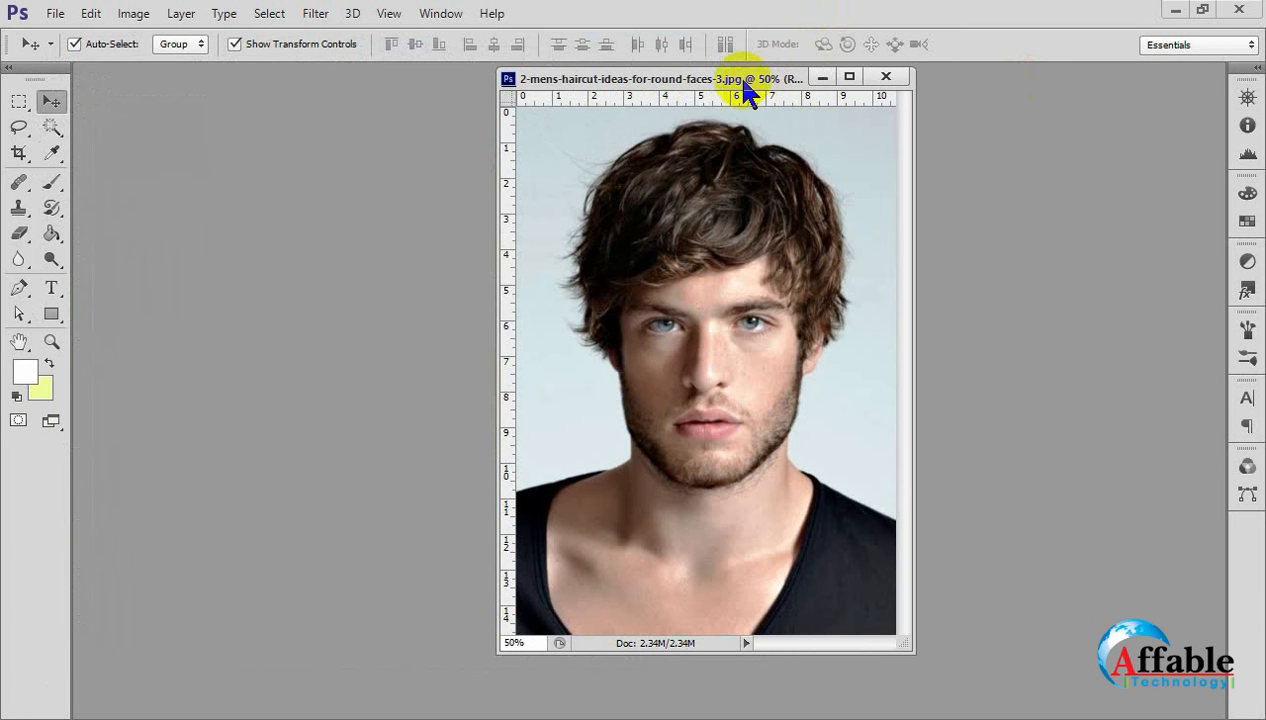
Move the original portrait's window toward the toolbox, enlarge it and set its magnification to 66.7%.
{"action": "left_click_drag", "start_coordinate": [733, 87], "coordinate": [440, 93]}
{"action": "left_click_drag", "start_coordinate": [598, 663], "coordinate": [715, 713]}
{"action": "key", "text": "ctrl+plus"}
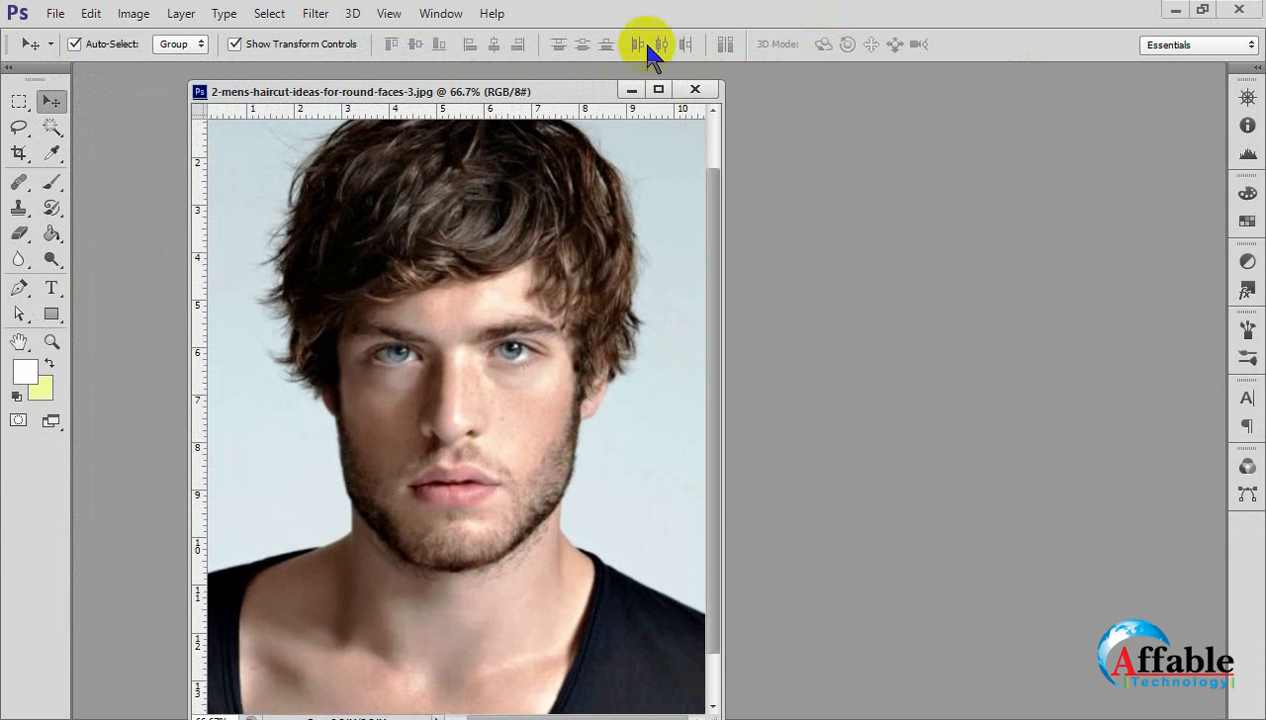
{"action": "left_click_drag", "start_coordinate": [549, 92], "coordinate": [530, 80]}
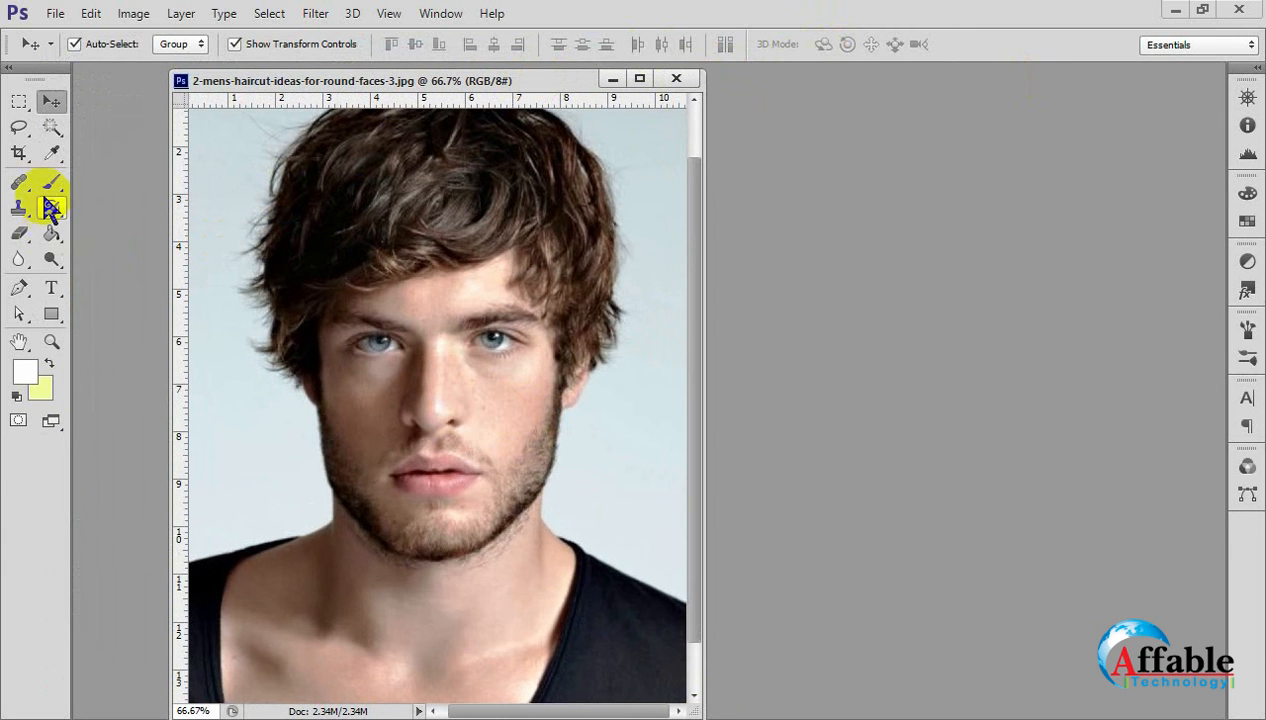
Sharpen the eye, cheek, mouth and beard areas of the original portrait with a large Sharpen Tool brush at 50% strength.
{"action": "left_click", "coordinate": [18, 259]}
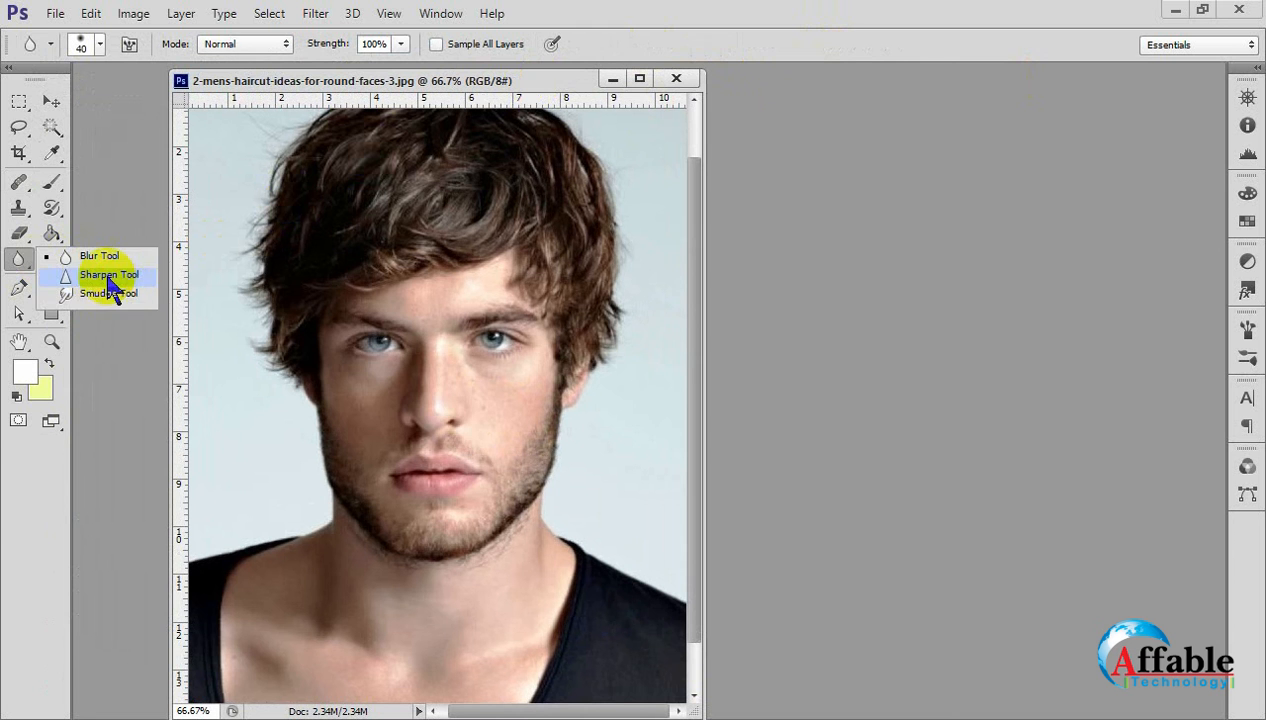
{"action": "left_click", "coordinate": [115, 278]}
{"action": "key", "text": "]"}
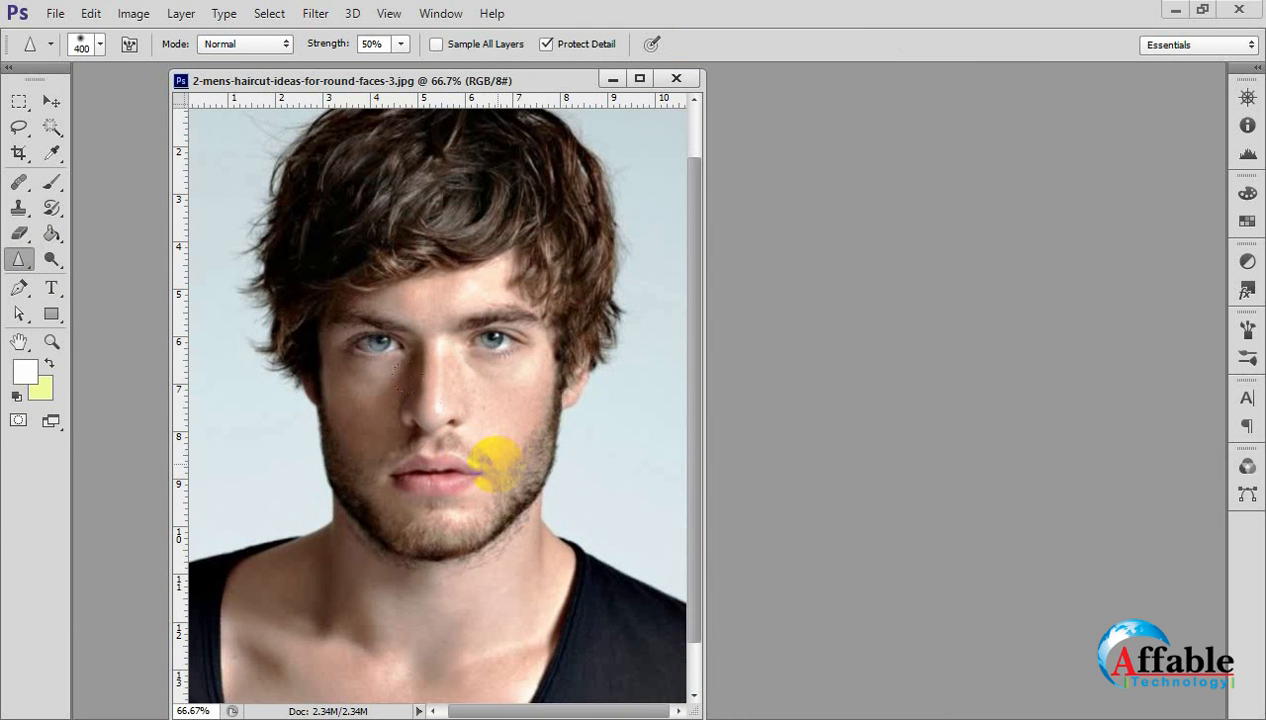
{"action": "mouse_move", "coordinate": [498, 478]}
{"action": "left_mouse_down"}
{"action": "mouse_move", "coordinate": [345, 458]}
{"action": "mouse_move", "coordinate": [517, 384]}
{"action": "mouse_move", "coordinate": [496, 340]}
{"action": "left_mouse_up"}
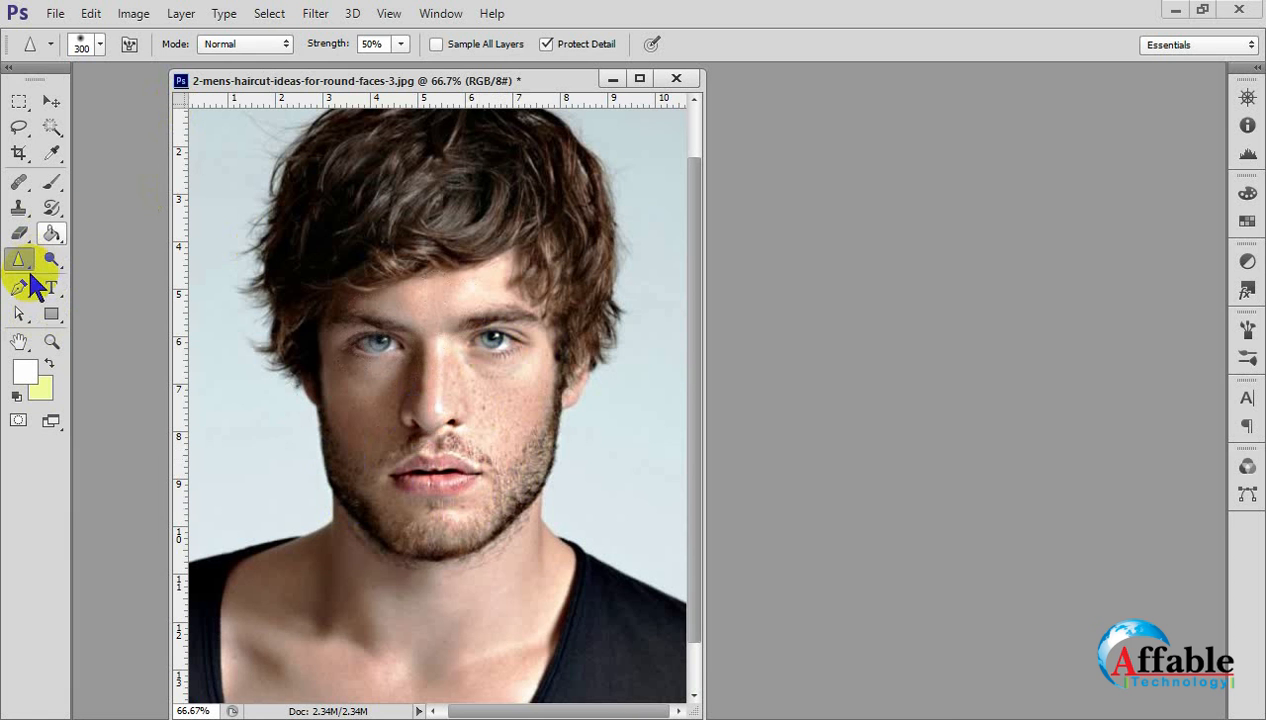
Set the Sharpen Tool strength to 100% and try a heavy pass over the whole face, then undo that pass.
{"action": "left_click", "coordinate": [401, 45]}
{"action": "left_click_drag", "start_coordinate": [399, 65], "coordinate": [536, 62]}
{"action": "left_click", "coordinate": [474, 368]}
{"action": "mouse_move", "coordinate": [478, 285]}
{"action": "left_mouse_down"}
{"action": "mouse_move", "coordinate": [333, 418]}
{"action": "mouse_move", "coordinate": [350, 444]}
{"action": "mouse_move", "coordinate": [520, 515]}
{"action": "left_mouse_up"}
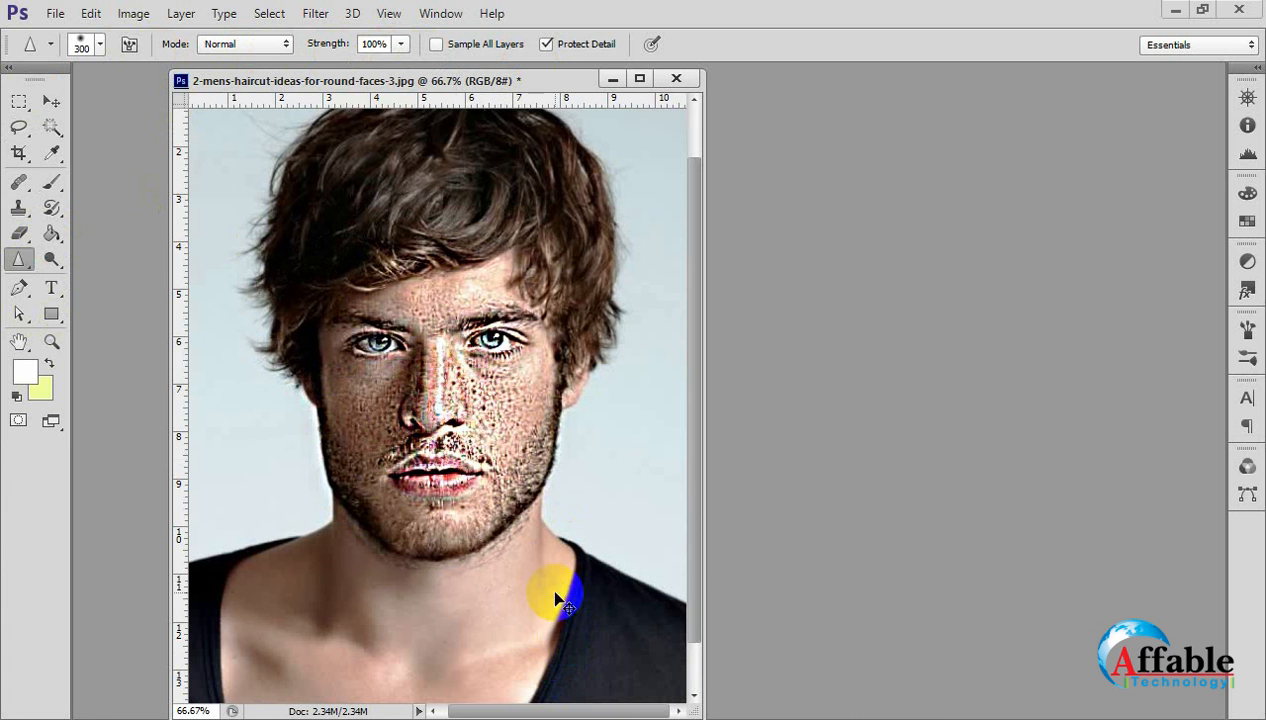
{"action": "key", "text": "ctrl+z"}
Dock the floating portrait window as a tab in the workspace.
{"action": "left_click", "coordinate": [640, 78]}
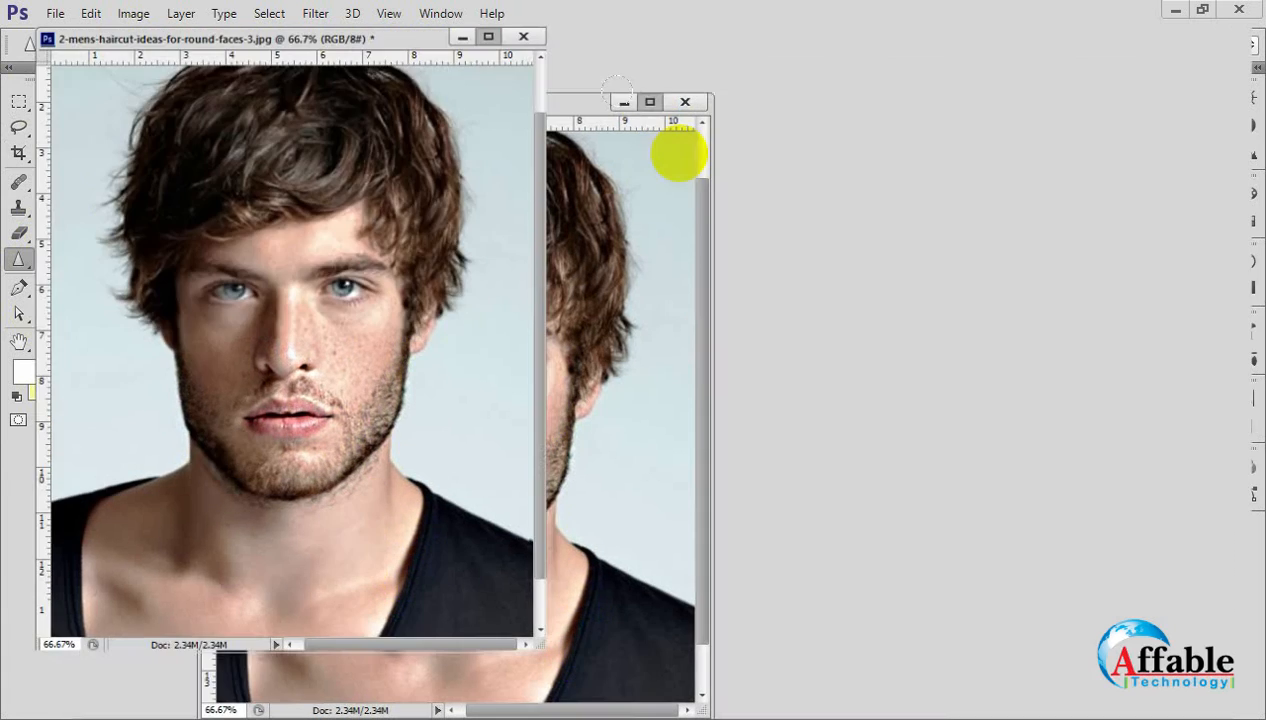
{"action": "left_click", "coordinate": [1200, 10]}
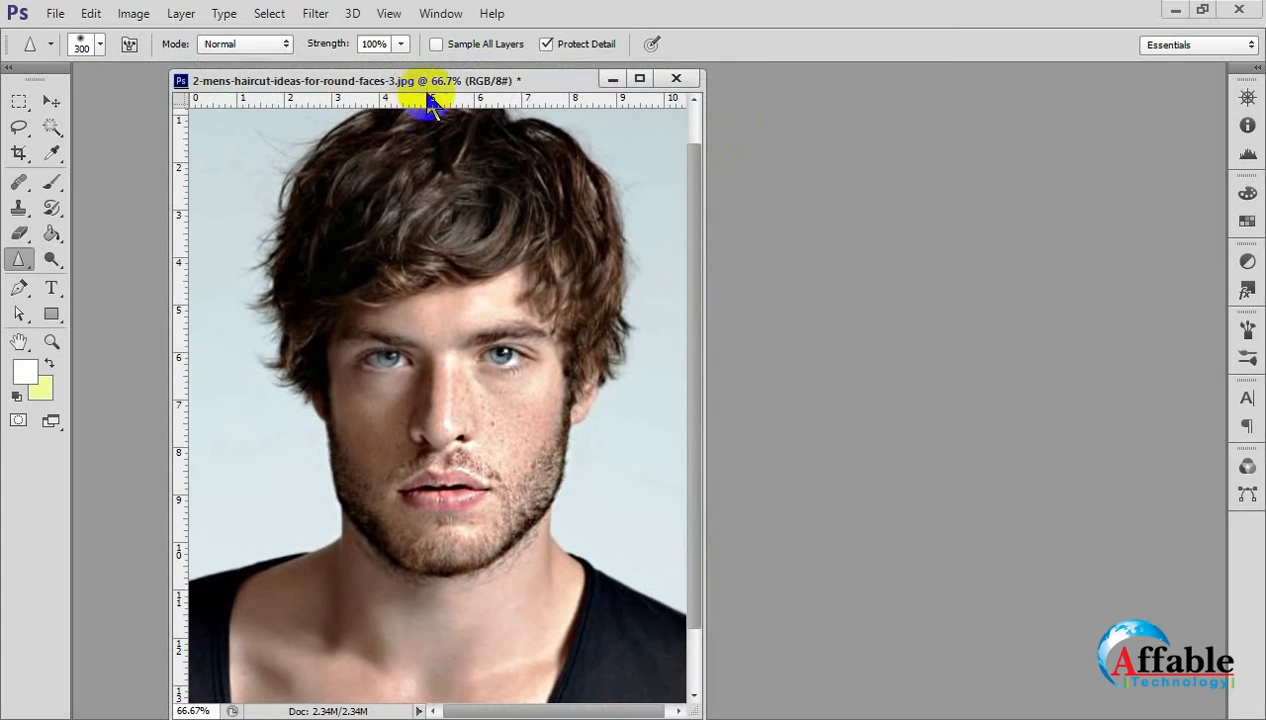
{"action": "mouse_move", "coordinate": [438, 80]}
{"action": "left_mouse_down"}
{"action": "mouse_move", "coordinate": [454, 62]}
{"action": "mouse_move", "coordinate": [461, 76]}
{"action": "left_mouse_up"}
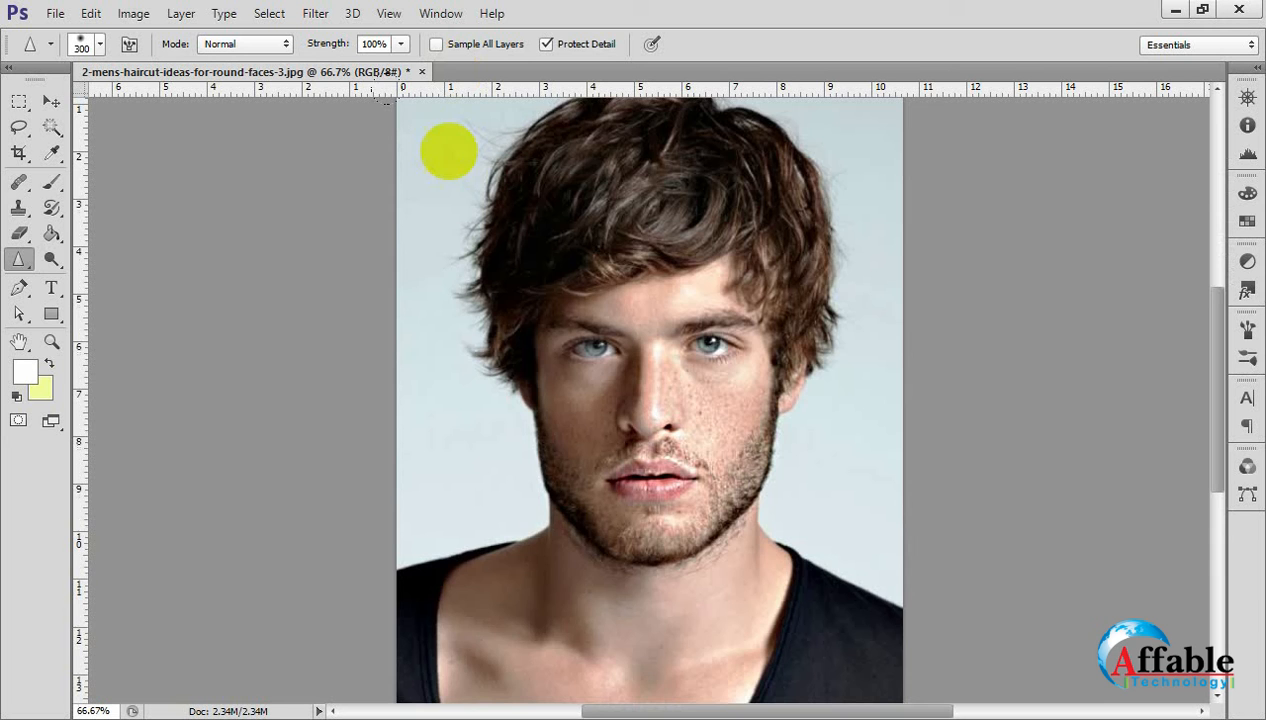
Sharpen the nose, cheeks, lips and beard at 200% magnification with a 700 px brush at 100% strength.
{"action": "left_click", "coordinate": [684, 396], "text": "ctrl"}
{"action": "left_click", "coordinate": [684, 398], "text": "ctrl"}
{"action": "left_click", "coordinate": [753, 486], "text": "alt"}
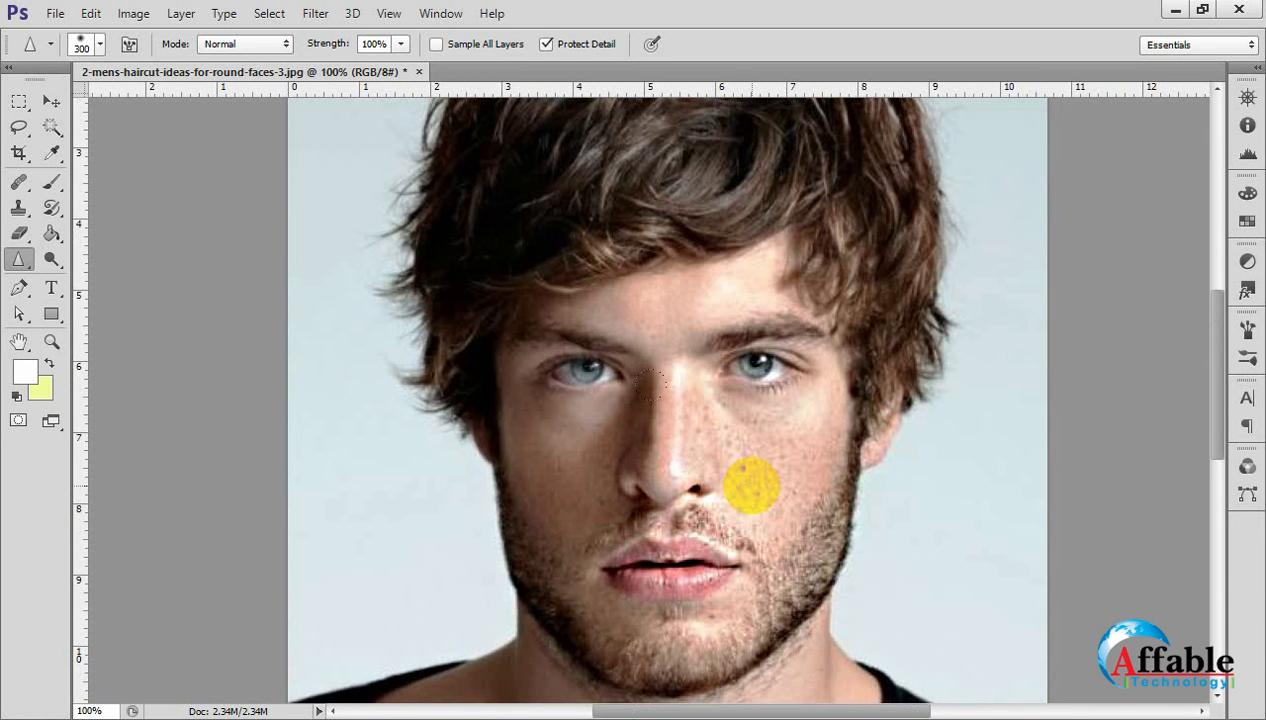
{"action": "left_click", "coordinate": [753, 486], "text": "ctrl"}
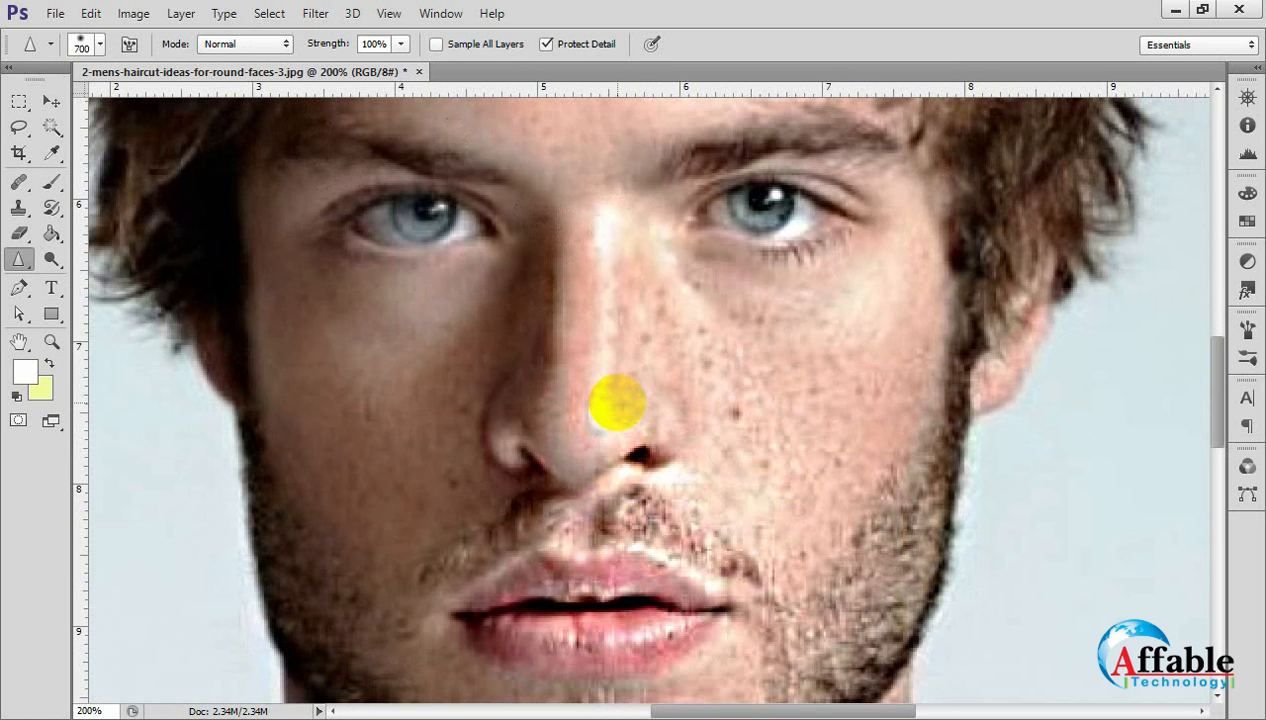
{"action": "mouse_move", "coordinate": [610, 401]}
{"action": "left_mouse_down"}
{"action": "mouse_move", "coordinate": [560, 370]}
{"action": "mouse_move", "coordinate": [616, 374]}
{"action": "mouse_move", "coordinate": [661, 419]}
{"action": "mouse_move", "coordinate": [629, 459]}
{"action": "mouse_move", "coordinate": [596, 418]}
{"action": "left_mouse_up"}
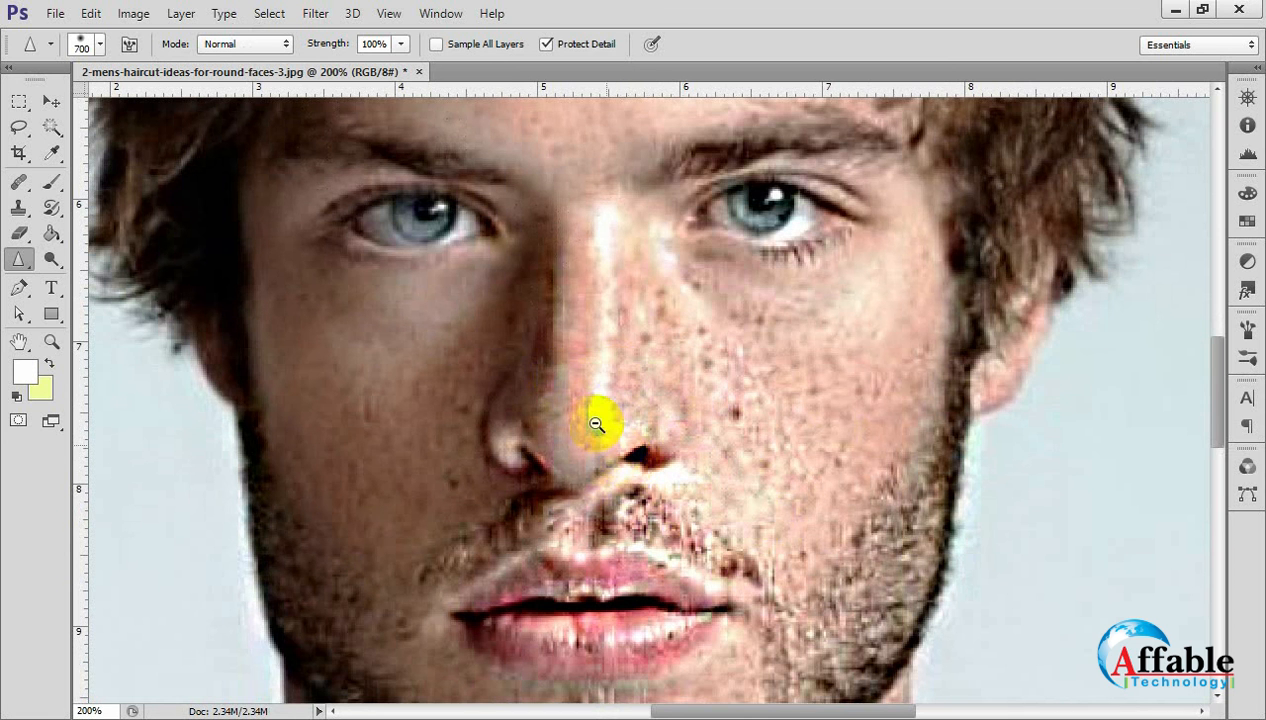
Sharpen the hair and forehead of the portrait with the 700 px brush at 100% strength.
{"action": "key", "text": "ctrl+minus"}
{"action": "key", "text": "ctrl+minus"}
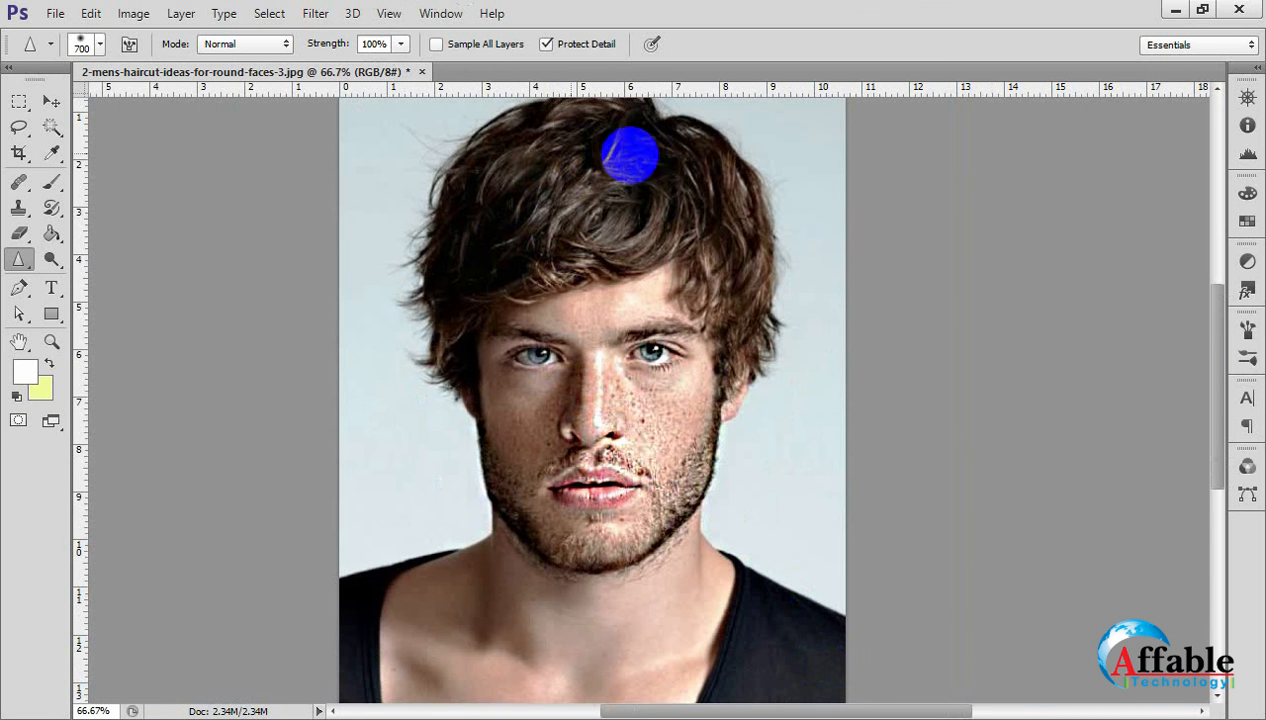
{"action": "mouse_move", "coordinate": [505, 205]}
{"action": "left_mouse_down"}
{"action": "mouse_move", "coordinate": [610, 177]}
{"action": "mouse_move", "coordinate": [678, 185]}
{"action": "mouse_move", "coordinate": [703, 224]}
{"action": "mouse_move", "coordinate": [524, 200]}
{"action": "mouse_move", "coordinate": [450, 244]}
{"action": "mouse_move", "coordinate": [505, 193]}
{"action": "mouse_move", "coordinate": [631, 214]}
{"action": "mouse_move", "coordinate": [567, 199]}
{"action": "mouse_move", "coordinate": [435, 285]}
{"action": "mouse_move", "coordinate": [557, 268]}
{"action": "mouse_move", "coordinate": [847, 516]}
{"action": "left_mouse_up"}
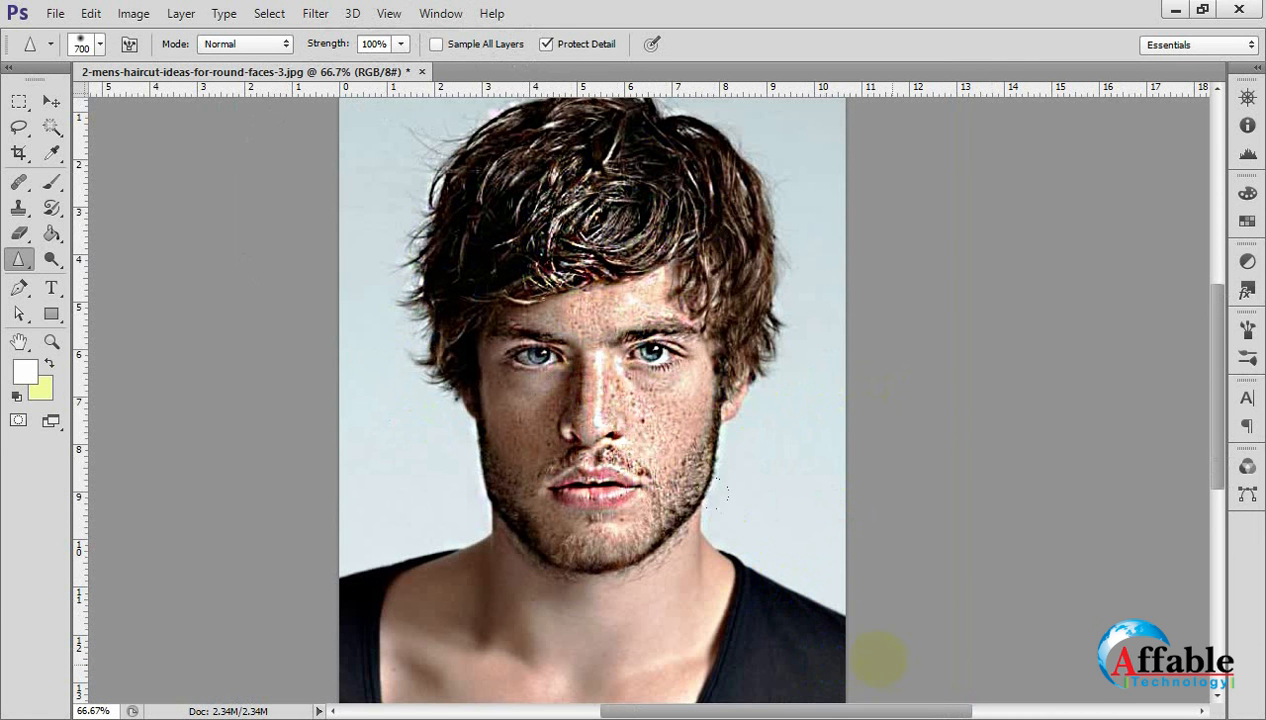
Show the whole sharpened portrait at 50% magnification and float it in its own window.
{"action": "mouse_move", "coordinate": [818, 656]}
{"action": "left_mouse_down"}
{"action": "mouse_move", "coordinate": [755, 681]}
{"action": "mouse_move", "coordinate": [433, 690]}
{"action": "mouse_move", "coordinate": [357, 664]}
{"action": "left_mouse_up"}
{"action": "left_click_drag", "start_coordinate": [634, 712], "coordinate": [379, 712]}
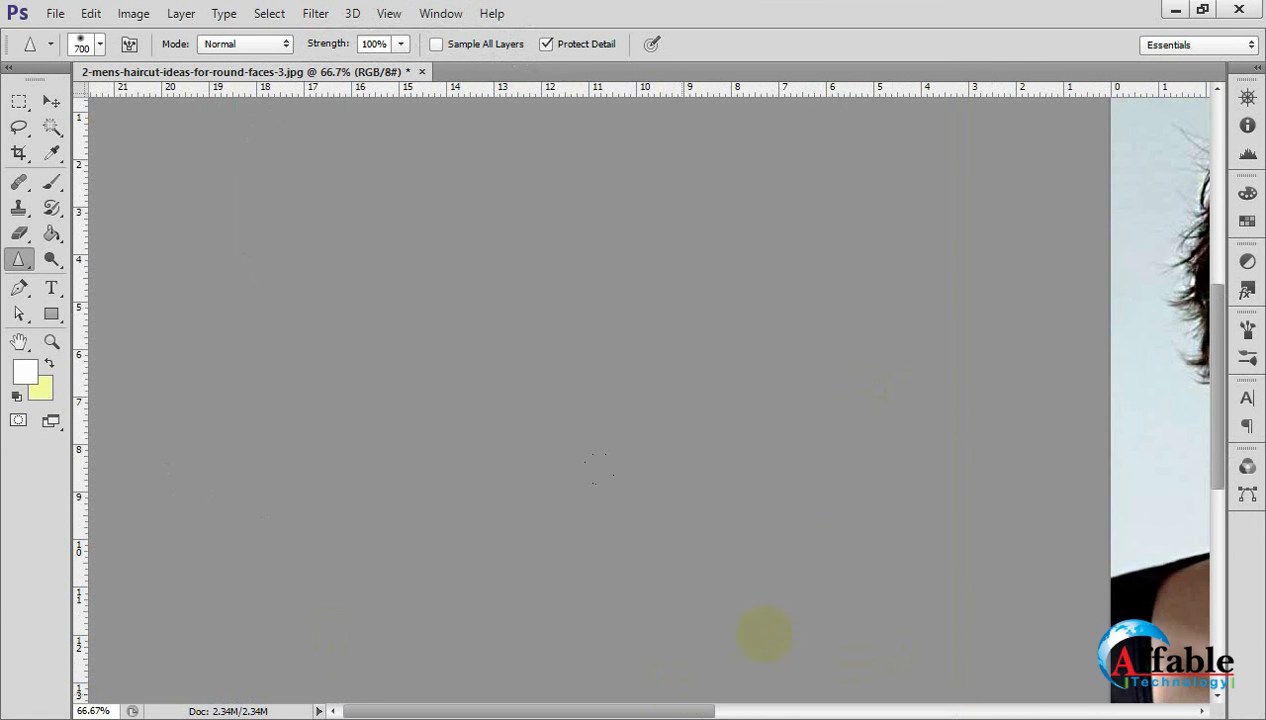
{"action": "left_click_drag", "start_coordinate": [766, 501], "coordinate": [342, 480]}
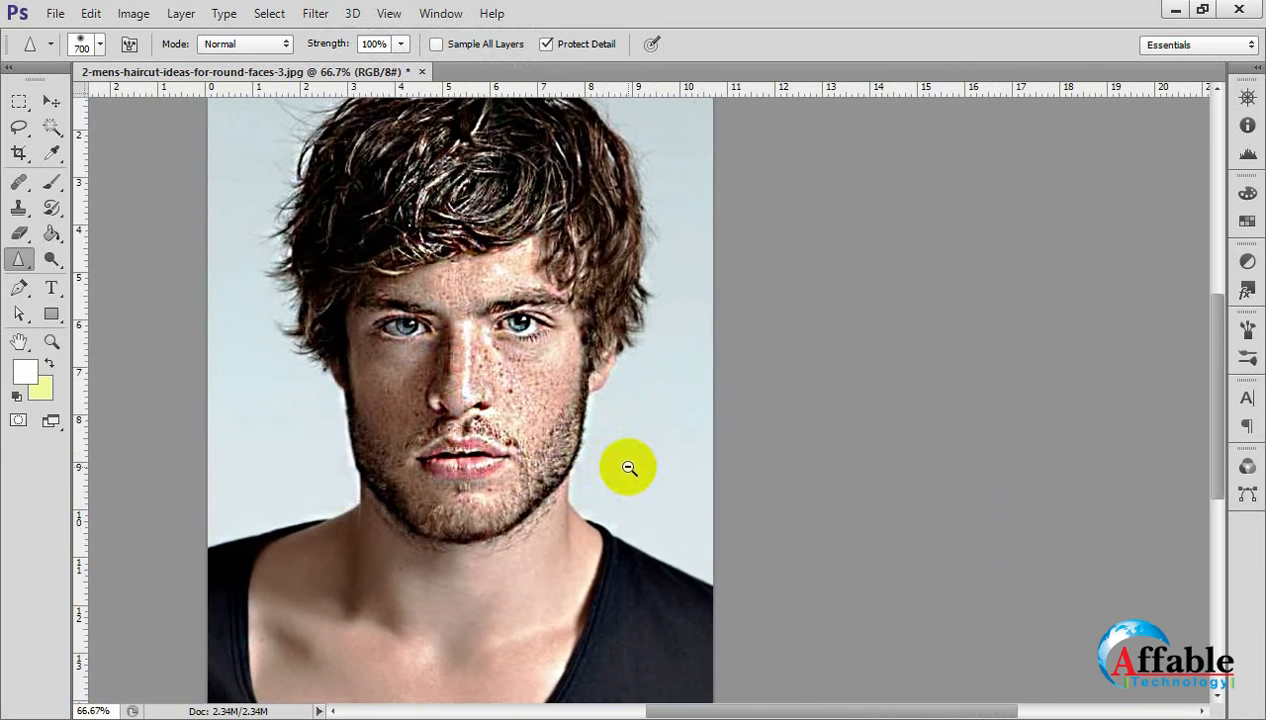
{"action": "left_click", "coordinate": [629, 468], "text": "alt"}
{"action": "mouse_move", "coordinate": [757, 418]}
{"action": "left_mouse_down"}
{"action": "mouse_move", "coordinate": [817, 452]}
{"action": "mouse_move", "coordinate": [672, 415]}
{"action": "left_mouse_up"}
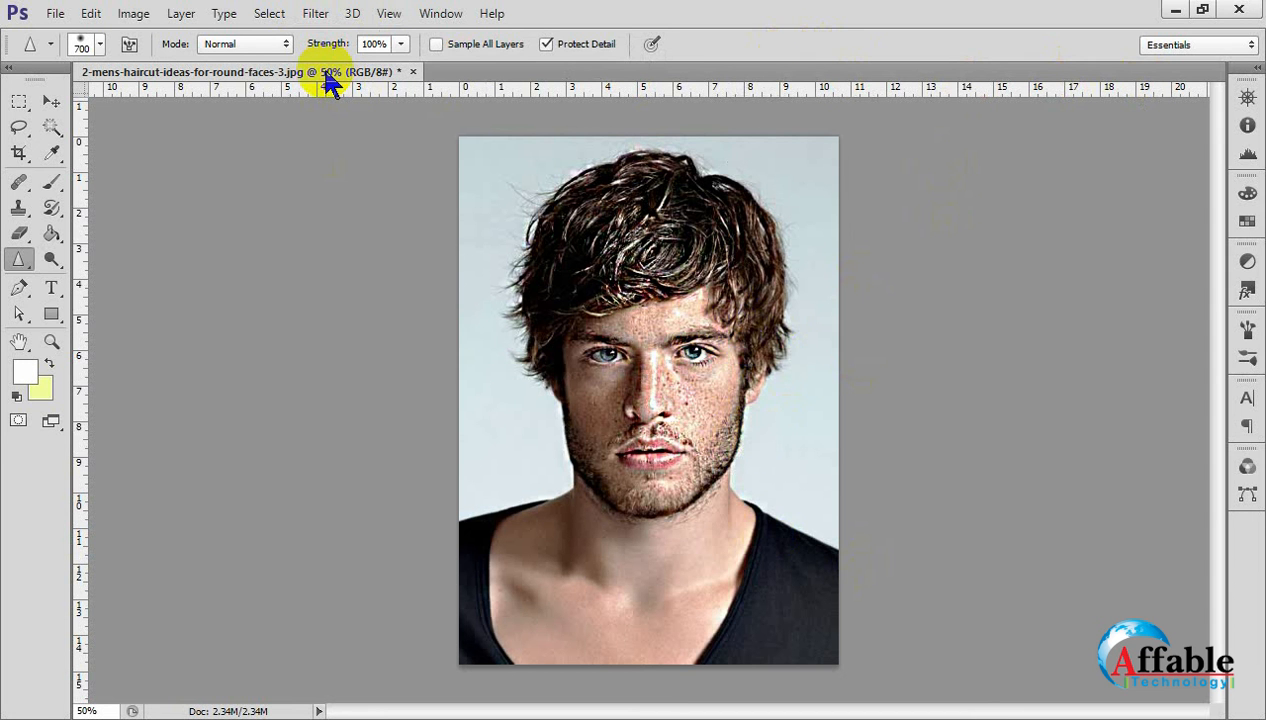
{"action": "left_click_drag", "start_coordinate": [330, 82], "coordinate": [345, 108]}
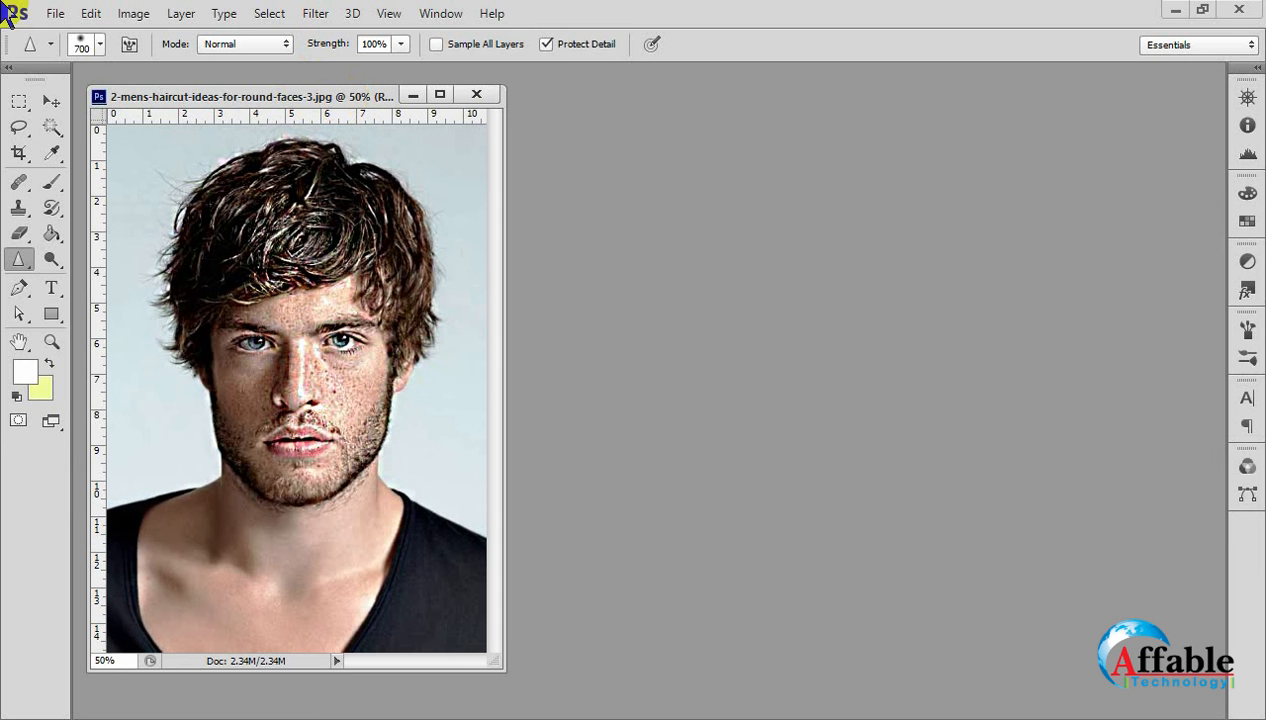
Open the retouched portrait 2-mens-haircut-ideas-for-round-faces-3..jpg from the Men Face folder.
{"action": "left_click", "coordinate": [55, 13]}
{"action": "left_click", "coordinate": [70, 50]}
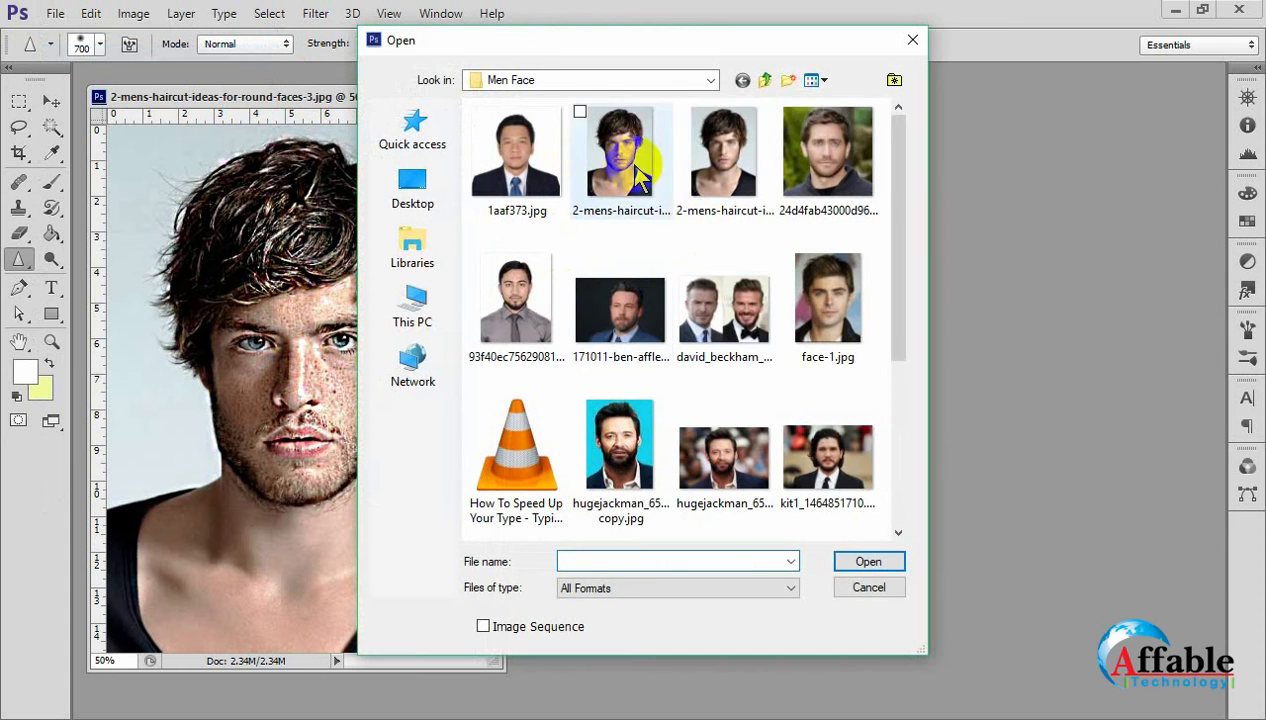
{"action": "left_click", "coordinate": [638, 178]}
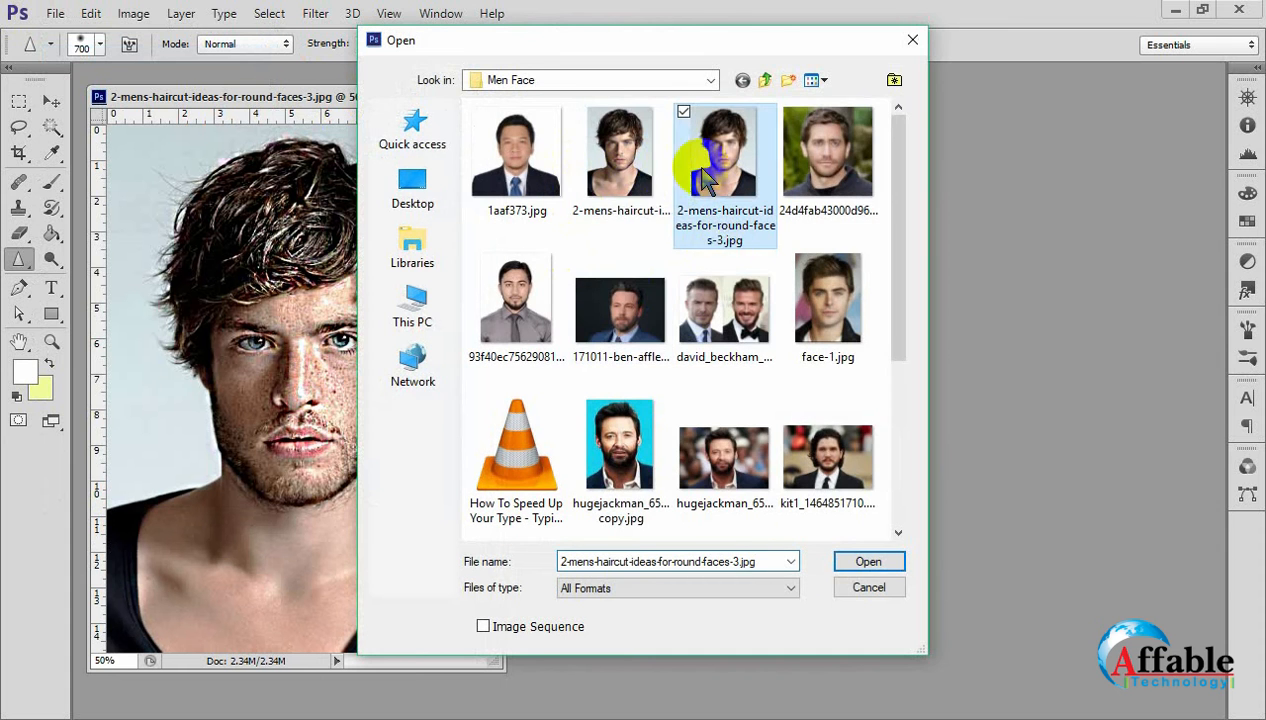
{"action": "left_click", "coordinate": [868, 562]}
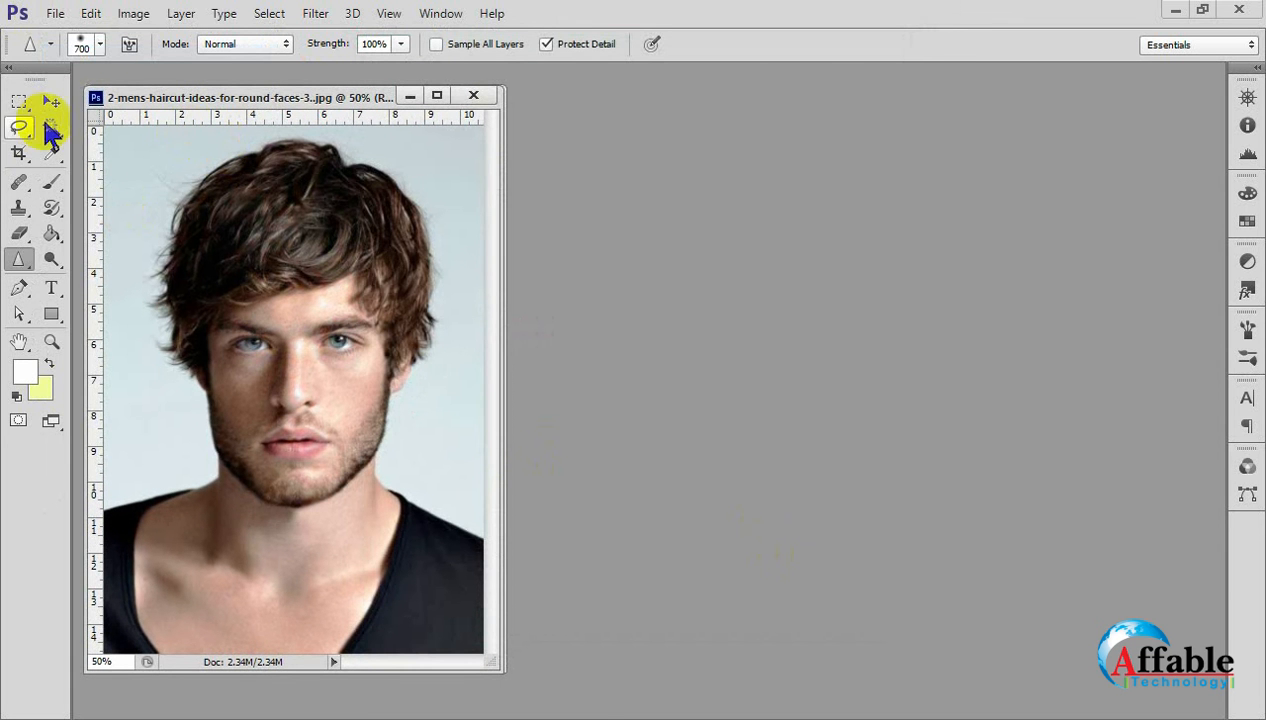
Arrange the sharpened and retouched portrait windows side by side and compare the two faces.
{"action": "left_click", "coordinate": [50, 101]}
{"action": "left_click_drag", "start_coordinate": [315, 100], "coordinate": [750, 105]}
{"action": "left_click", "coordinate": [410, 370]}
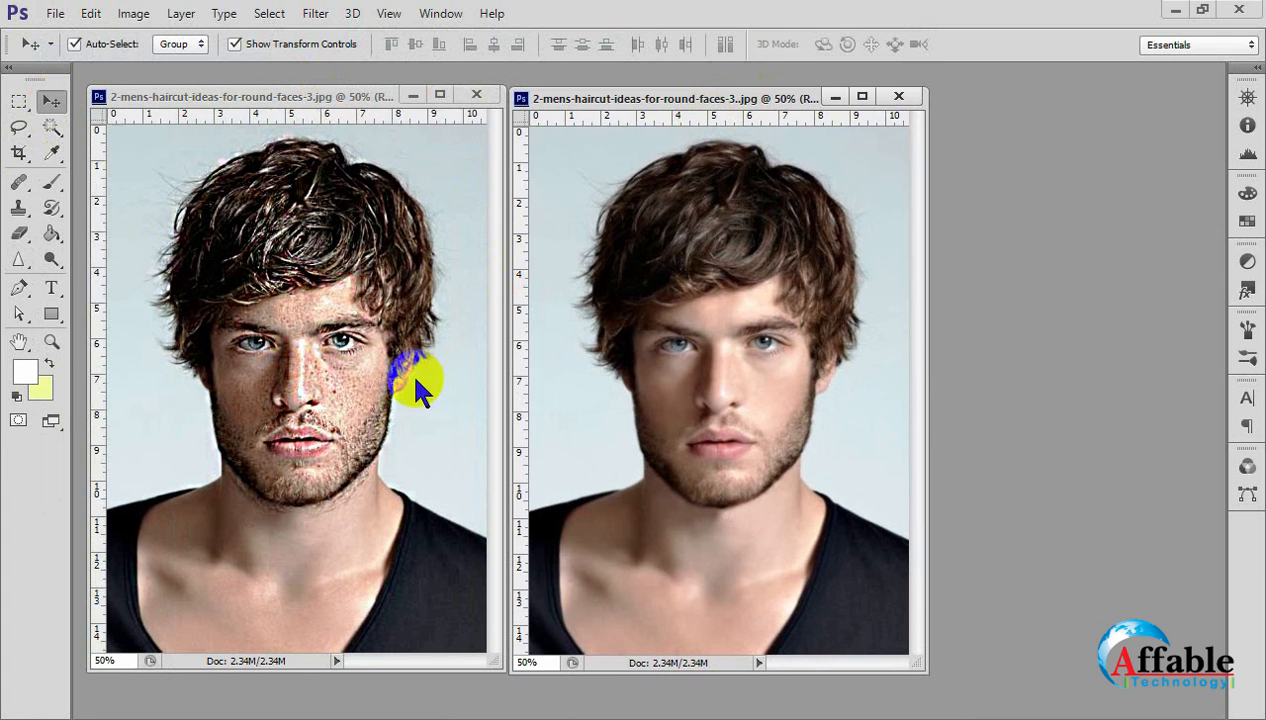
{"action": "left_click", "coordinate": [642, 382]}
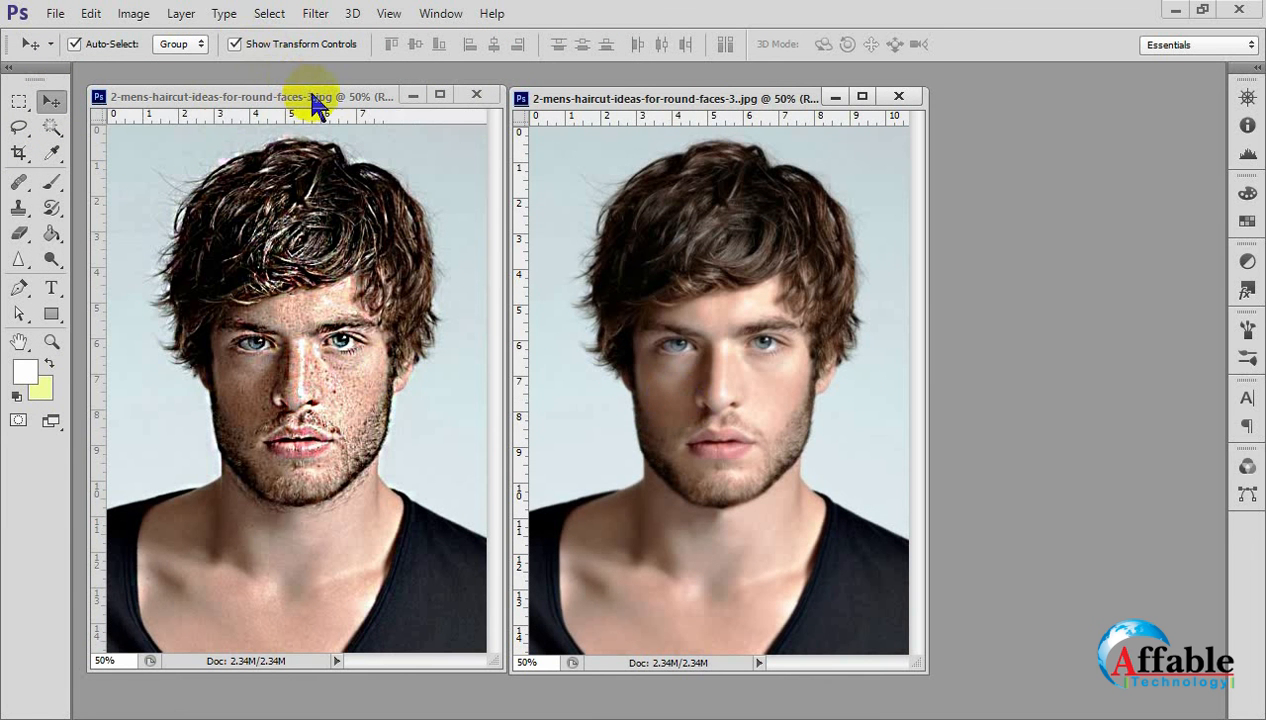
{"action": "left_click_drag", "start_coordinate": [309, 96], "coordinate": [319, 88]}
{"action": "mouse_move", "coordinate": [595, 97]}
{"action": "left_mouse_down"}
{"action": "mouse_move", "coordinate": [605, 95]}
{"action": "mouse_move", "coordinate": [588, 76]}
{"action": "mouse_move", "coordinate": [597, 99]}
{"action": "left_mouse_up"}
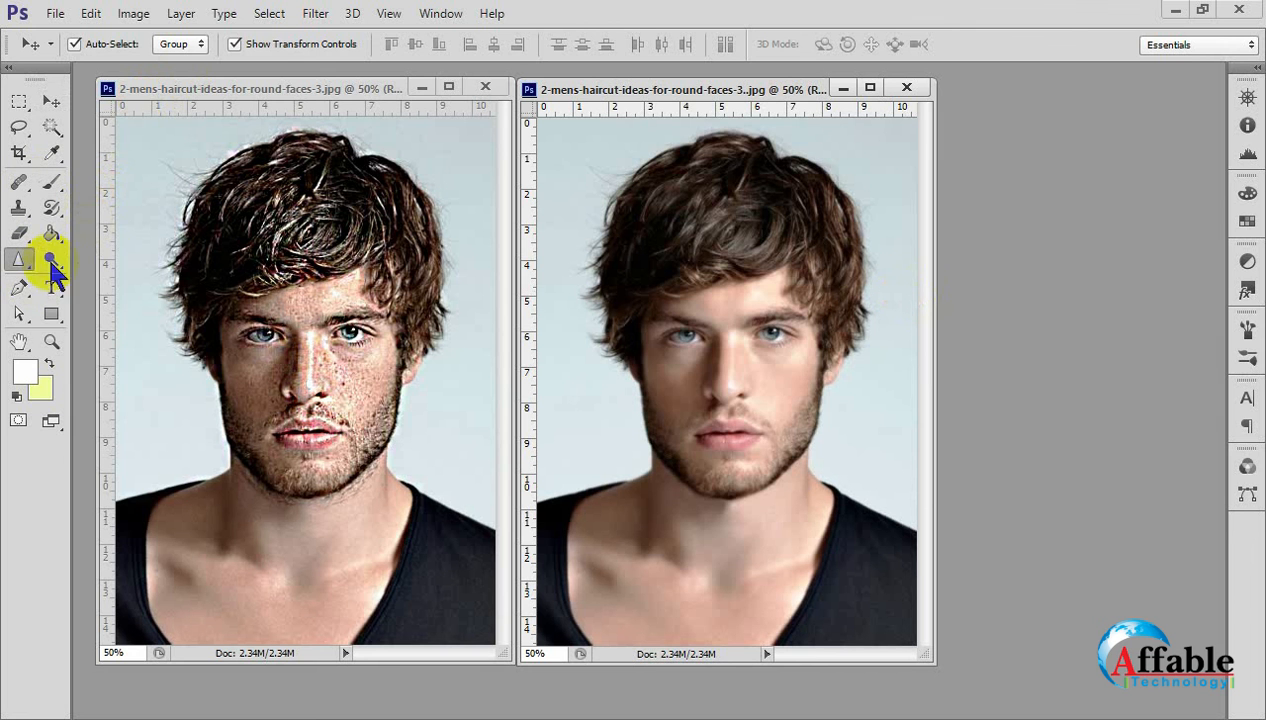
Switch to the Smudge Tool at 50% strength and enlarge its brush to 200 px.
{"action": "left_click", "coordinate": [18, 260]}
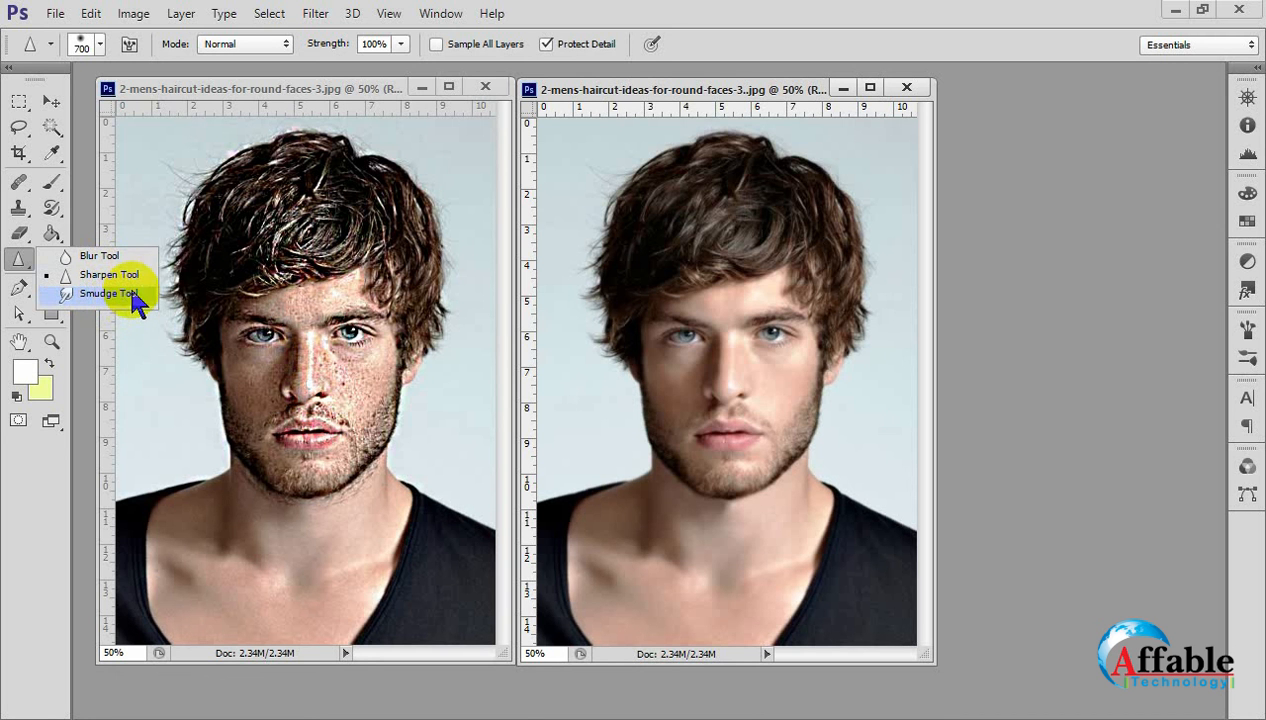
{"action": "left_click", "coordinate": [112, 283]}
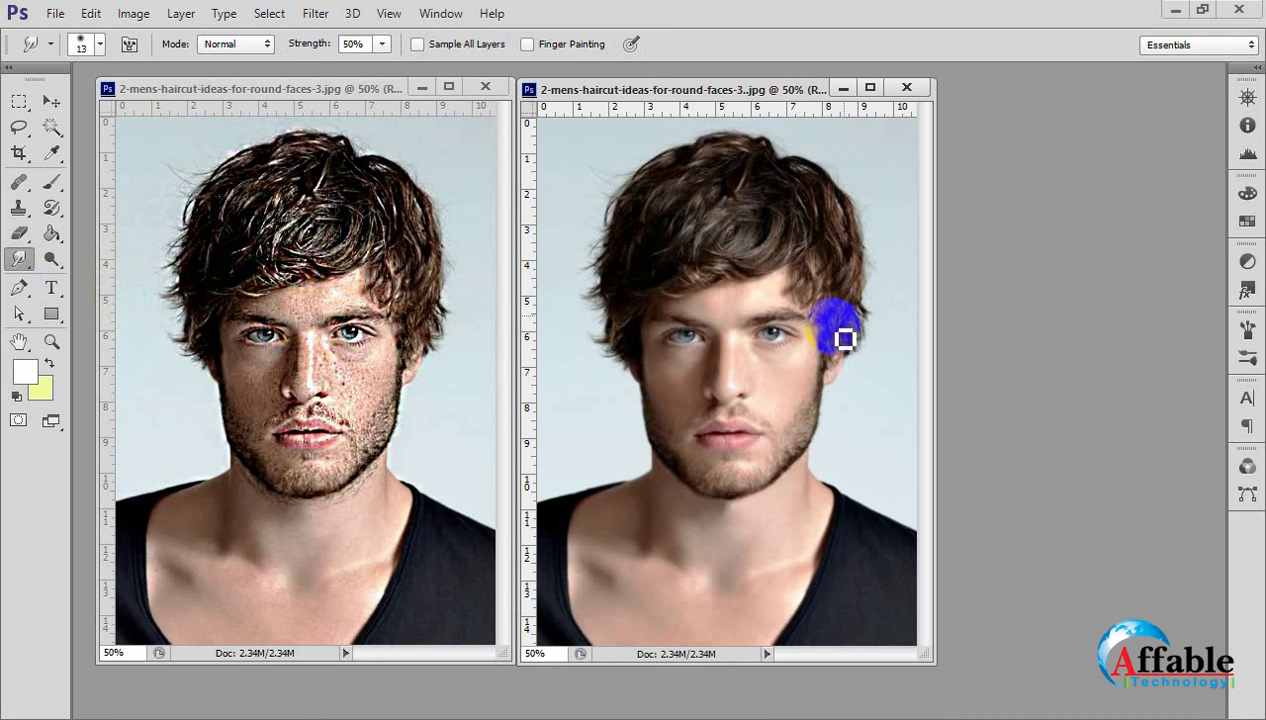
{"action": "left_click_drag", "start_coordinate": [842, 325], "coordinate": [753, 362]}
{"action": "key", "text": "bracketright"}
{"action": "key", "text": "bracketright"}
{"action": "key", "text": "bracketright"}
{"action": "key", "text": "bracketright"}
{"action": "key", "text": "bracketright"}
{"action": "key", "text": "bracketright"}
{"action": "key", "text": "bracketright"}
{"action": "key", "text": "bracketright"}
{"action": "key", "text": "bracketright"}
{"action": "key", "text": "bracketright"}
{"action": "key", "text": "bracketright"}
{"action": "key", "text": "bracketright"}
{"action": "key", "text": "bracketright"}
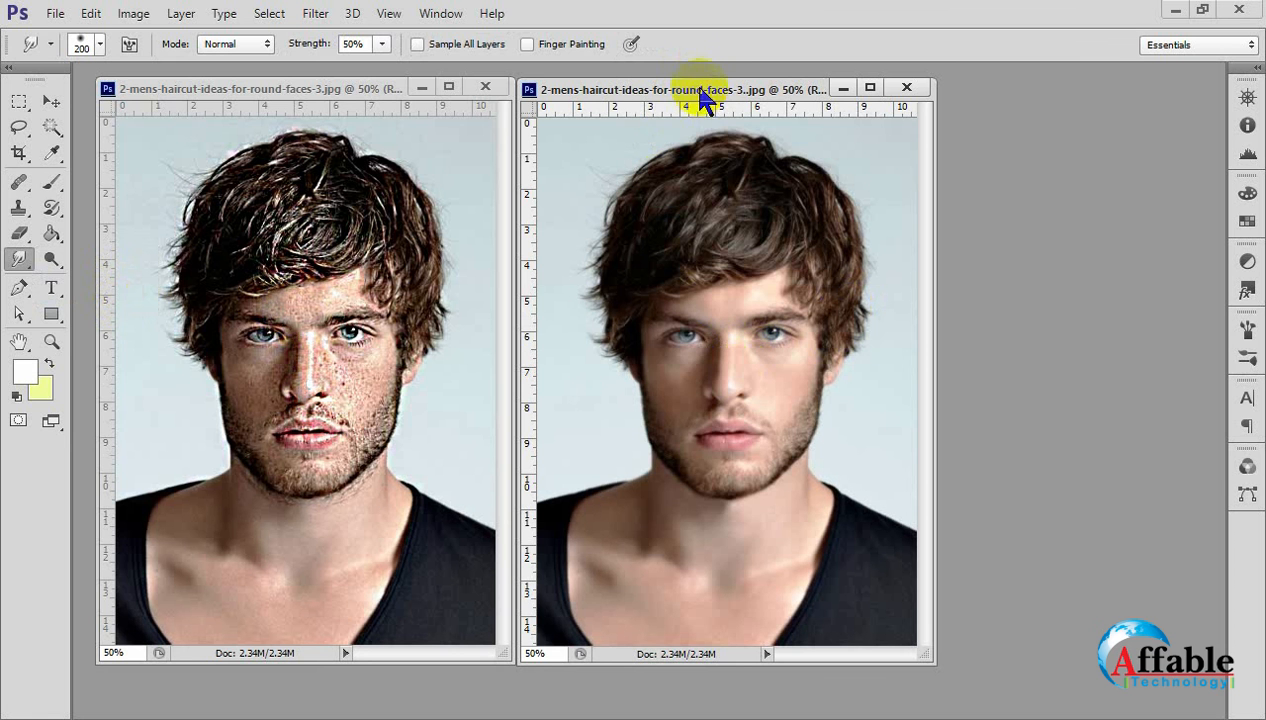
Try to smudge the eye, cheek, mouth and chin of the sharpened portrait, and undo the stroke.
{"action": "left_click", "coordinate": [228, 400]}
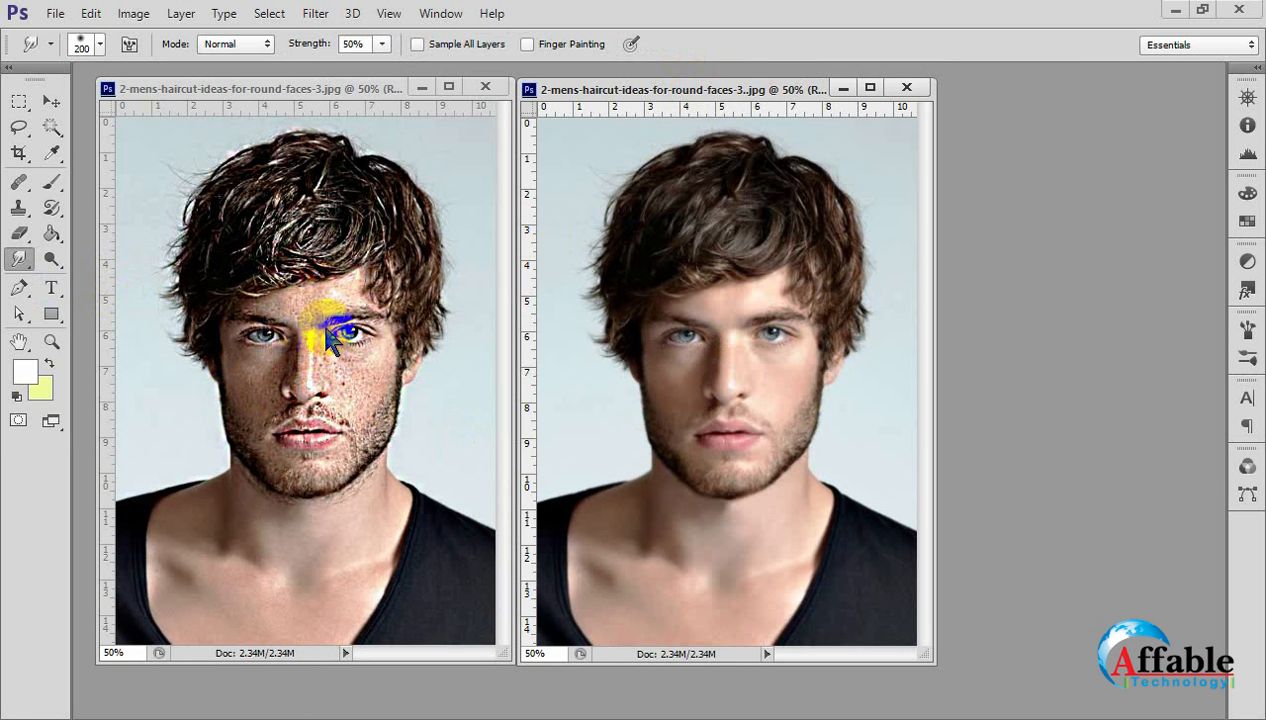
{"action": "mouse_move", "coordinate": [348, 340]}
{"action": "left_mouse_down"}
{"action": "mouse_move", "coordinate": [341, 405]}
{"action": "mouse_move", "coordinate": [331, 397]}
{"action": "mouse_move", "coordinate": [318, 500]}
{"action": "left_mouse_up"}
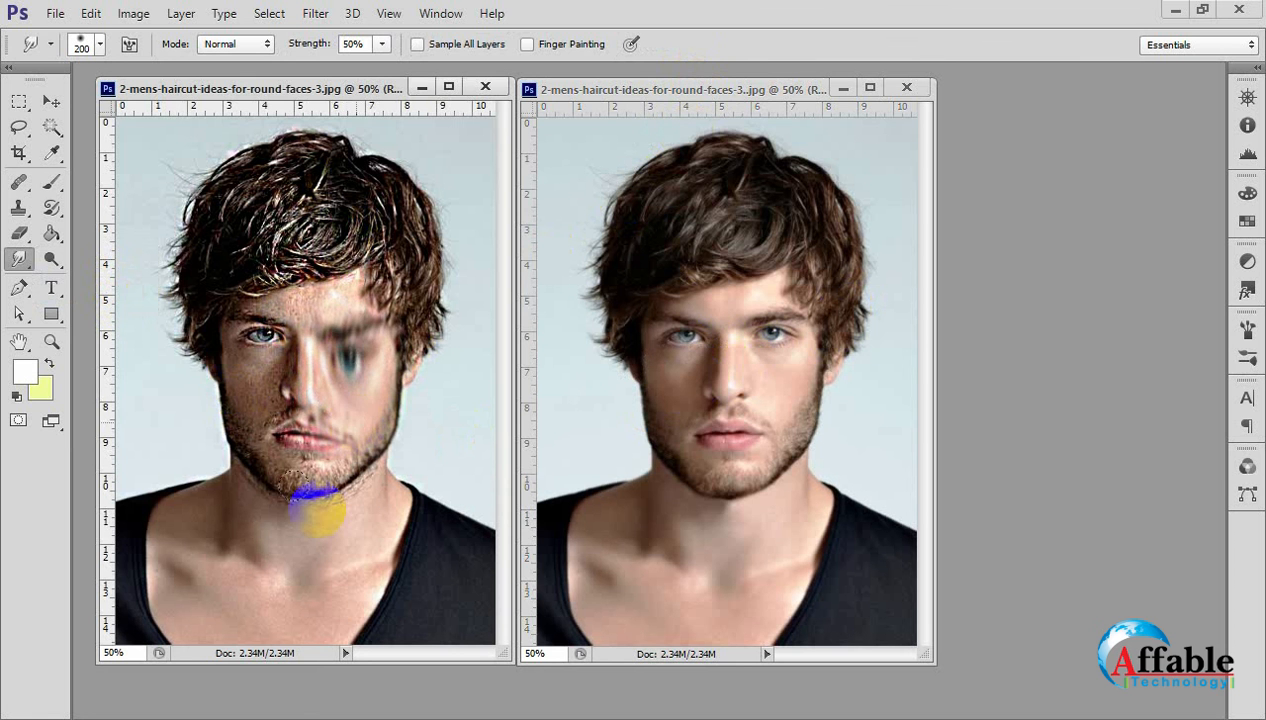
{"action": "key", "text": "ctrl+z"}
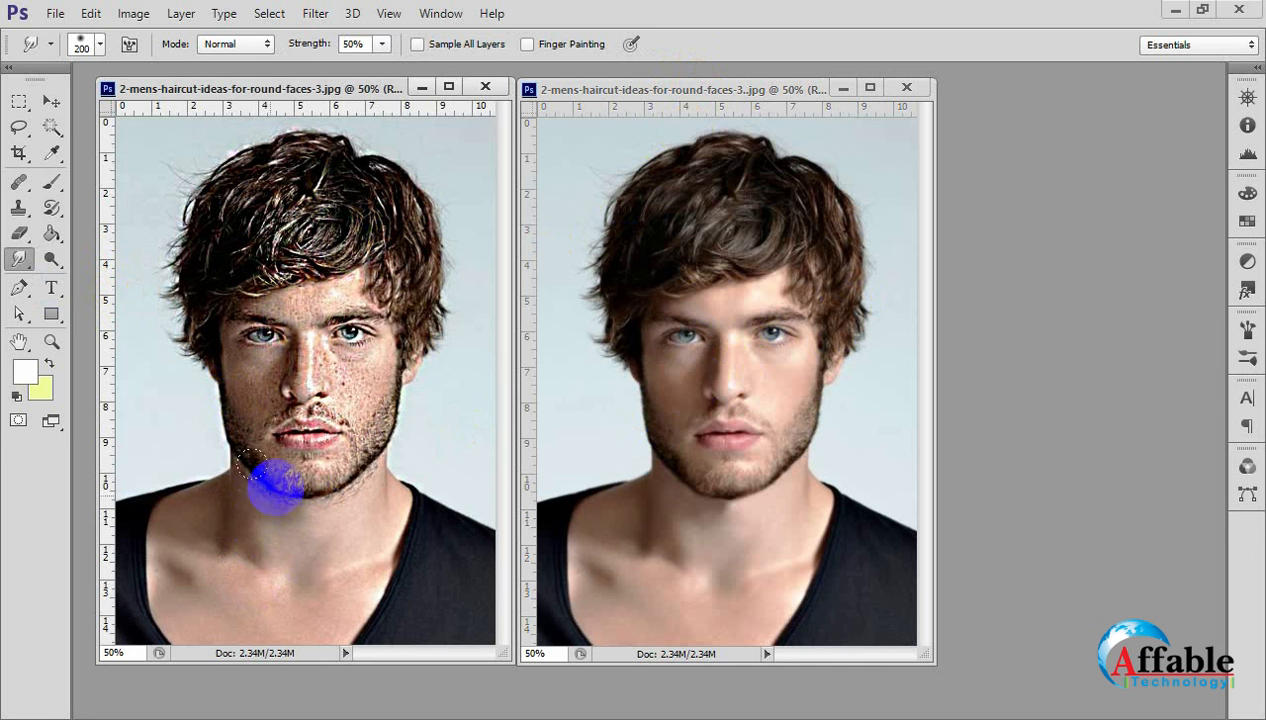
Smudge the hair of the sharpened portrait with the 200 px brush at 50% strength.
{"action": "mouse_move", "coordinate": [301, 219]}
{"action": "left_mouse_down"}
{"action": "mouse_move", "coordinate": [276, 213]}
{"action": "mouse_move", "coordinate": [331, 192]}
{"action": "mouse_move", "coordinate": [396, 249]}
{"action": "mouse_move", "coordinate": [387, 260]}
{"action": "mouse_move", "coordinate": [291, 240]}
{"action": "mouse_move", "coordinate": [260, 251]}
{"action": "mouse_move", "coordinate": [260, 266]}
{"action": "mouse_move", "coordinate": [331, 167]}
{"action": "mouse_move", "coordinate": [320, 148]}
{"action": "mouse_move", "coordinate": [313, 203]}
{"action": "left_mouse_up"}
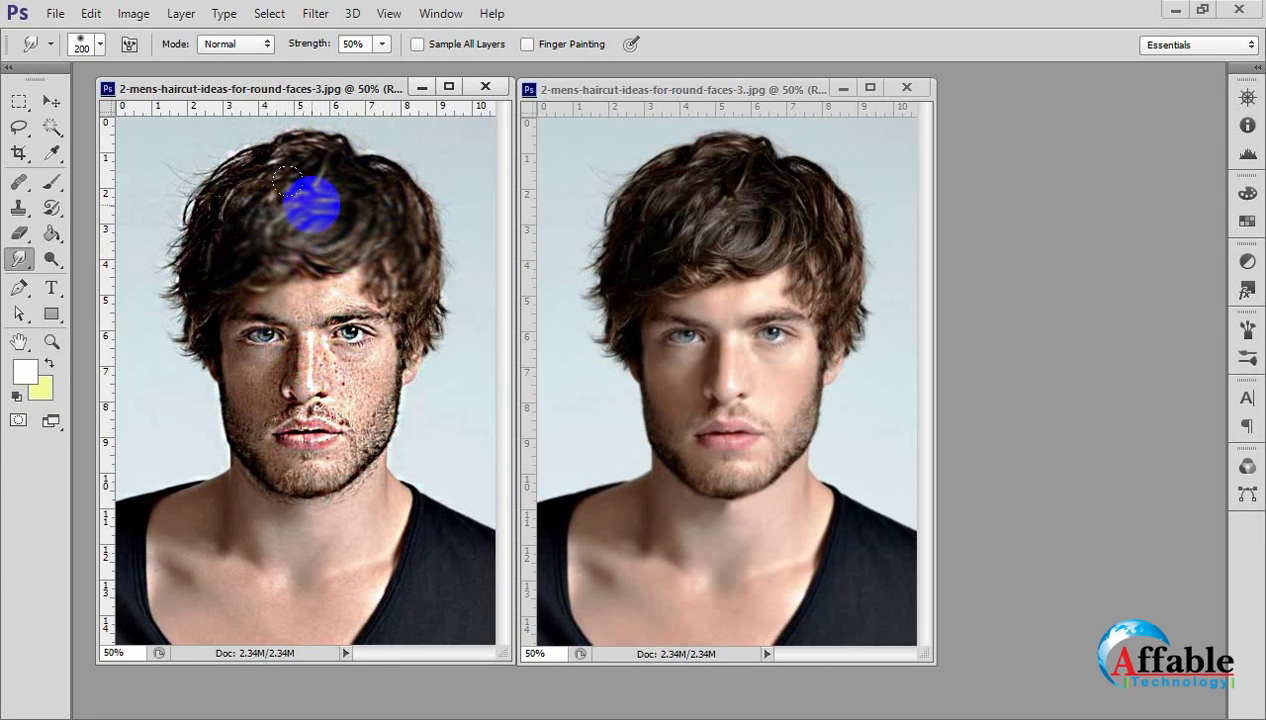
{"action": "mouse_move", "coordinate": [313, 203]}
{"action": "left_mouse_down"}
{"action": "mouse_move", "coordinate": [283, 161]}
{"action": "mouse_move", "coordinate": [382, 161]}
{"action": "mouse_move", "coordinate": [325, 170]}
{"action": "mouse_move", "coordinate": [240, 148]}
{"action": "mouse_move", "coordinate": [212, 175]}
{"action": "mouse_move", "coordinate": [274, 226]}
{"action": "mouse_move", "coordinate": [192, 225]}
{"action": "mouse_move", "coordinate": [268, 243]}
{"action": "mouse_move", "coordinate": [319, 203]}
{"action": "mouse_move", "coordinate": [410, 252]}
{"action": "left_mouse_up"}
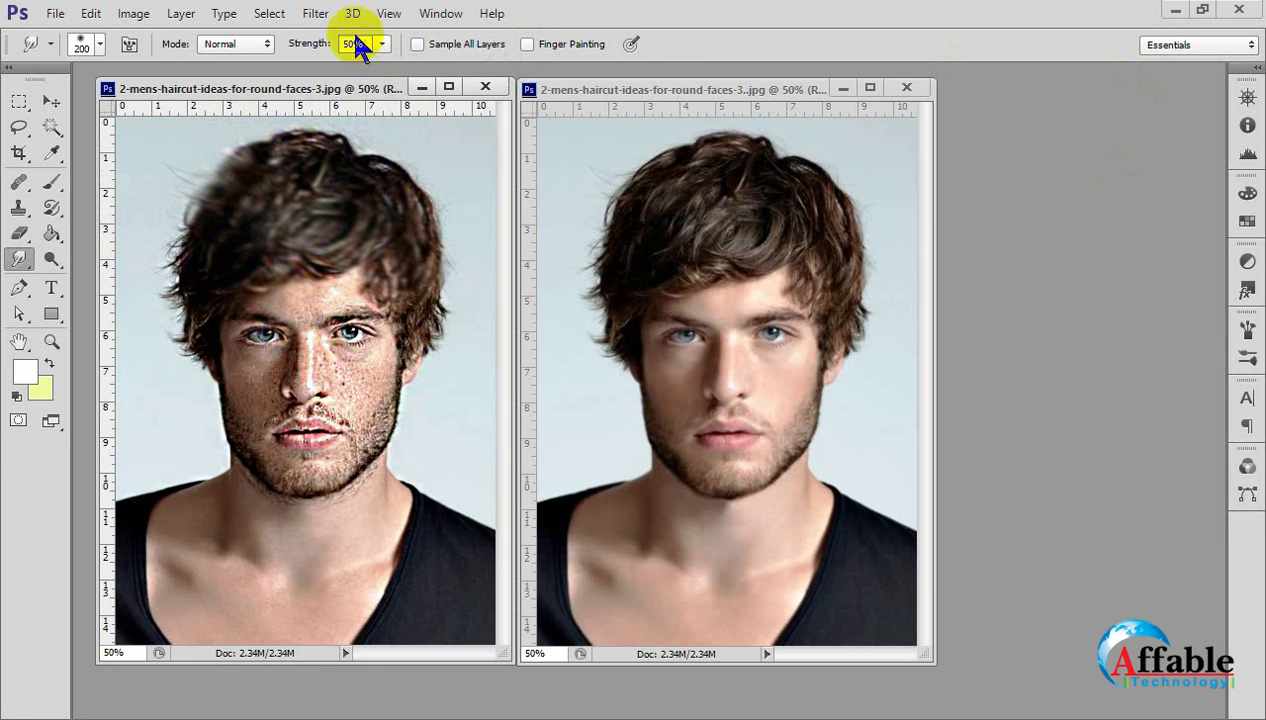
Reduce the Smudge strength to 10% and smudge the hair, forehead and eye of the sharpened portrait.
{"action": "left_click_drag", "start_coordinate": [383, 45], "coordinate": [158, 262]}
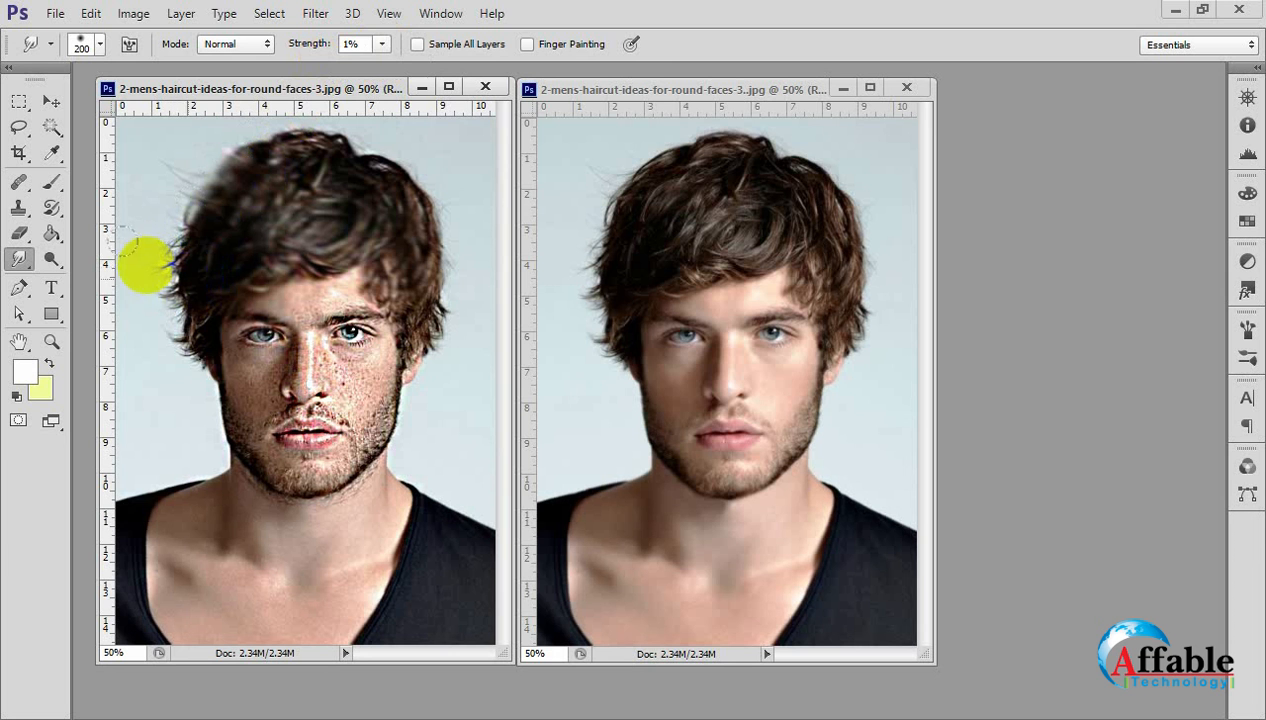
{"action": "mouse_move", "coordinate": [382, 44]}
{"action": "left_mouse_down"}
{"action": "mouse_move", "coordinate": [415, 62]}
{"action": "mouse_move", "coordinate": [398, 75]}
{"action": "mouse_move", "coordinate": [389, 65]}
{"action": "left_mouse_up"}
{"action": "mouse_move", "coordinate": [190, 222]}
{"action": "left_mouse_down"}
{"action": "mouse_move", "coordinate": [300, 204]}
{"action": "mouse_move", "coordinate": [338, 183]}
{"action": "mouse_move", "coordinate": [386, 229]}
{"action": "mouse_move", "coordinate": [380, 275]}
{"action": "mouse_move", "coordinate": [340, 320]}
{"action": "mouse_move", "coordinate": [317, 303]}
{"action": "mouse_move", "coordinate": [313, 328]}
{"action": "mouse_move", "coordinate": [336, 290]}
{"action": "mouse_move", "coordinate": [321, 291]}
{"action": "mouse_move", "coordinate": [333, 312]}
{"action": "mouse_move", "coordinate": [306, 316]}
{"action": "mouse_move", "coordinate": [346, 303]}
{"action": "mouse_move", "coordinate": [314, 294]}
{"action": "left_mouse_up"}
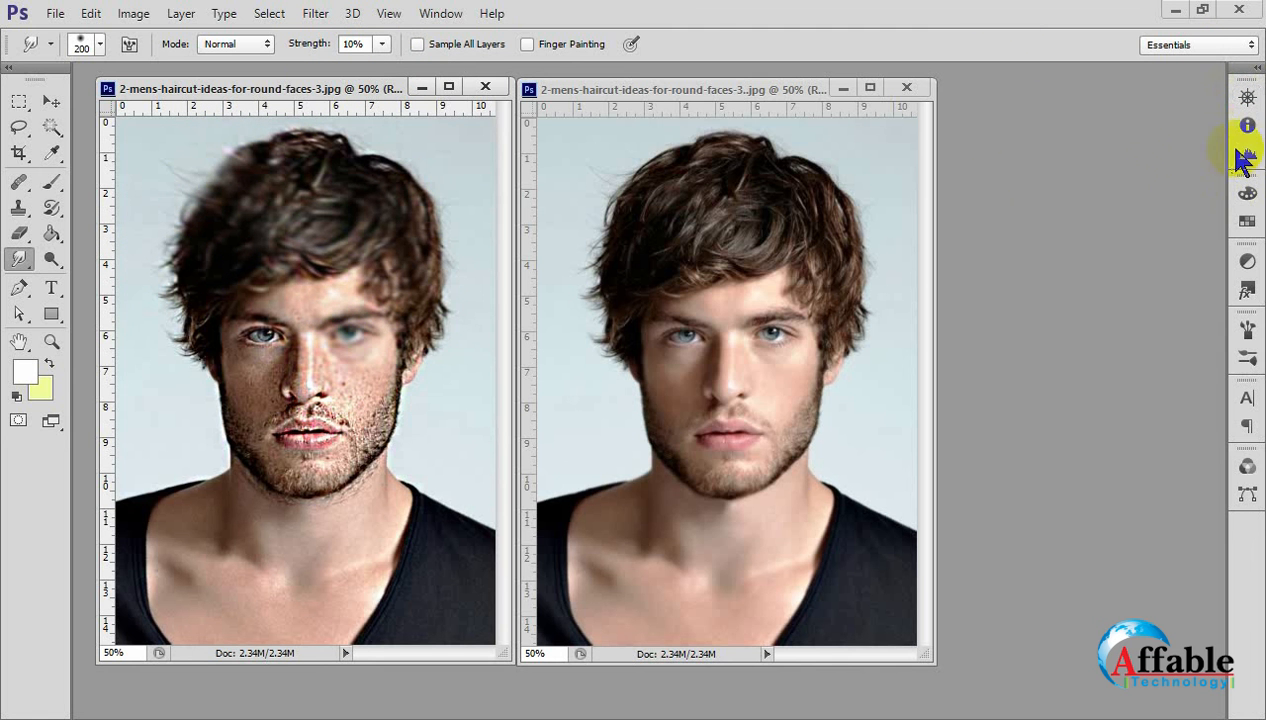
Show the History of the sharpened portrait and revert it to a Sharpen Tool state before the smudging.
{"action": "left_click", "coordinate": [440, 13]}
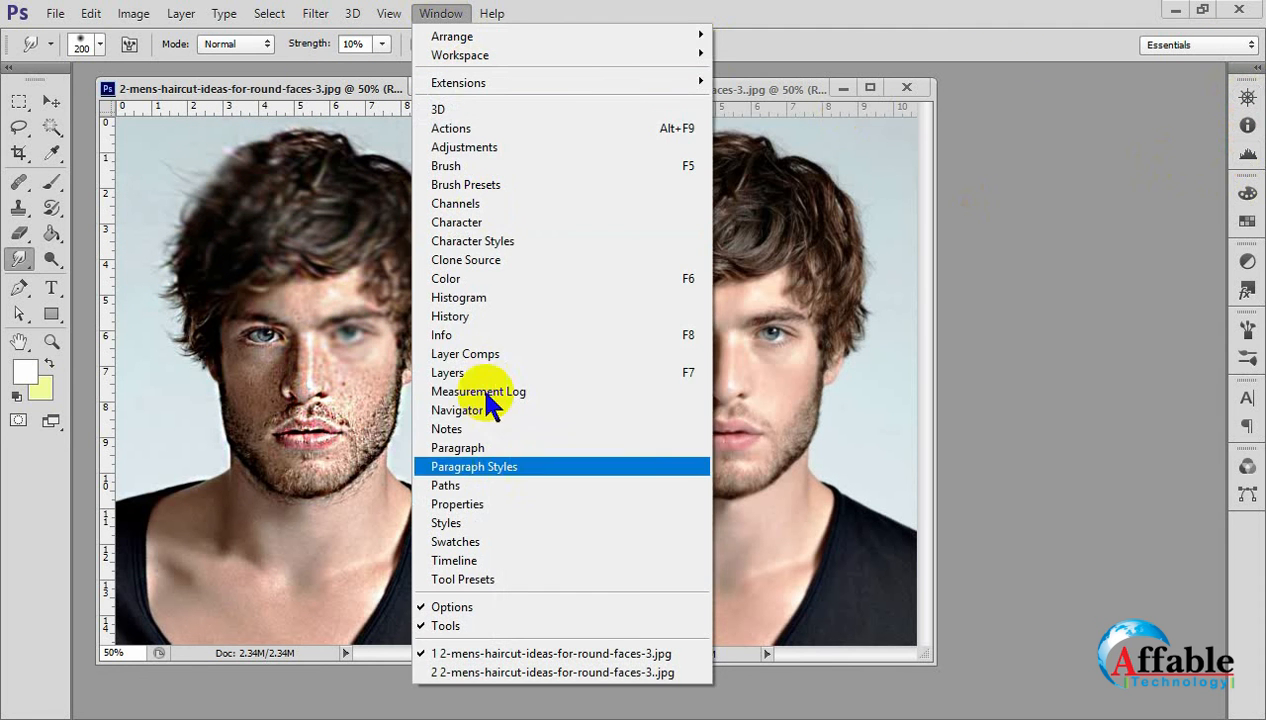
{"action": "left_click", "coordinate": [488, 372]}
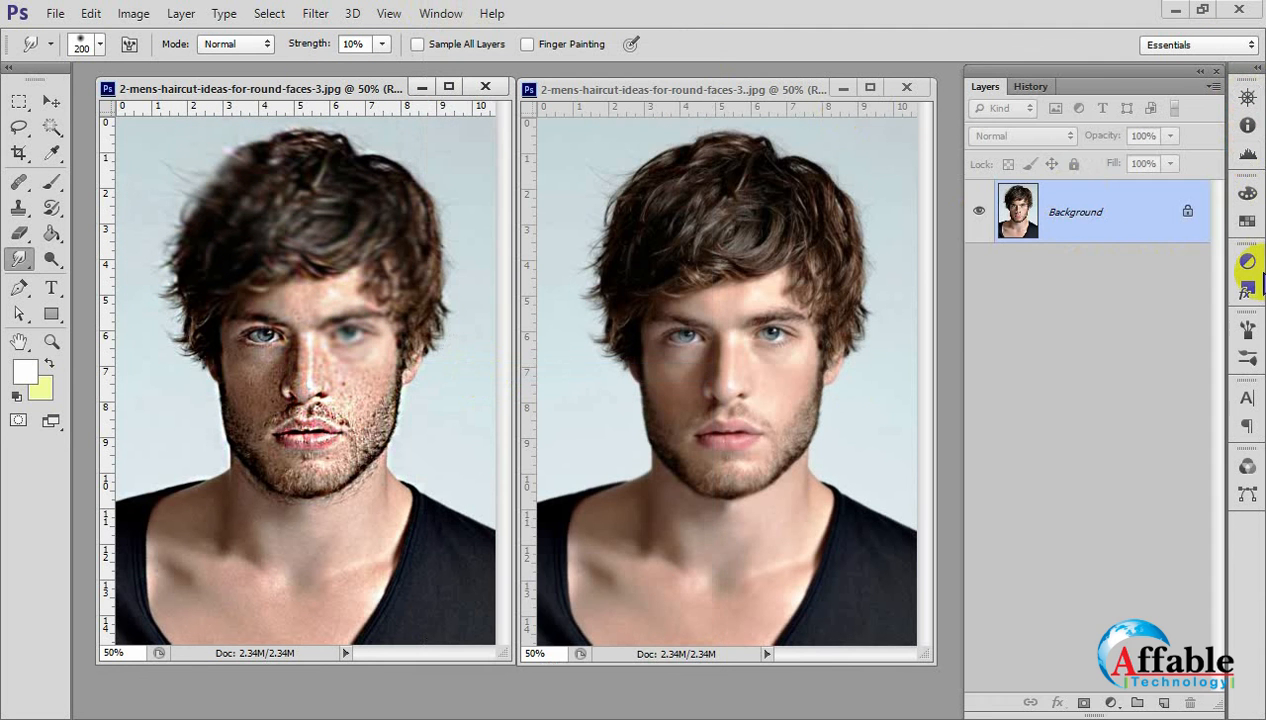
{"action": "left_click", "coordinate": [1031, 86]}
{"action": "left_click", "coordinate": [1043, 112]}
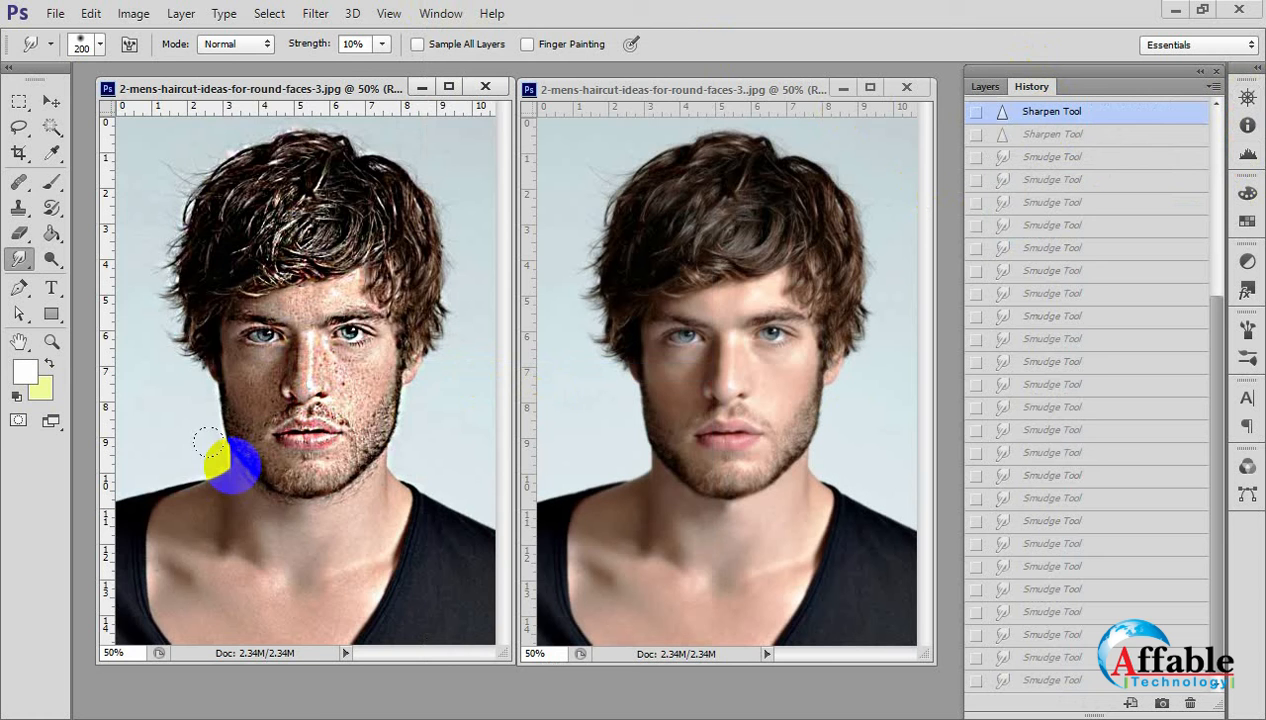
Magnify the faces in both portraits to 200% and compare their skin detail.
{"action": "left_click", "coordinate": [285, 359], "text": "ctrl"}
{"action": "left_click", "coordinate": [285, 359], "text": "ctrl"}
{"action": "left_click", "coordinate": [285, 359], "text": "ctrl"}
{"action": "left_click_drag", "start_coordinate": [170, 350], "coordinate": [774, 435]}
{"action": "left_click", "coordinate": [774, 435]}
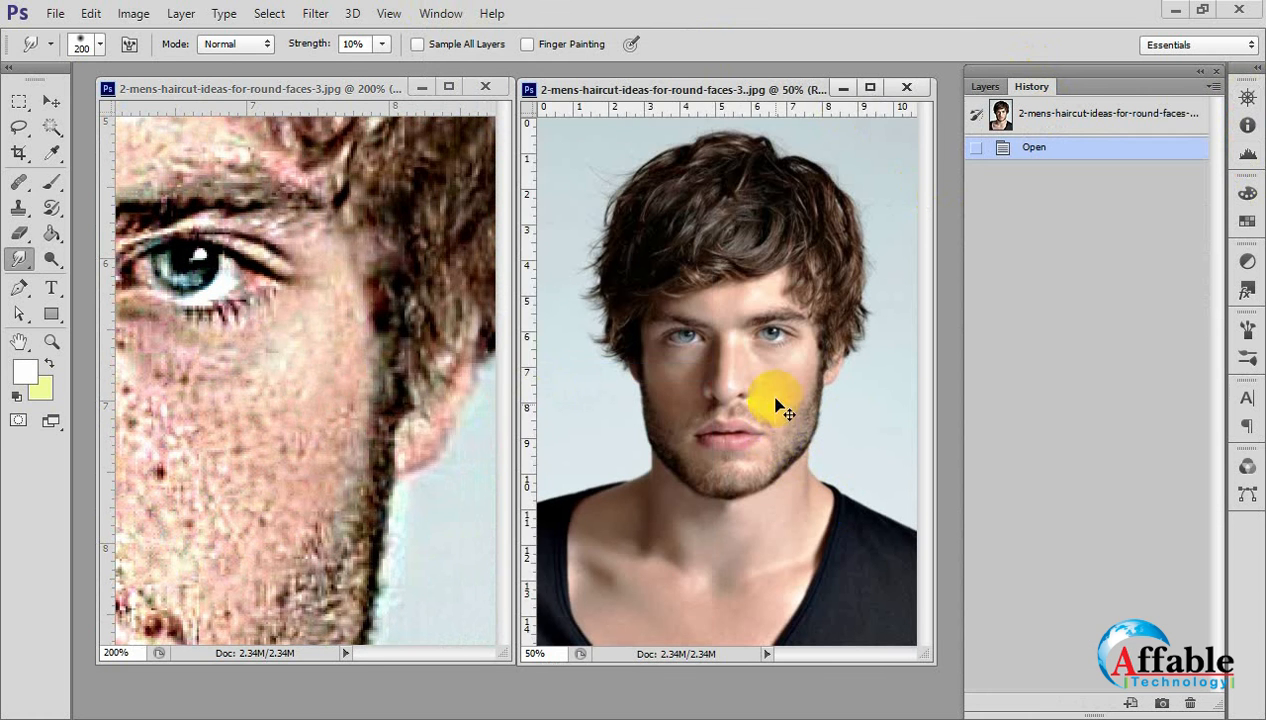
{"action": "left_click", "coordinate": [771, 404], "text": "ctrl"}
{"action": "left_click", "coordinate": [771, 404], "text": "ctrl"}
Close the sharpened portrait and enlarge the window of the retouched portrait.
{"action": "left_click", "coordinate": [485, 87]}
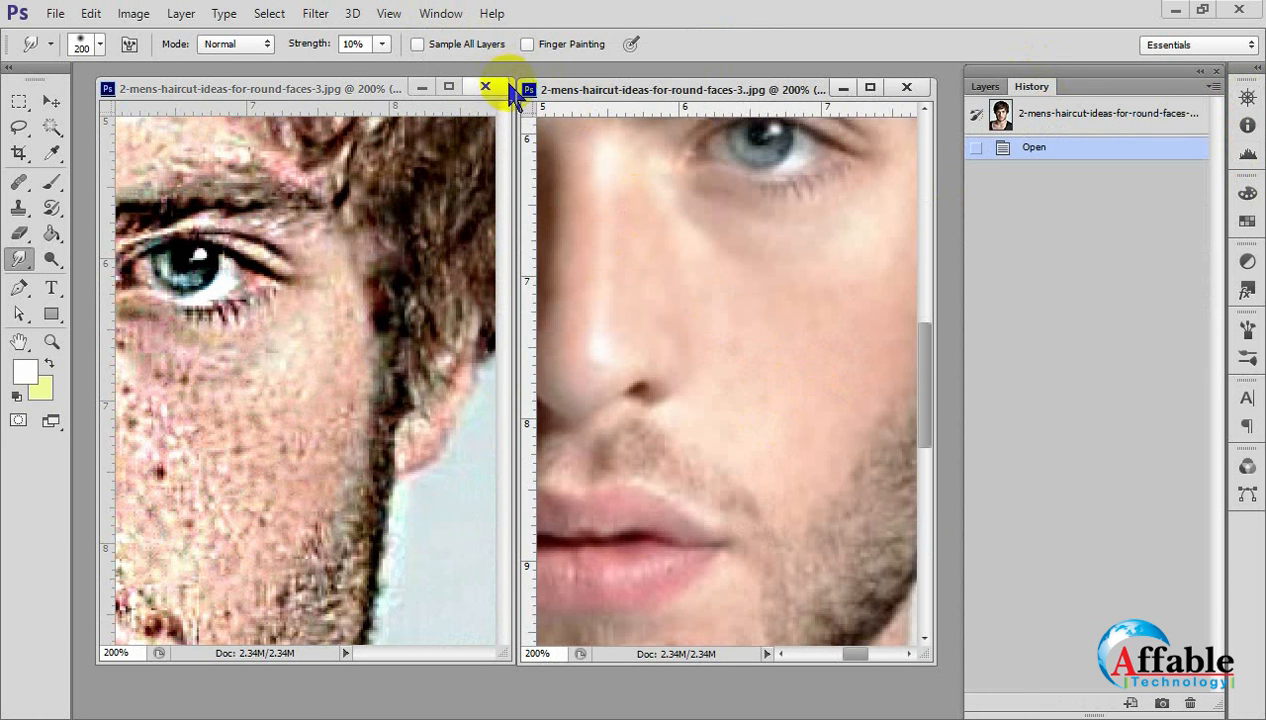
{"action": "left_click", "coordinate": [635, 290]}
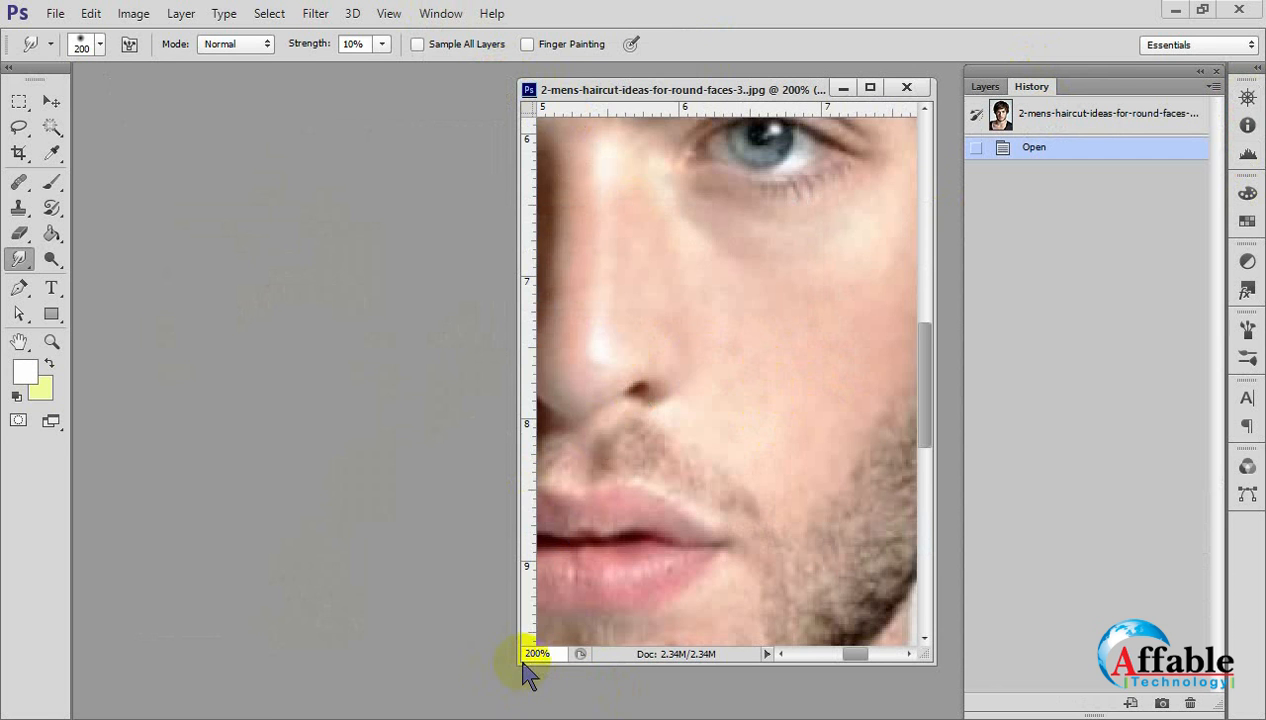
{"action": "left_click_drag", "start_coordinate": [516, 664], "coordinate": [178, 719]}
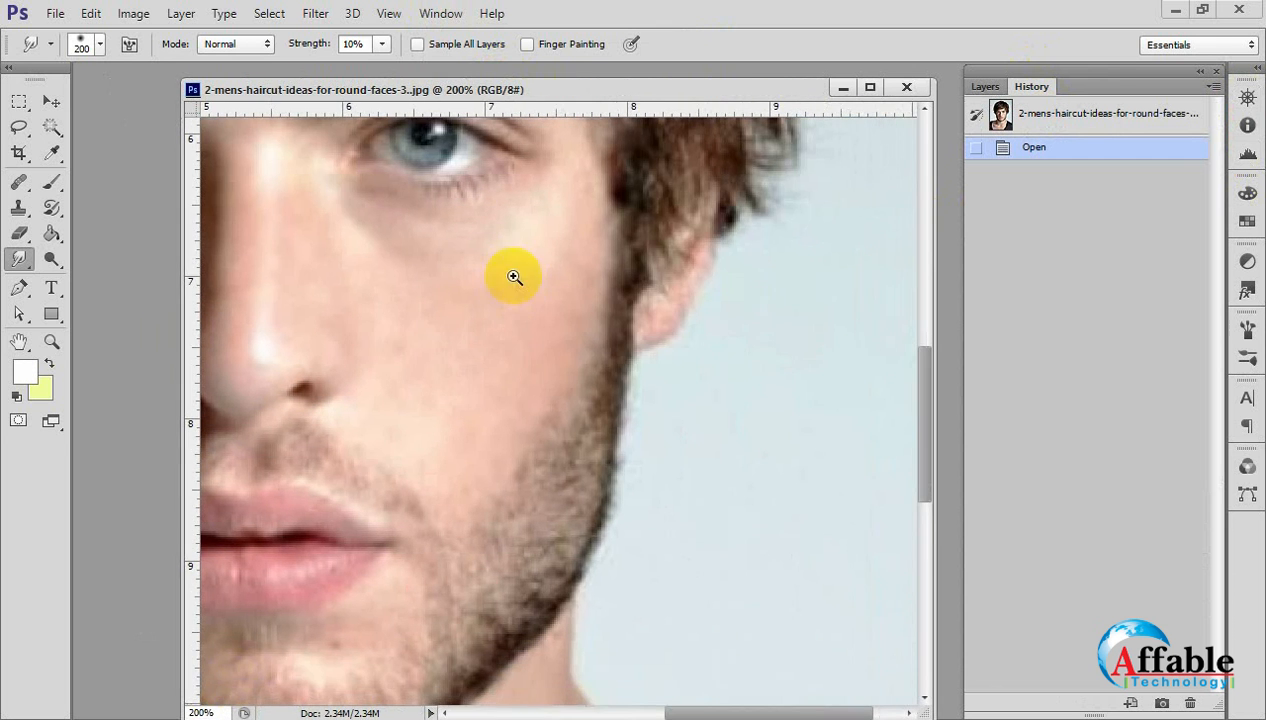
Try to smudge the eye and eyebrow of the retouched portrait with a 175 px brush at 10% strength, and undo the stroke.
{"action": "scroll", "coordinate": [509, 274], "scroll_direction": "up", "scroll_amount": 5}
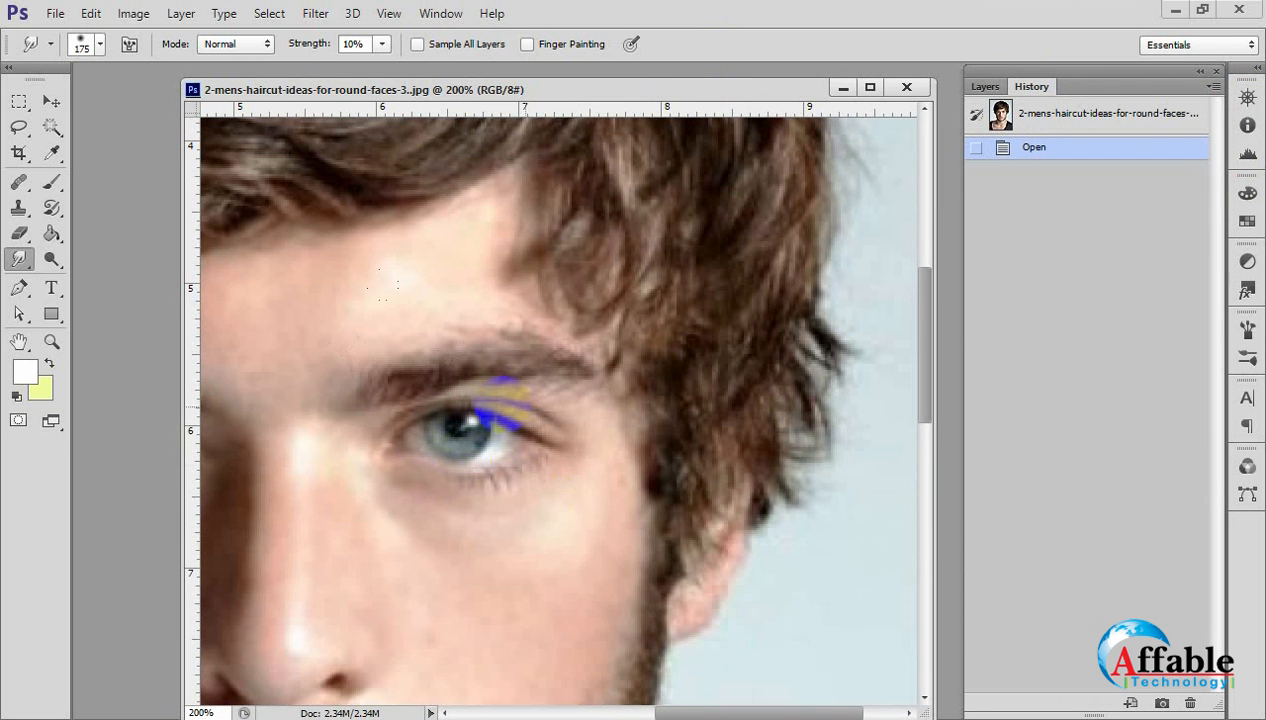
{"action": "key", "text": "bracketright"}
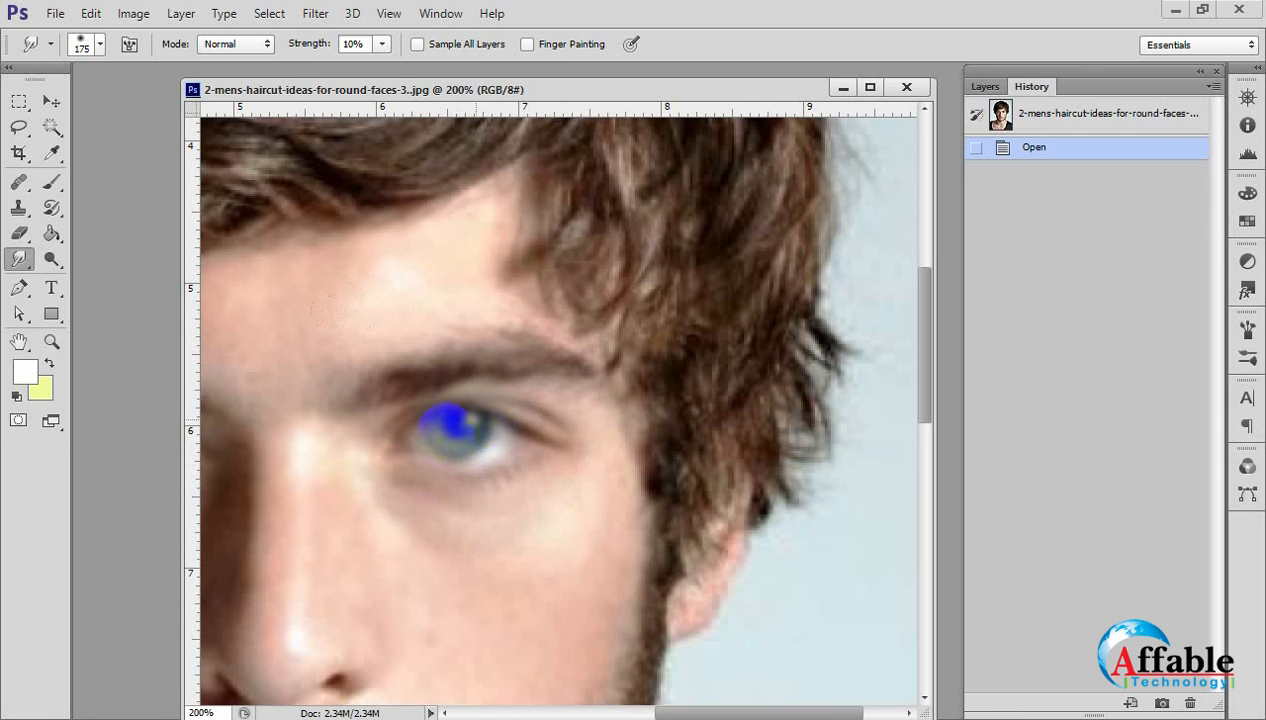
{"action": "mouse_move", "coordinate": [476, 427]}
{"action": "left_mouse_down"}
{"action": "mouse_move", "coordinate": [502, 432]}
{"action": "mouse_move", "coordinate": [464, 484]}
{"action": "mouse_move", "coordinate": [531, 444]}
{"action": "mouse_move", "coordinate": [517, 519]}
{"action": "mouse_move", "coordinate": [478, 551]}
{"action": "mouse_move", "coordinate": [490, 553]}
{"action": "left_mouse_up"}
{"action": "left_click_drag", "start_coordinate": [733, 535], "coordinate": [733, 535]}
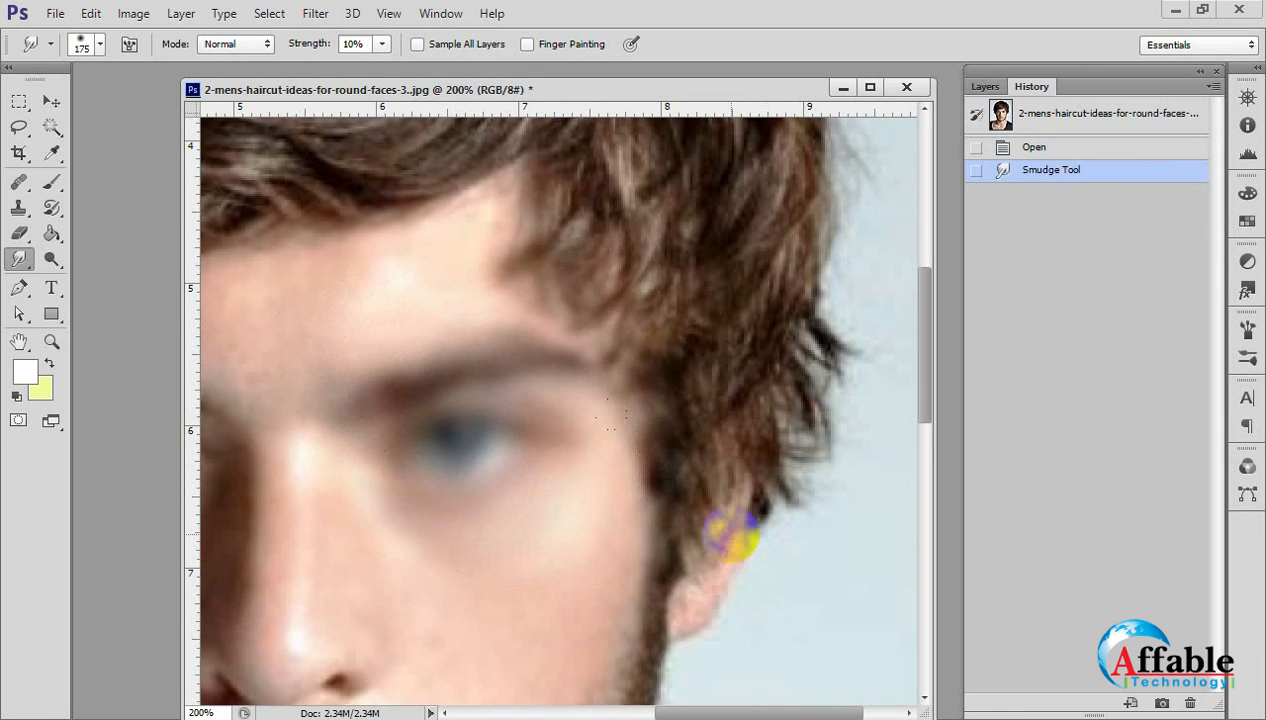
{"action": "key", "text": "ctrl+z"}
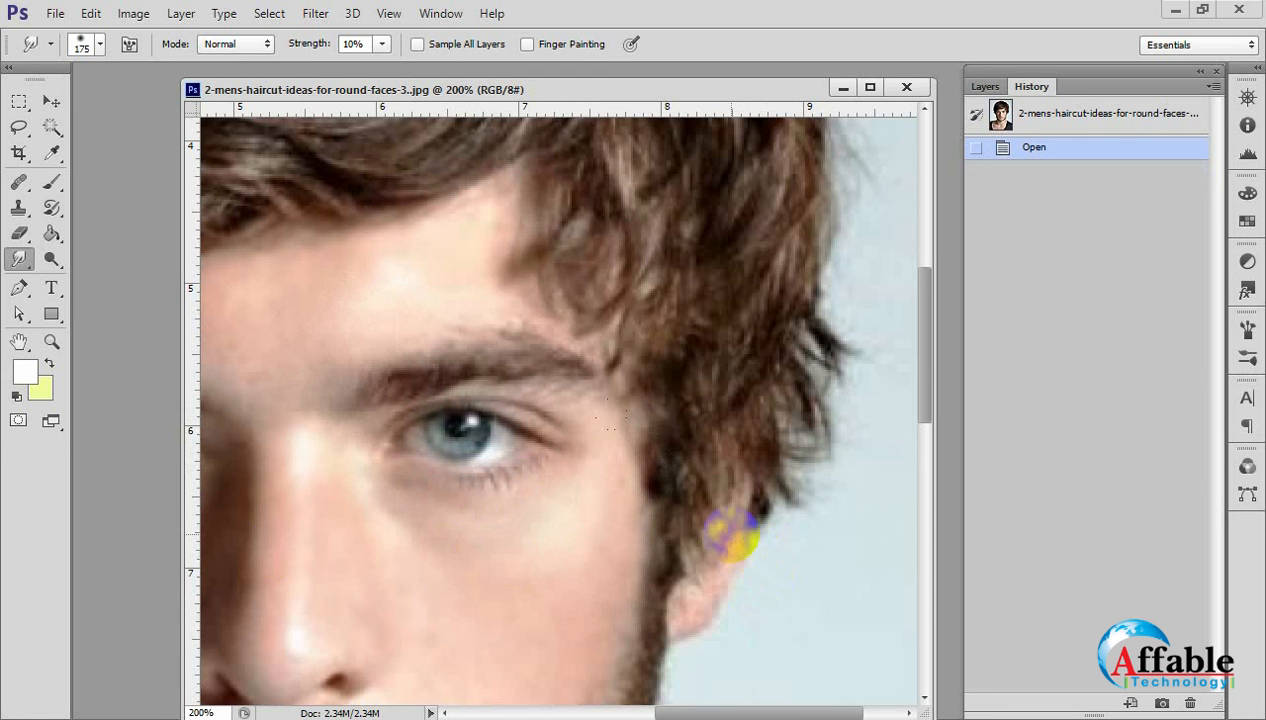
Smudge around the eye, eyebrow and forehead of the retouched portrait with the 175 px brush at 10% strength.
{"action": "left_click", "coordinate": [302, 551]}
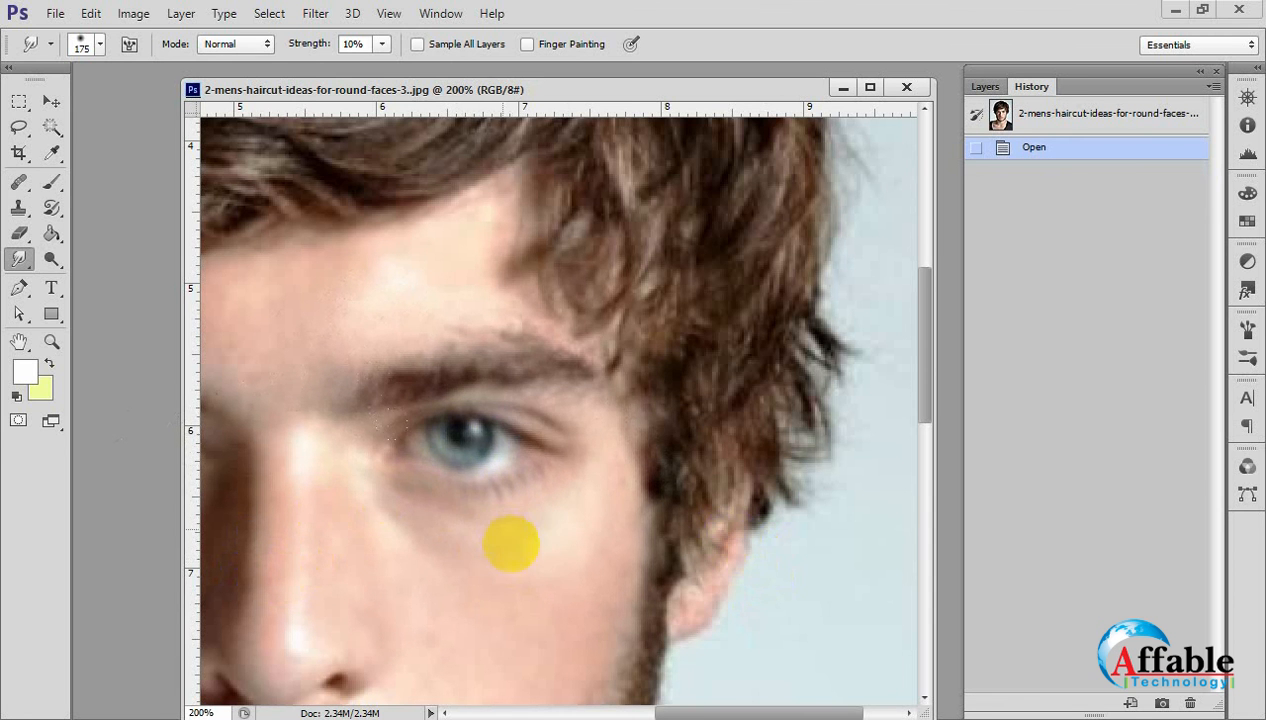
{"action": "mouse_move", "coordinate": [511, 544]}
{"action": "left_mouse_down"}
{"action": "mouse_move", "coordinate": [480, 410]}
{"action": "mouse_move", "coordinate": [530, 325]}
{"action": "left_mouse_up"}
{"action": "mouse_move", "coordinate": [530, 325]}
{"action": "left_mouse_down"}
{"action": "mouse_move", "coordinate": [502, 359]}
{"action": "mouse_move", "coordinate": [440, 390]}
{"action": "left_mouse_up"}
{"action": "left_click_drag", "start_coordinate": [347, 277], "coordinate": [429, 389]}
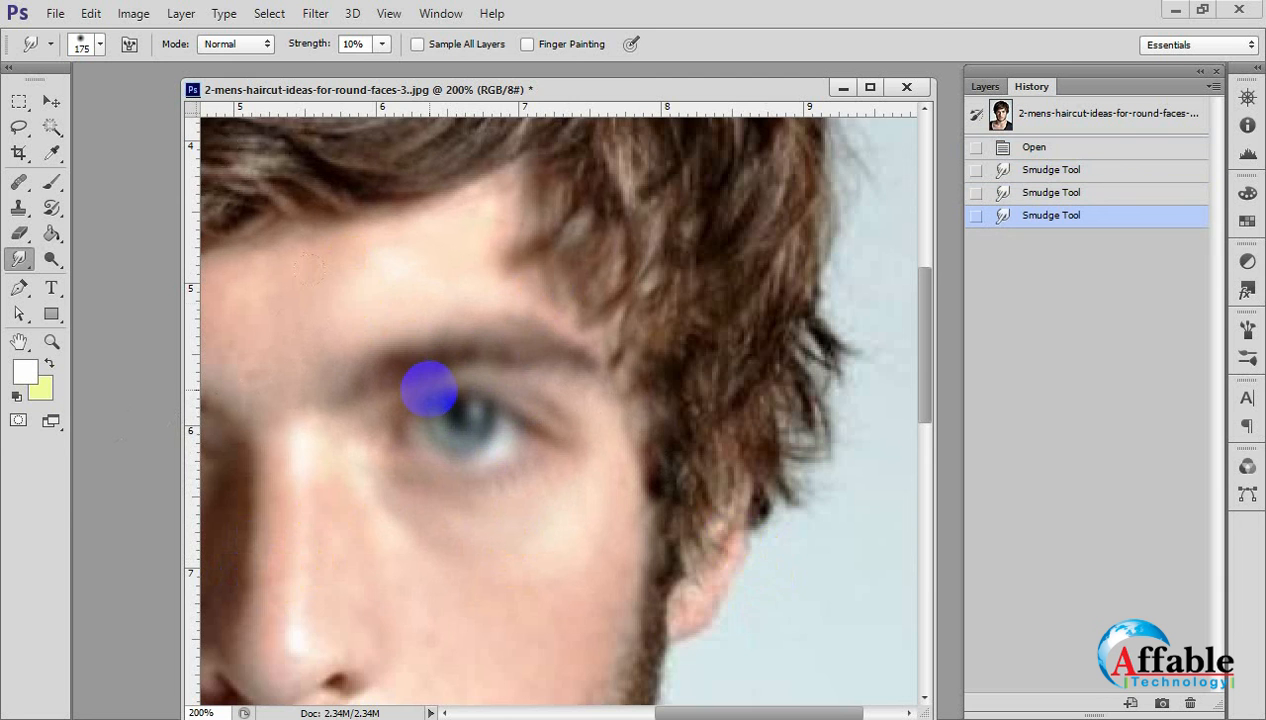
Reduce the Smudge brush to 80 px, smudge the other eyebrow and the forehead, and revert the portrait to its opening snapshot.
{"action": "scroll", "coordinate": [429, 390], "scroll_direction": "down", "scroll_amount": 2}
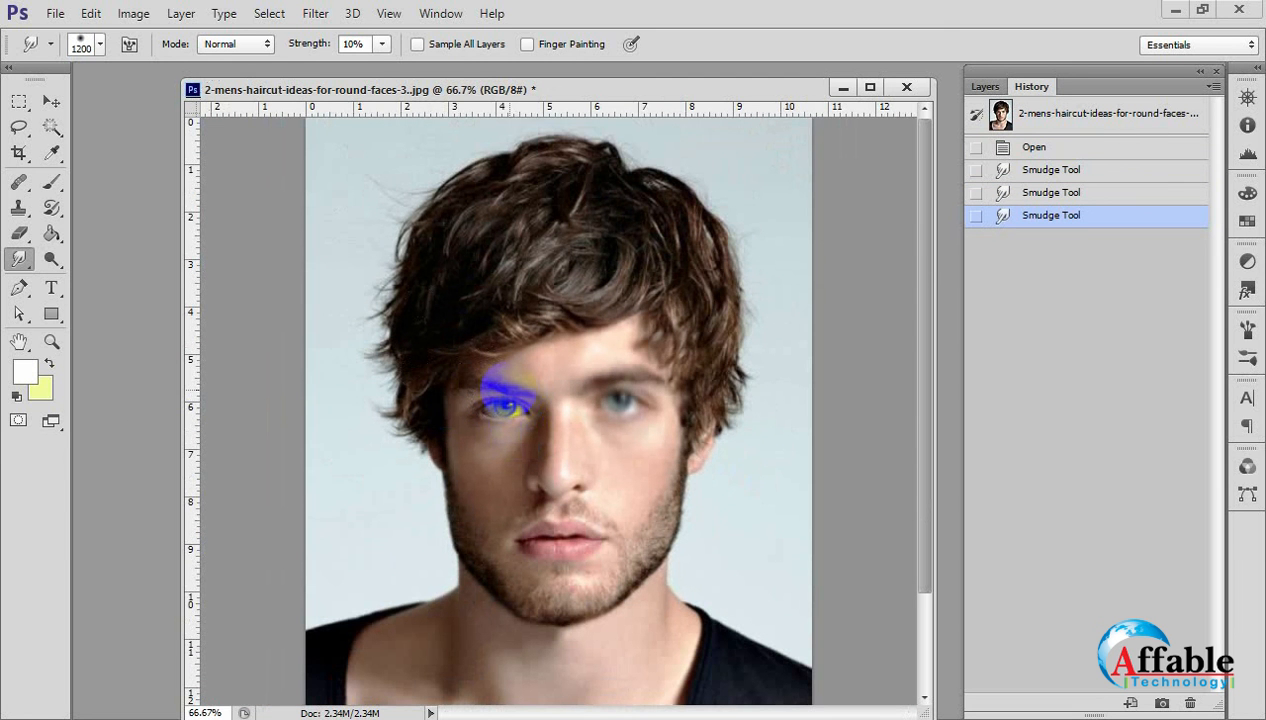
{"action": "key", "text": "bracketleft"}
{"action": "key", "text": "bracketleft"}
{"action": "key", "text": "bracketleft"}
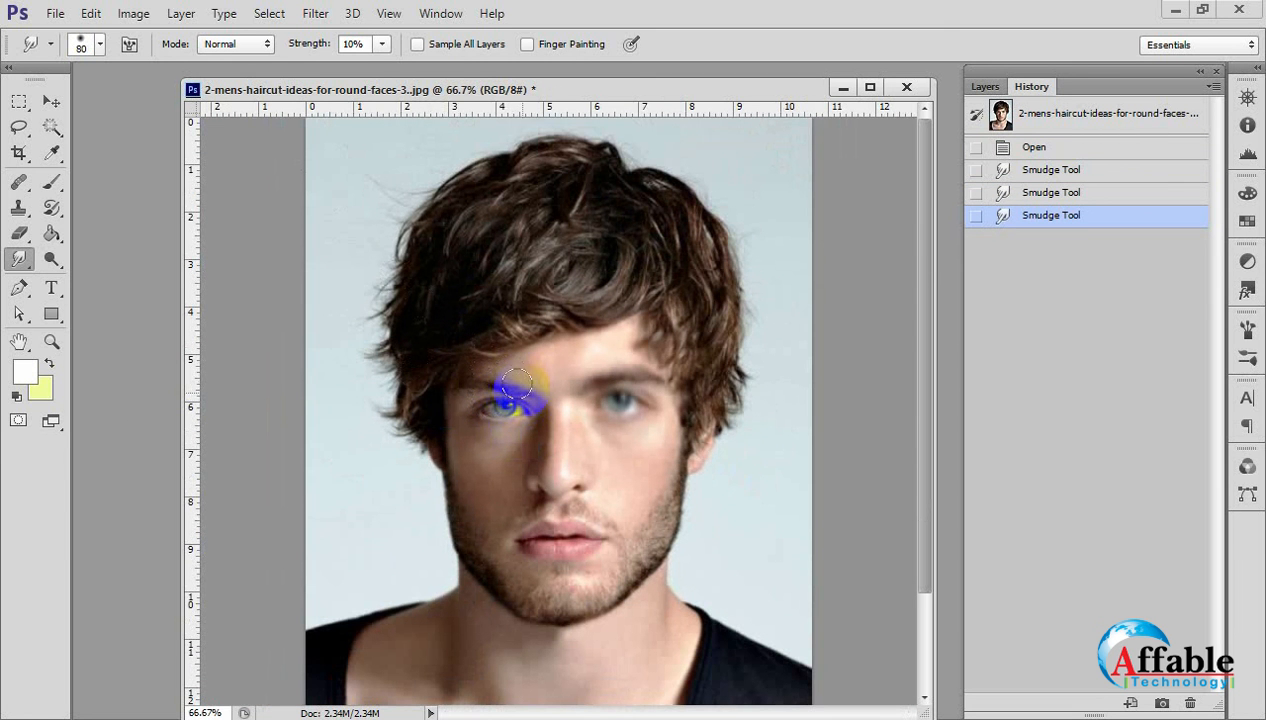
{"action": "left_click_drag", "start_coordinate": [502, 347], "coordinate": [498, 352]}
{"action": "mouse_move", "coordinate": [492, 358]}
{"action": "left_mouse_down"}
{"action": "mouse_move", "coordinate": [480, 378]}
{"action": "mouse_move", "coordinate": [495, 418]}
{"action": "mouse_move", "coordinate": [523, 404]}
{"action": "left_mouse_up"}
{"action": "left_click_drag", "start_coordinate": [557, 343], "coordinate": [560, 350]}
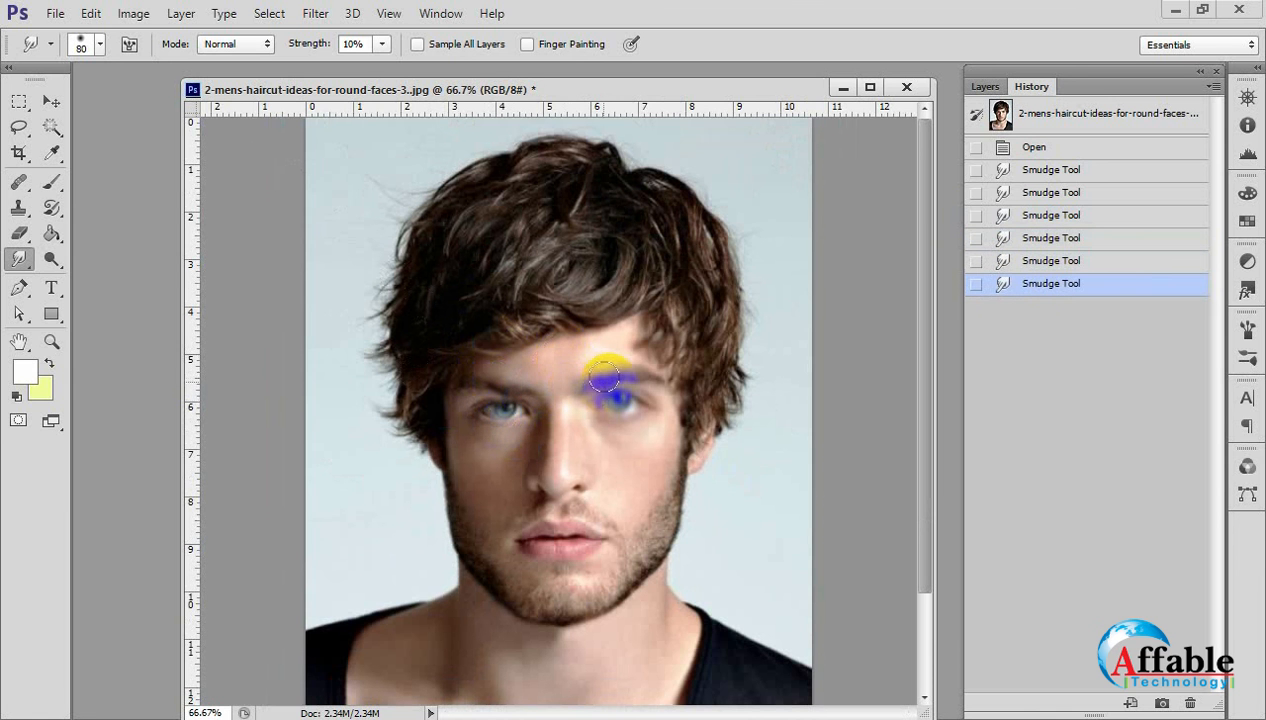
{"action": "left_click", "coordinate": [1030, 112]}
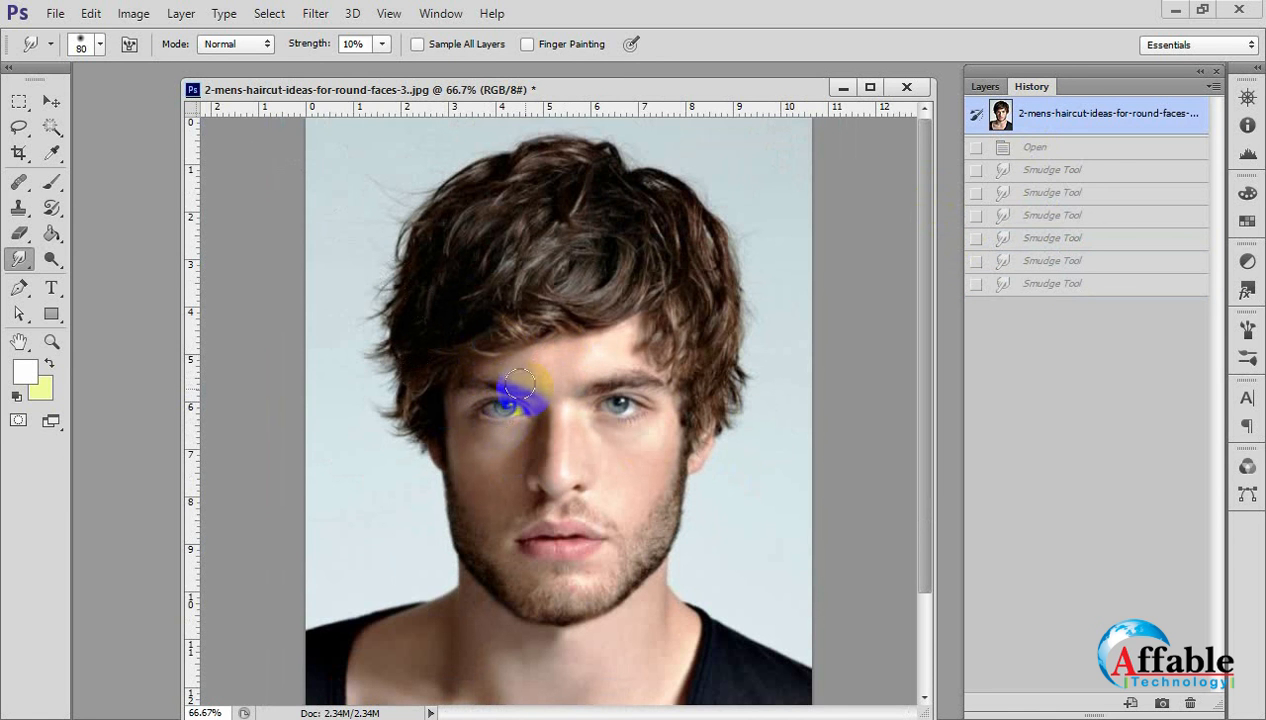
Smudge the eyebrows, forehead and facial skin with short strokes of the 80 px brush at 10% strength.
{"action": "mouse_move", "coordinate": [520, 384]}
{"action": "left_mouse_down"}
{"action": "mouse_move", "coordinate": [515, 397]}
{"action": "mouse_move", "coordinate": [535, 349]}
{"action": "mouse_move", "coordinate": [486, 381]}
{"action": "mouse_move", "coordinate": [467, 376]}
{"action": "mouse_move", "coordinate": [455, 405]}
{"action": "left_mouse_up"}
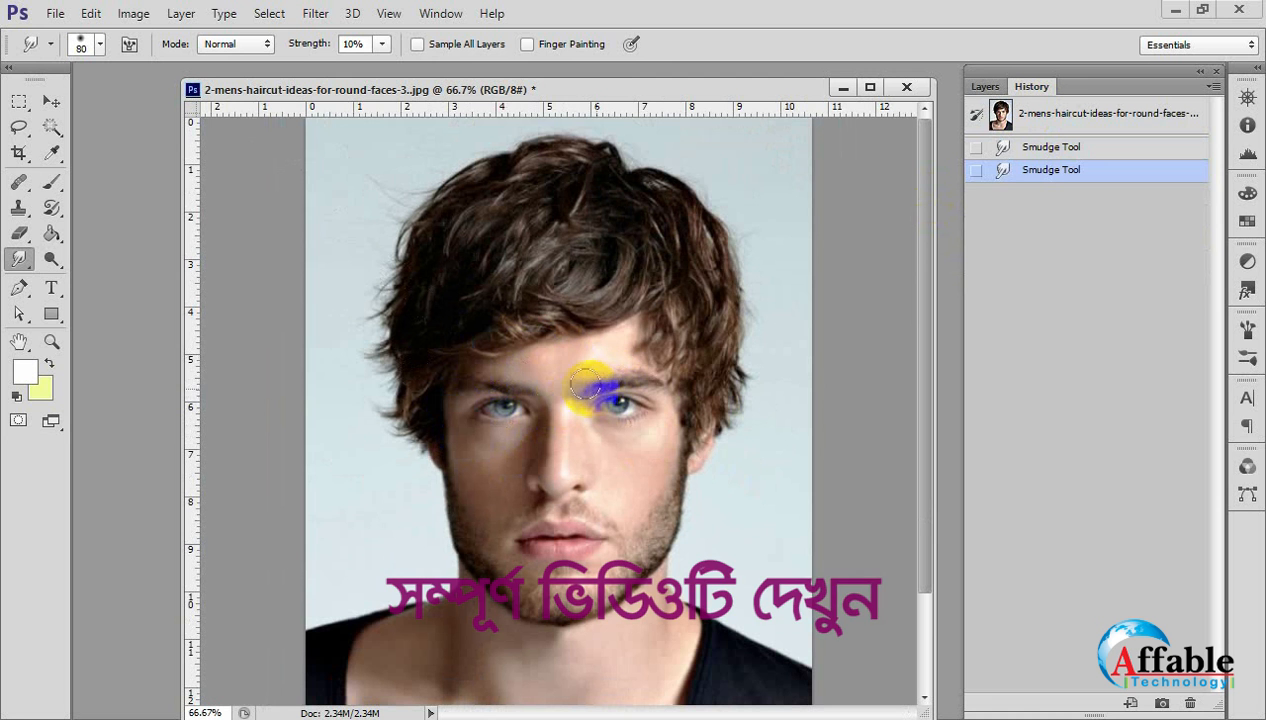
{"action": "mouse_move", "coordinate": [551, 362]}
{"action": "left_mouse_down"}
{"action": "mouse_move", "coordinate": [601, 367]}
{"action": "mouse_move", "coordinate": [616, 329]}
{"action": "mouse_move", "coordinate": [625, 366]}
{"action": "mouse_move", "coordinate": [637, 365]}
{"action": "mouse_move", "coordinate": [665, 333]}
{"action": "mouse_move", "coordinate": [656, 359]}
{"action": "mouse_move", "coordinate": [666, 330]}
{"action": "mouse_move", "coordinate": [637, 364]}
{"action": "mouse_move", "coordinate": [632, 343]}
{"action": "mouse_move", "coordinate": [625, 374]}
{"action": "mouse_move", "coordinate": [620, 346]}
{"action": "mouse_move", "coordinate": [616, 366]}
{"action": "mouse_move", "coordinate": [603, 345]}
{"action": "mouse_move", "coordinate": [606, 363]}
{"action": "mouse_move", "coordinate": [590, 354]}
{"action": "mouse_move", "coordinate": [590, 384]}
{"action": "mouse_move", "coordinate": [582, 357]}
{"action": "mouse_move", "coordinate": [507, 382]}
{"action": "mouse_move", "coordinate": [514, 363]}
{"action": "mouse_move", "coordinate": [500, 380]}
{"action": "mouse_move", "coordinate": [496, 348]}
{"action": "mouse_move", "coordinate": [496, 378]}
{"action": "mouse_move", "coordinate": [476, 364]}
{"action": "mouse_move", "coordinate": [492, 370]}
{"action": "mouse_move", "coordinate": [492, 352]}
{"action": "mouse_move", "coordinate": [496, 379]}
{"action": "mouse_move", "coordinate": [511, 359]}
{"action": "mouse_move", "coordinate": [513, 382]}
{"action": "mouse_move", "coordinate": [518, 361]}
{"action": "mouse_move", "coordinate": [485, 375]}
{"action": "left_mouse_up"}
{"action": "left_click_drag", "start_coordinate": [490, 376], "coordinate": [511, 346]}
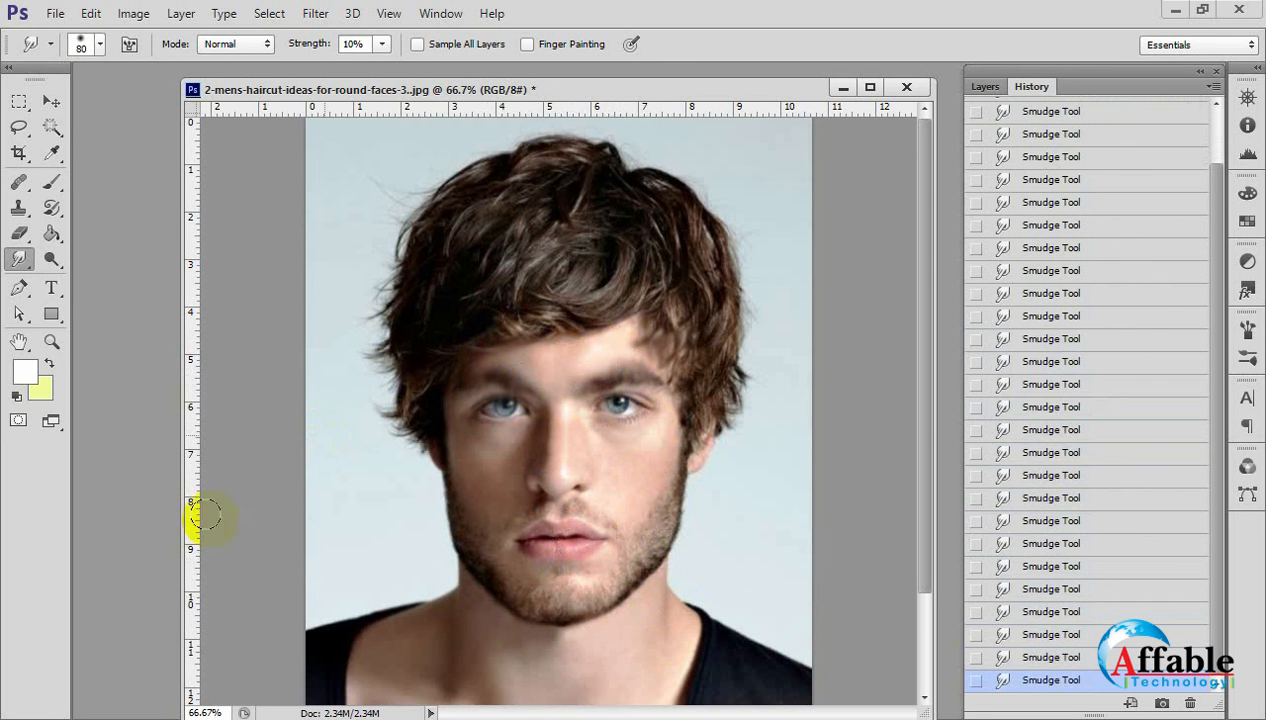
Switch to the Move Tool, revert the portrait to its opening snapshot in the History and show its layers.
{"action": "left_click", "coordinate": [51, 101]}
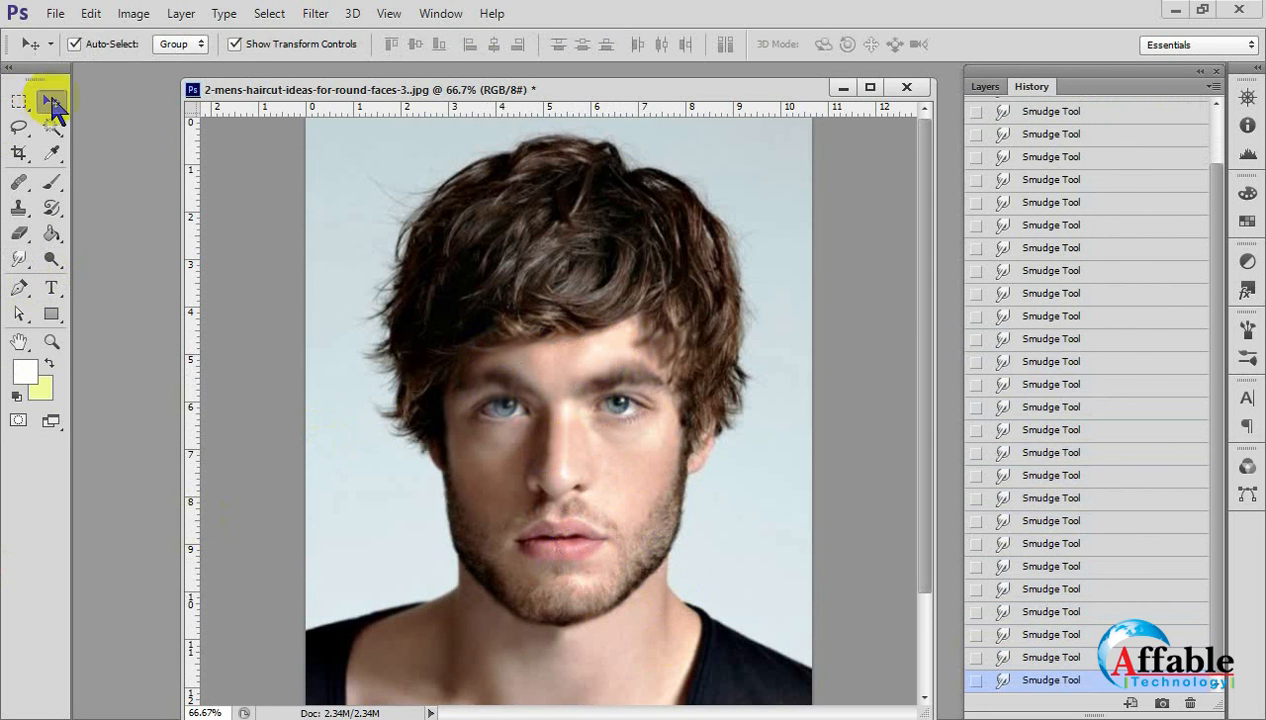
{"action": "scroll", "coordinate": [1183, 175], "scroll_direction": "up", "scroll_amount": 2}
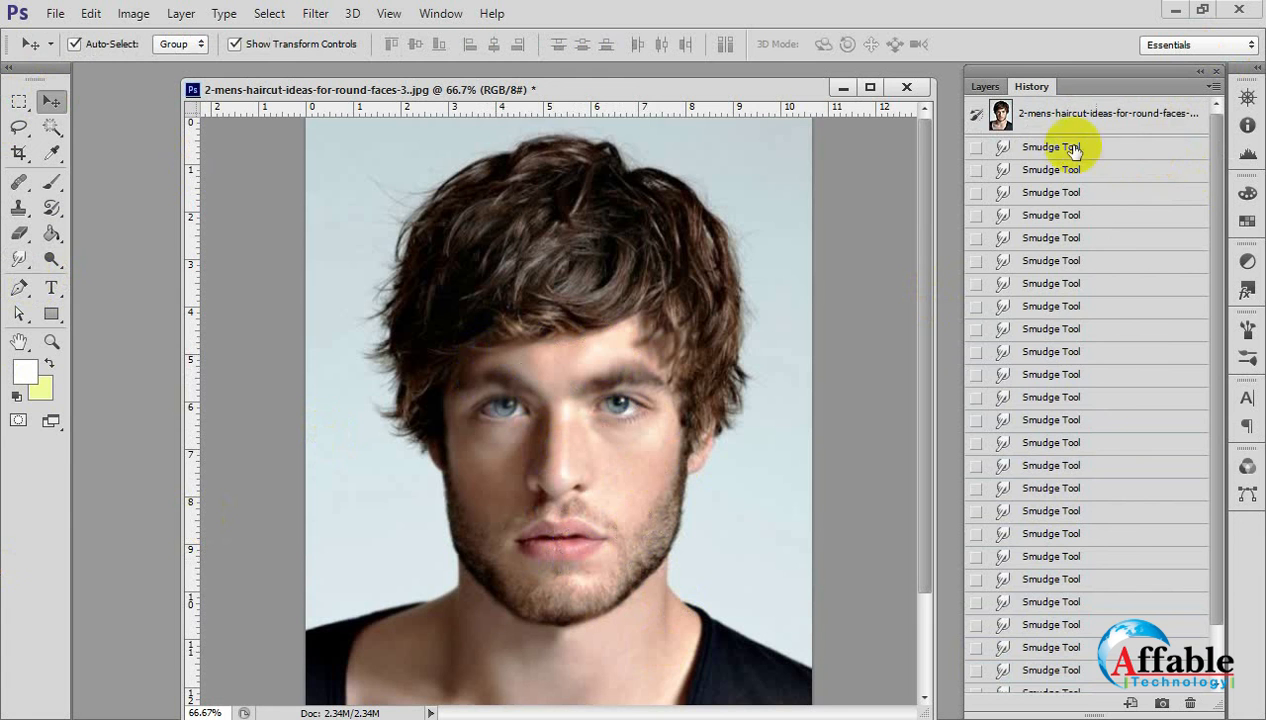
{"action": "left_click", "coordinate": [1035, 114]}
{"action": "left_click", "coordinate": [985, 86]}
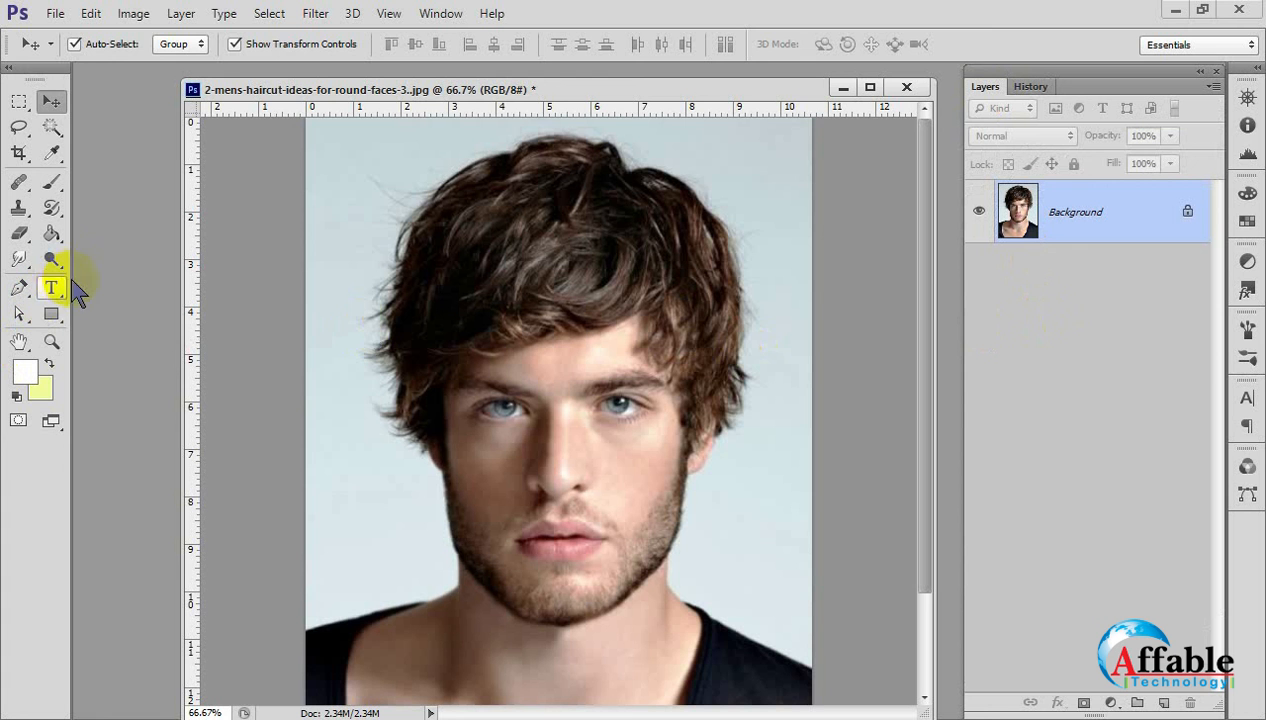
Examine the Dodge, Burn and Sponge tool group and the neighbouring Paint Bucket and Blur Tools.
{"action": "left_click", "coordinate": [52, 260]}
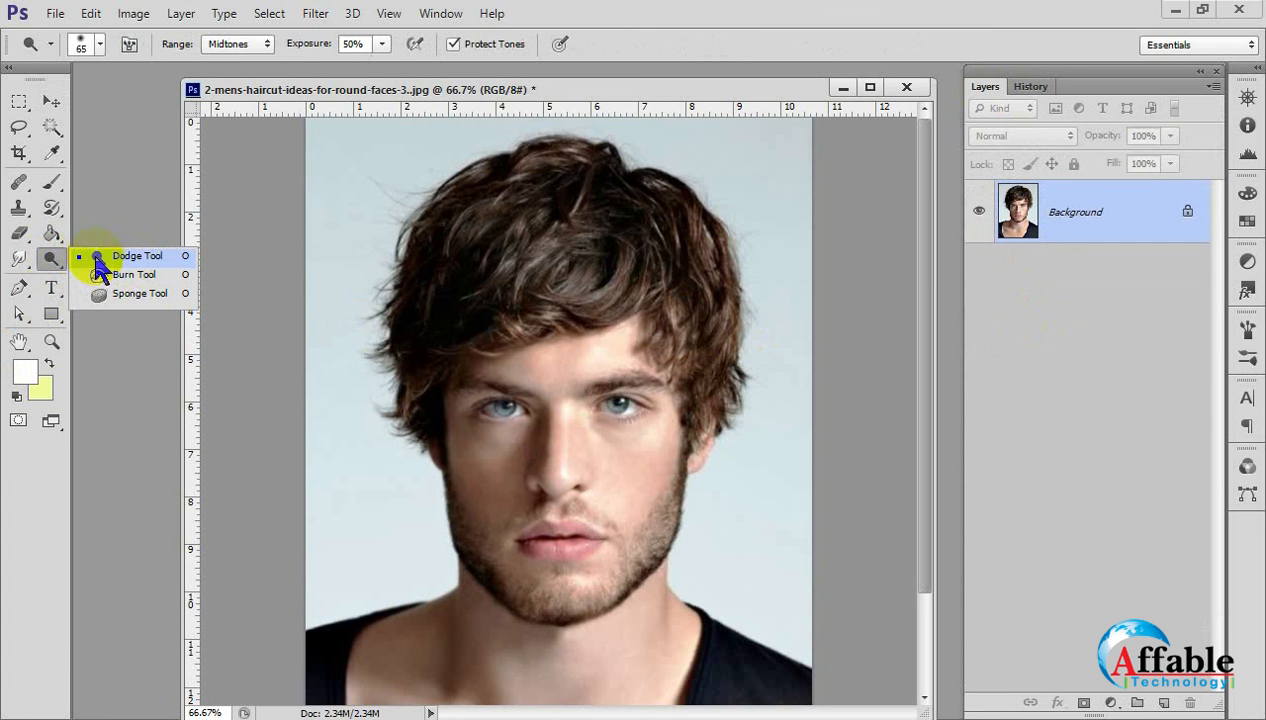
{"action": "left_click", "coordinate": [51, 261]}
{"action": "left_click", "coordinate": [52, 260]}
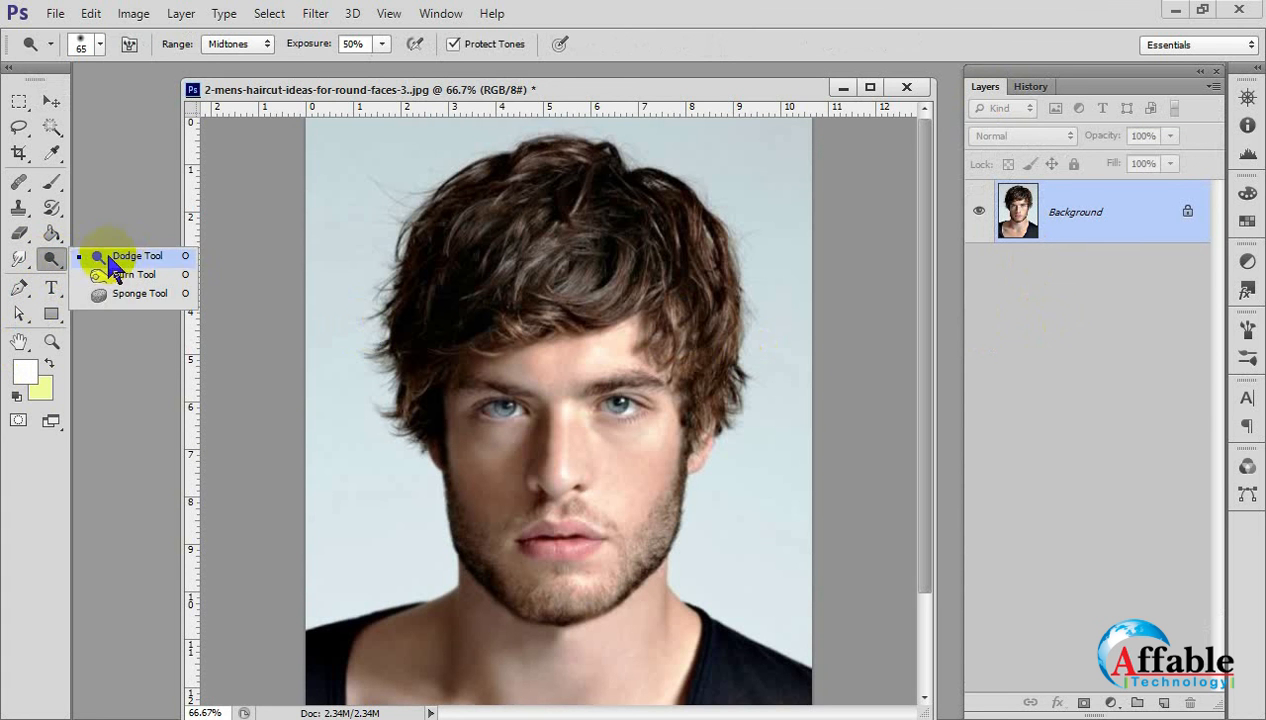
{"action": "left_click", "coordinate": [50, 261]}
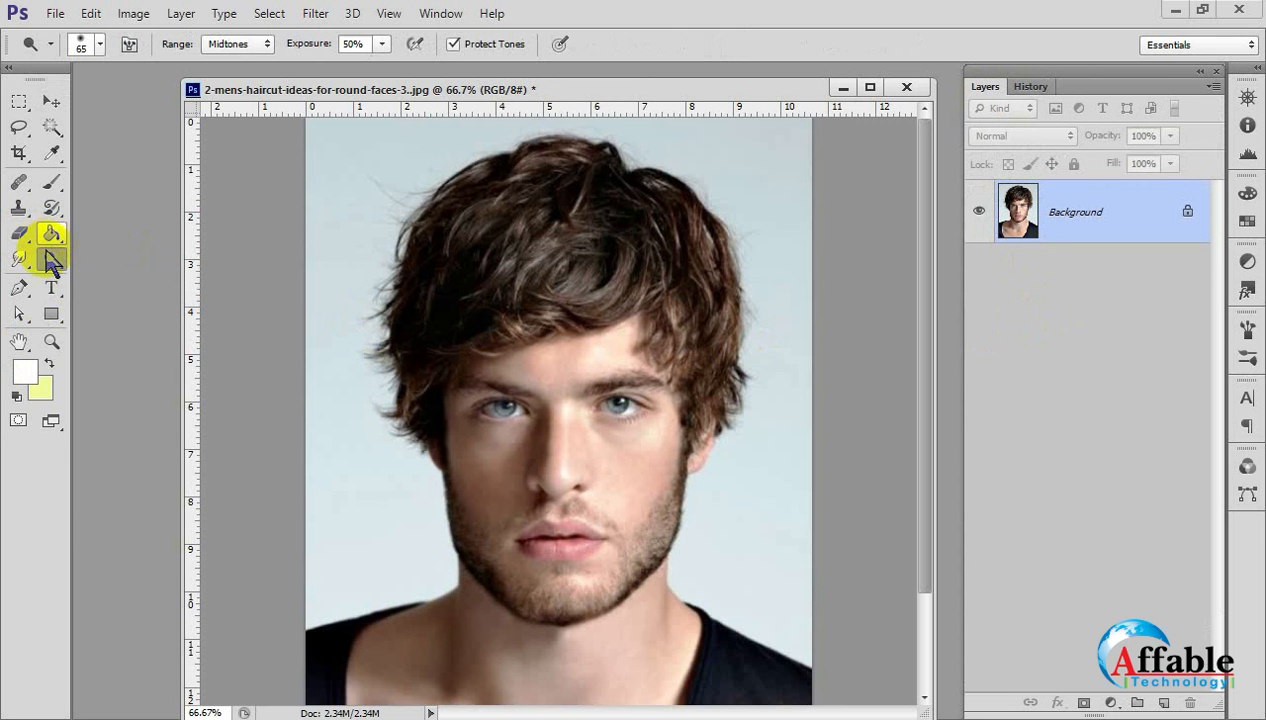
{"action": "left_click", "coordinate": [54, 240]}
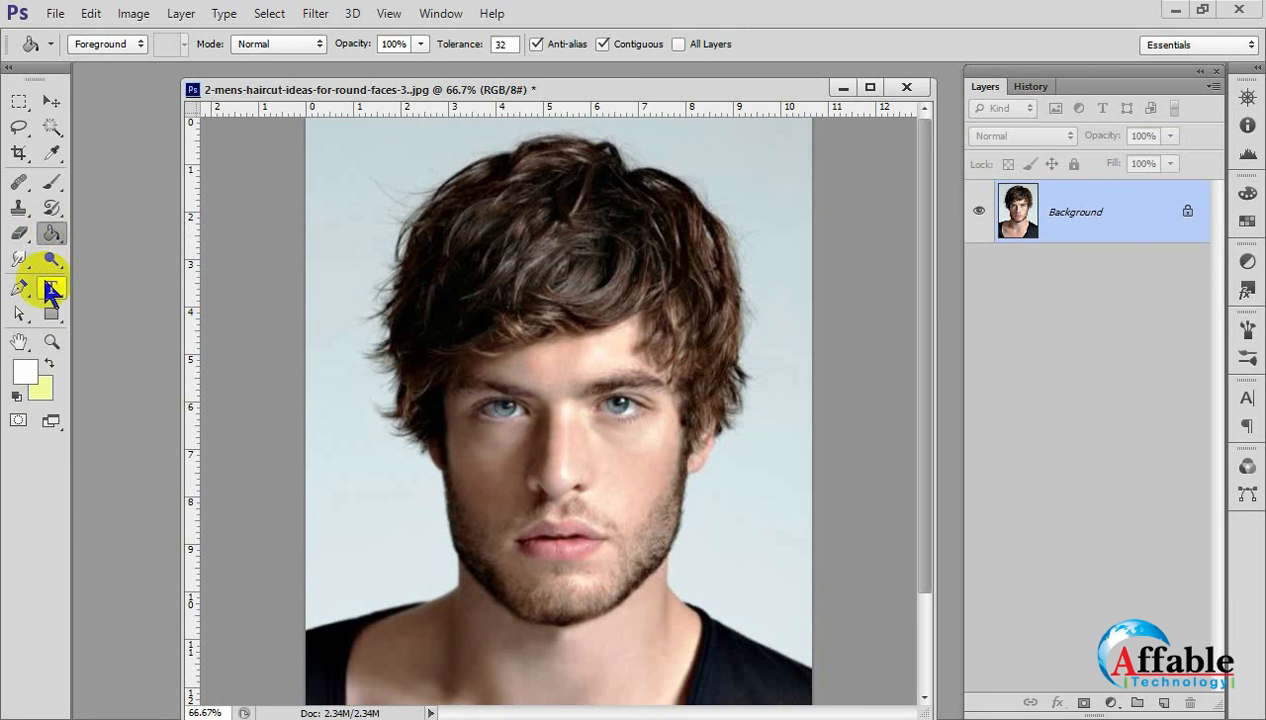
{"action": "left_click", "coordinate": [54, 261]}
{"action": "right_click", "coordinate": [23, 262]}
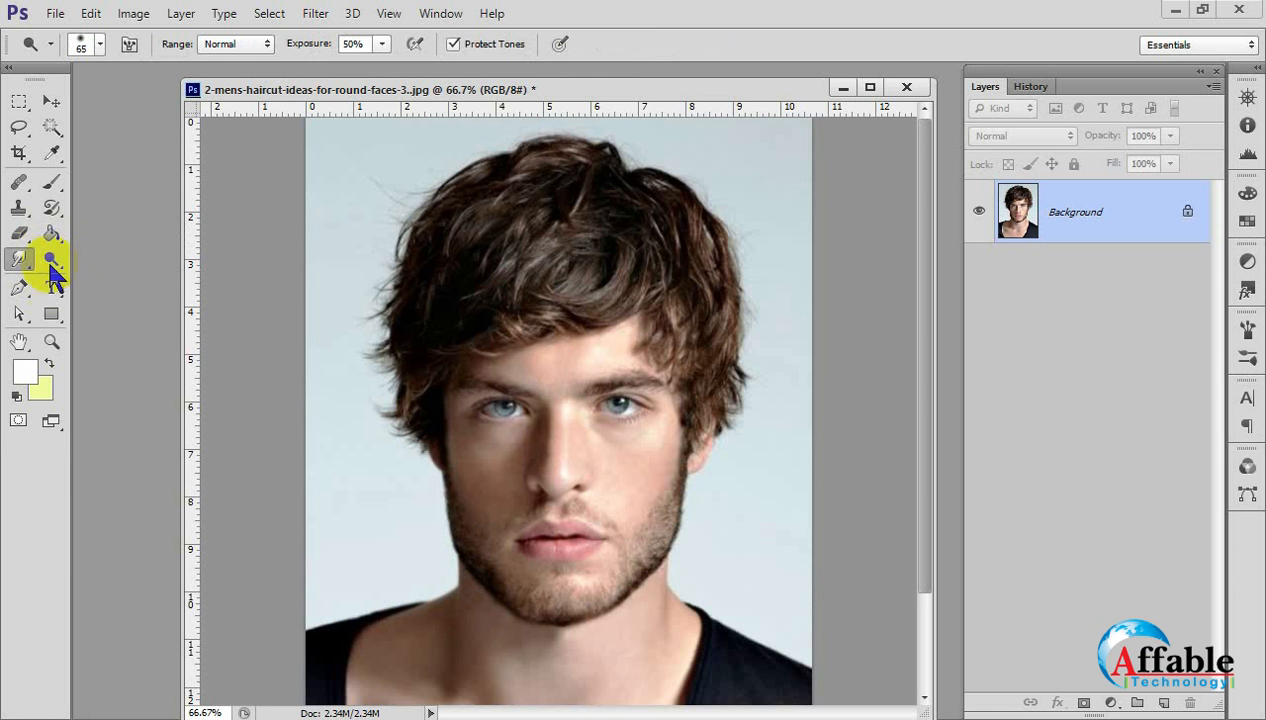
{"action": "left_click", "coordinate": [94, 257]}
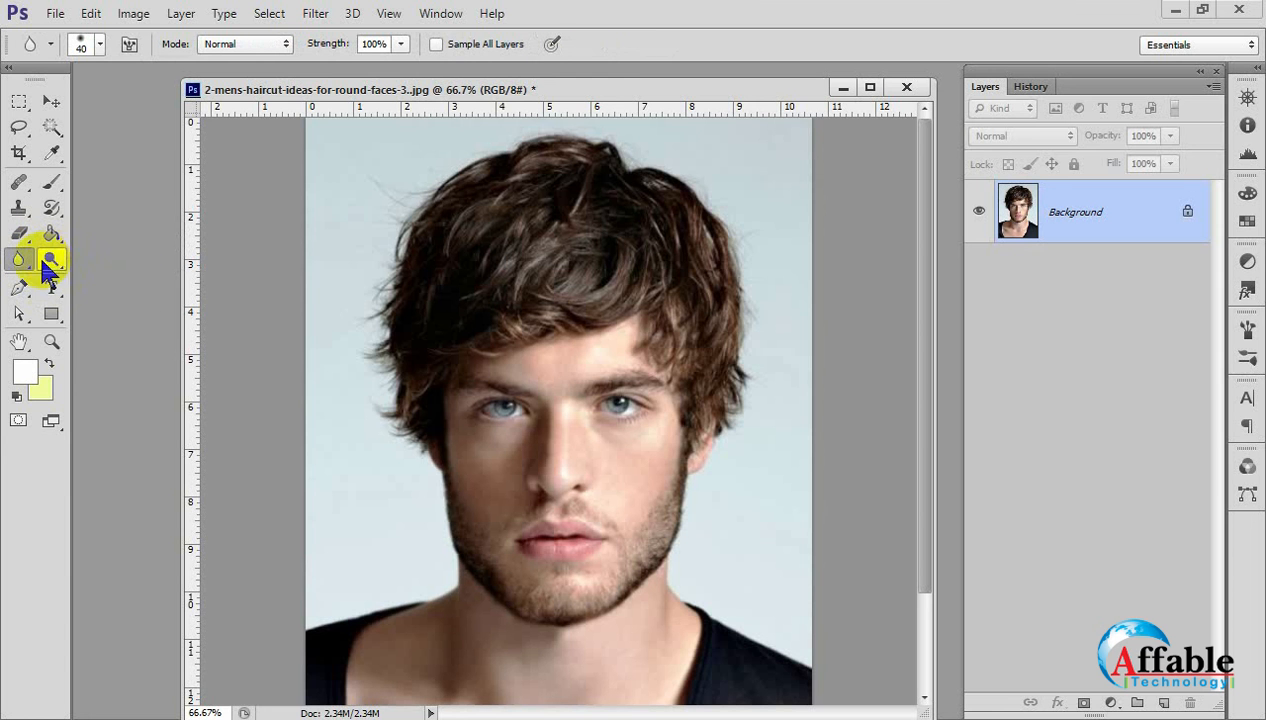
Switch to the Dodge Tool with Midtones range and 50% exposure, and enlarge its brush to 200 px.
{"action": "left_click", "coordinate": [52, 264]}
{"action": "left_click", "coordinate": [105, 258]}
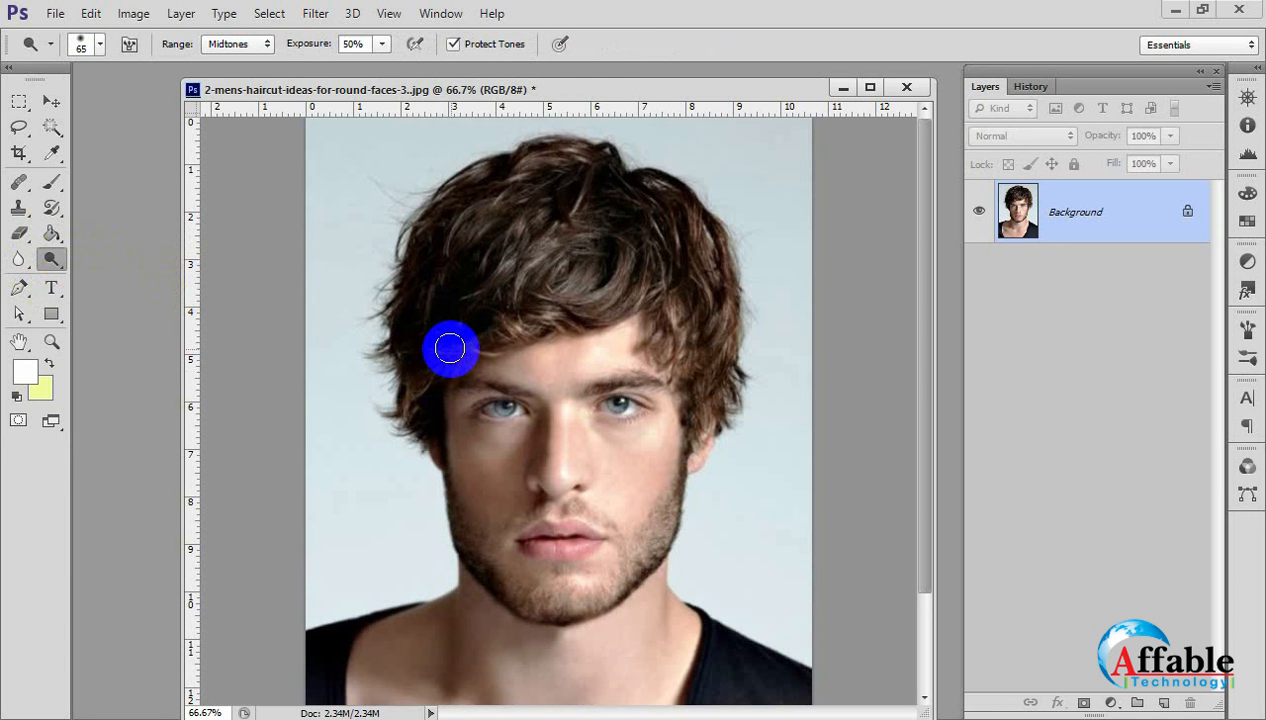
{"action": "key", "text": "bracketright"}
{"action": "key", "text": "bracketright"}
{"action": "key", "text": "bracketright"}
{"action": "key", "text": "bracketright"}
{"action": "key", "text": "bracketright"}
{"action": "key", "text": "bracketright"}
{"action": "key", "text": "bracketright"}
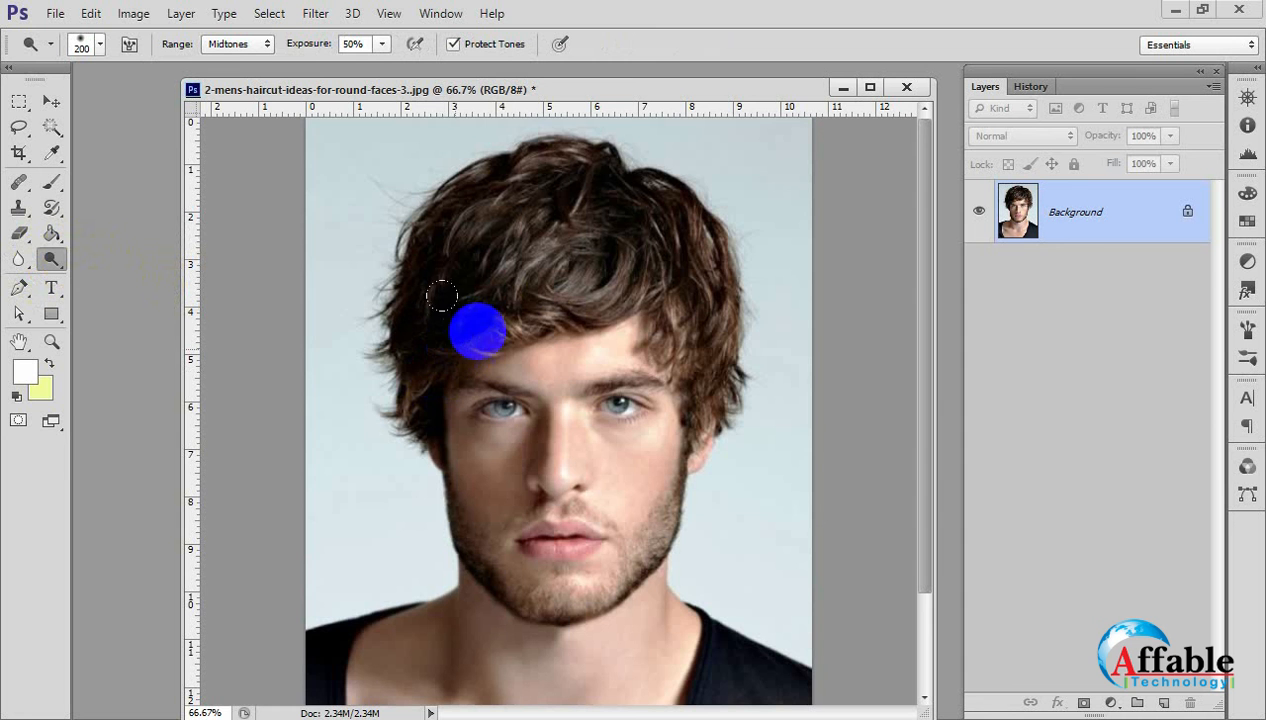
Try to lighten the face with the 200 px Dodge brush, and undo the stroke.
{"action": "mouse_move", "coordinate": [556, 405]}
{"action": "left_mouse_down"}
{"action": "mouse_move", "coordinate": [510, 384]}
{"action": "mouse_move", "coordinate": [533, 513]}
{"action": "mouse_move", "coordinate": [580, 543]}
{"action": "mouse_move", "coordinate": [616, 295]}
{"action": "mouse_move", "coordinate": [596, 437]}
{"action": "mouse_move", "coordinate": [463, 524]}
{"action": "mouse_move", "coordinate": [517, 553]}
{"action": "left_mouse_up"}
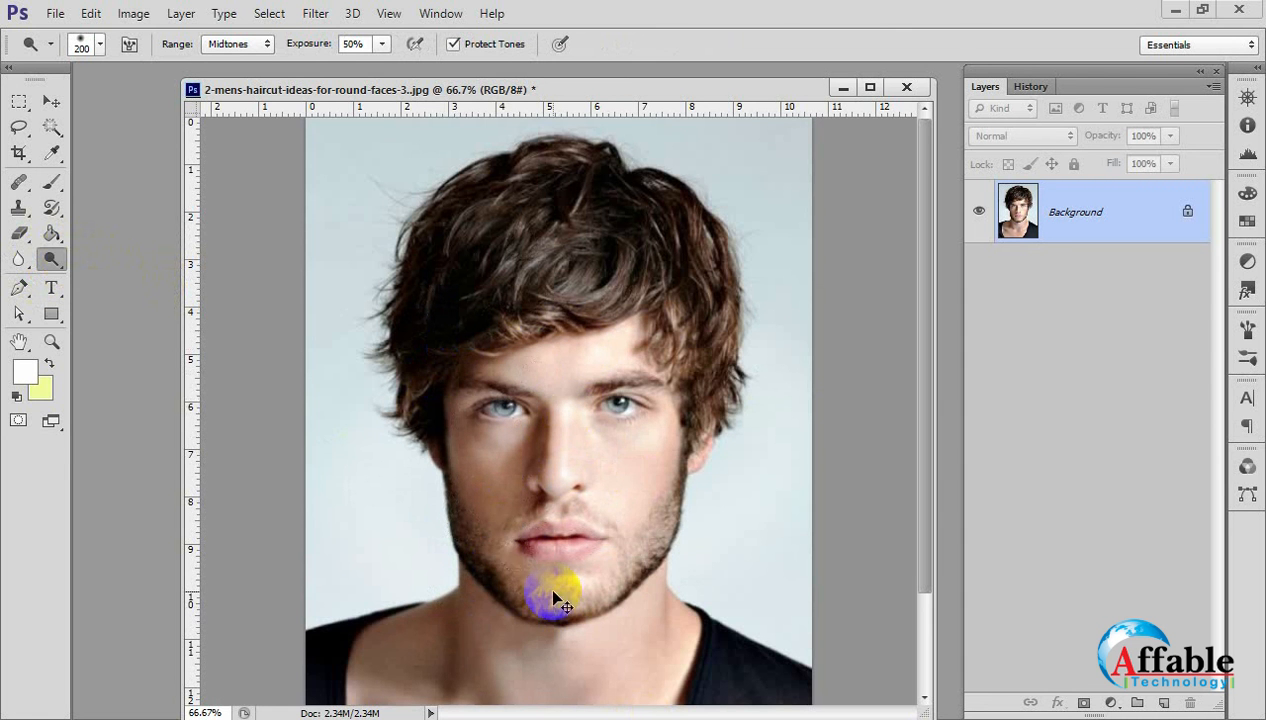
{"action": "key", "text": "ctrl+z"}
Enlarge the Dodge brush to 500 px and lighten the neck and chest at 50% exposure.
{"action": "left_click_drag", "start_coordinate": [549, 612], "coordinate": [535, 497]}
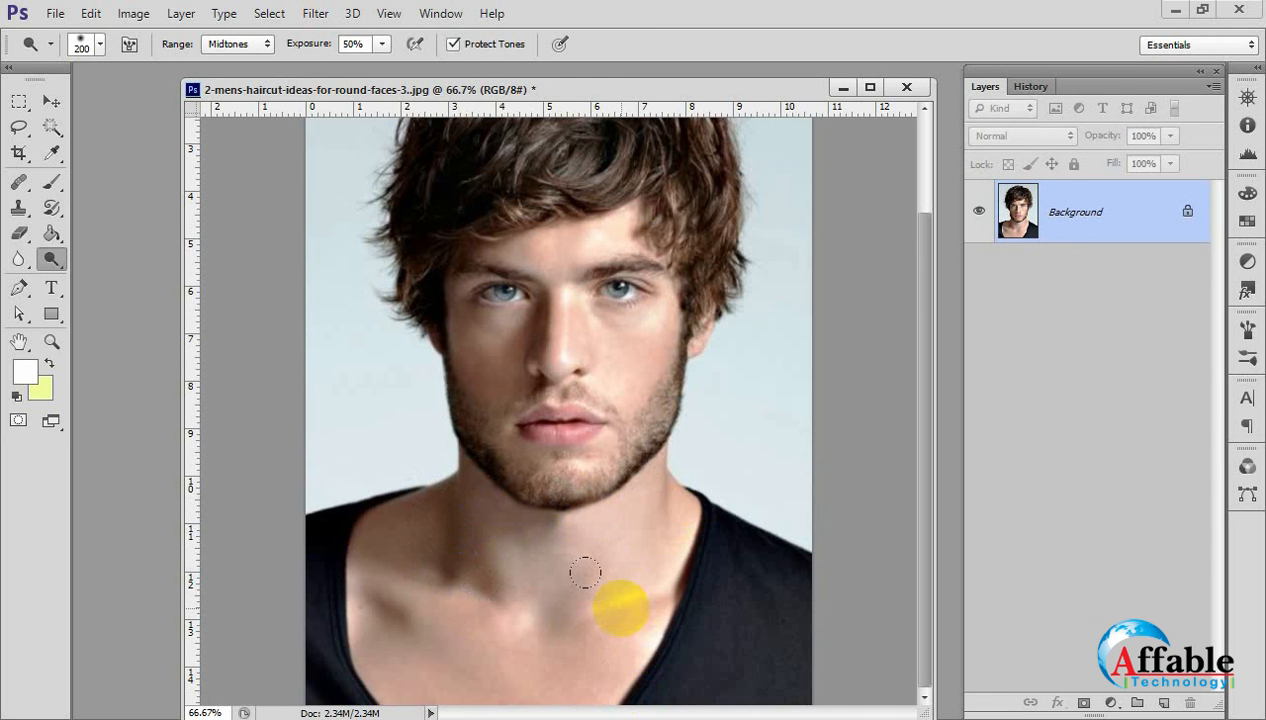
{"action": "mouse_move", "coordinate": [462, 496]}
{"action": "left_mouse_down"}
{"action": "mouse_move", "coordinate": [403, 504]}
{"action": "mouse_move", "coordinate": [447, 574]}
{"action": "left_mouse_up"}
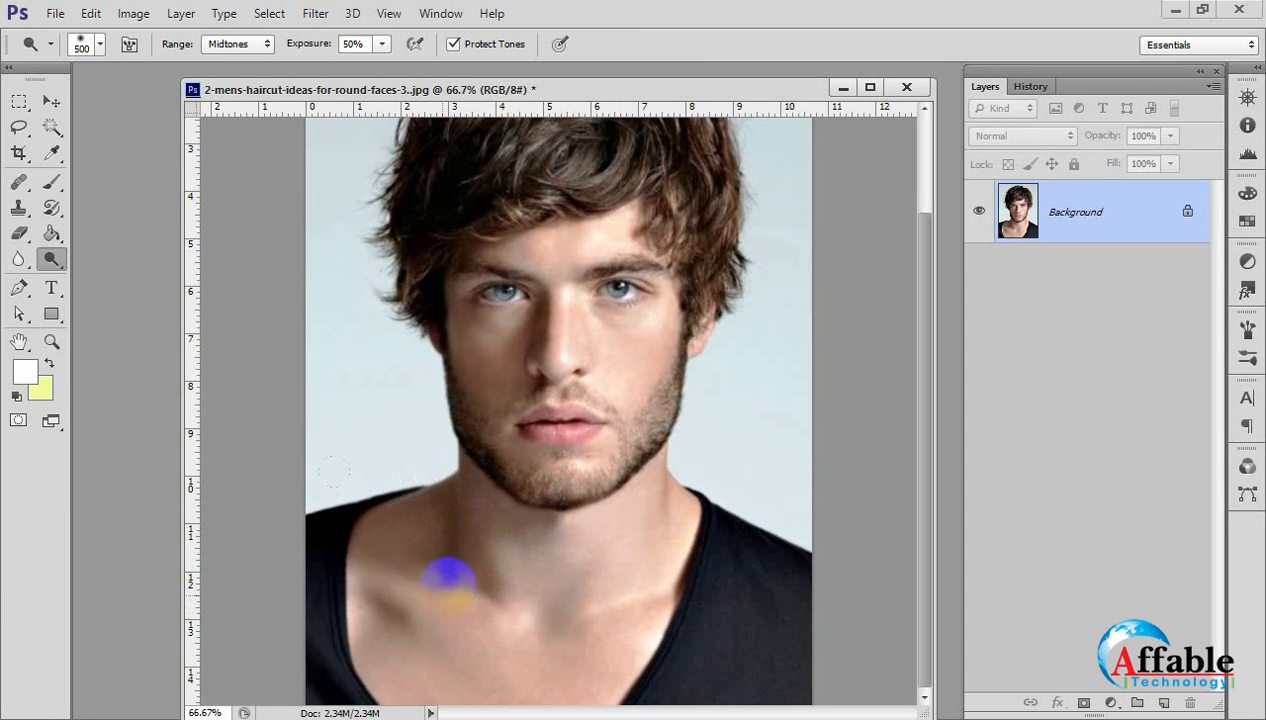
{"action": "key", "text": "bracketright"}
{"action": "left_click", "coordinate": [469, 565]}
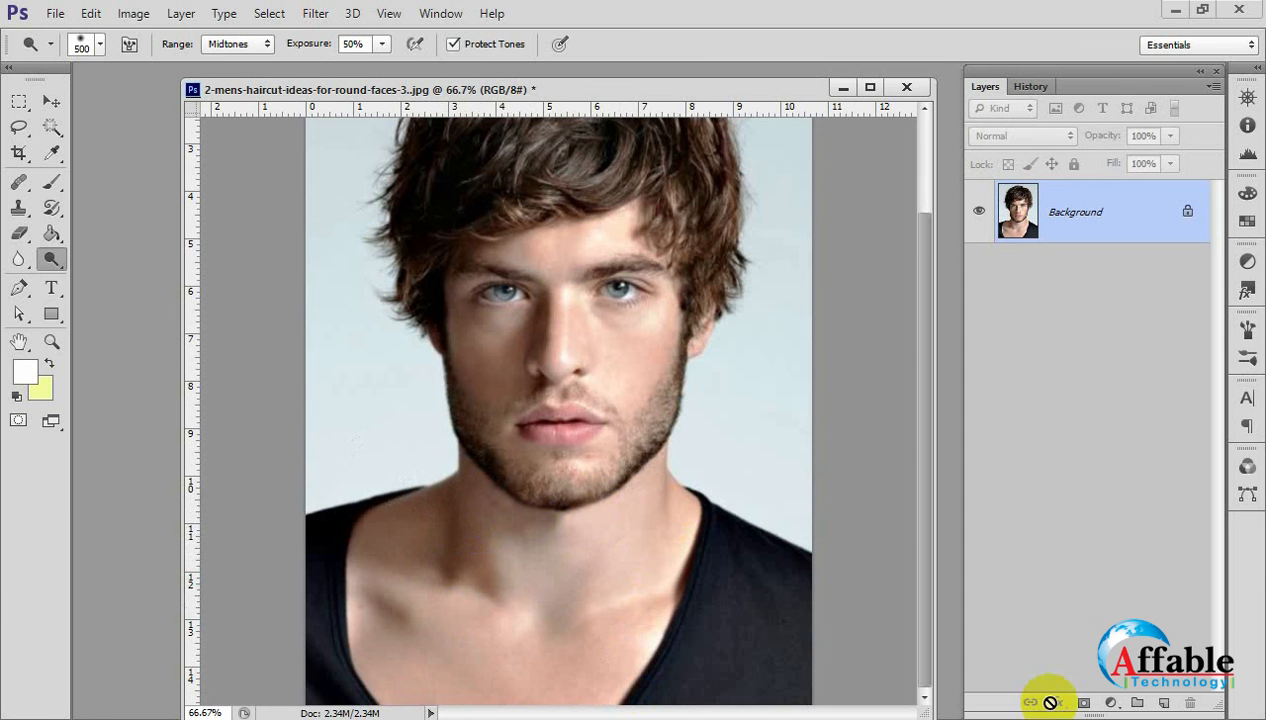
{"action": "mouse_move", "coordinate": [396, 608]}
{"action": "left_mouse_down"}
{"action": "mouse_move", "coordinate": [472, 565]}
{"action": "mouse_move", "coordinate": [438, 551]}
{"action": "mouse_move", "coordinate": [560, 593]}
{"action": "left_mouse_up"}
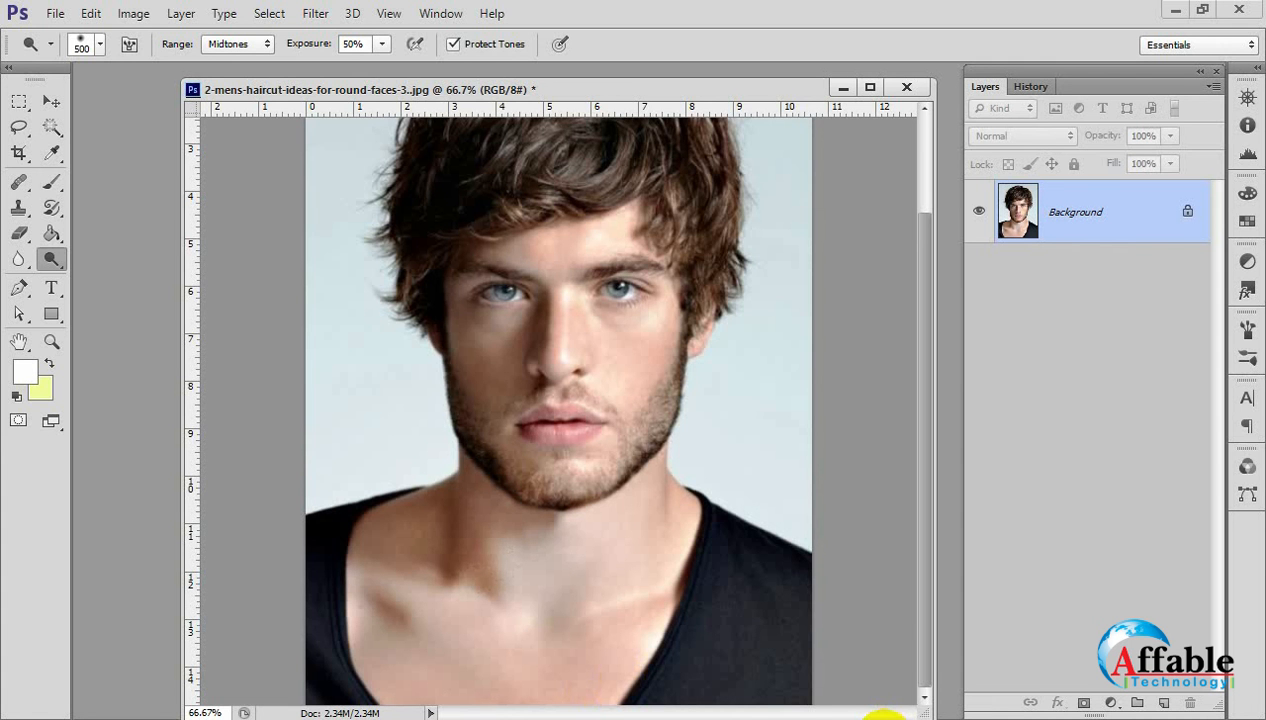
Lighten the face, neck, chest and background further with repeated 500 px Dodge strokes at 50% exposure.
{"action": "mouse_move", "coordinate": [462, 352]}
{"action": "left_mouse_down"}
{"action": "mouse_move", "coordinate": [478, 345]}
{"action": "mouse_move", "coordinate": [455, 374]}
{"action": "left_mouse_up"}
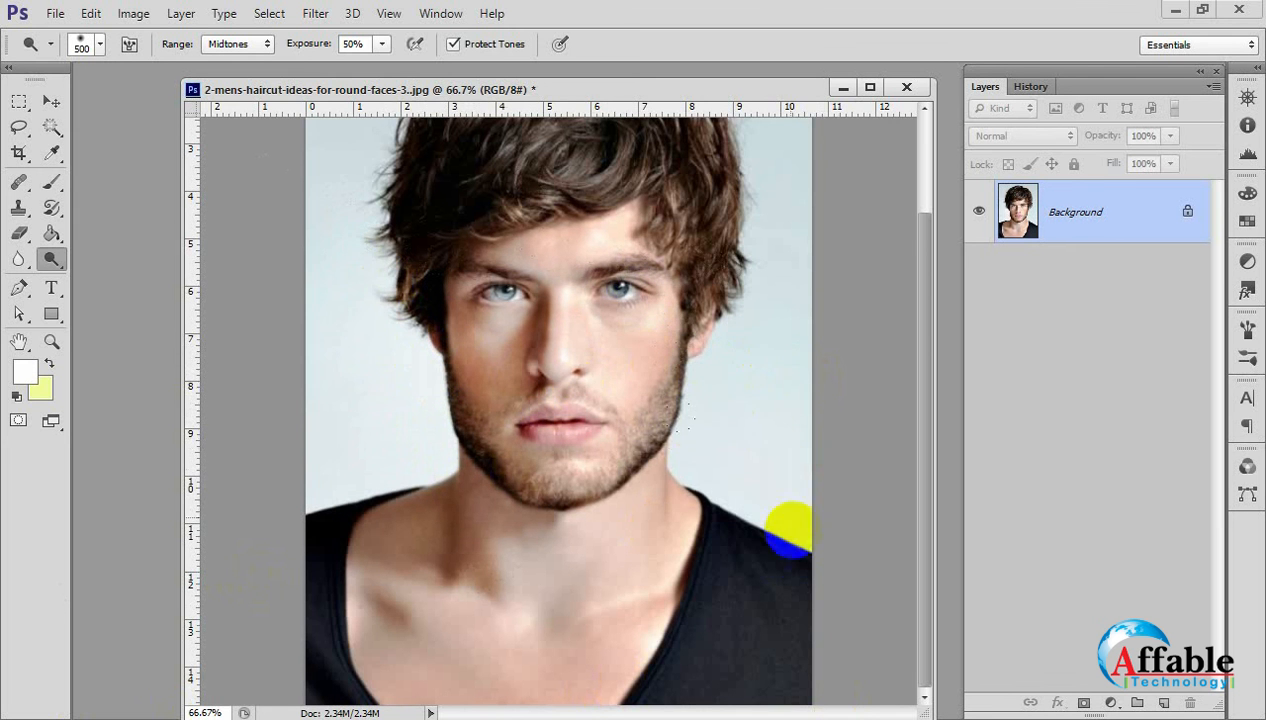
{"action": "mouse_move", "coordinate": [790, 528]}
{"action": "left_mouse_down"}
{"action": "mouse_move", "coordinate": [720, 616]}
{"action": "mouse_move", "coordinate": [319, 556]}
{"action": "mouse_move", "coordinate": [319, 514]}
{"action": "mouse_move", "coordinate": [452, 551]}
{"action": "mouse_move", "coordinate": [633, 565]}
{"action": "mouse_move", "coordinate": [608, 582]}
{"action": "mouse_move", "coordinate": [396, 481]}
{"action": "mouse_move", "coordinate": [853, 513]}
{"action": "left_mouse_up"}
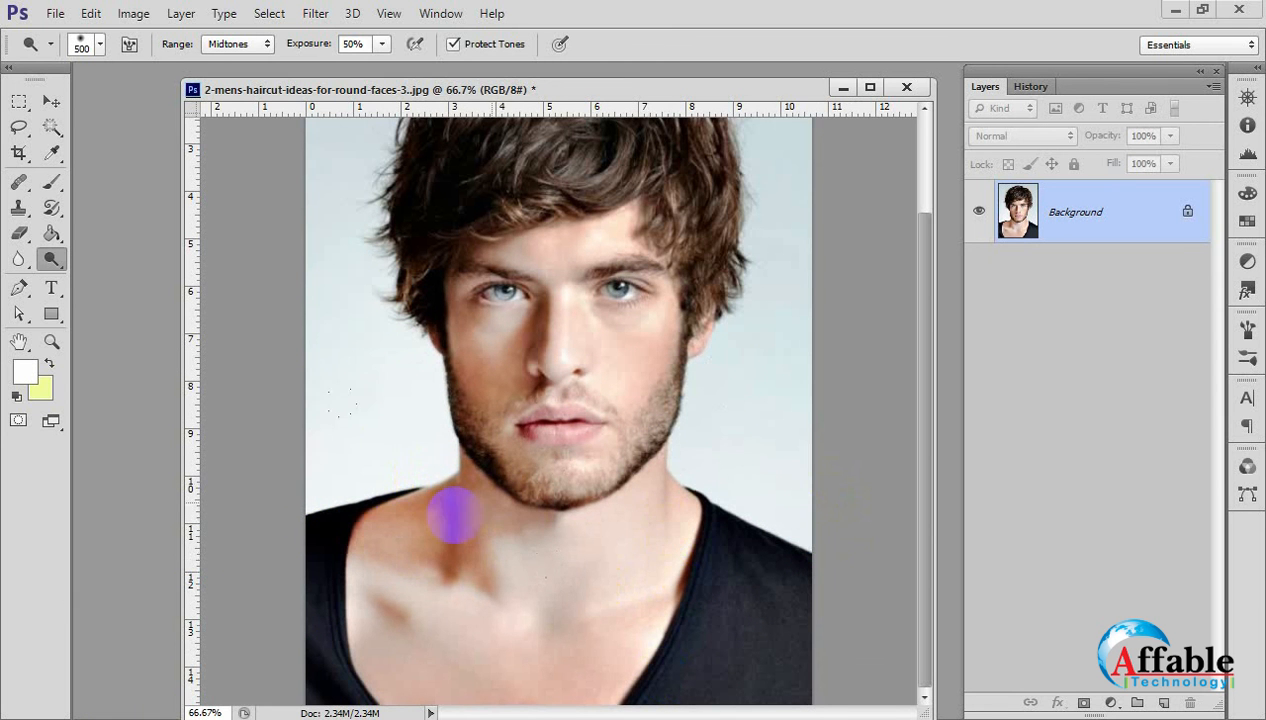
{"action": "mouse_move", "coordinate": [446, 514]}
{"action": "left_mouse_down"}
{"action": "mouse_move", "coordinate": [438, 537]}
{"action": "mouse_move", "coordinate": [695, 568]}
{"action": "mouse_move", "coordinate": [728, 632]}
{"action": "left_mouse_up"}
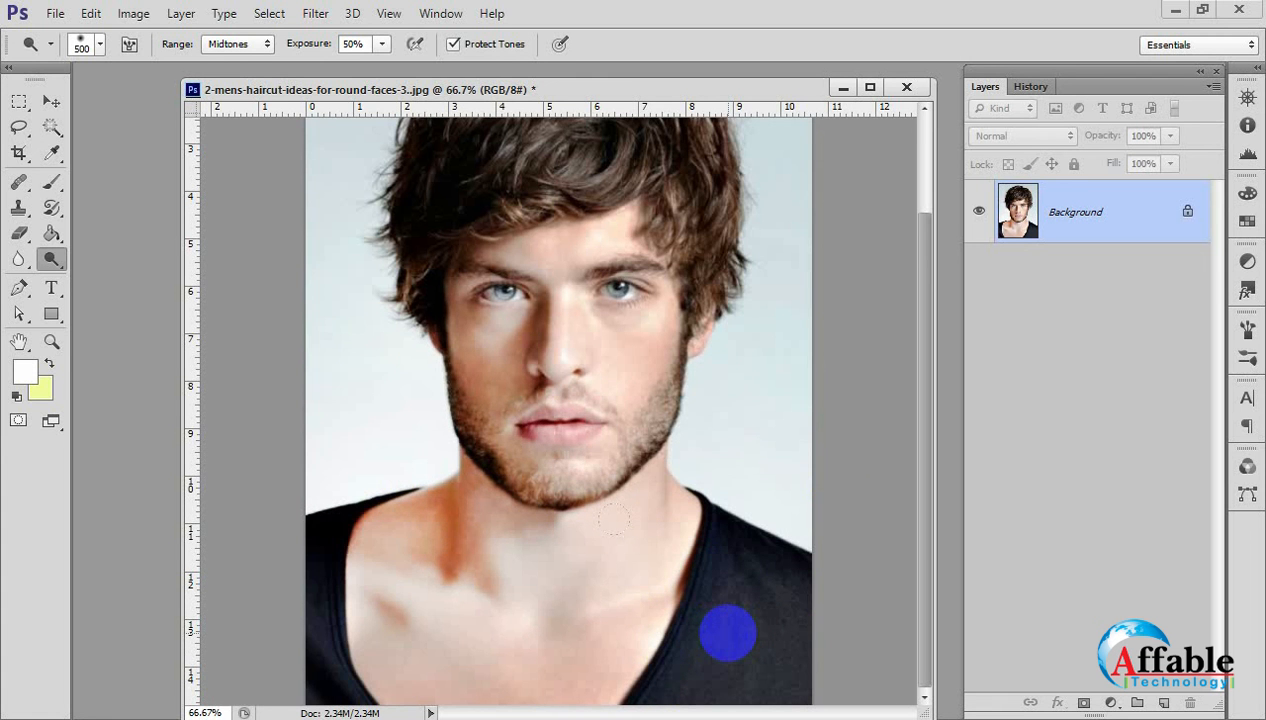
{"action": "mouse_move", "coordinate": [414, 290]}
{"action": "left_mouse_down"}
{"action": "mouse_move", "coordinate": [399, 298]}
{"action": "mouse_move", "coordinate": [386, 408]}
{"action": "mouse_move", "coordinate": [440, 324]}
{"action": "mouse_move", "coordinate": [433, 293]}
{"action": "mouse_move", "coordinate": [408, 434]}
{"action": "mouse_move", "coordinate": [305, 486]}
{"action": "mouse_move", "coordinate": [608, 523]}
{"action": "mouse_move", "coordinate": [579, 628]}
{"action": "left_mouse_up"}
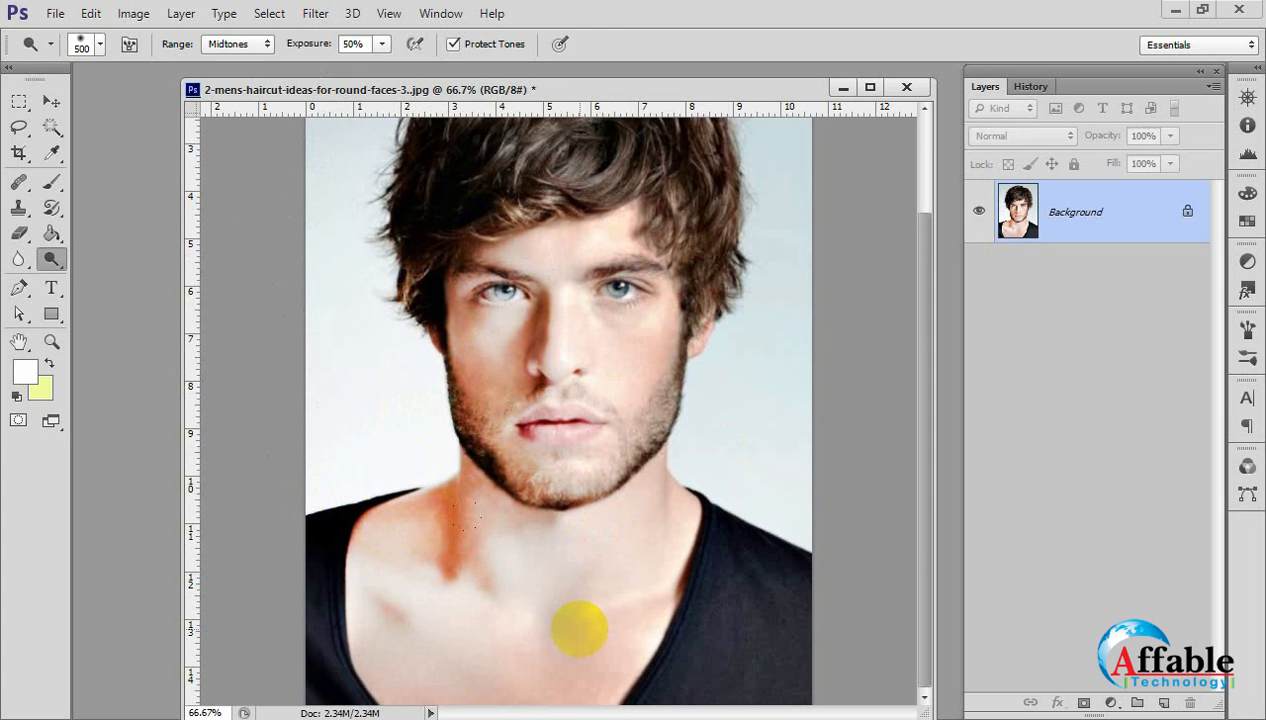
{"action": "mouse_move", "coordinate": [579, 628]}
{"action": "left_mouse_down"}
{"action": "mouse_move", "coordinate": [452, 599]}
{"action": "mouse_move", "coordinate": [430, 475]}
{"action": "mouse_move", "coordinate": [465, 470]}
{"action": "left_mouse_up"}
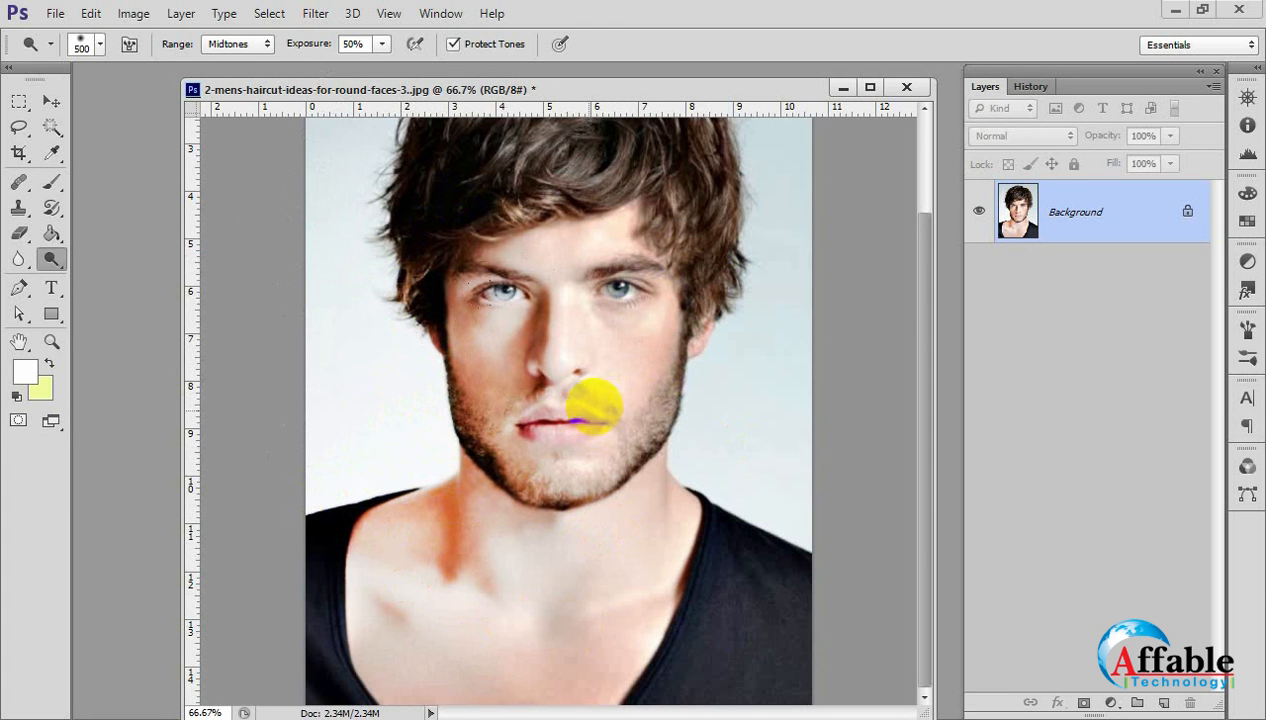
Set the Dodge Tool's exposure to 100% and lighten the portrait's skin and background.
{"action": "right_click", "coordinate": [51, 260]}
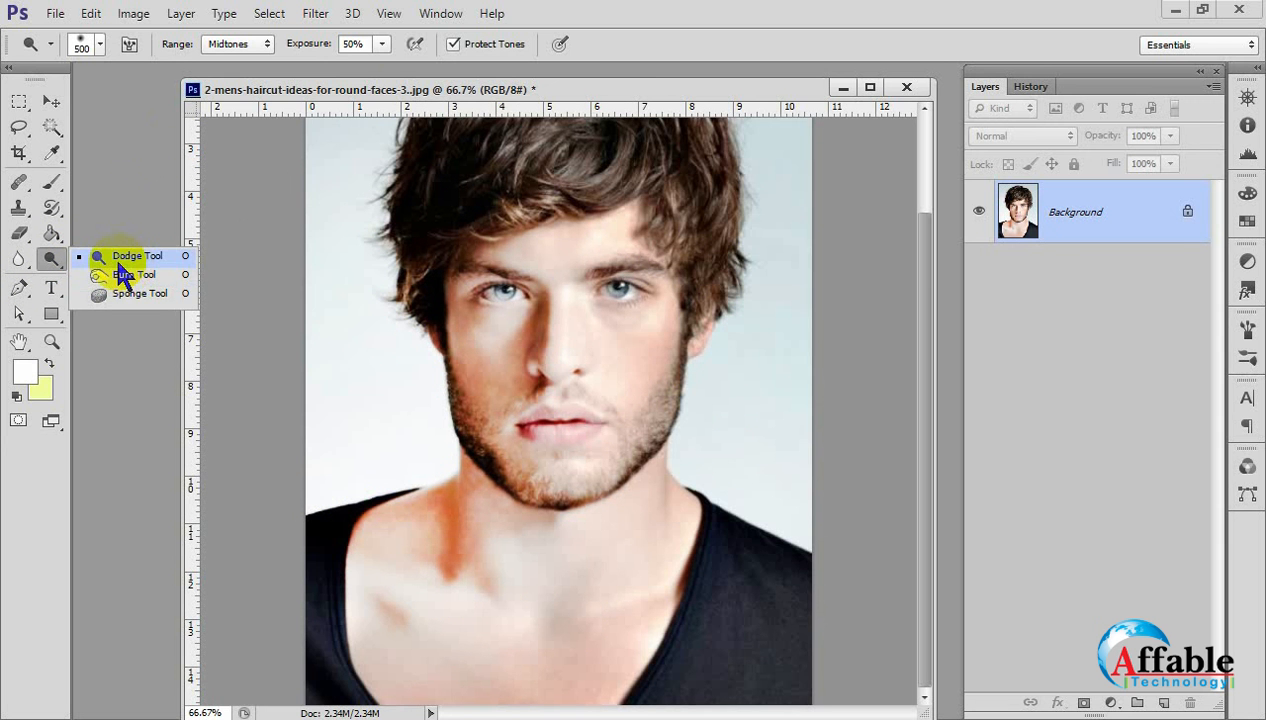
{"action": "left_click", "coordinate": [122, 258]}
{"action": "left_click", "coordinate": [381, 44]}
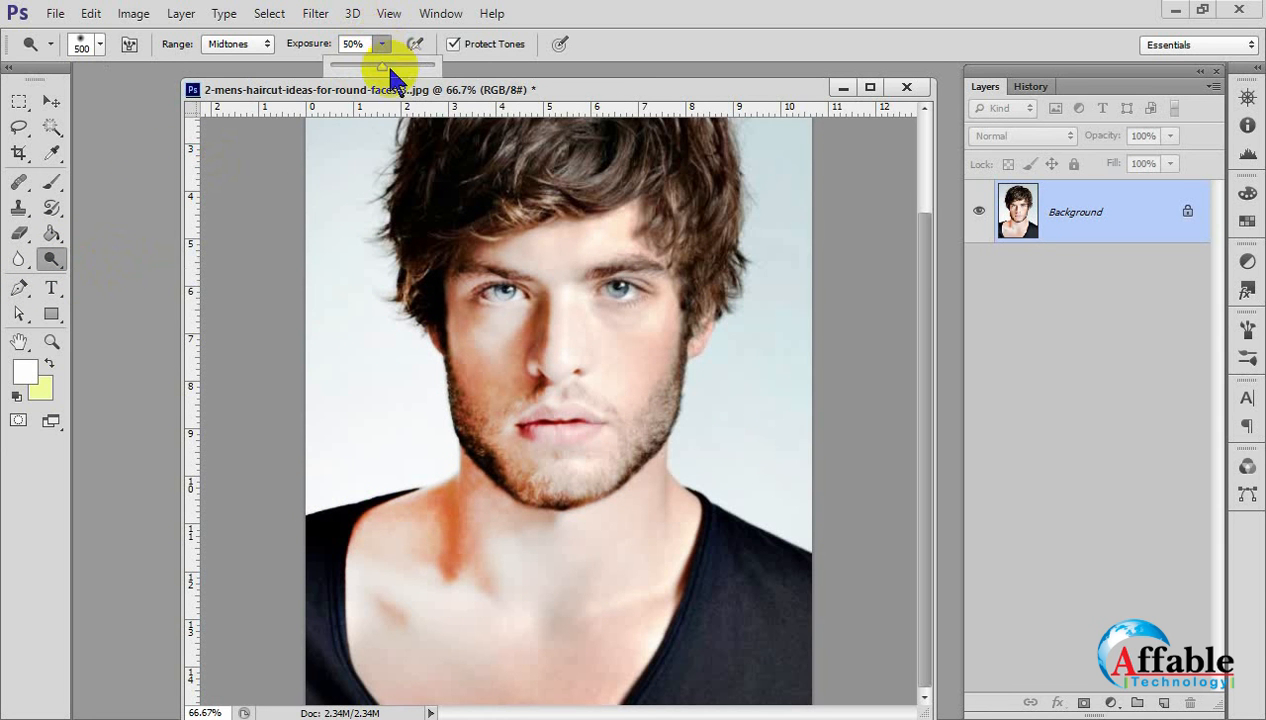
{"action": "left_click_drag", "start_coordinate": [389, 70], "coordinate": [523, 90]}
{"action": "mouse_move", "coordinate": [523, 254]}
{"action": "left_mouse_down"}
{"action": "mouse_move", "coordinate": [488, 372]}
{"action": "mouse_move", "coordinate": [542, 284]}
{"action": "mouse_move", "coordinate": [545, 446]}
{"action": "mouse_move", "coordinate": [550, 340]}
{"action": "mouse_move", "coordinate": [605, 496]}
{"action": "mouse_move", "coordinate": [444, 607]}
{"action": "left_mouse_up"}
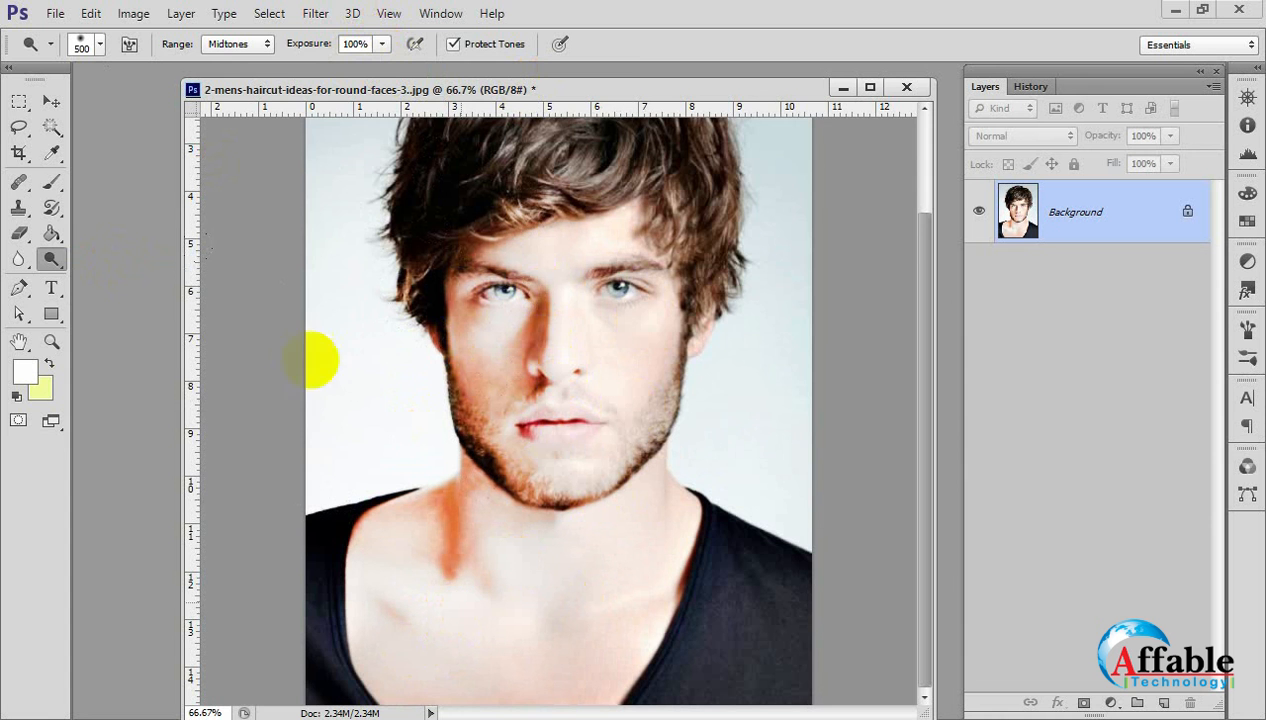
Set the Dodge Tool's exposure to 13% and lighten the portrait with it.
{"action": "left_click", "coordinate": [381, 44]}
{"action": "left_click_drag", "start_coordinate": [382, 66], "coordinate": [265, 80]}
{"action": "left_click", "coordinate": [444, 240]}
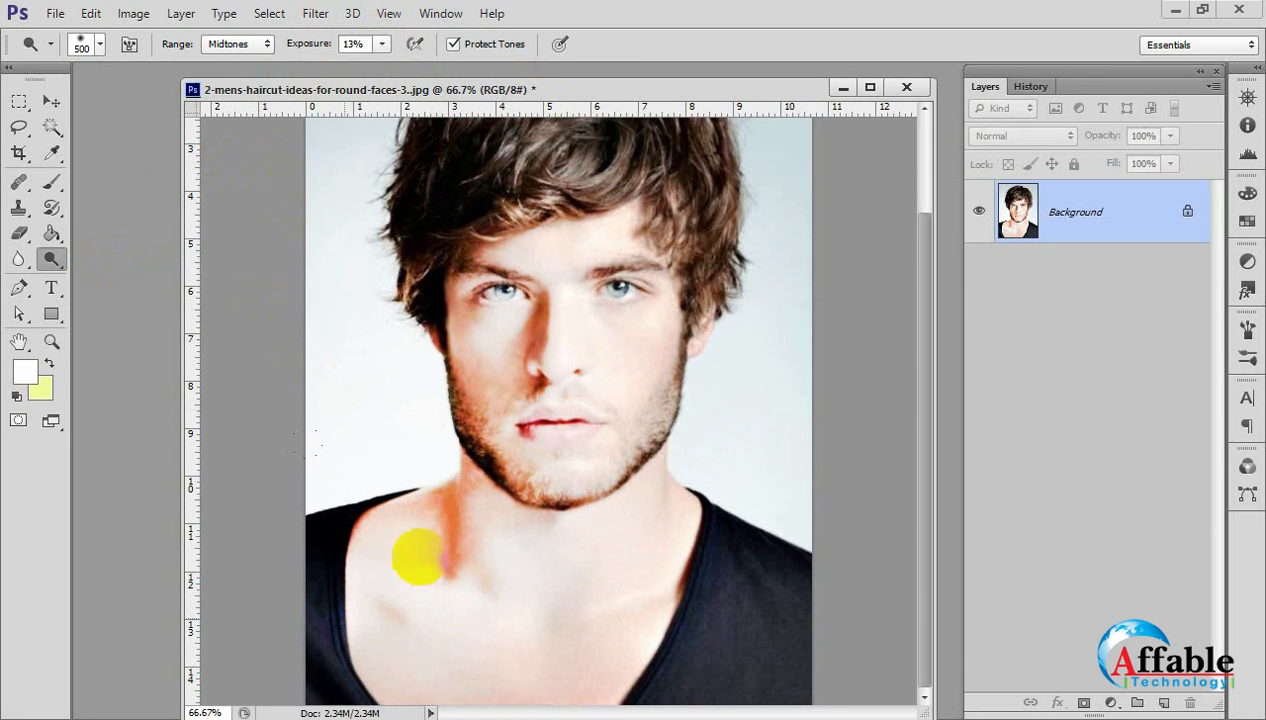
Revert the portrait to its opening snapshot in the History and switch to the Move Tool.
{"action": "left_click", "coordinate": [1031, 86]}
{"action": "left_click", "coordinate": [1045, 113]}
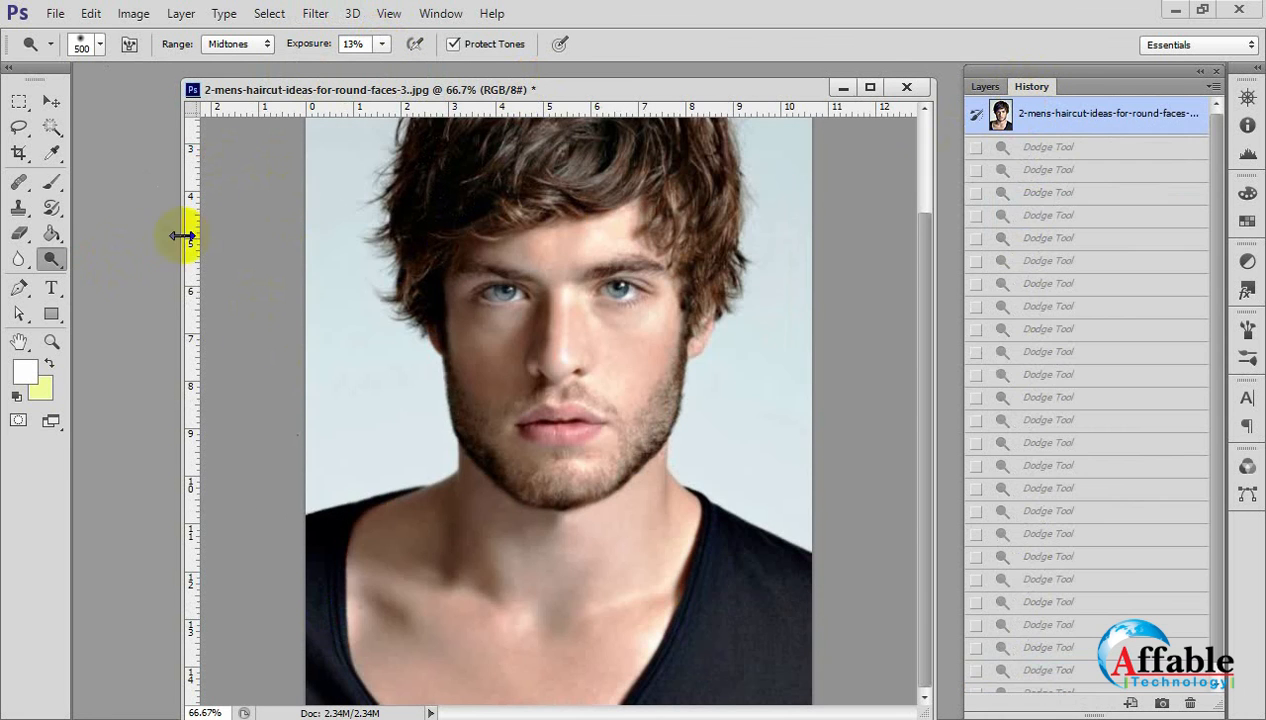
{"action": "left_click", "coordinate": [51, 101]}
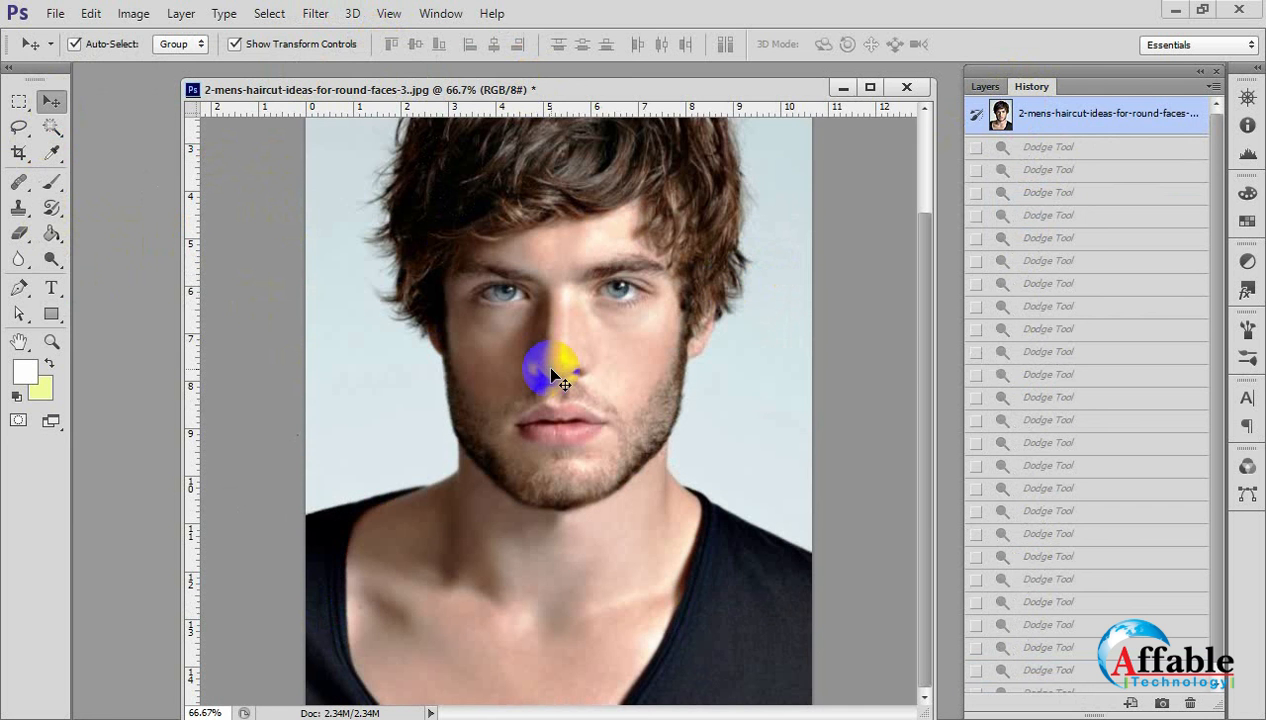
Return to the Dodge Tool, enlarge its brush to 800 px and lighten the neck area at 13% exposure.
{"action": "left_click", "coordinate": [51, 208]}
{"action": "left_click", "coordinate": [20, 259]}
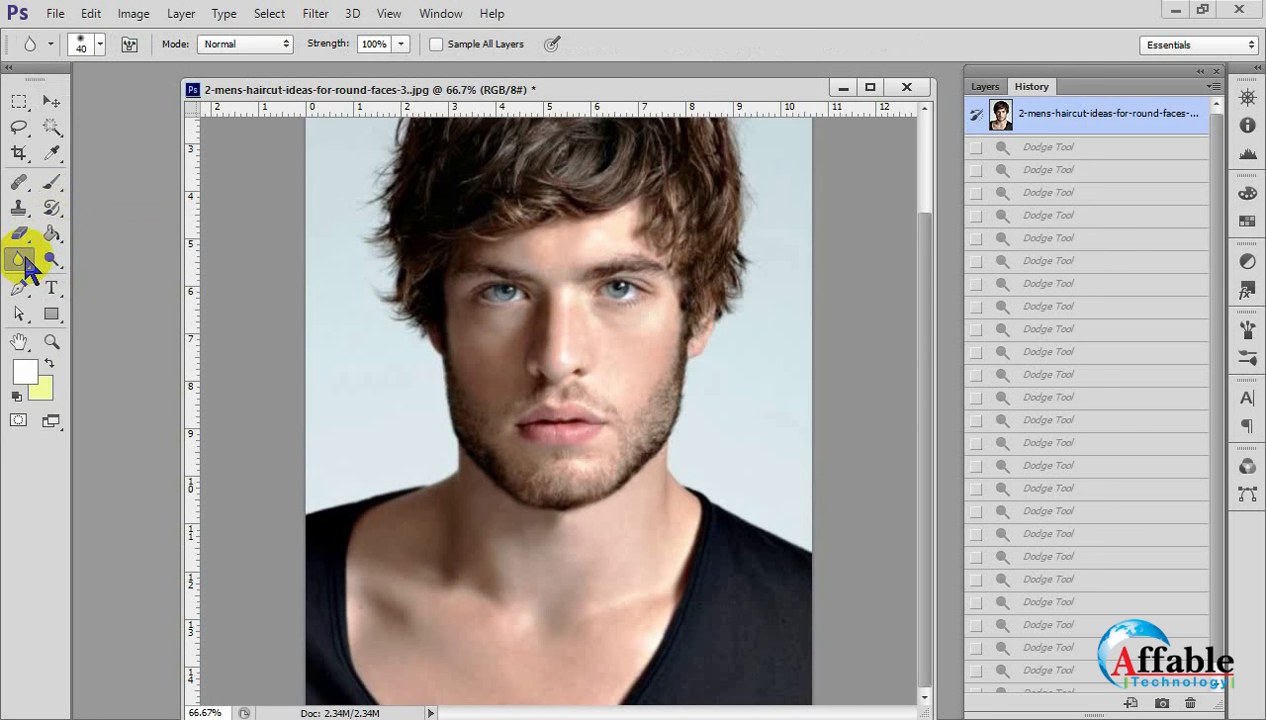
{"action": "left_click", "coordinate": [51, 259]}
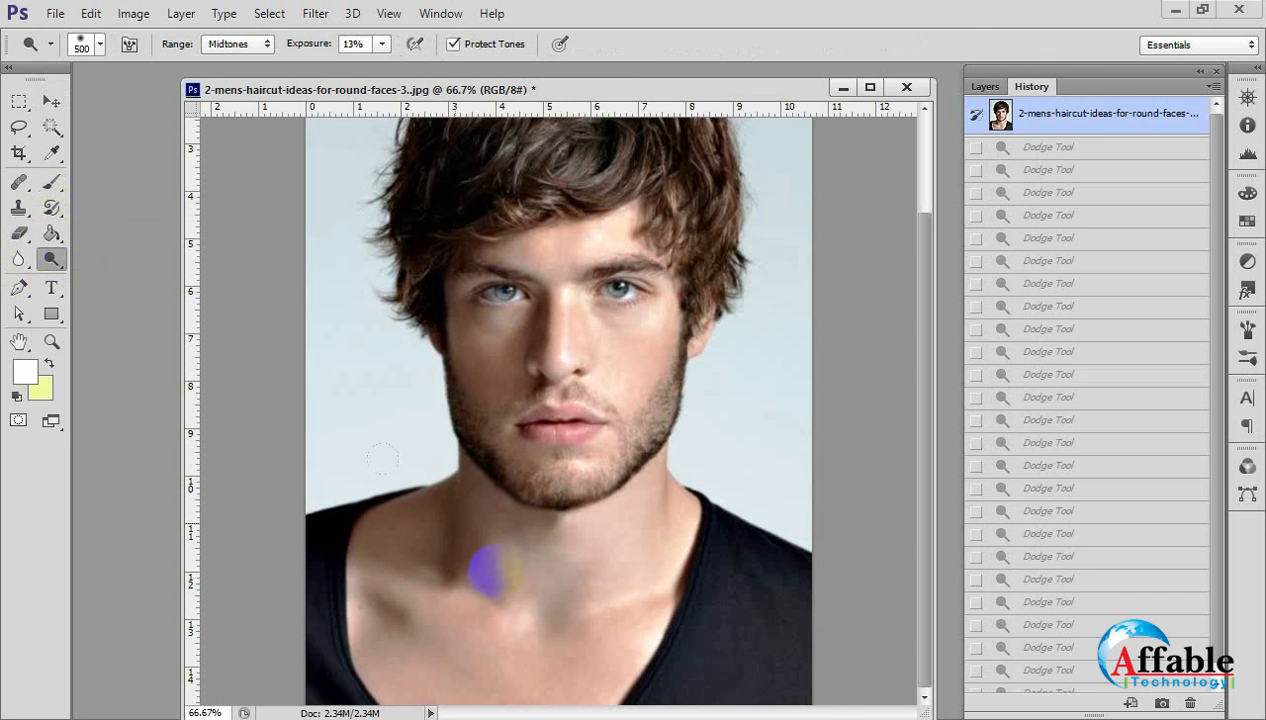
{"action": "key", "text": "bracketright"}
{"action": "key", "text": "bracketright"}
{"action": "key", "text": "bracketright"}
{"action": "mouse_move", "coordinate": [425, 527]}
{"action": "left_mouse_down"}
{"action": "mouse_move", "coordinate": [430, 452]}
{"action": "mouse_move", "coordinate": [328, 511]}
{"action": "mouse_move", "coordinate": [367, 489]}
{"action": "mouse_move", "coordinate": [395, 492]}
{"action": "left_mouse_up"}
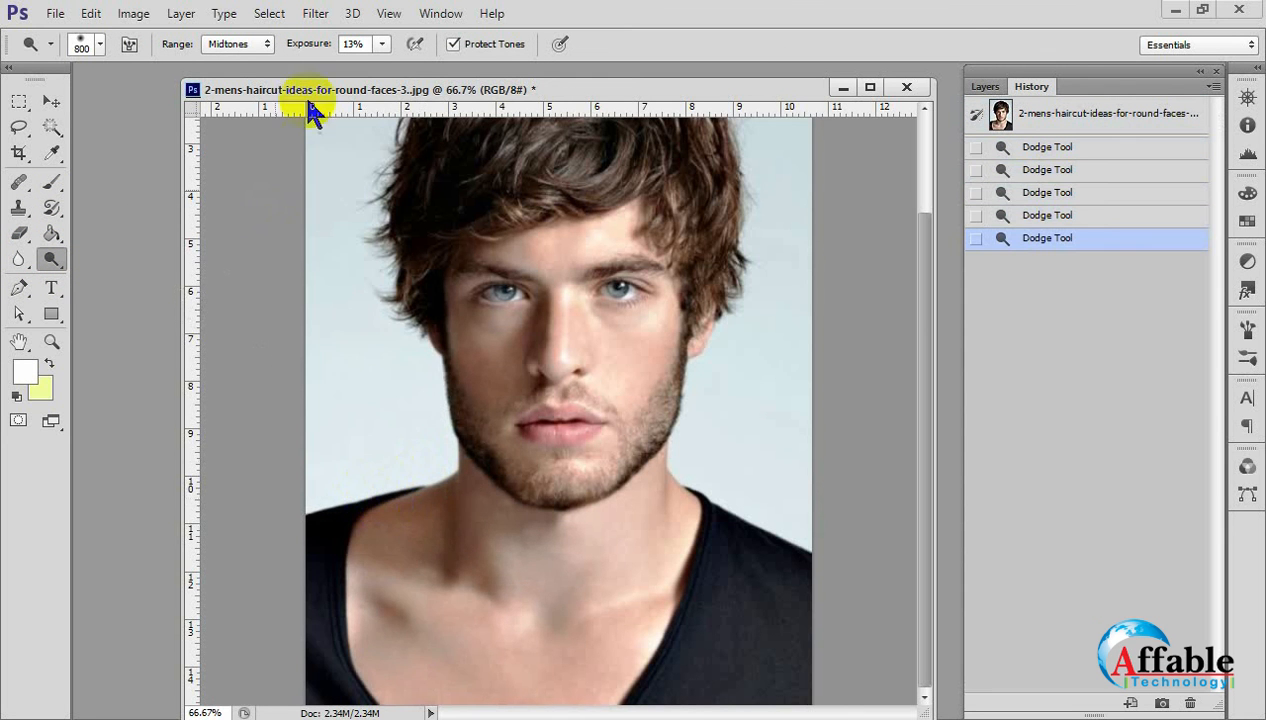
Lighten the skin and background with 800 px Dodge strokes at 100% exposure, and undo the last stroke.
{"action": "left_click", "coordinate": [382, 44]}
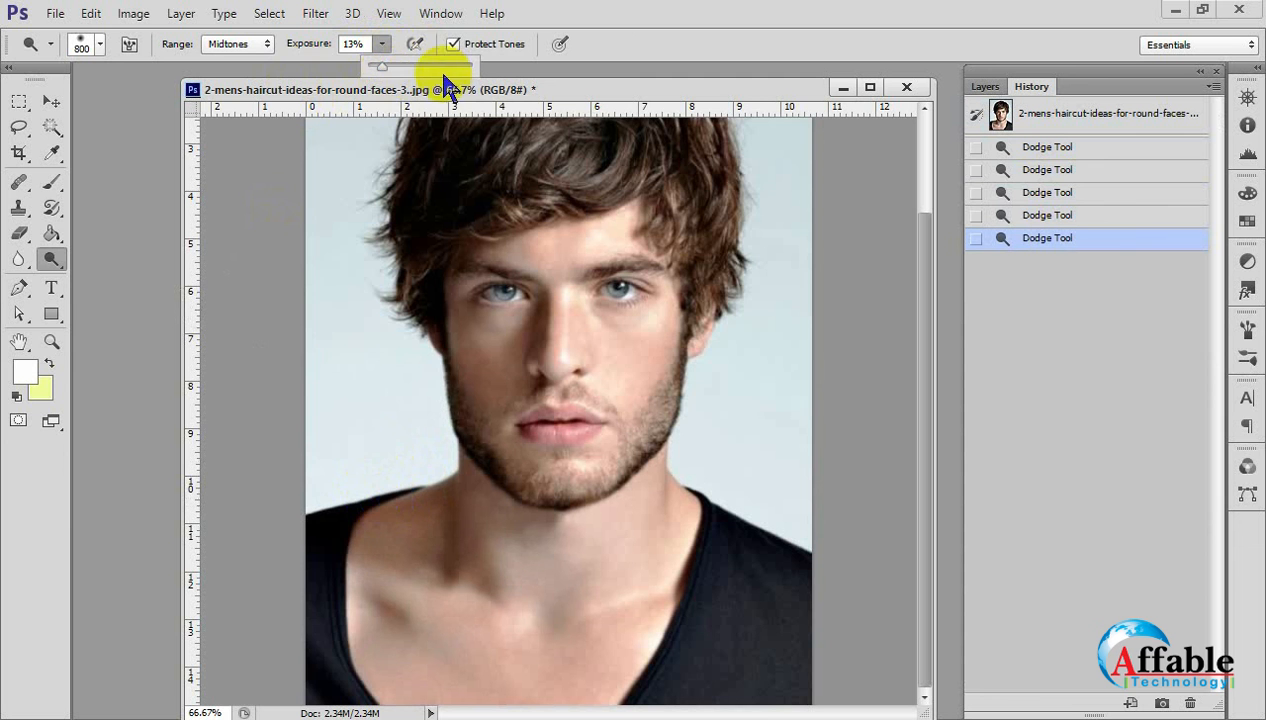
{"action": "left_click_drag", "start_coordinate": [383, 66], "coordinate": [517, 79]}
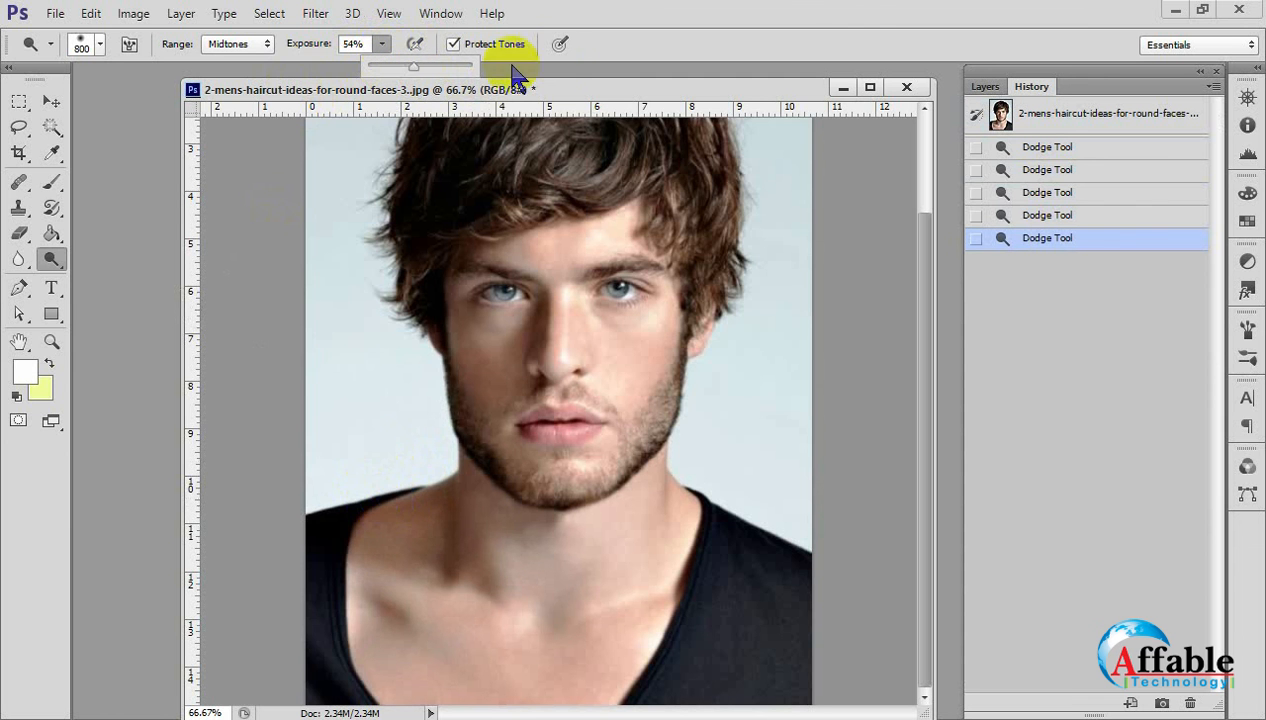
{"action": "left_click_drag", "start_coordinate": [350, 455], "coordinate": [352, 476]}
{"action": "left_click", "coordinate": [353, 467]}
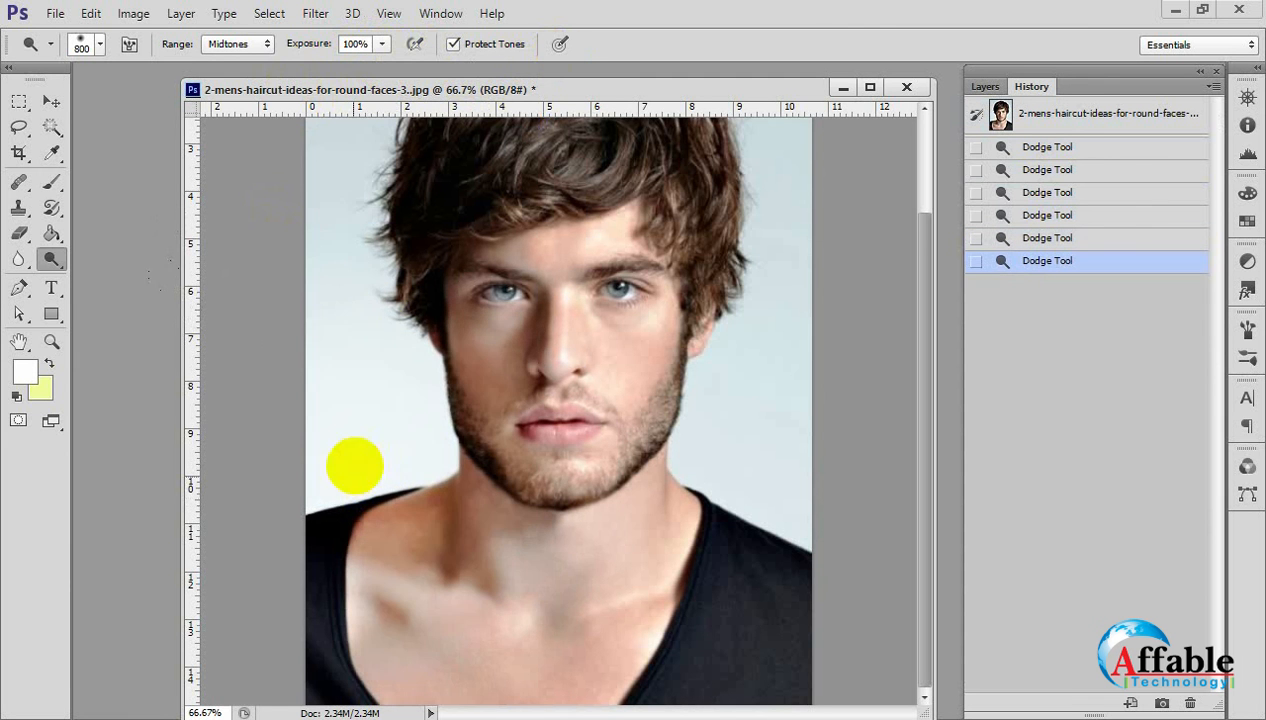
{"action": "left_click", "coordinate": [345, 392]}
{"action": "left_click", "coordinate": [344, 298]}
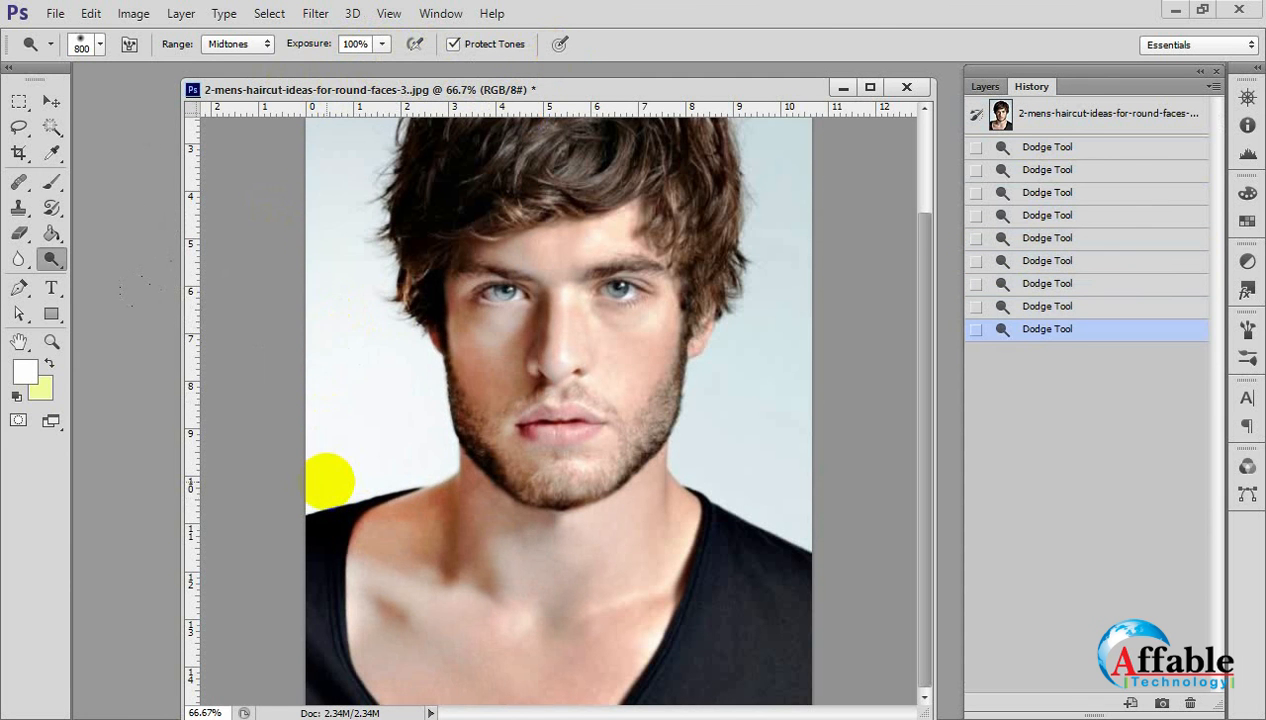
{"action": "left_click", "coordinate": [440, 545]}
{"action": "left_click", "coordinate": [722, 582]}
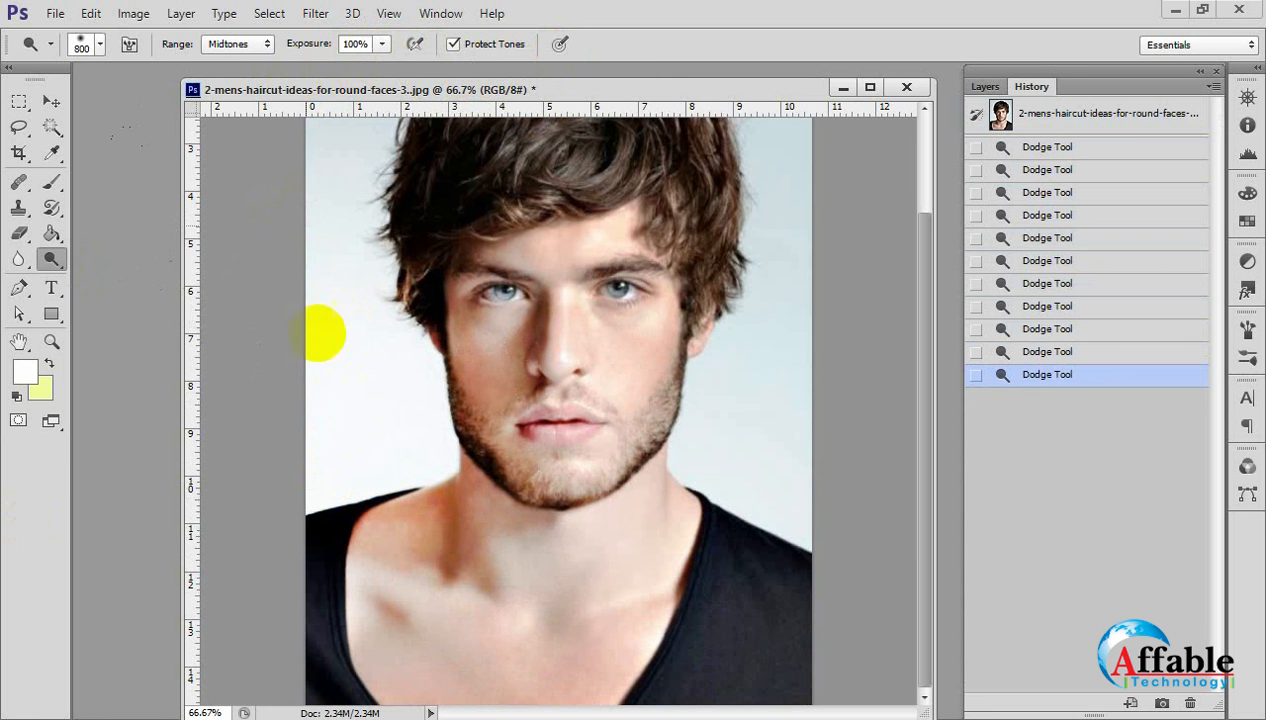
{"action": "key", "text": "ctrl+z"}
Switch to the Move Tool and revert the whole portrait to its opening snapshot in the History.
{"action": "left_click", "coordinate": [51, 103]}
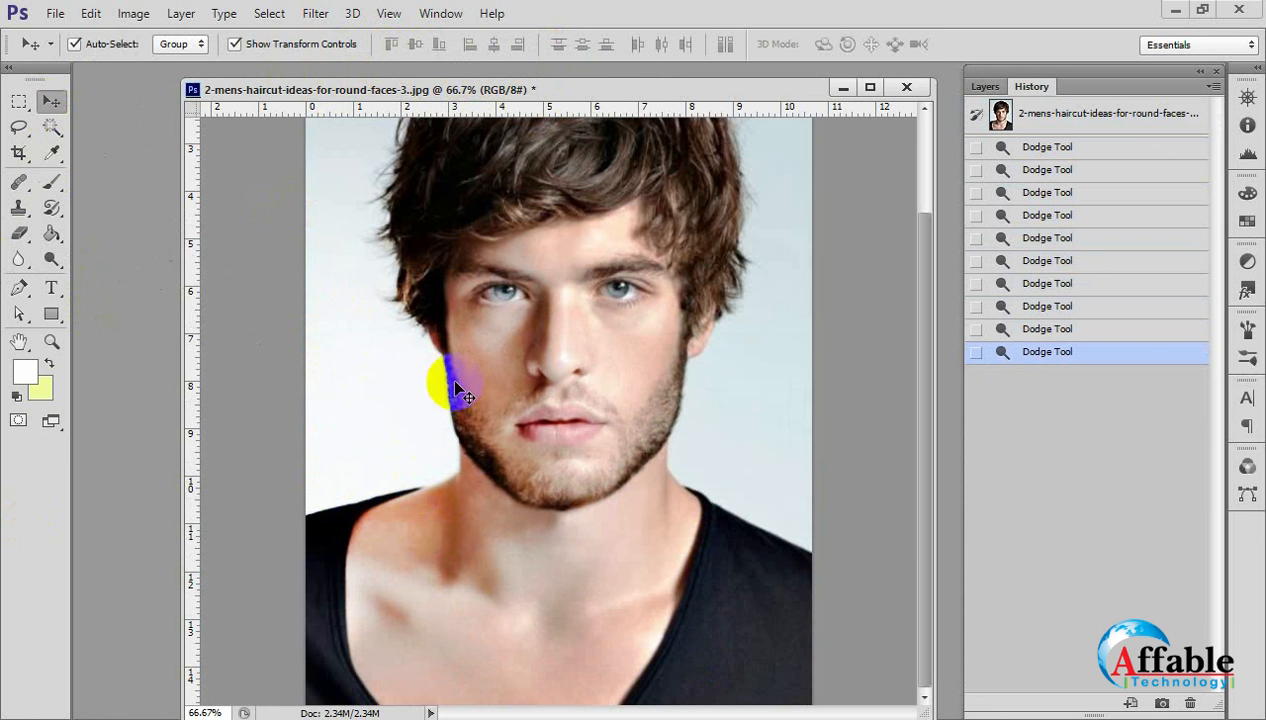
{"action": "key", "text": "ctrl+minus"}
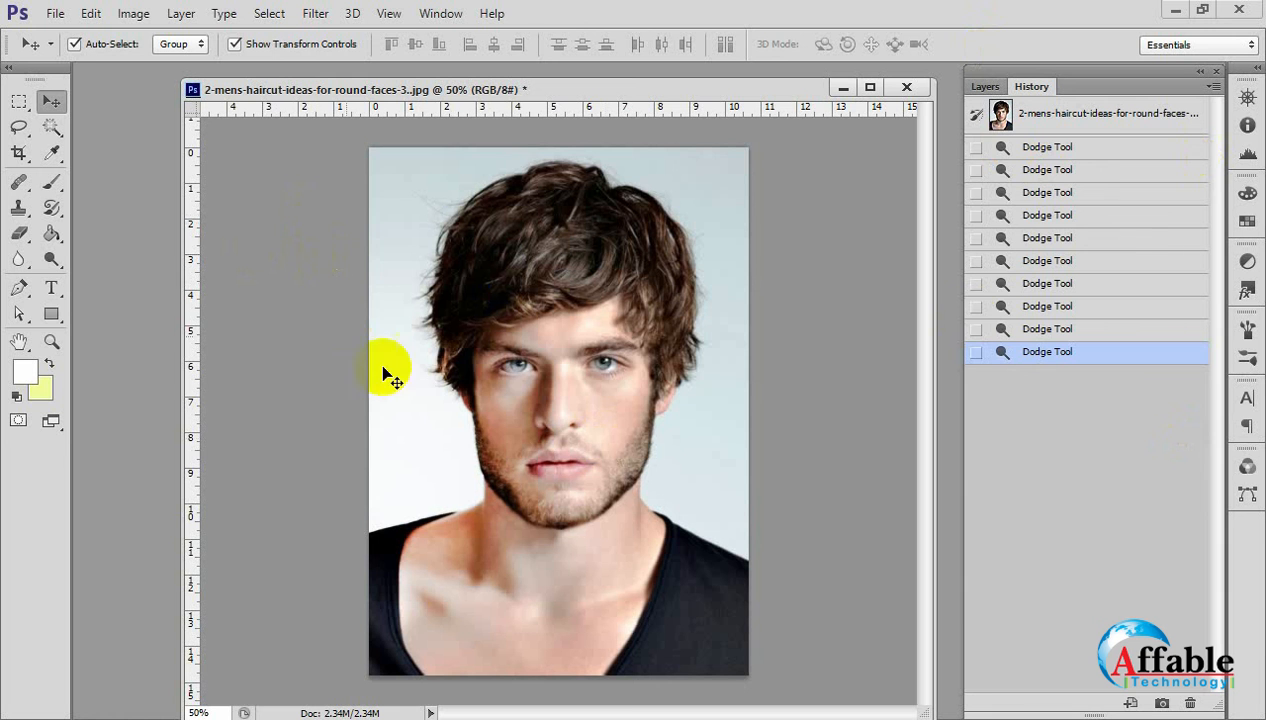
{"action": "left_click", "coordinate": [1062, 120]}
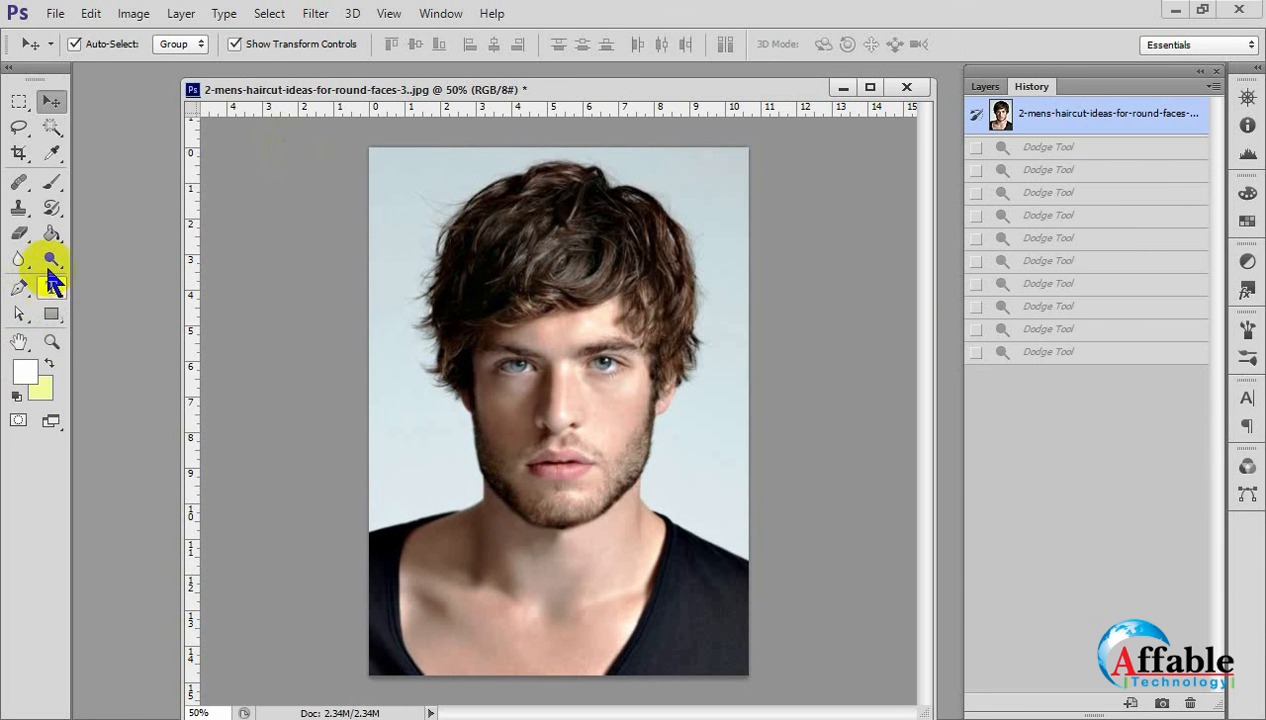
Switch to the Burn Tool, enlarge its brush to 400 px and darken the neck and chest at 50% exposure.
{"action": "right_click", "coordinate": [51, 262]}
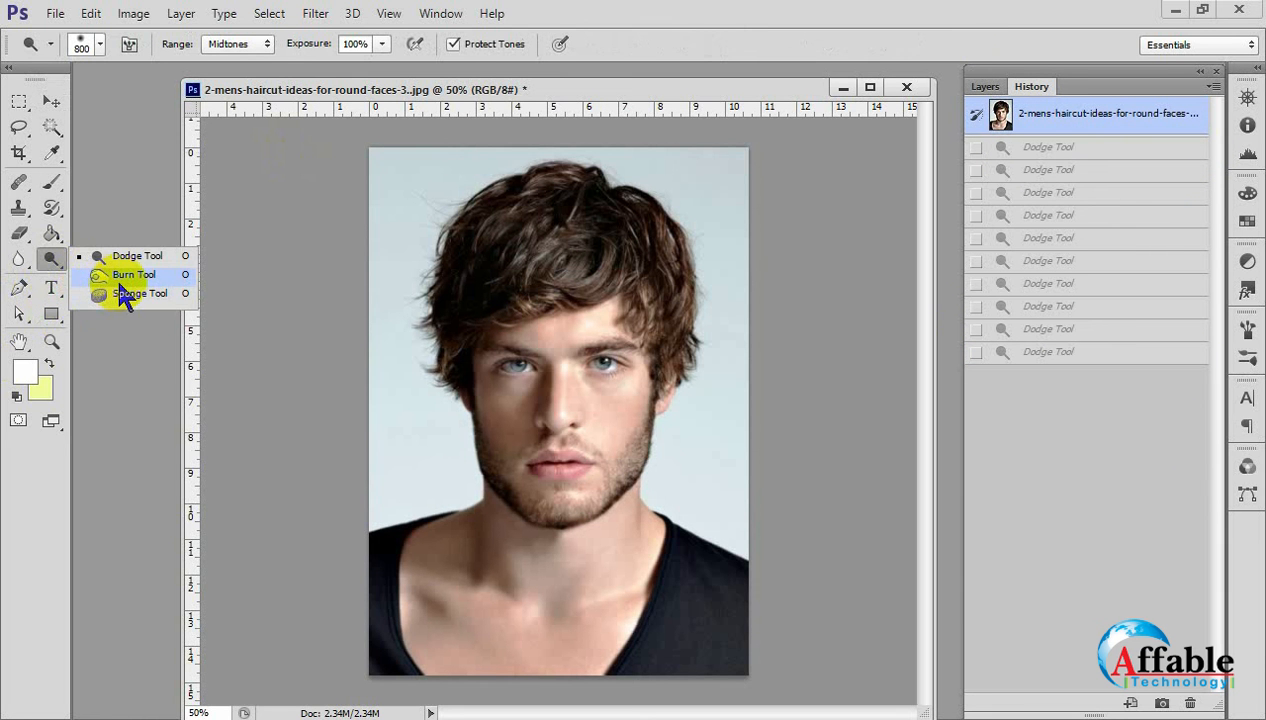
{"action": "left_click", "coordinate": [120, 282]}
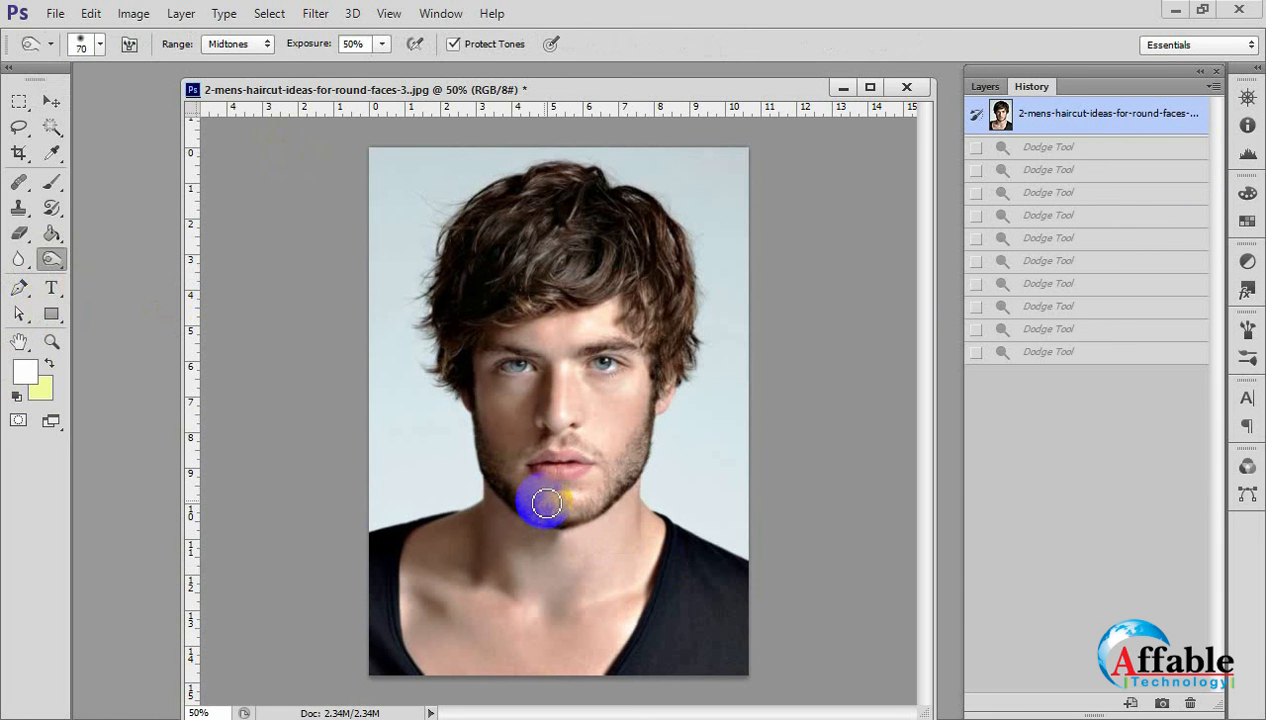
{"action": "key", "text": "bracketright"}
{"action": "key", "text": "bracketright"}
{"action": "key", "text": "bracketright"}
{"action": "key", "text": "bracketright"}
{"action": "key", "text": "bracketright"}
{"action": "key", "text": "bracketright"}
{"action": "key", "text": "bracketright"}
{"action": "key", "text": "bracketright"}
{"action": "key", "text": "bracketright"}
{"action": "key", "text": "bracketright"}
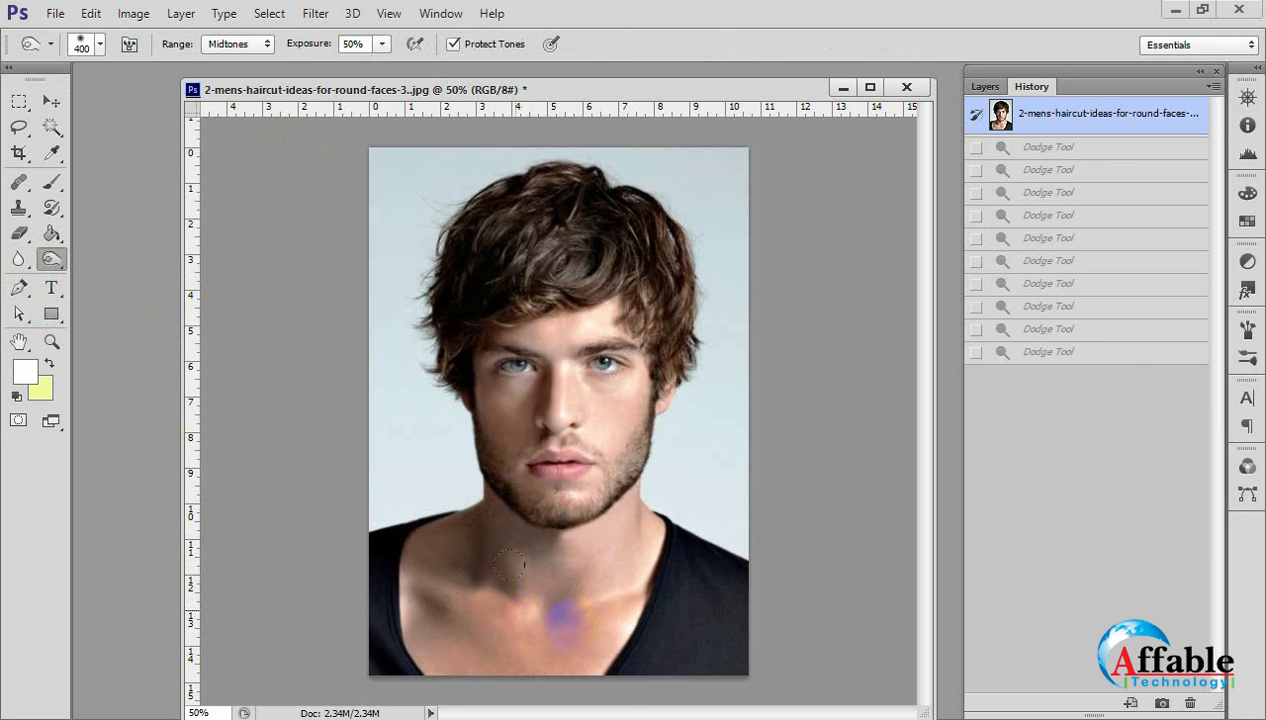
{"action": "left_click", "coordinate": [474, 558]}
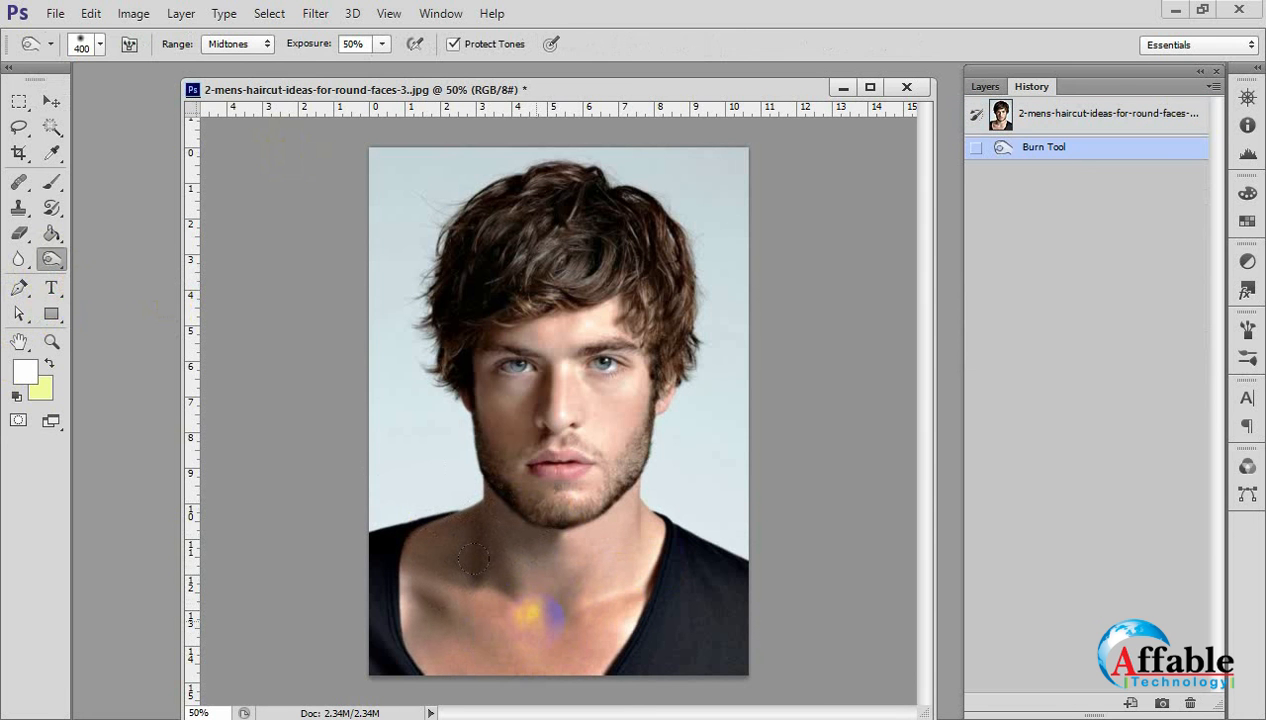
Set the Burn Tool's exposure to 100% and darken the neck and chest more strongly.
{"action": "left_click", "coordinate": [381, 44]}
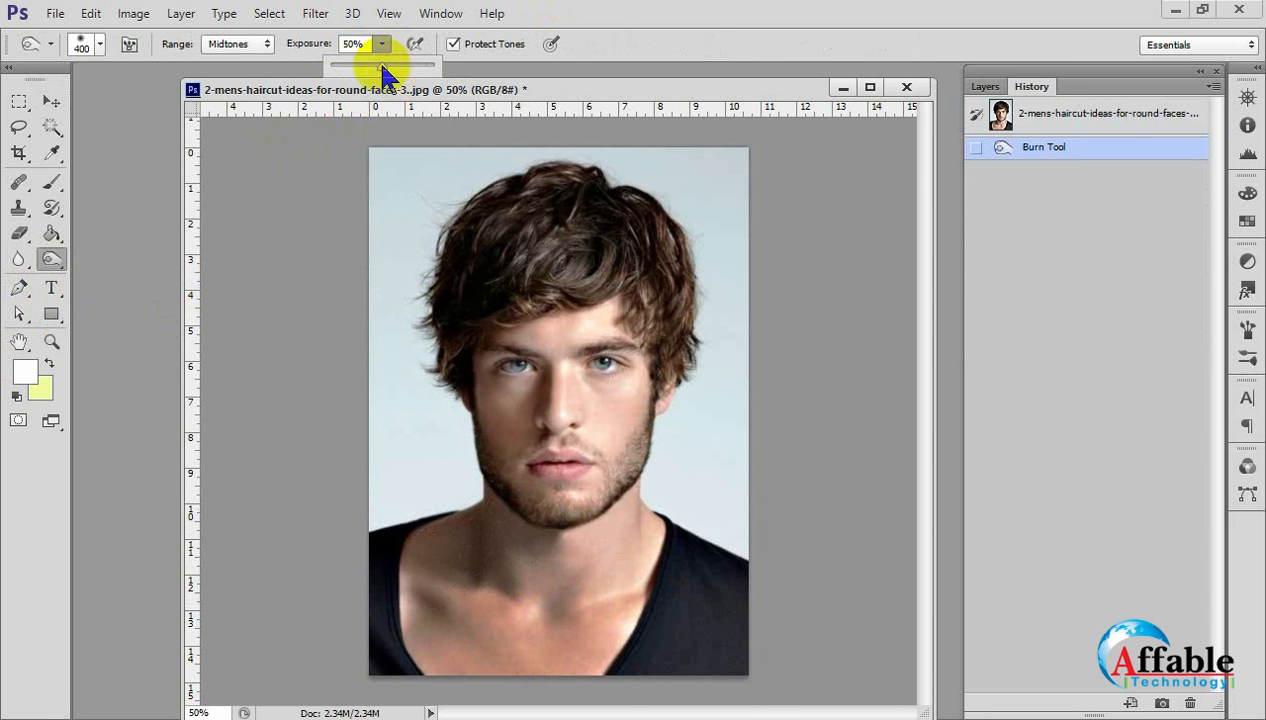
{"action": "left_click_drag", "start_coordinate": [382, 67], "coordinate": [438, 70]}
{"action": "mouse_move", "coordinate": [507, 640]}
{"action": "left_mouse_down"}
{"action": "mouse_move", "coordinate": [497, 635]}
{"action": "mouse_move", "coordinate": [550, 600]}
{"action": "mouse_move", "coordinate": [418, 497]}
{"action": "mouse_move", "coordinate": [511, 543]}
{"action": "left_mouse_up"}
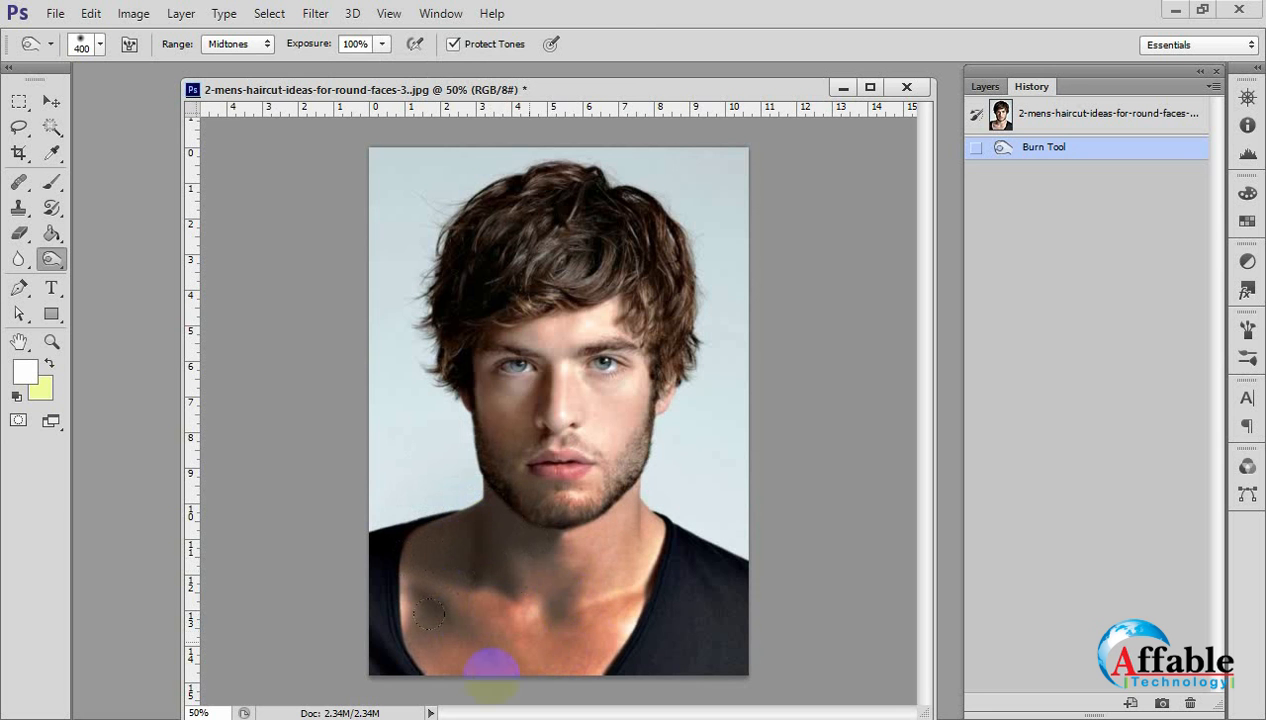
{"action": "mouse_move", "coordinate": [428, 613]}
{"action": "left_mouse_down"}
{"action": "mouse_move", "coordinate": [475, 644]}
{"action": "mouse_move", "coordinate": [551, 537]}
{"action": "mouse_move", "coordinate": [565, 565]}
{"action": "mouse_move", "coordinate": [555, 580]}
{"action": "left_mouse_up"}
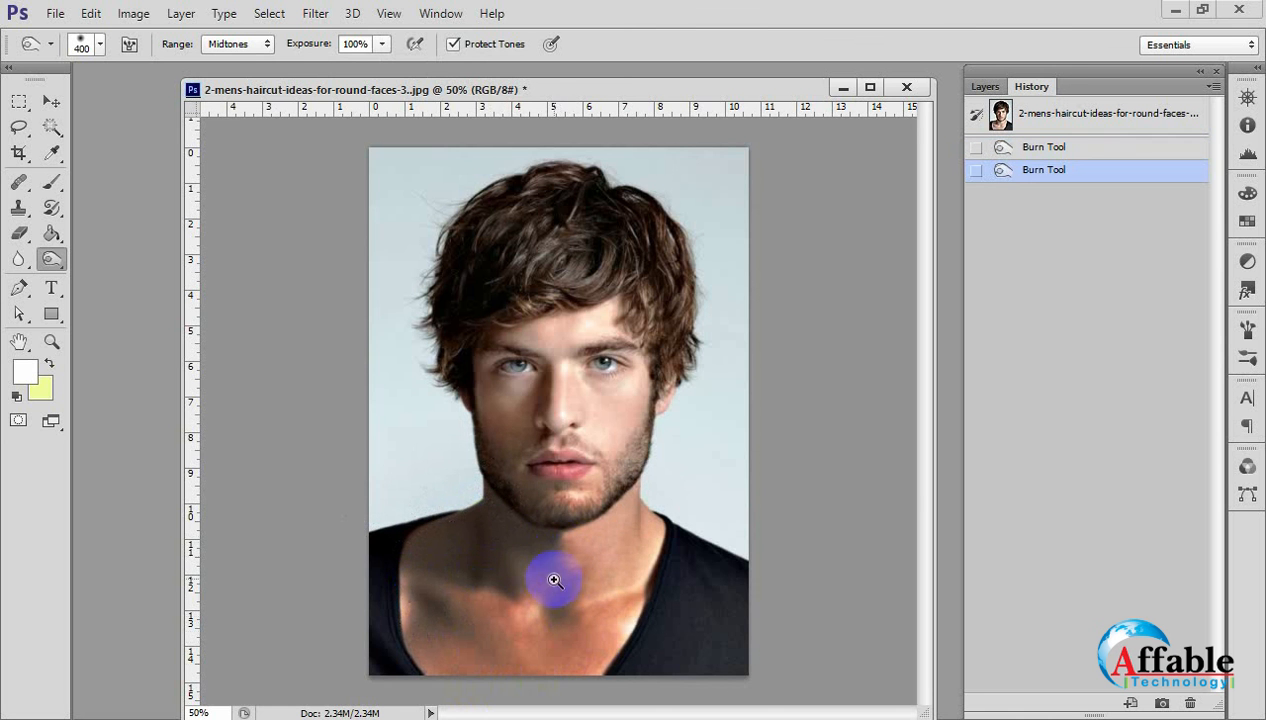
Darken the neck, chest and lower face heavily with repeated 400 px Burn strokes at 100% exposure.
{"action": "double_click", "coordinate": [554, 580], "text": "ctrl"}
{"action": "left_click_drag", "start_coordinate": [557, 630], "coordinate": [582, 379]}
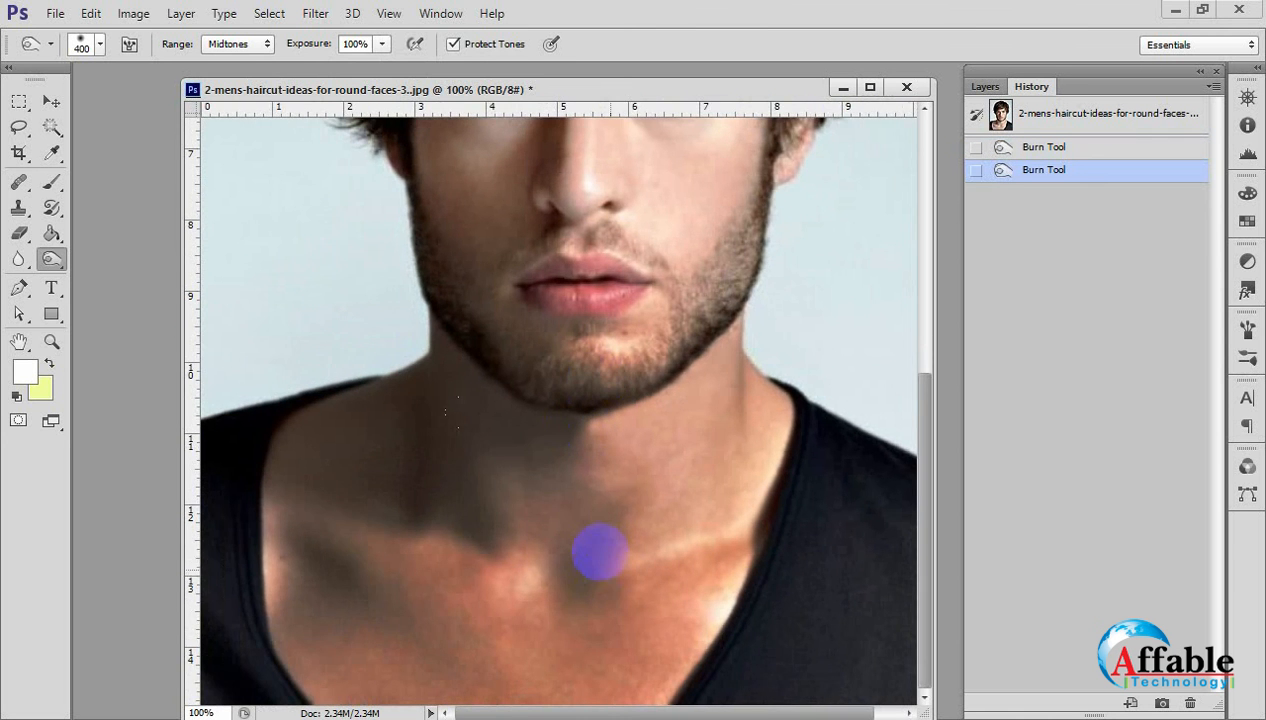
{"action": "key", "text": "ctrl+minus"}
{"action": "key", "text": "ctrl+minus"}
{"action": "mouse_move", "coordinate": [463, 584]}
{"action": "left_mouse_down"}
{"action": "mouse_move", "coordinate": [412, 606]}
{"action": "mouse_move", "coordinate": [655, 545]}
{"action": "mouse_move", "coordinate": [610, 551]}
{"action": "mouse_move", "coordinate": [497, 613]}
{"action": "mouse_move", "coordinate": [582, 602]}
{"action": "mouse_move", "coordinate": [428, 653]}
{"action": "mouse_move", "coordinate": [624, 579]}
{"action": "mouse_move", "coordinate": [451, 595]}
{"action": "mouse_move", "coordinate": [494, 674]}
{"action": "mouse_move", "coordinate": [719, 531]}
{"action": "mouse_move", "coordinate": [503, 616]}
{"action": "left_mouse_up"}
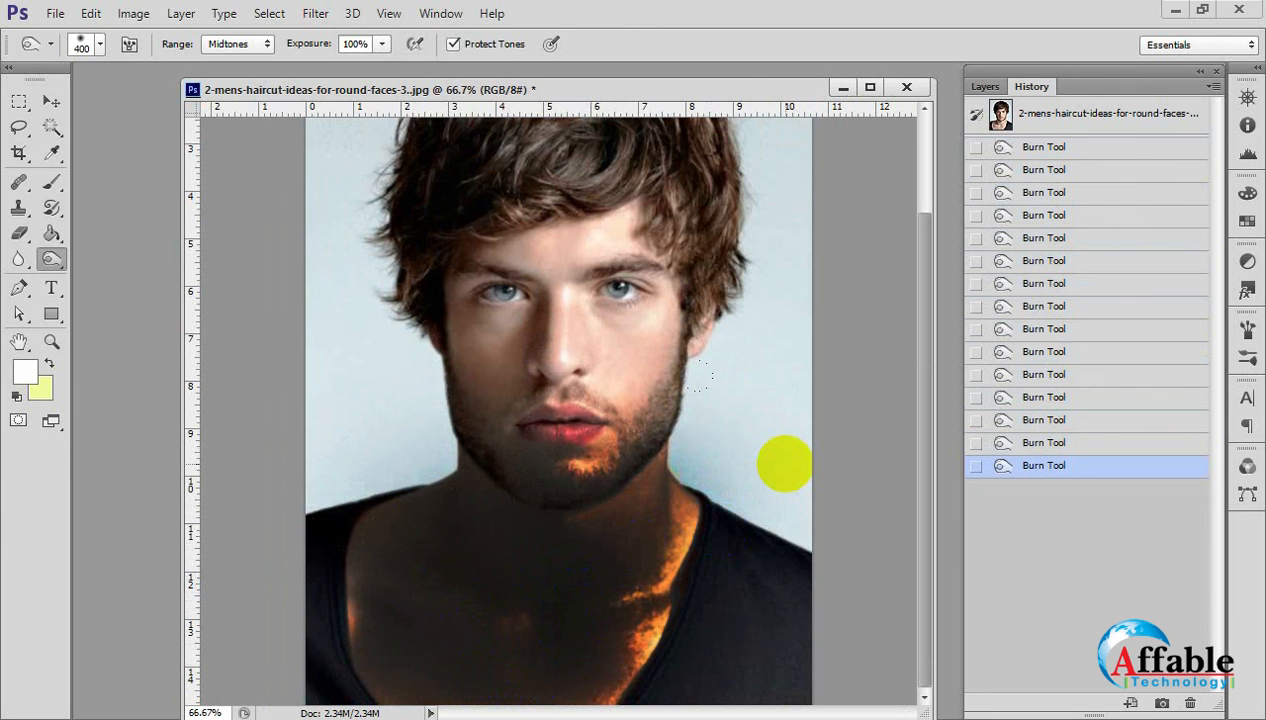
Revert the portrait to its opening snapshot in the History and enlarge the Burn brush to 1000 px.
{"action": "scroll", "coordinate": [1115, 349], "scroll_direction": "up", "scroll_amount": 3}
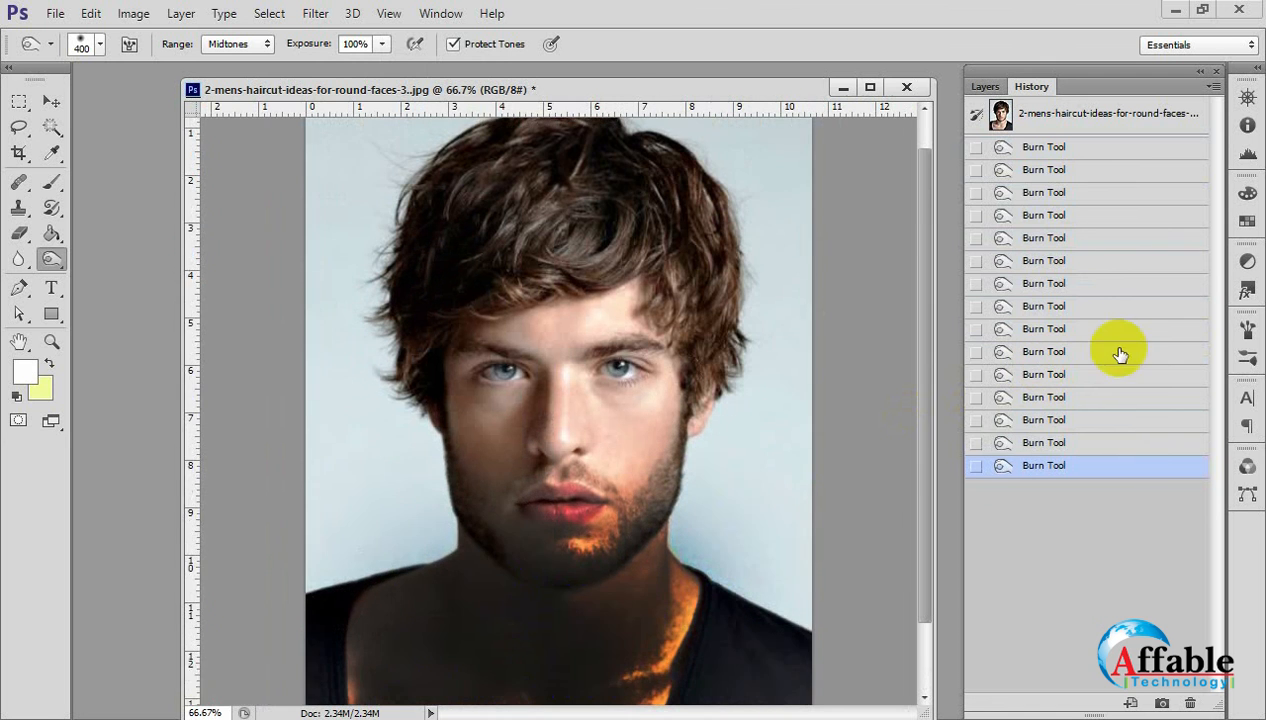
{"action": "left_click", "coordinate": [1020, 114]}
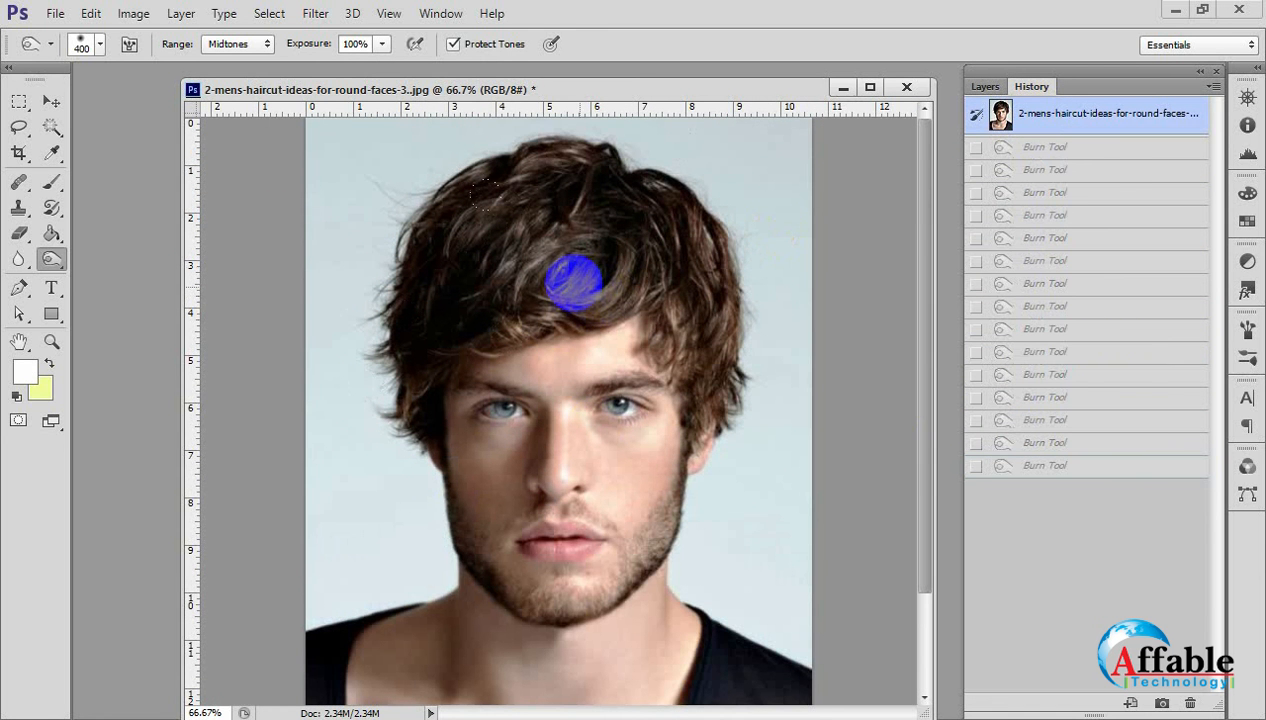
{"action": "key", "text": "bracketright"}
{"action": "key", "text": "bracketright"}
{"action": "key", "text": "bracketright"}
{"action": "key", "text": "bracketright"}
{"action": "key", "text": "bracketright"}
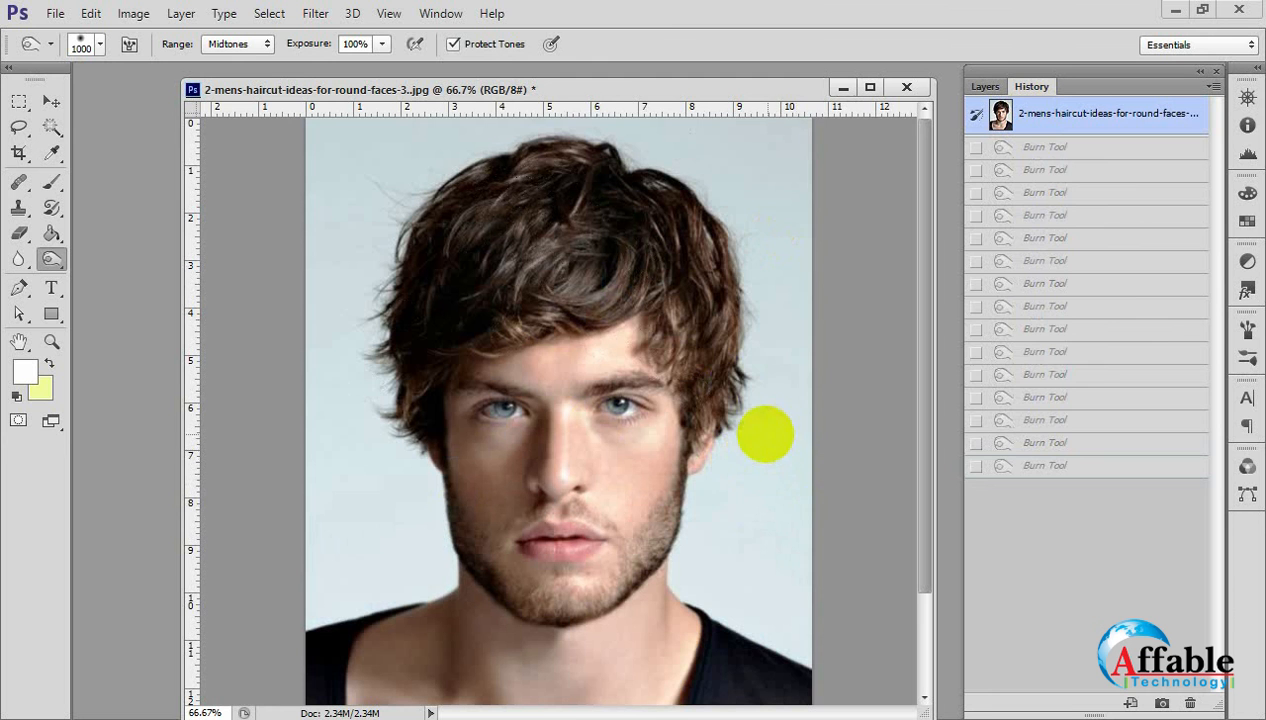
Burn the right side of the face and backdrop with 1000 px strokes at 100% exposure, and undo the last stroke.
{"action": "left_click", "coordinate": [766, 434]}
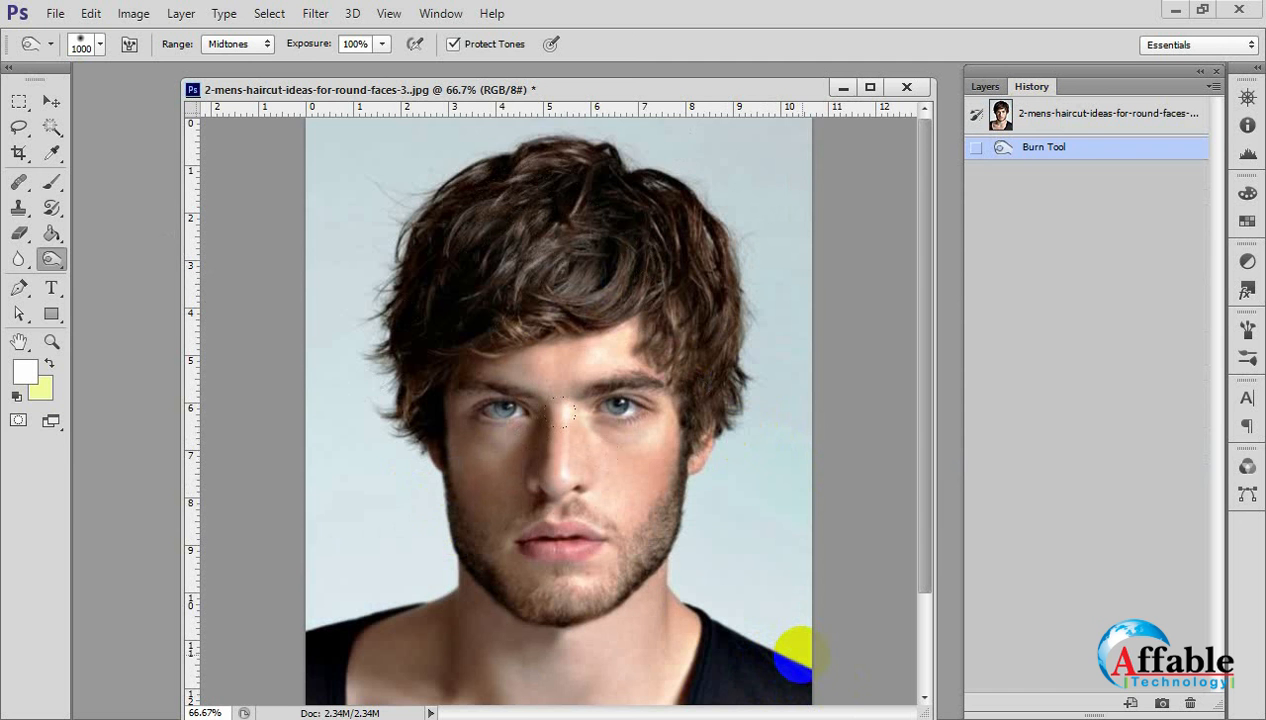
{"action": "mouse_move", "coordinate": [793, 655]}
{"action": "left_mouse_down"}
{"action": "mouse_move", "coordinate": [756, 389]}
{"action": "mouse_move", "coordinate": [755, 441]}
{"action": "left_mouse_up"}
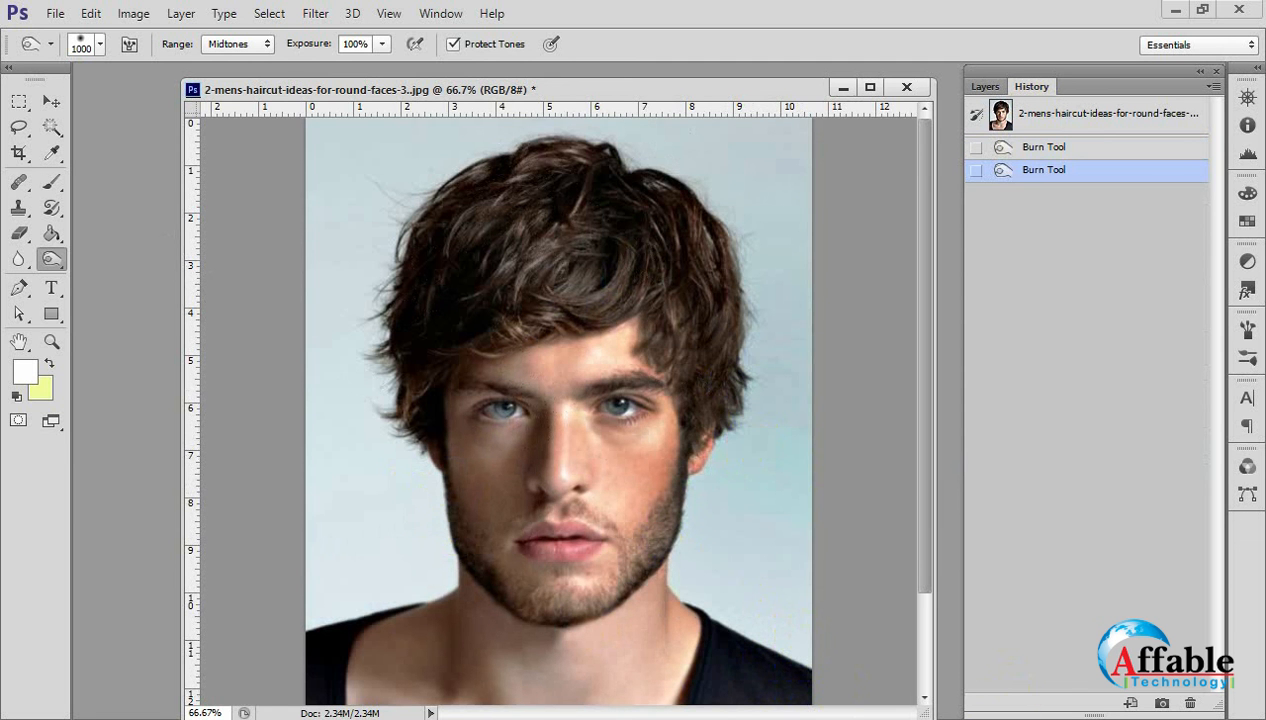
{"action": "key", "text": "ctrl+z"}
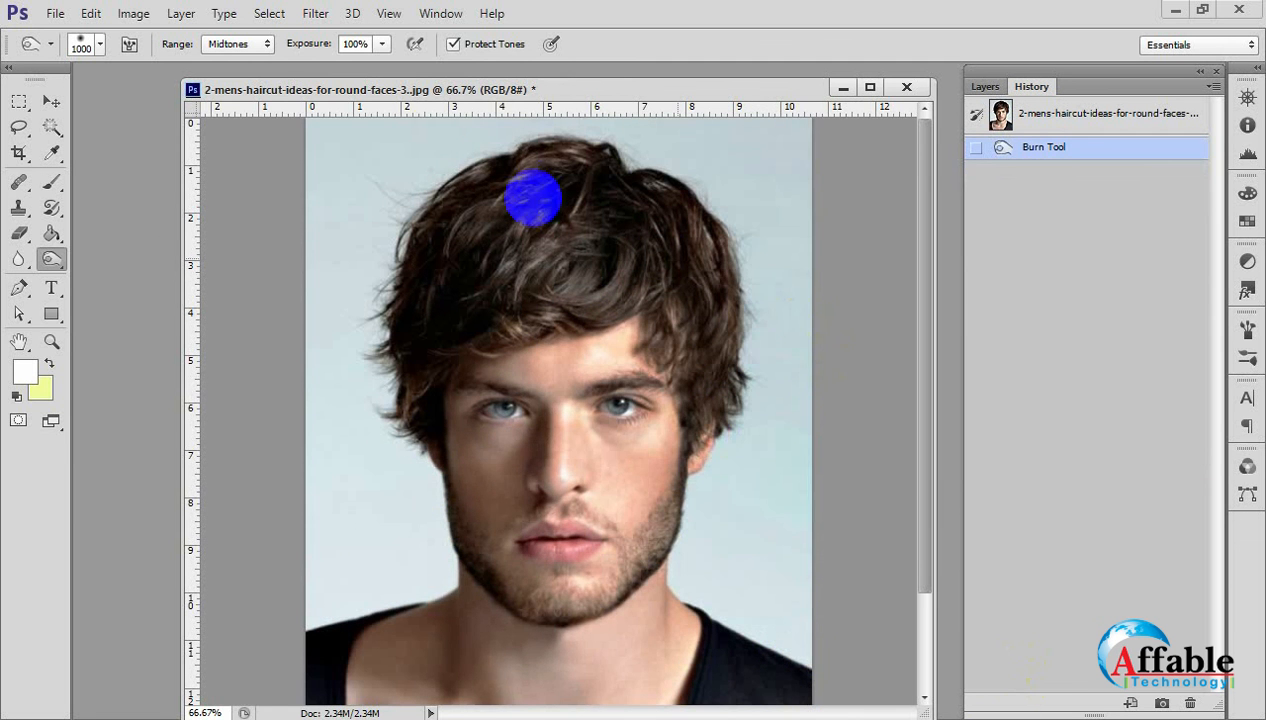
Set the Burn Tool's exposure to 50% and darken the backdrop beside the right cheek and the middle of the face.
{"action": "left_click", "coordinate": [362, 43]}
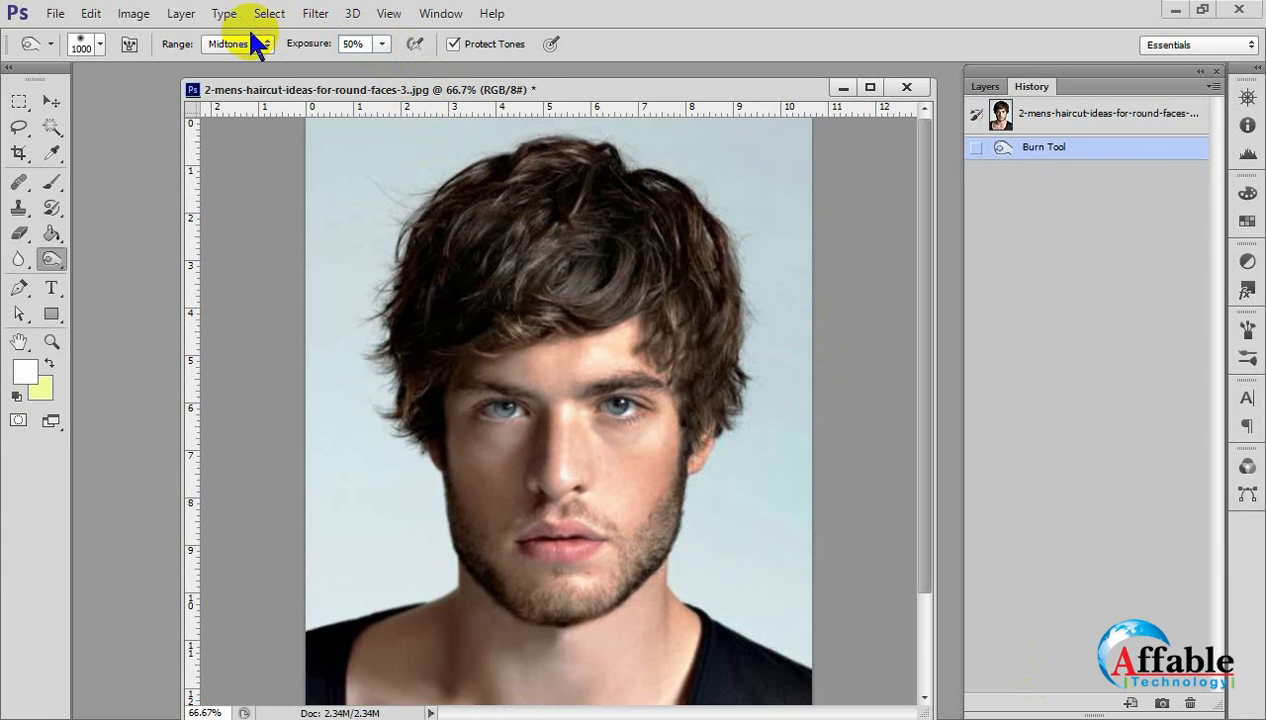
{"action": "left_click", "coordinate": [773, 440]}
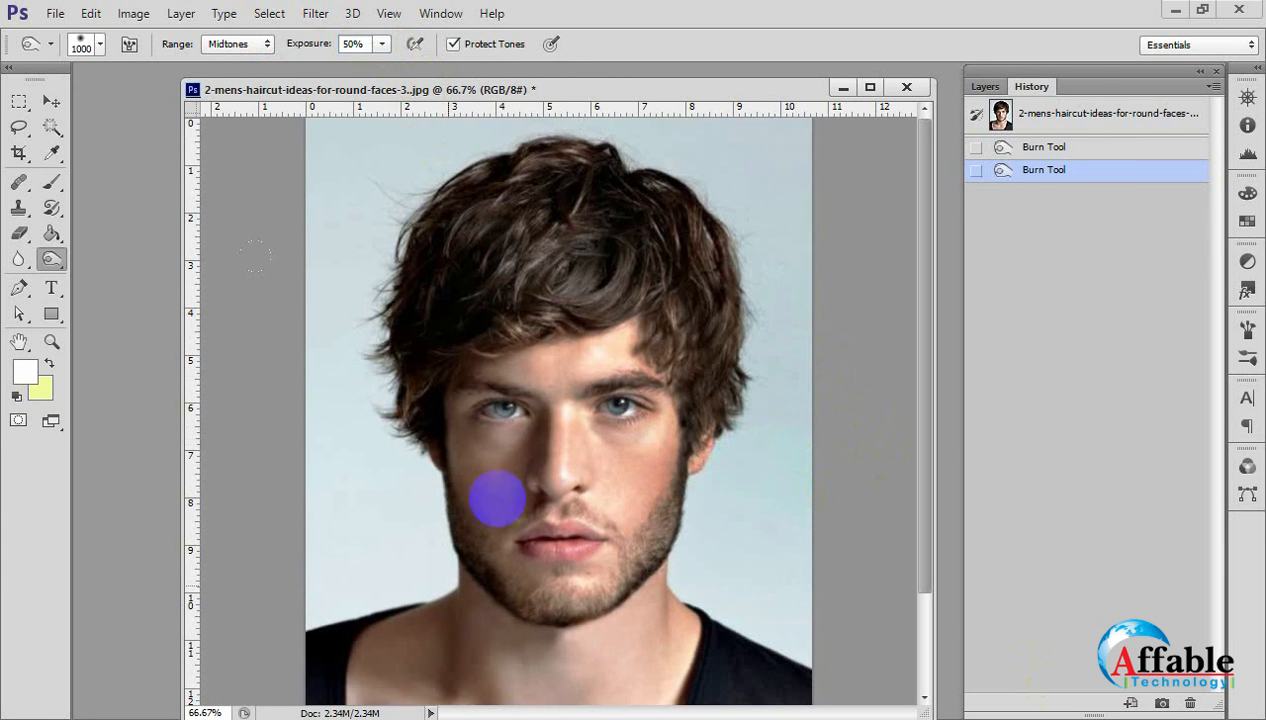
{"action": "left_click", "coordinate": [545, 470]}
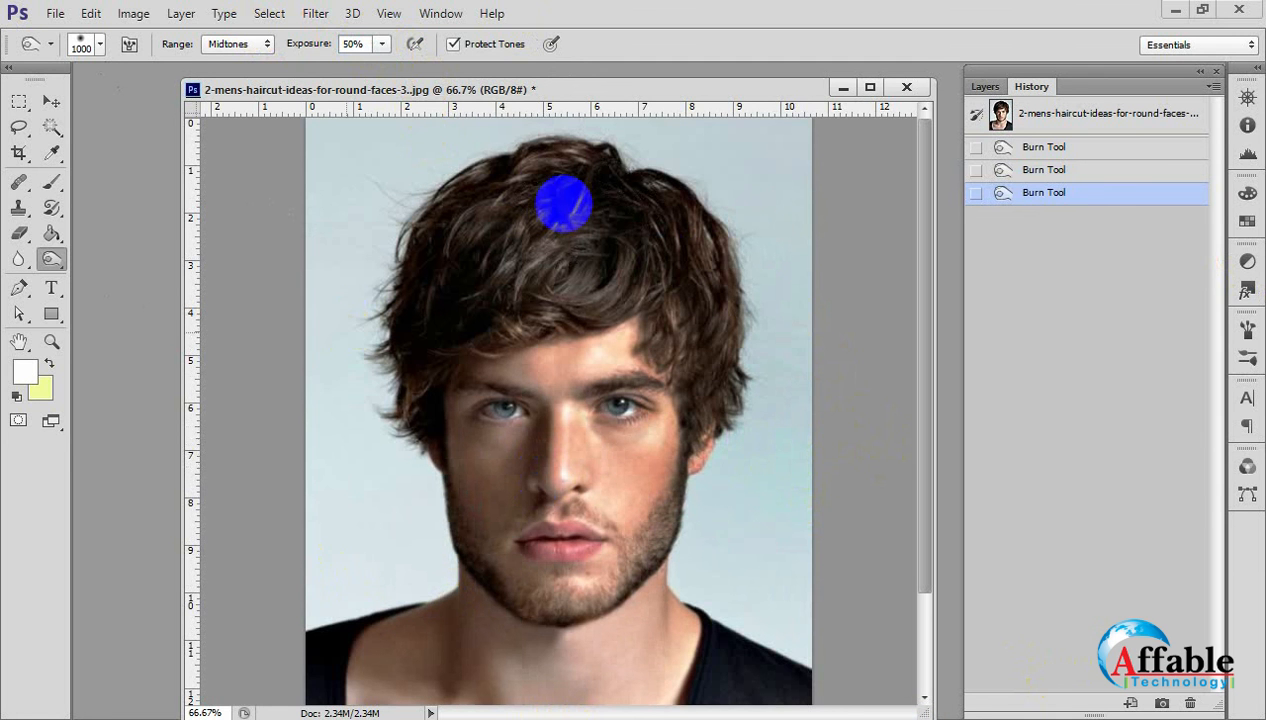
Compare the opening snapshot with the burned portrait in the History and return to the latest Burn state.
{"action": "left_click", "coordinate": [1018, 110]}
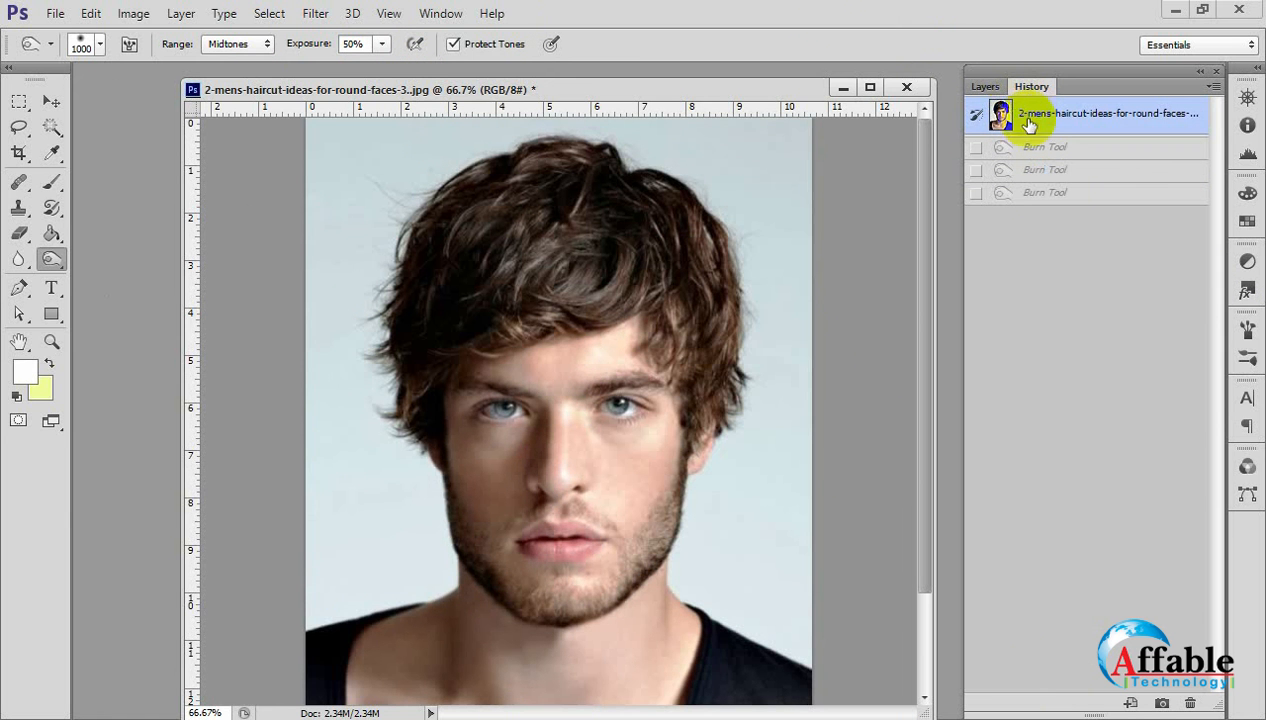
{"action": "left_click", "coordinate": [1053, 193]}
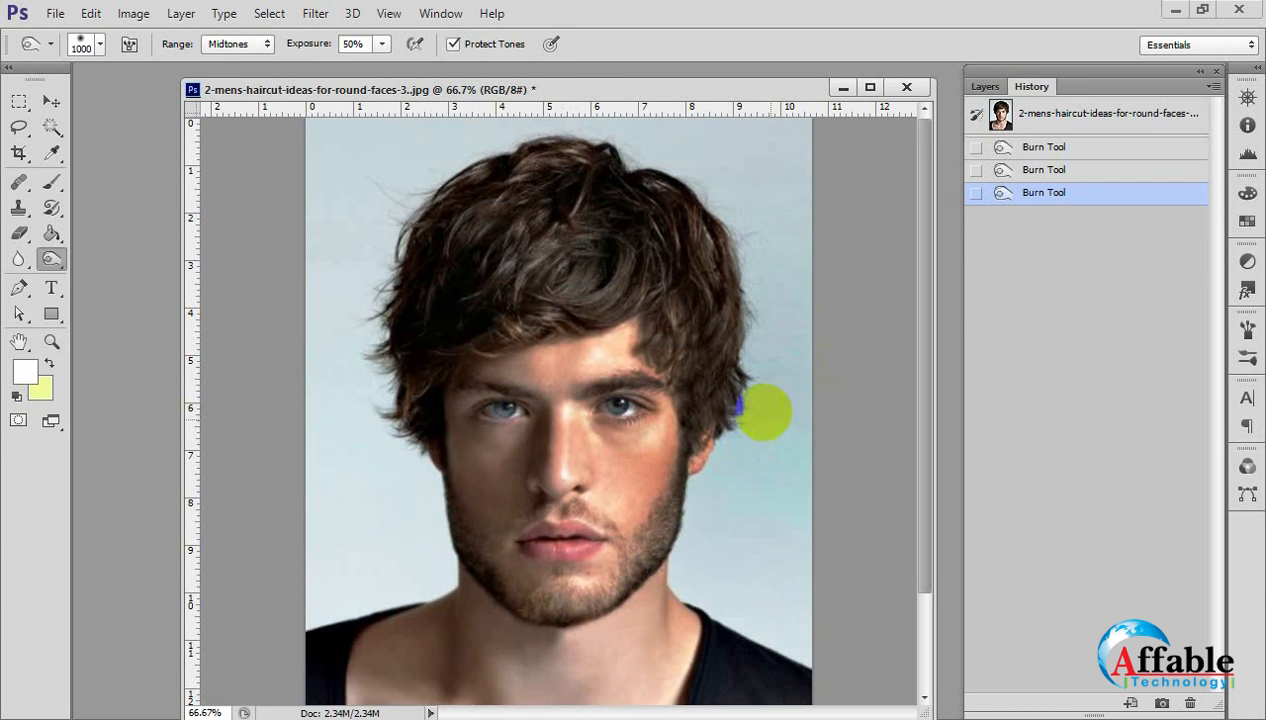
Darken the right side of the face and hair heavily with repeated 1000 px Burn strokes at 50% exposure.
{"action": "double_click", "coordinate": [752, 416]}
{"action": "double_click", "coordinate": [740, 418]}
{"action": "double_click", "coordinate": [740, 418]}
{"action": "triple_click", "coordinate": [745, 421]}
{"action": "triple_click", "coordinate": [751, 425]}
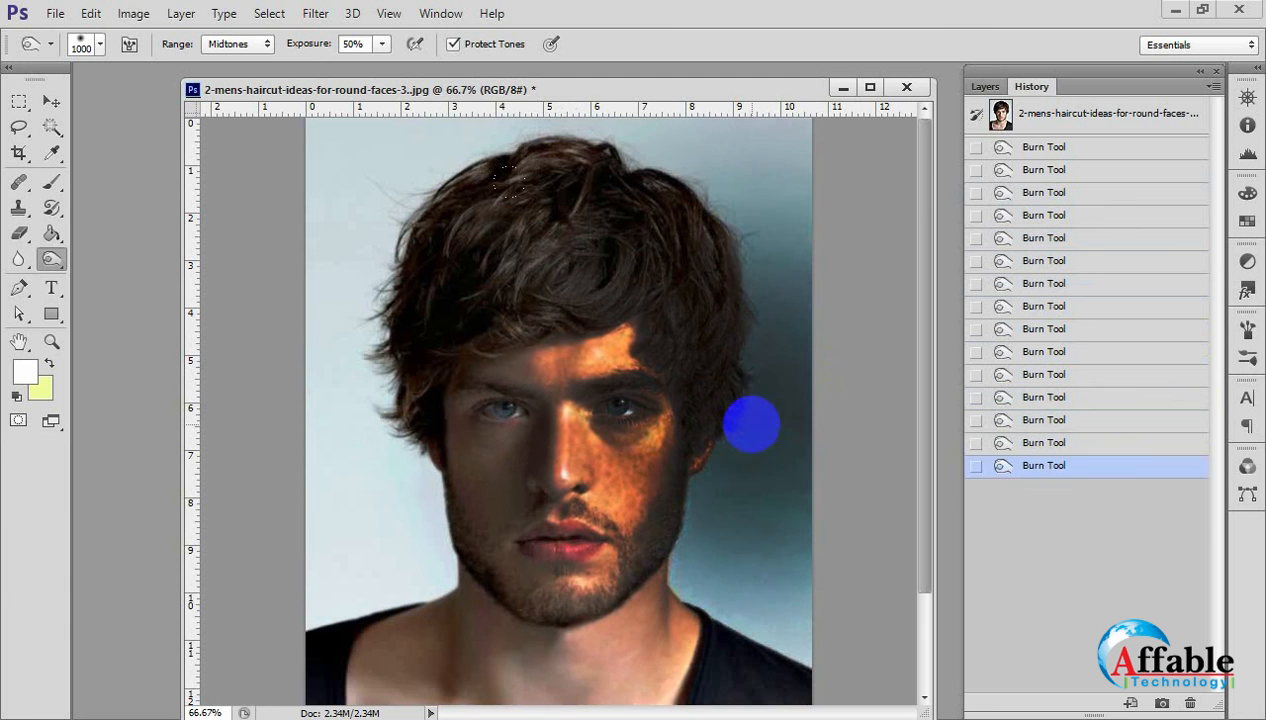
{"action": "double_click", "coordinate": [752, 425]}
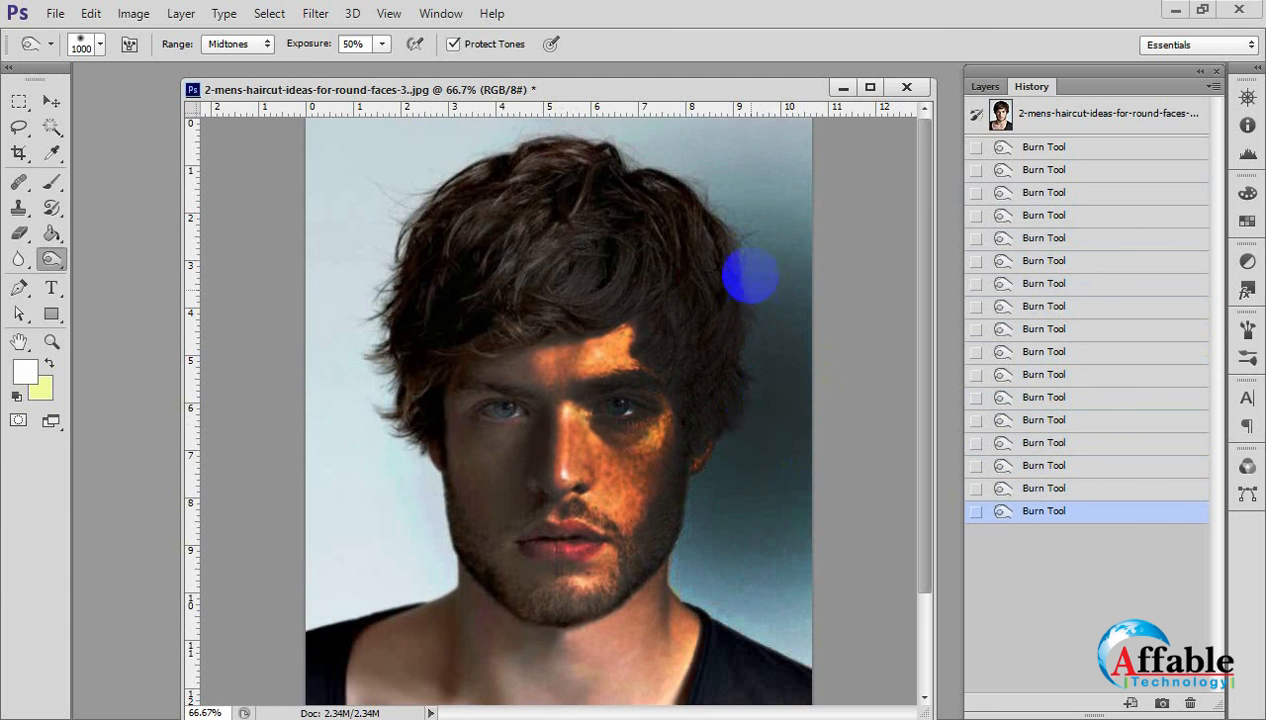
Burn the backdrop on the portrait's right side from the upper edge down to the shoulder at 50% exposure.
{"action": "mouse_move", "coordinate": [749, 277]}
{"action": "left_mouse_down"}
{"action": "mouse_move", "coordinate": [788, 500]}
{"action": "mouse_move", "coordinate": [781, 580]}
{"action": "left_mouse_up"}
{"action": "left_click", "coordinate": [768, 544]}
{"action": "left_click", "coordinate": [768, 548]}
{"action": "left_click", "coordinate": [762, 535]}
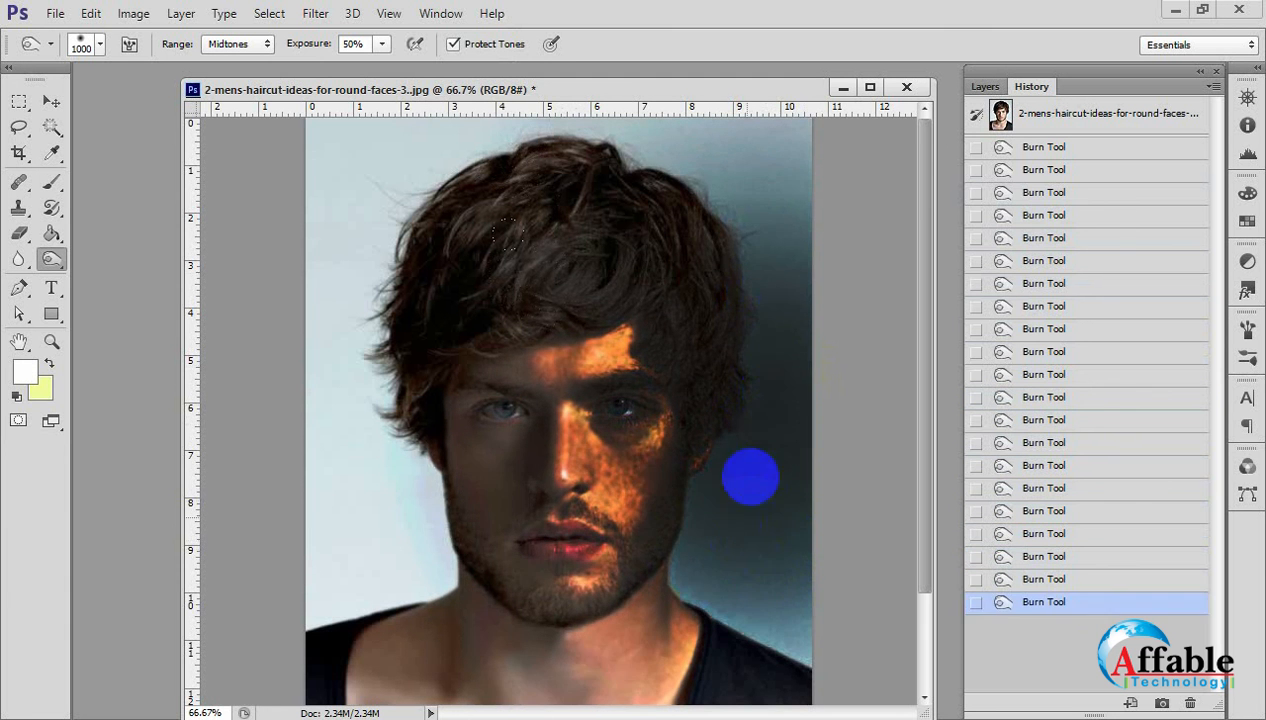
{"action": "left_click", "coordinate": [762, 560]}
{"action": "left_click", "coordinate": [750, 206]}
{"action": "left_click", "coordinate": [745, 190]}
{"action": "left_click", "coordinate": [752, 215]}
{"action": "left_click", "coordinate": [768, 456]}
{"action": "left_click", "coordinate": [768, 610]}
{"action": "left_click", "coordinate": [762, 640]}
{"action": "left_click", "coordinate": [758, 700]}
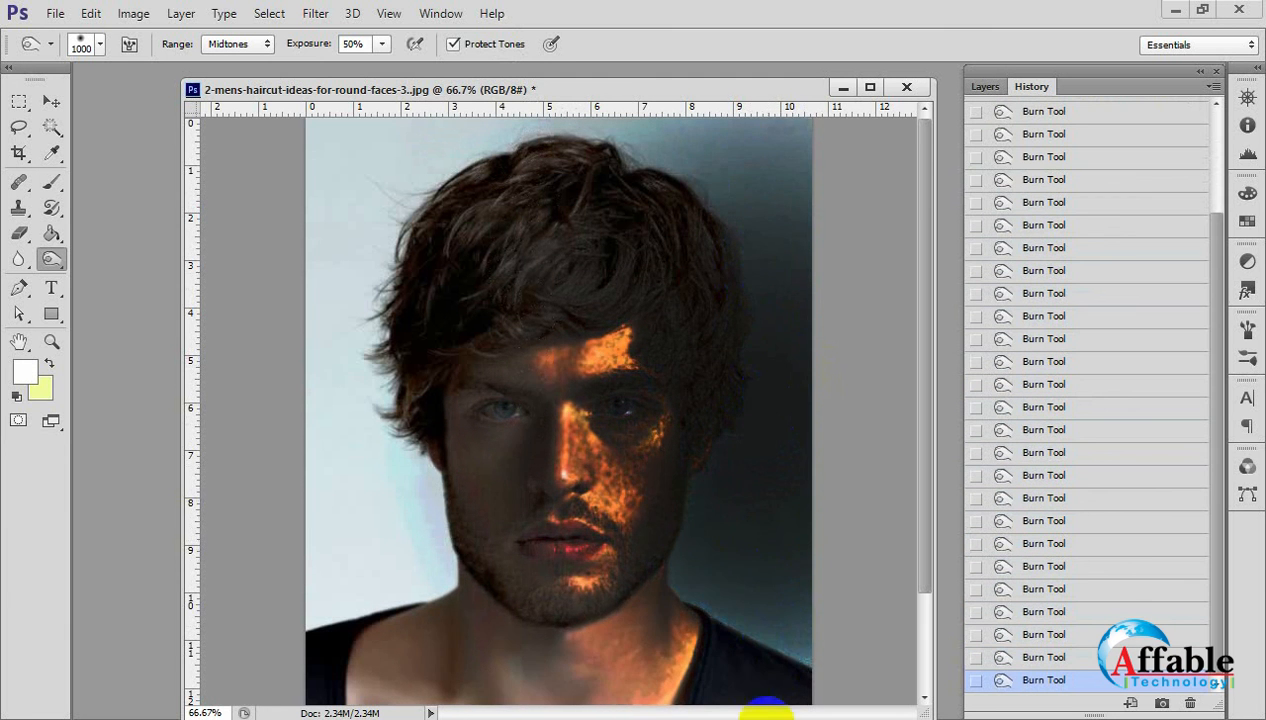
Darken the right shoulder and the backdrop above and beside the head, reducing the Burn brush to 800 px and 600 px.
{"action": "left_click", "coordinate": [749, 697]}
{"action": "left_click", "coordinate": [735, 670]}
{"action": "left_click", "coordinate": [737, 687]}
{"action": "left_click", "coordinate": [739, 692]}
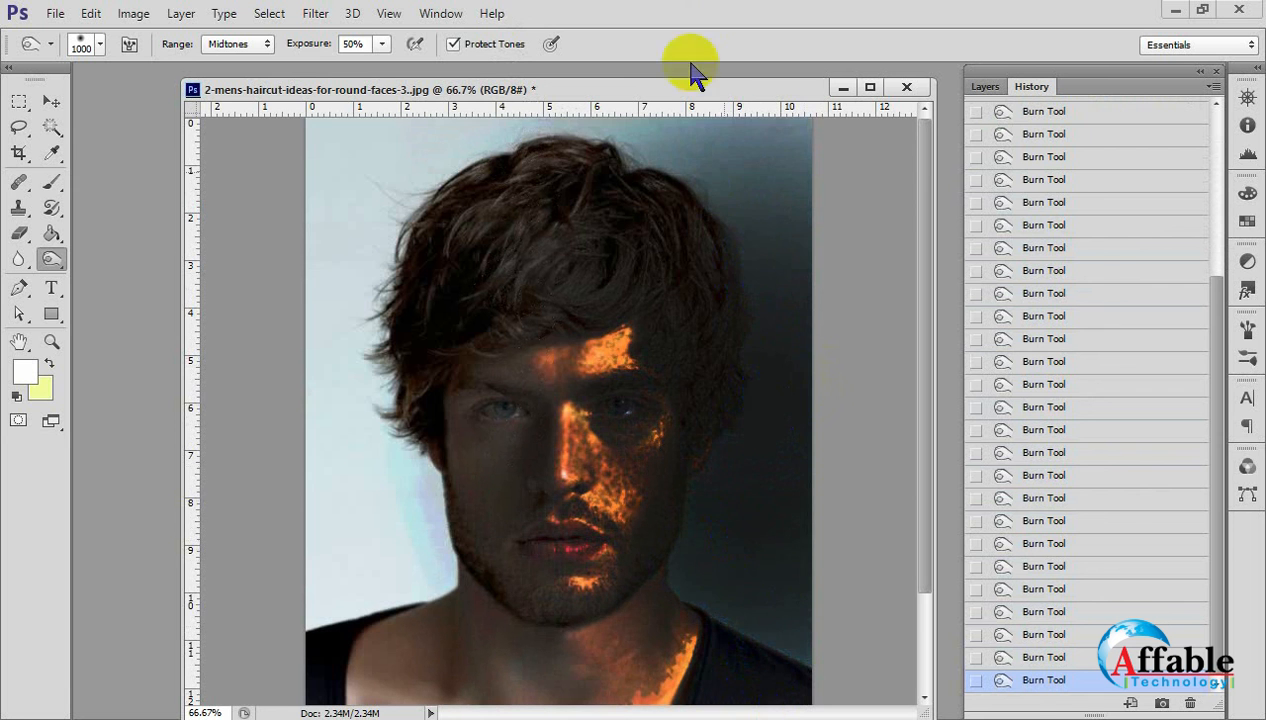
{"action": "left_click", "coordinate": [715, 161]}
{"action": "left_click", "coordinate": [713, 158]}
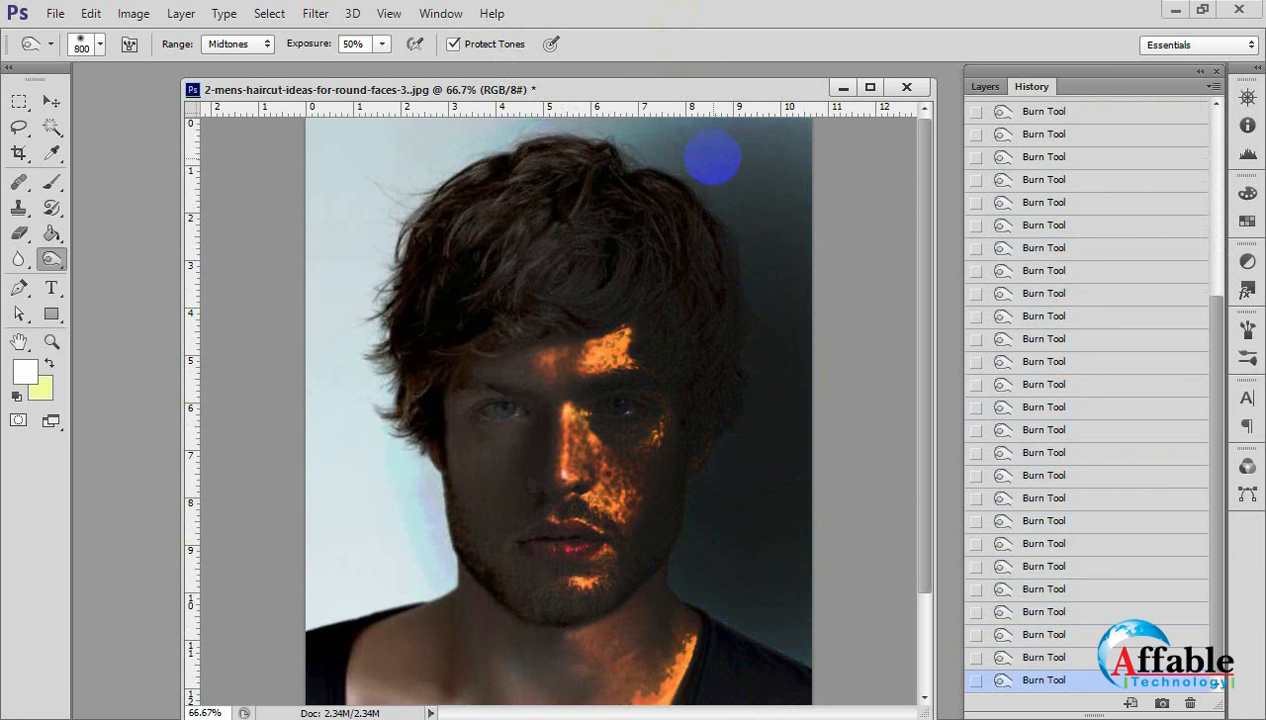
{"action": "left_click", "coordinate": [692, 136]}
{"action": "left_click", "coordinate": [666, 106]}
{"action": "left_click", "coordinate": [757, 158]}
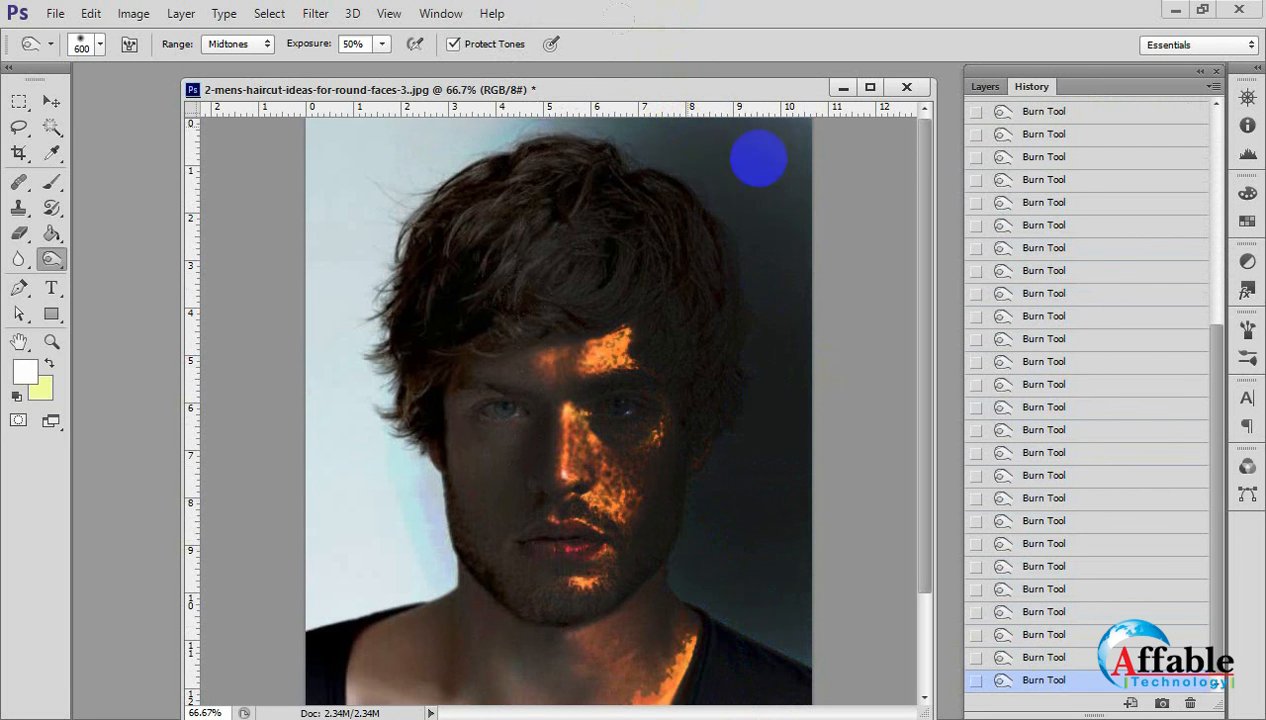
{"action": "left_click", "coordinate": [800, 520]}
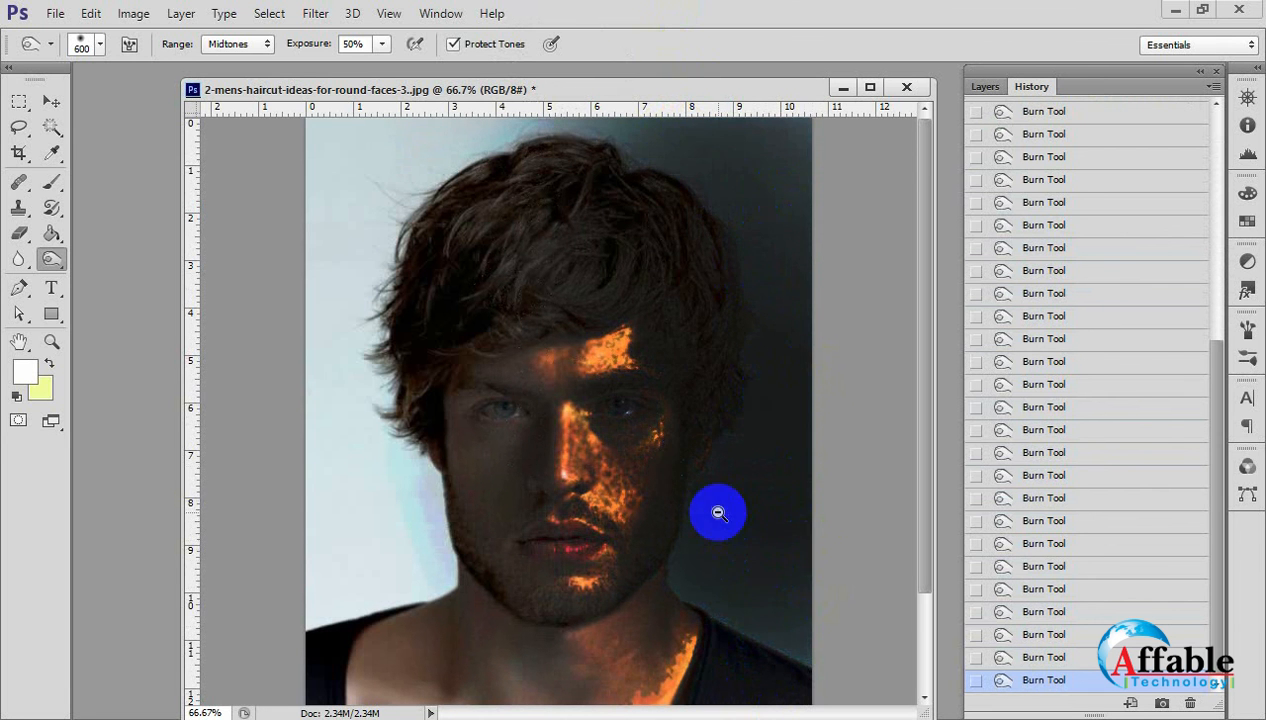
{"action": "key", "text": "ctrl+minus"}
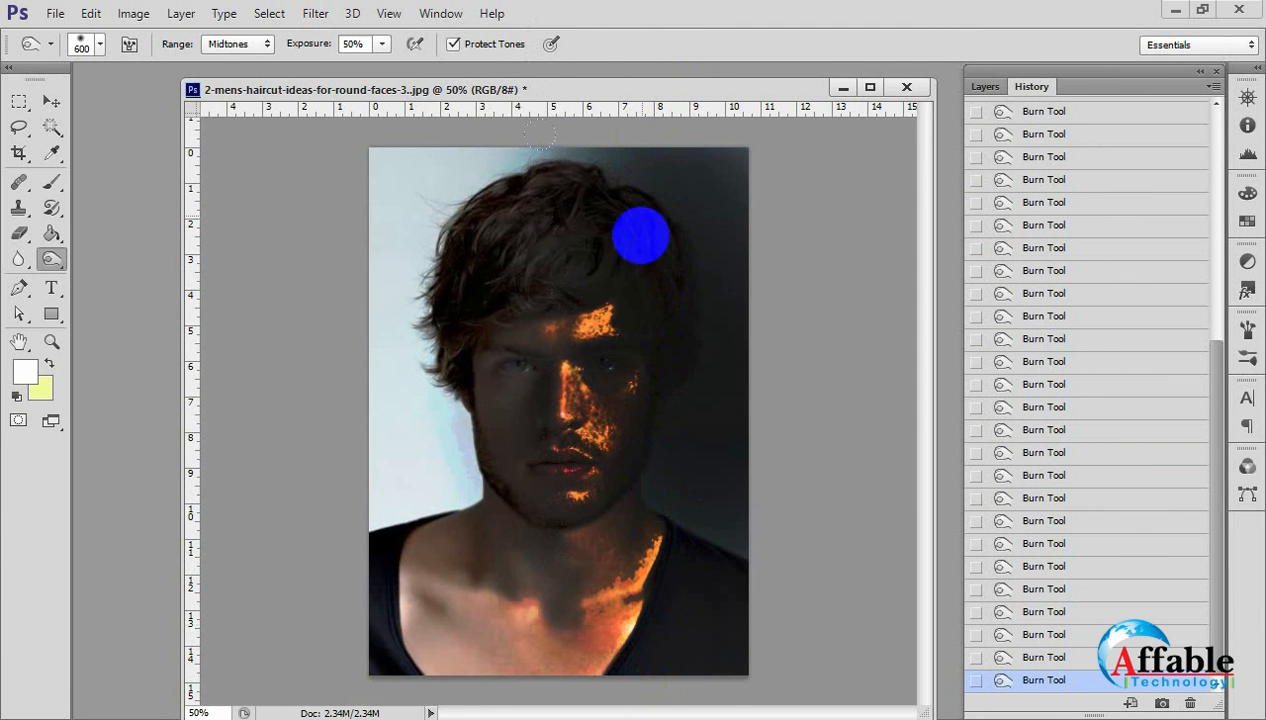
{"action": "left_click", "coordinate": [51, 101]}
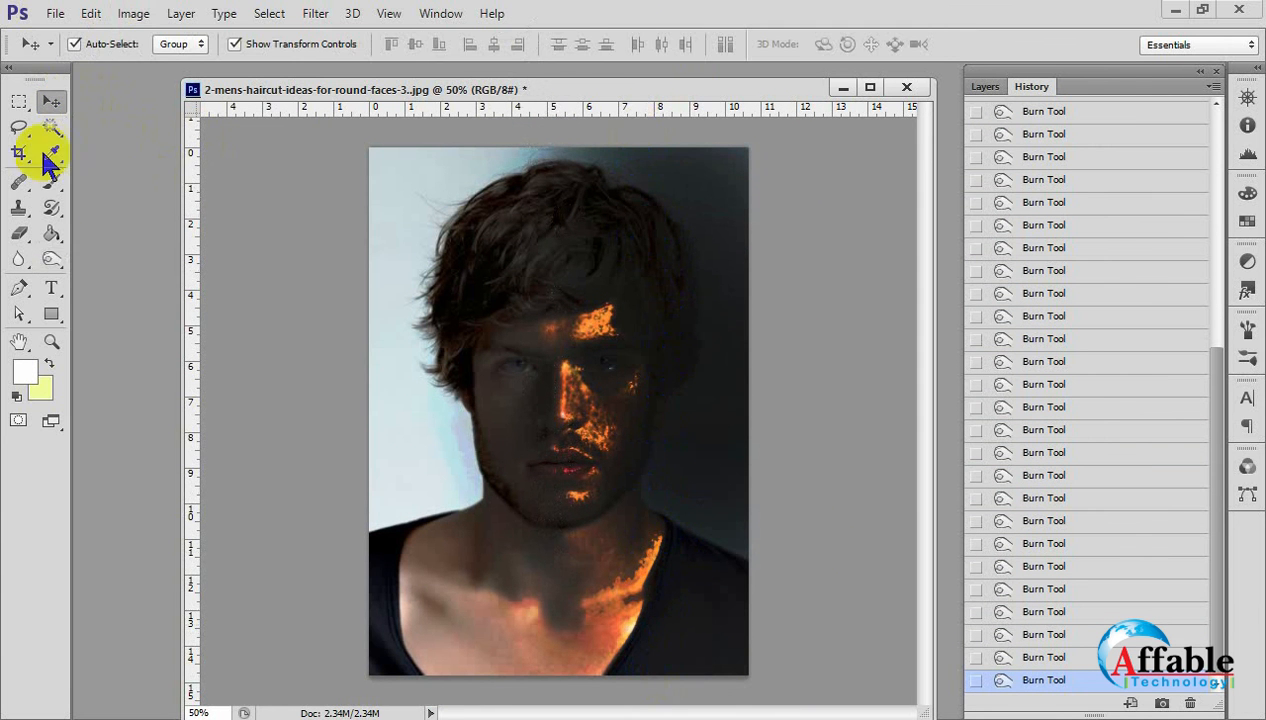
{"action": "left_click", "coordinate": [18, 288]}
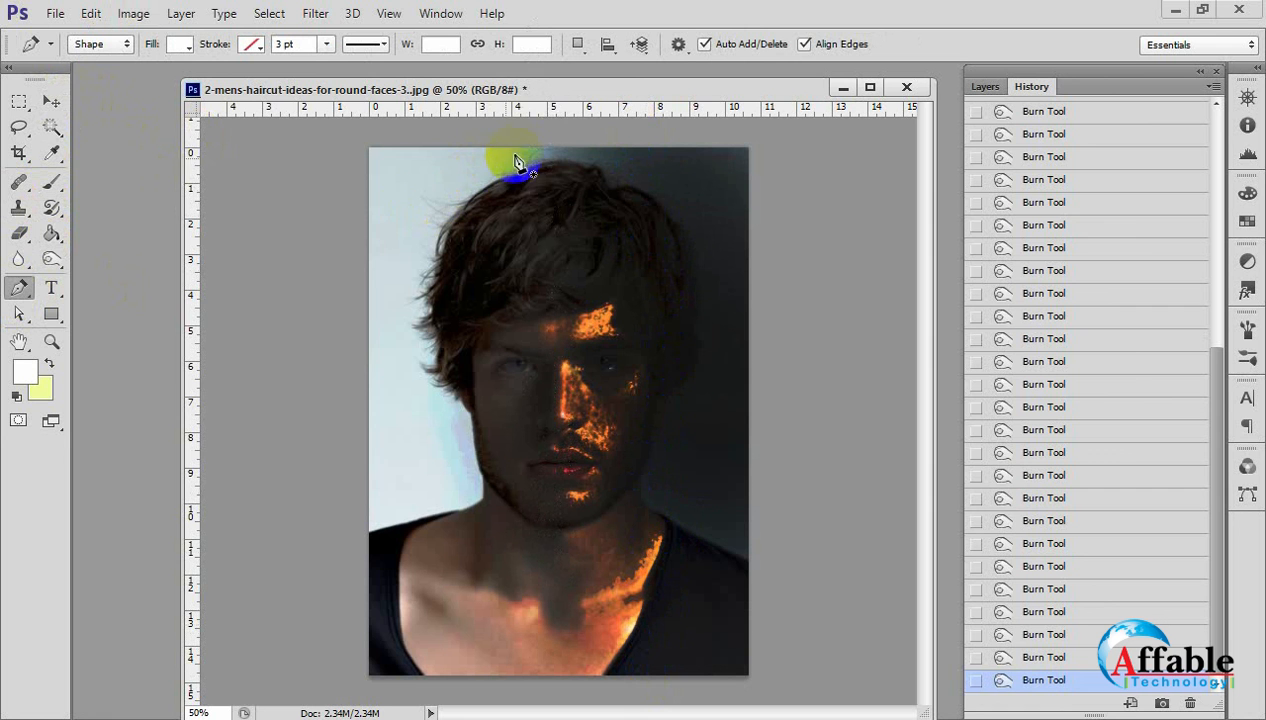
{"action": "left_click_drag", "start_coordinate": [540, 164], "coordinate": [544, 190]}
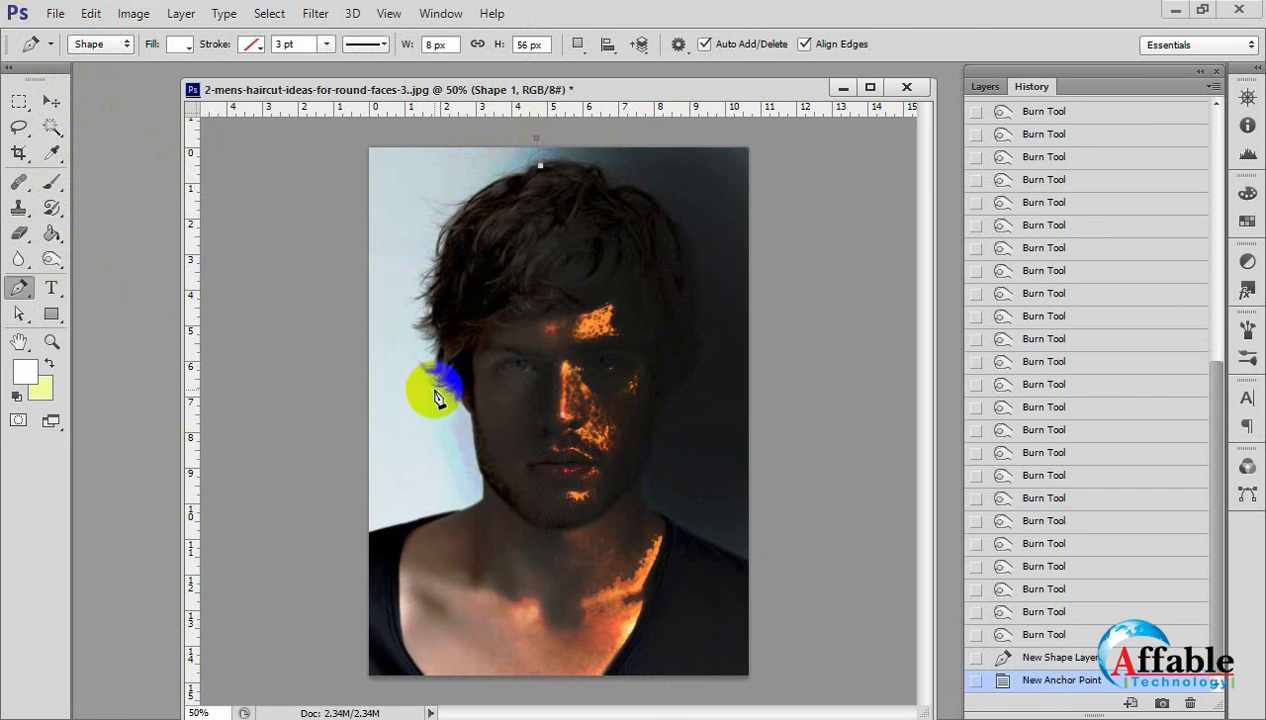
{"action": "left_click_drag", "start_coordinate": [470, 417], "coordinate": [590, 632]}
{"action": "left_click", "coordinate": [467, 422]}
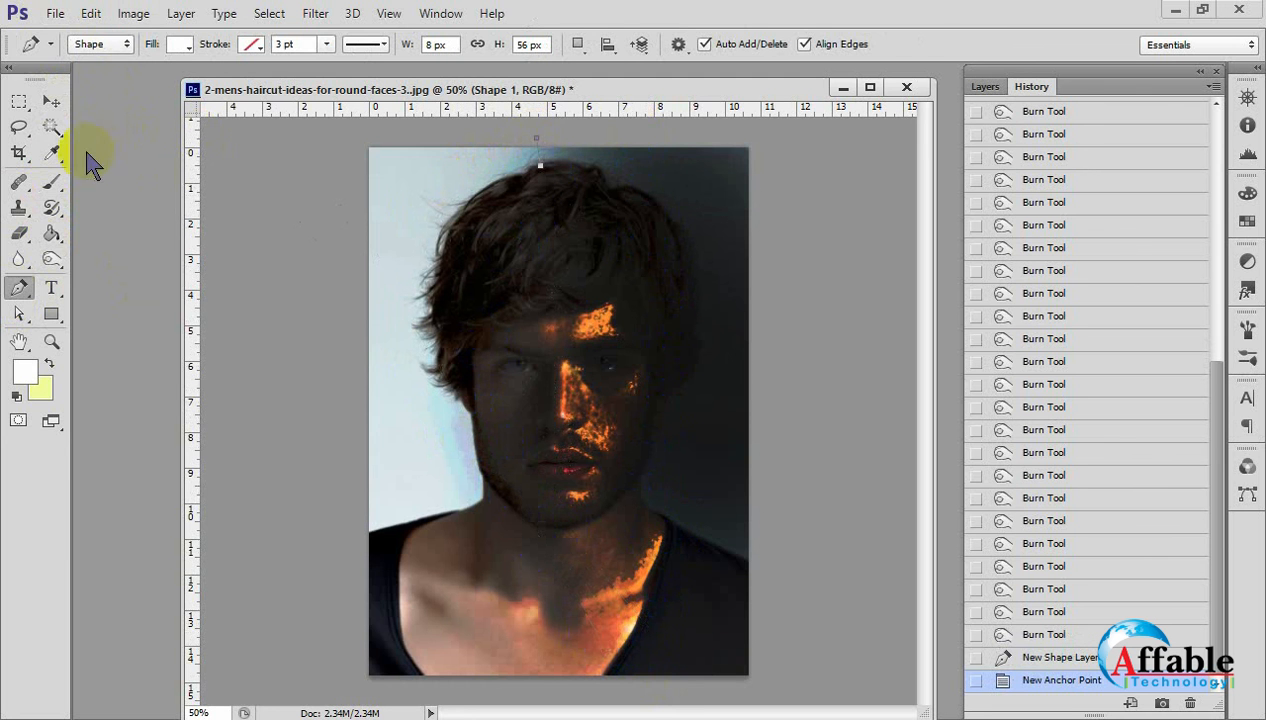
{"action": "left_click", "coordinate": [51, 103]}
{"action": "key", "text": "Delete"}
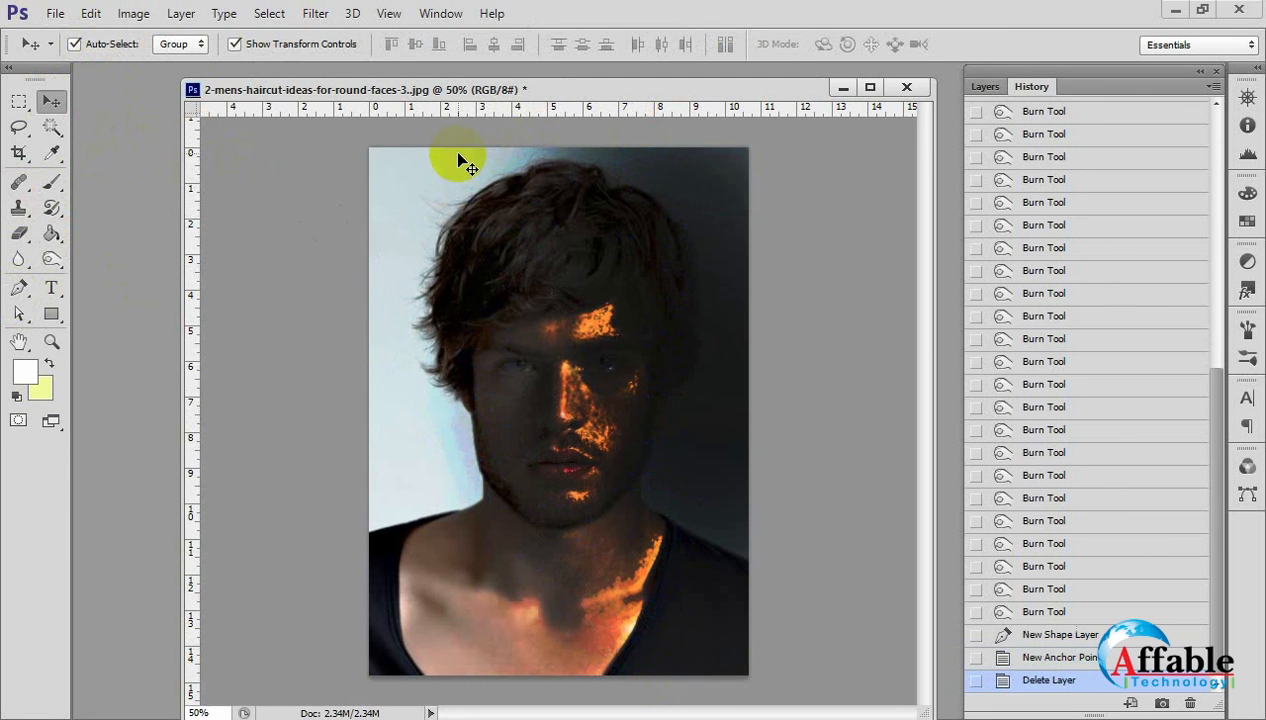
Set the Pen Tool to Path mode and trace a path from the top of the head down the left hair edge to the jaw.
{"action": "left_click", "coordinate": [19, 288]}
{"action": "left_click", "coordinate": [120, 46]}
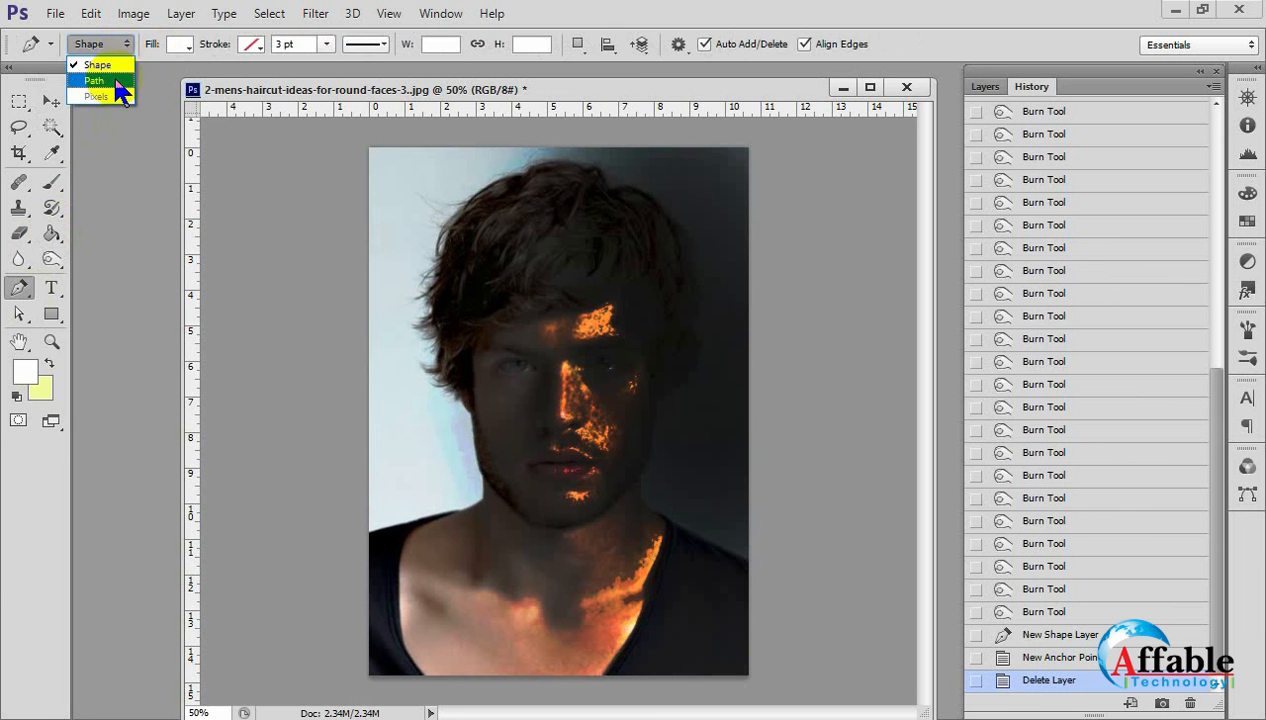
{"action": "left_click", "coordinate": [96, 81]}
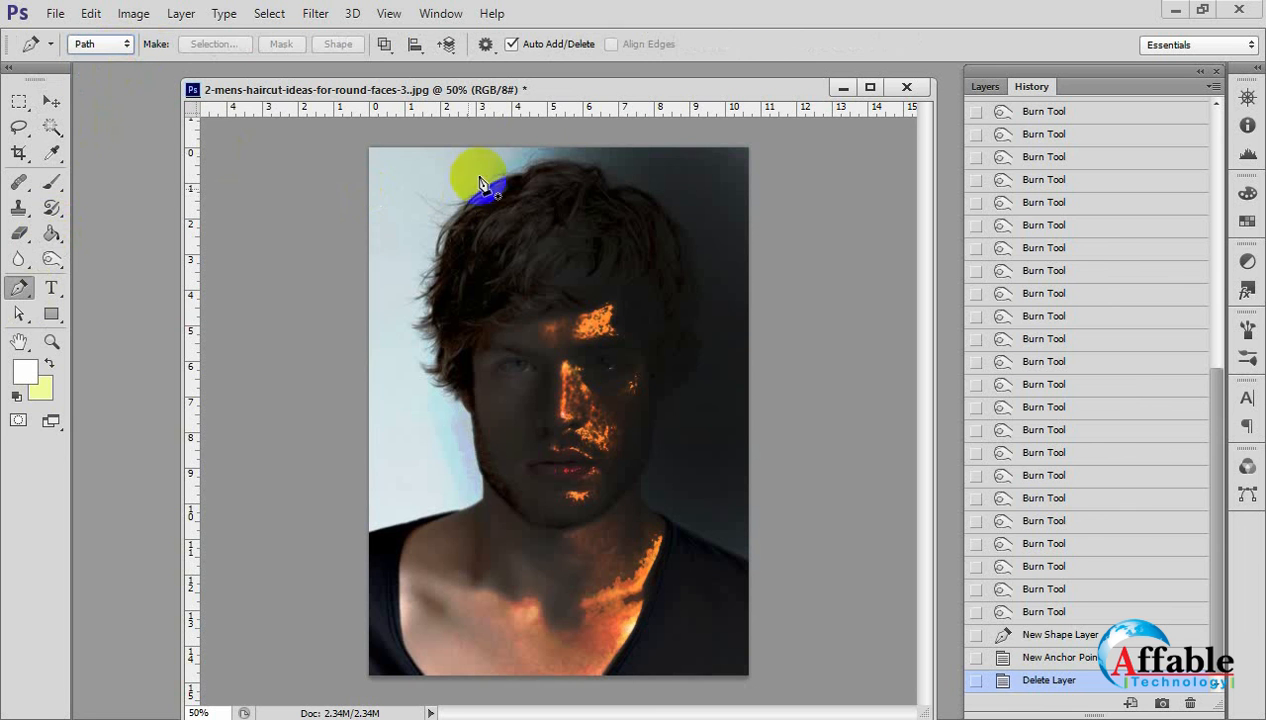
{"action": "left_click", "coordinate": [548, 152]}
{"action": "left_click_drag", "start_coordinate": [433, 390], "coordinate": [489, 586]}
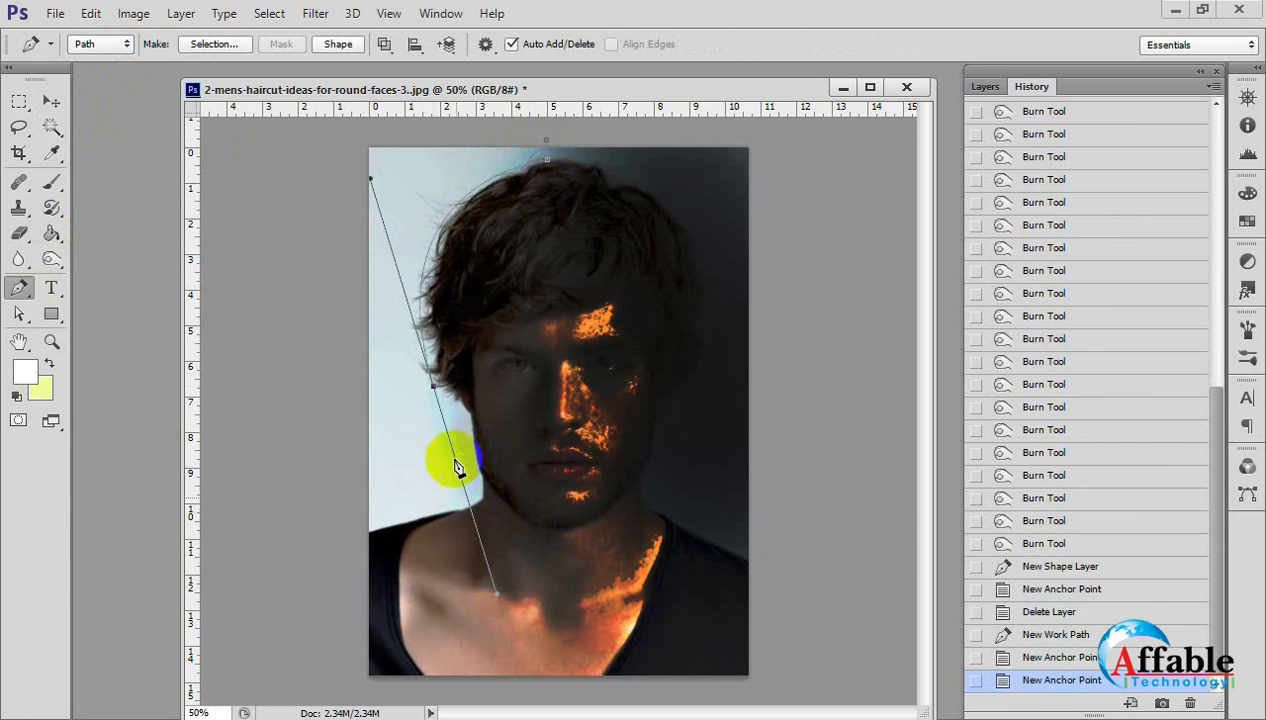
{"action": "left_click", "coordinate": [433, 387]}
{"action": "left_click", "coordinate": [466, 408]}
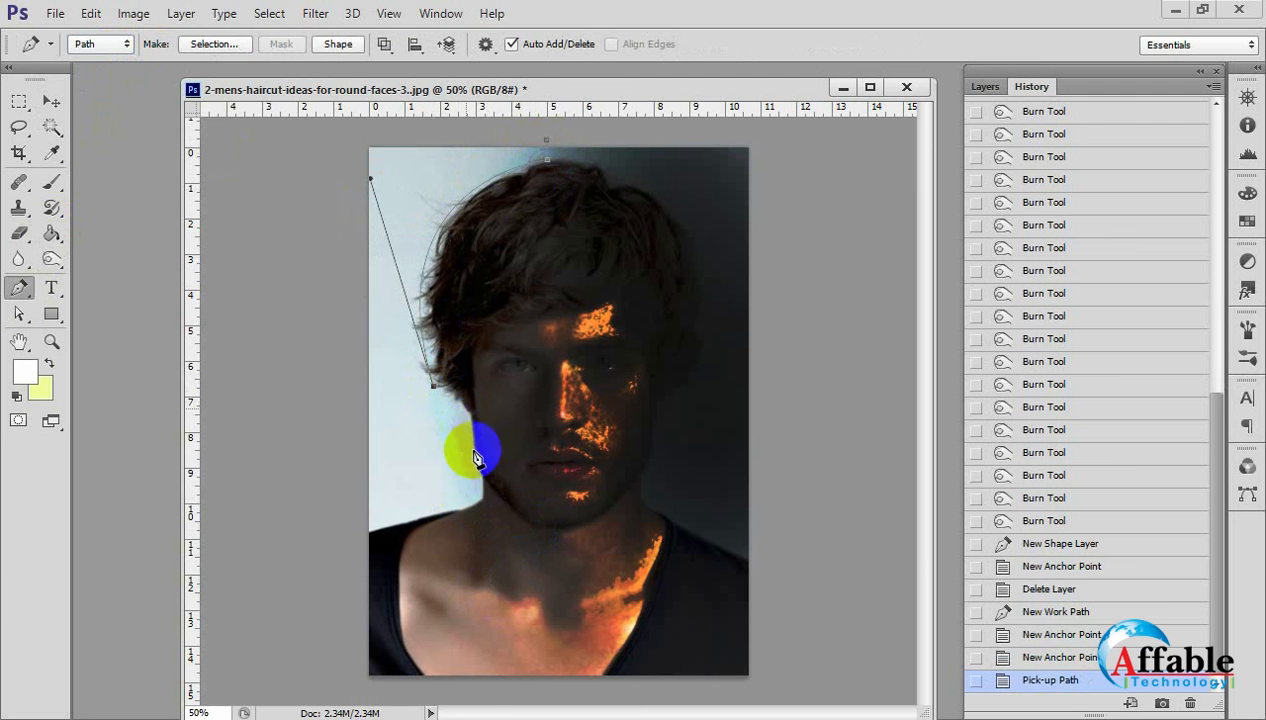
{"action": "left_click_drag", "start_coordinate": [484, 480], "coordinate": [499, 497]}
{"action": "left_click", "coordinate": [484, 480]}
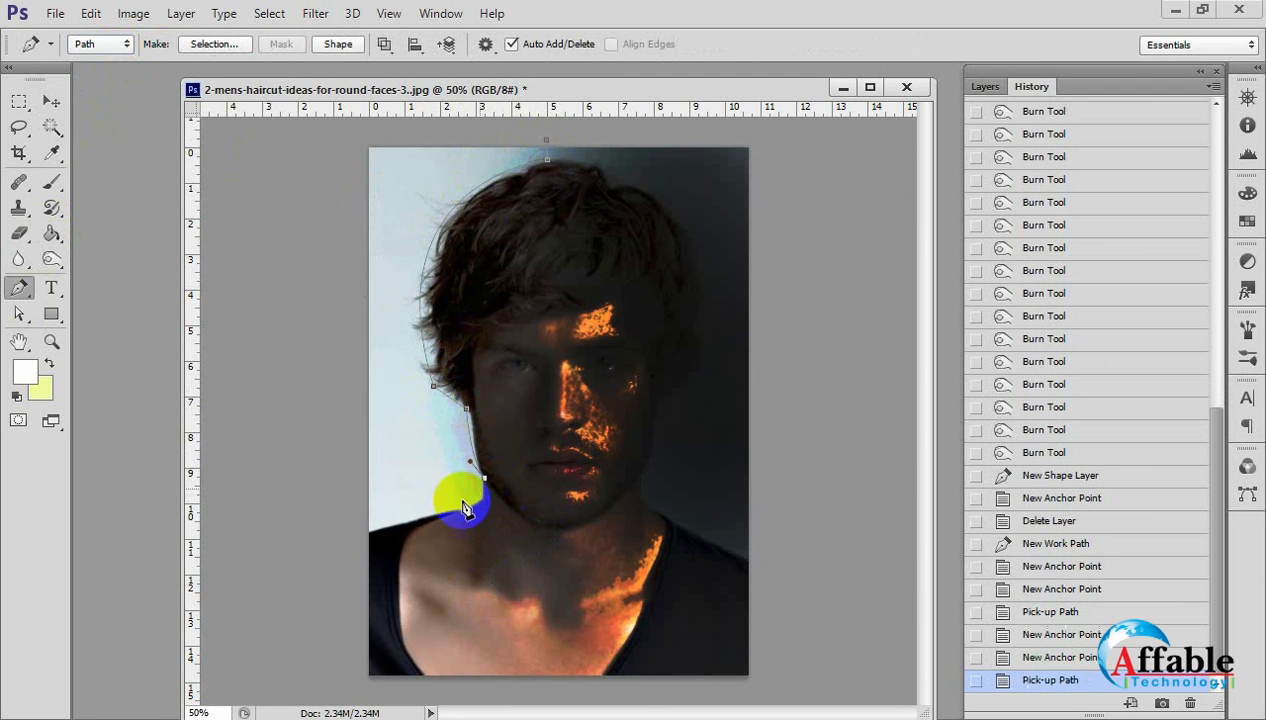
Continue the path along the left shoulder, lead it around outside the canvas and close it at the top of the head.
{"action": "left_click_drag", "start_coordinate": [343, 541], "coordinate": [177, 561]}
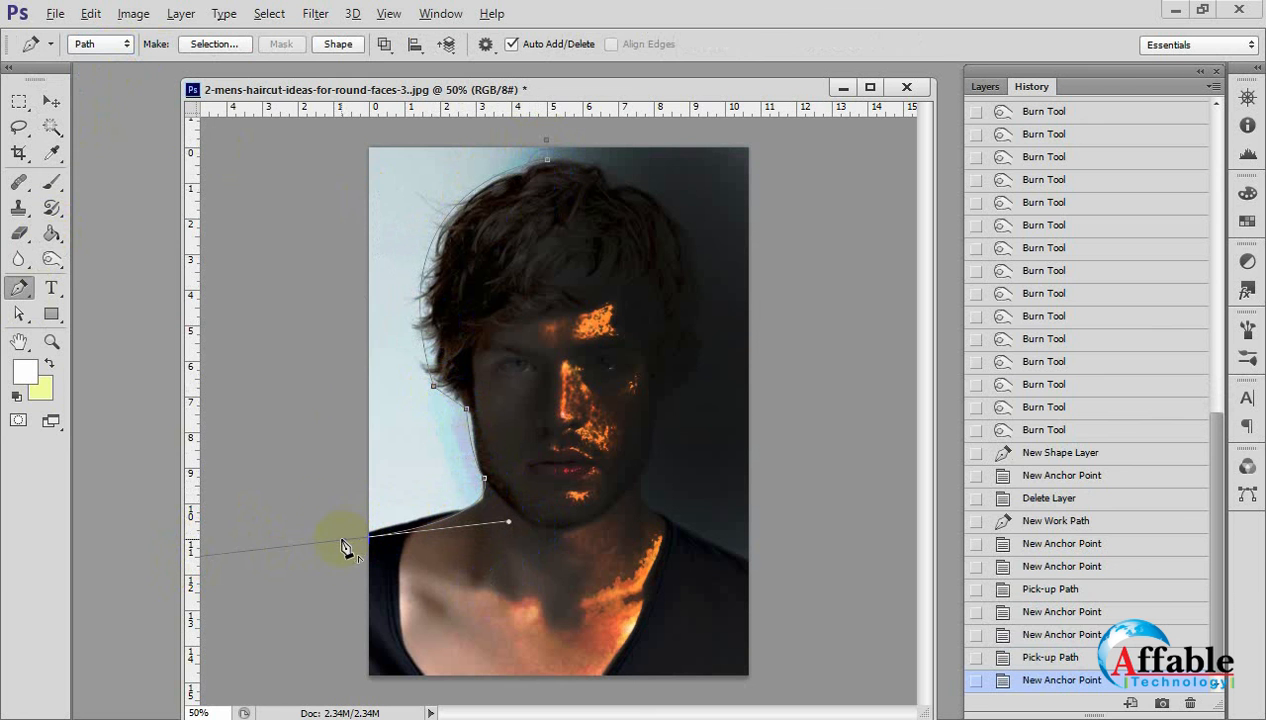
{"action": "left_click", "coordinate": [343, 541]}
{"action": "left_click", "coordinate": [301, 382]}
{"action": "left_click", "coordinate": [272, 198]}
{"action": "left_click", "coordinate": [318, 137]}
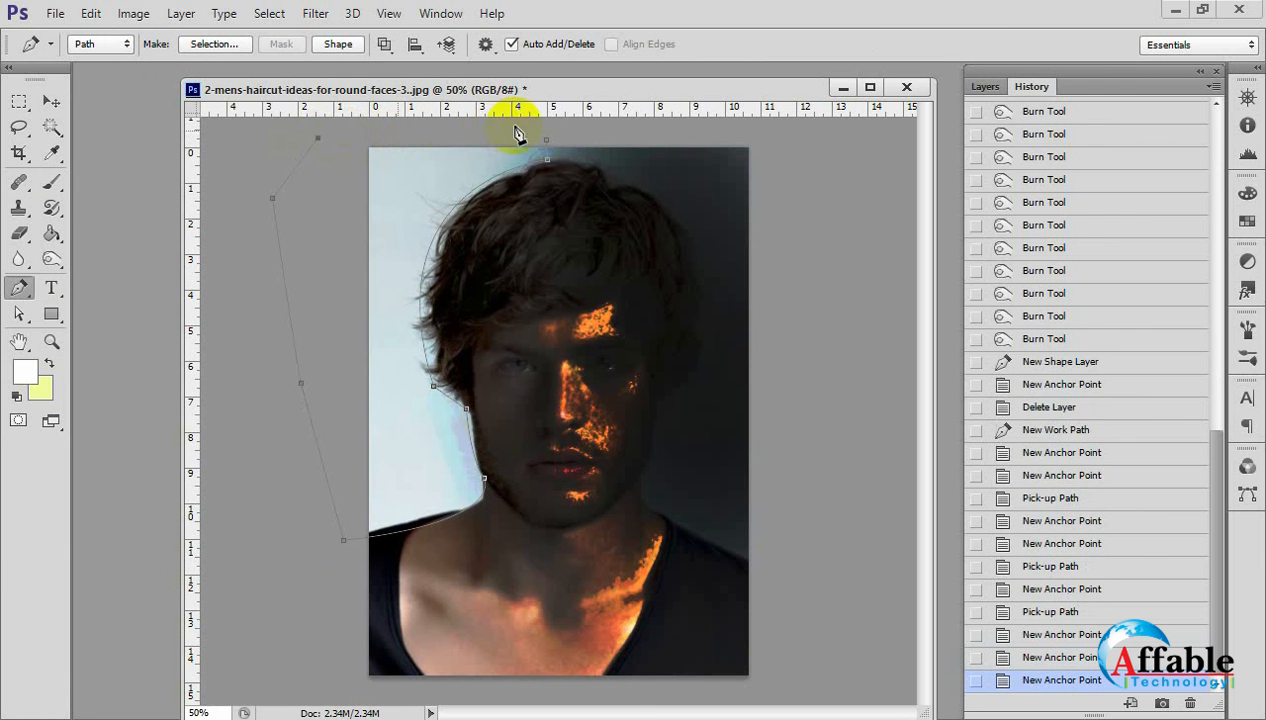
{"action": "left_click", "coordinate": [398, 130]}
{"action": "left_click", "coordinate": [548, 143]}
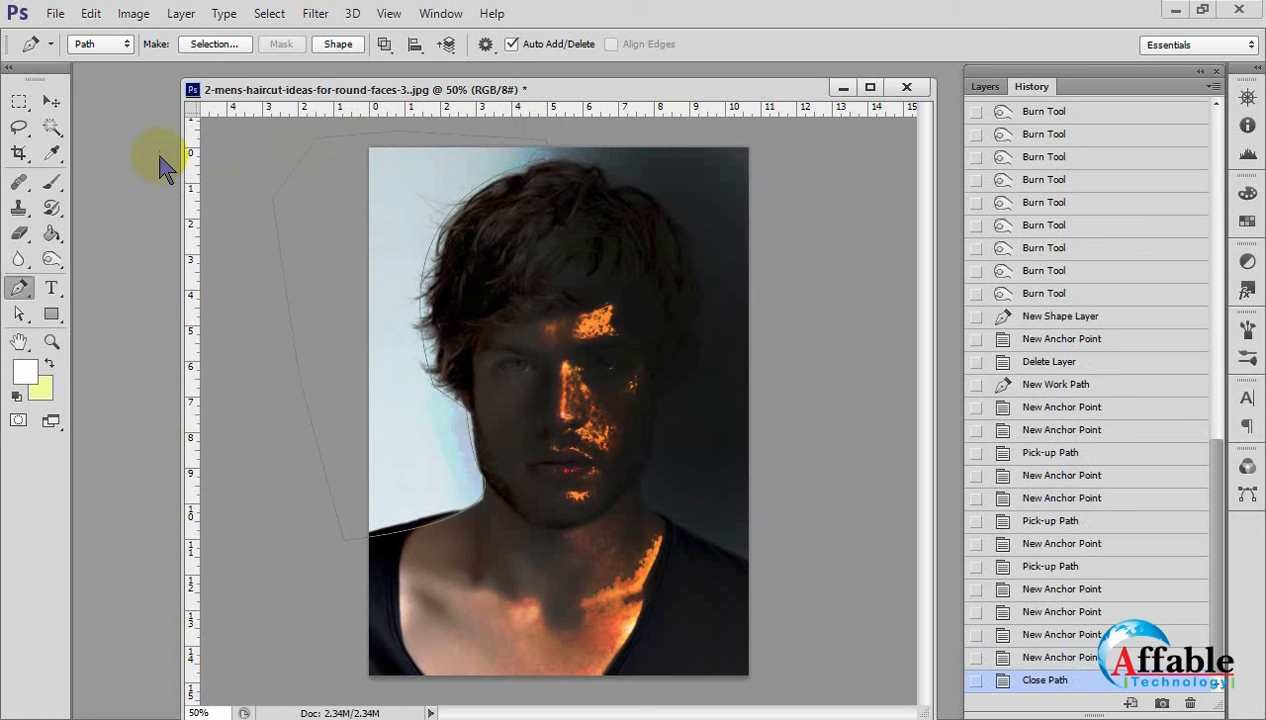
Switch to the Move Tool and convert the locked Background into a regular layer named Layer 0.
{"action": "left_click", "coordinate": [50, 101]}
{"action": "left_click", "coordinate": [980, 88]}
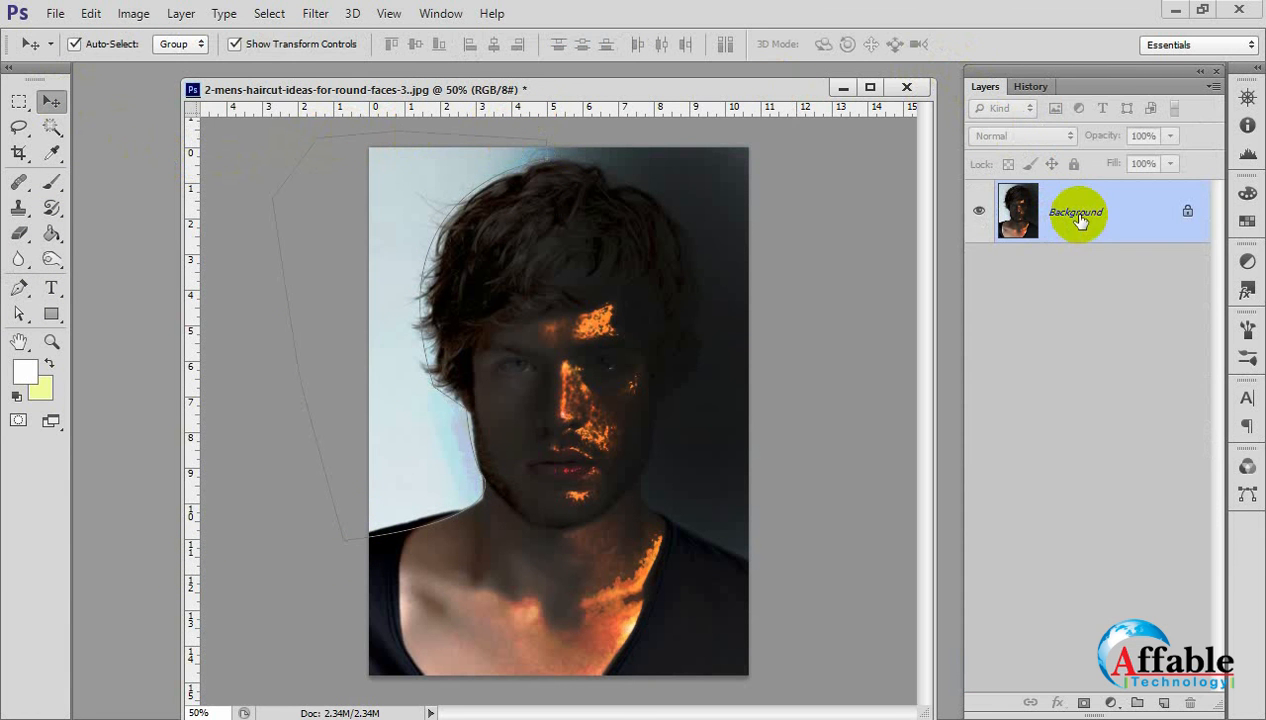
{"action": "double_click", "coordinate": [1074, 212]}
{"action": "left_click", "coordinate": [841, 233]}
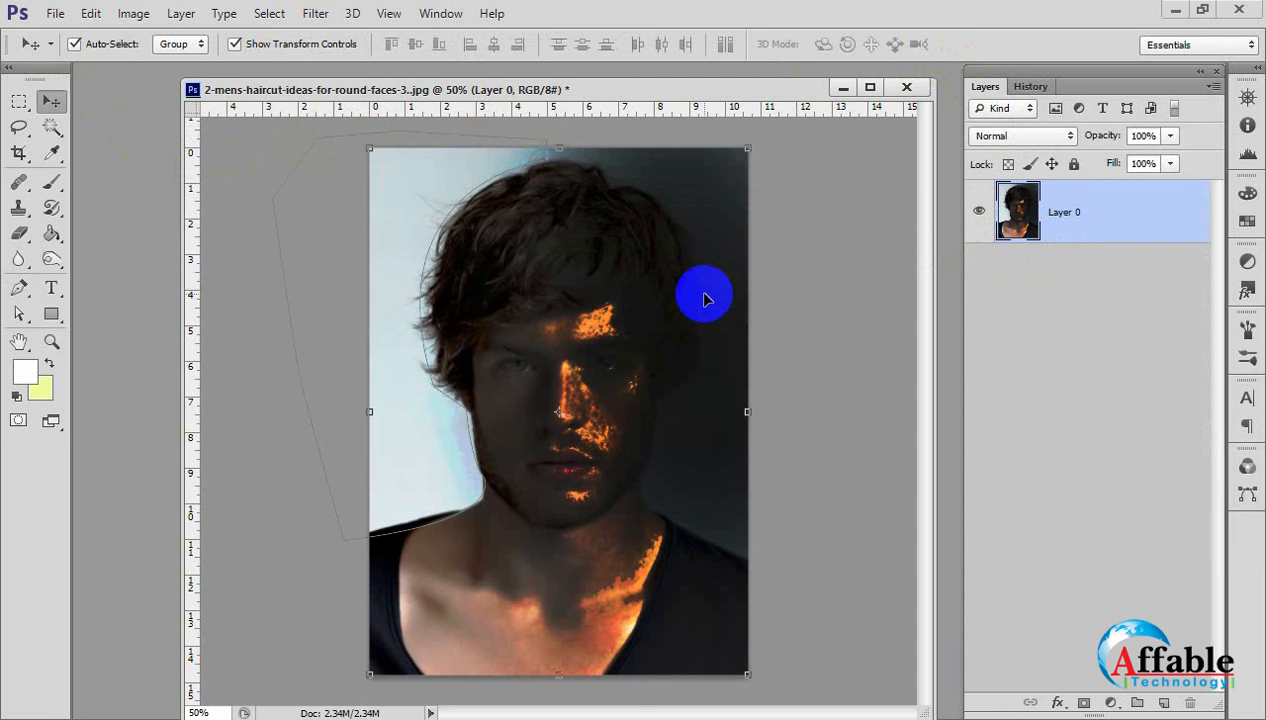
Convert the closed path into a selection, delete the left backdrop from Layer 0, and deselect.
{"action": "key", "text": "ctrl+Return"}
{"action": "key", "text": "Delete"}
{"action": "left_click", "coordinate": [58, 106]}
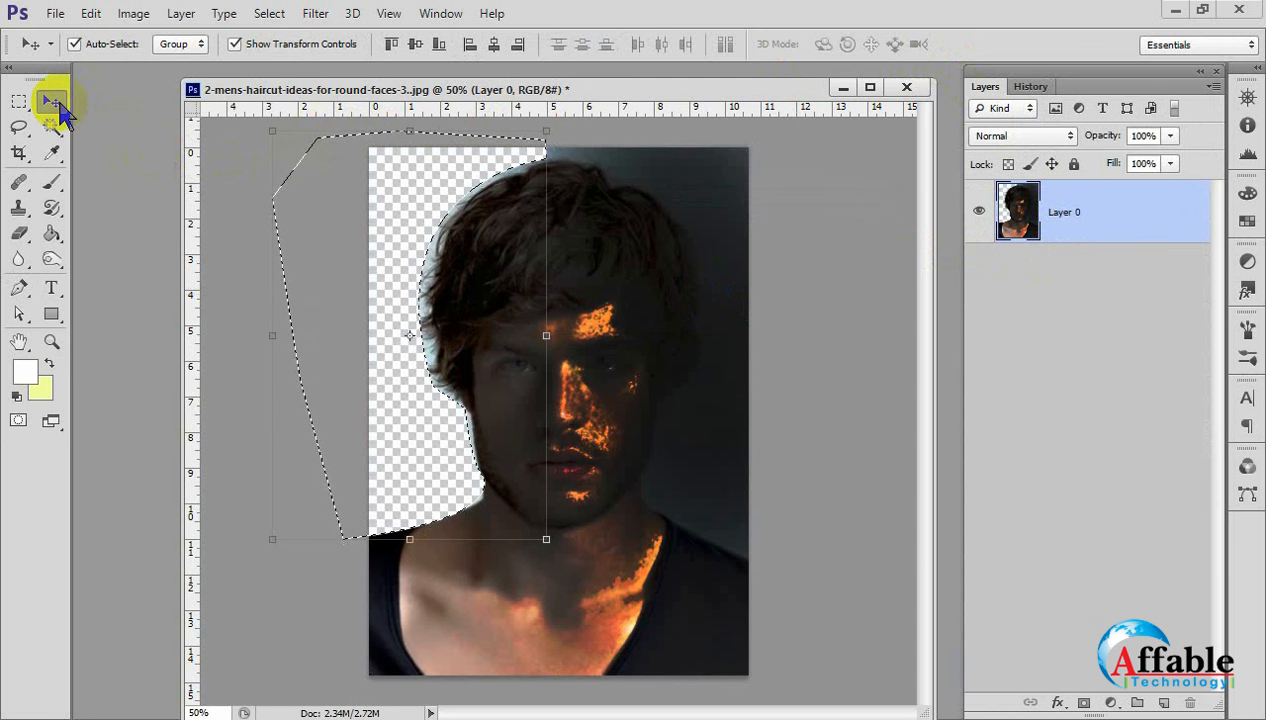
{"action": "left_click", "coordinate": [458, 325]}
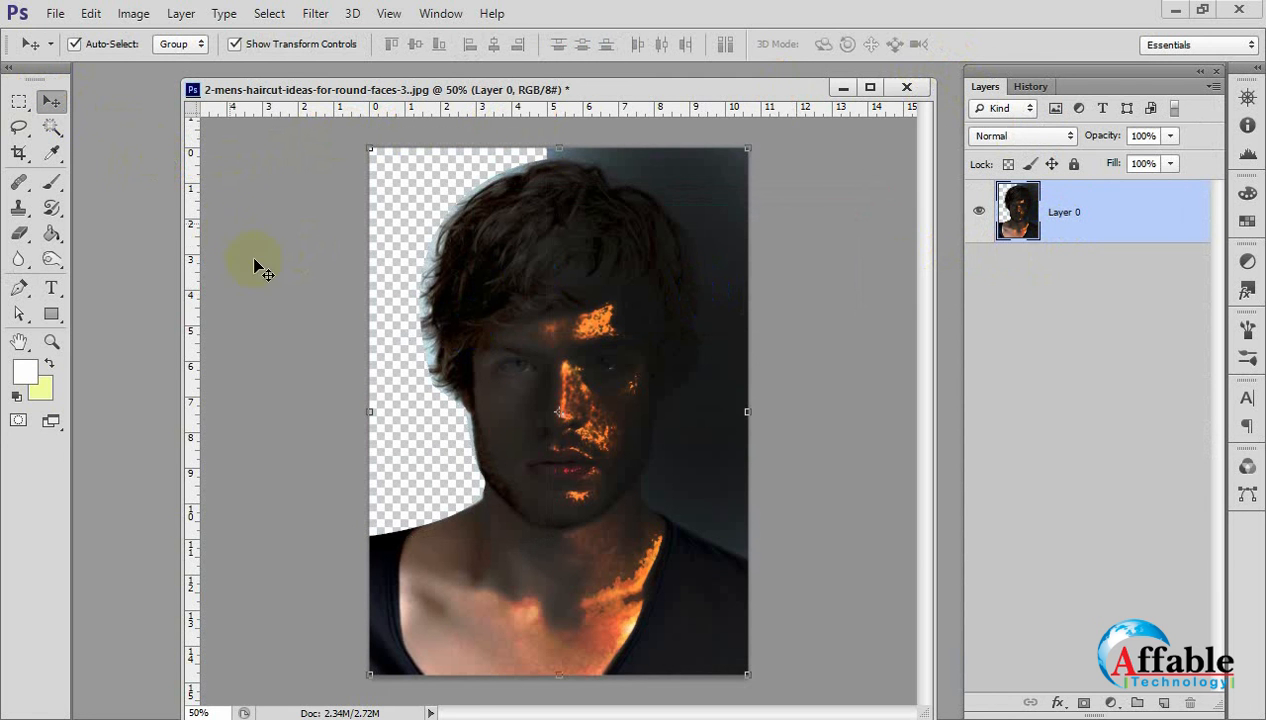
{"action": "left_click", "coordinate": [616, 370]}
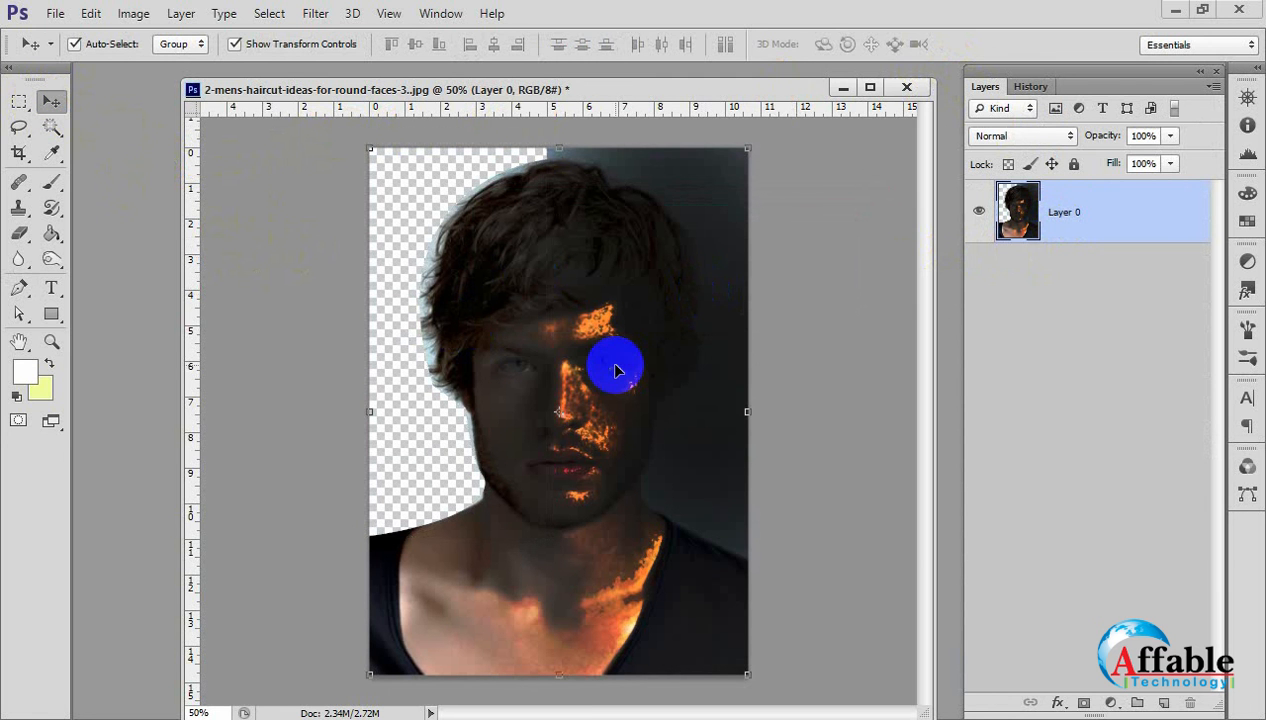
Open marguerite-daisy-beautiful-beauty.jpg from the Background folder inside Ref Image.
{"action": "left_click", "coordinate": [52, 13]}
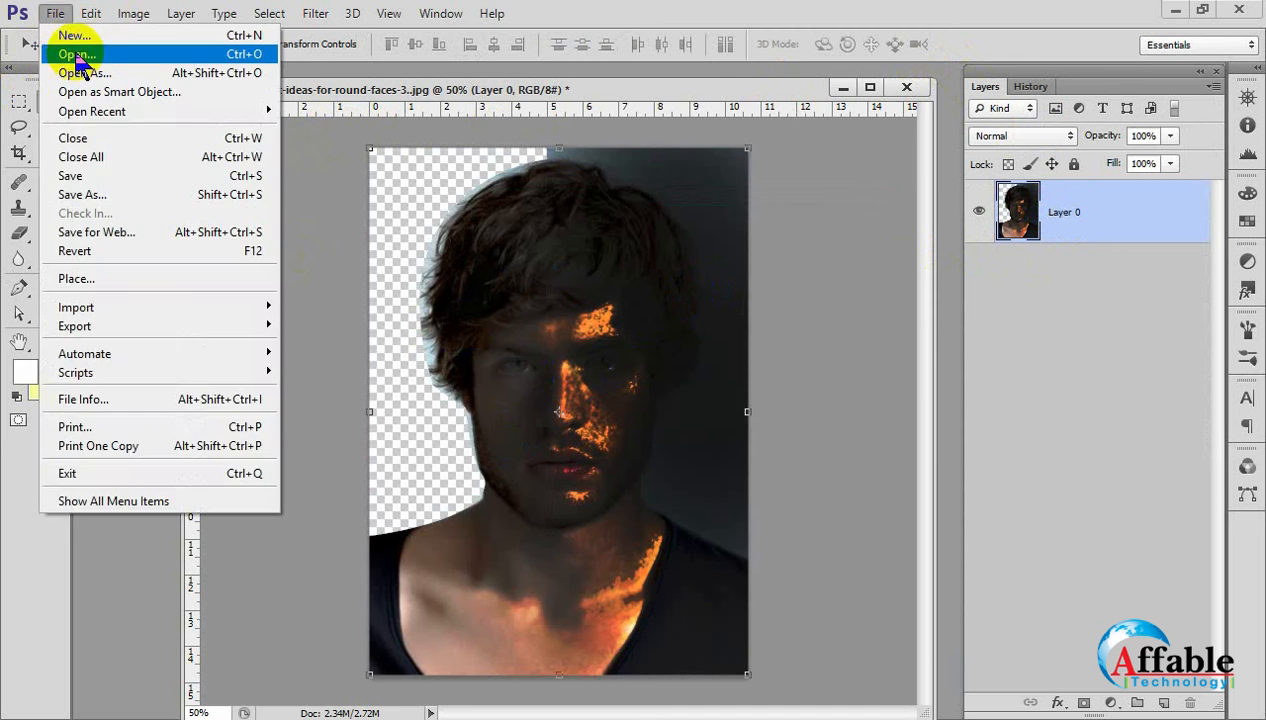
{"action": "left_click", "coordinate": [77, 55]}
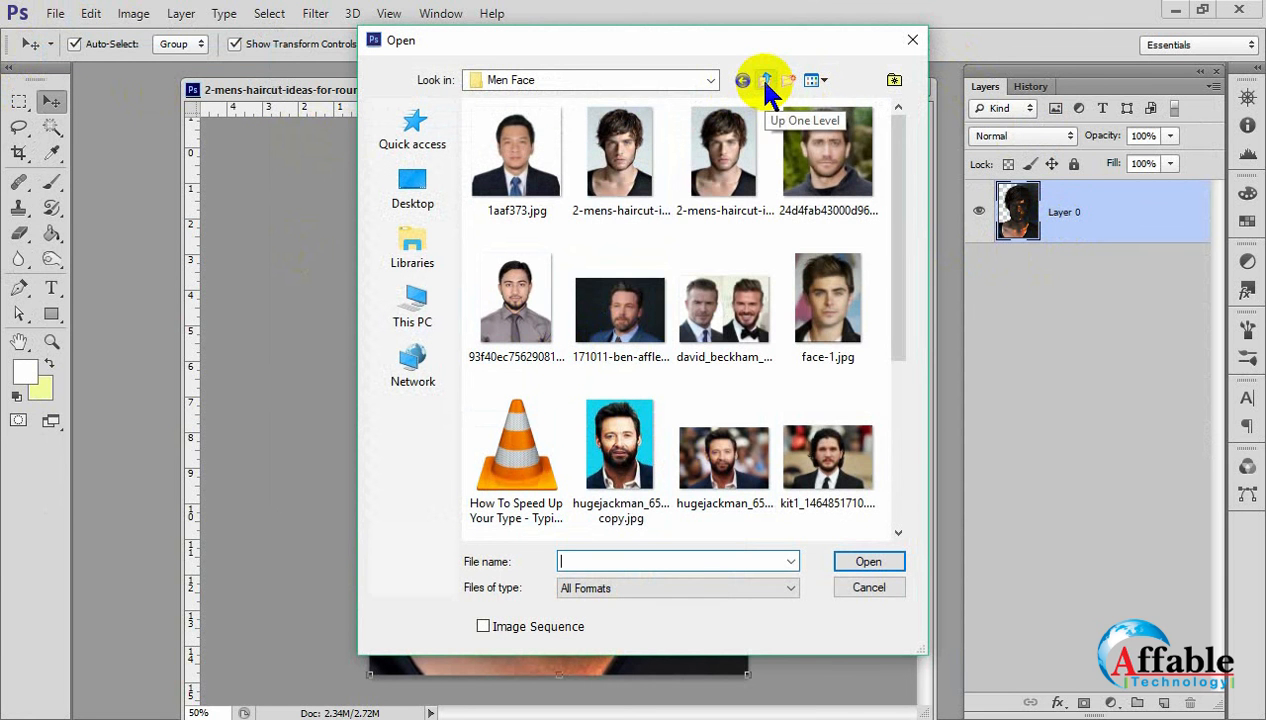
{"action": "left_click", "coordinate": [766, 84]}
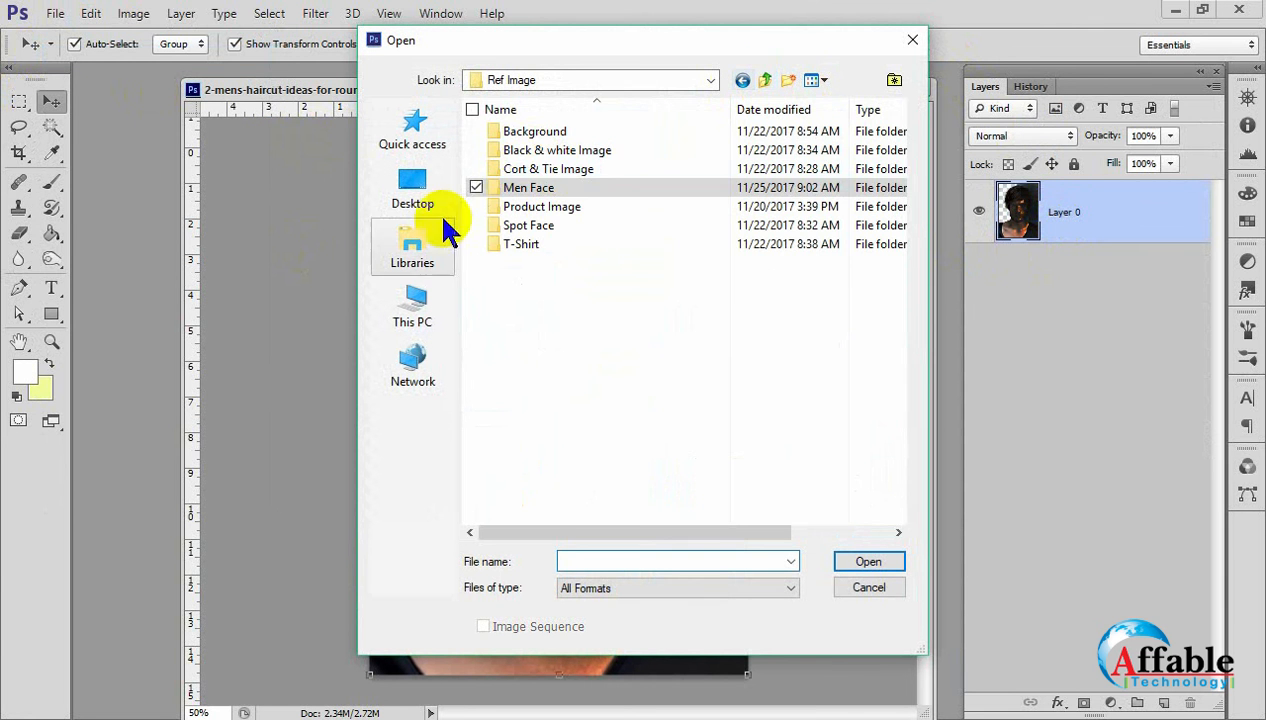
{"action": "double_click", "coordinate": [531, 133]}
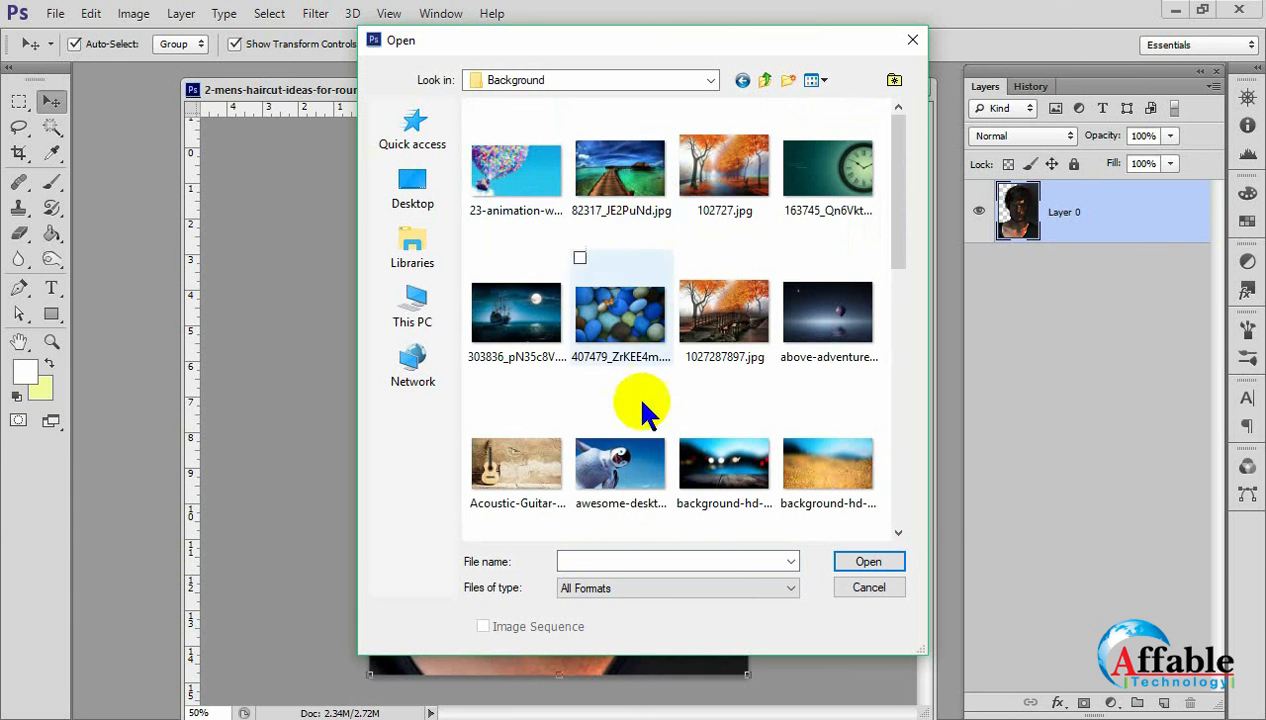
{"action": "scroll", "coordinate": [639, 404], "scroll_direction": "down", "scroll_amount": 3}
{"action": "scroll", "coordinate": [633, 393], "scroll_direction": "down", "scroll_amount": 3}
{"action": "scroll", "coordinate": [615, 395], "scroll_direction": "up", "scroll_amount": 7}
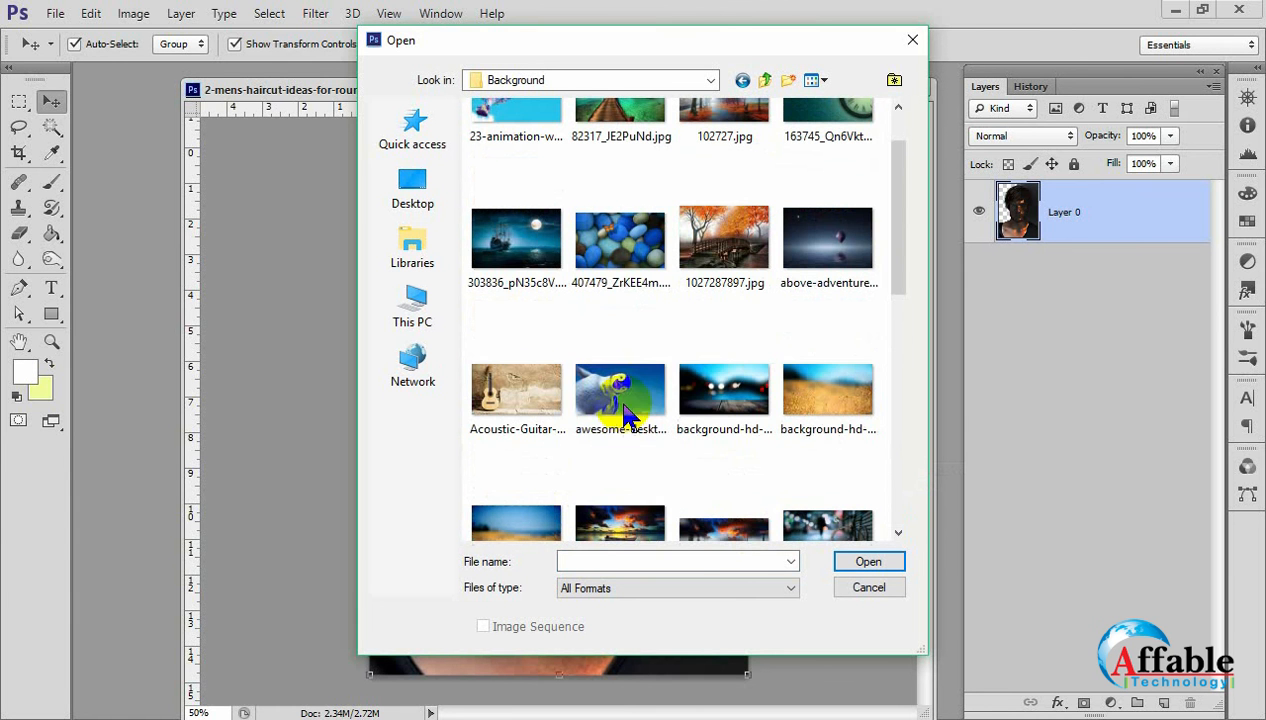
{"action": "left_click", "coordinate": [622, 398]}
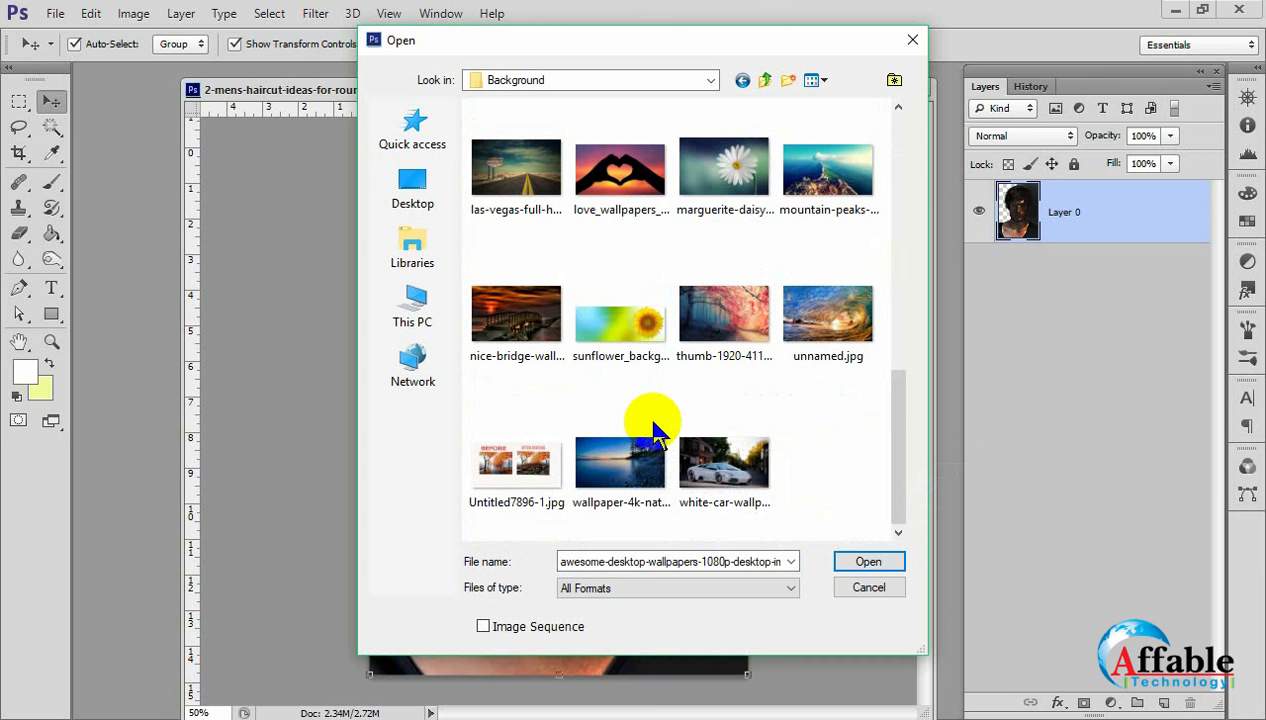
{"action": "left_click", "coordinate": [612, 324]}
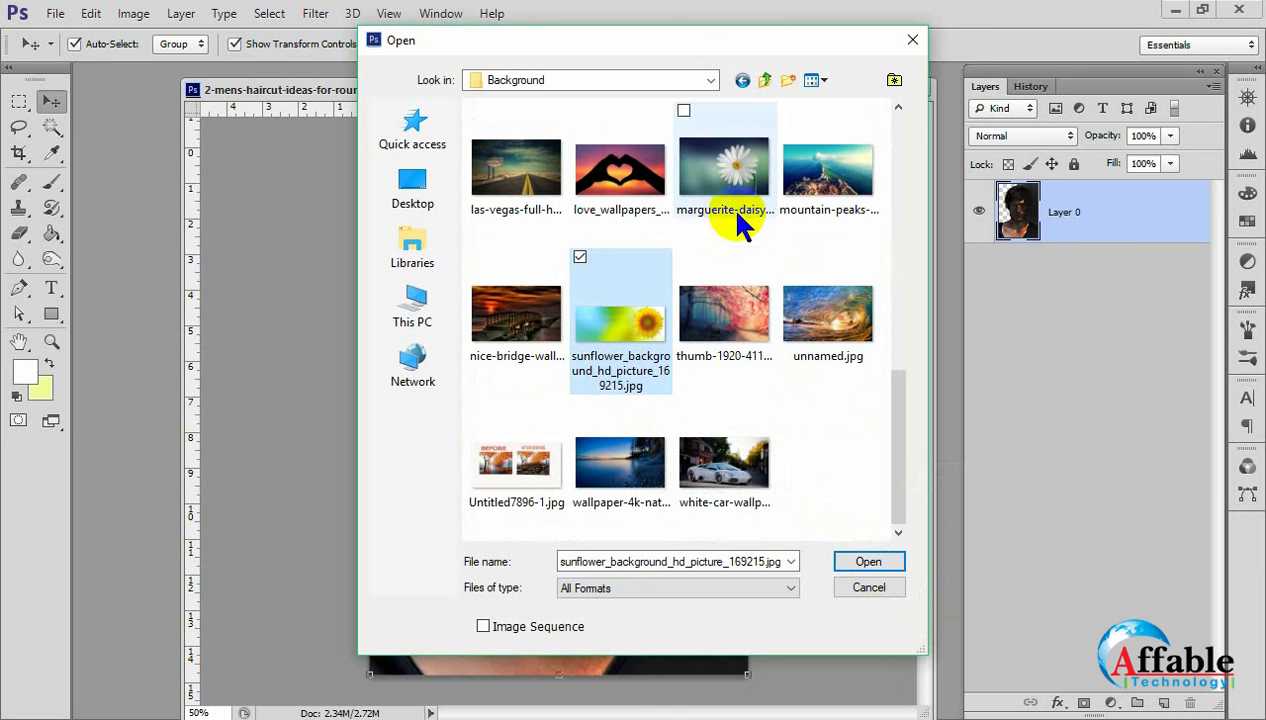
{"action": "left_click", "coordinate": [730, 205]}
{"action": "left_click", "coordinate": [884, 560]}
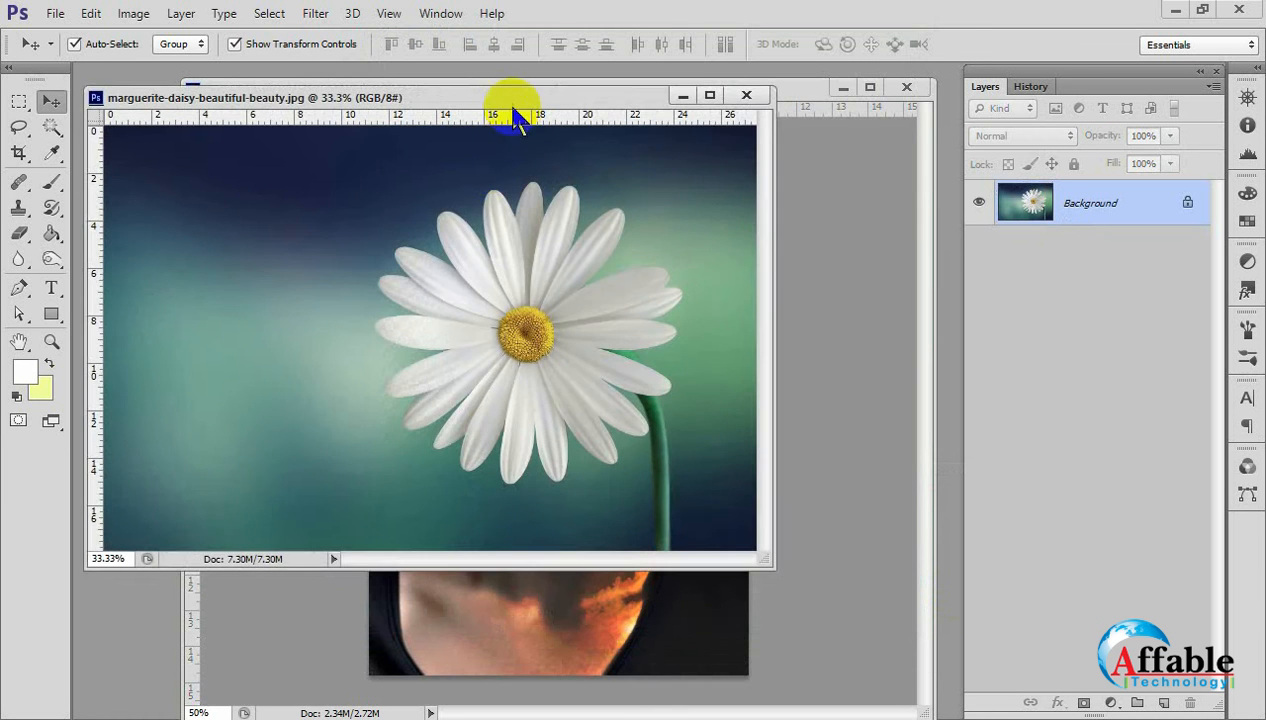
Bring the daisy picture into the portrait document as a new layer and place it beneath Layer 0.
{"action": "left_click_drag", "start_coordinate": [509, 95], "coordinate": [942, 505]}
{"action": "left_click_drag", "start_coordinate": [897, 645], "coordinate": [574, 452]}
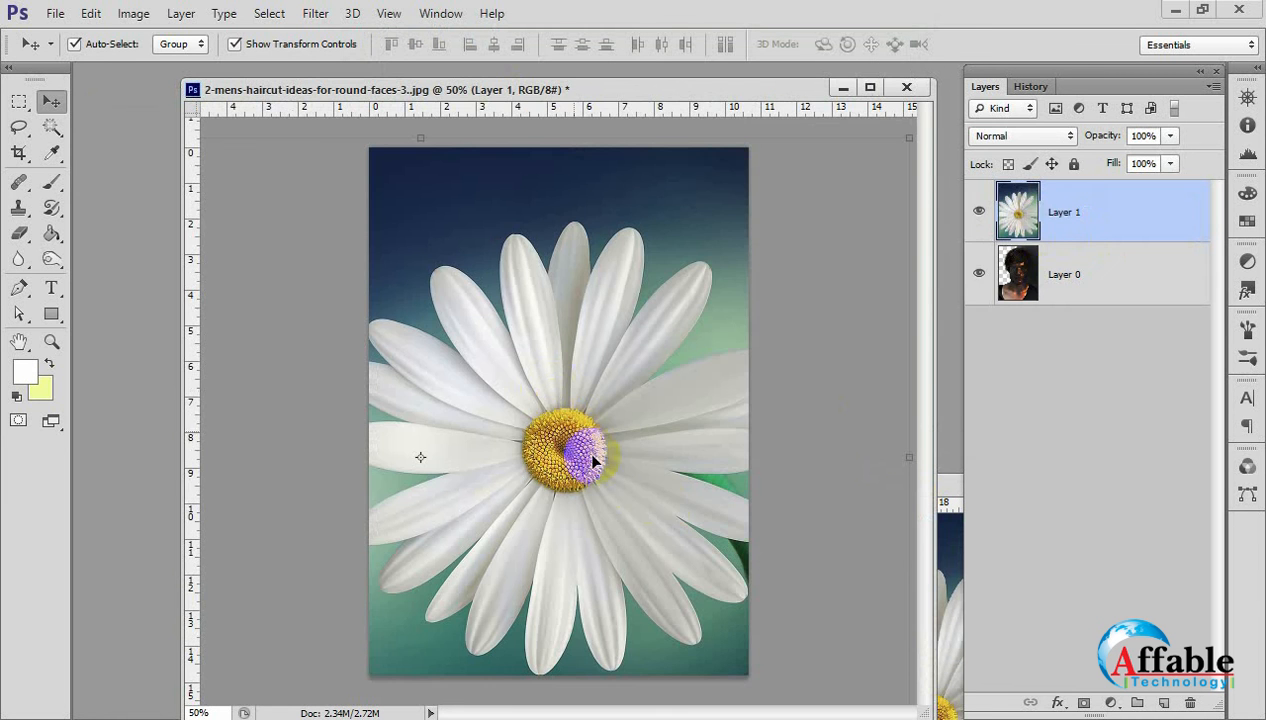
{"action": "left_click_drag", "start_coordinate": [1110, 246], "coordinate": [1078, 390]}
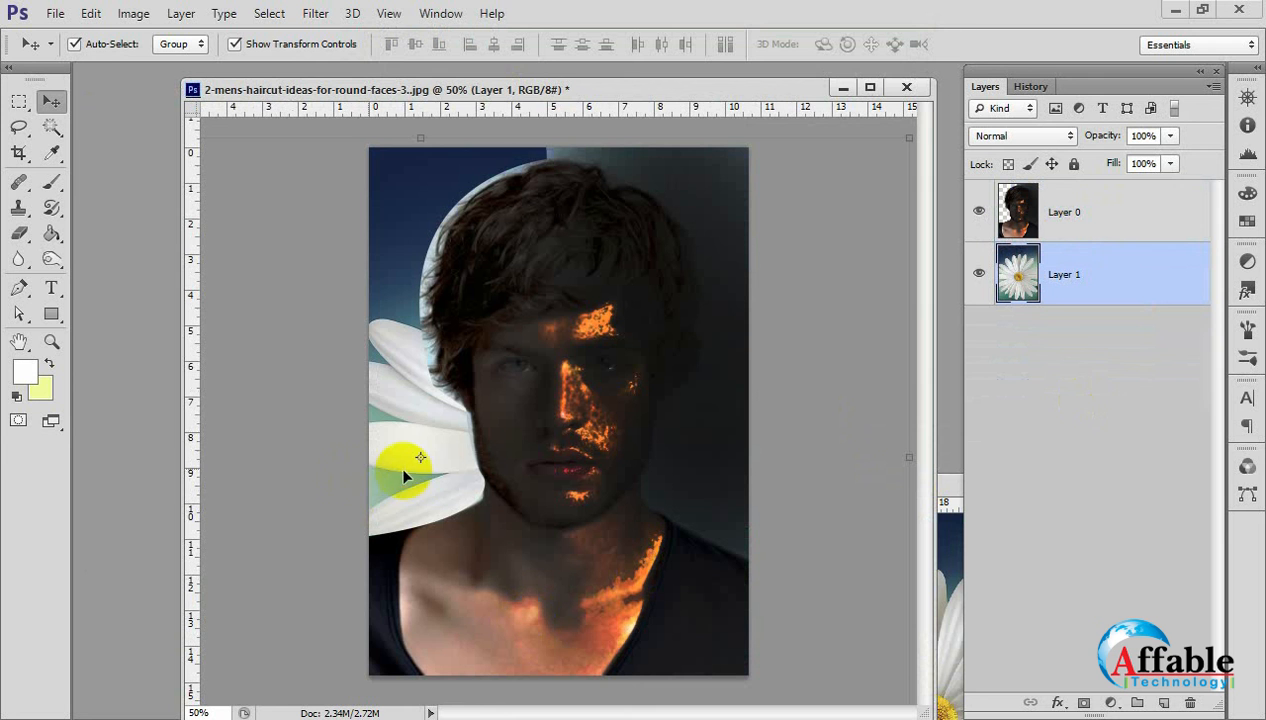
Reposition the daisy layer behind the head and scale it to about 127% so its petals fill the removed backdrop.
{"action": "mouse_move", "coordinate": [389, 456]}
{"action": "left_mouse_down"}
{"action": "mouse_move", "coordinate": [340, 335]}
{"action": "mouse_move", "coordinate": [338, 406]}
{"action": "mouse_move", "coordinate": [409, 486]}
{"action": "mouse_move", "coordinate": [367, 480]}
{"action": "mouse_move", "coordinate": [390, 465]}
{"action": "left_mouse_up"}
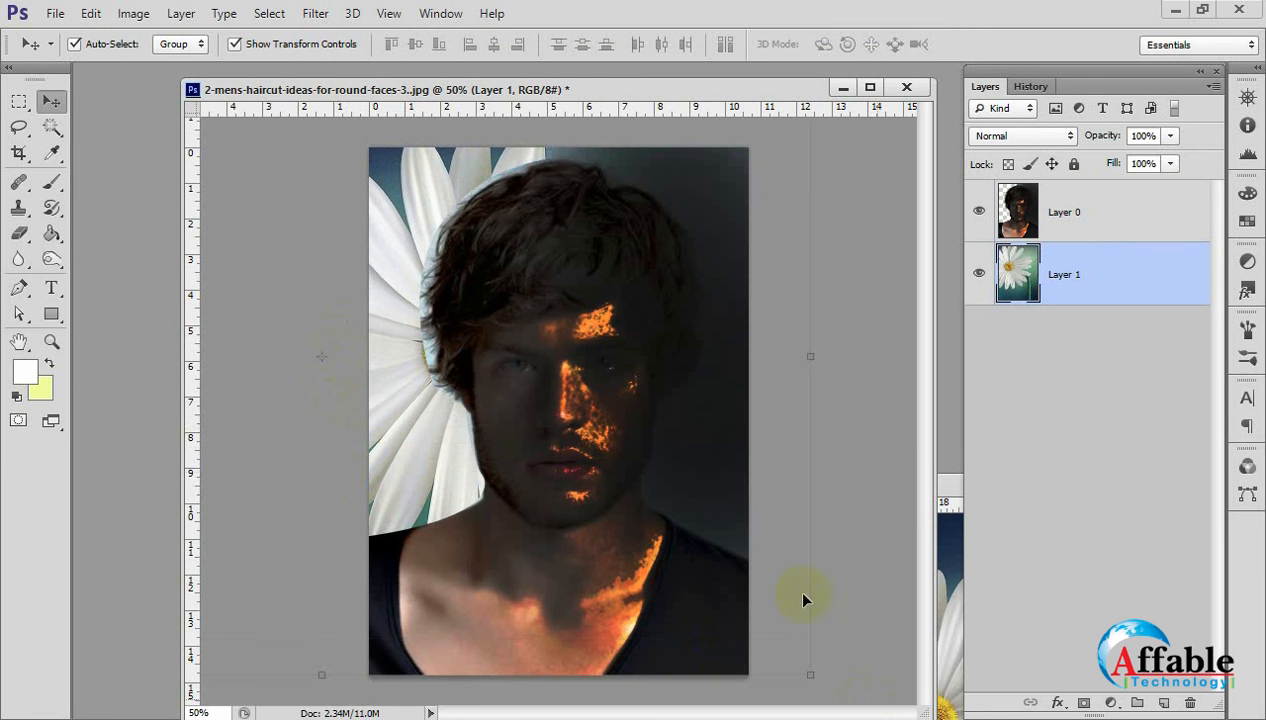
{"action": "key", "text": "ctrl+minus"}
{"action": "left_click_drag", "start_coordinate": [726, 592], "coordinate": [701, 655]}
{"action": "left_click_drag", "start_coordinate": [466, 451], "coordinate": [457, 409]}
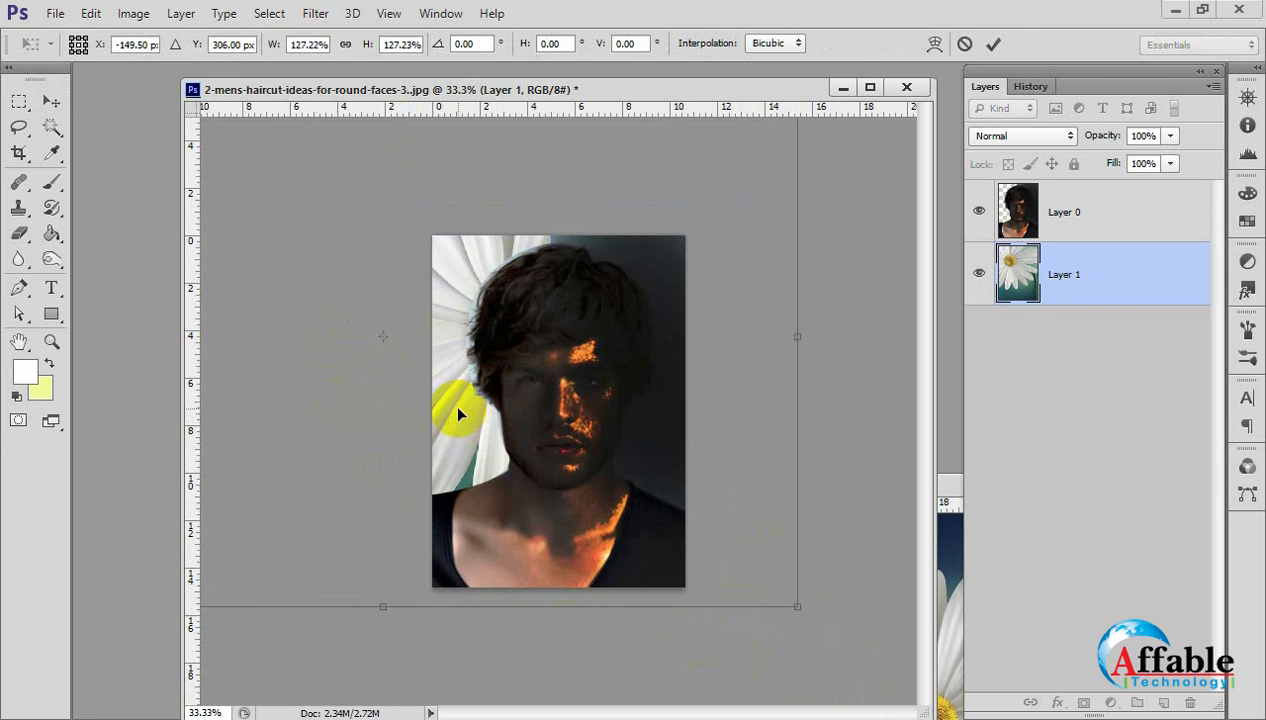
{"action": "key", "text": "Return"}
{"action": "left_click", "coordinate": [756, 509]}
{"action": "key", "text": "ctrl+plus"}
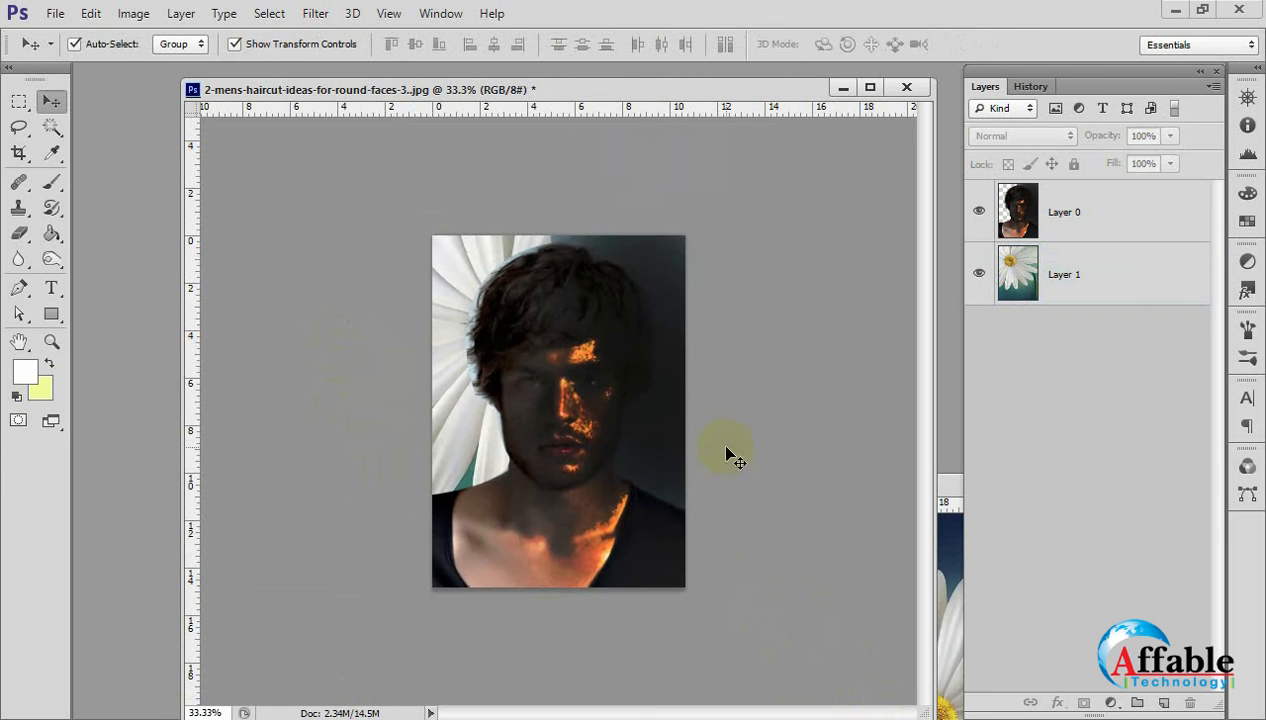
{"action": "left_click", "coordinate": [727, 449]}
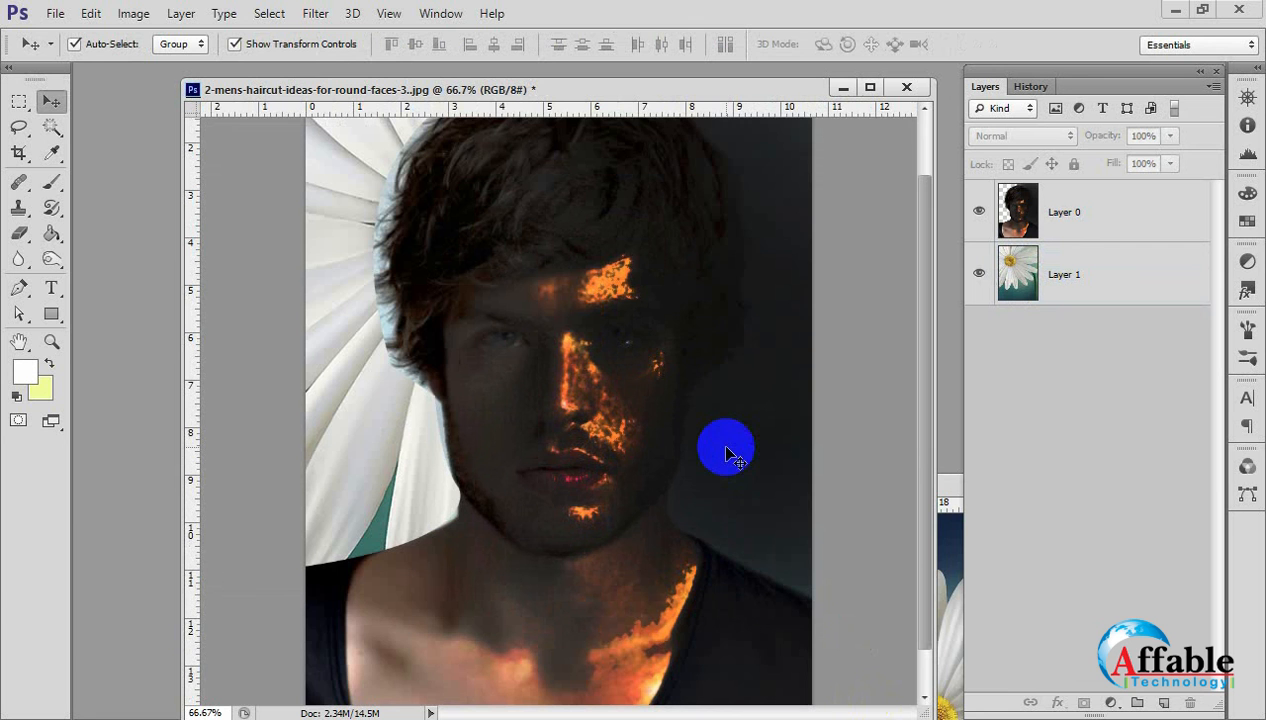
{"action": "left_click", "coordinate": [727, 449], "text": "alt"}
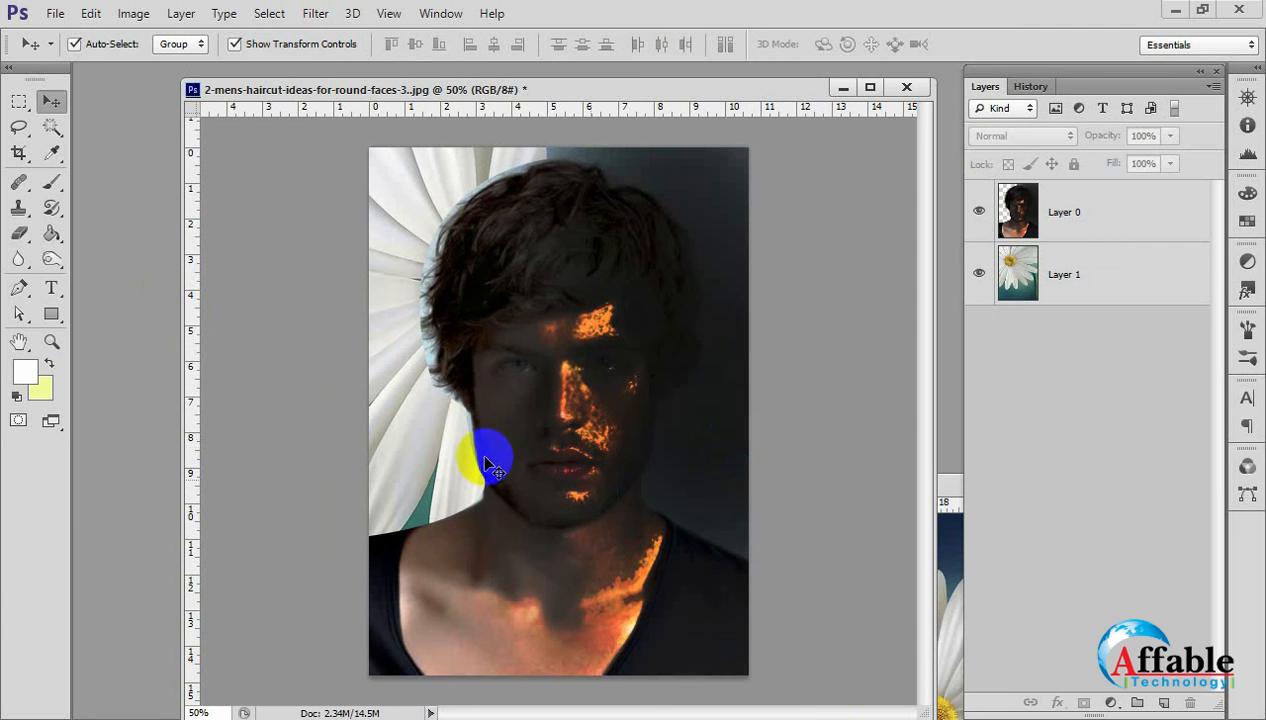
{"action": "left_click", "coordinate": [634, 323]}
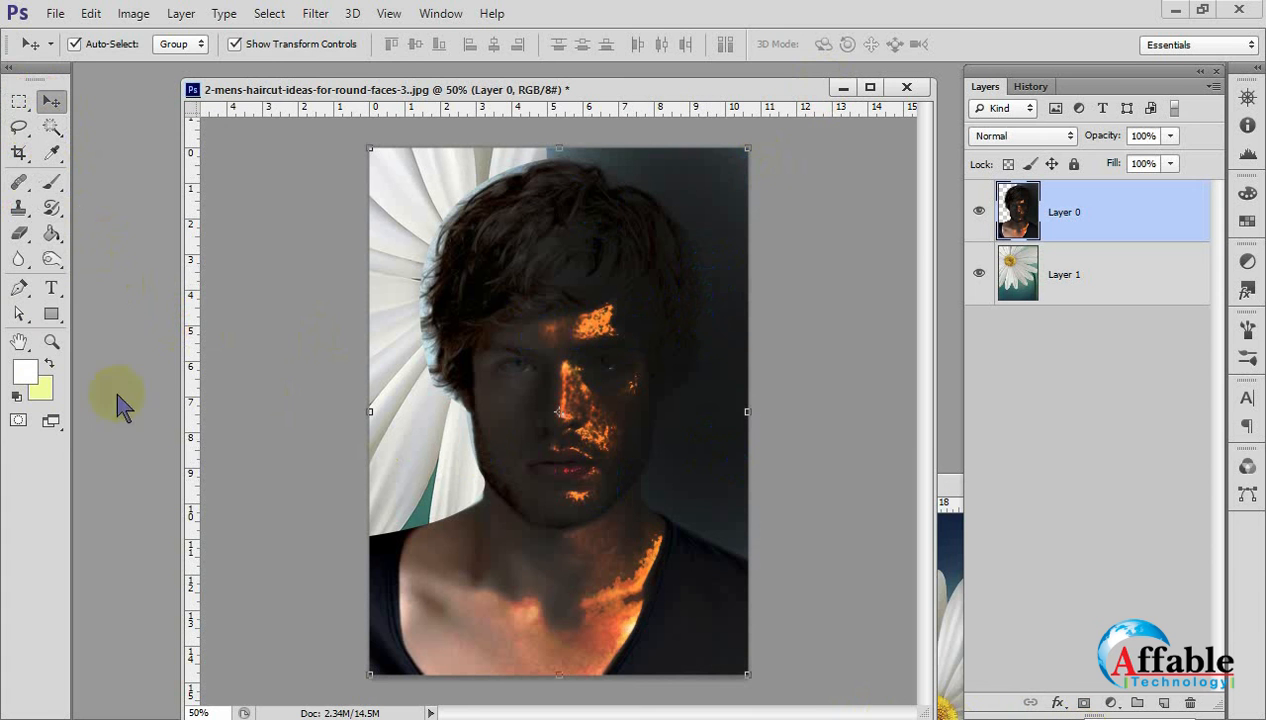
Choose the Sponge Tool and revert the portrait to its original opening snapshot in the history.
{"action": "mouse_move", "coordinate": [52, 259]}
{"action": "left_mouse_down"}
{"action": "mouse_move", "coordinate": [99, 274]}
{"action": "mouse_move", "coordinate": [147, 314]}
{"action": "mouse_move", "coordinate": [137, 296]}
{"action": "left_mouse_up"}
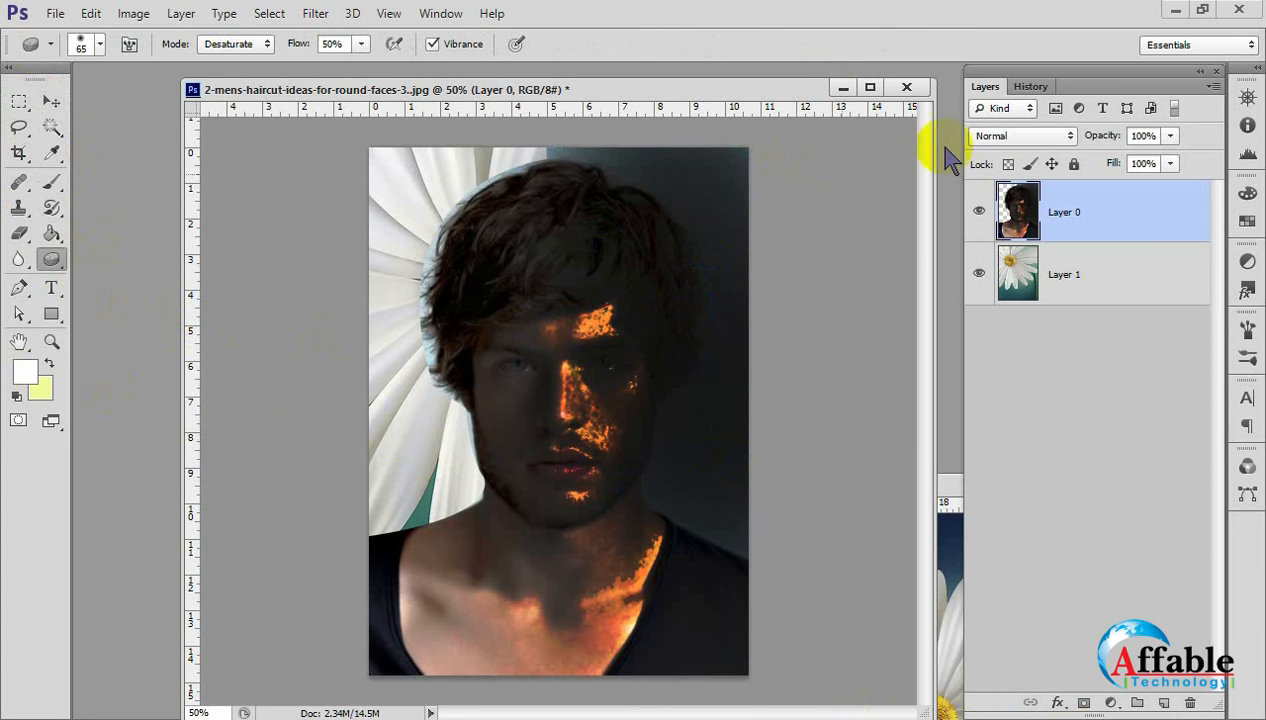
{"action": "left_click", "coordinate": [1031, 87]}
{"action": "scroll", "coordinate": [1030, 120], "scroll_direction": "up", "scroll_amount": 7}
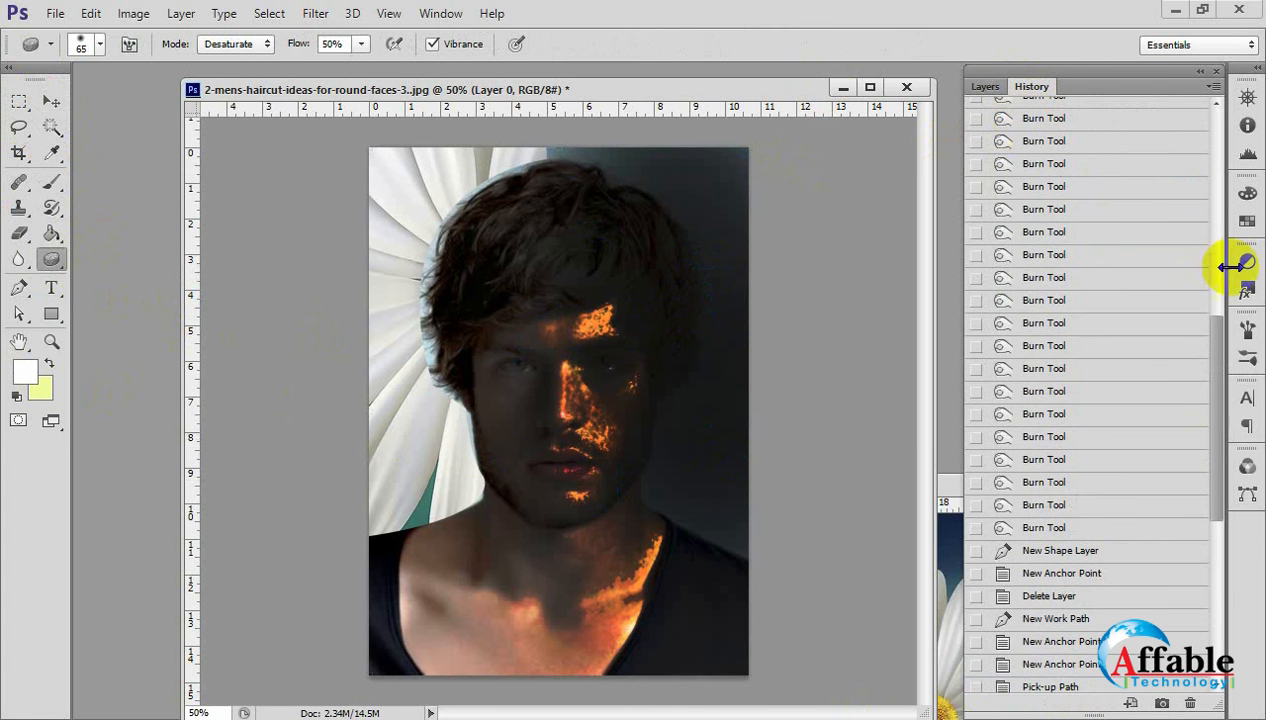
{"action": "left_click_drag", "start_coordinate": [1219, 421], "coordinate": [1233, 148]}
{"action": "left_click", "coordinate": [1080, 113]}
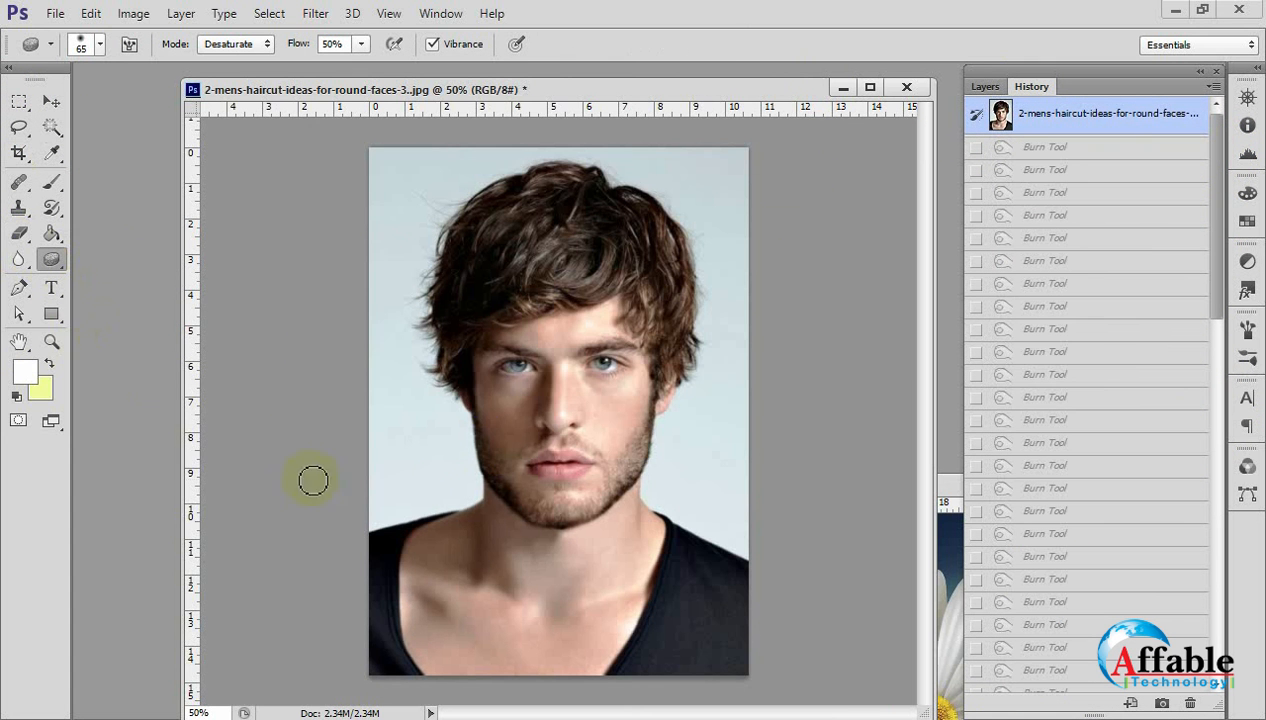
Enlarge the Sponge brush to 300 px and paint over the portrait in Desaturate mode at 50% flow to drain its color.
{"action": "mouse_move", "coordinate": [508, 413]}
{"action": "left_mouse_down"}
{"action": "mouse_move", "coordinate": [558, 528]}
{"action": "mouse_move", "coordinate": [627, 392]}
{"action": "mouse_move", "coordinate": [555, 284]}
{"action": "mouse_move", "coordinate": [624, 405]}
{"action": "left_mouse_up"}
{"action": "key", "text": "]"}
{"action": "key", "text": "]"}
{"action": "key", "text": "]"}
{"action": "key", "text": "]"}
{"action": "key", "text": "]"}
{"action": "key", "text": "]"}
{"action": "key", "text": "]"}
{"action": "key", "text": "]"}
{"action": "key", "text": "]"}
{"action": "mouse_move", "coordinate": [408, 442]}
{"action": "left_mouse_down"}
{"action": "mouse_move", "coordinate": [477, 336]}
{"action": "mouse_move", "coordinate": [587, 410]}
{"action": "left_mouse_up"}
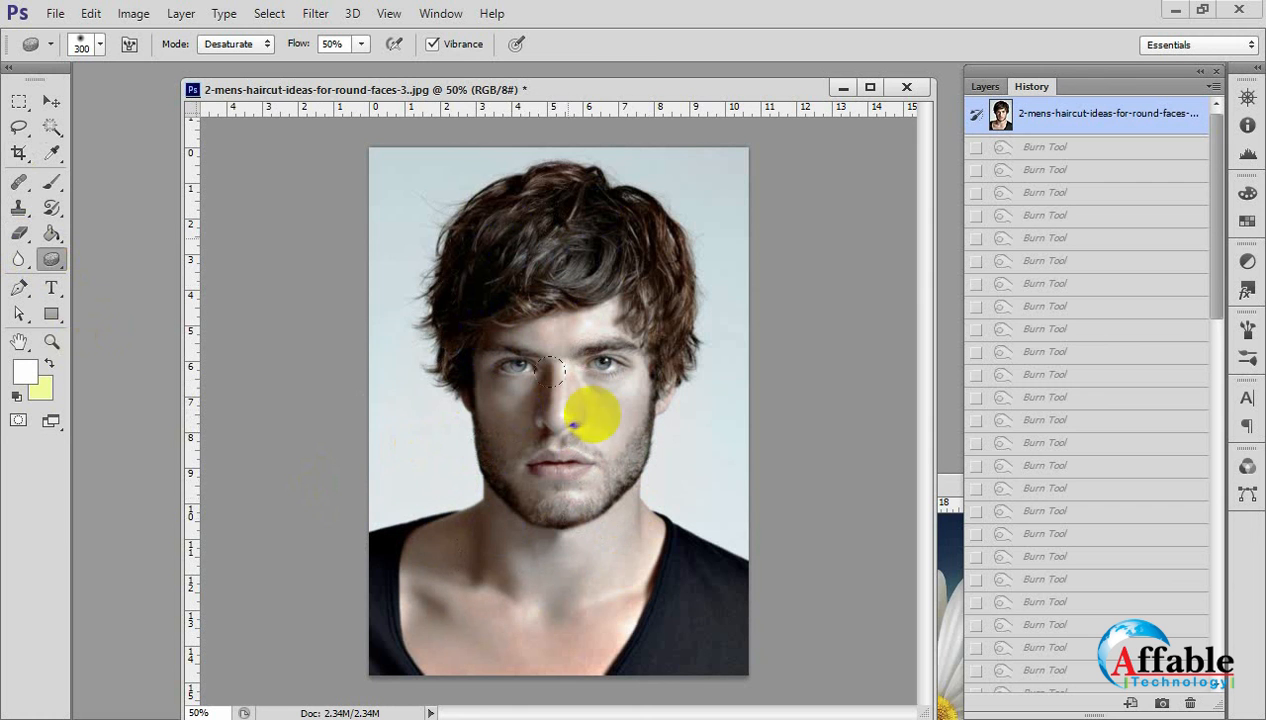
{"action": "left_click_drag", "start_coordinate": [495, 424], "coordinate": [537, 444]}
{"action": "left_click_drag", "start_coordinate": [505, 241], "coordinate": [506, 242]}
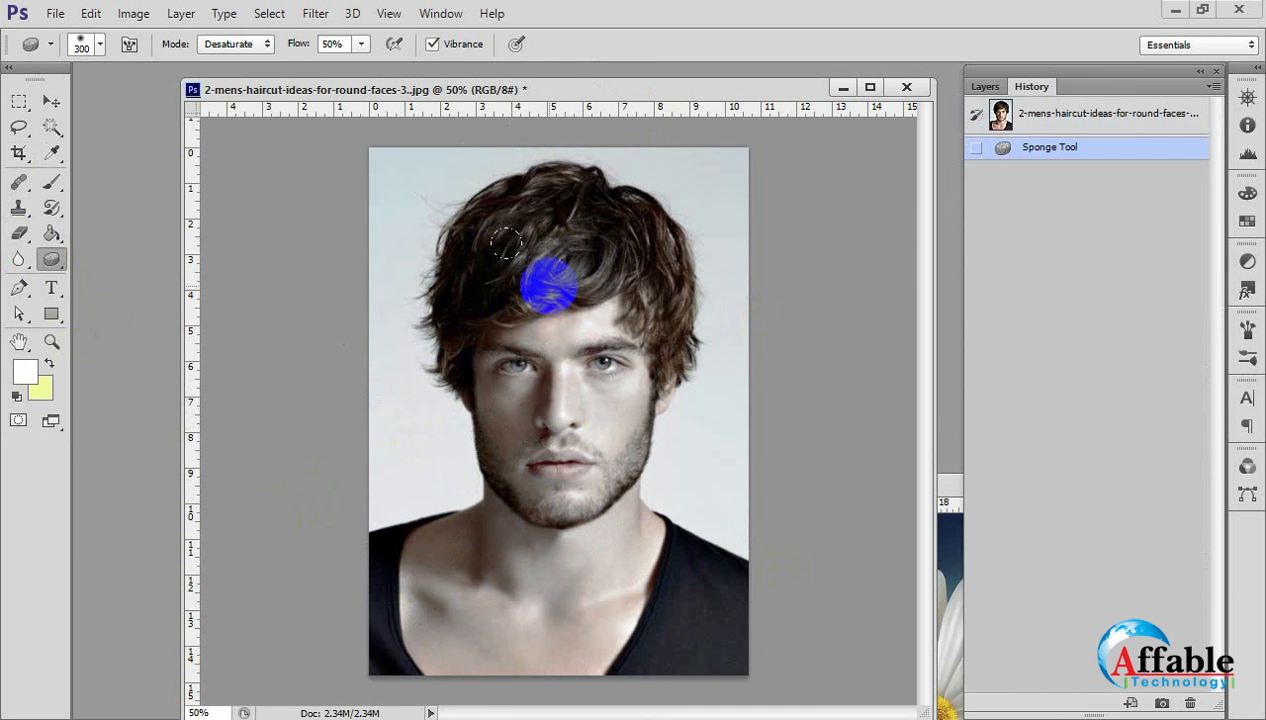
Desaturate the remaining color in the face, hair and surrounding backdrop with further Sponge strokes.
{"action": "left_click", "coordinate": [726, 358], "text": "ctrl"}
{"action": "left_click", "coordinate": [650, 370], "text": "ctrl"}
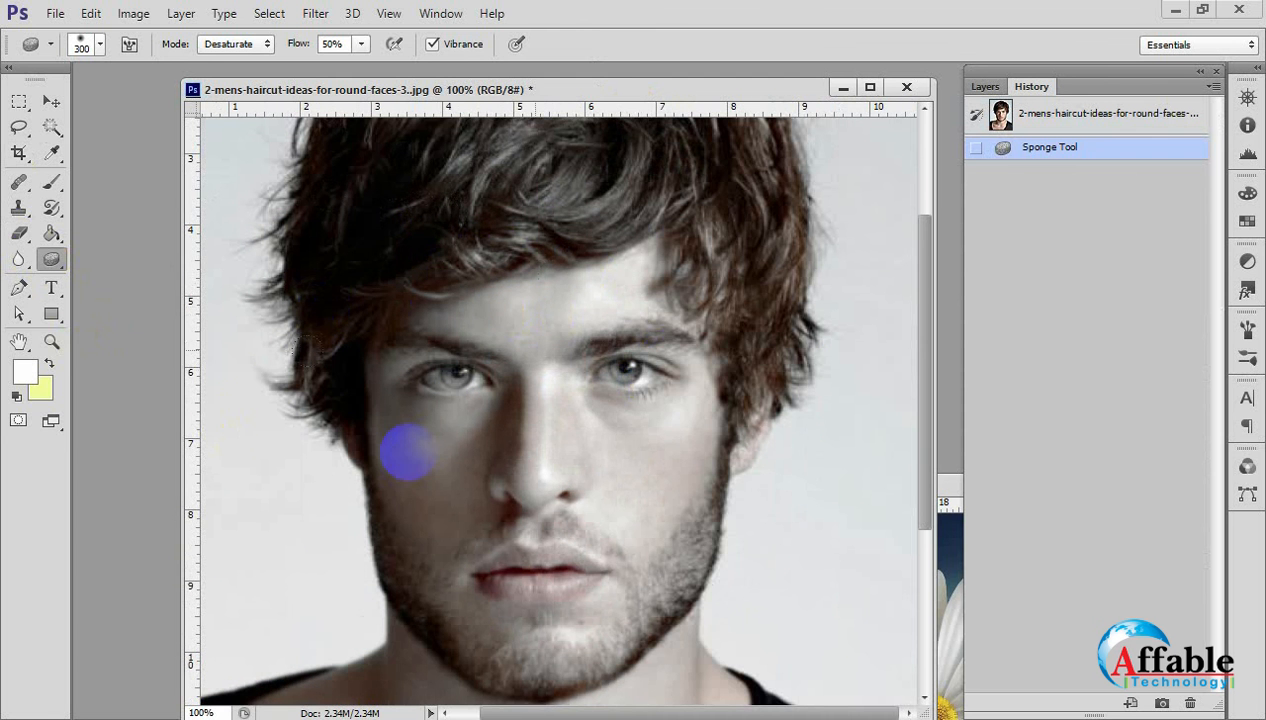
{"action": "mouse_move", "coordinate": [526, 441]}
{"action": "left_mouse_down"}
{"action": "mouse_move", "coordinate": [508, 438]}
{"action": "mouse_move", "coordinate": [590, 322]}
{"action": "left_mouse_up"}
{"action": "left_click", "coordinate": [594, 374], "text": "alt"}
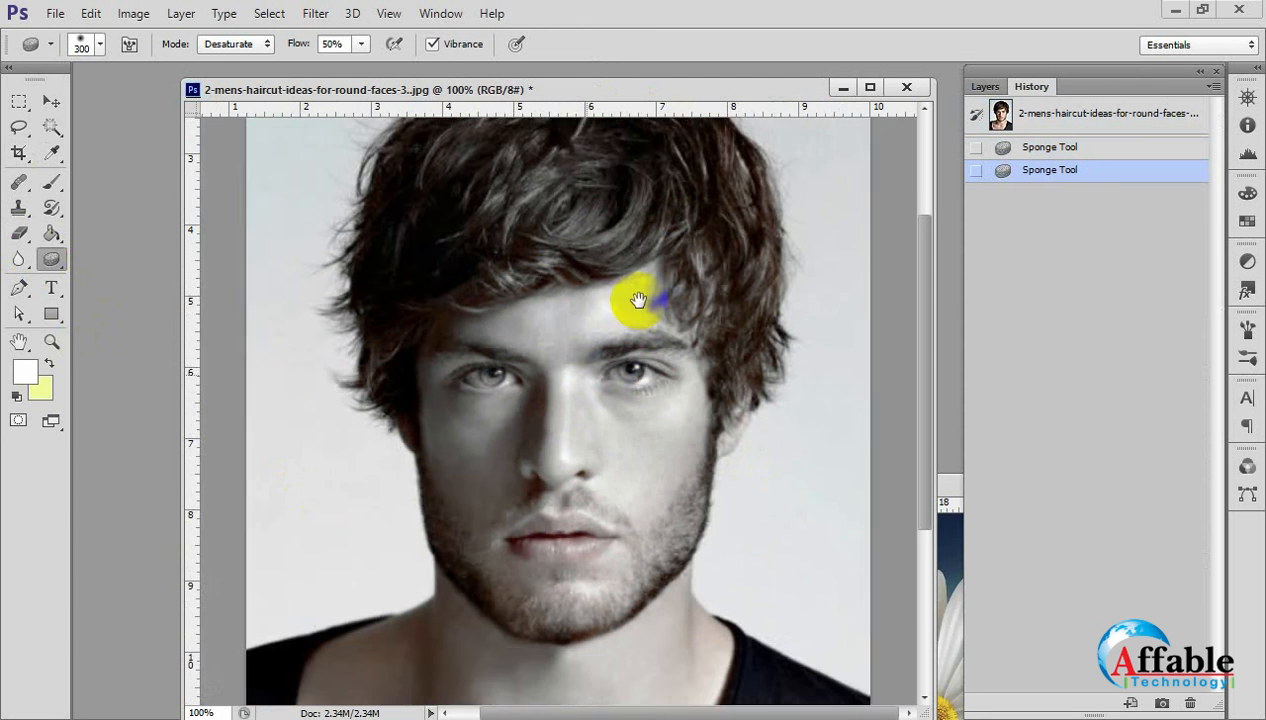
{"action": "mouse_move", "coordinate": [624, 273]}
{"action": "left_mouse_down"}
{"action": "mouse_move", "coordinate": [616, 189]}
{"action": "mouse_move", "coordinate": [715, 199]}
{"action": "left_mouse_up"}
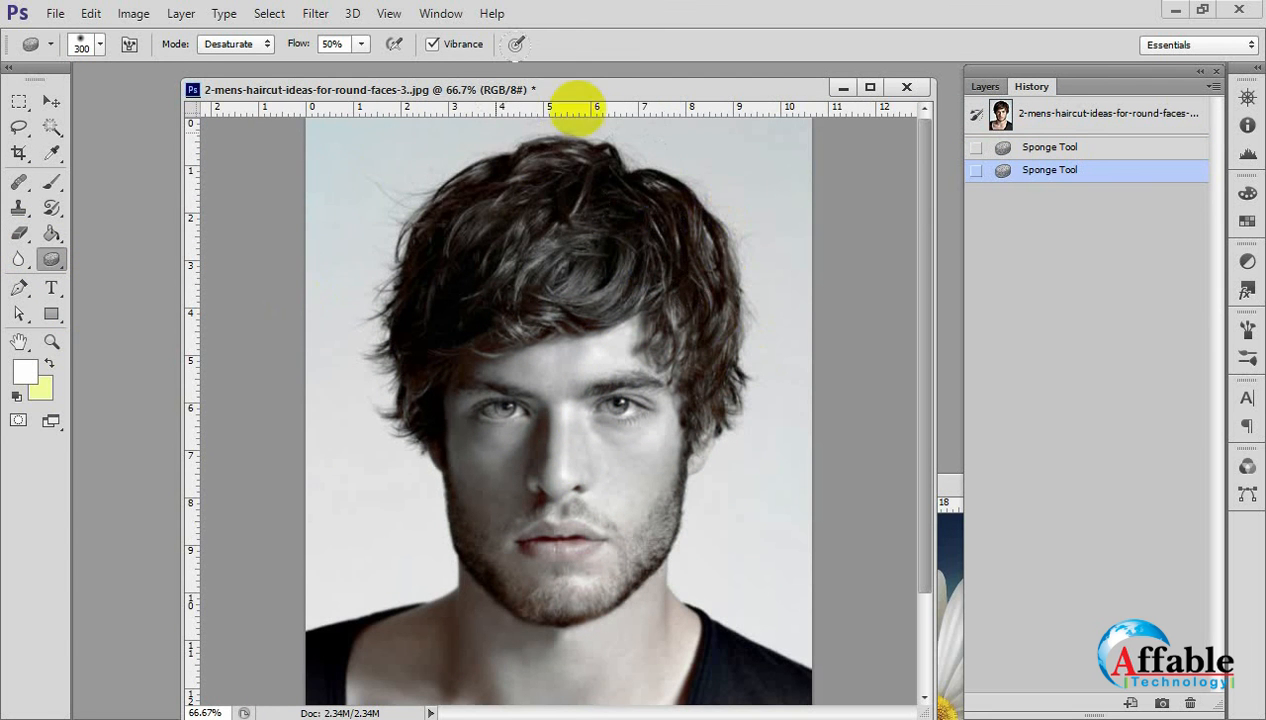
{"action": "mouse_move", "coordinate": [759, 432]}
{"action": "left_mouse_down"}
{"action": "mouse_move", "coordinate": [543, 268]}
{"action": "mouse_move", "coordinate": [449, 580]}
{"action": "mouse_move", "coordinate": [509, 491]}
{"action": "left_mouse_up"}
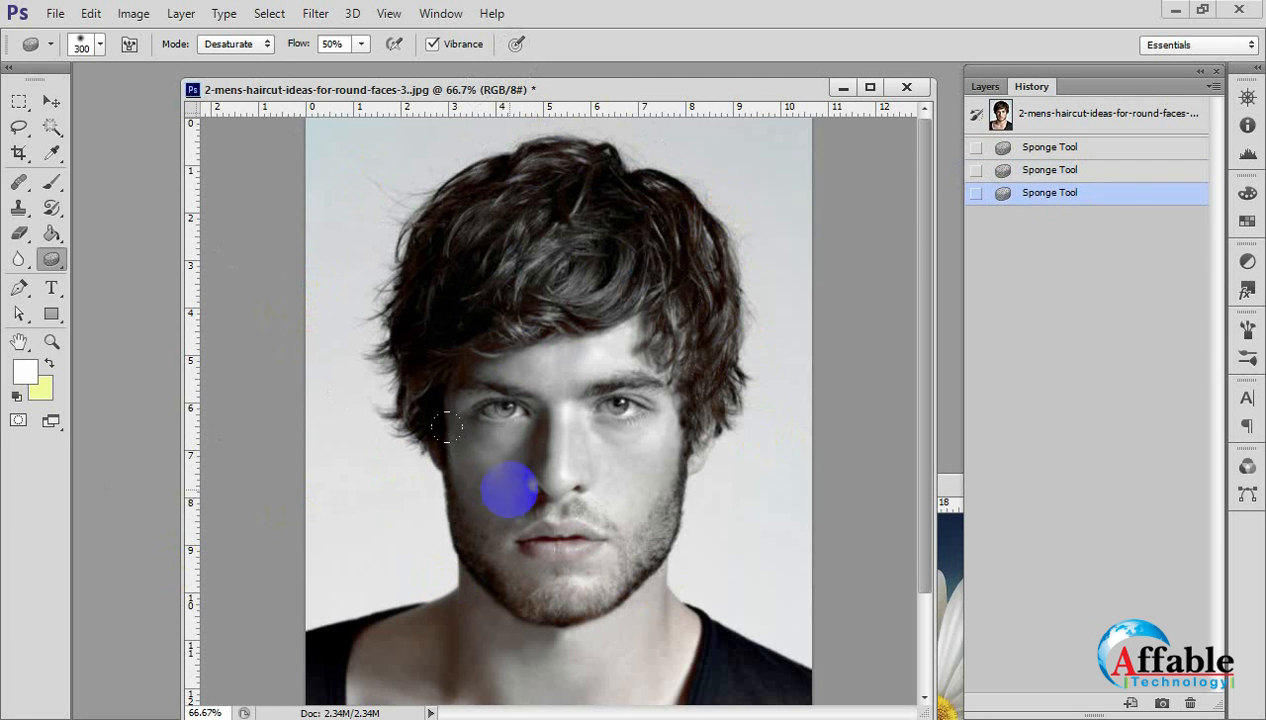
Switch to the Move Tool and restore the portrait's opening snapshot to discard the Sponge strokes.
{"action": "left_click", "coordinate": [50, 100]}
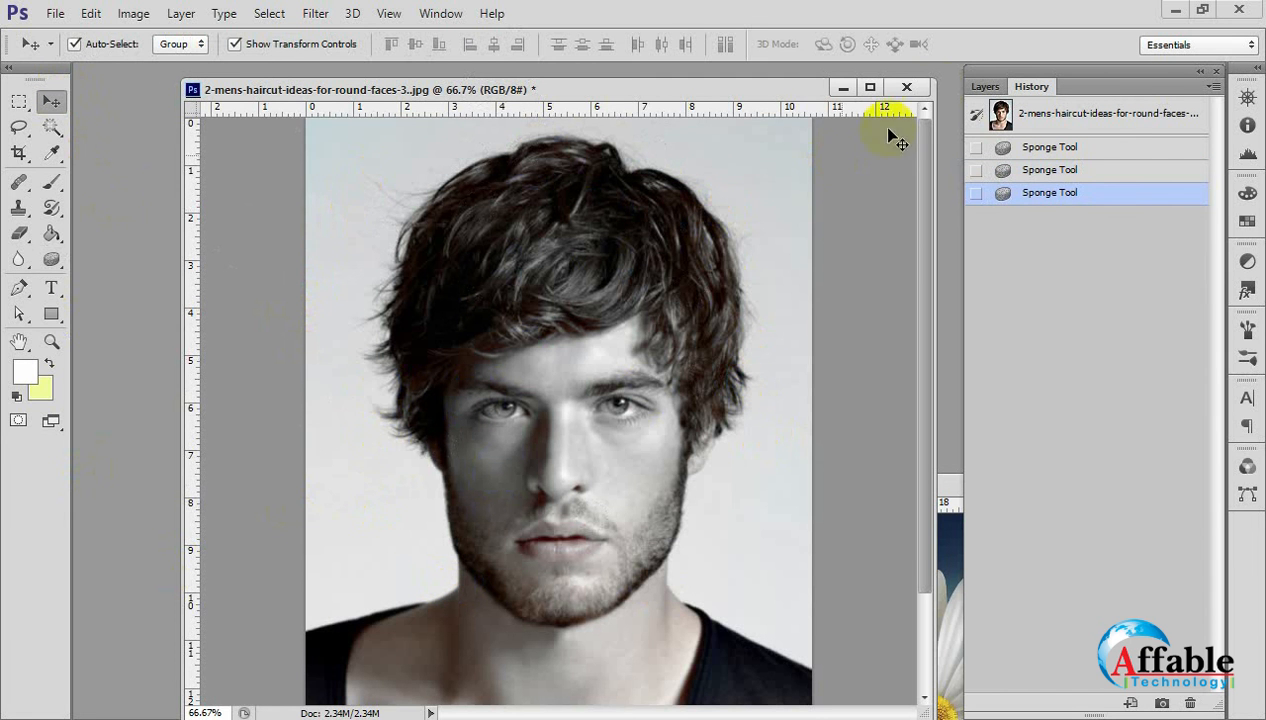
{"action": "left_click", "coordinate": [982, 88]}
{"action": "left_click", "coordinate": [1028, 87]}
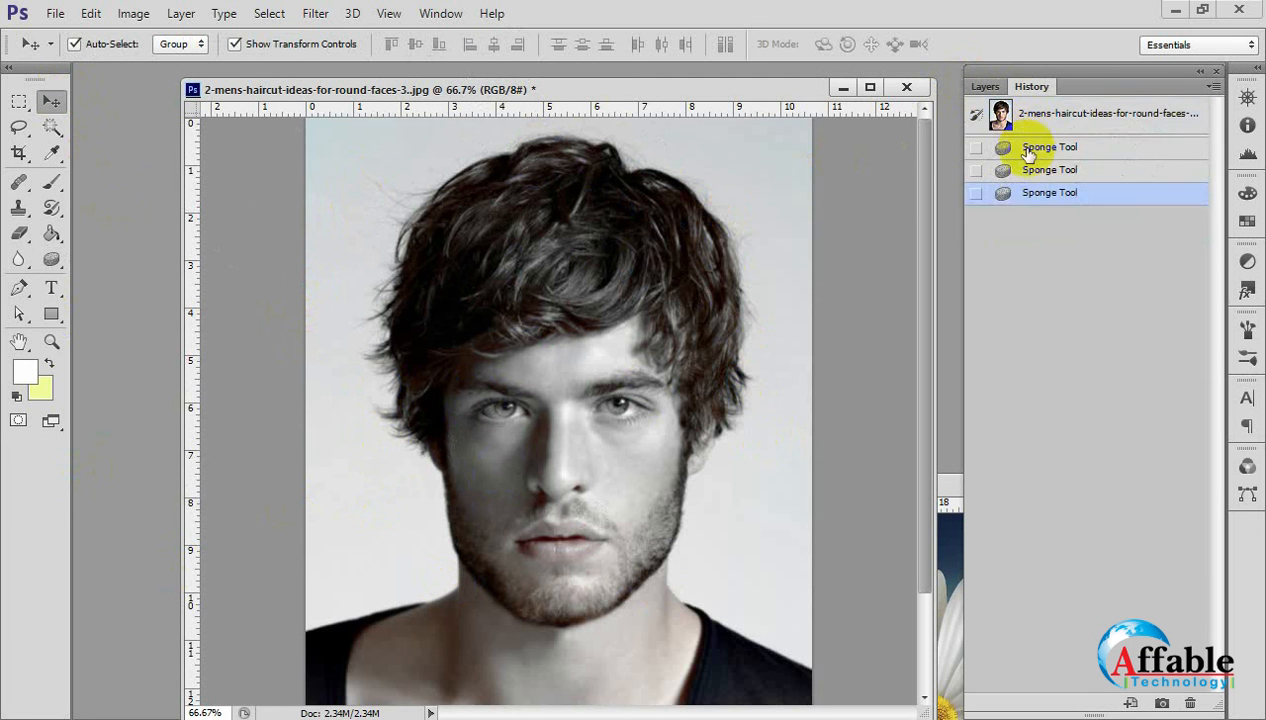
{"action": "left_click", "coordinate": [1006, 122]}
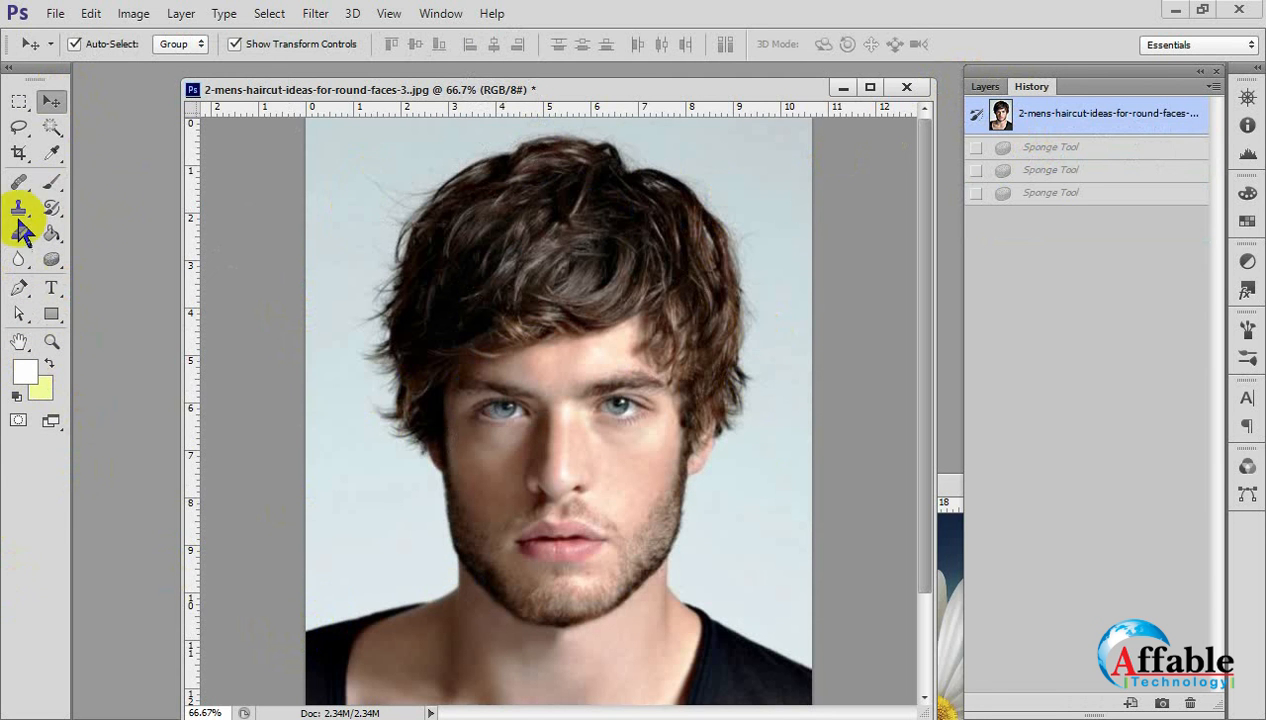
Sample foreground colors from the portrait's skin and light backdrop with the Eyedropper Tool, displaying the Info color values.
{"action": "left_click", "coordinate": [51, 151]}
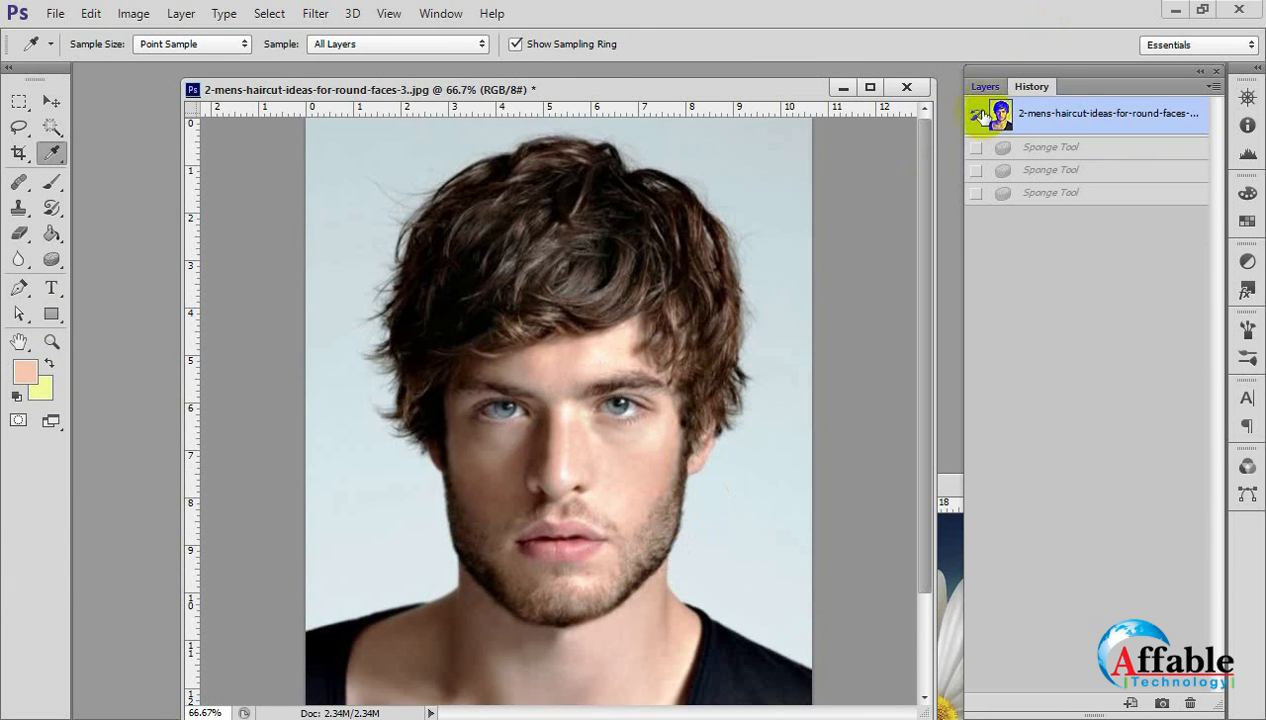
{"action": "left_click", "coordinate": [440, 13]}
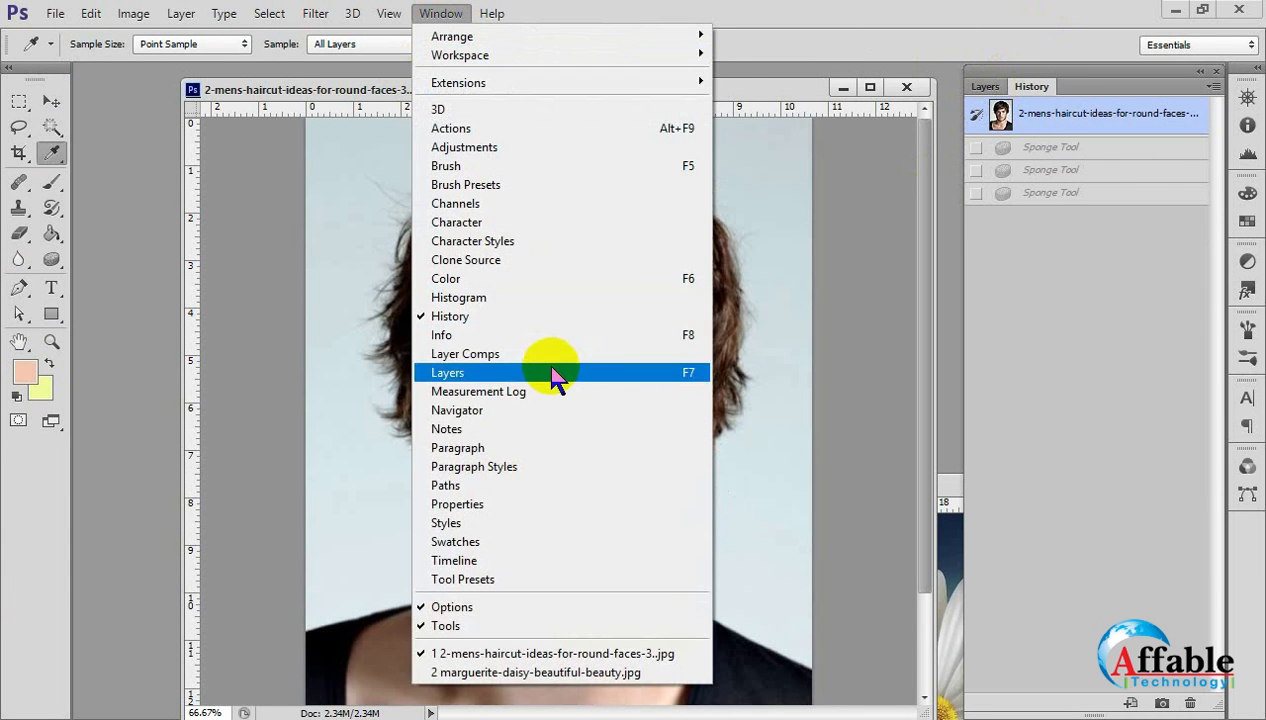
{"action": "left_click", "coordinate": [535, 335]}
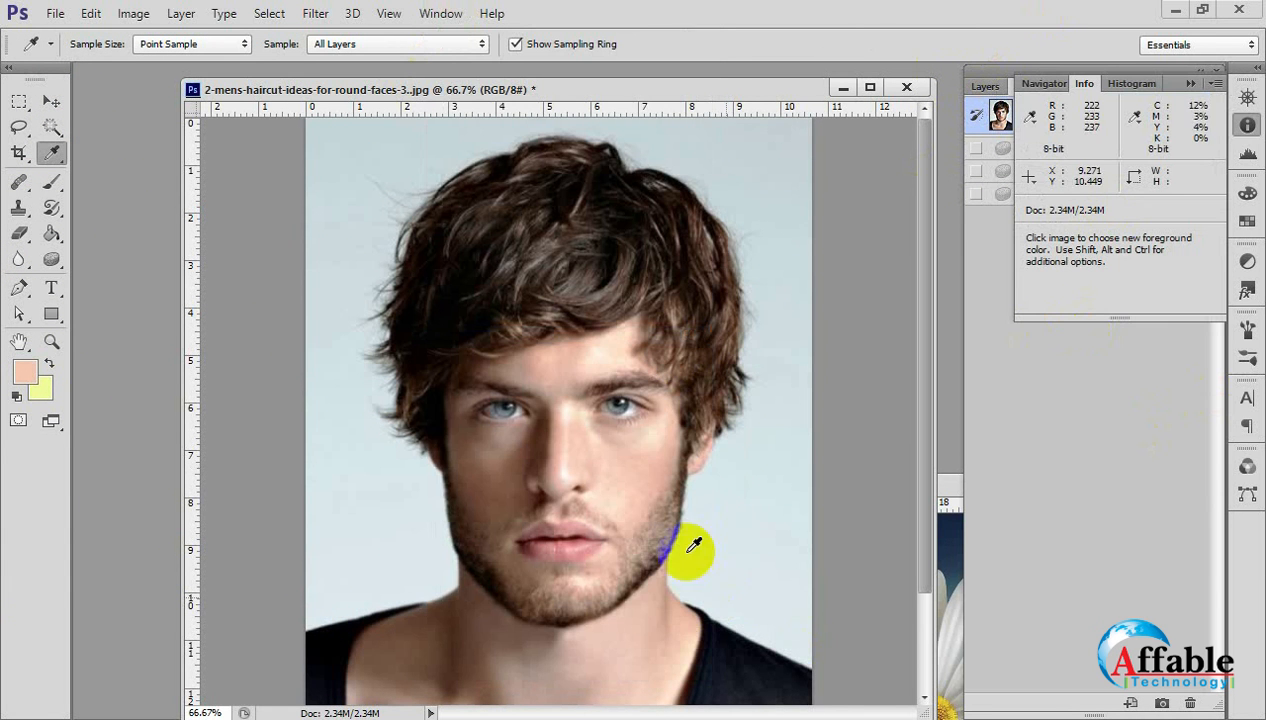
{"action": "left_click", "coordinate": [628, 455]}
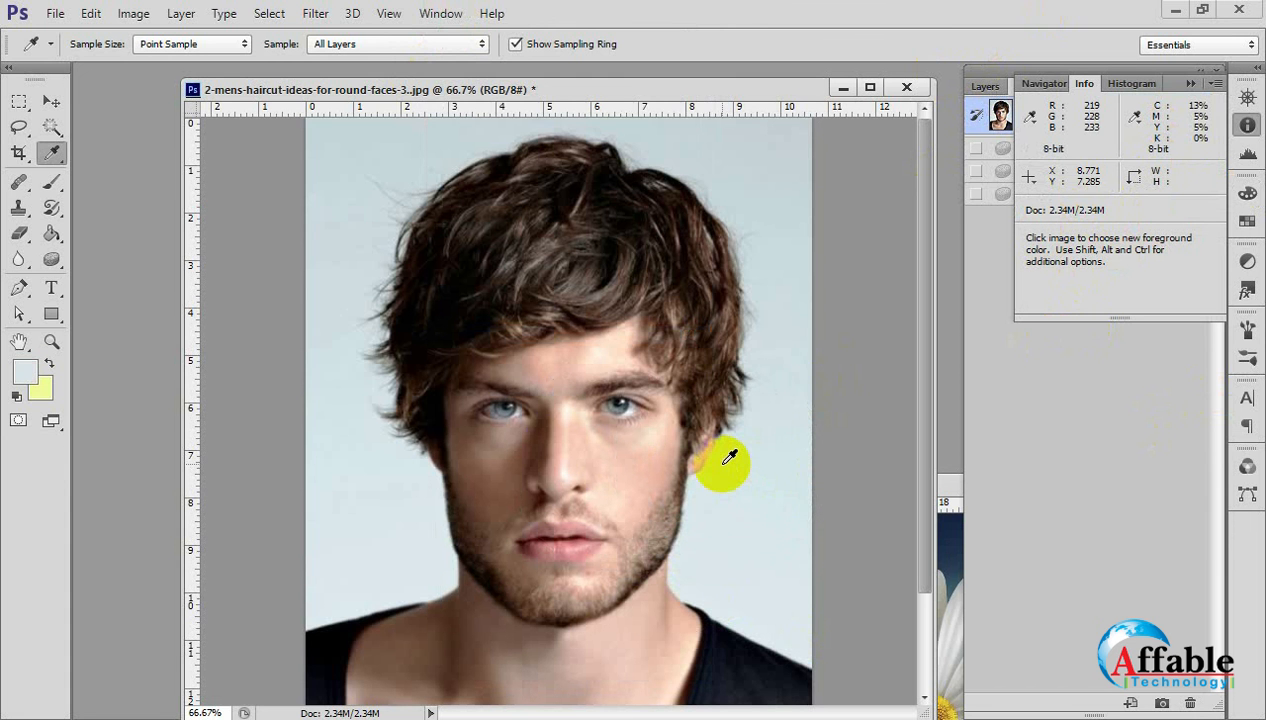
Sample the light skin tone of the cheek as the foreground color with the Eyedropper Tool, using Point Sample on All Layers.
{"action": "left_click", "coordinate": [51, 152]}
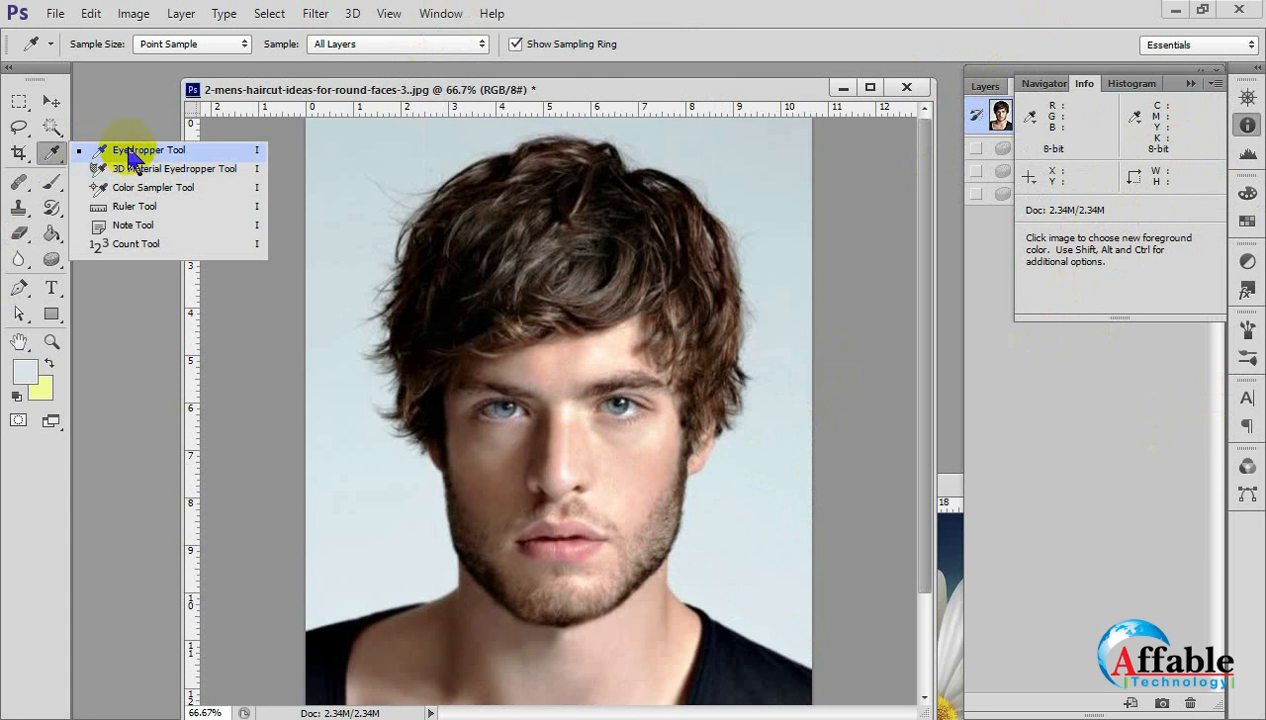
{"action": "left_click", "coordinate": [130, 155]}
{"action": "left_click", "coordinate": [650, 484]}
{"action": "mouse_move", "coordinate": [656, 482]}
{"action": "left_mouse_down"}
{"action": "mouse_move", "coordinate": [655, 530]}
{"action": "mouse_move", "coordinate": [620, 530]}
{"action": "mouse_move", "coordinate": [647, 487]}
{"action": "left_mouse_up"}
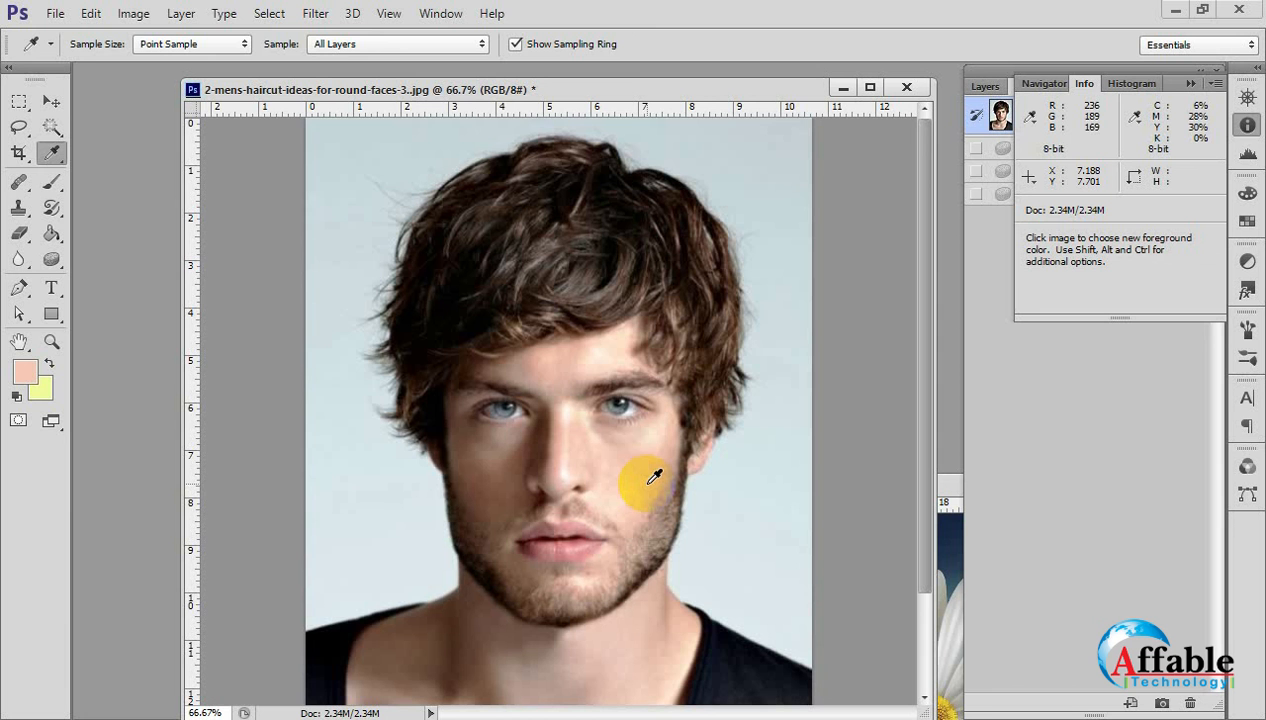
Enlarge the Sponge brush to 900 px and desaturate the portrait's face, hair and backdrop at 50% flow.
{"action": "left_click", "coordinate": [50, 103]}
{"action": "left_click", "coordinate": [51, 259]}
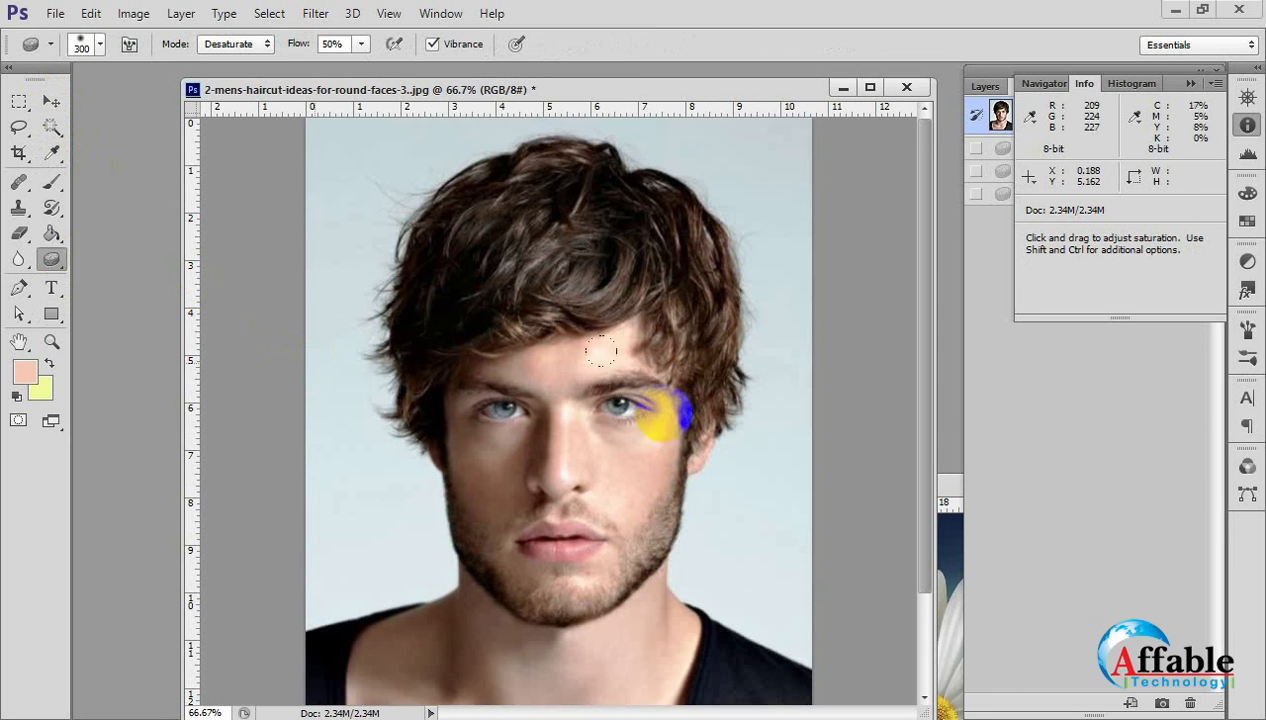
{"action": "key", "text": "bracketright"}
{"action": "key", "text": "bracketright"}
{"action": "key", "text": "bracketright"}
{"action": "key", "text": "bracketright"}
{"action": "key", "text": "bracketright"}
{"action": "mouse_move", "coordinate": [608, 372]}
{"action": "left_mouse_down"}
{"action": "mouse_move", "coordinate": [591, 506]}
{"action": "mouse_move", "coordinate": [521, 430]}
{"action": "mouse_move", "coordinate": [588, 512]}
{"action": "mouse_move", "coordinate": [543, 483]}
{"action": "mouse_move", "coordinate": [700, 375]}
{"action": "mouse_move", "coordinate": [429, 527]}
{"action": "left_mouse_up"}
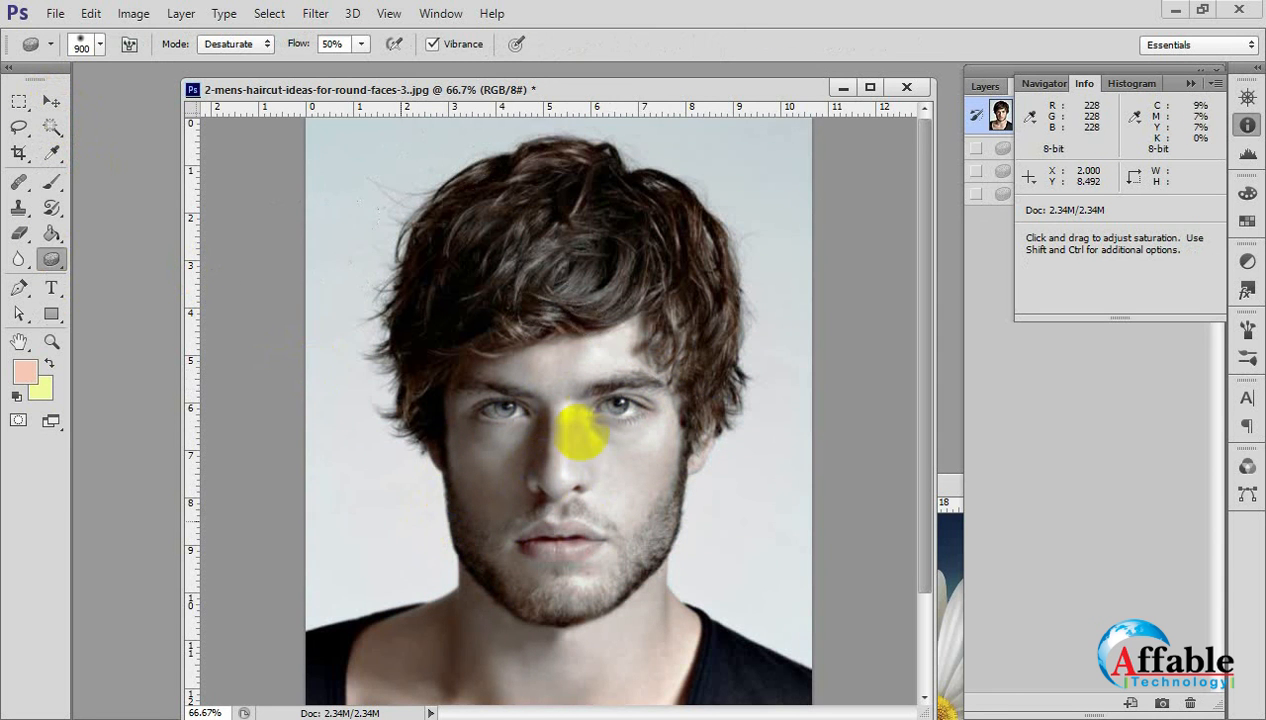
Check the Info color values of the desaturated cheek and backdrop with the Eyedropper Tool.
{"action": "left_click", "coordinate": [51, 152]}
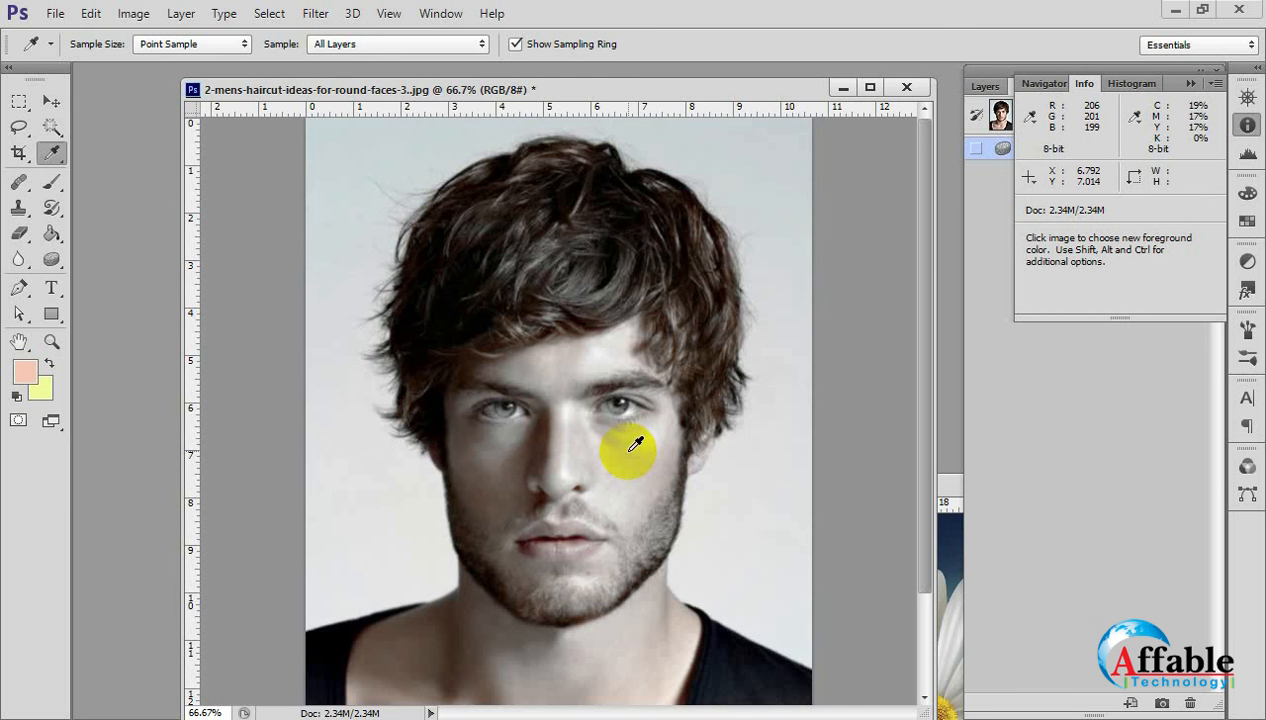
{"action": "left_click", "coordinate": [750, 455], "text": "alt"}
{"action": "left_click", "coordinate": [754, 458], "text": "alt"}
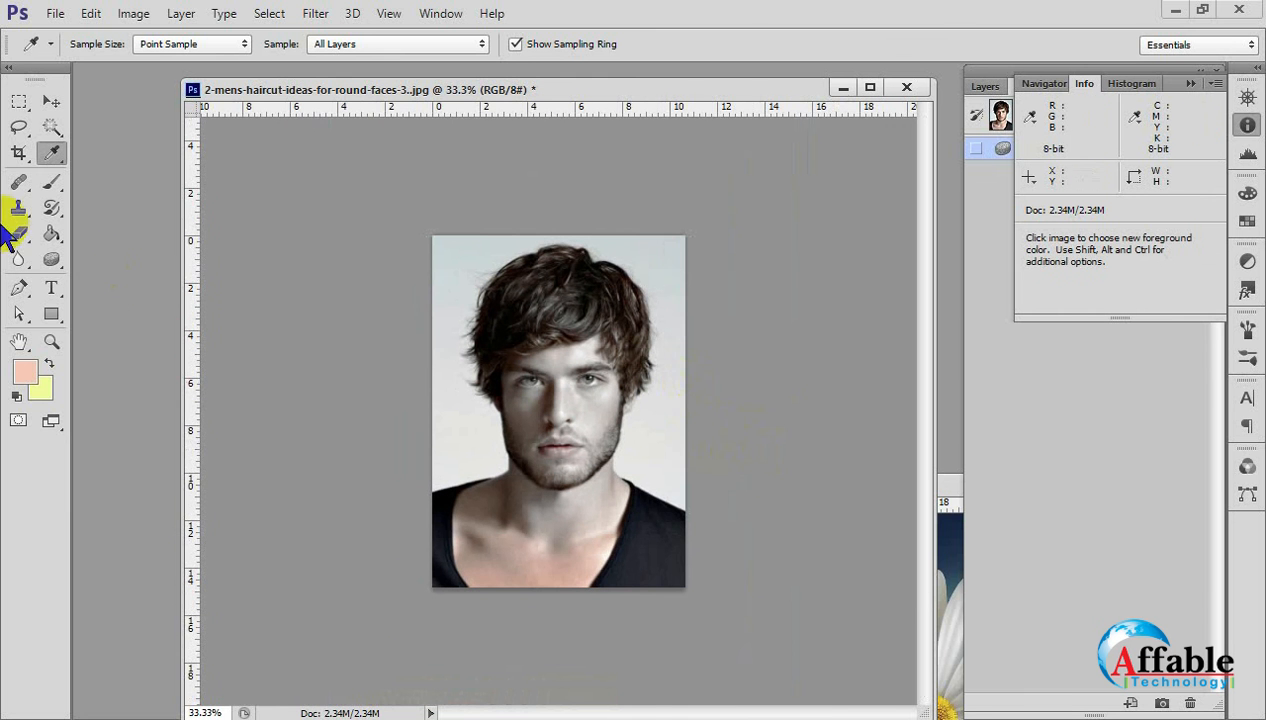
Switch to the Move Tool, close the portrait without saving, and reposition the daisy image's window in the workspace.
{"action": "left_click", "coordinate": [62, 101]}
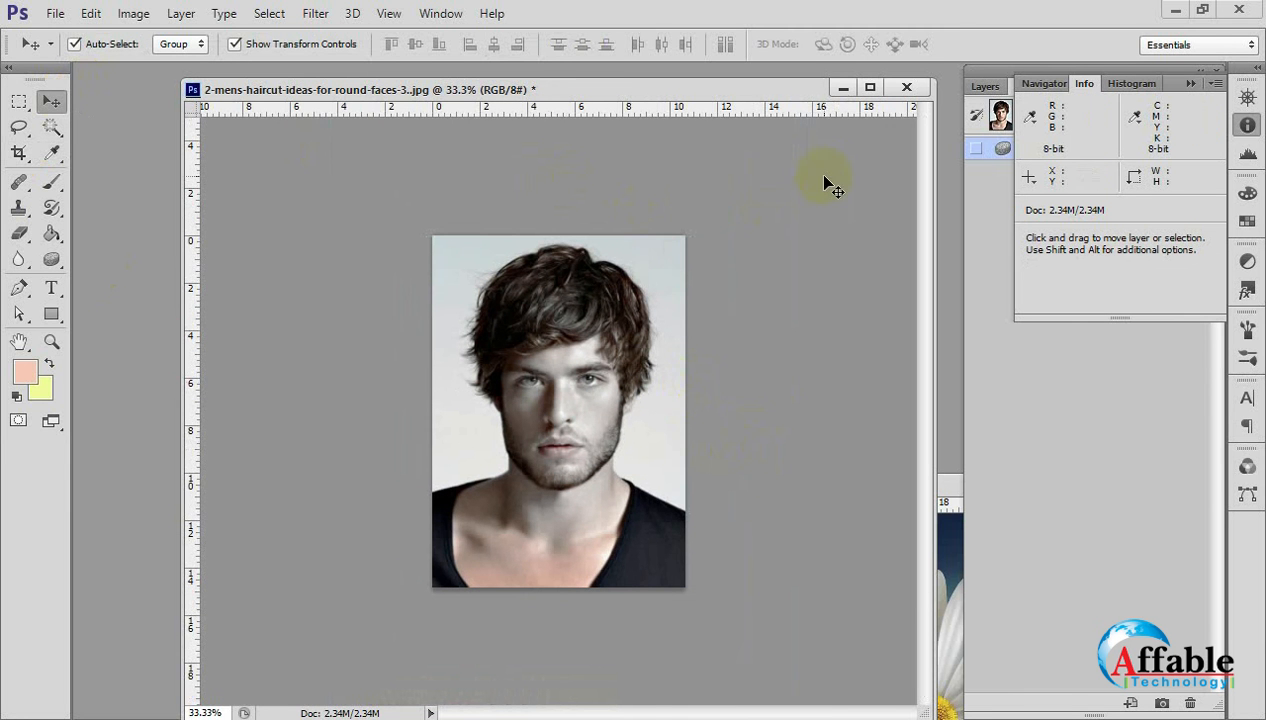
{"action": "left_click", "coordinate": [906, 90]}
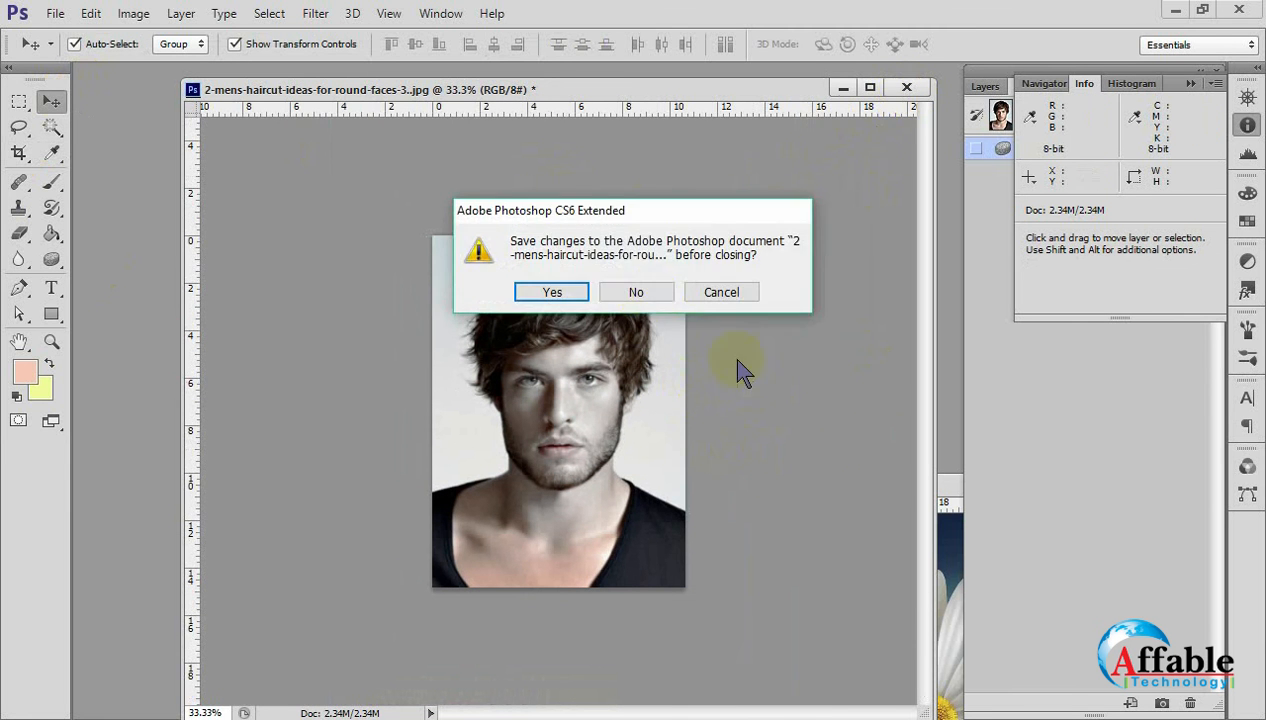
{"action": "left_click", "coordinate": [639, 291]}
{"action": "left_click_drag", "start_coordinate": [828, 483], "coordinate": [814, 475]}
{"action": "left_click_drag", "start_coordinate": [583, 316], "coordinate": [502, 193]}
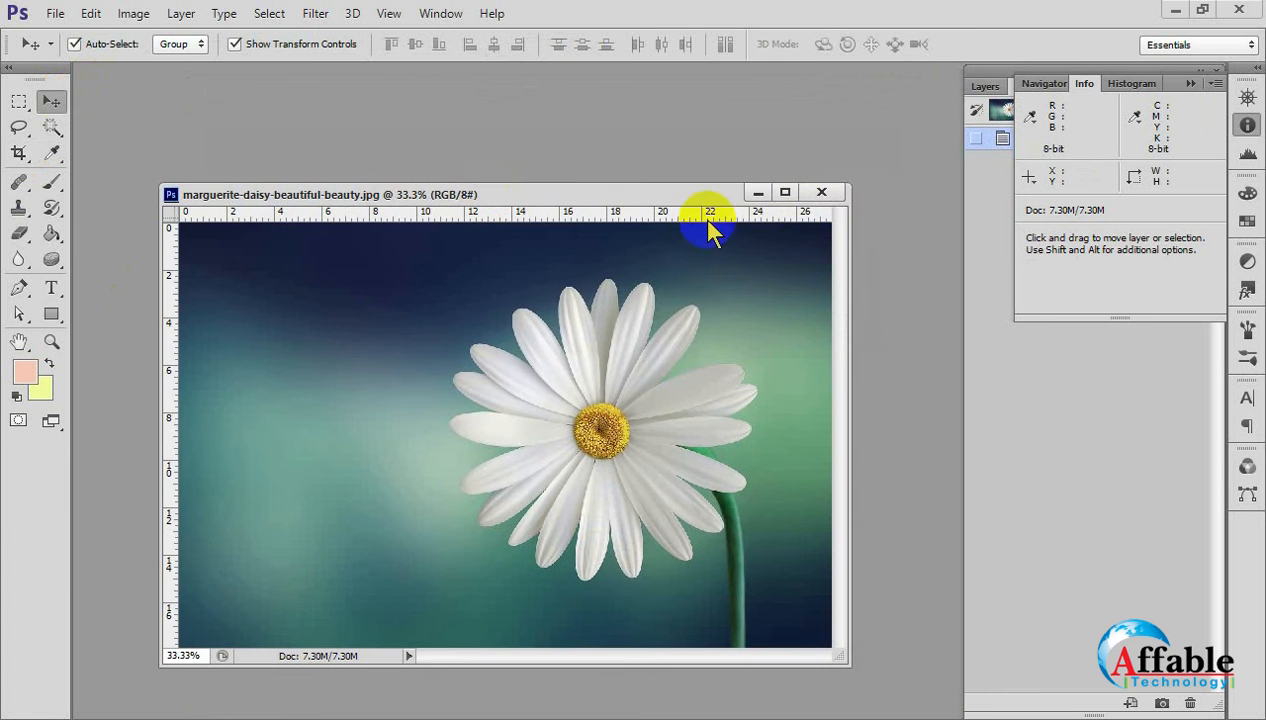